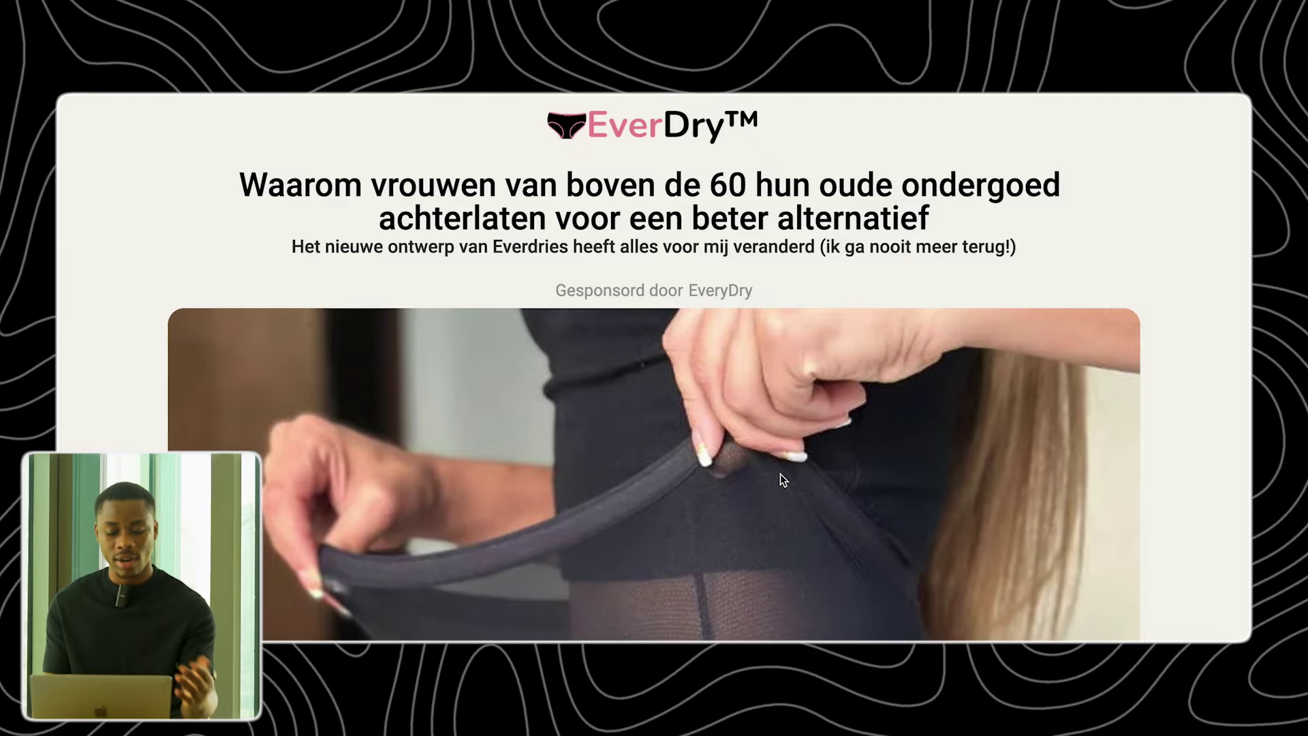
- Show the EverDry advertorial in a mobile device view and read it down to the 50% discount order link
key(super+alt+i)
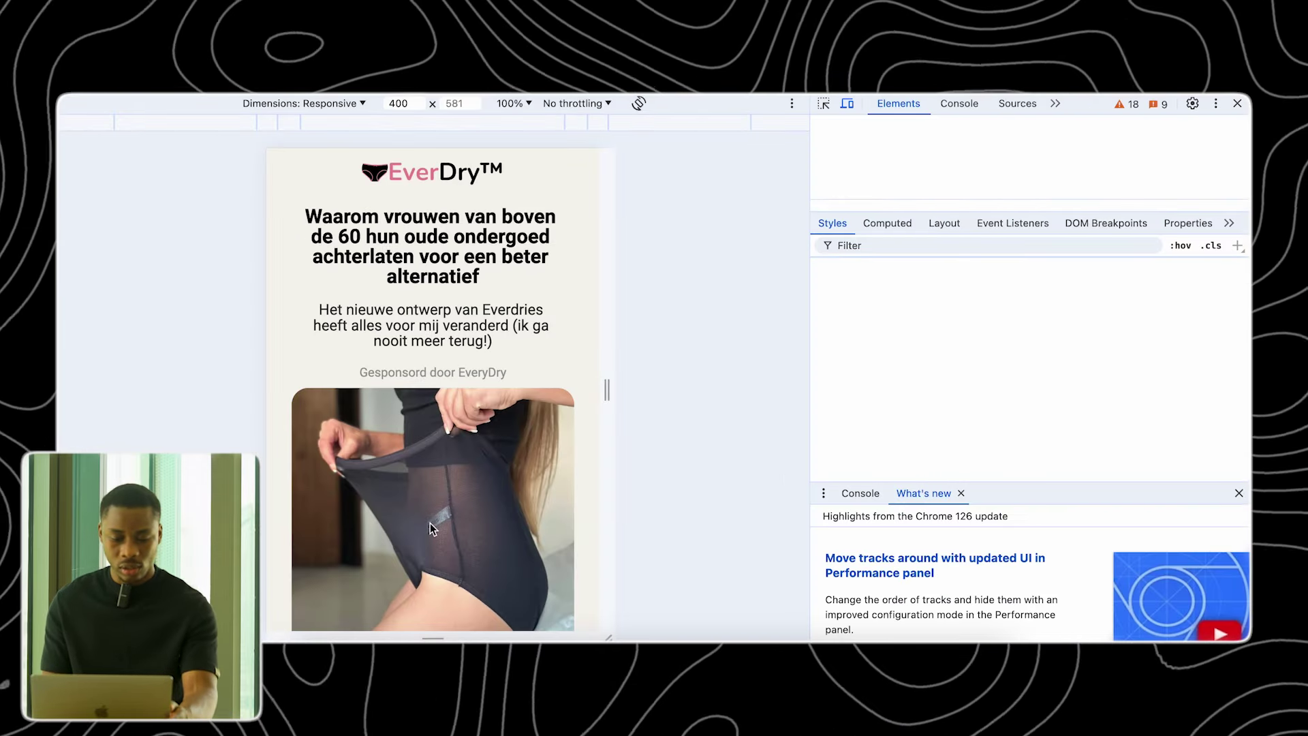
scroll(389, 476, down, 3)
scroll(389, 476, down, 3)
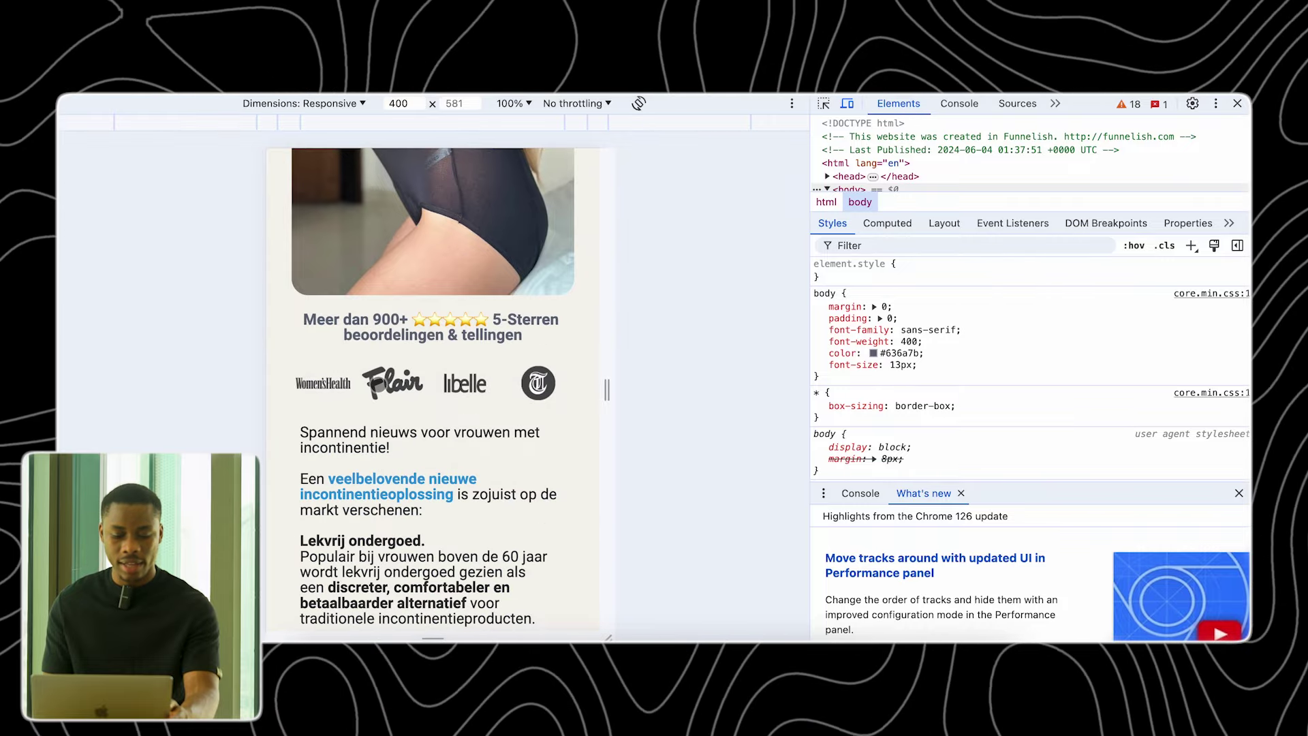
scroll(384, 389, down, 15)
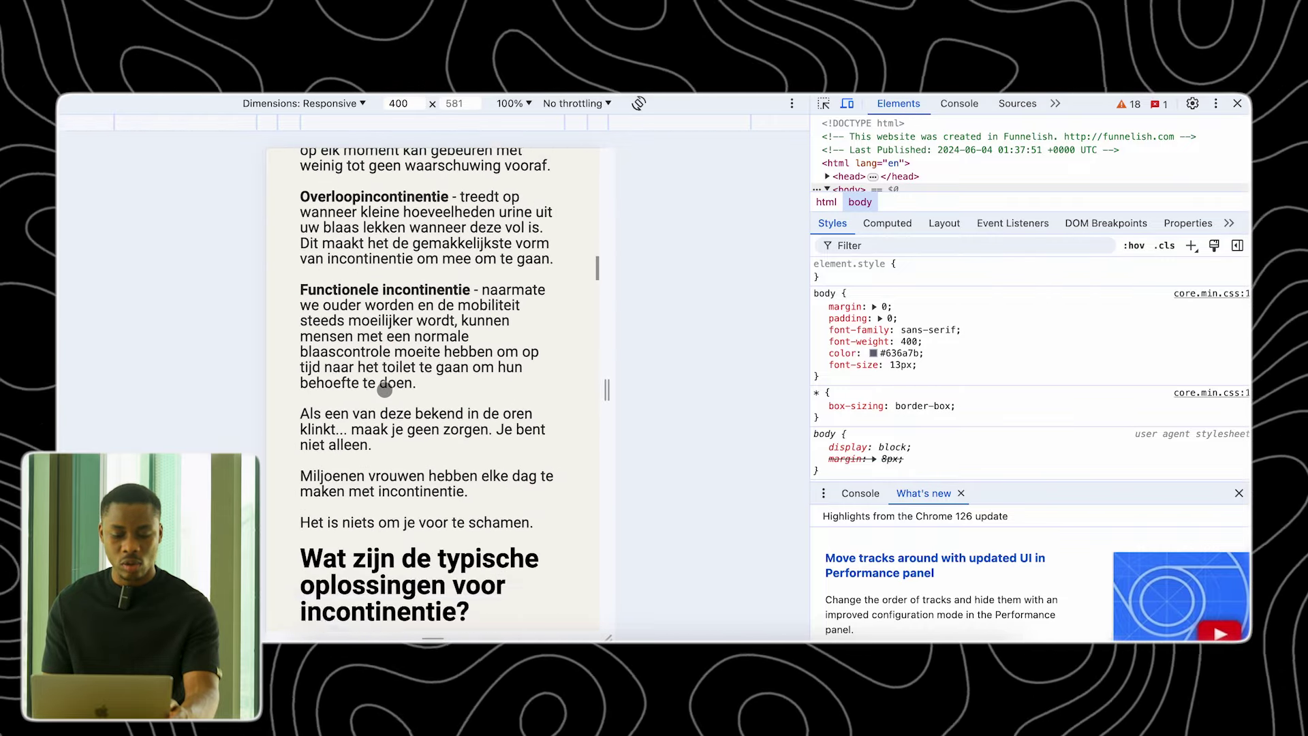
scroll(384, 390, down, 20)
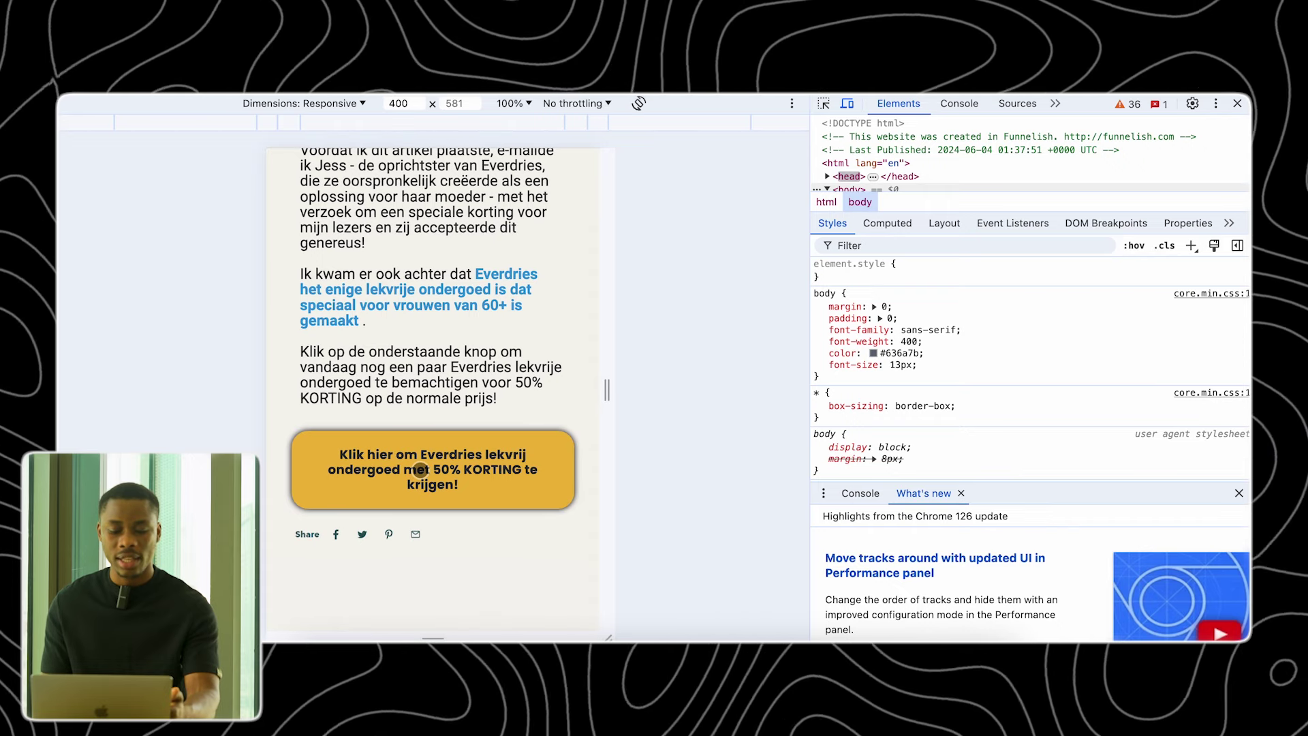
- Open the EverDry product page from the advertorial's discount offer and examine its pricing, benefits and guarantees
click(420, 469)
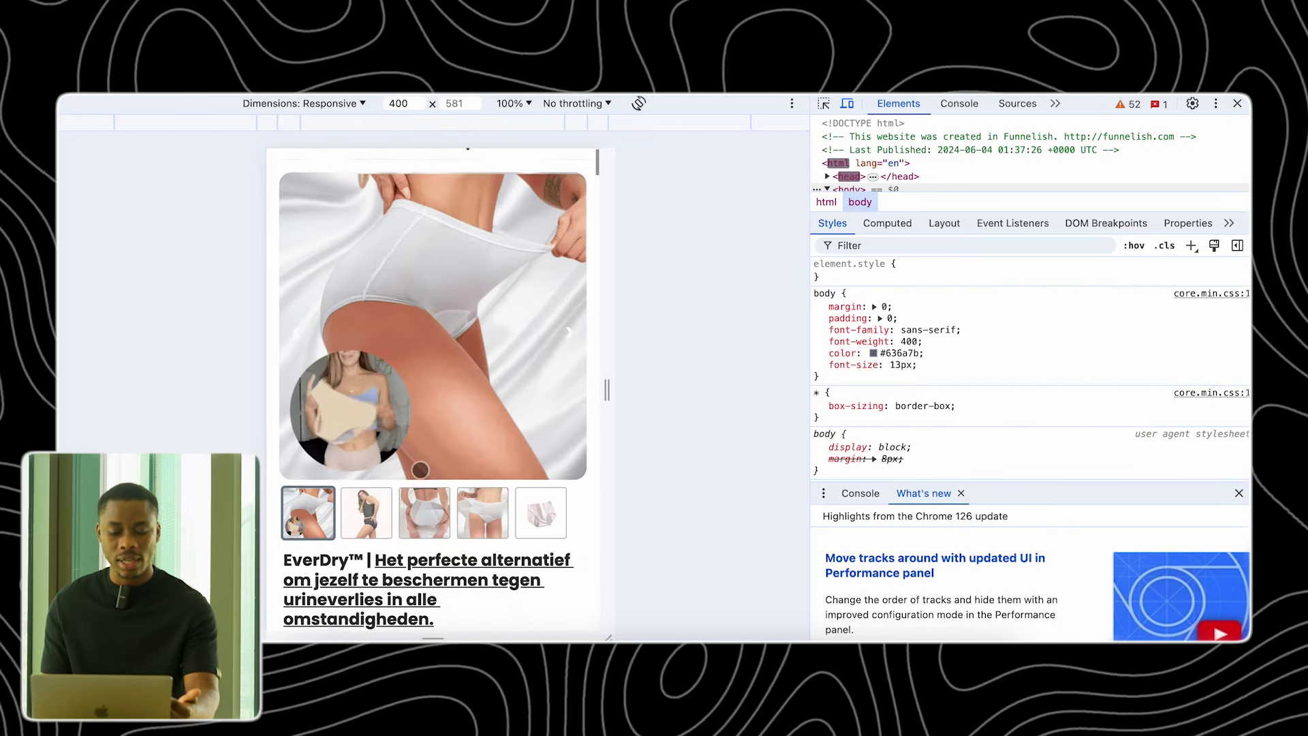
scroll(420, 469, down, 6)
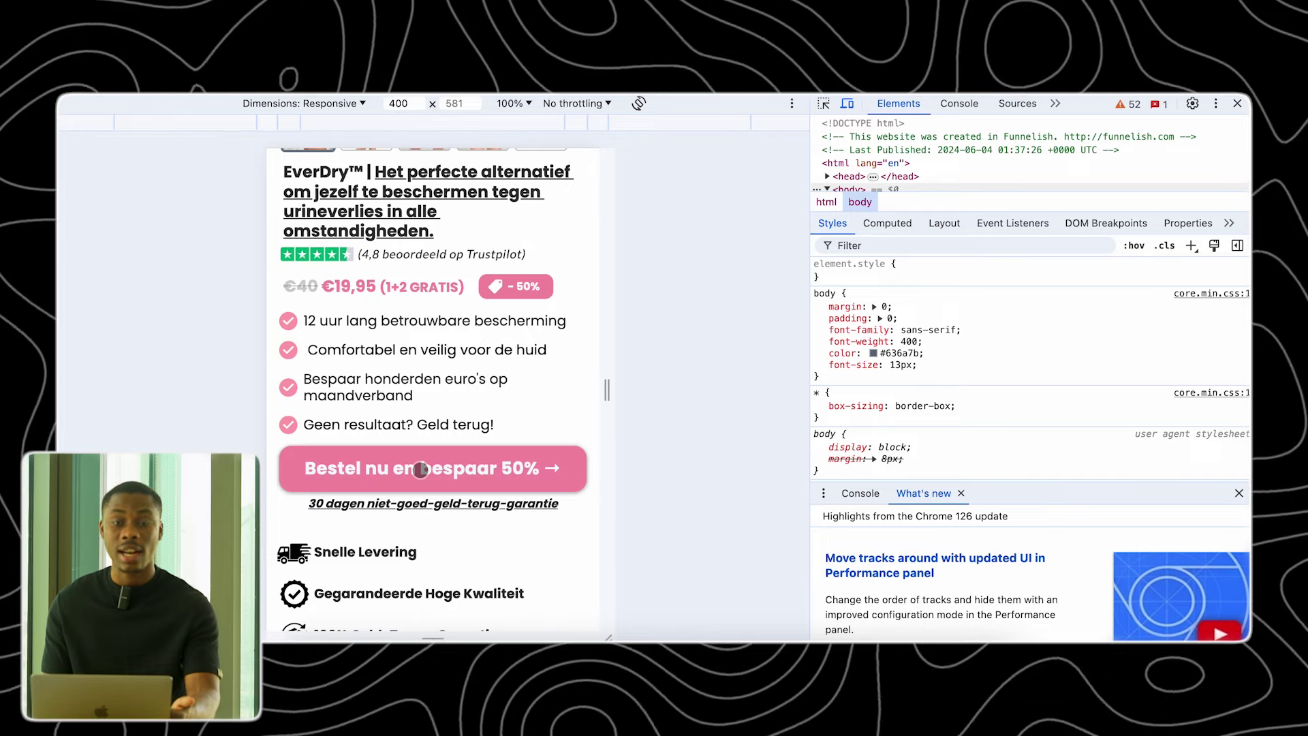
scroll(421, 469, down, 7)
scroll(420, 469, up, 5)
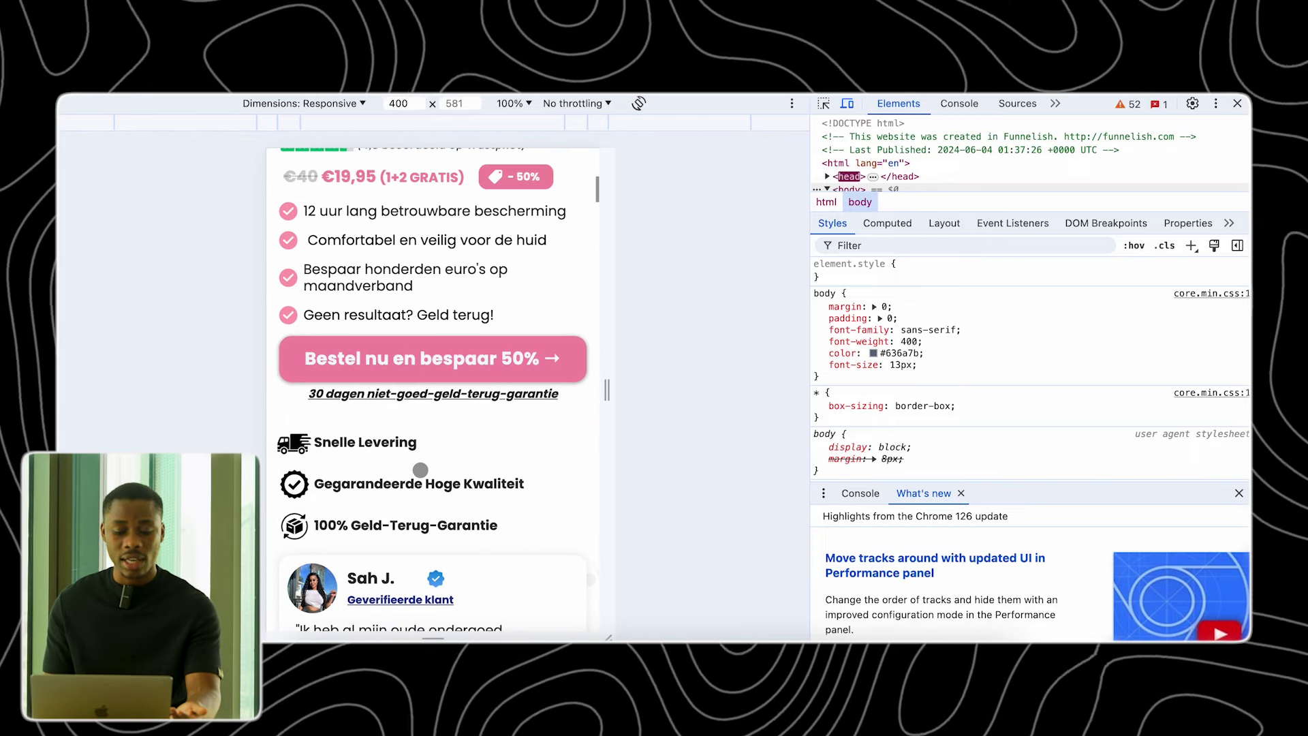
- Proceed to the EverDry order page and examine its quantity bundles, address form, payment methods and footer
click(395, 361)
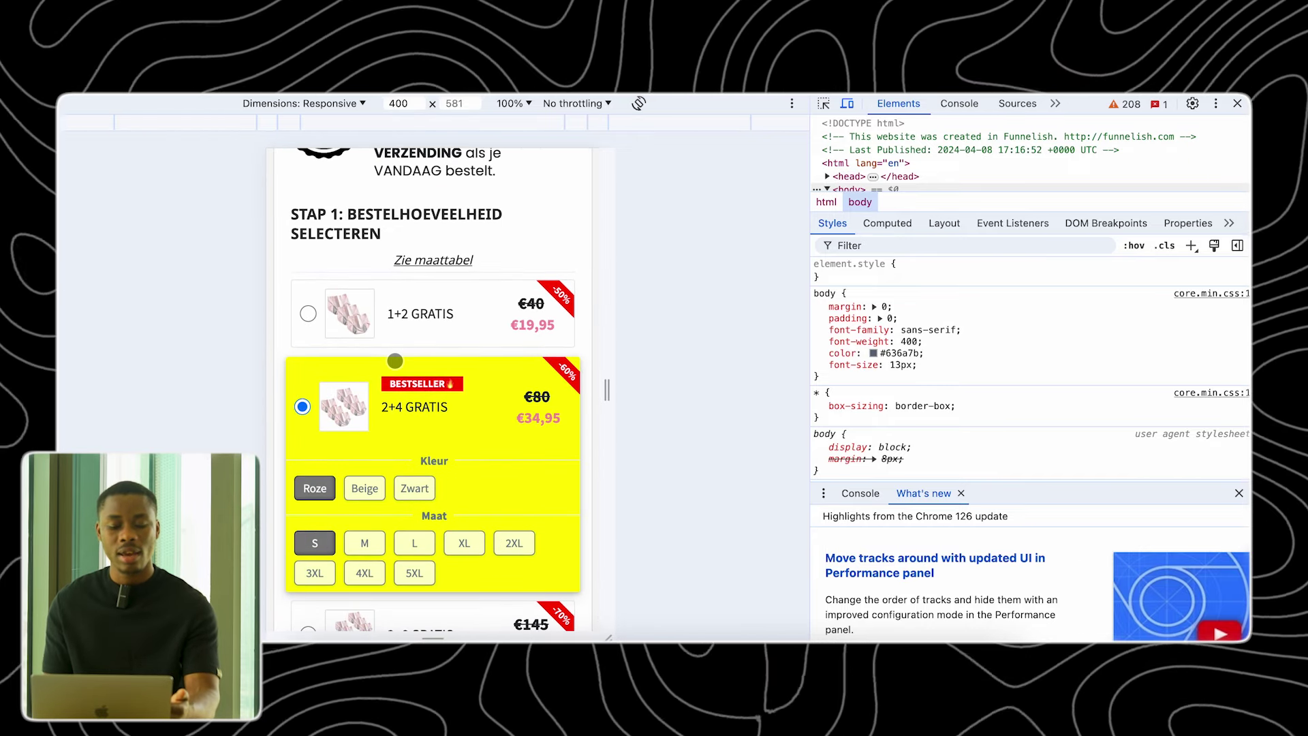
scroll(395, 361, down, 15)
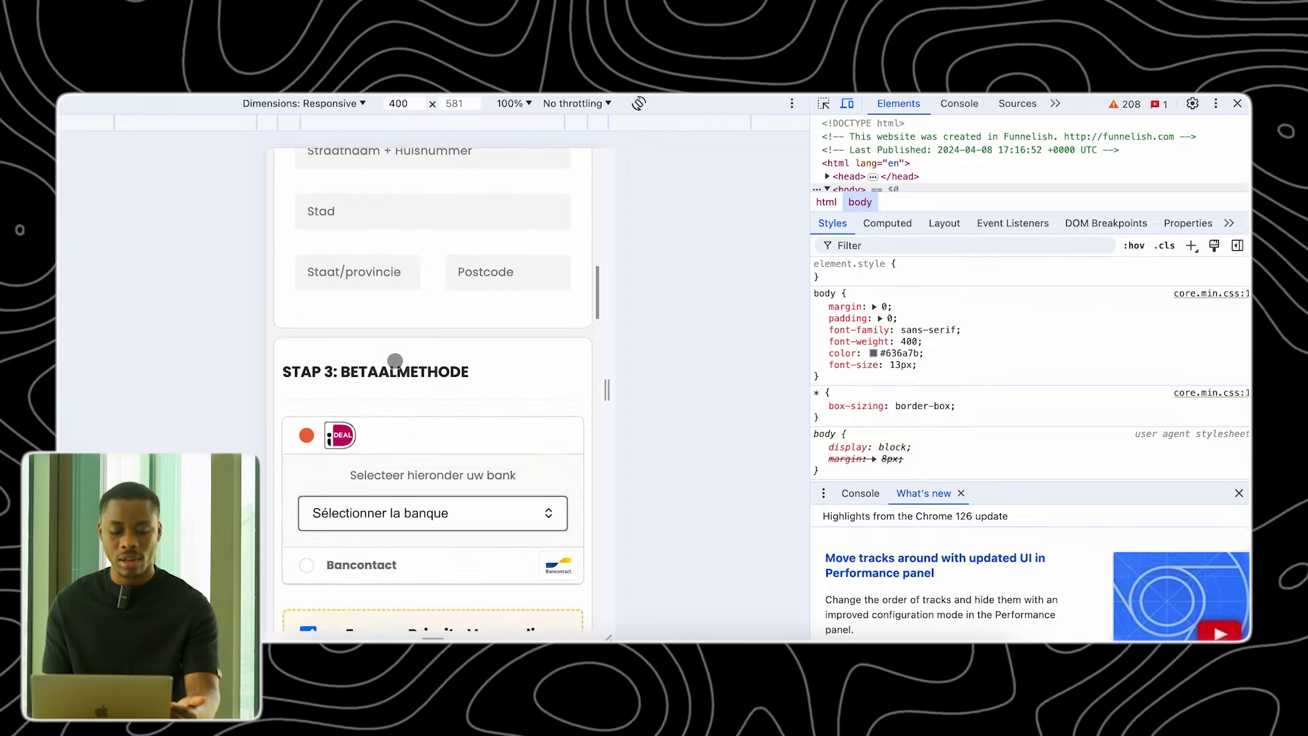
scroll(395, 360, down, 15)
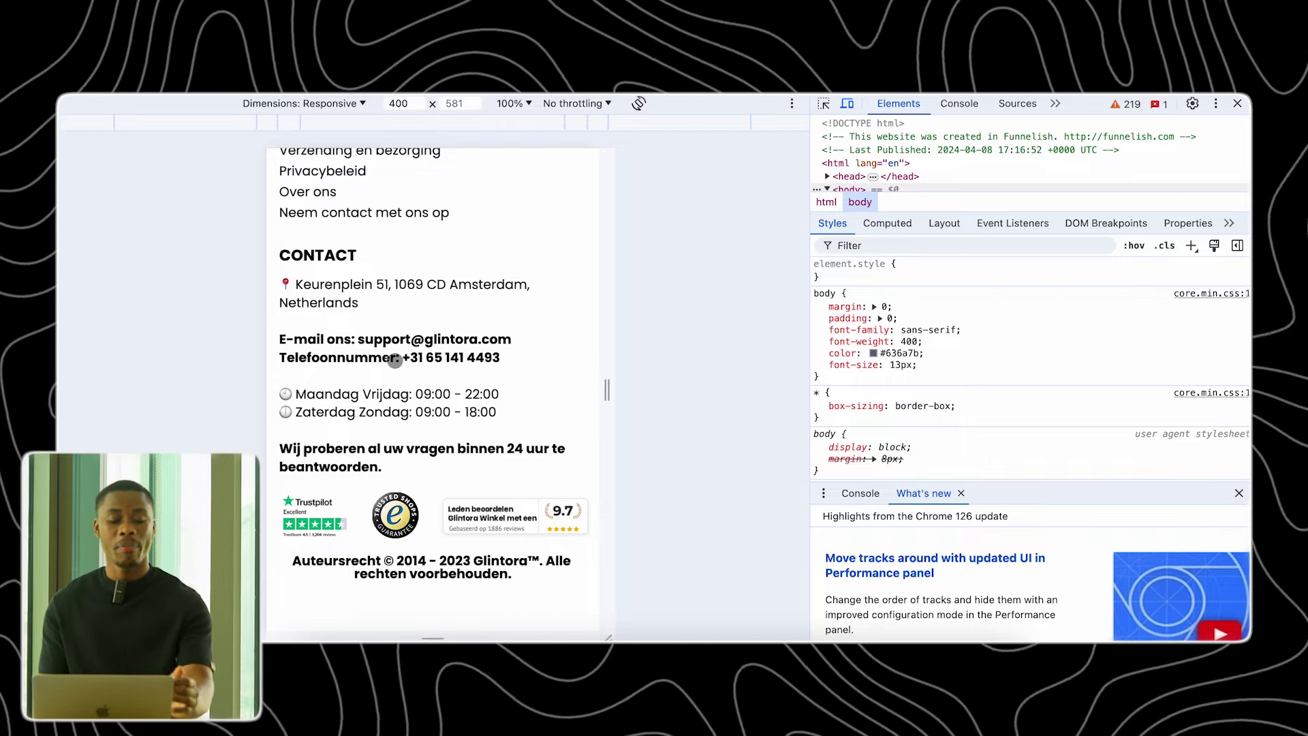
scroll(395, 361, up, 20)
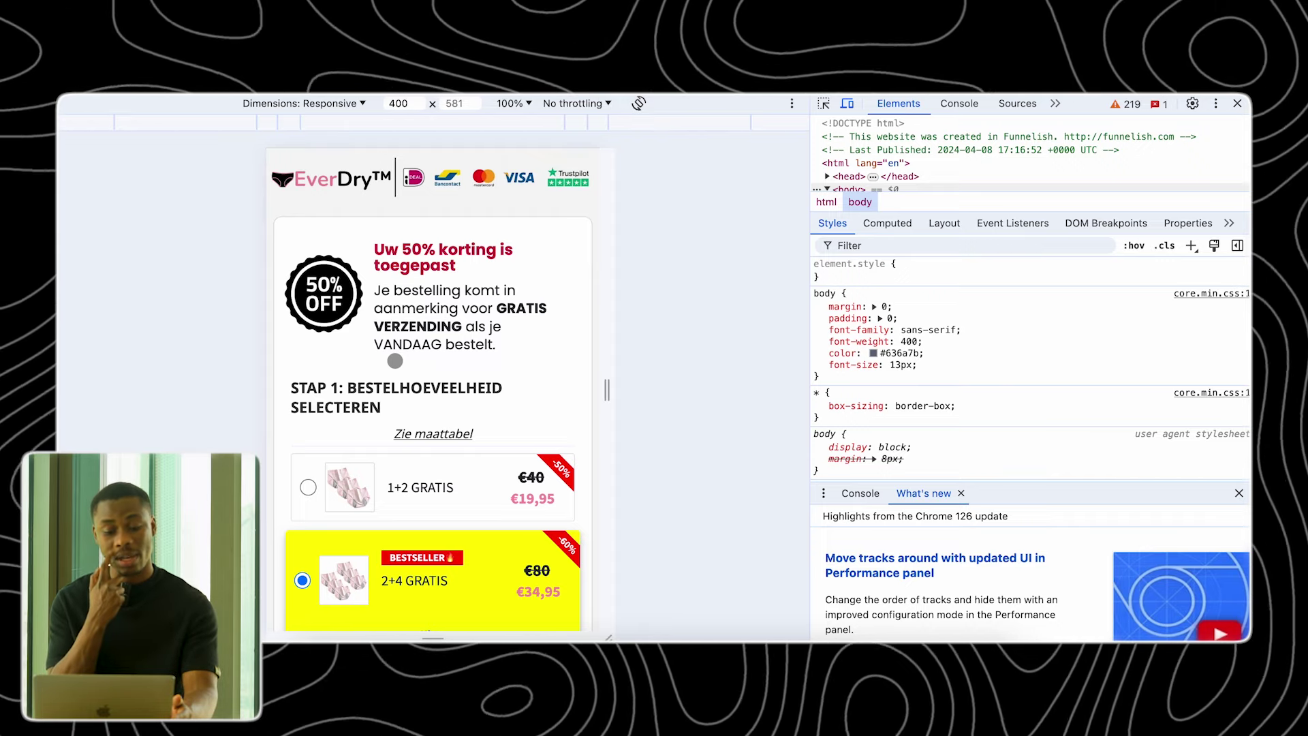
scroll(395, 360, down, 3)
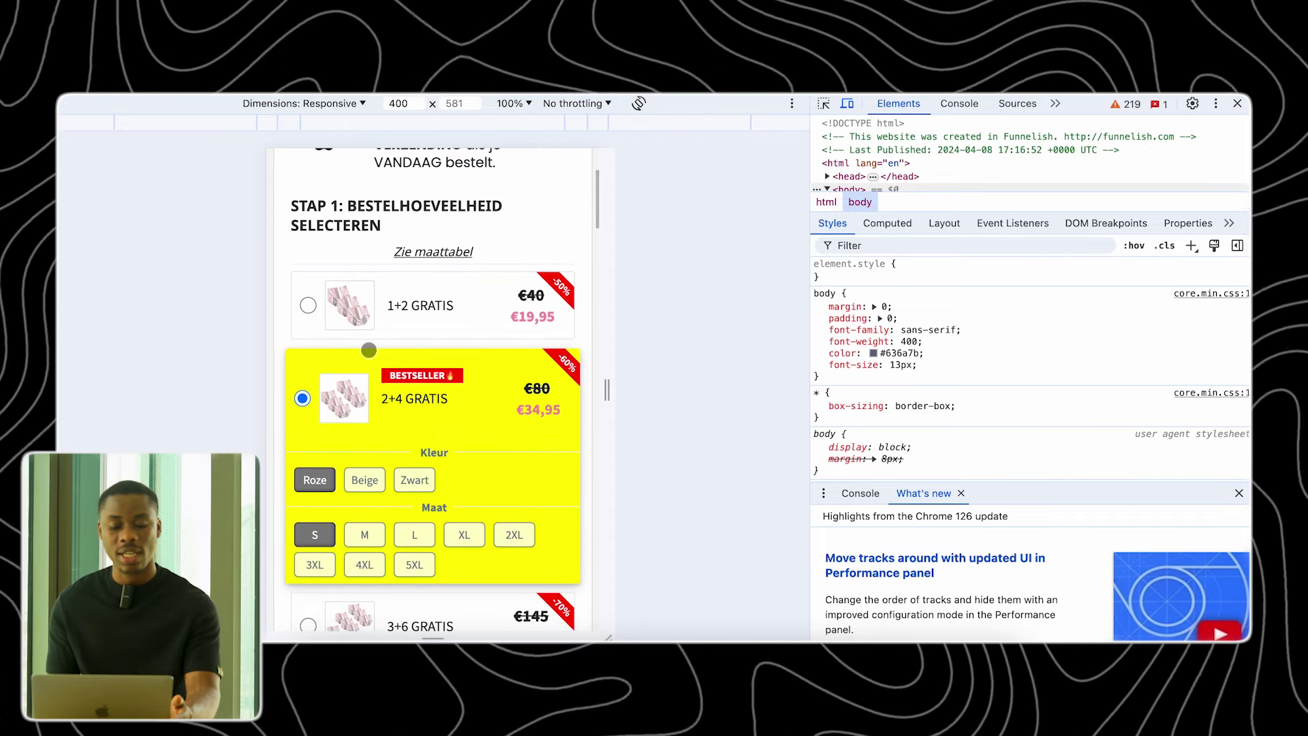
scroll(439, 301, up, 3)
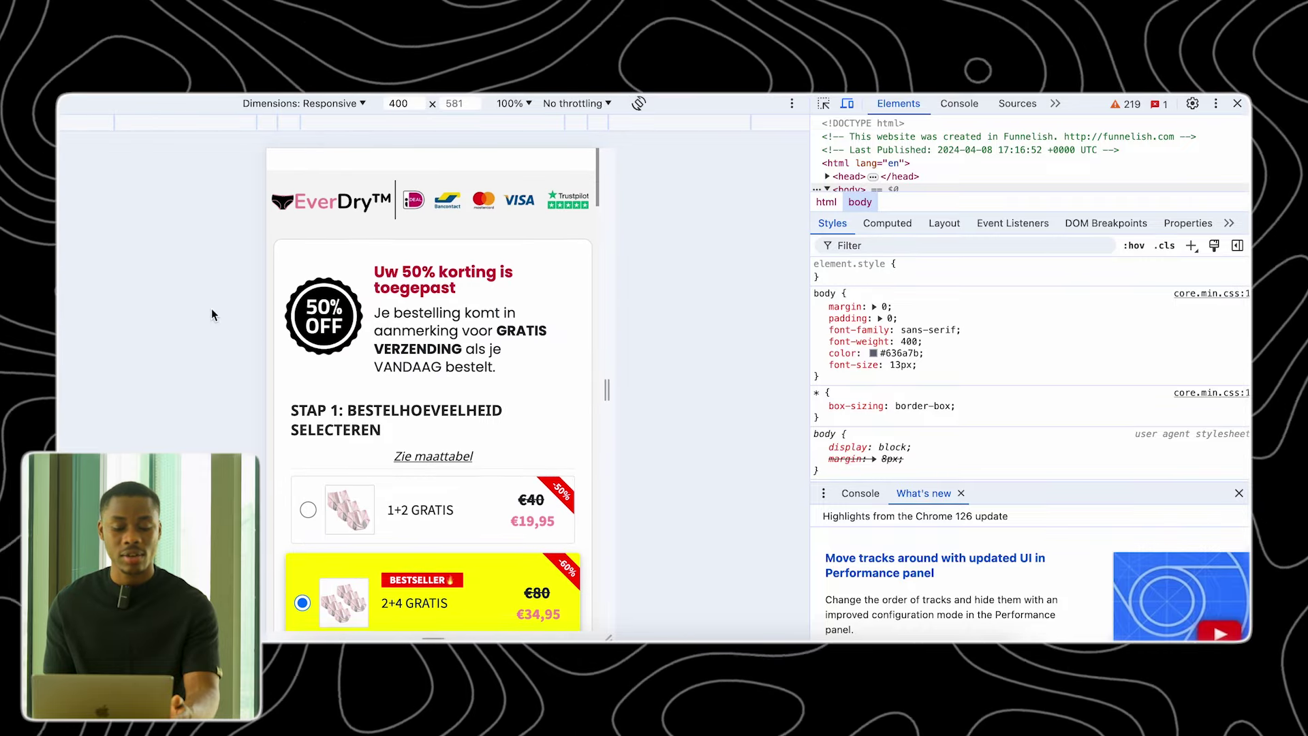
- Return to the ad library, browse the ads below the EverDry ones, and open the Sculpiflex ad's landing page
scroll(439, 300, down, 10)
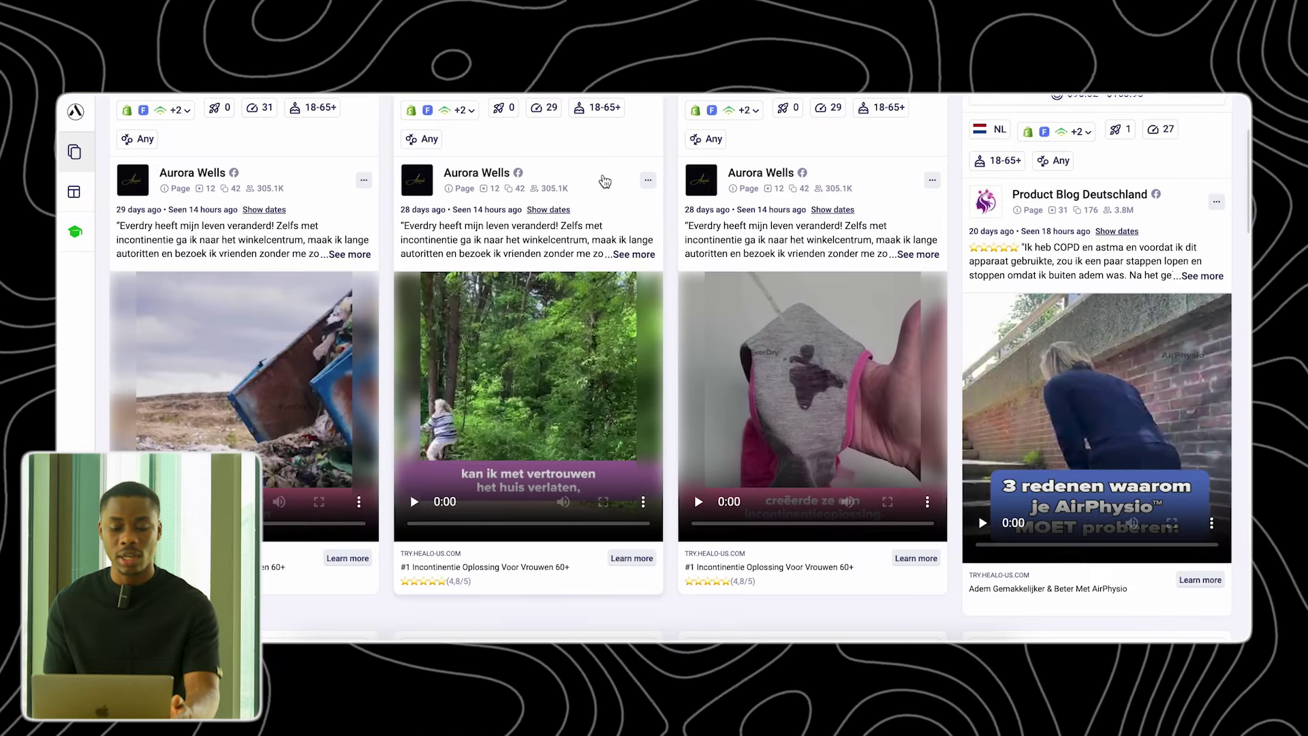
scroll(602, 174, down, 7)
scroll(602, 174, down, 2)
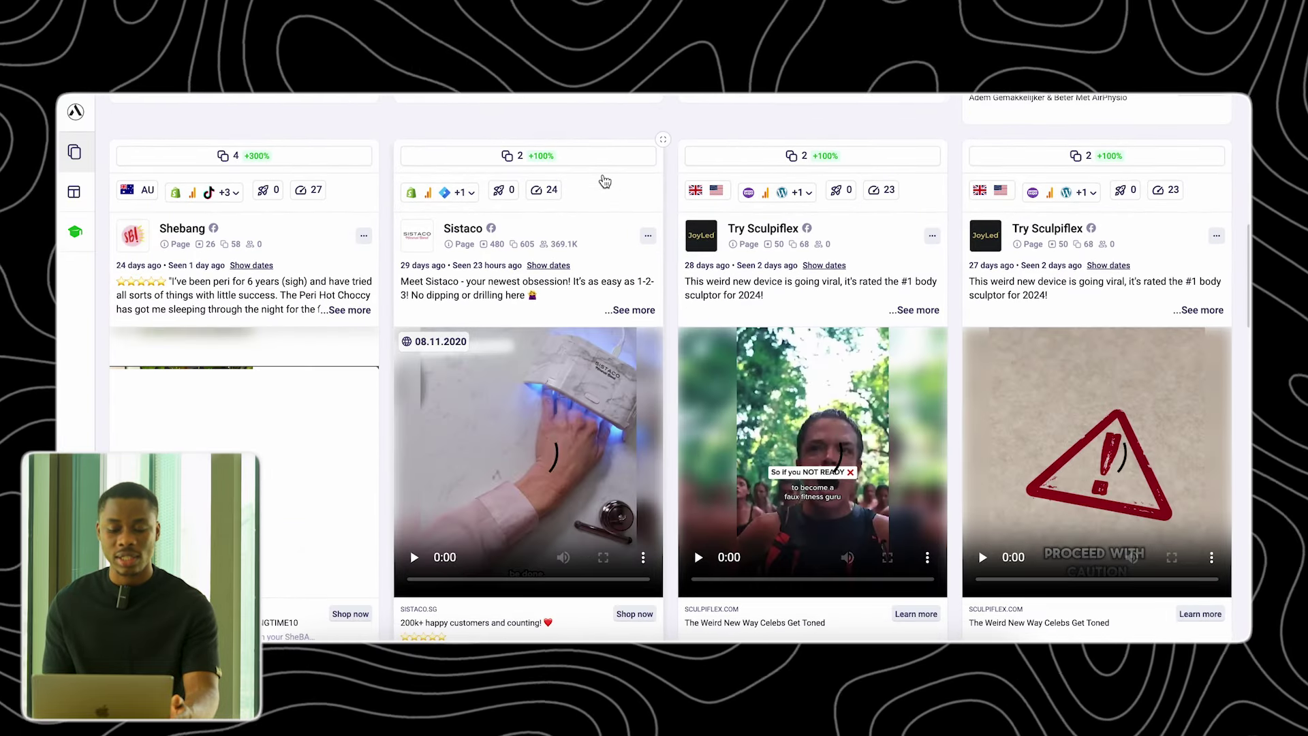
scroll(450, 231, down, 1)
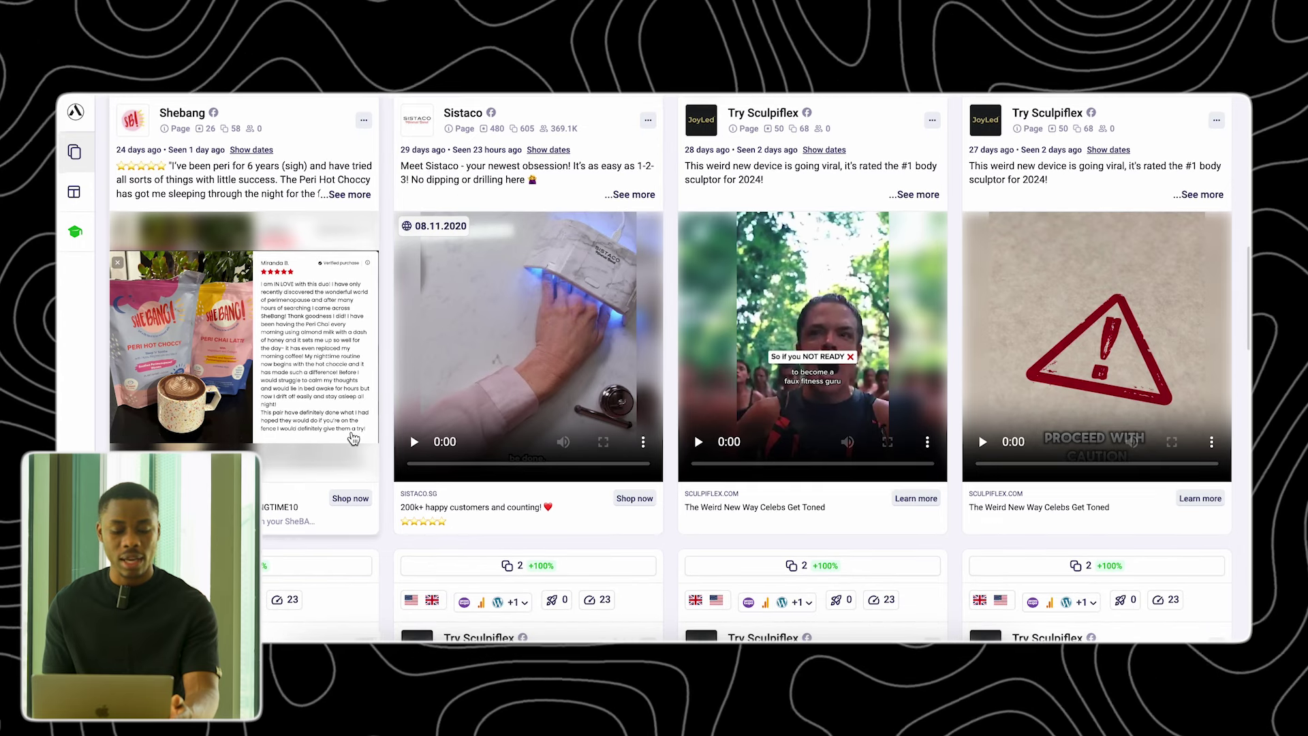
click(361, 499)
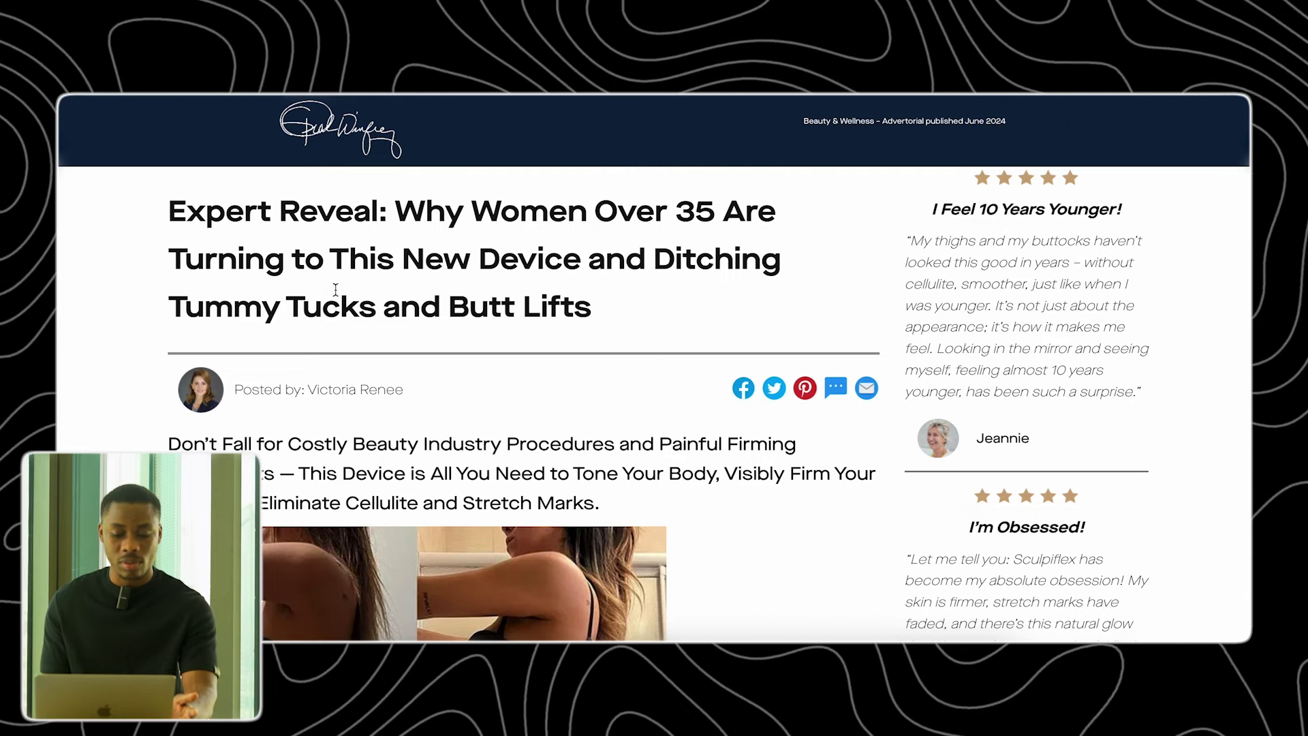
- Examine the Sculpiflex advertorial's headline, author byline, before-and-after photos and side testimonials
drag(235, 395, 413, 400)
click(412, 402)
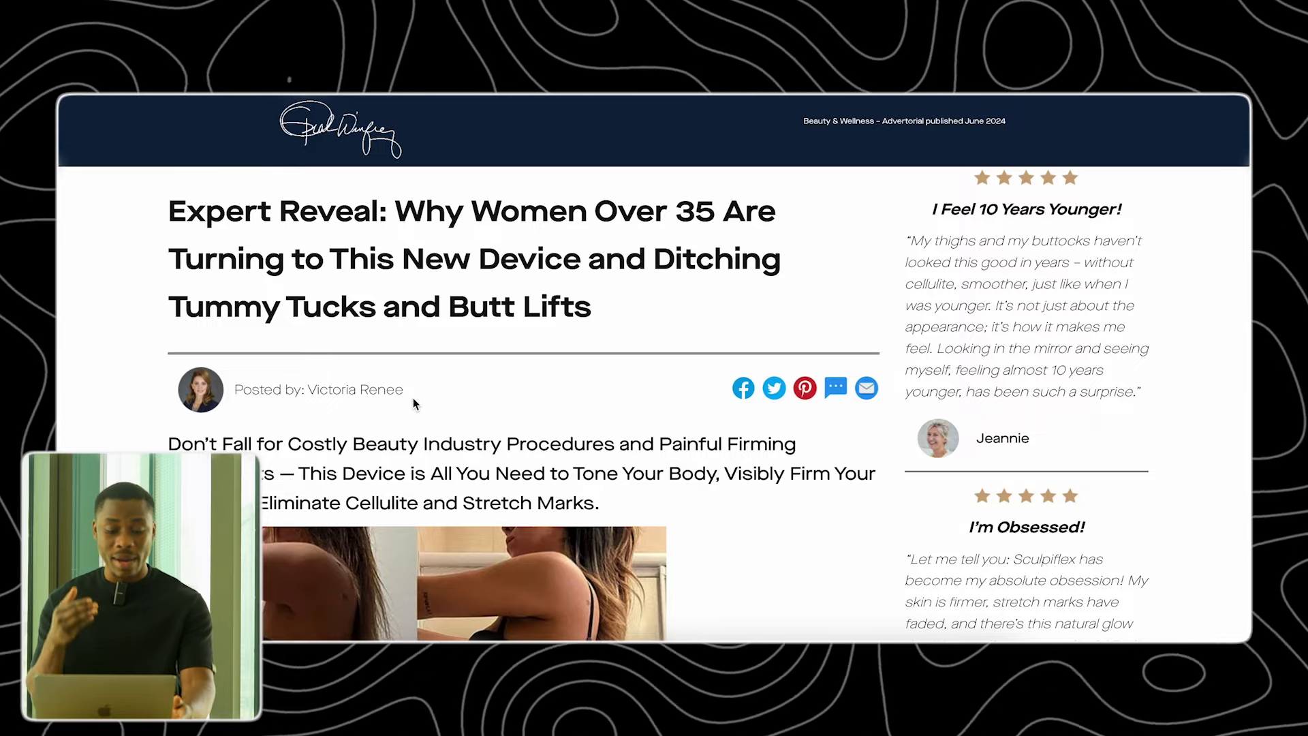
scroll(413, 403, down, 8)
scroll(413, 403, up, 3)
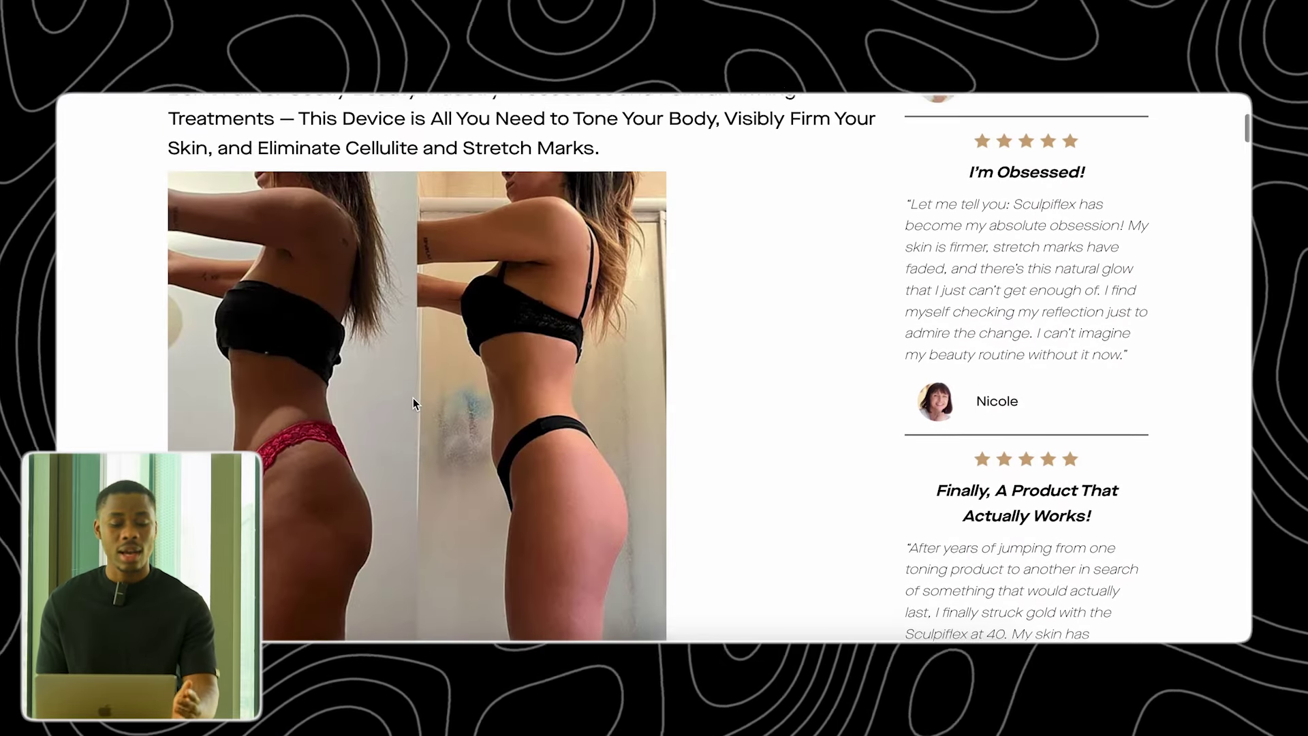
scroll(413, 399, down, 8)
scroll(333, 368, up, 7)
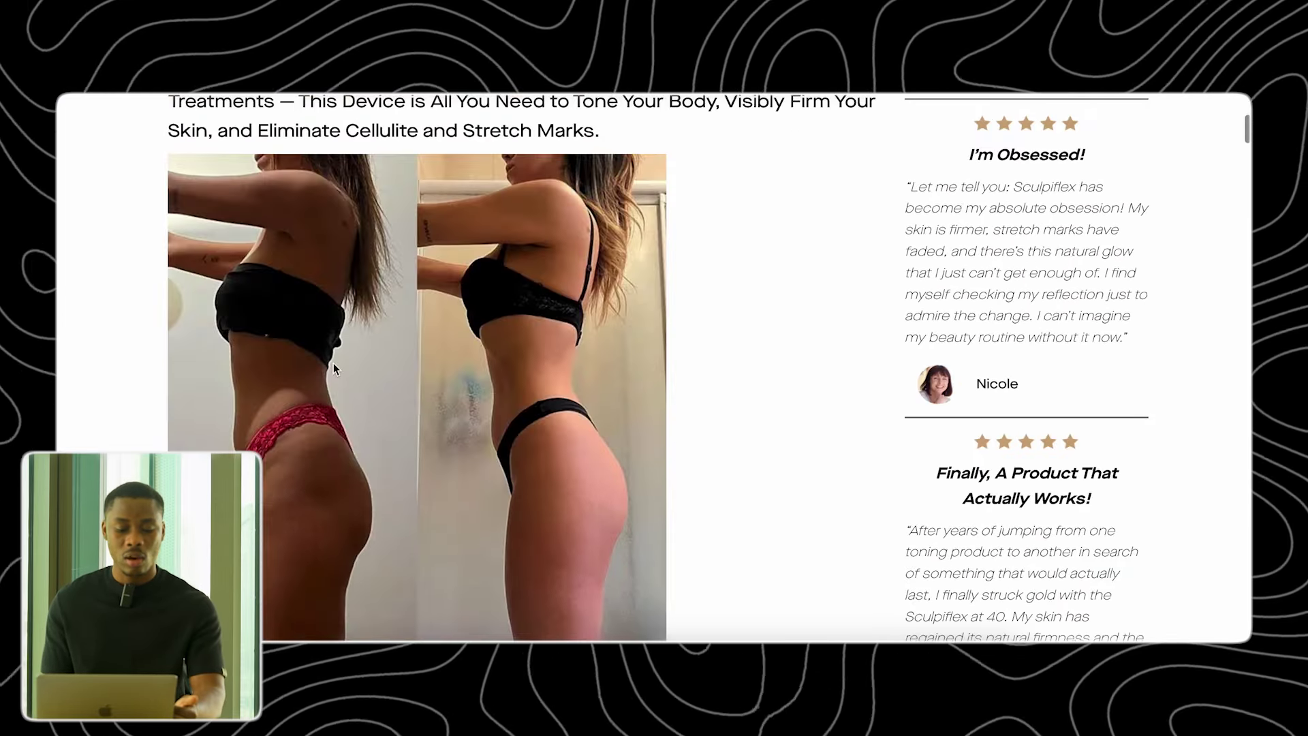
- Read the rest of the Sculpiflex advertorial down to the final 60% off offer, dismissing the discount popup
scroll(697, 382, down, 15)
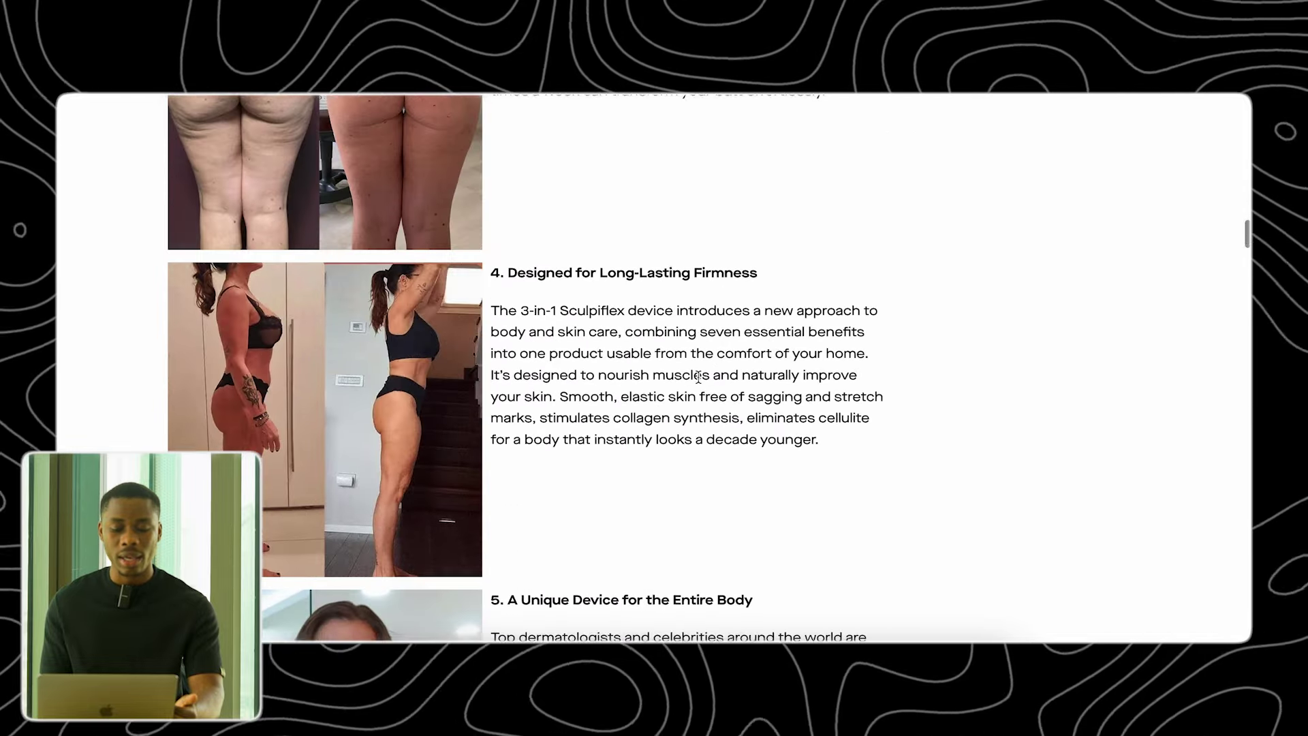
scroll(700, 383, down, 15)
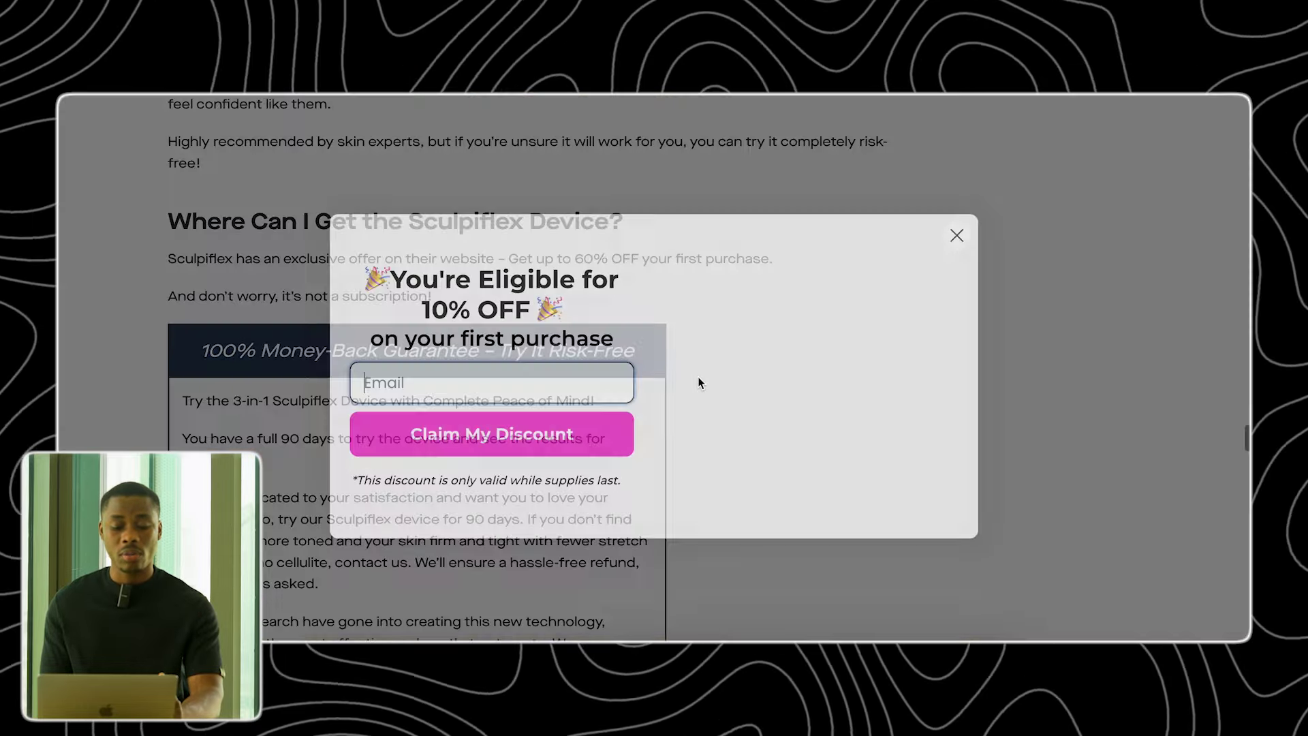
key(Escape)
scroll(672, 357, down, 10)
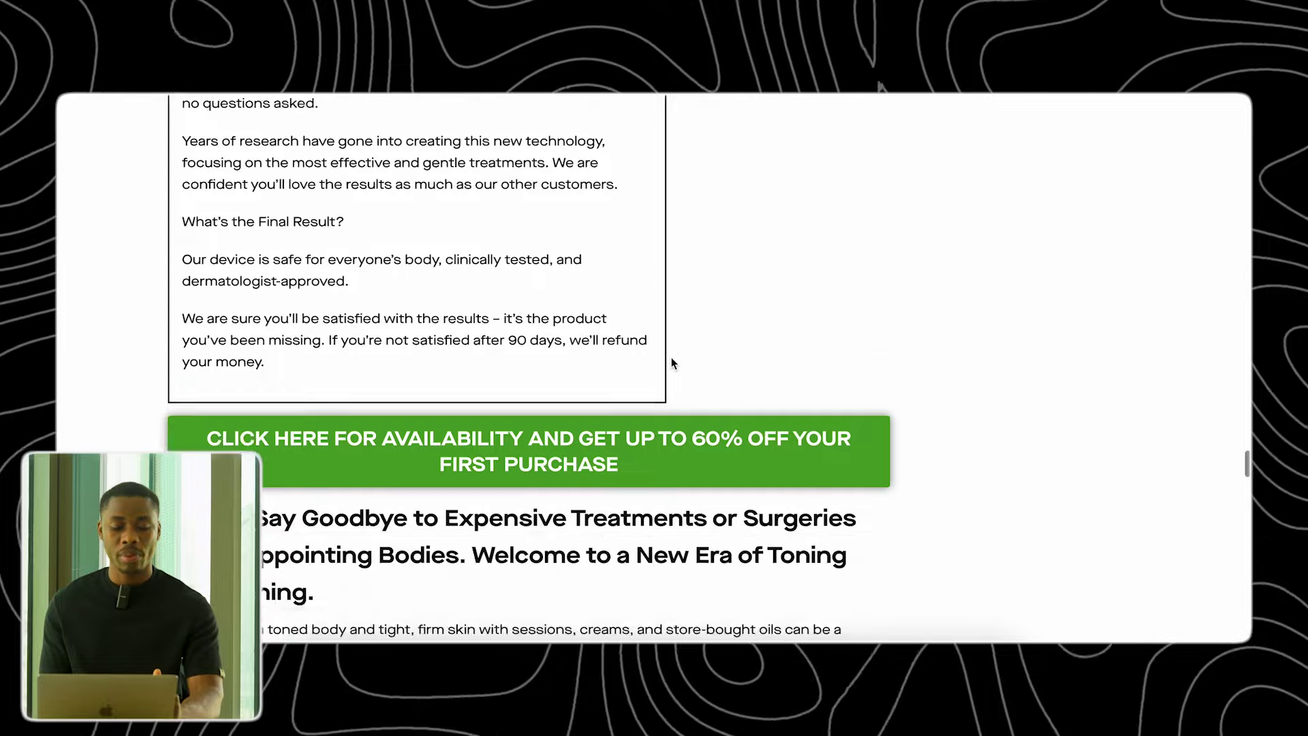
scroll(672, 357, down, 10)
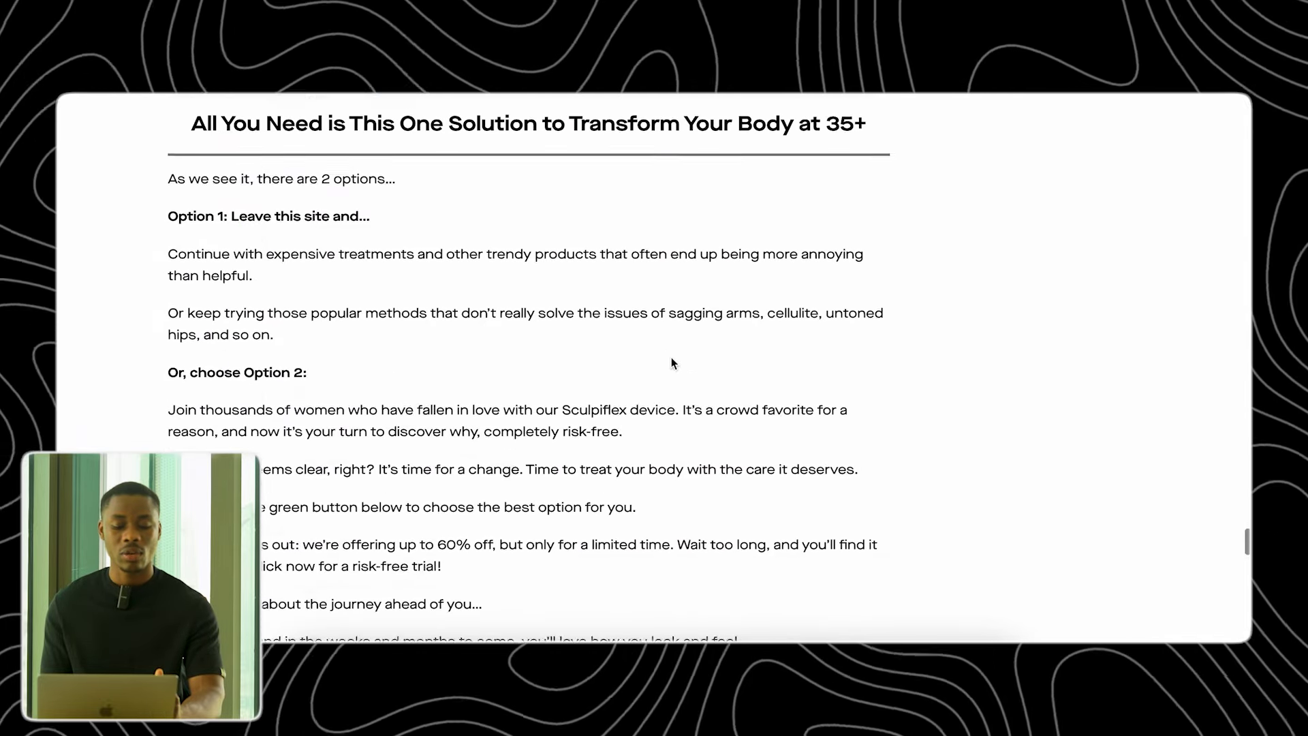
scroll(672, 357, down, 1)
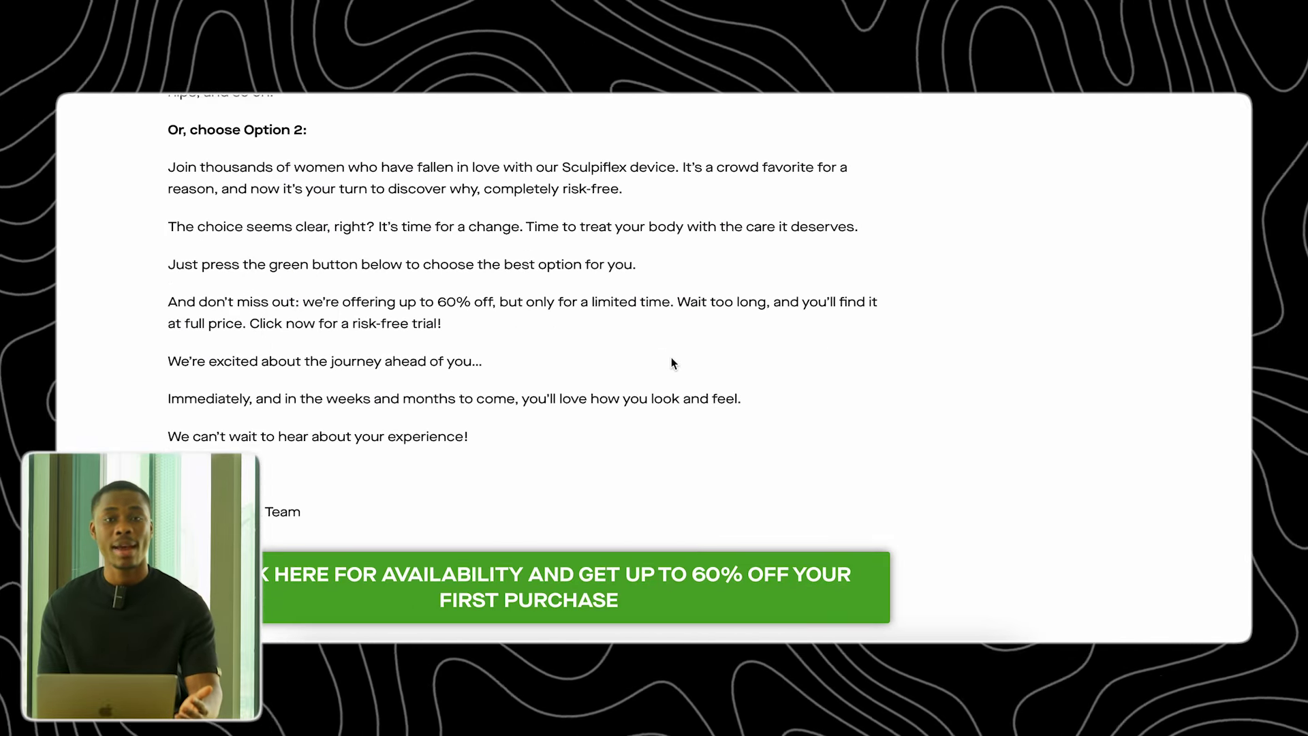
scroll(672, 363, down, 10)
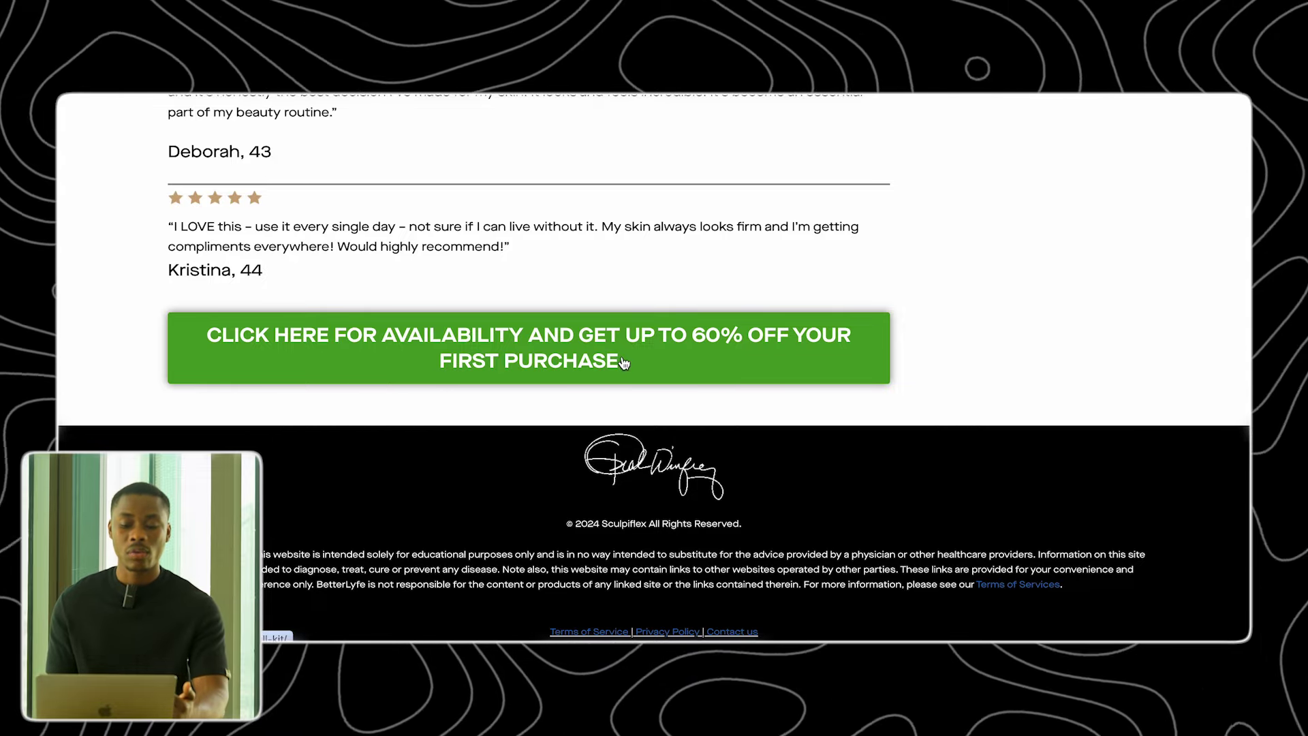
- Open the Sculpiflex store page from the 60% off offer and examine its claims, technology section and FAQ
click(624, 362)
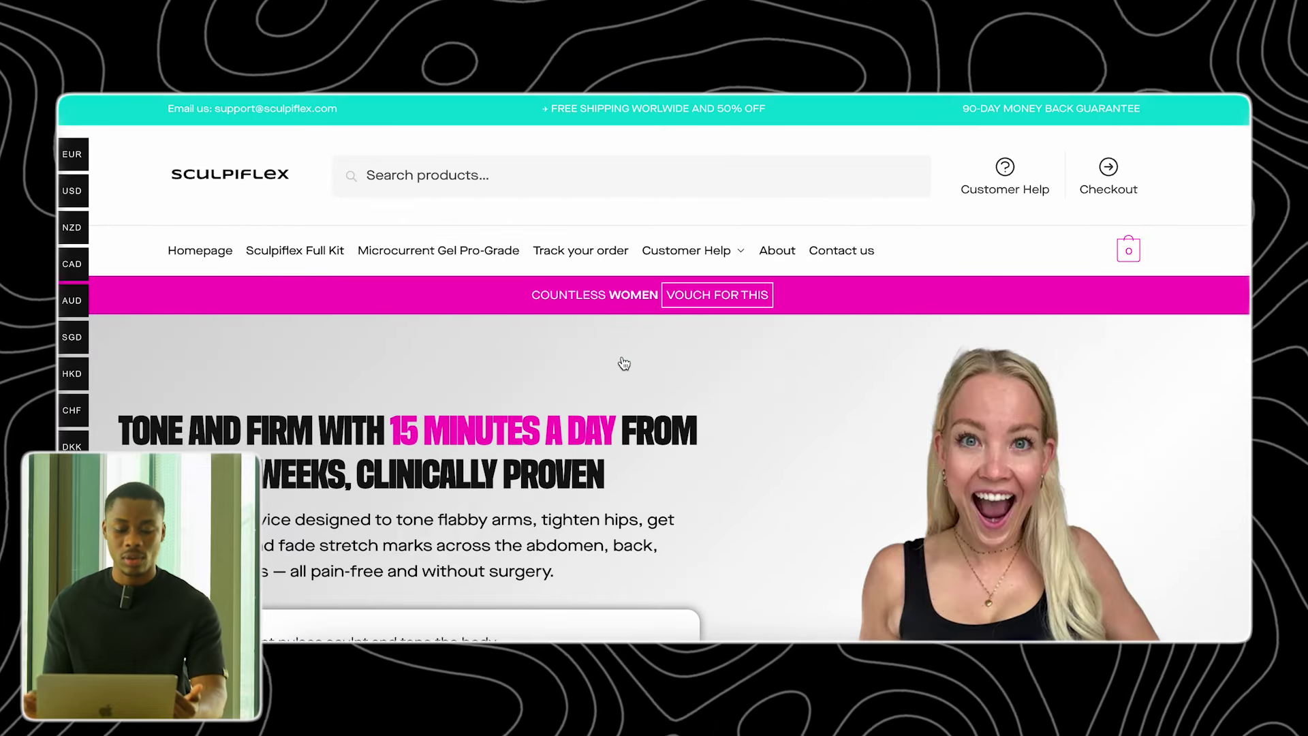
scroll(754, 434, down, 10)
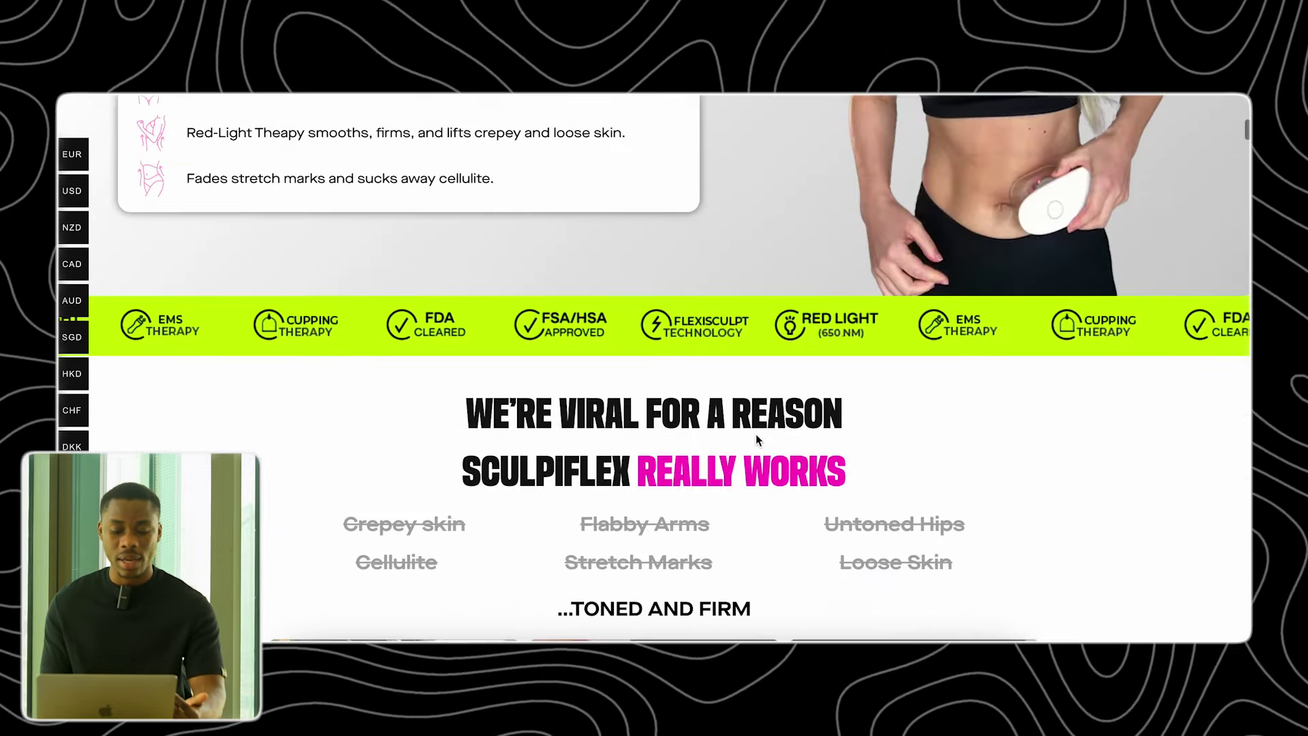
scroll(756, 435, down, 15)
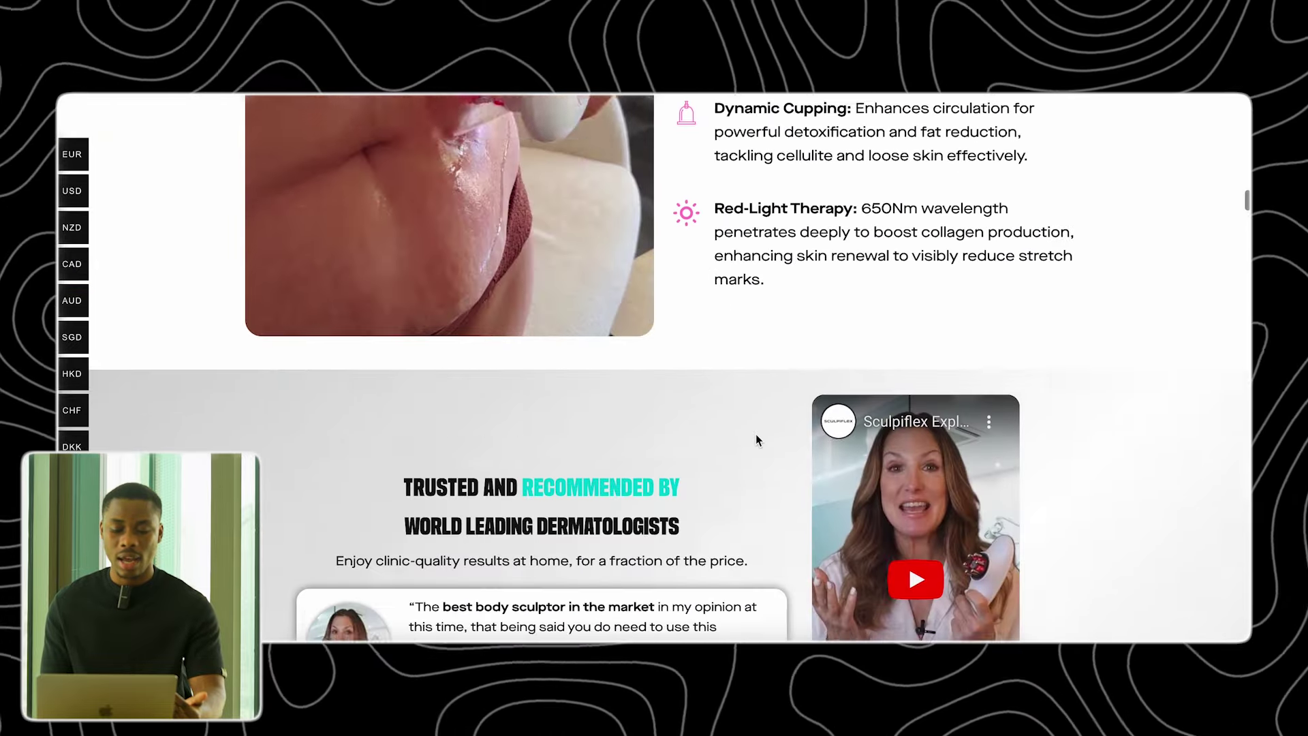
scroll(757, 439, down, 20)
scroll(756, 440, up, 15)
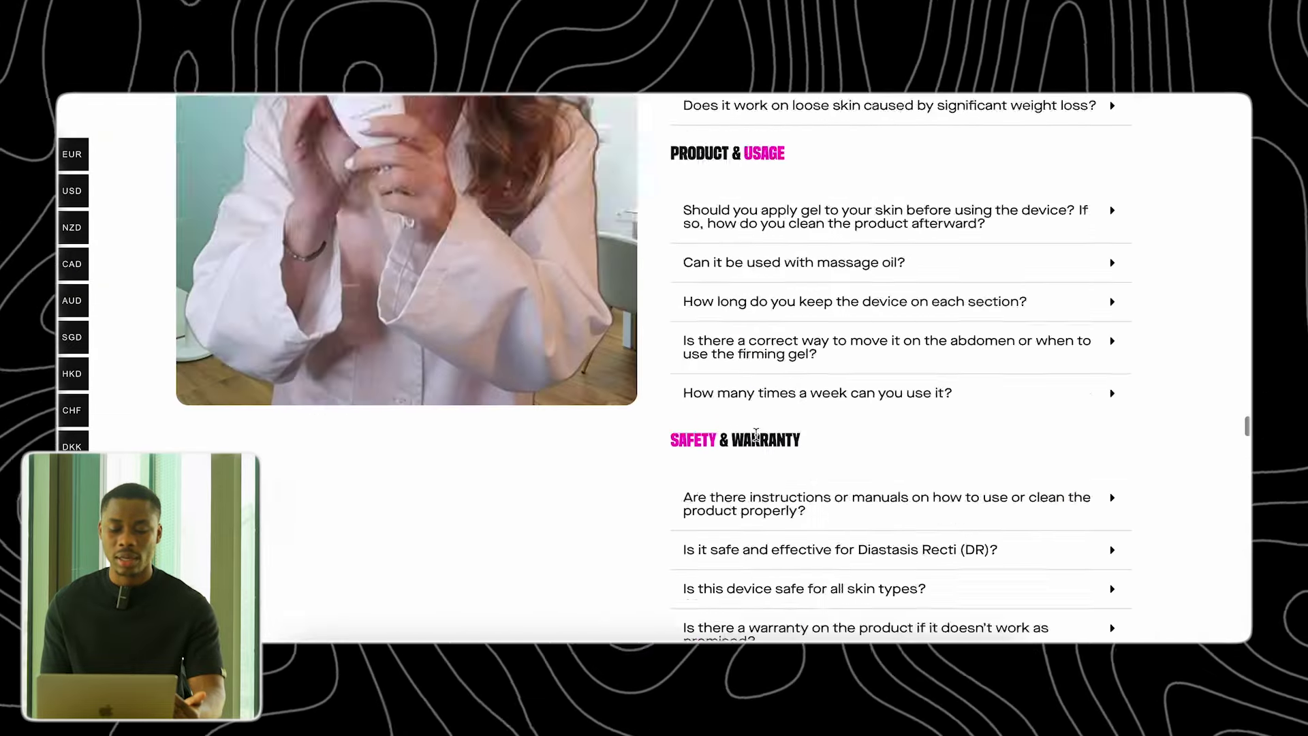
scroll(756, 439, up, 20)
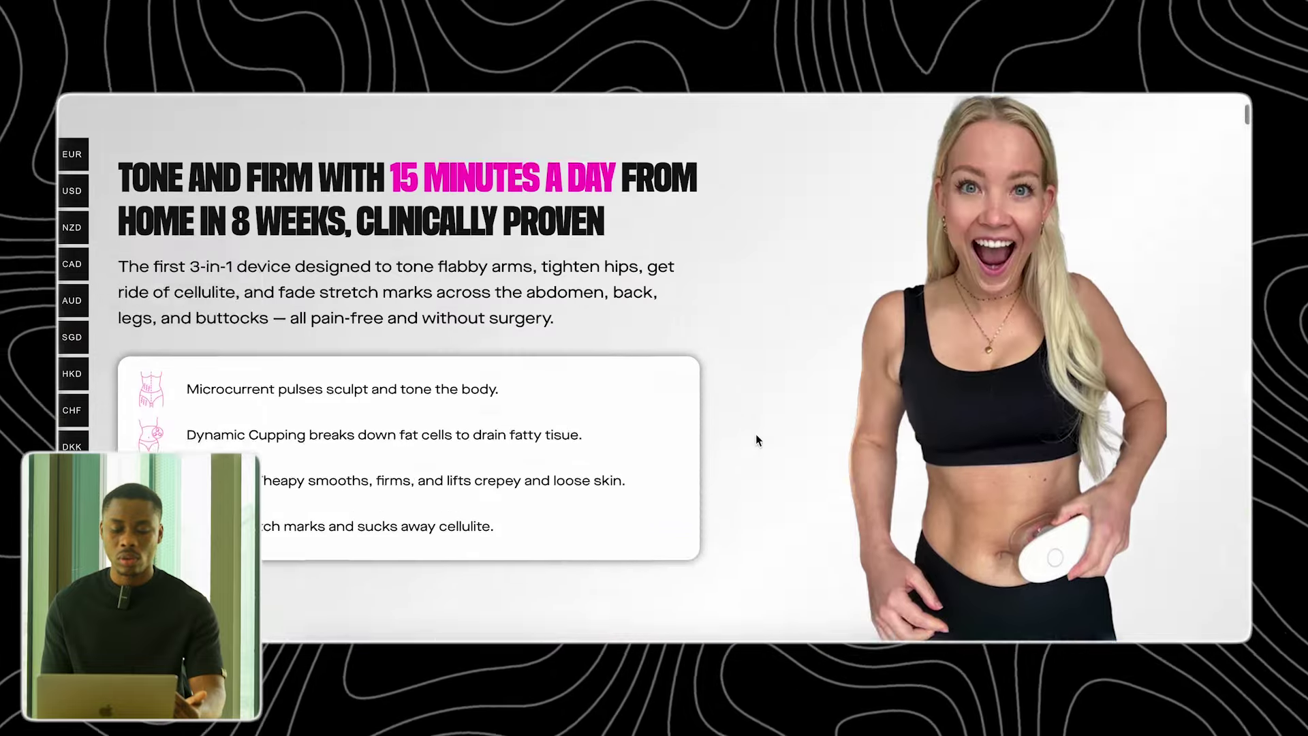
scroll(756, 439, down, 15)
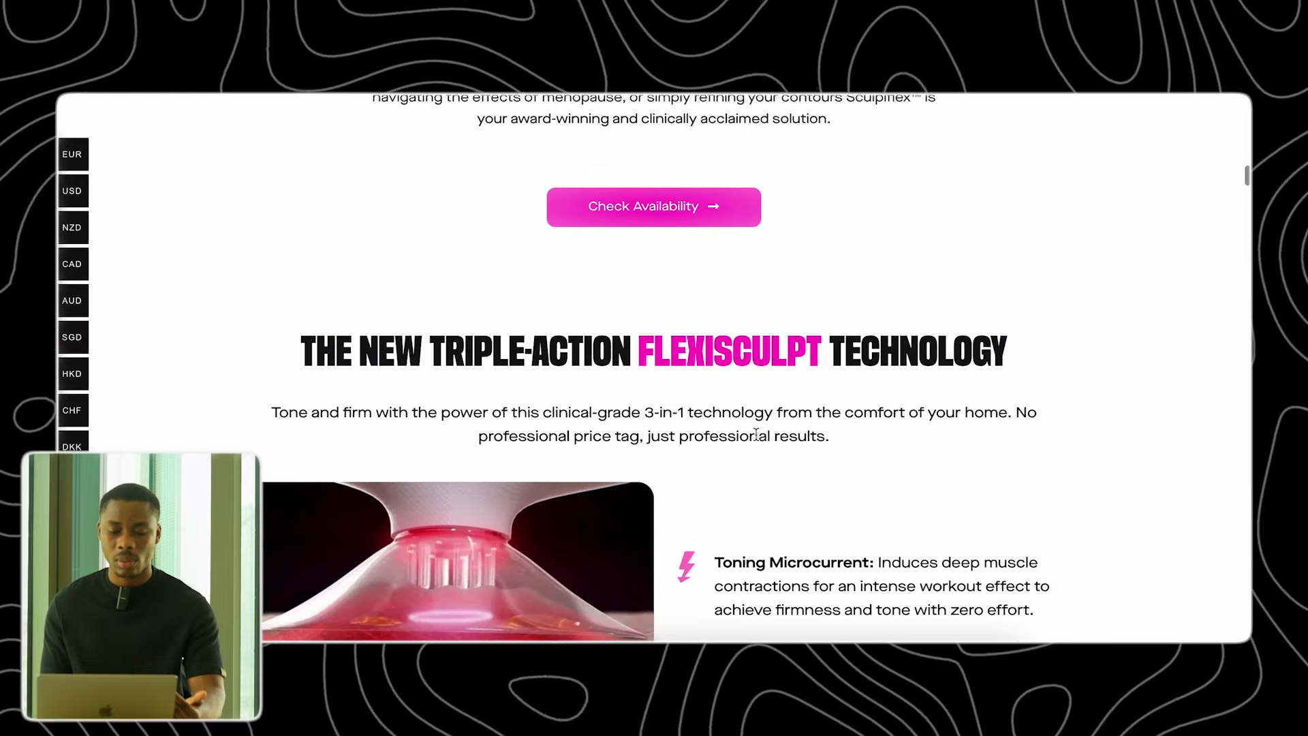
- Check the Sculpiflex kit's availability and examine the Total Sculpt, Dual Sculpt and Basic Kit bundle offers
click(694, 227)
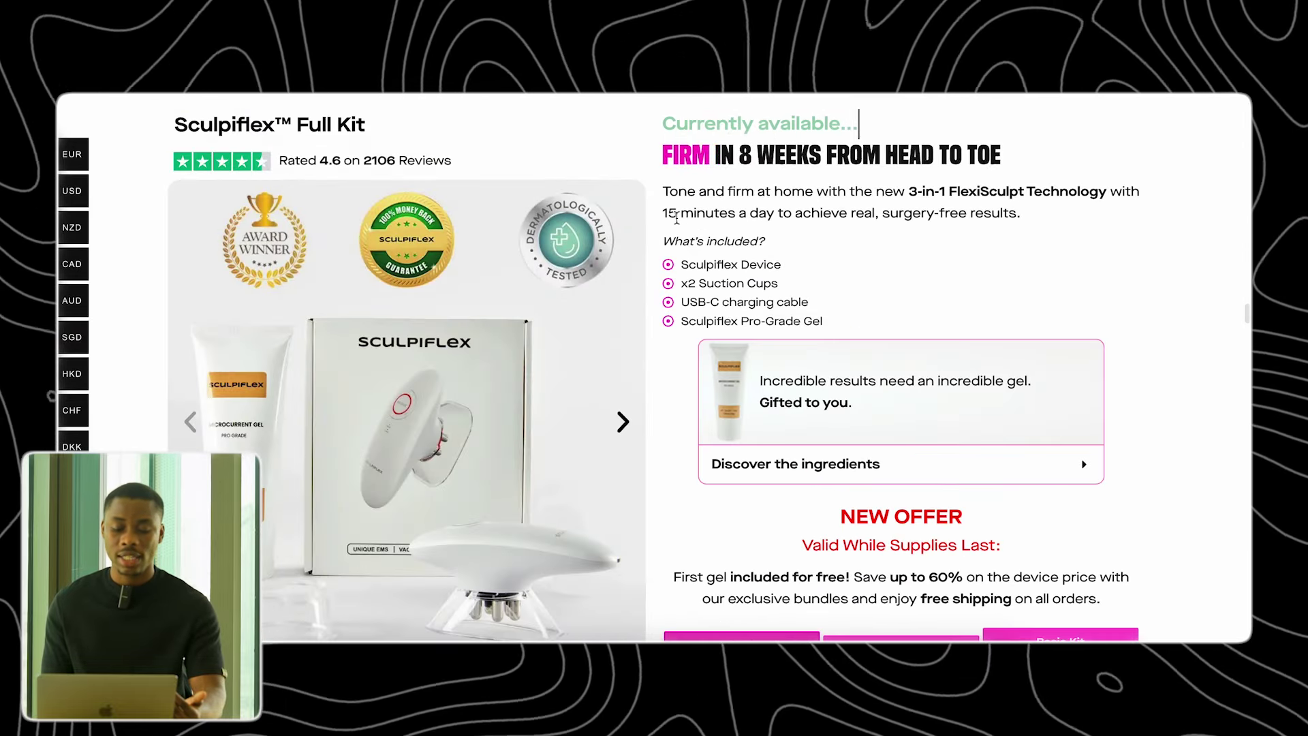
scroll(673, 216, down, 2)
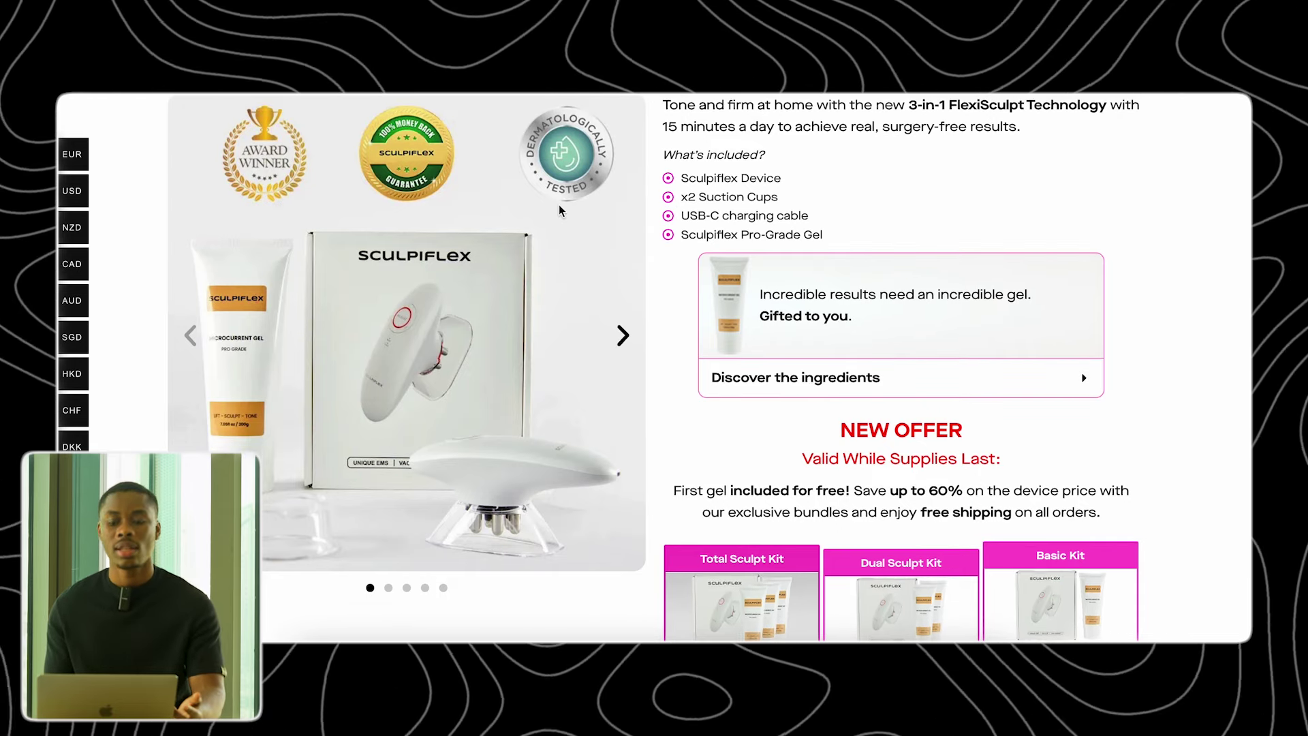
scroll(560, 211, down, 5)
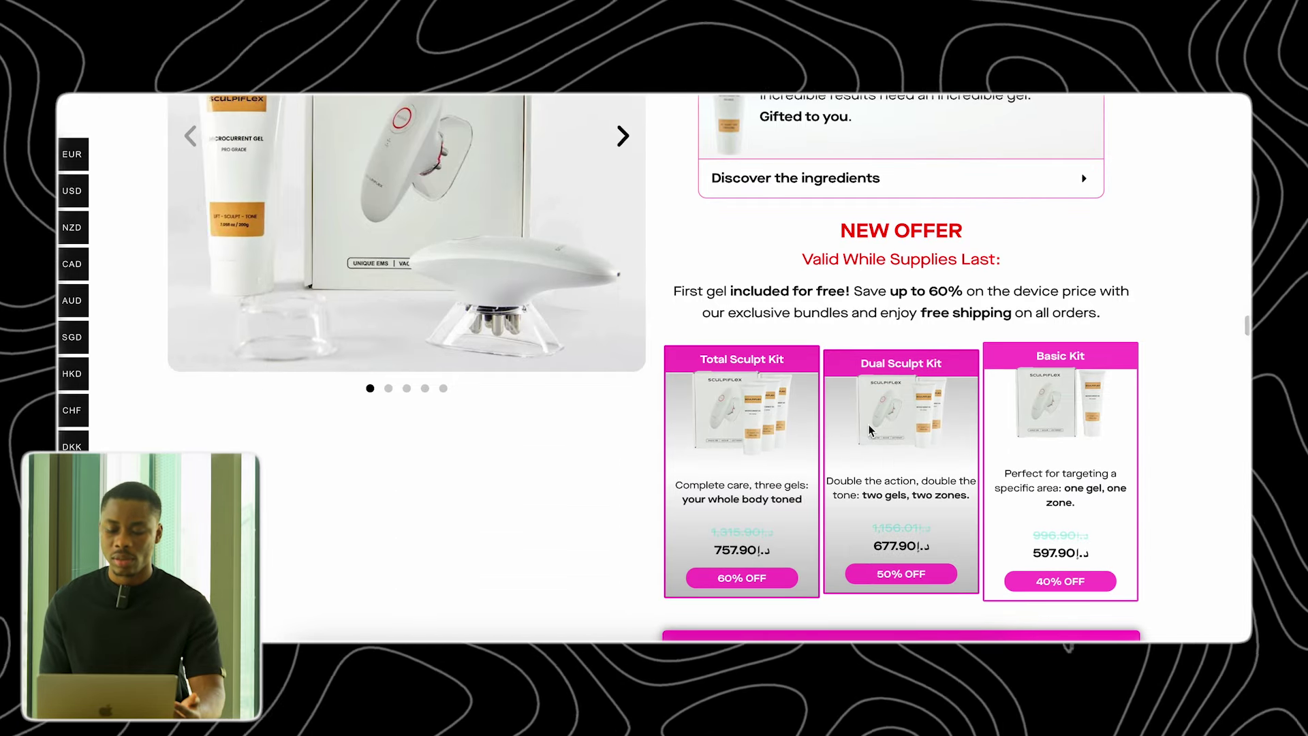
- Add the Sculpiflex Dual Sculpt Kit to the cart and examine the checkout page's address form, order summary and customer reviews
click(870, 430)
scroll(885, 408, down, 6)
click(919, 405)
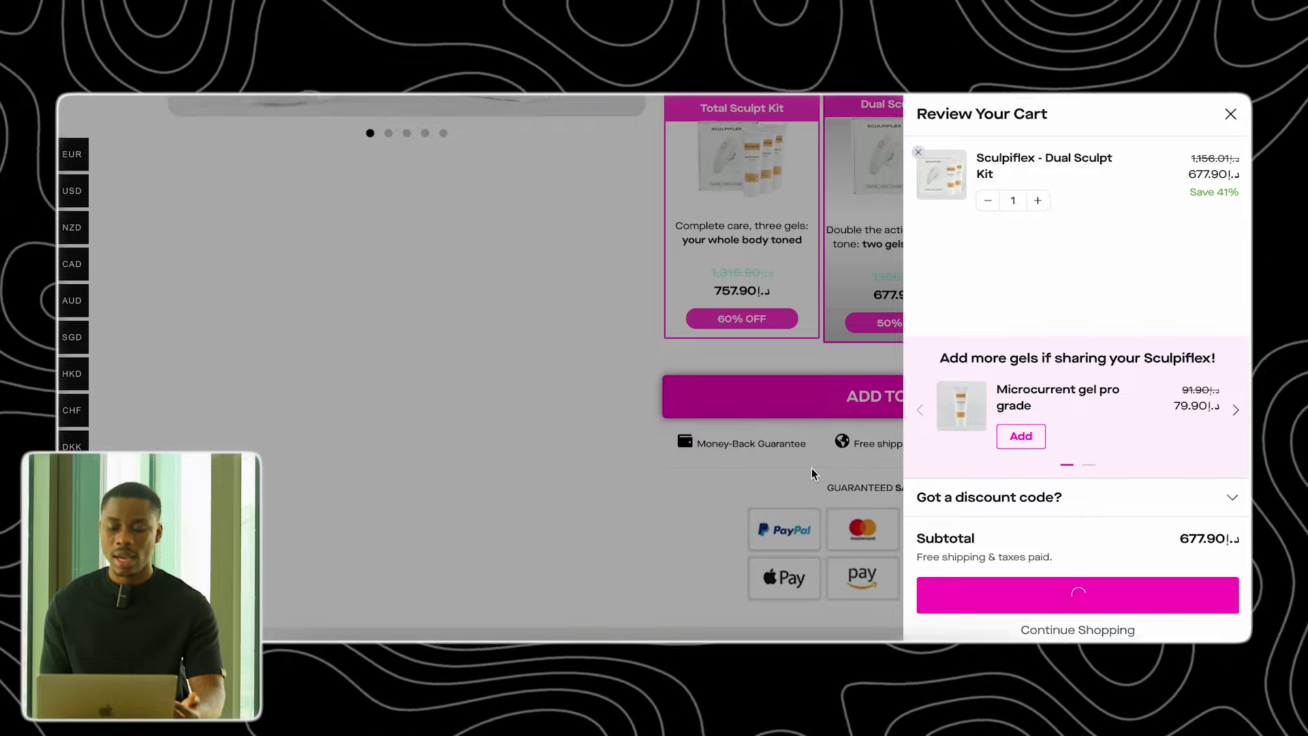
scroll(710, 390, down, 15)
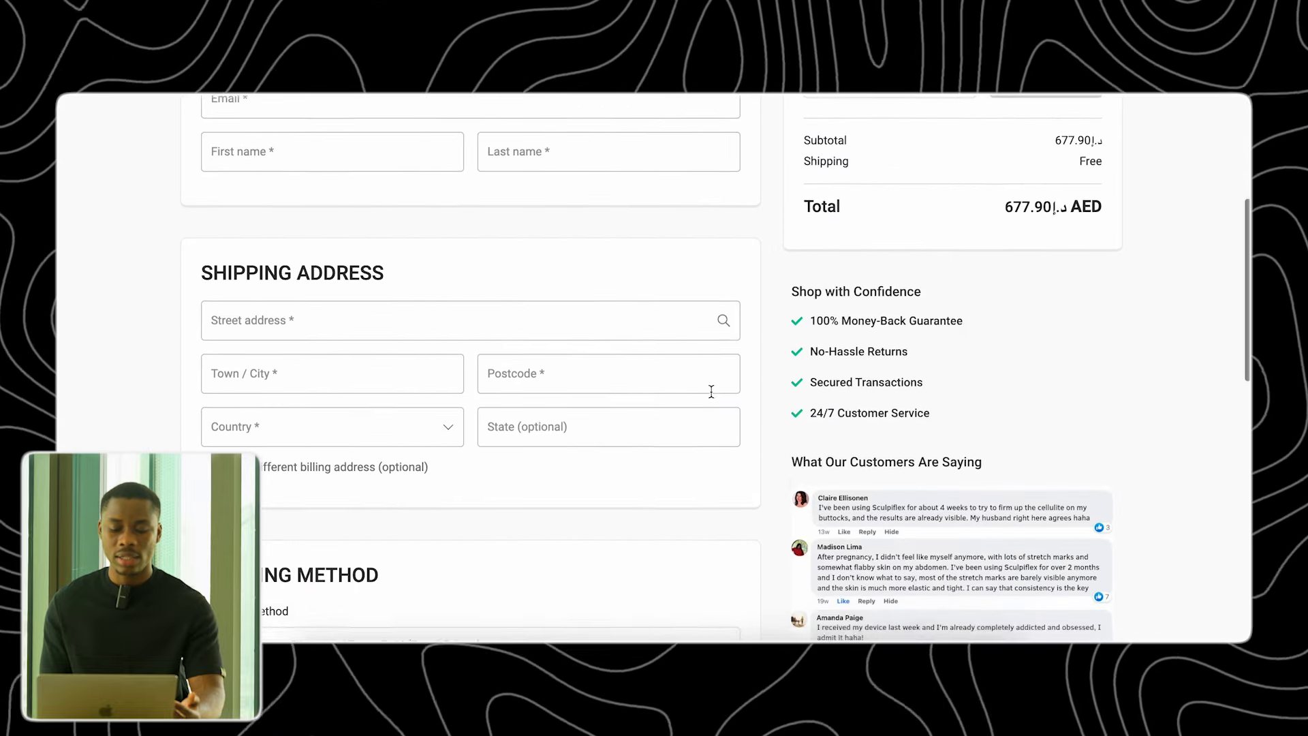
scroll(710, 391, up, 12)
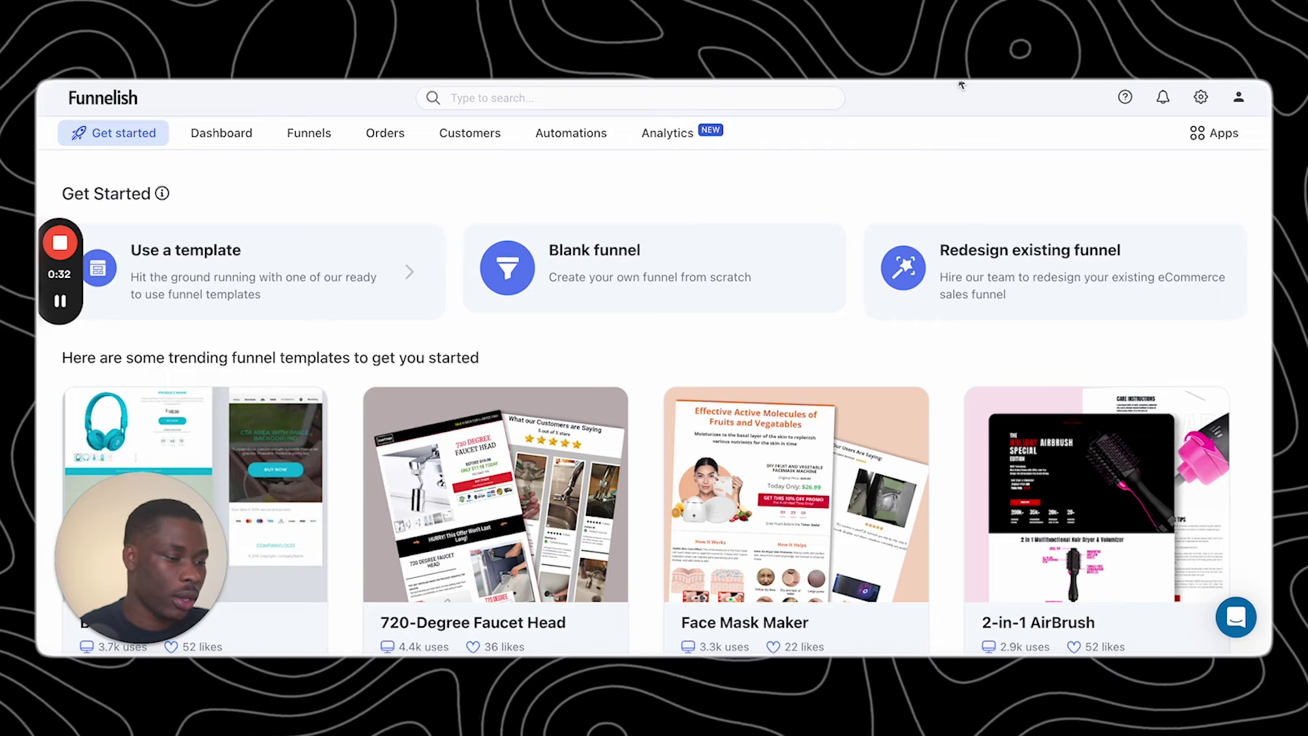
- Switch from Funnelish to the UK Shop's Shopify Live View, refresh it, and examine the sales, sessions and orders
key(ctrl+Tab)
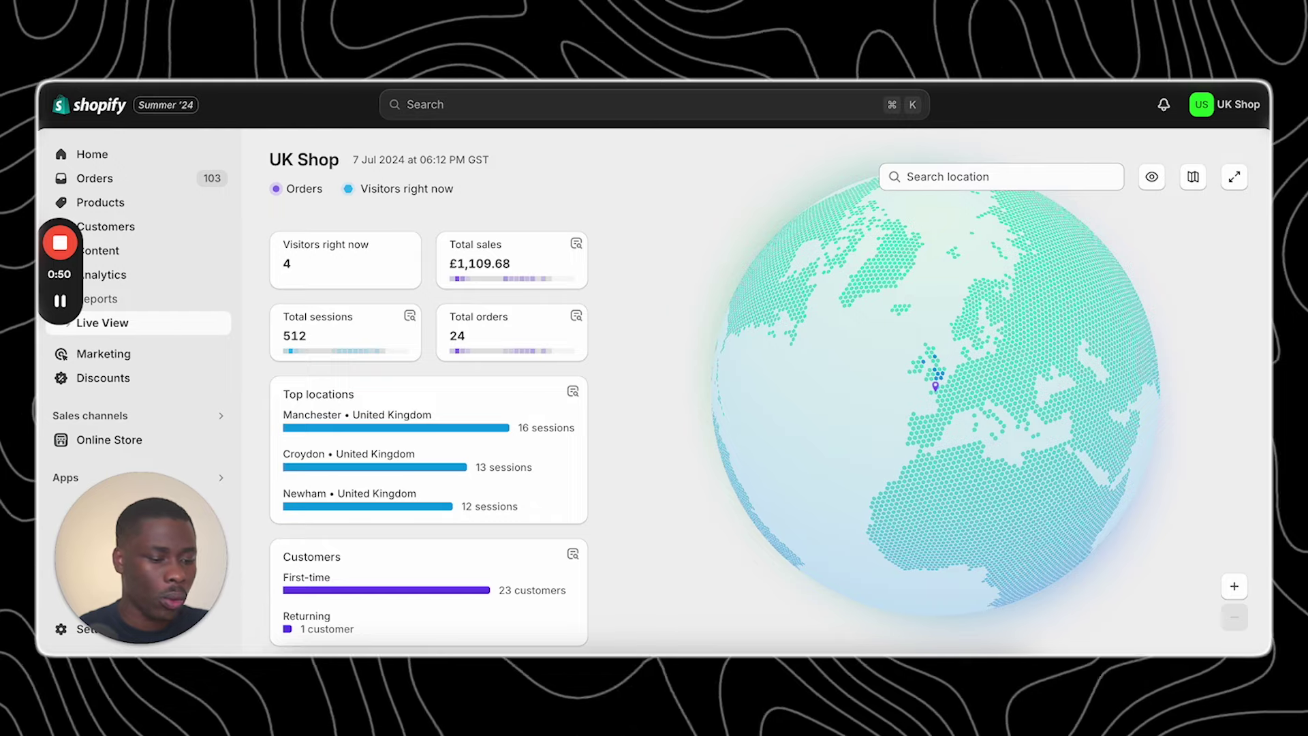
key(super+r)
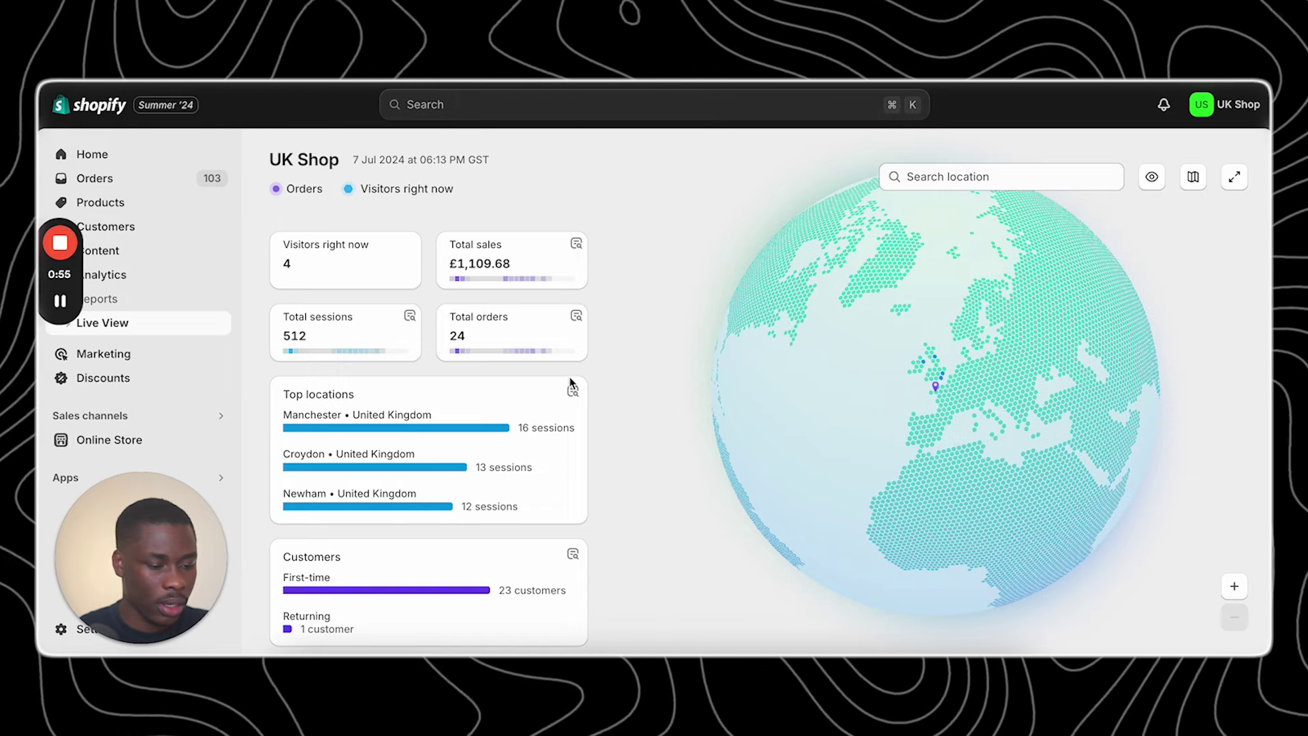
scroll(479, 332, down, 1)
scroll(479, 332, up, 1)
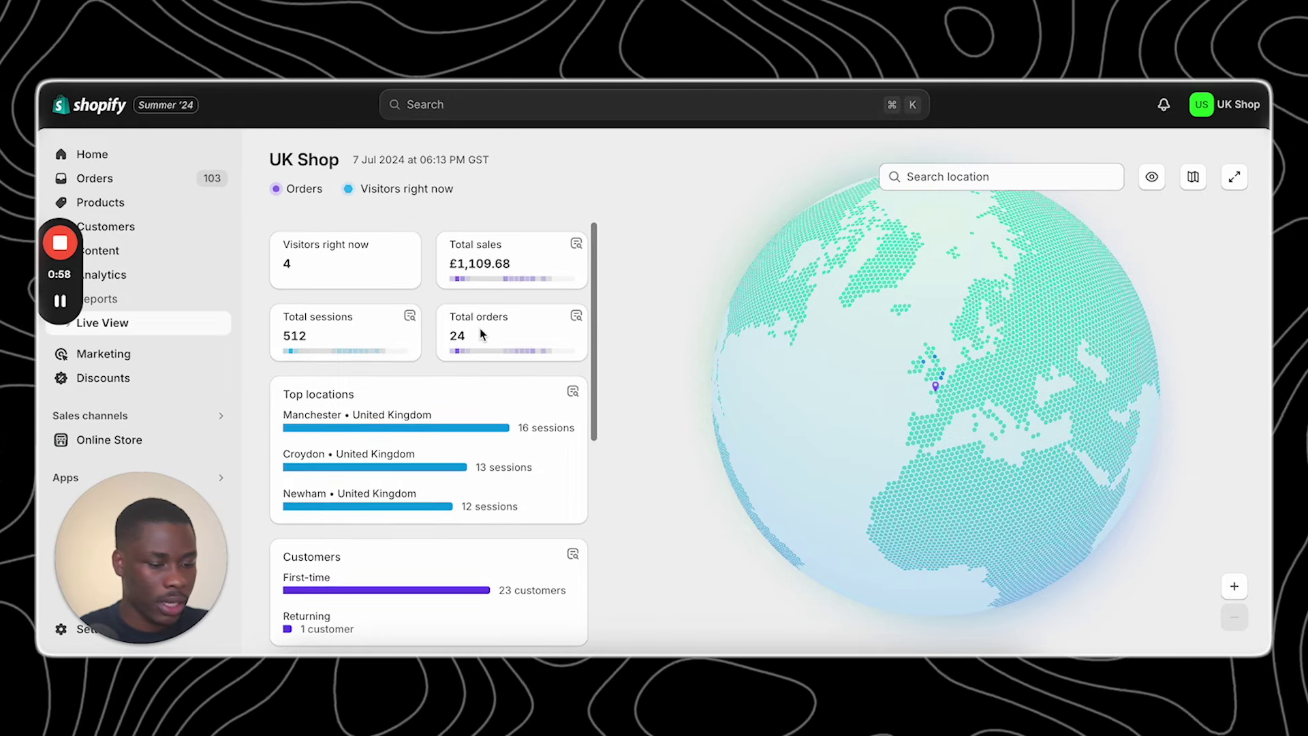
scroll(479, 332, down, 1)
scroll(480, 332, up, 1)
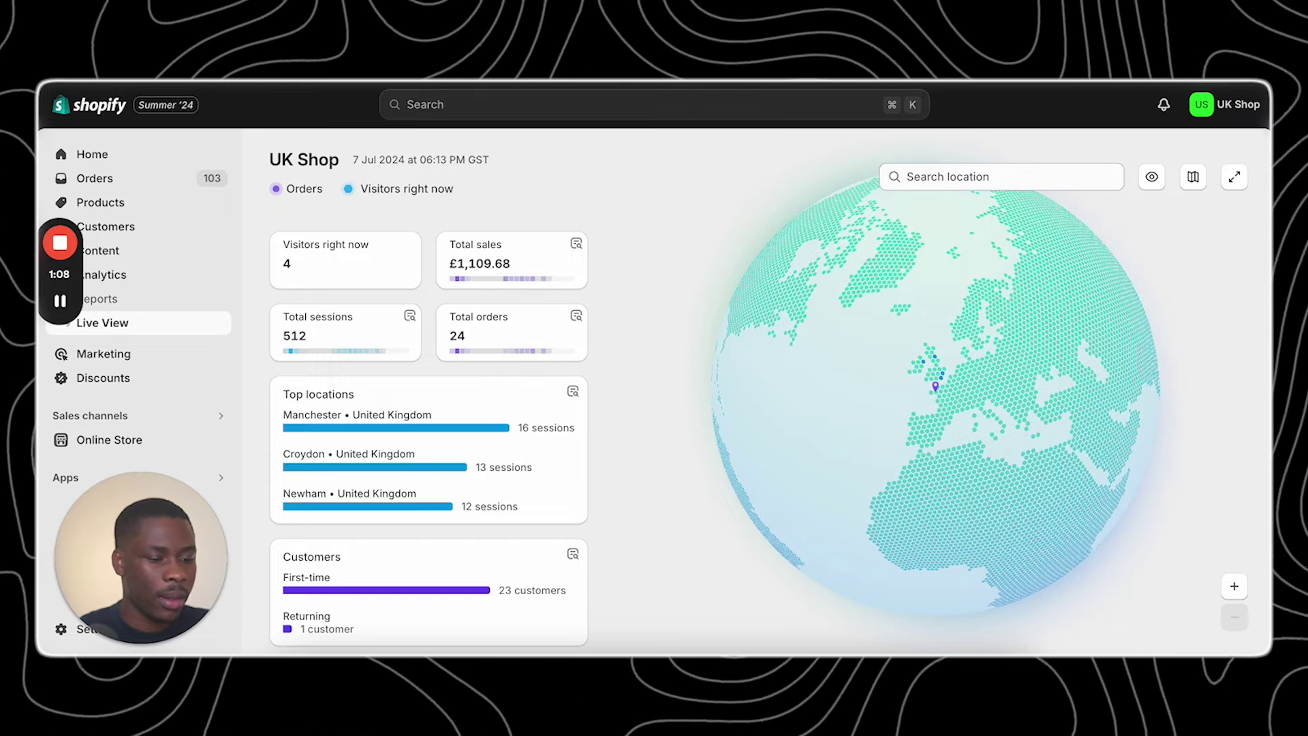
- Search Google for "pound to euro" in a new tab and convert 1100 pounds sterling to euros
key(super+t)
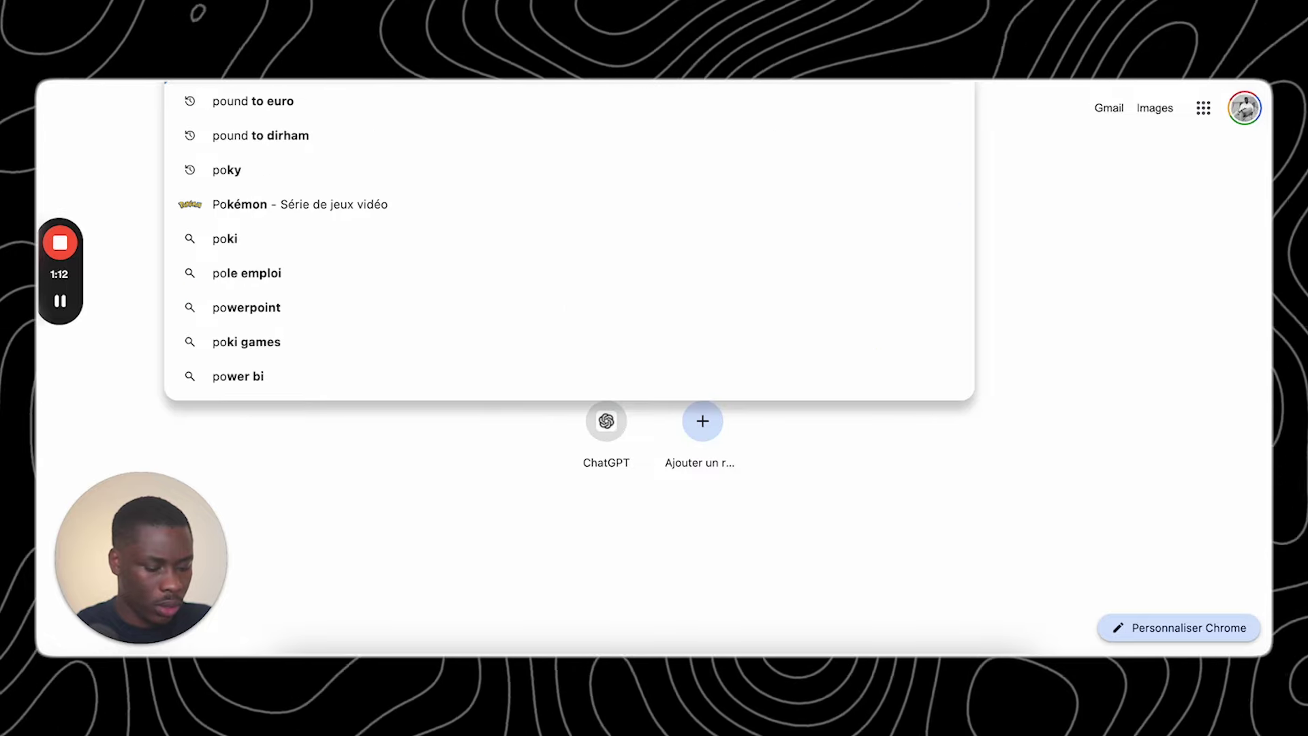
text(nd to euro)
key(Return)
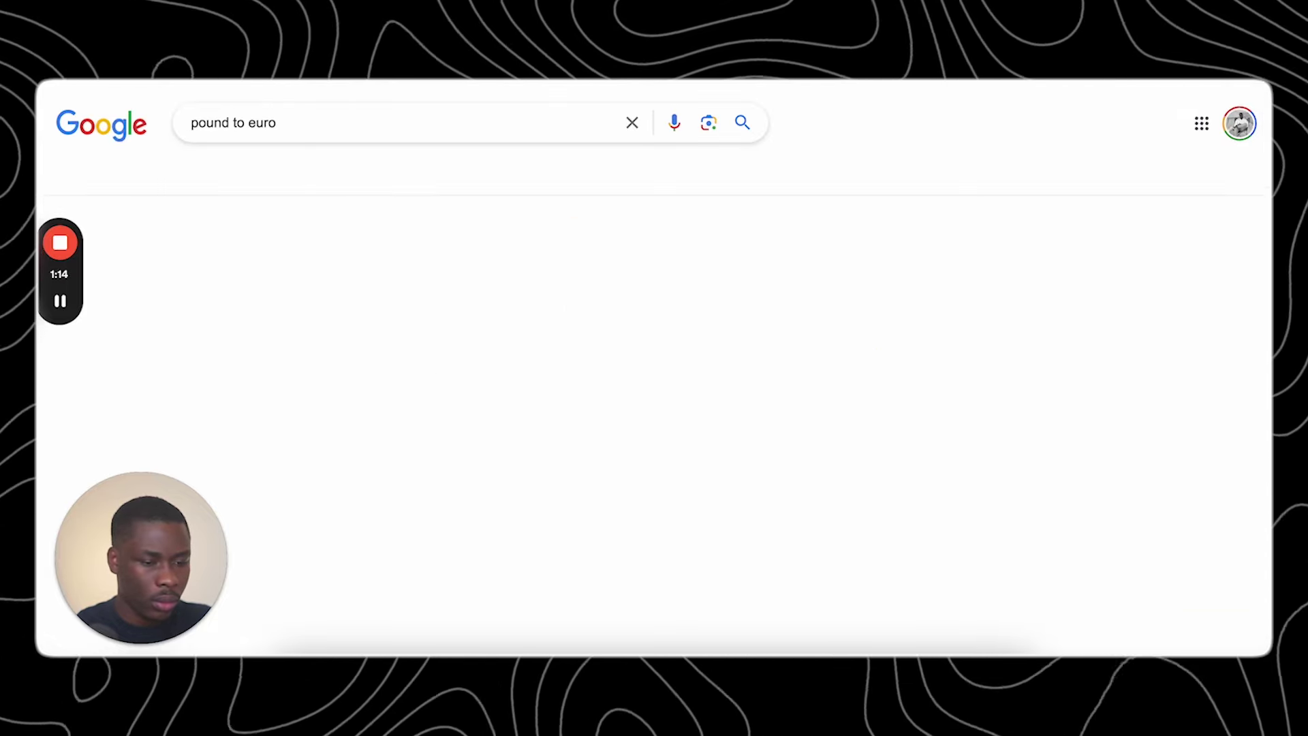
click(252, 406)
key(BackSpace)
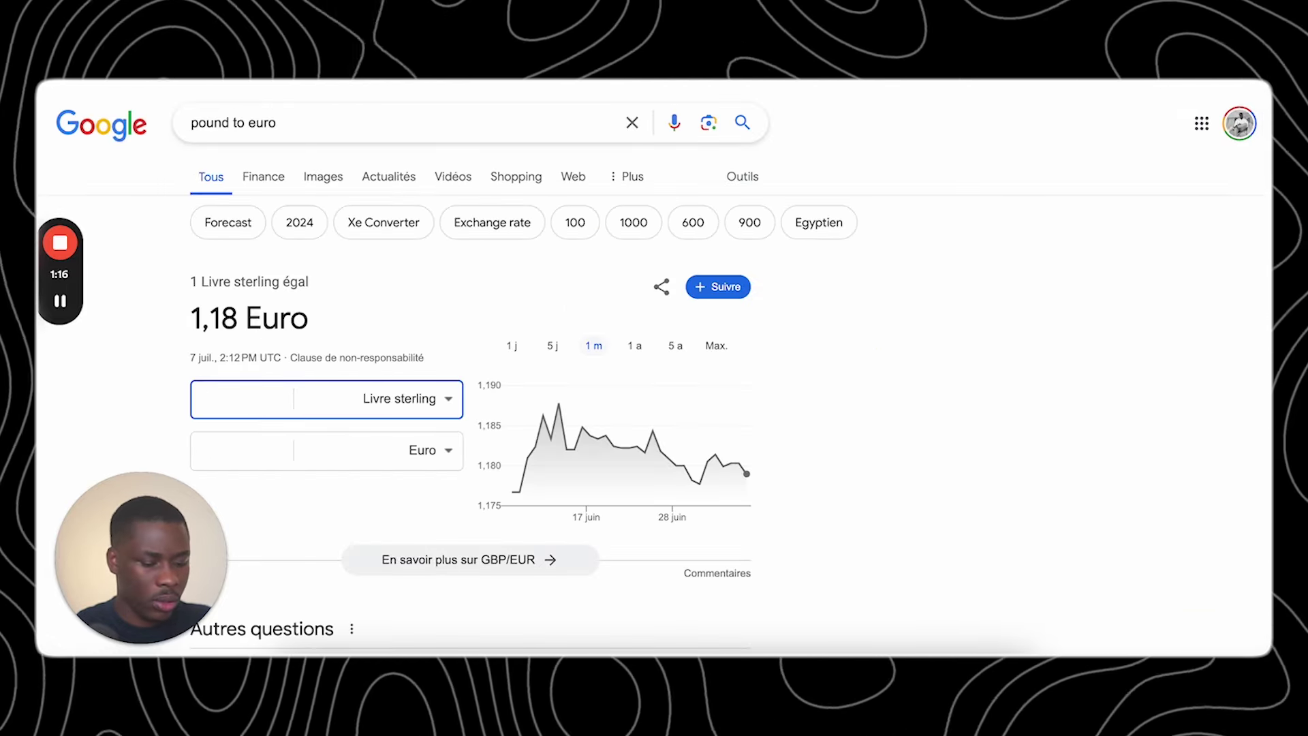
text(1100)
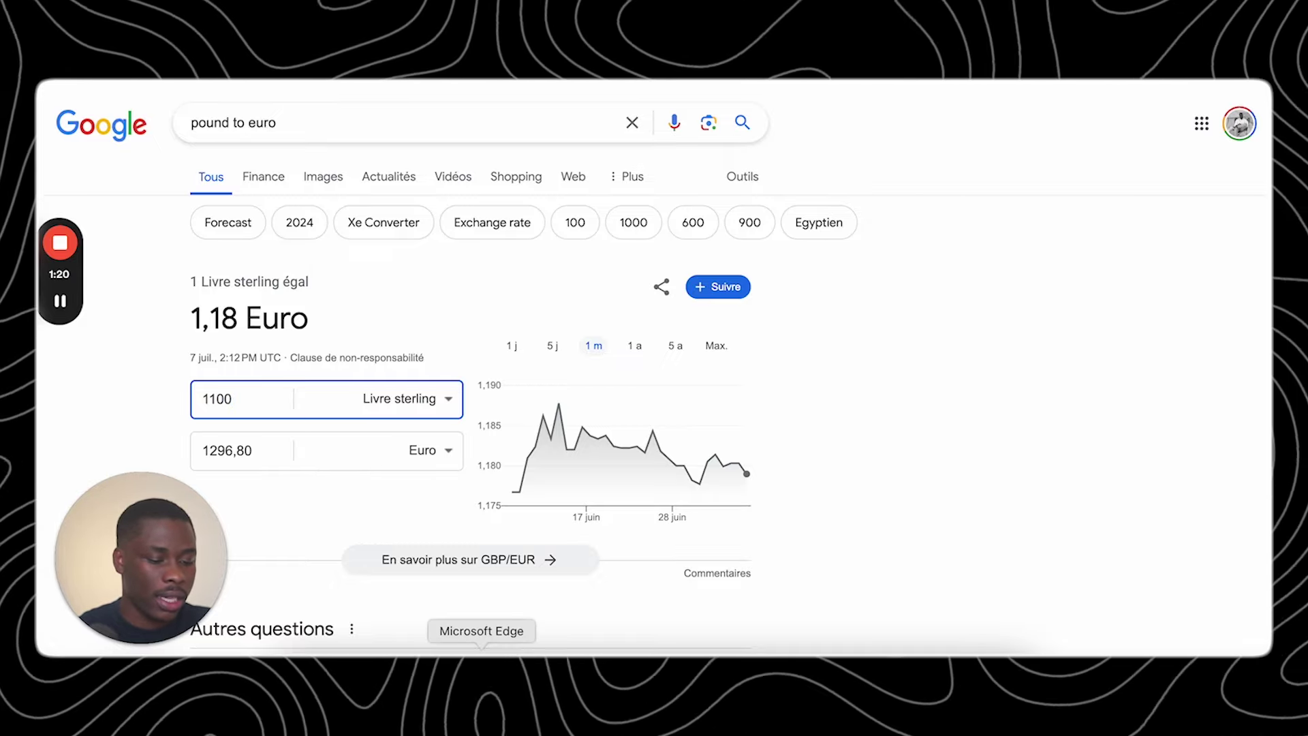
- Switch to Meta Ads Manager in Microsoft Edge, show only today's results for the Women and Men campaigns, and refresh the figures
click(481, 651)
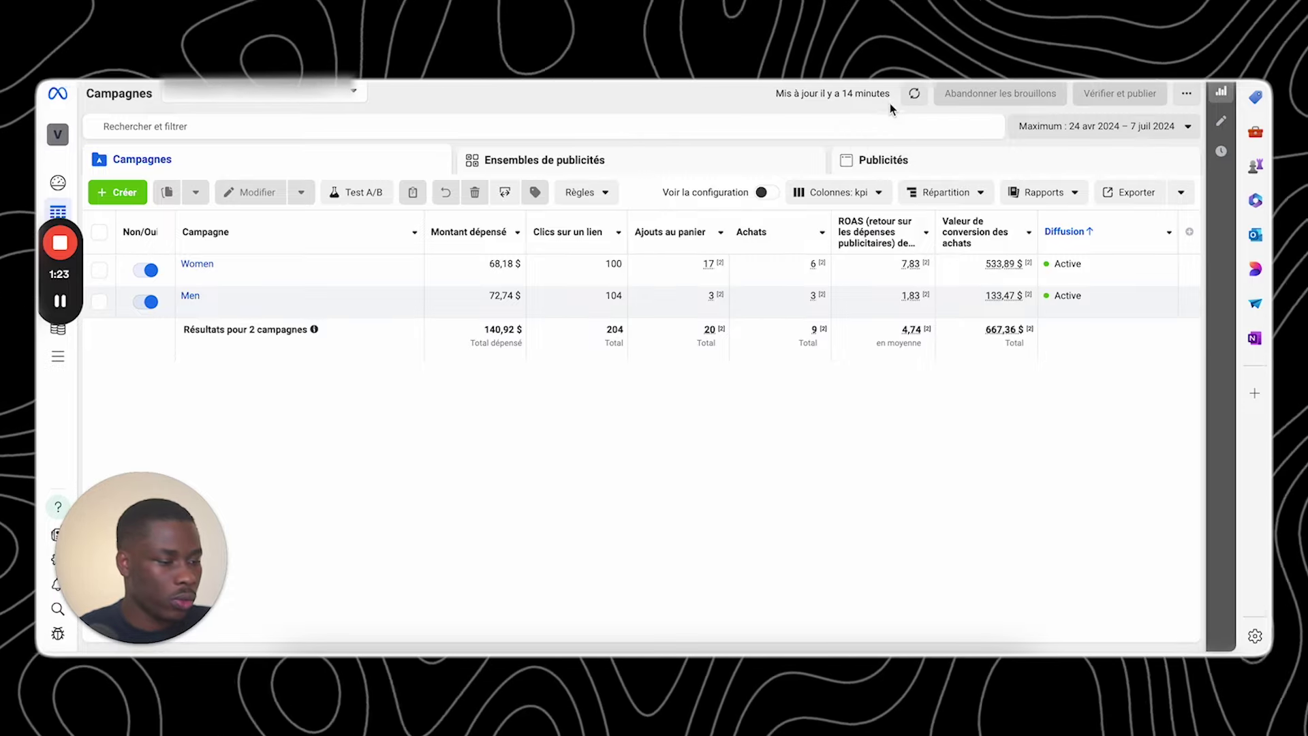
click(1061, 127)
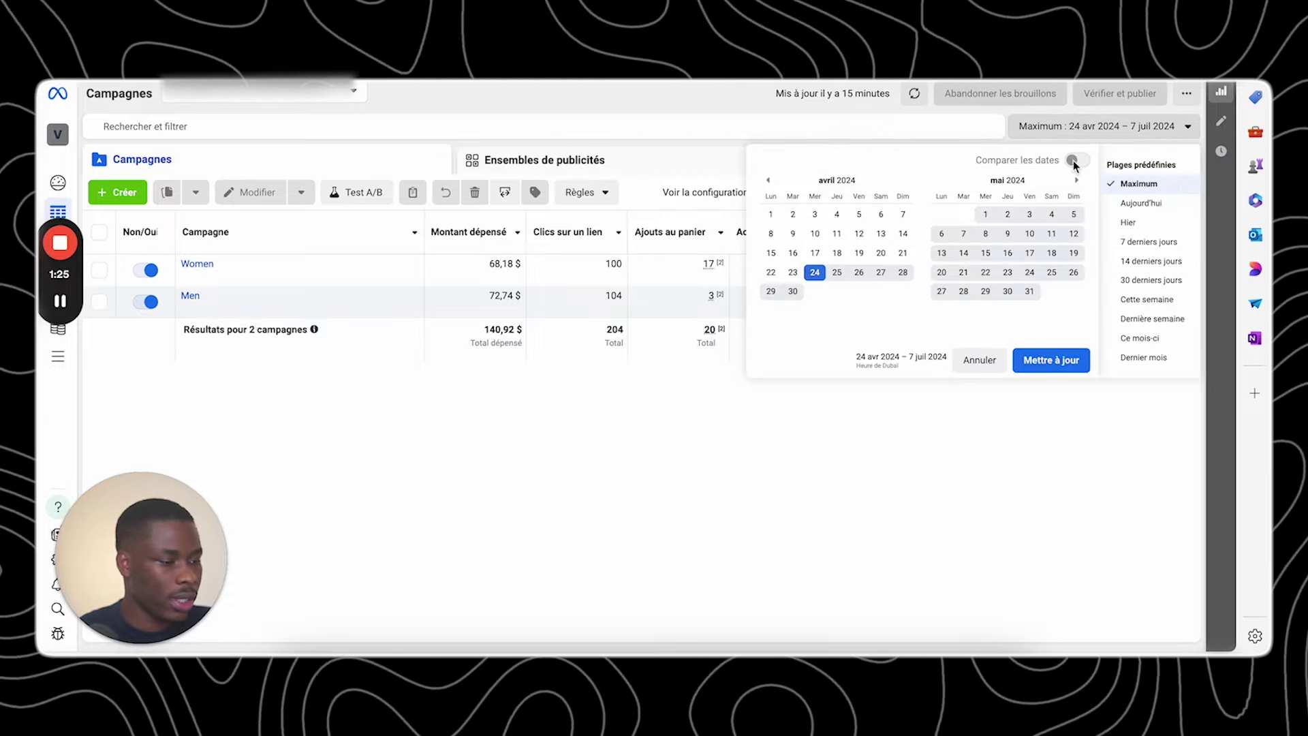
click(1129, 209)
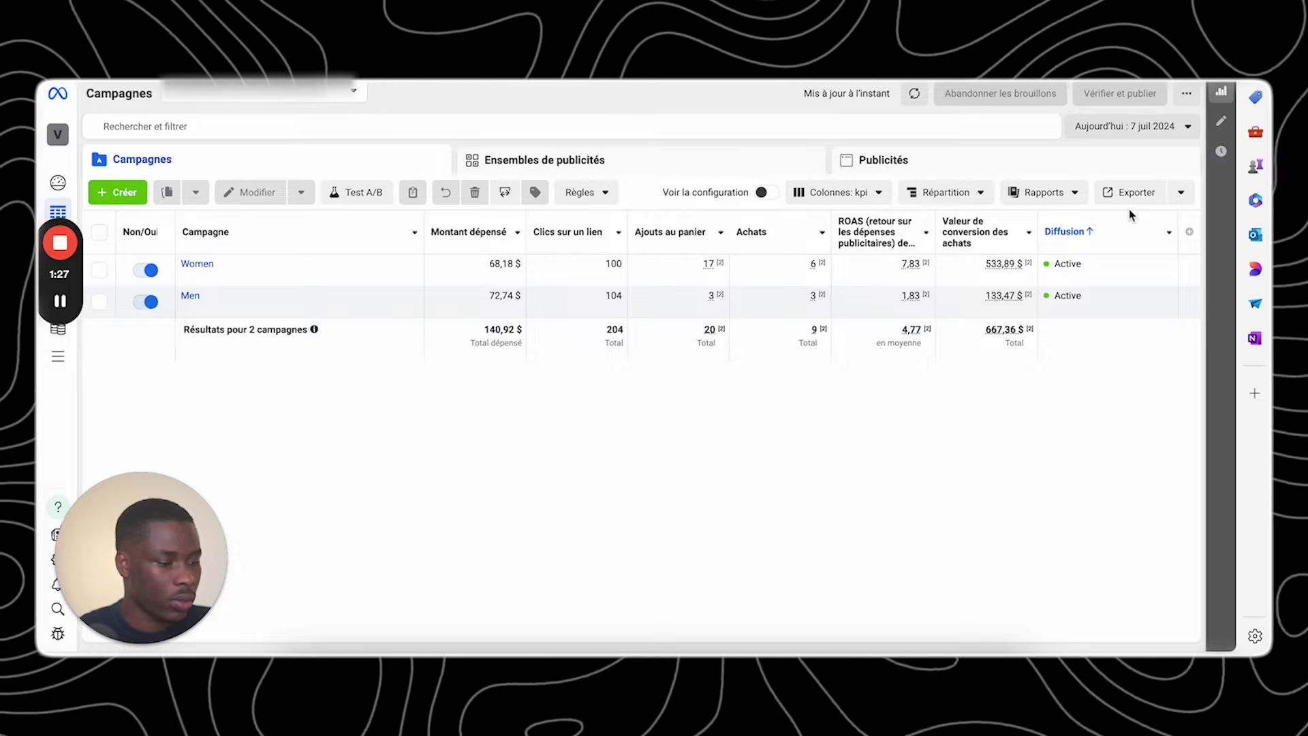
click(923, 98)
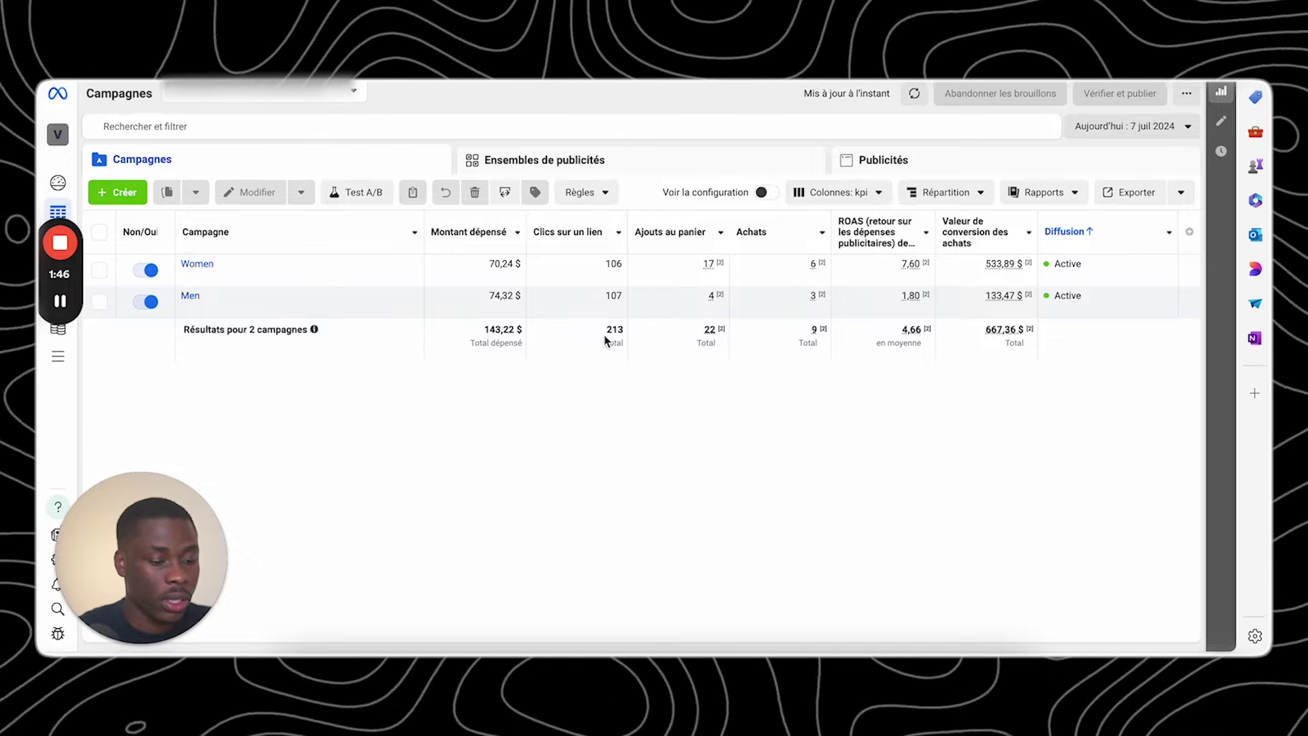
mouse_move(711, 330)
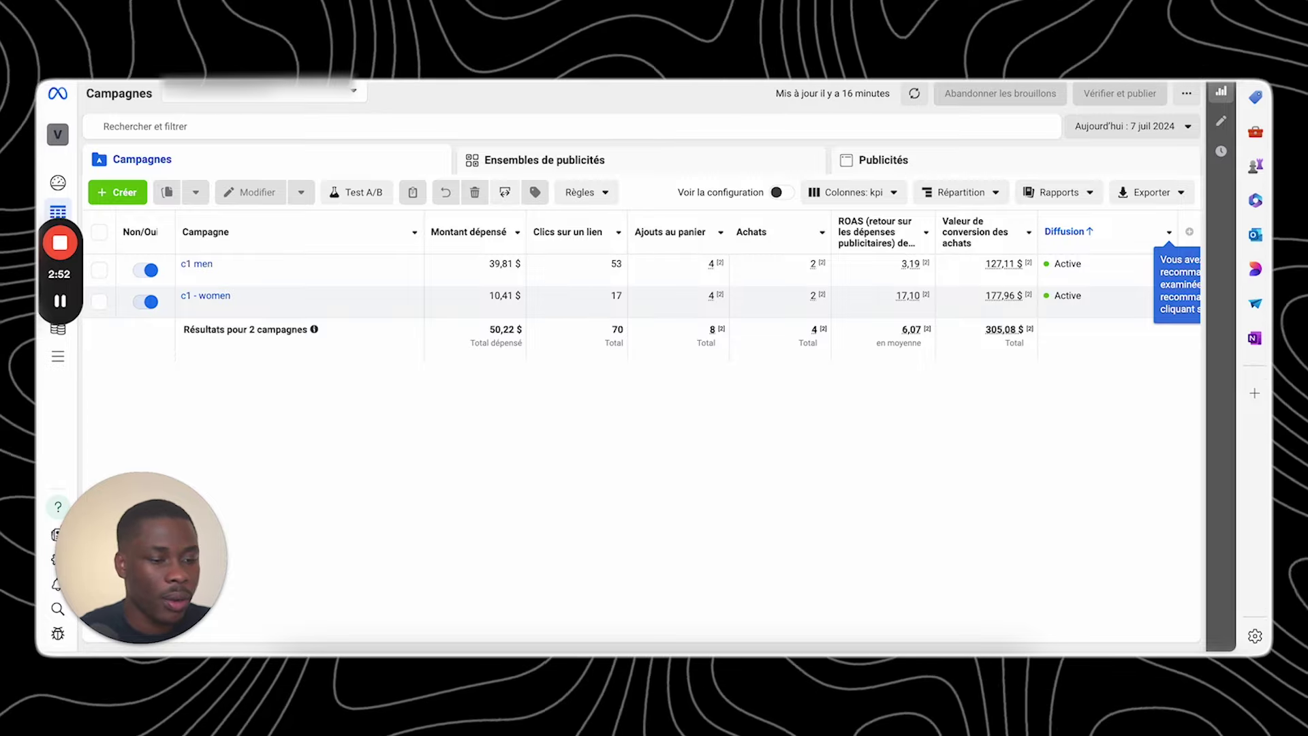
- Check the men and women campaigns over the maximum date range in the other ad accounts, then revisit the pound-to-euro conversion
click(1120, 129)
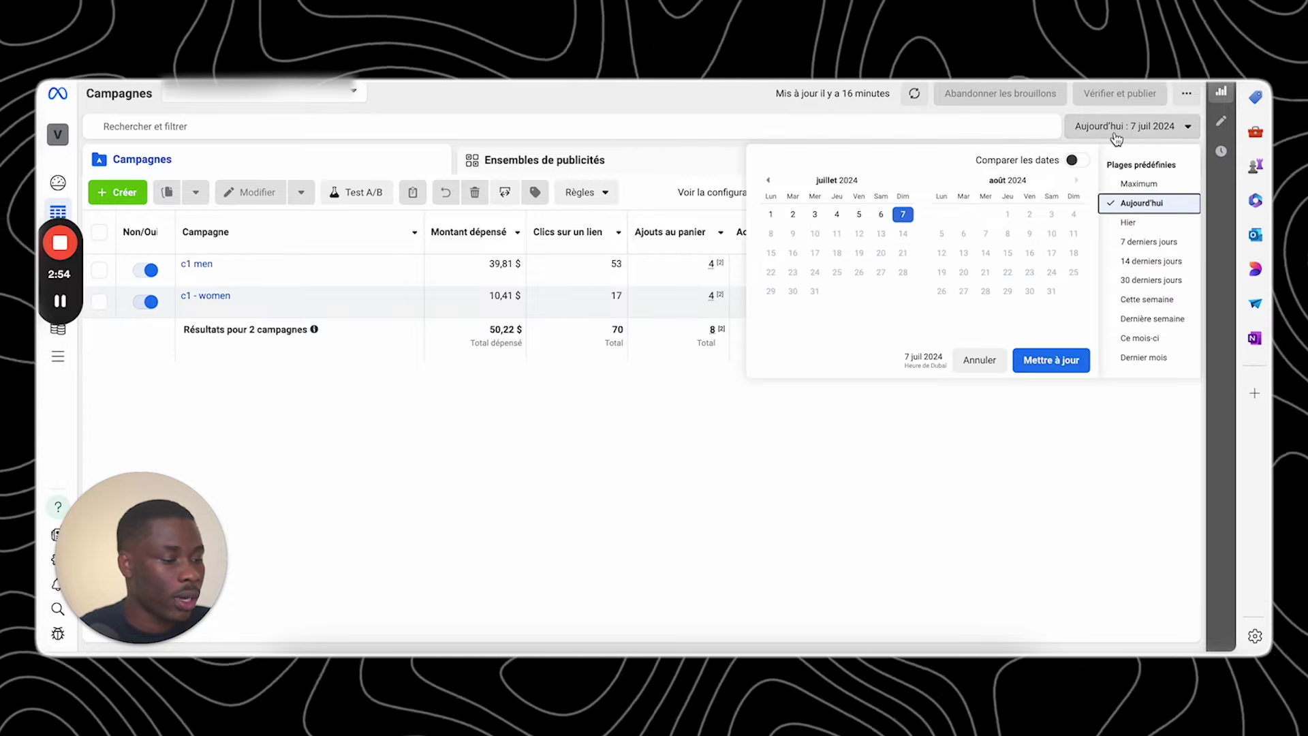
click(1121, 185)
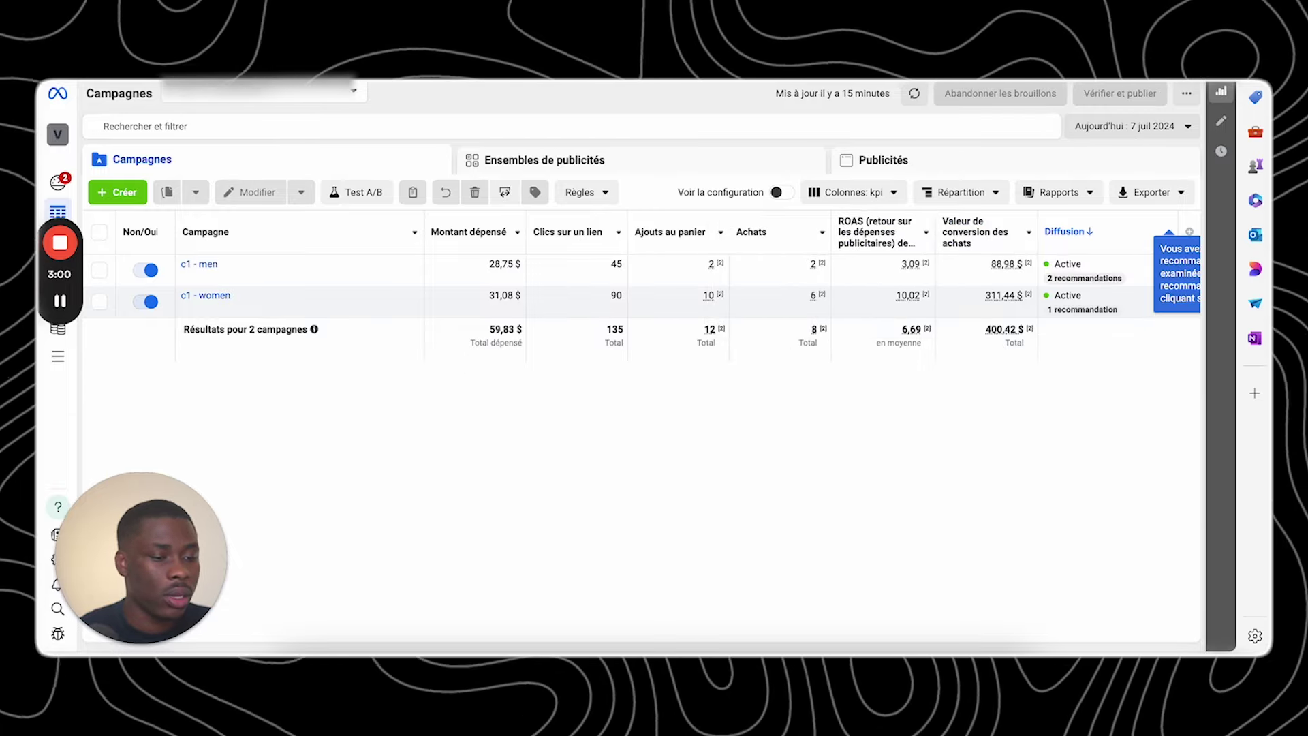
click(1158, 129)
click(1132, 182)
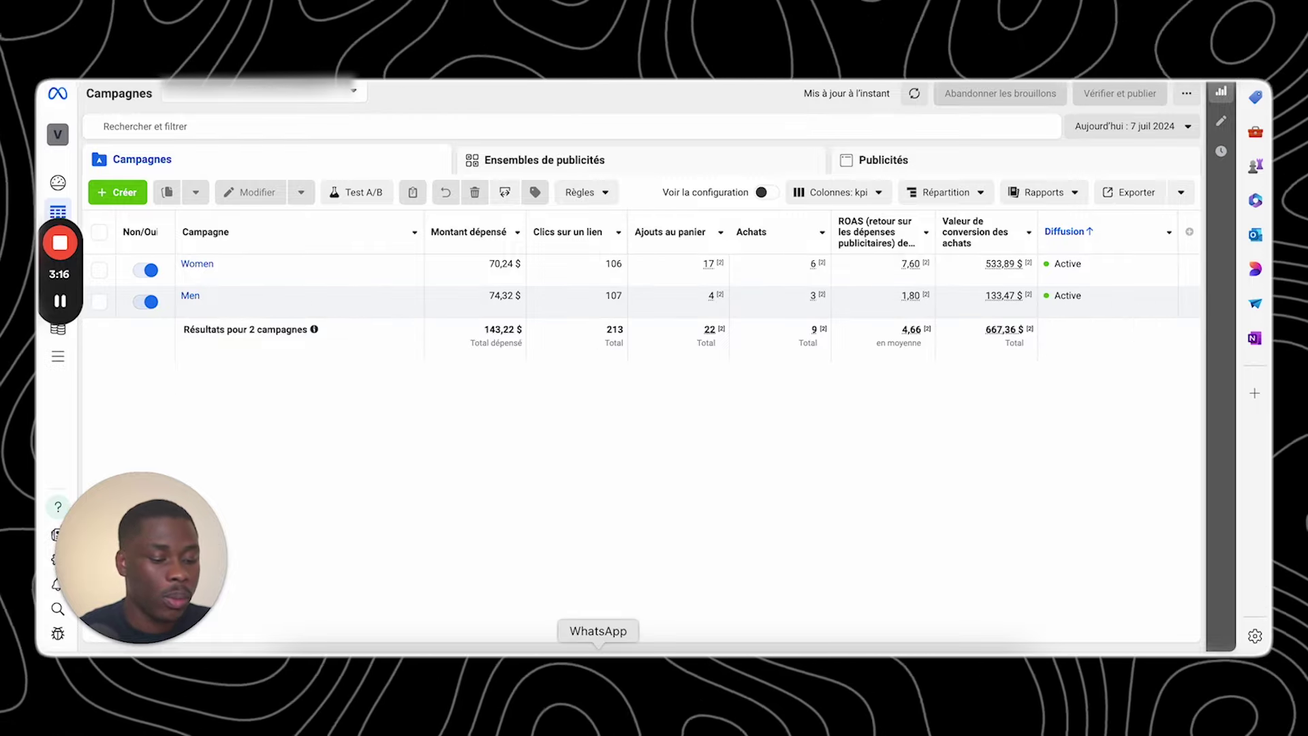
click(537, 651)
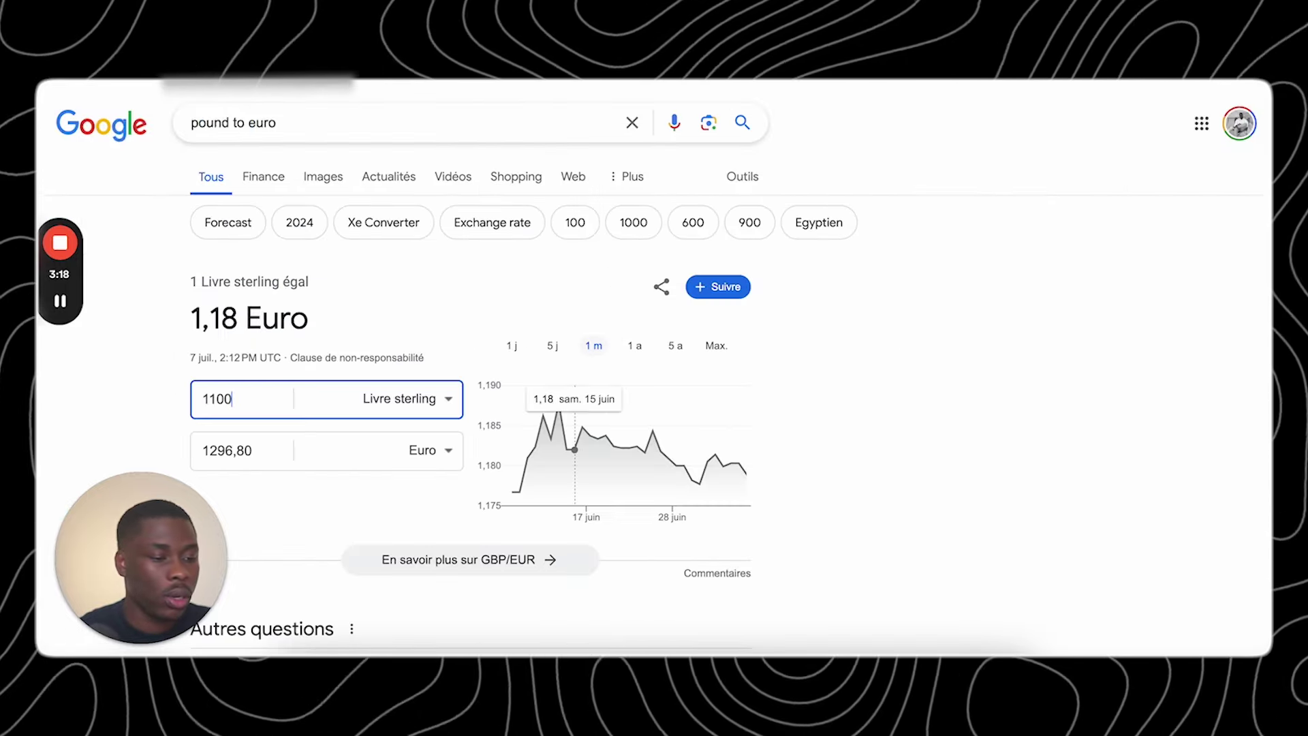
key(super+Tab)
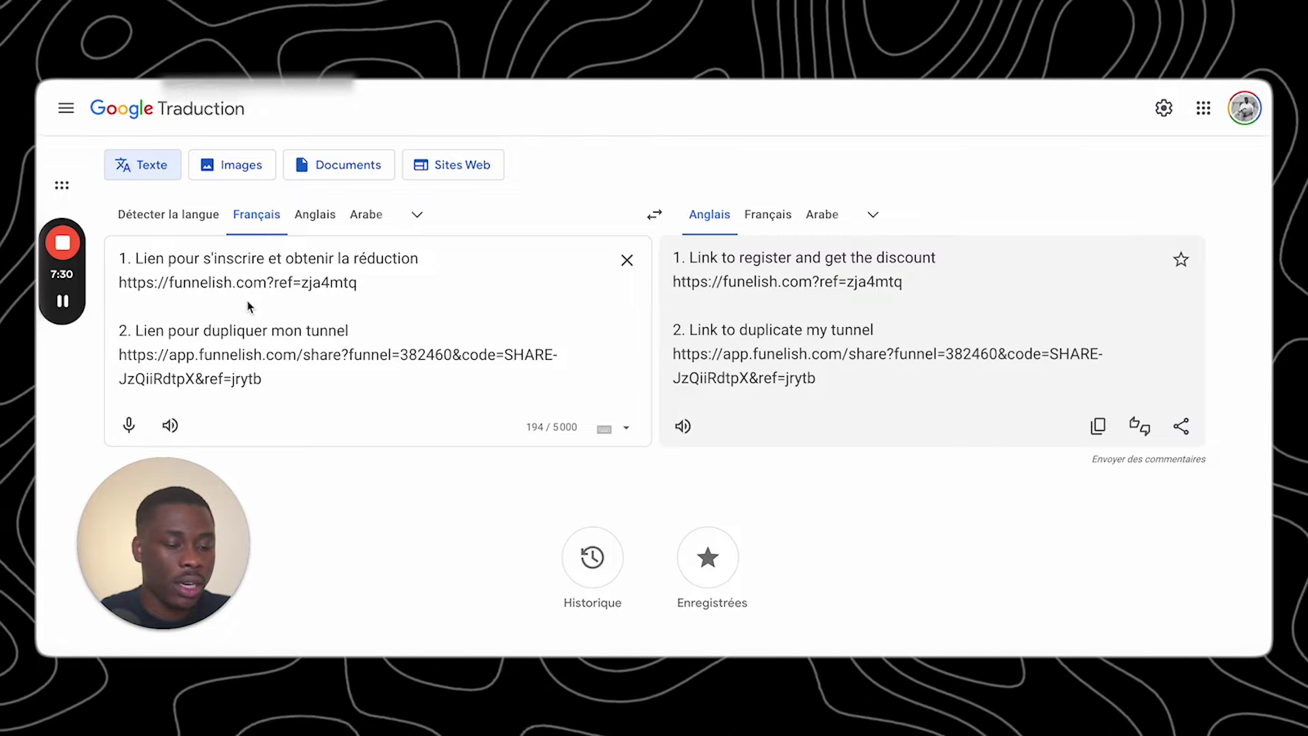
- Highlight the Funnelish registration and discount link in the Google Translate text and view Funnelish's Get Started page
triple_click(285, 286)
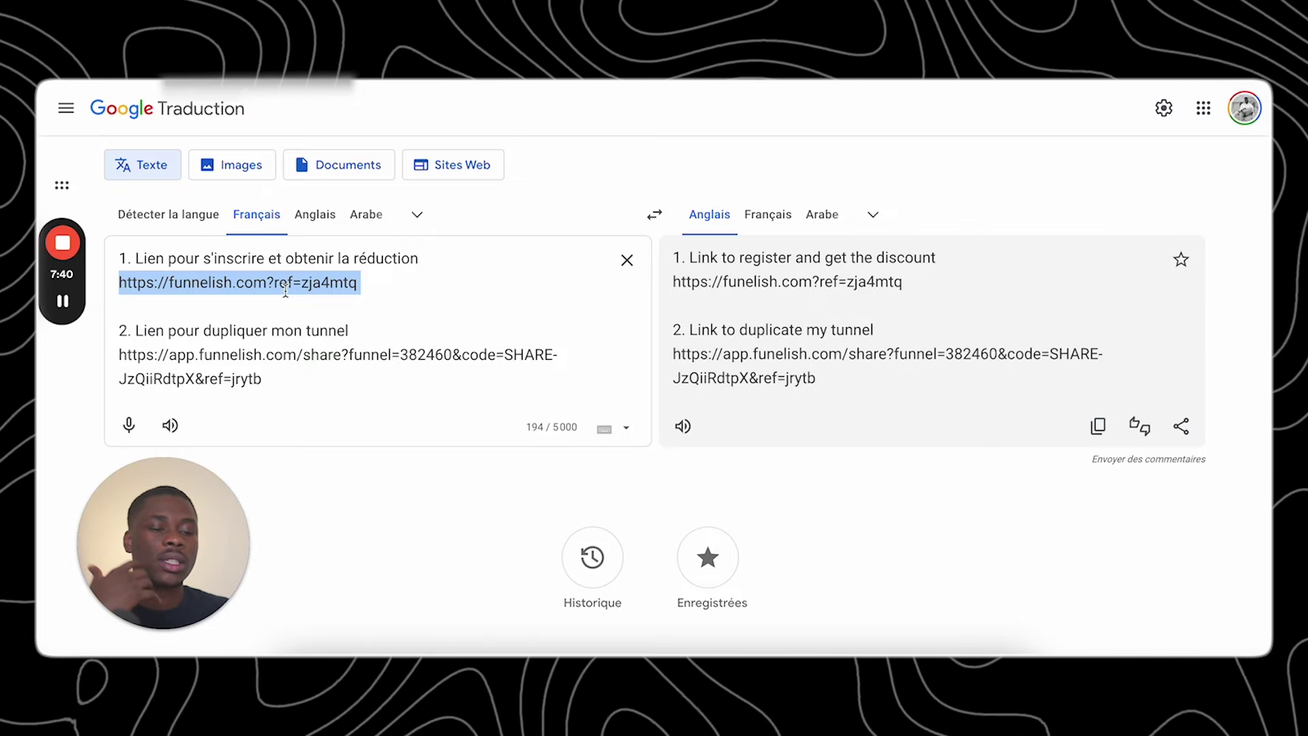
key(ctrl+Tab)
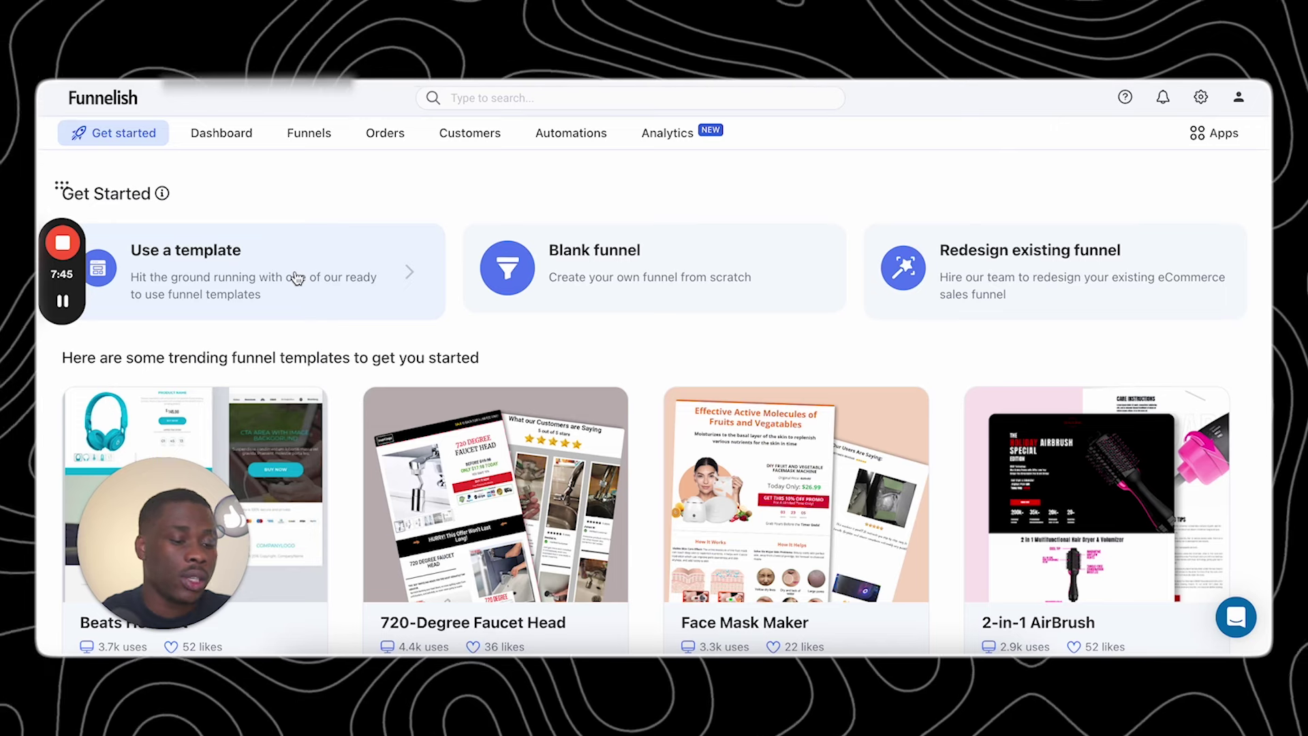
key(ctrl+shift+Tab)
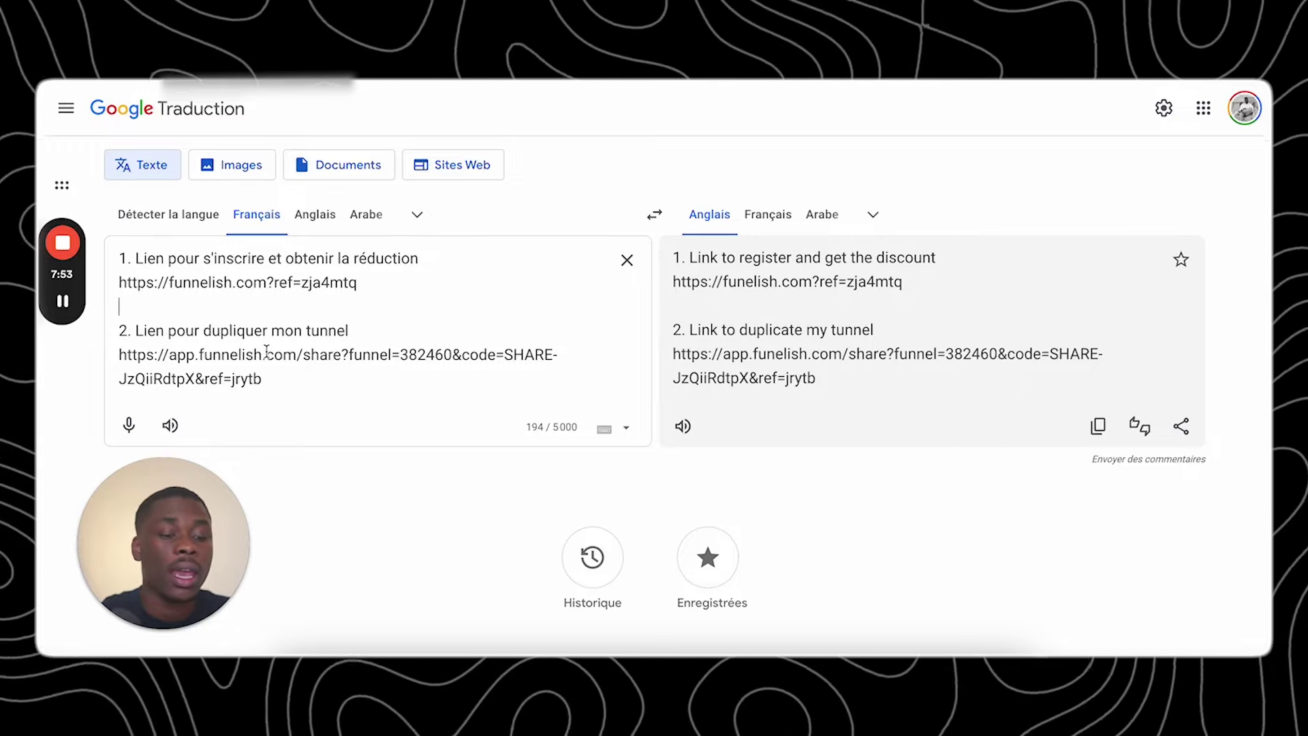
- Copy the funnel duplication link from the Google Translate text and open it in a new browser tab
triple_click(262, 375)
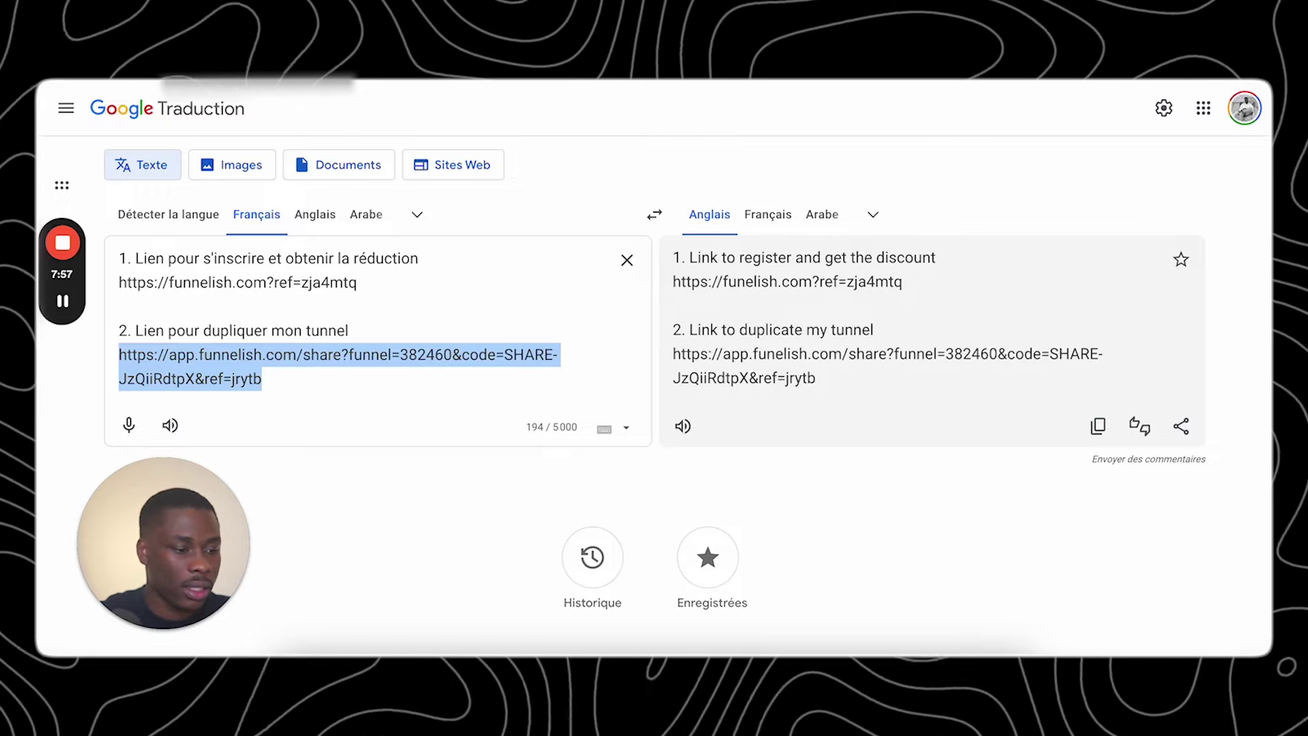
key(ctrl+c)
key(ctrl+t)
key(ctrl+v)
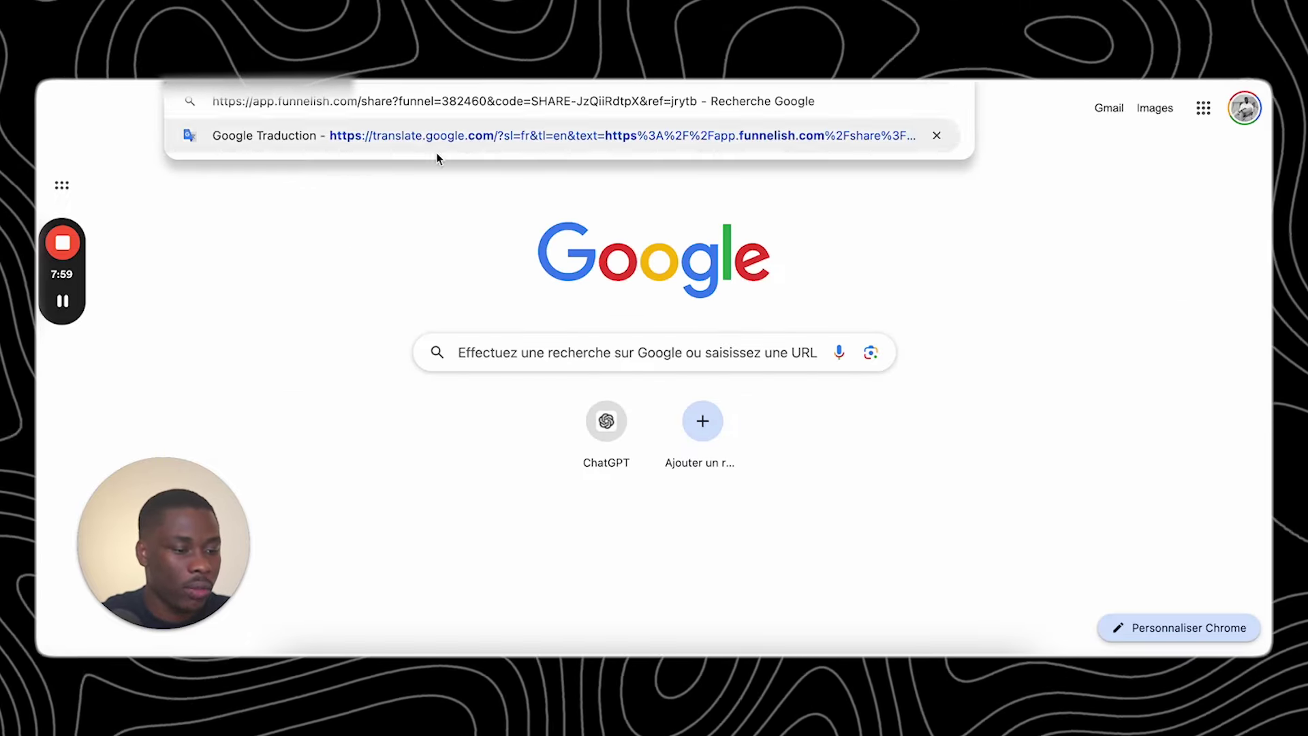
key(Return)
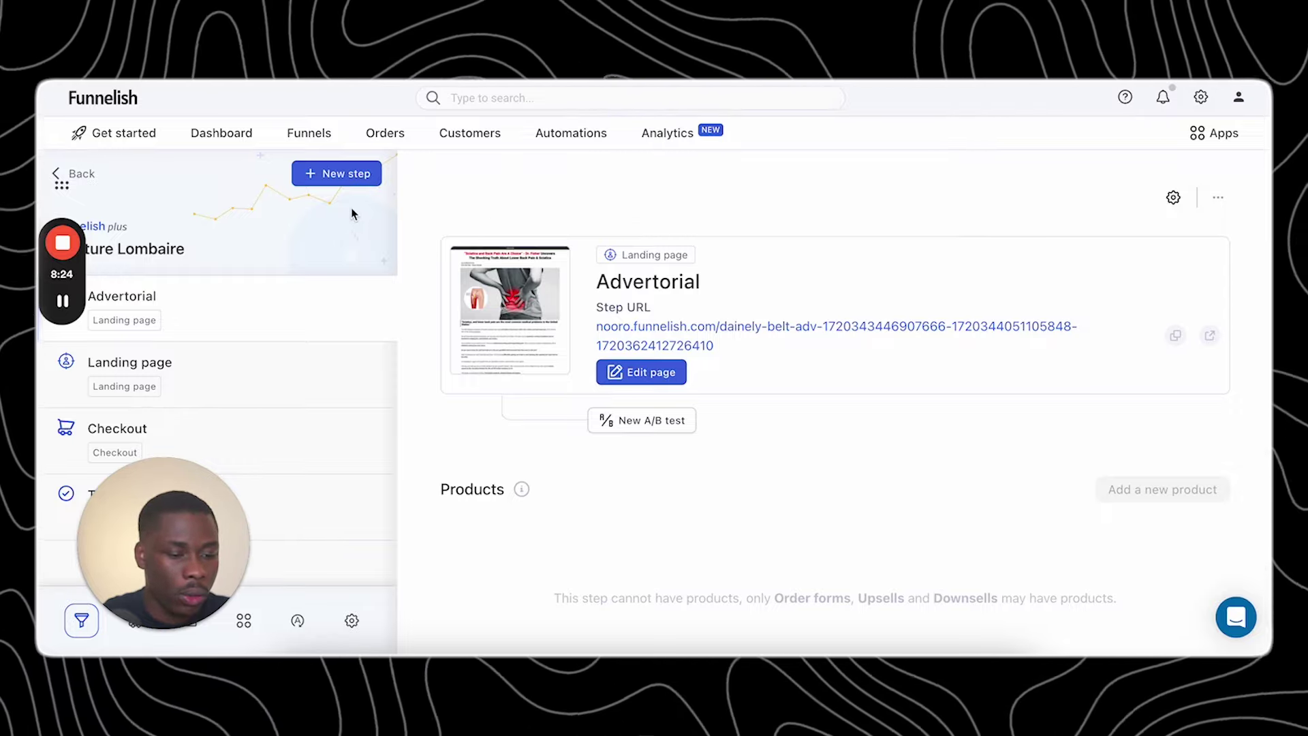
- Open the settings of the Ceinture Lombaire funnel and select its funnel name
click(352, 620)
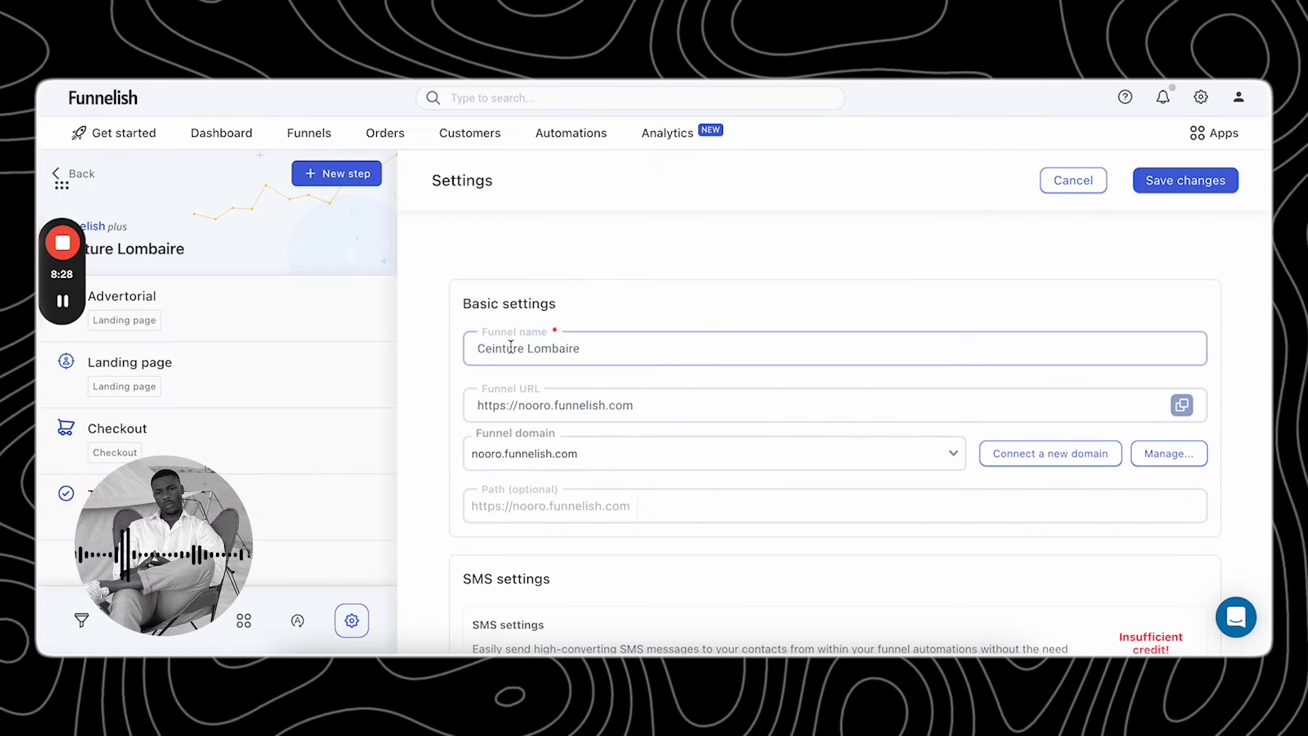
click(513, 347)
triple_click(513, 347)
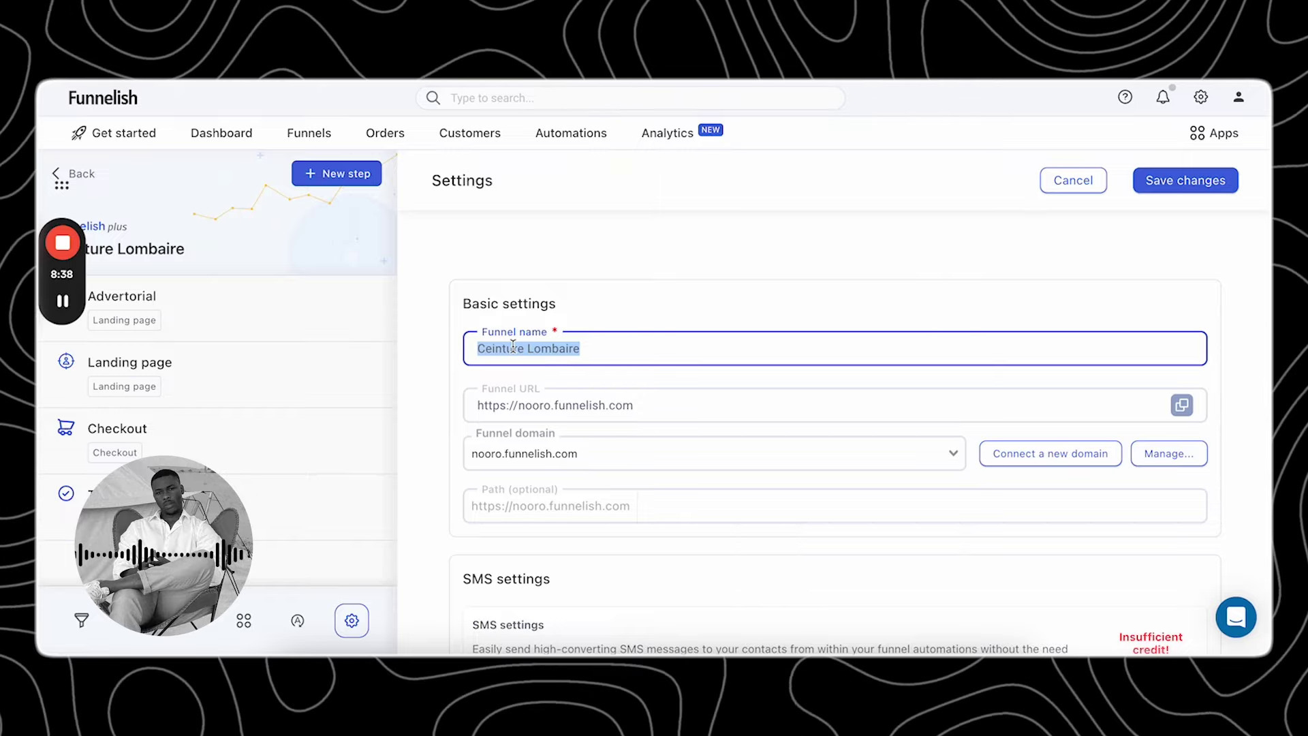
- Search Google for "omnilux" in a new tab, open the Omnilux LED website, and examine its homepage and featured products
key(ctrl+t)
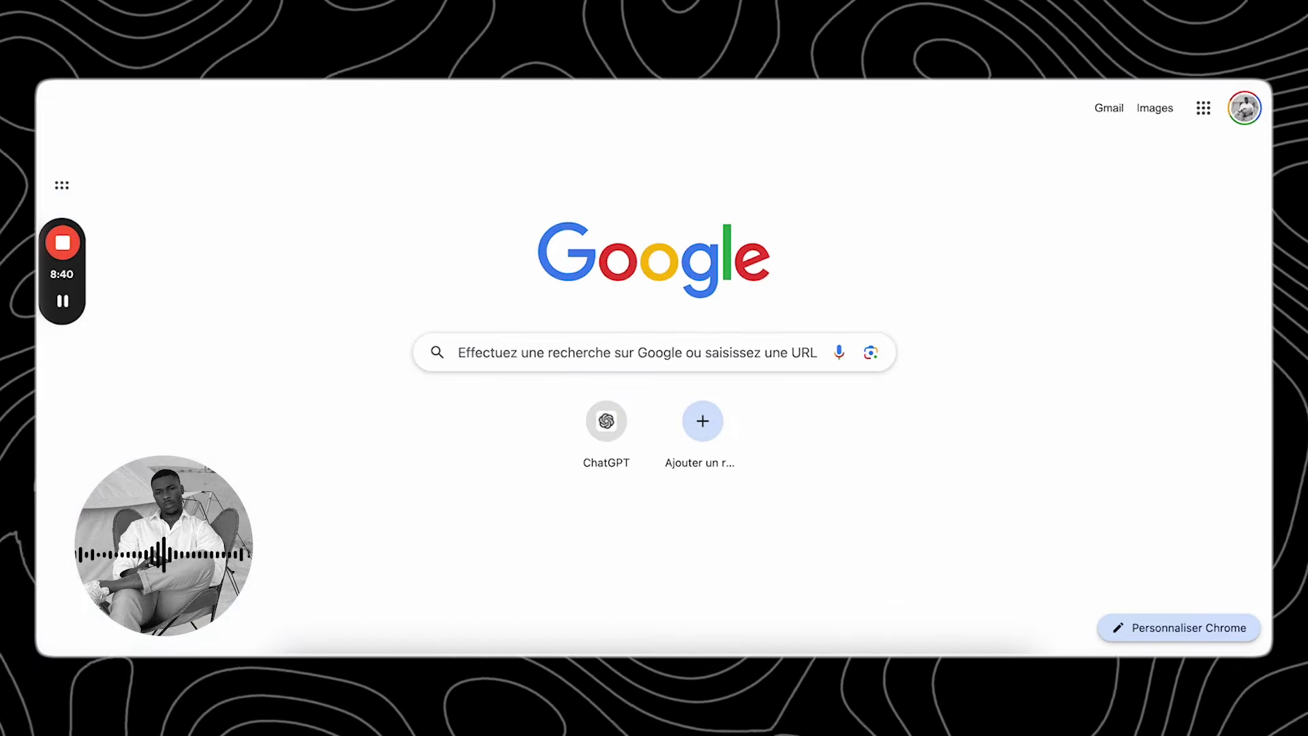
text(omnilux)
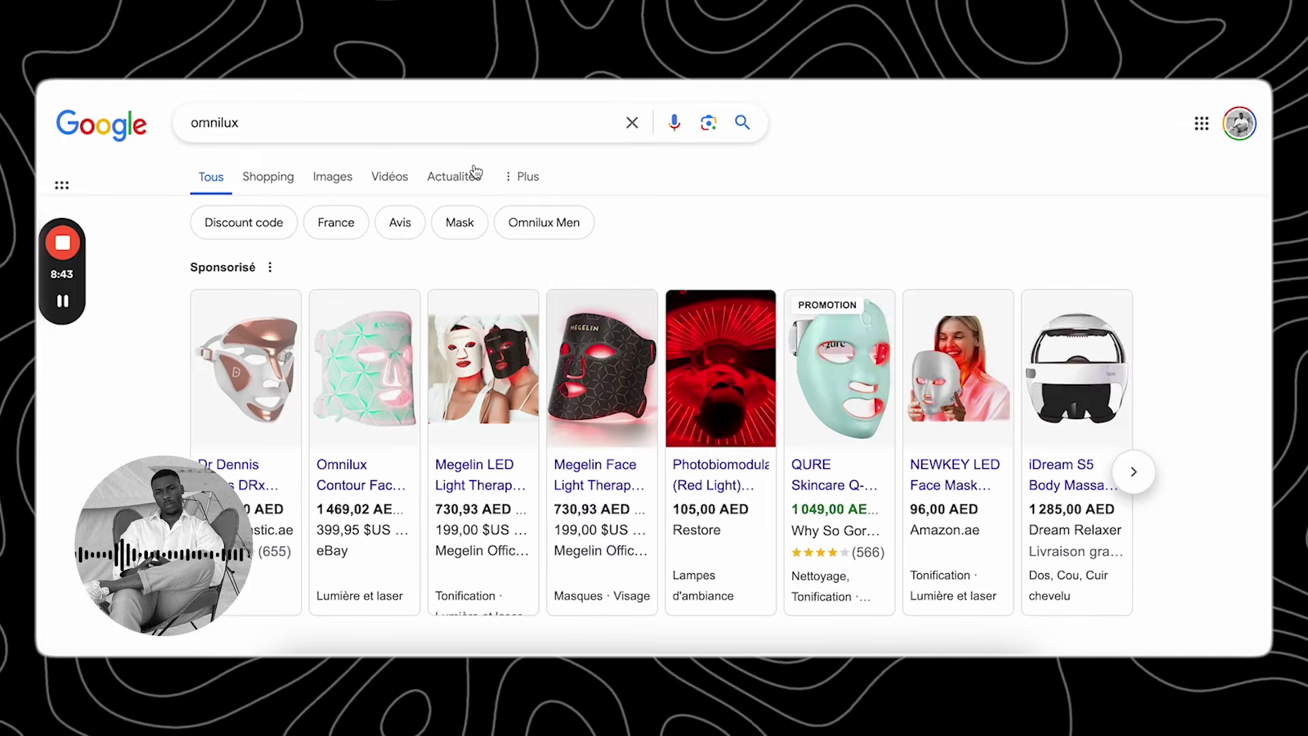
scroll(376, 440, down, 4)
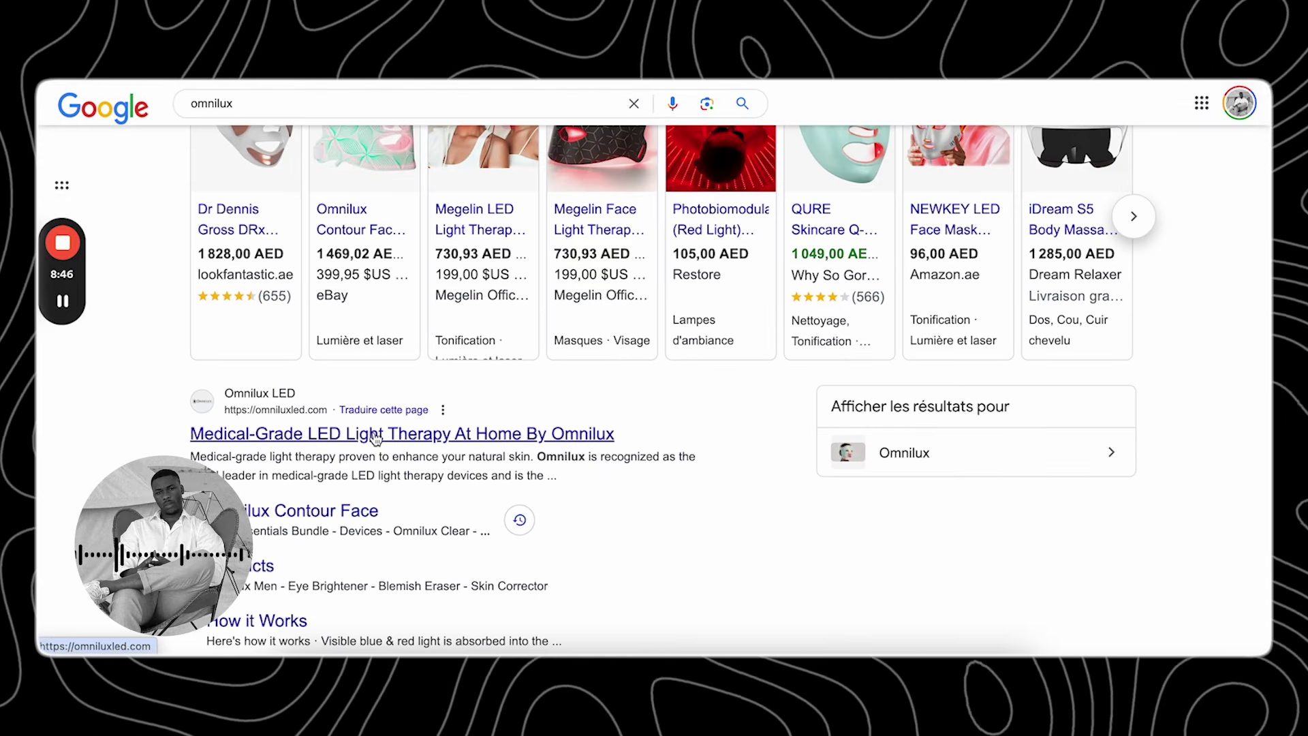
click(376, 436)
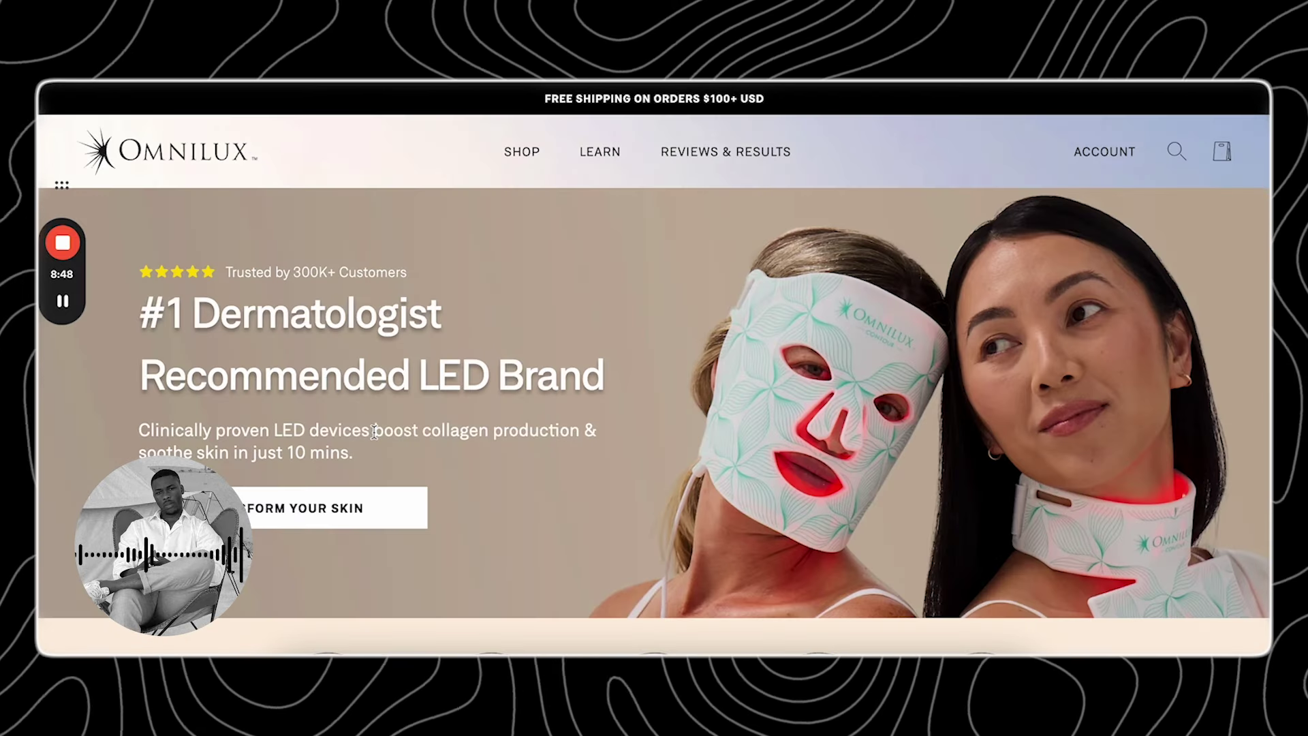
scroll(487, 320, down, 10)
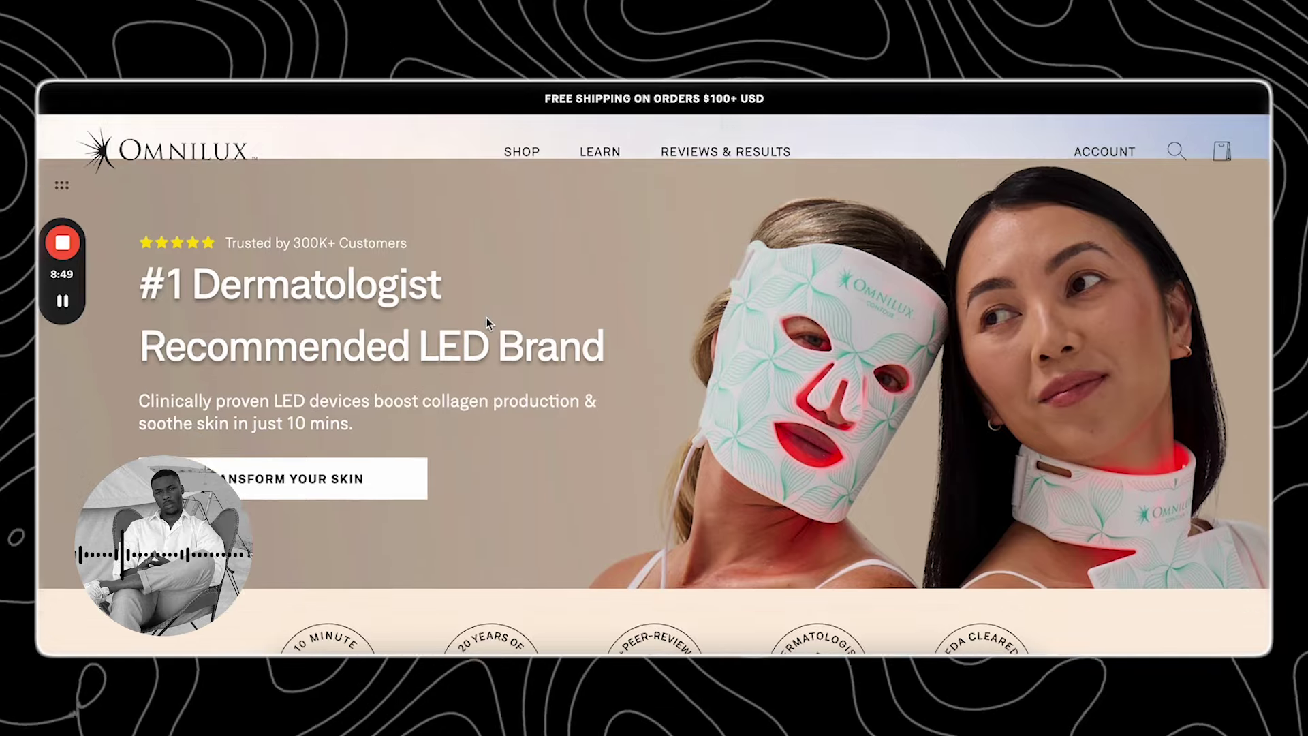
scroll(497, 318, up, 2)
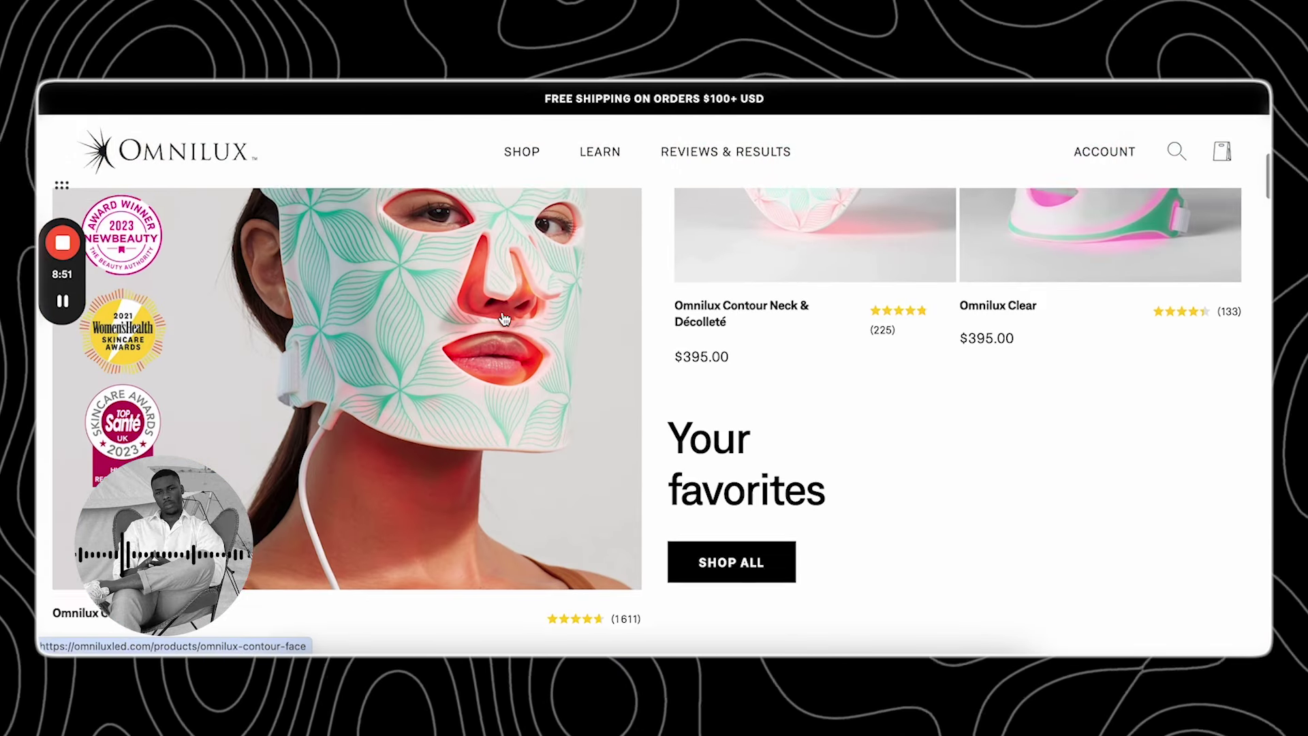
- Open the Omnilux Contour Face product page, dismiss its sign-up discount popup, and copy the product title
click(504, 320)
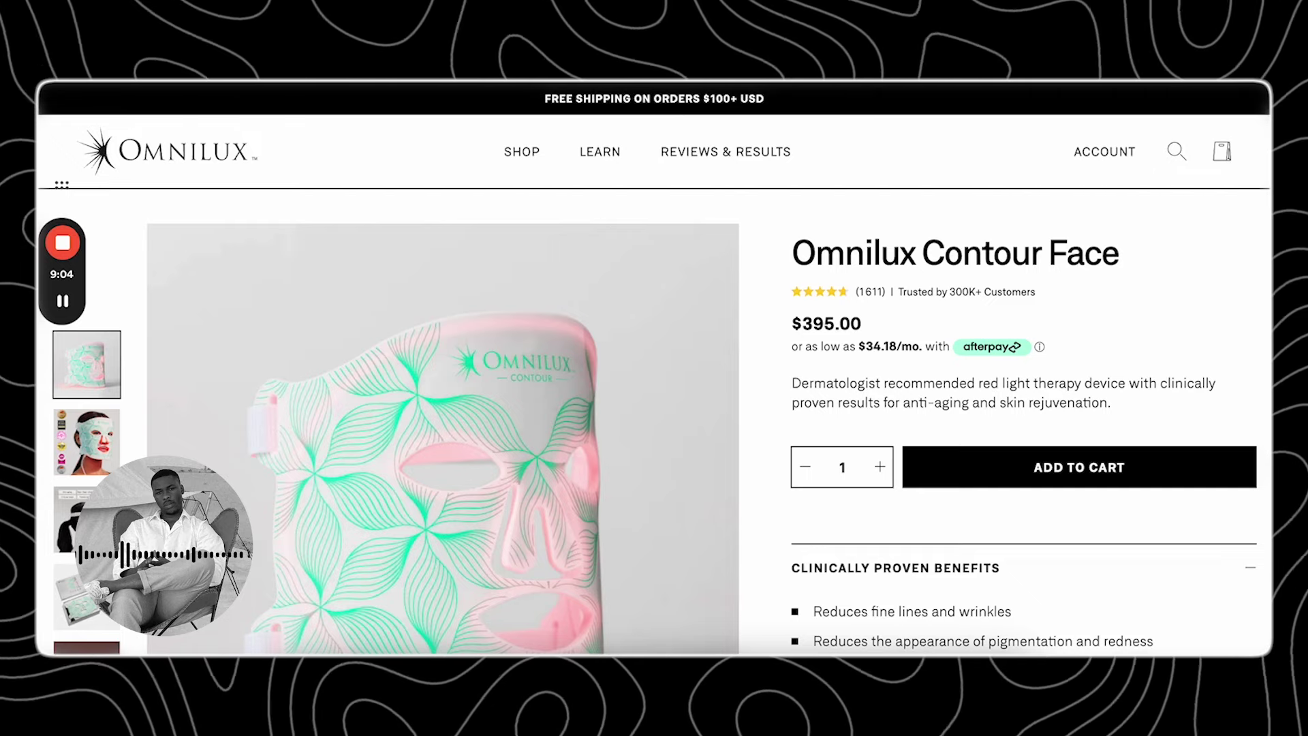
key(ctrl+Tab)
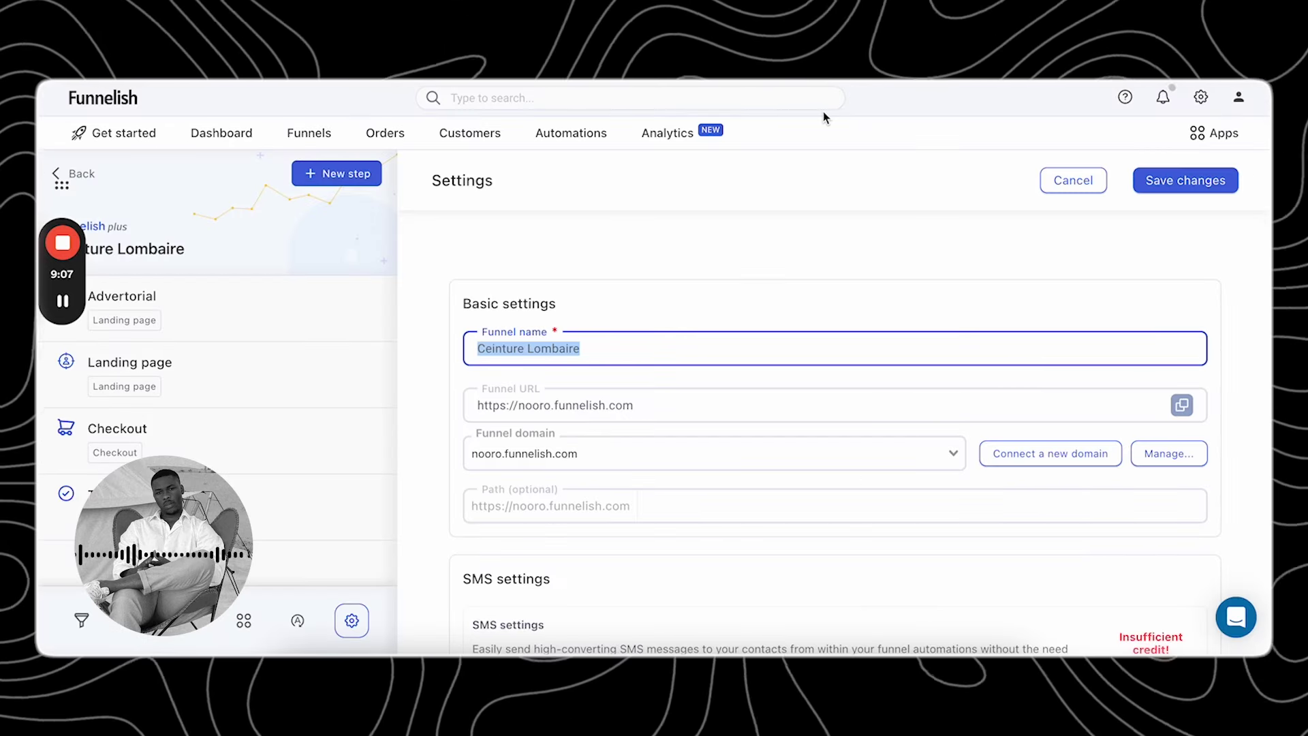
text(O)
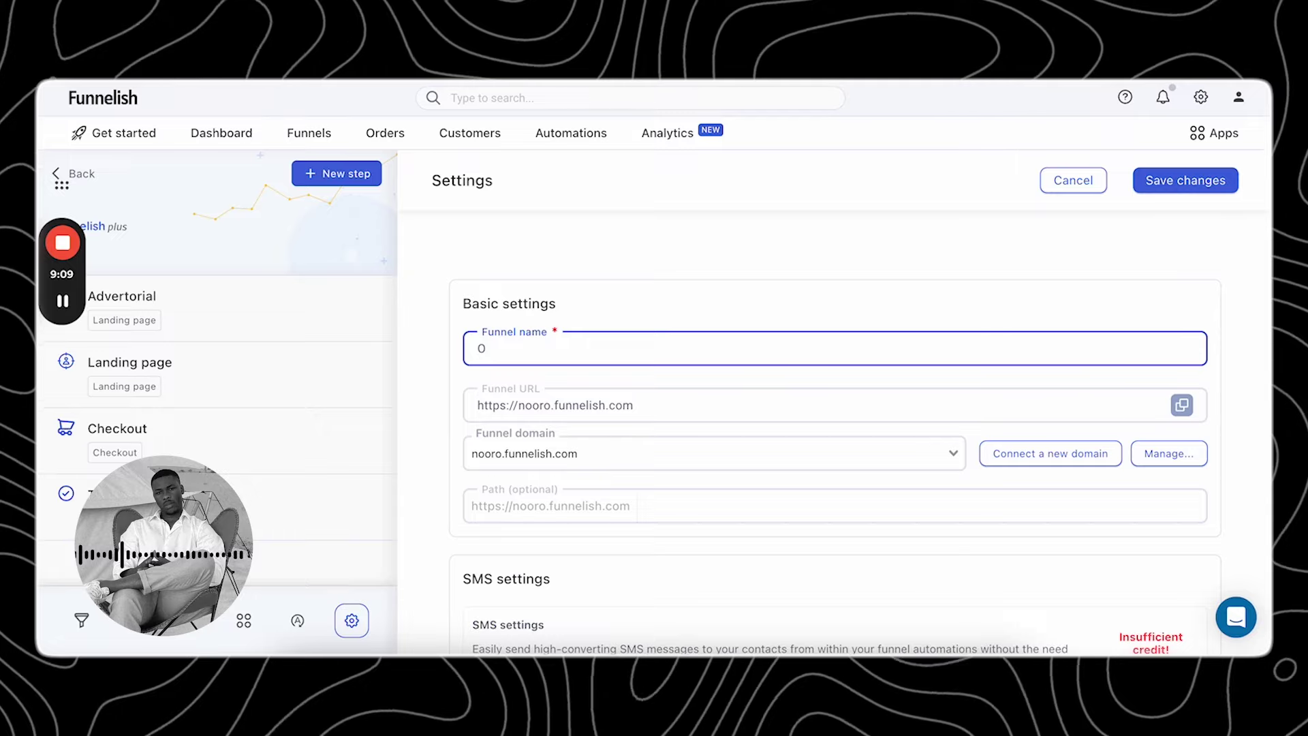
key(ctrl+Tab)
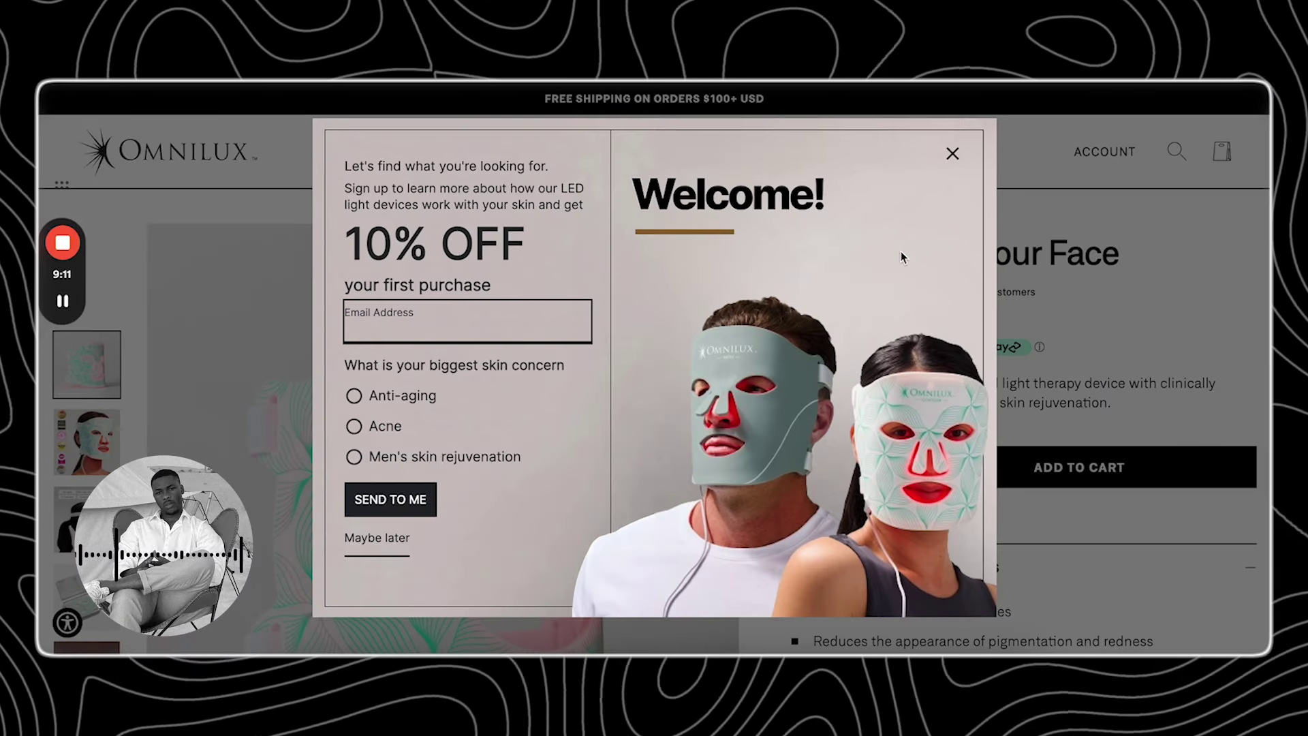
click(952, 162)
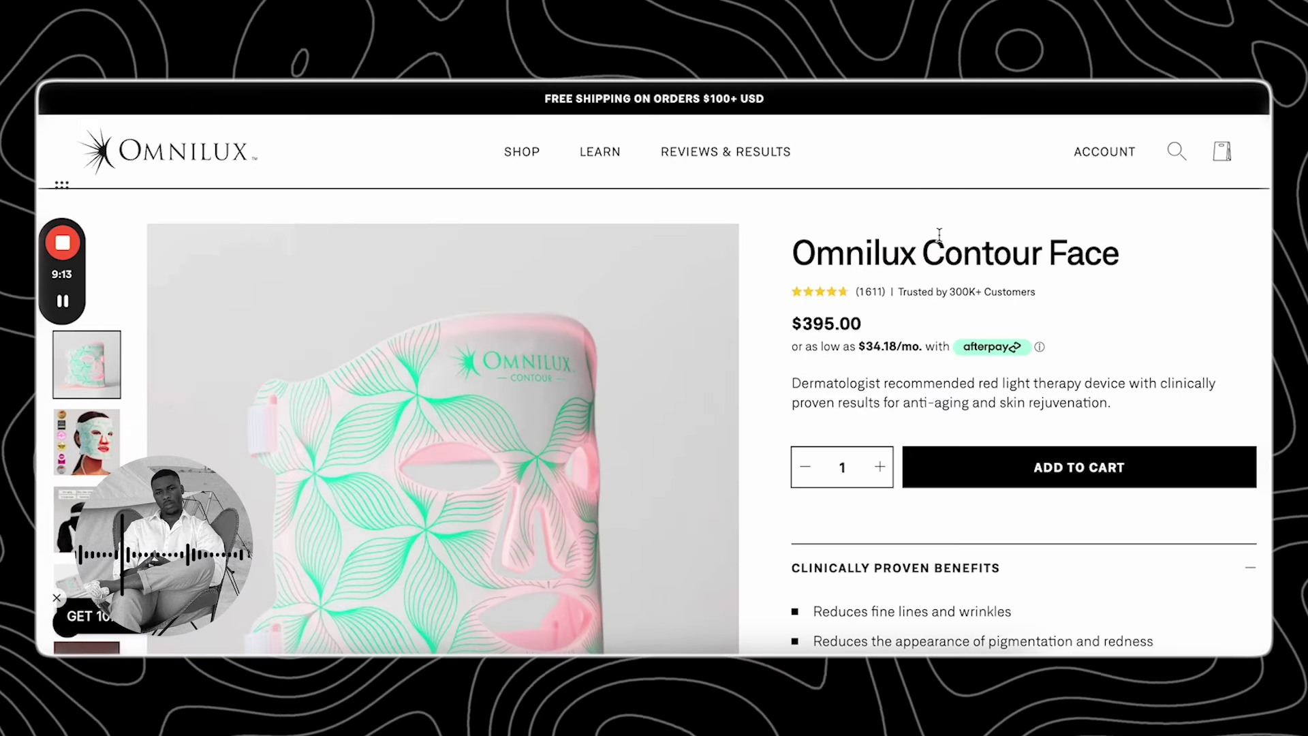
triple_click(910, 266)
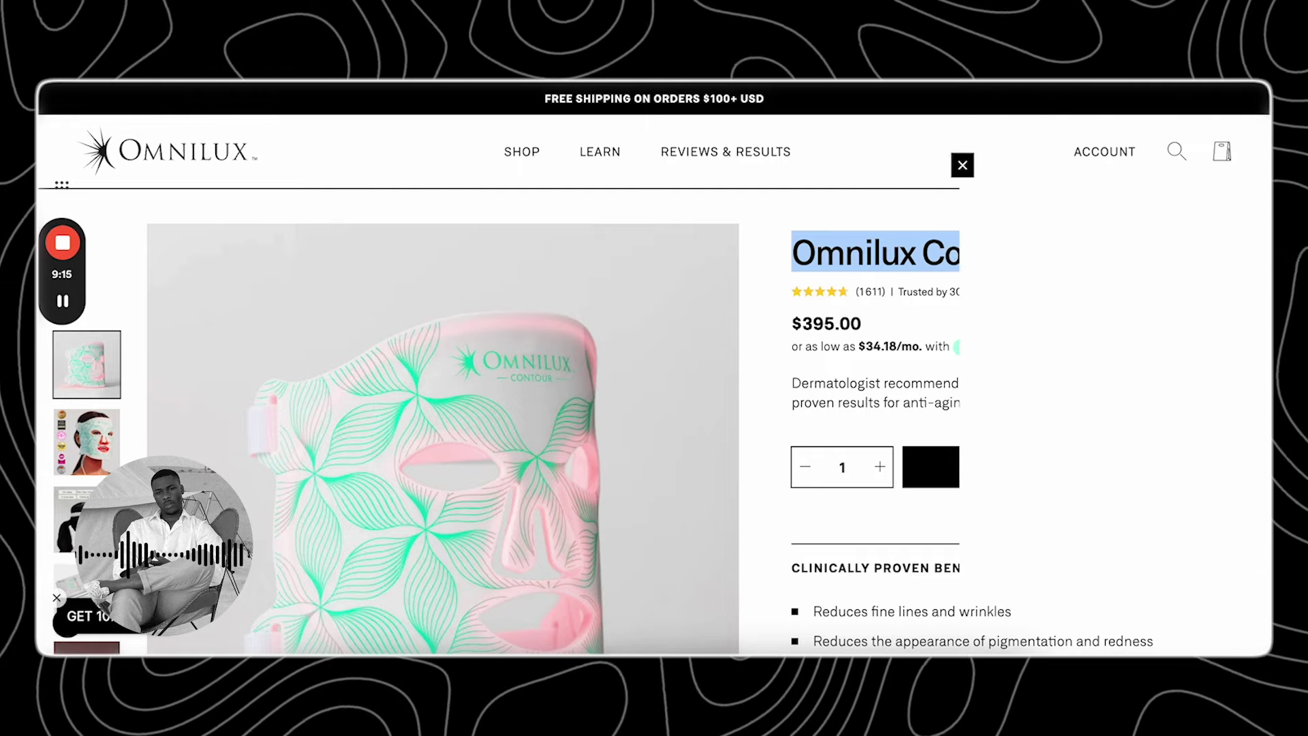
- Switch to Funnelish, set the funnel name to Omnilux Contour Face, and save the funnel settings
key(ctrl+Tab)
key(BackSpace)
key(ctrl+v)
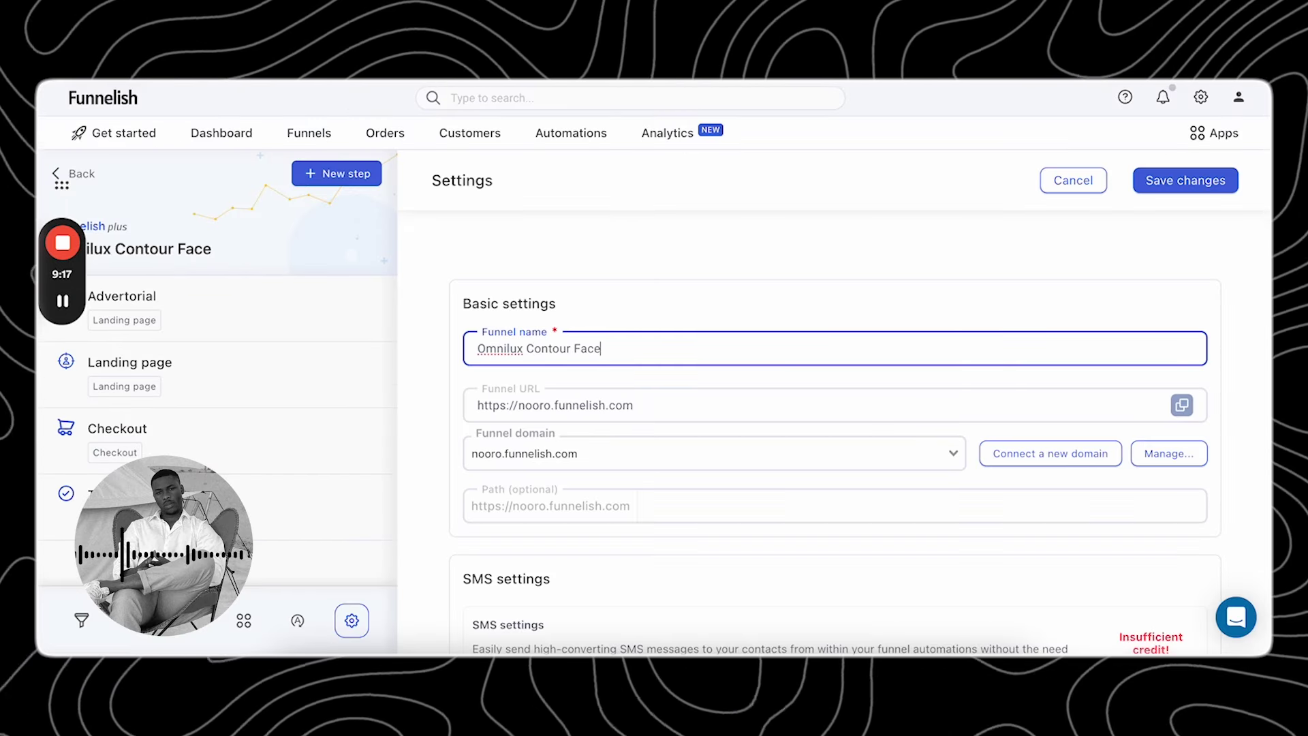
scroll(1012, 469, down, 1)
scroll(1011, 470, down, 5)
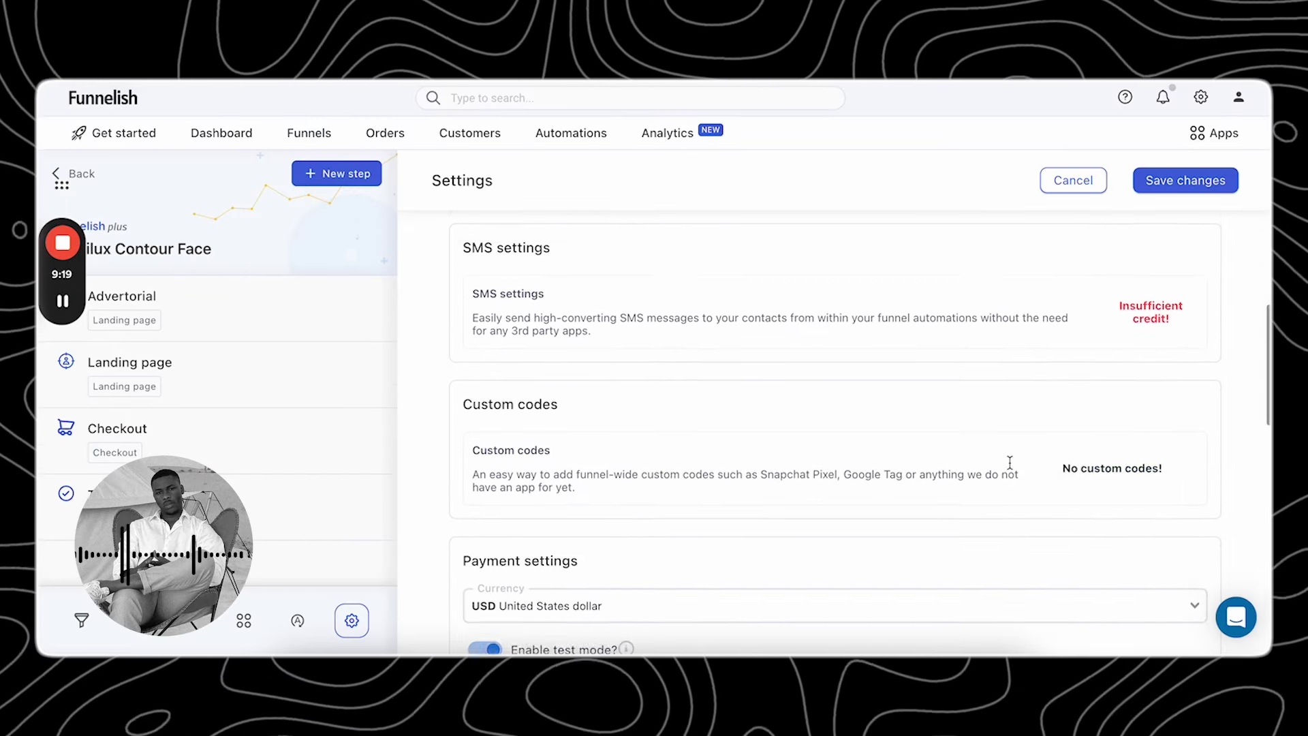
click(1174, 188)
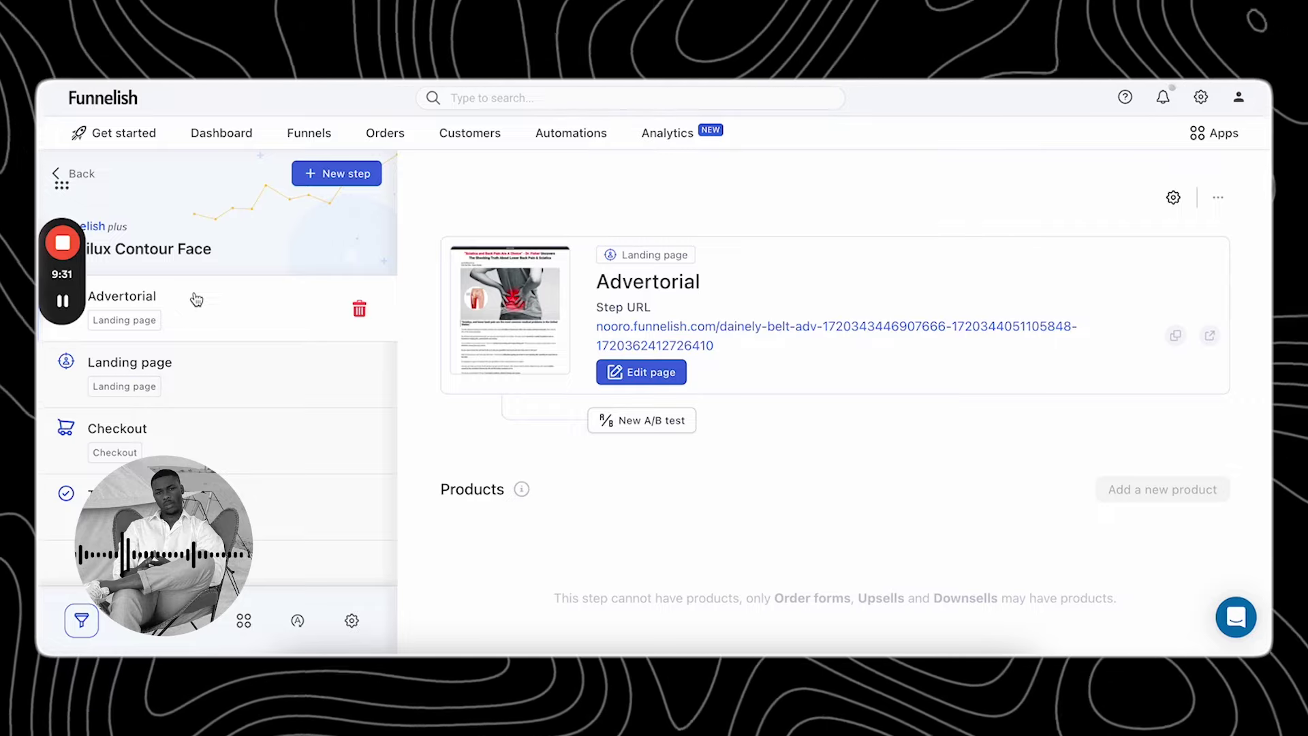
- Open the funnel's Advertorial page for editing and switch the page editor to the mobile view
click(625, 374)
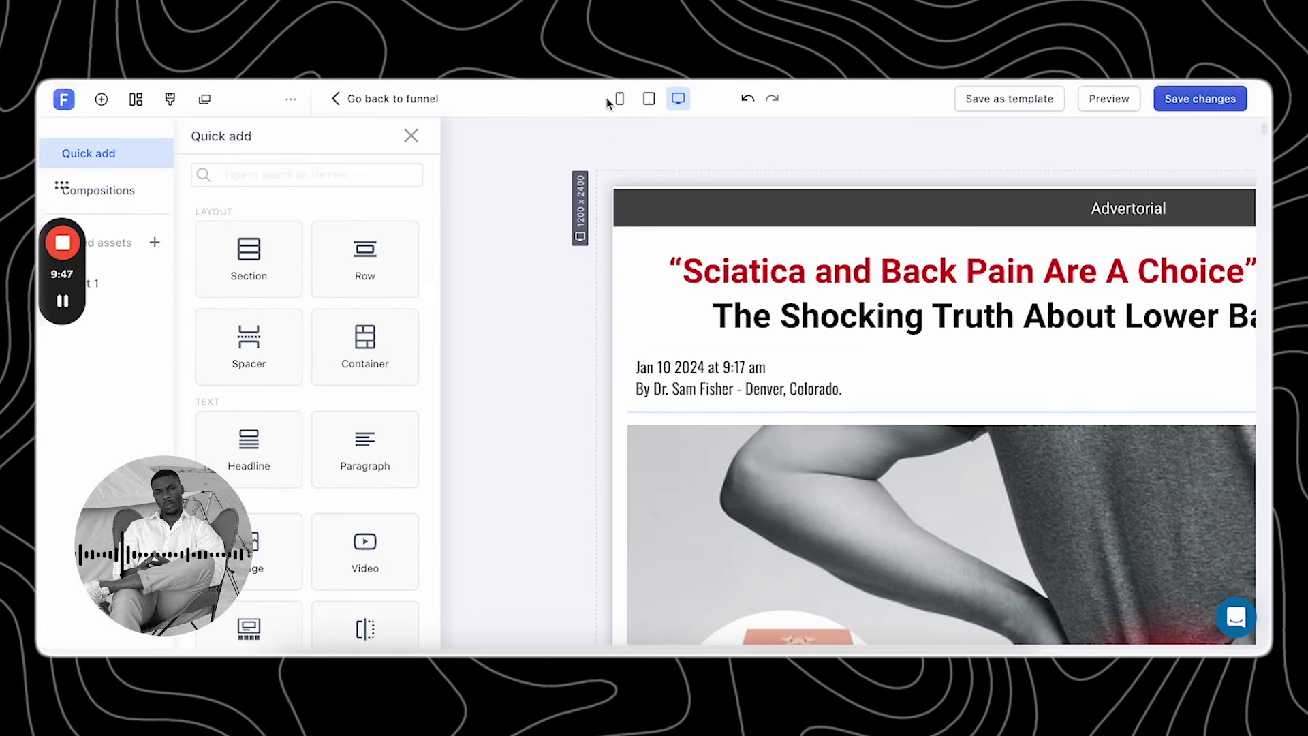
click(620, 99)
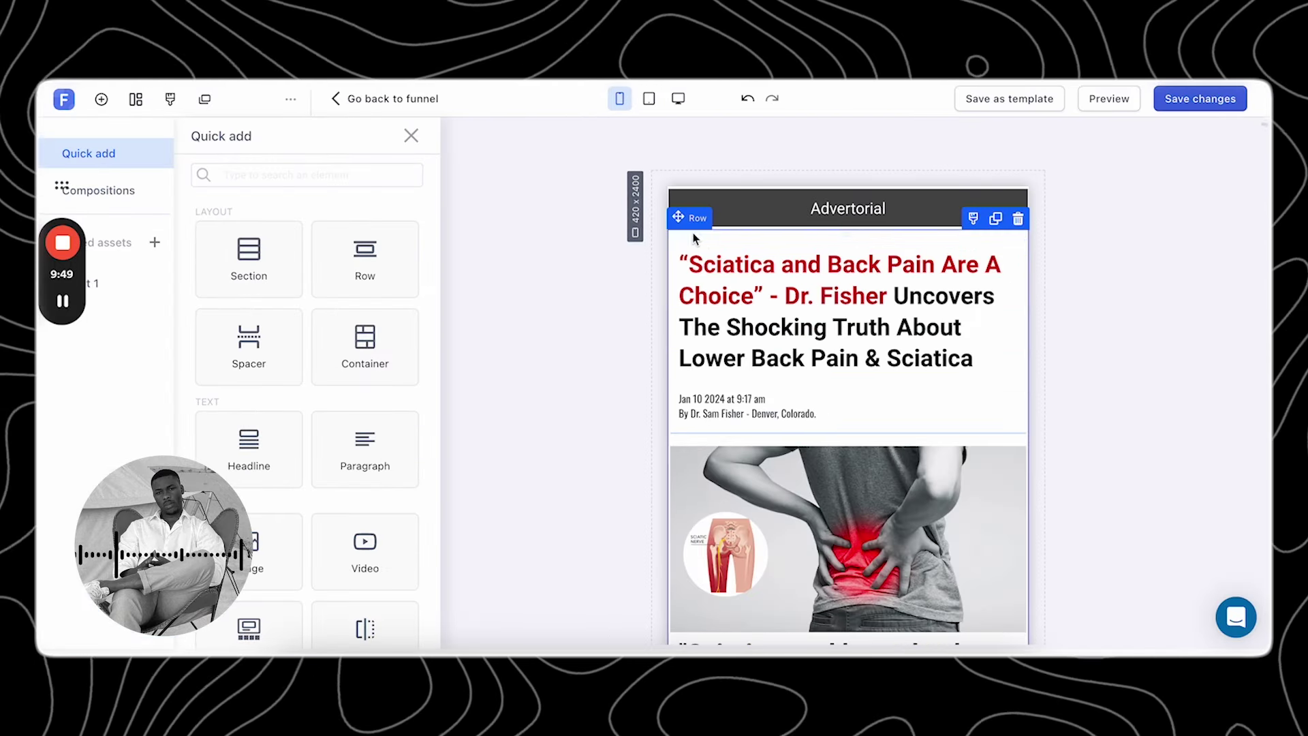
scroll(712, 229, down, 4)
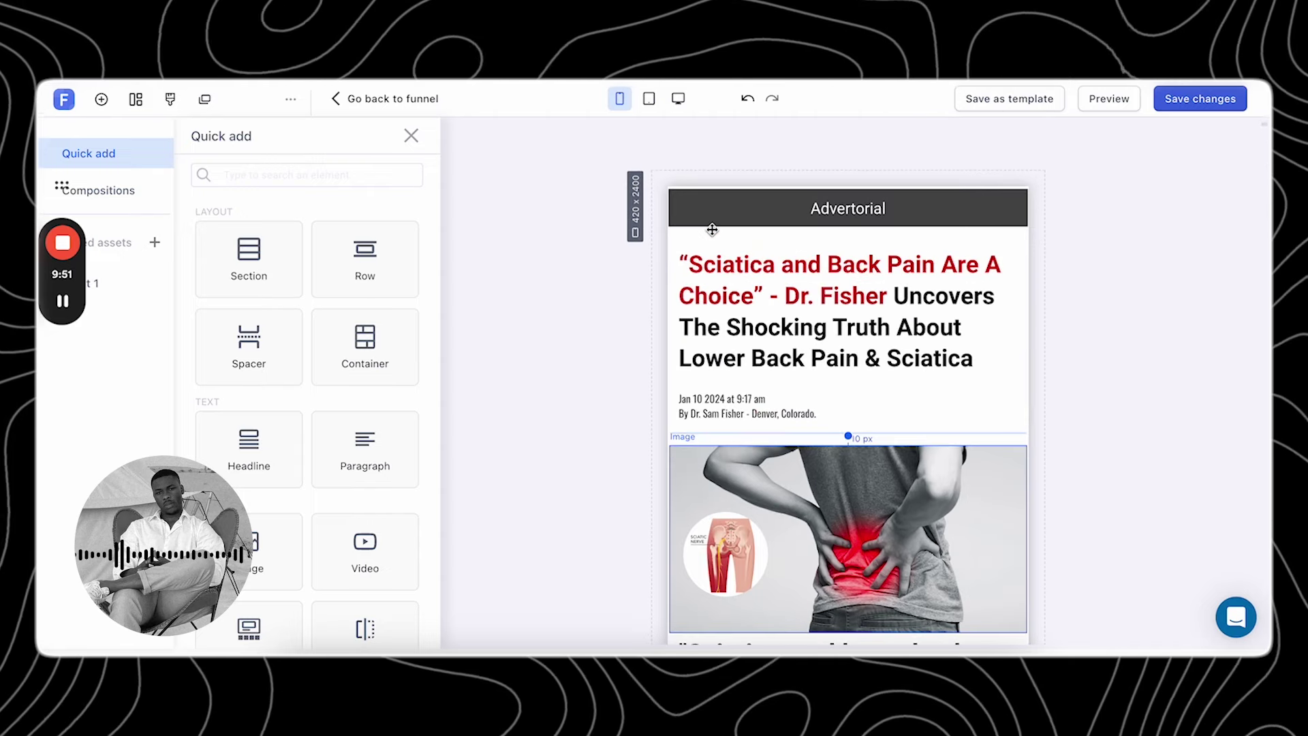
click(712, 231)
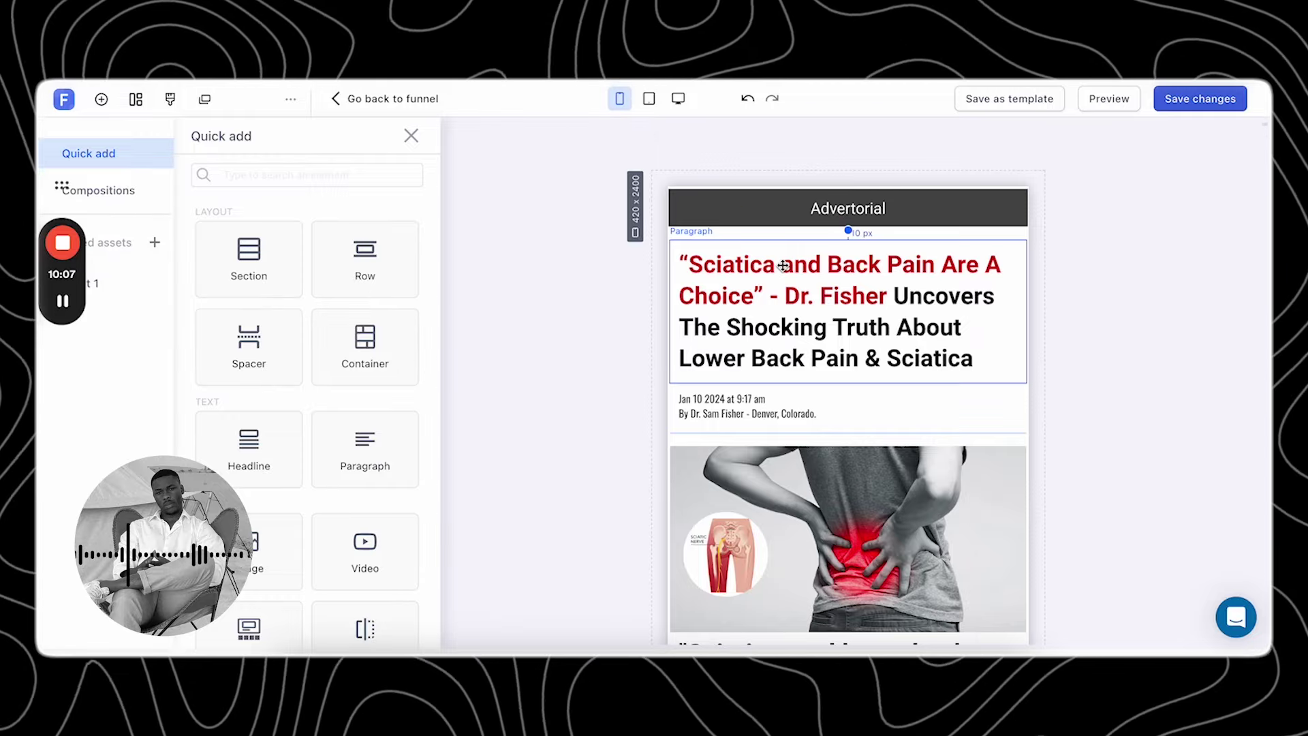
- Examine the full mobile advertorial, from its headline through the story and offer to the customer comments
scroll(783, 266, down, 6)
scroll(783, 214, up, 6)
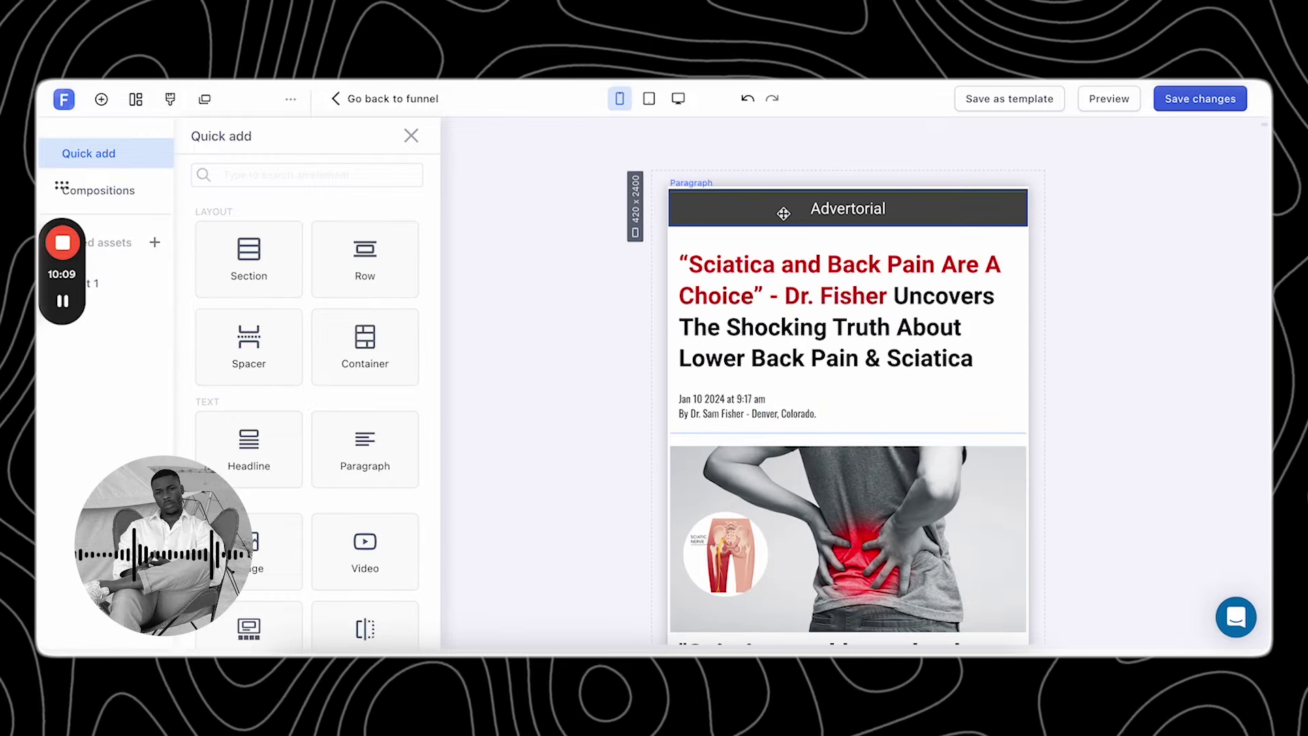
scroll(787, 239, down, 10)
scroll(795, 271, up, 5)
scroll(795, 271, down, 15)
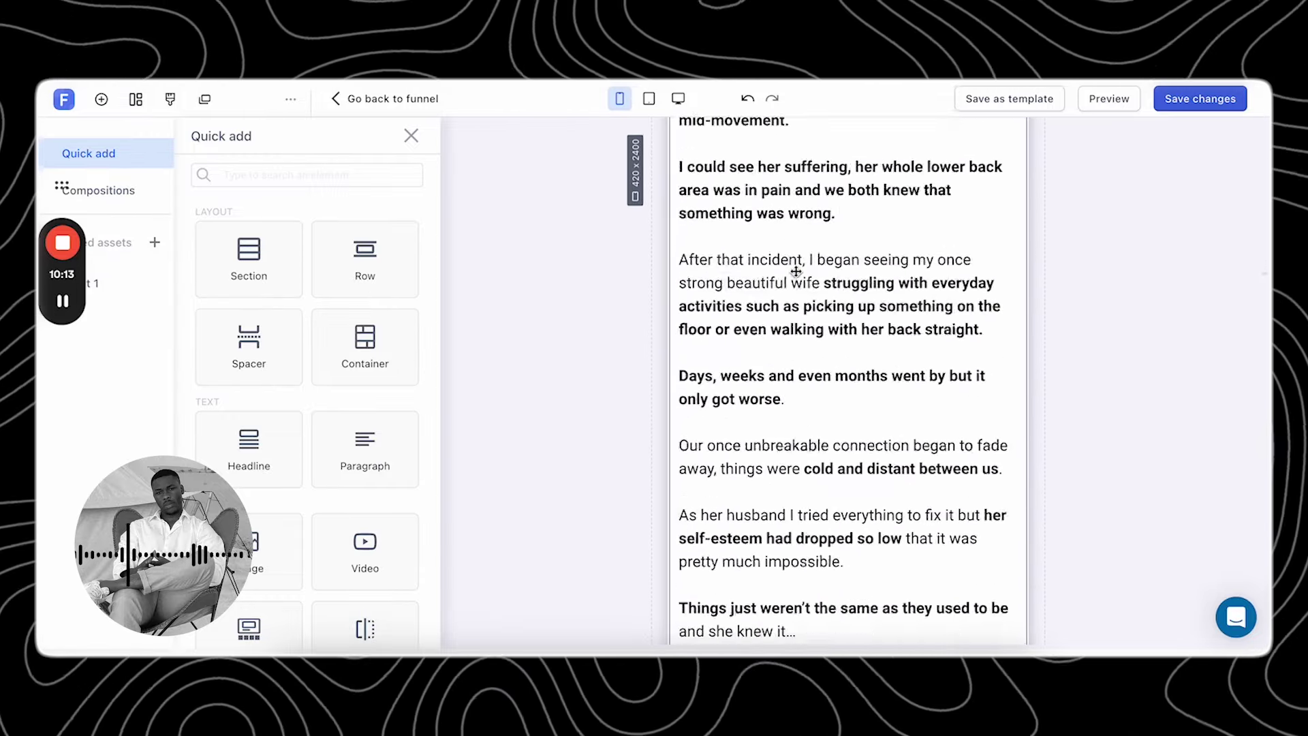
scroll(796, 271, down, 20)
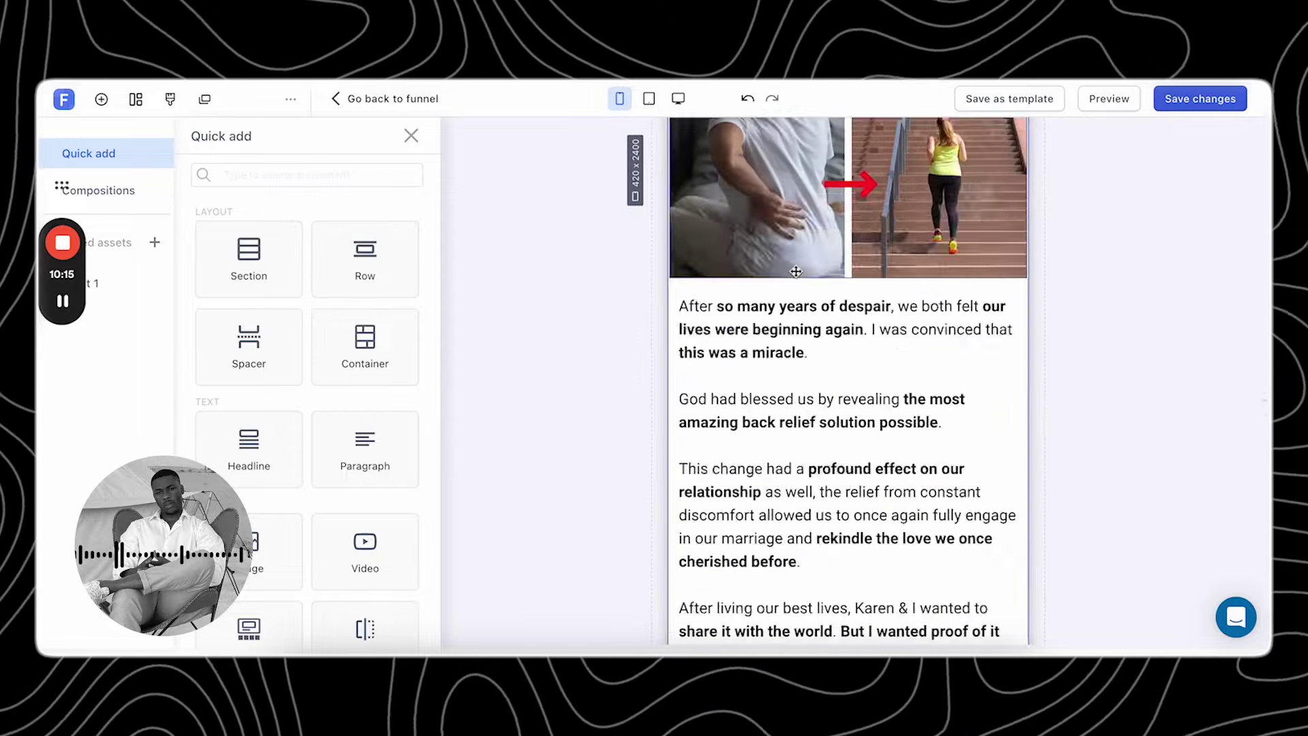
scroll(796, 272, down, 20)
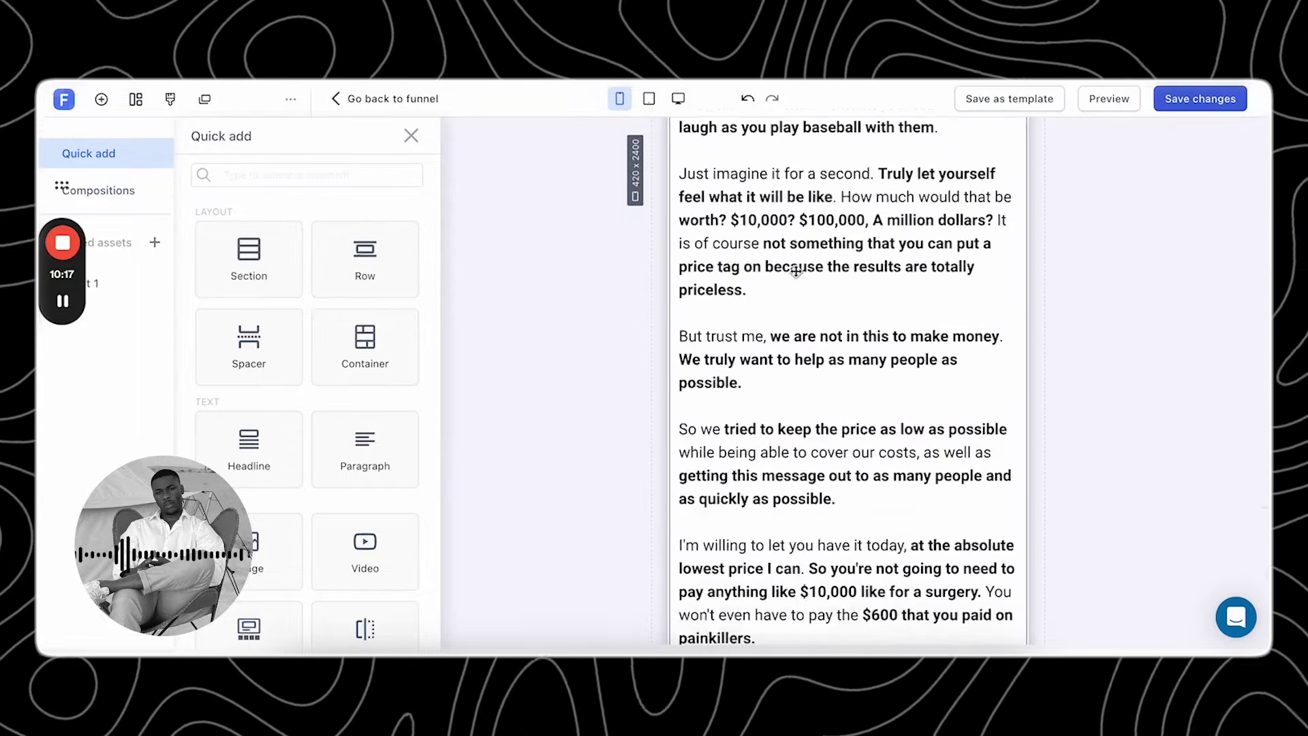
scroll(796, 271, down, 10)
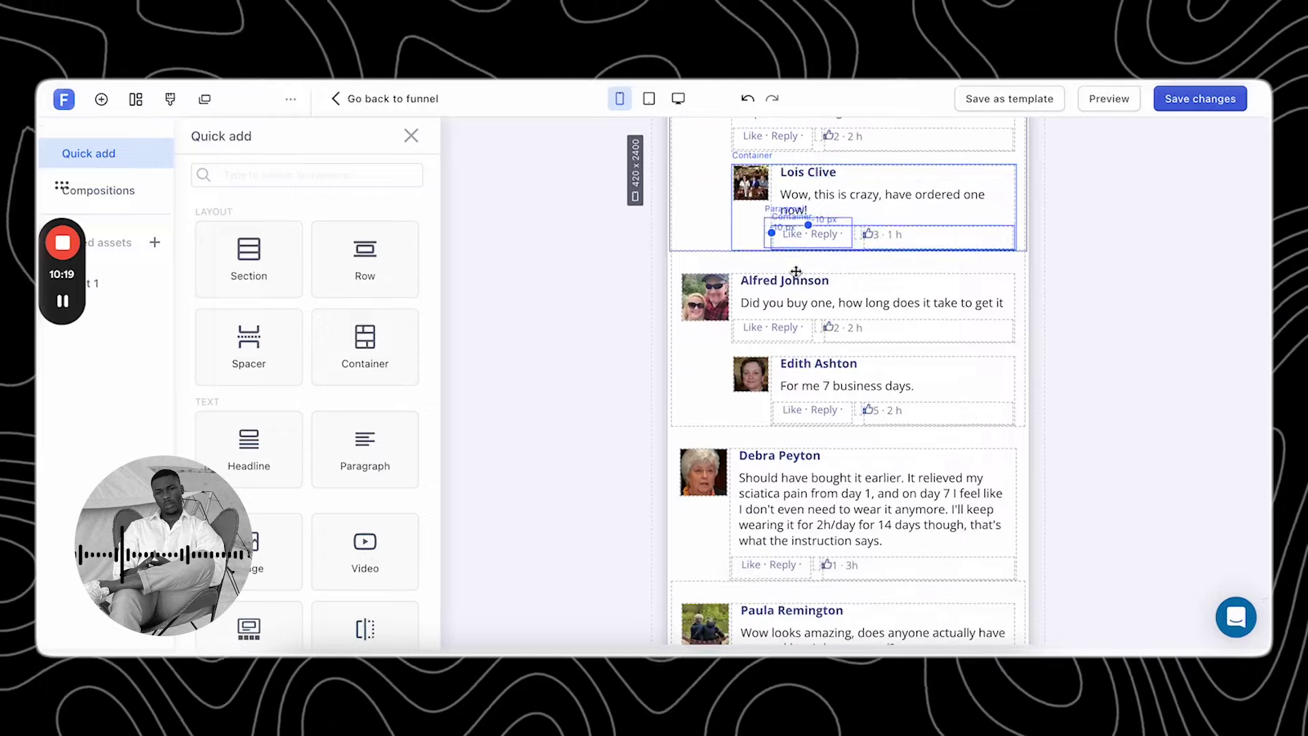
scroll(795, 271, up, 15)
scroll(796, 271, up, 20)
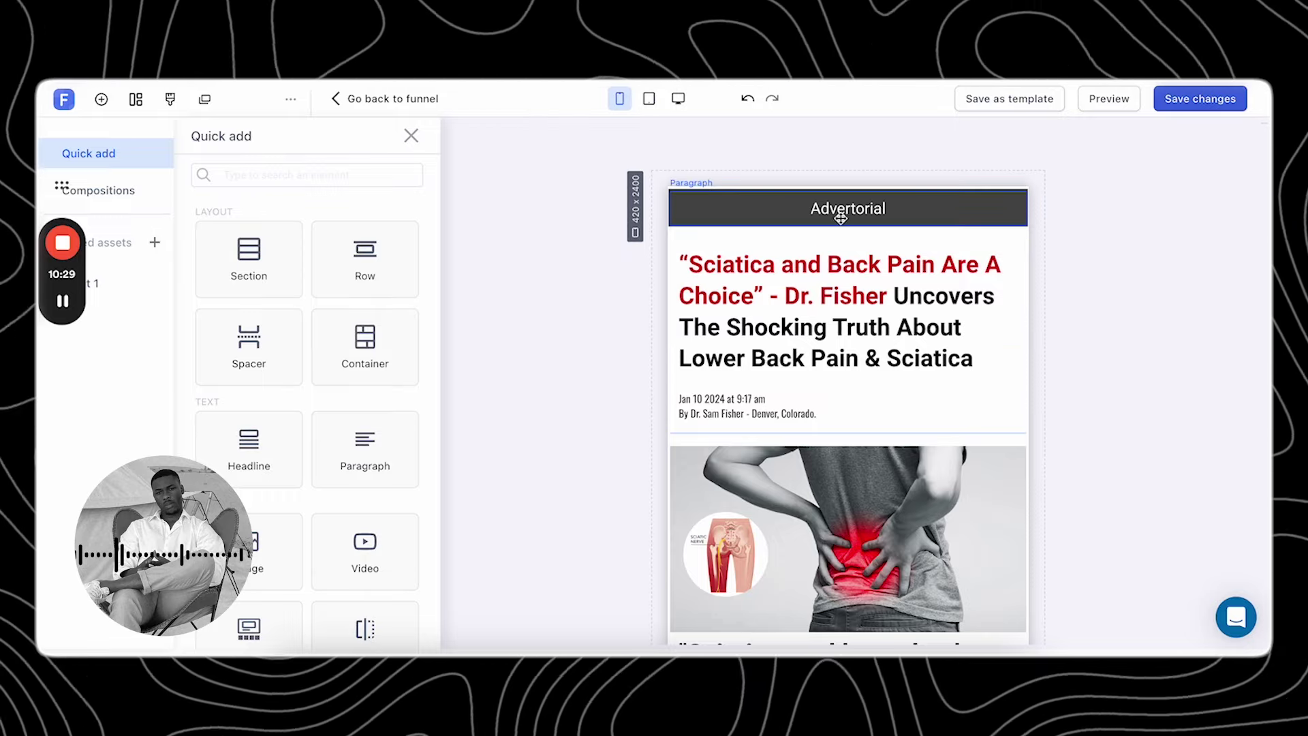
- Switch to the Omnilux product page, dismiss its giveaway popup, and return to the advertorial editor
click(826, 255)
key(Escape)
key(ctrl+Tab)
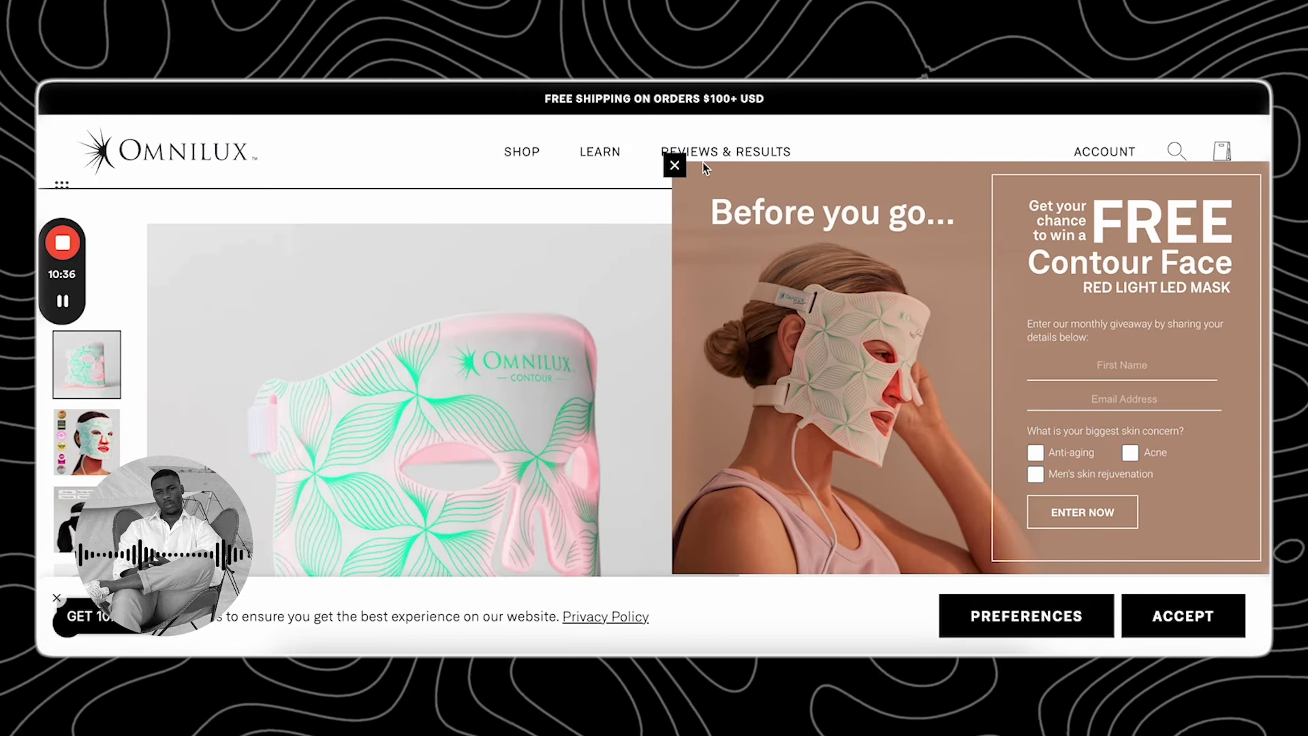
click(674, 165)
key(ctrl+Tab)
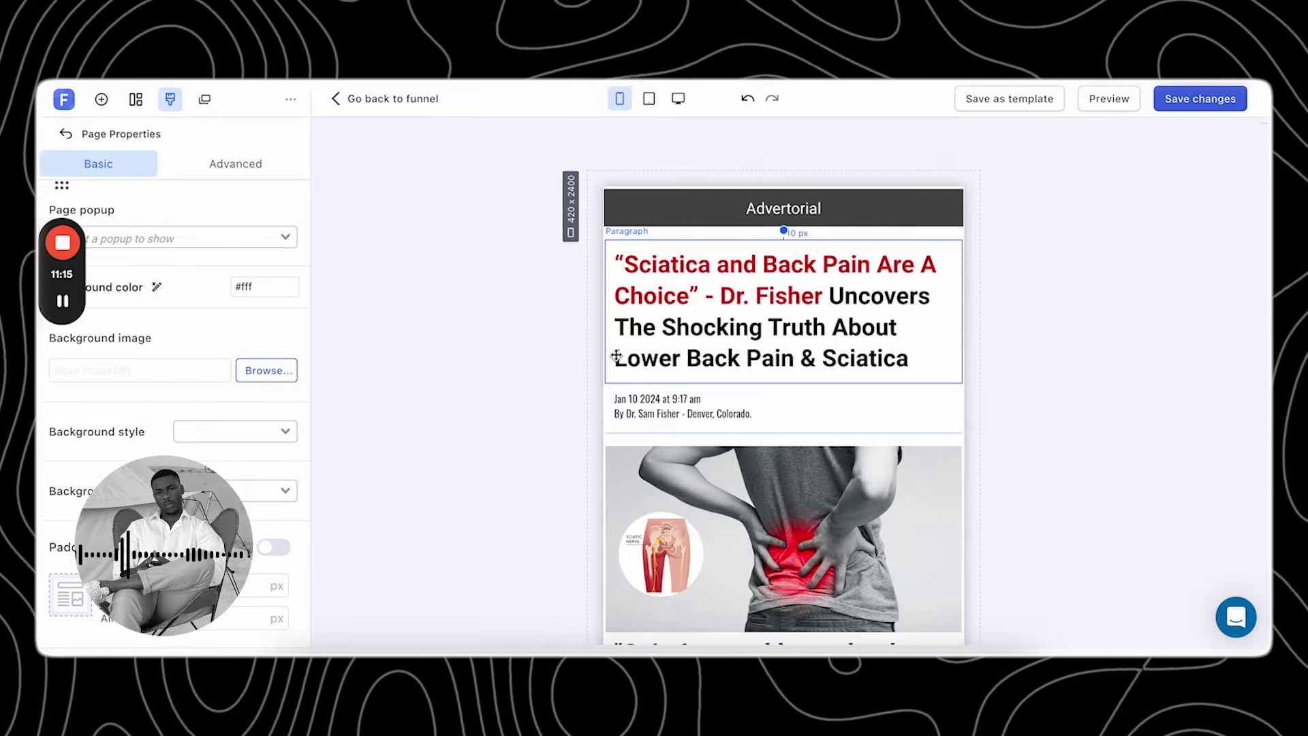
- Review the advertorial's images, technology explanation, availability button and FAQ section, and return to the headline
scroll(636, 379, down, 15)
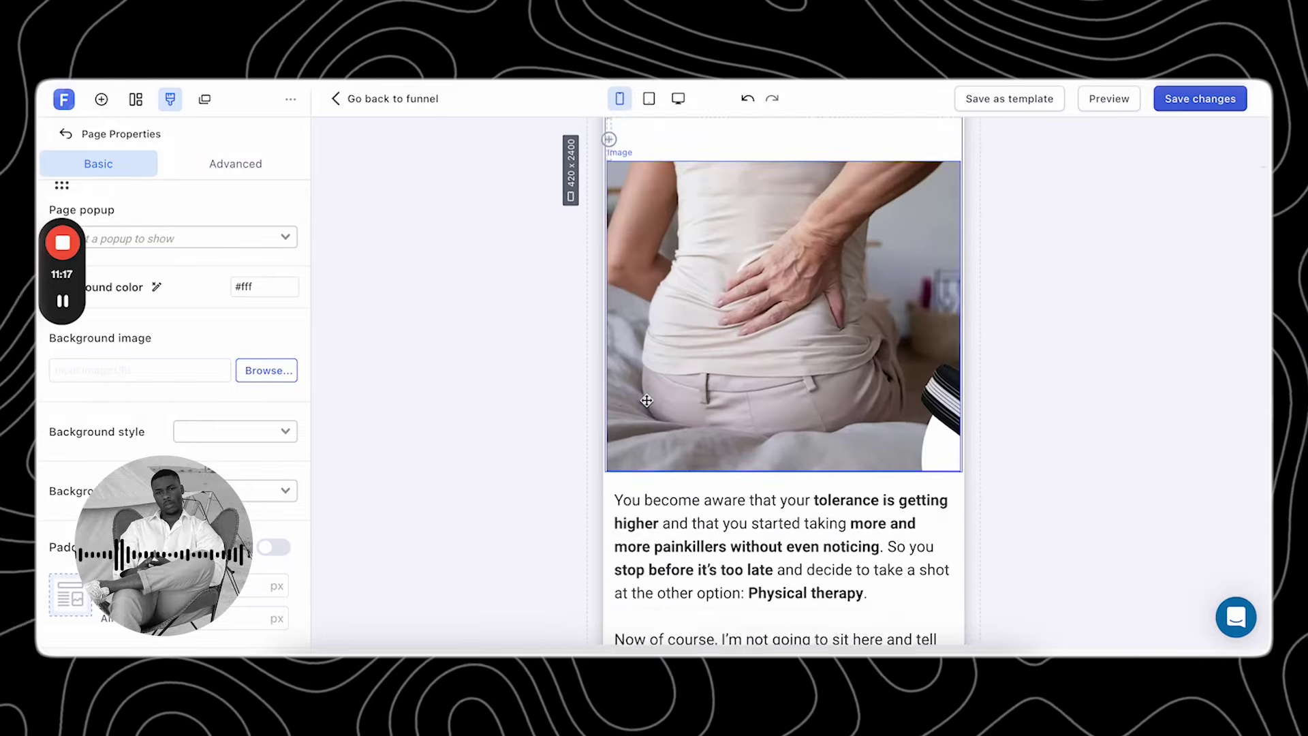
scroll(646, 401, down, 20)
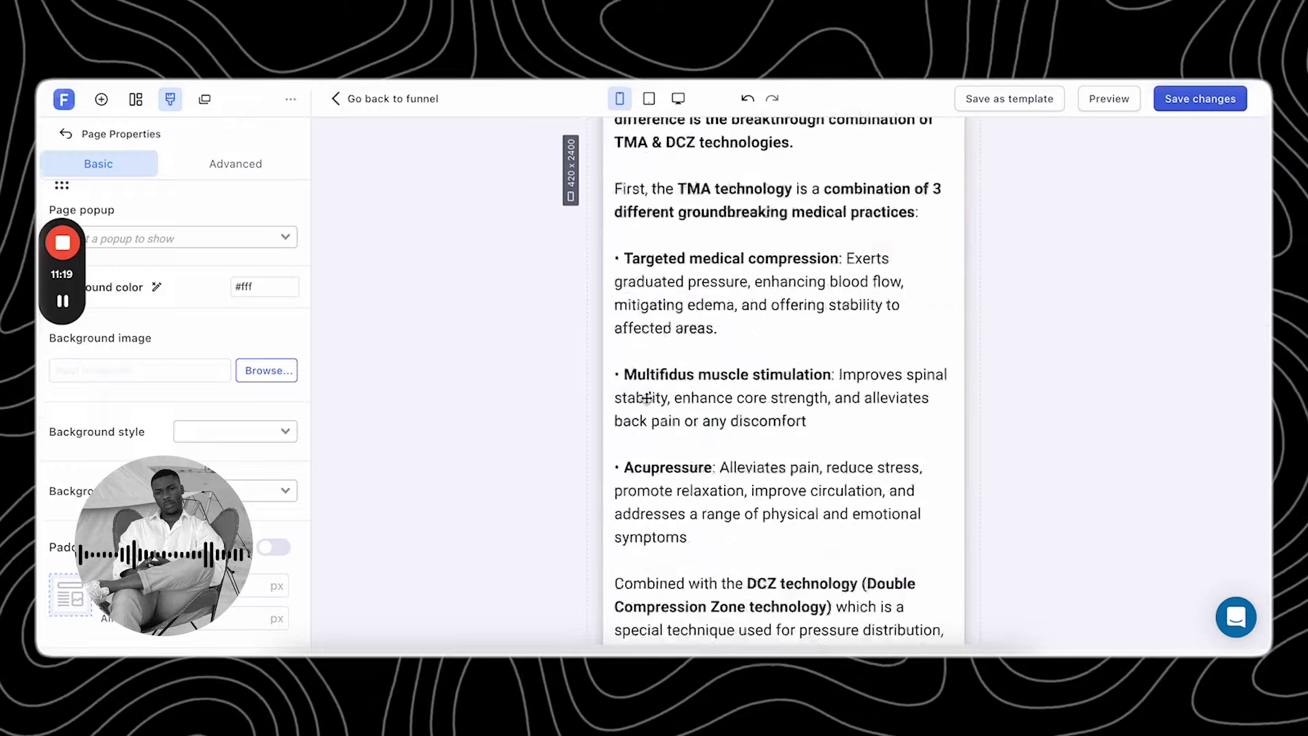
scroll(646, 398, down, 20)
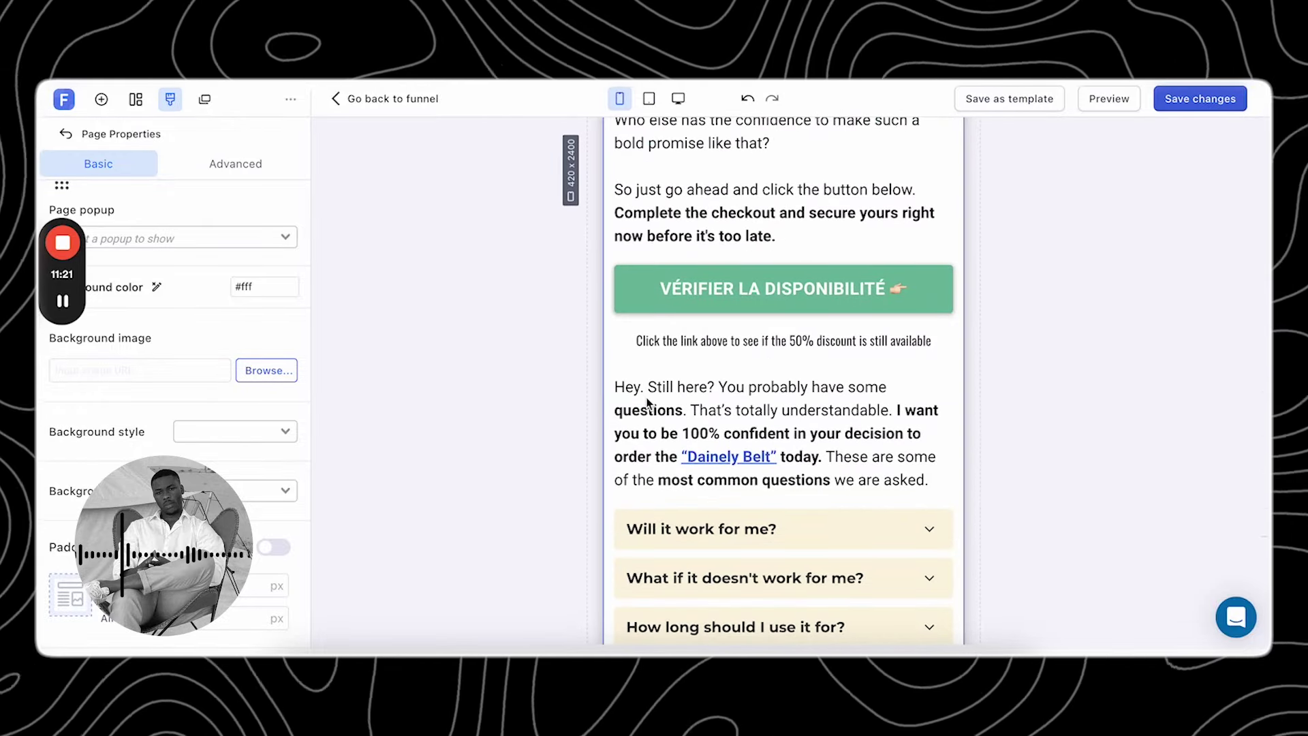
click(770, 290)
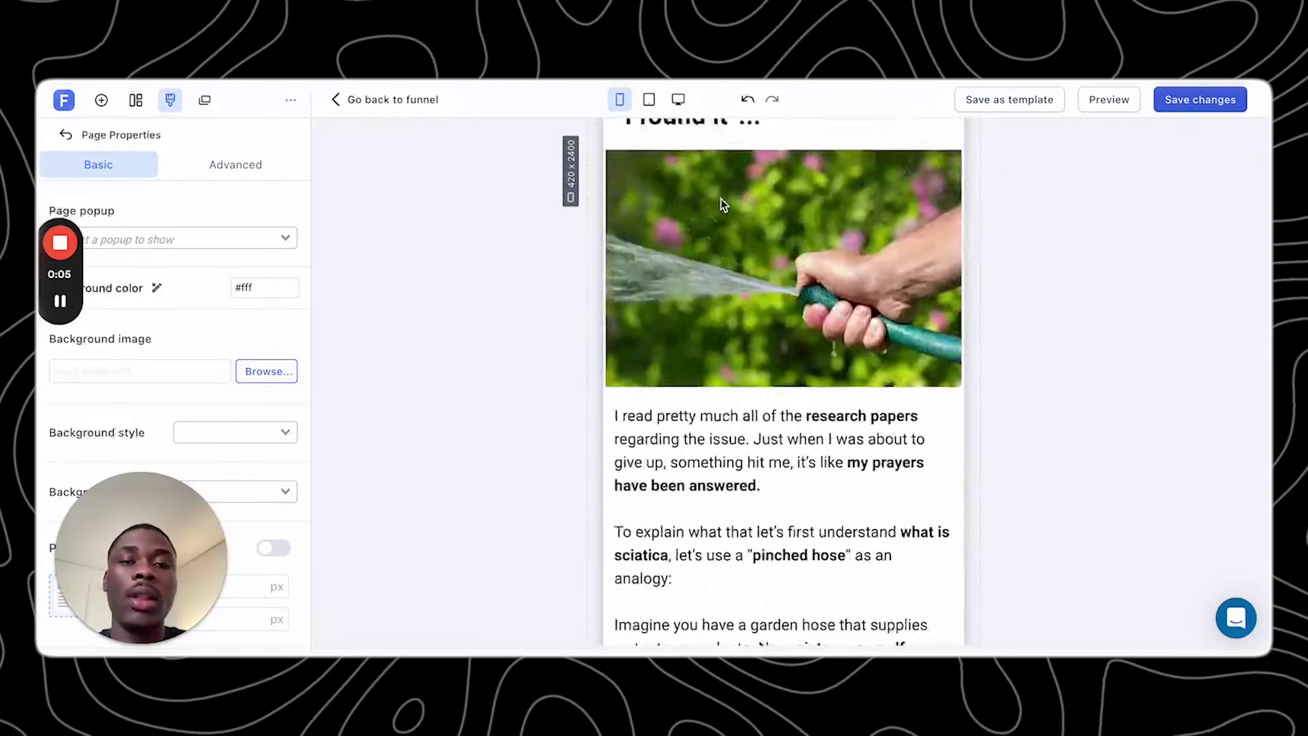
scroll(721, 199, up, 5)
scroll(721, 199, up, 15)
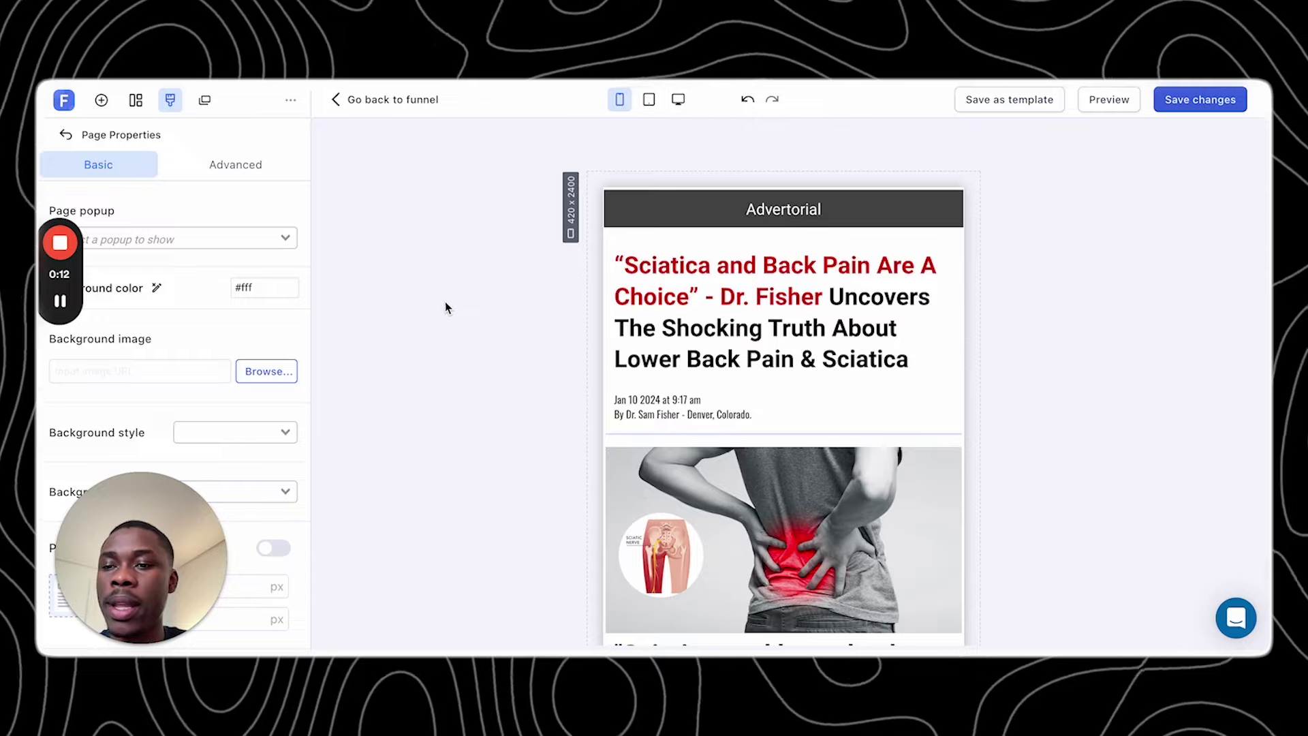
- Switch to the Omnilux product page and copy the Omnilux Contour Face product title
key(super+Tab)
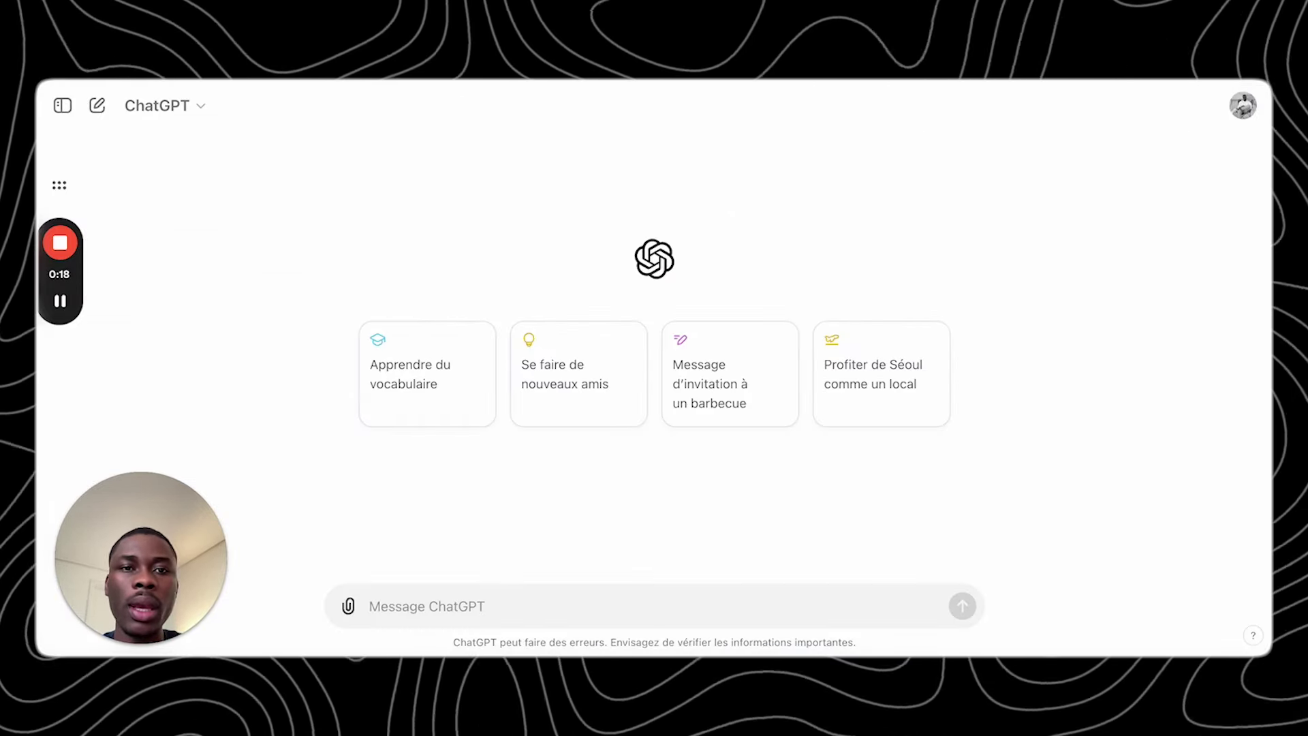
key(super+Tab)
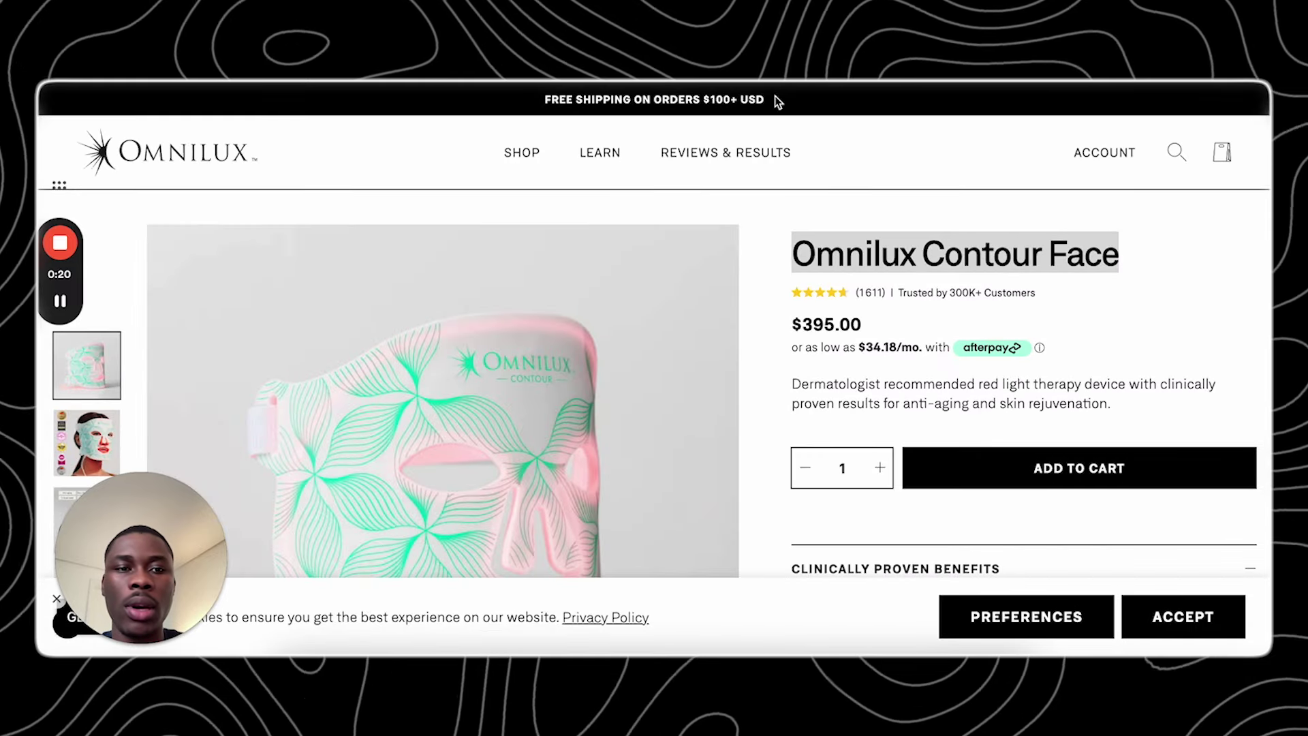
triple_click(902, 249)
key(super+c)
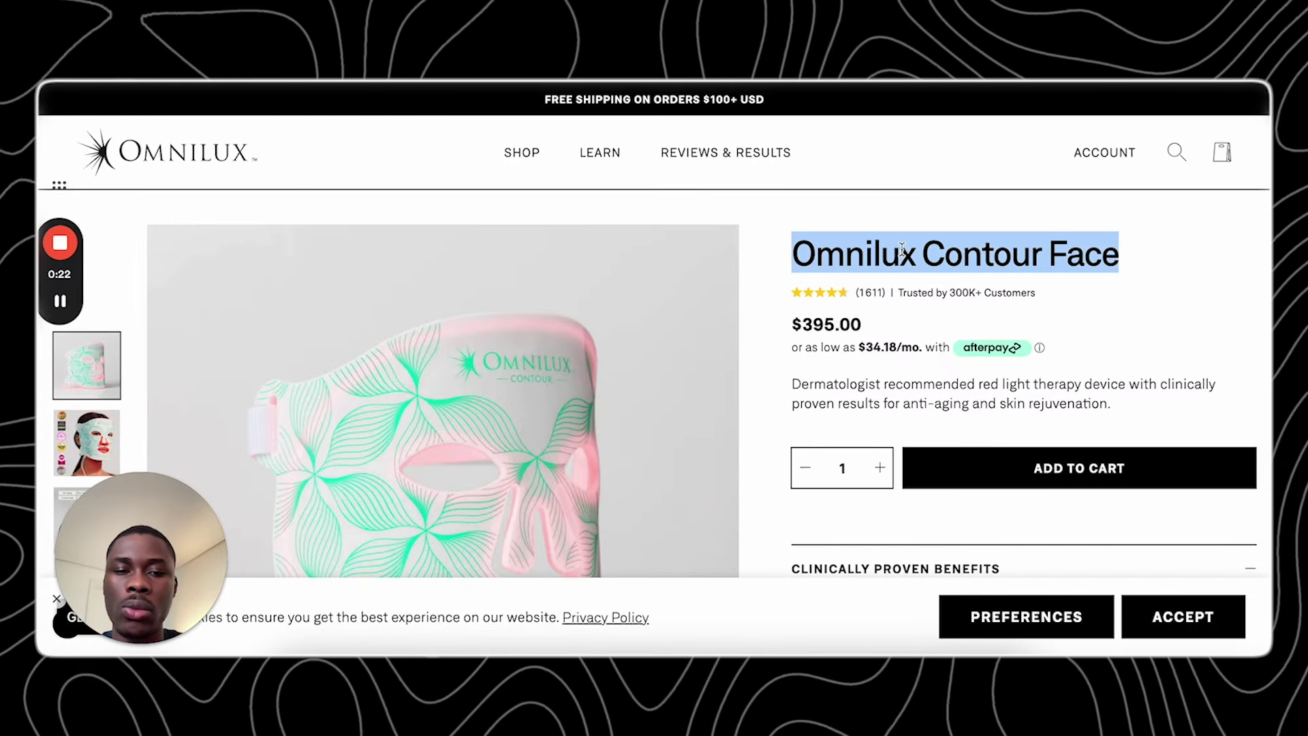
- Switch to ChatGPT and begin the prompt with "Voici le nom de mon produit Omnilux Contour Face"
key(super+Tab)
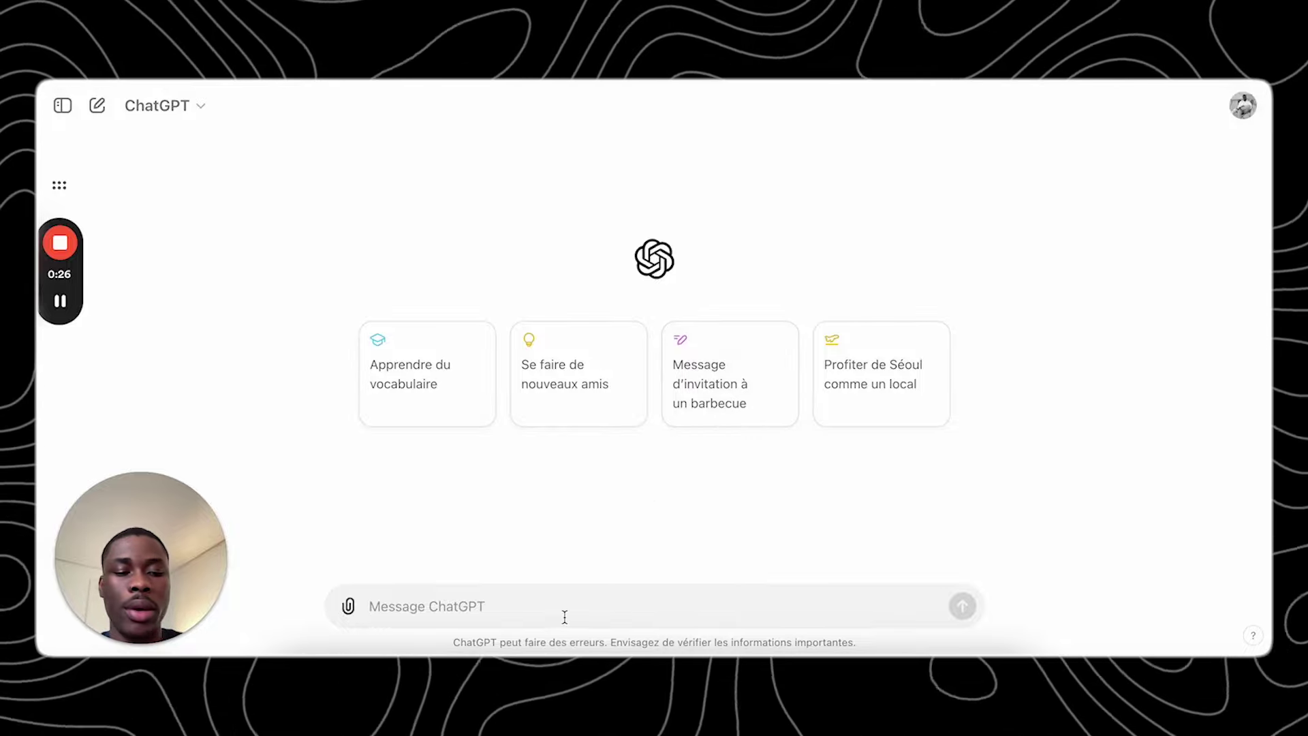
text(Voici)
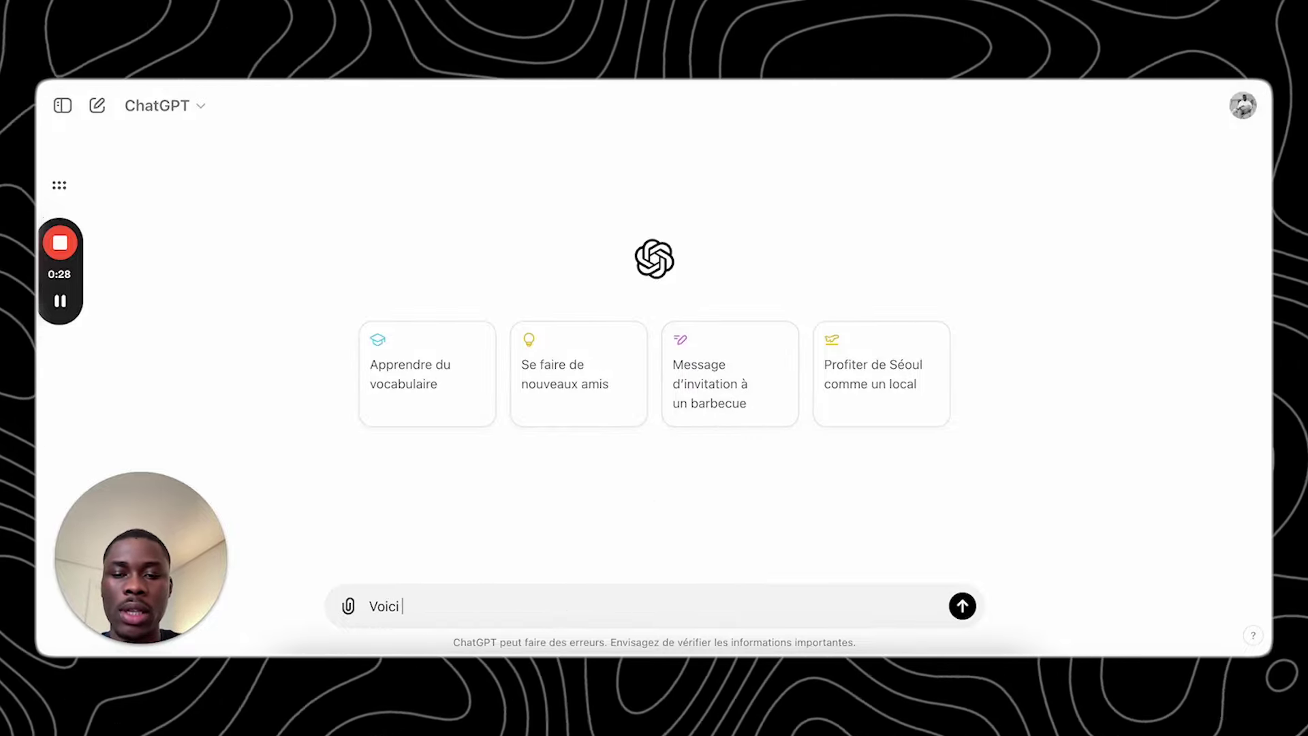
text( le nom d)
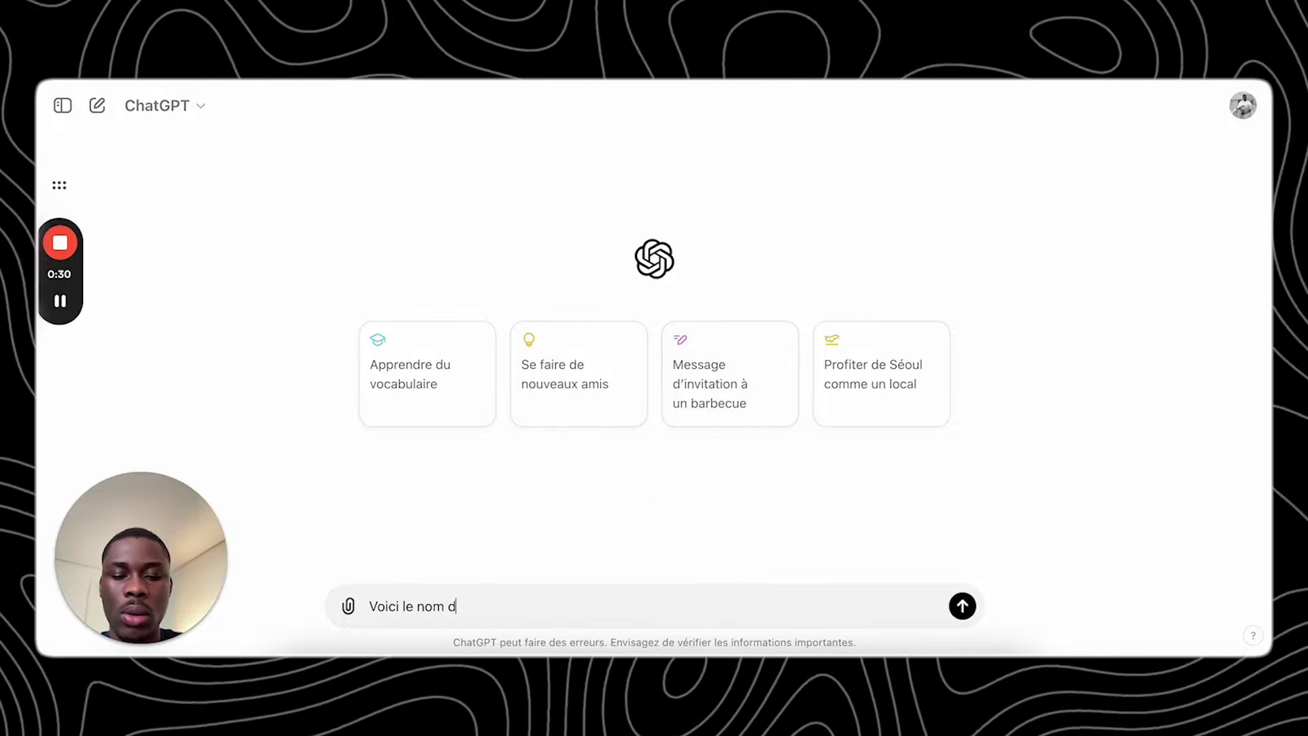
text(e mon produit)
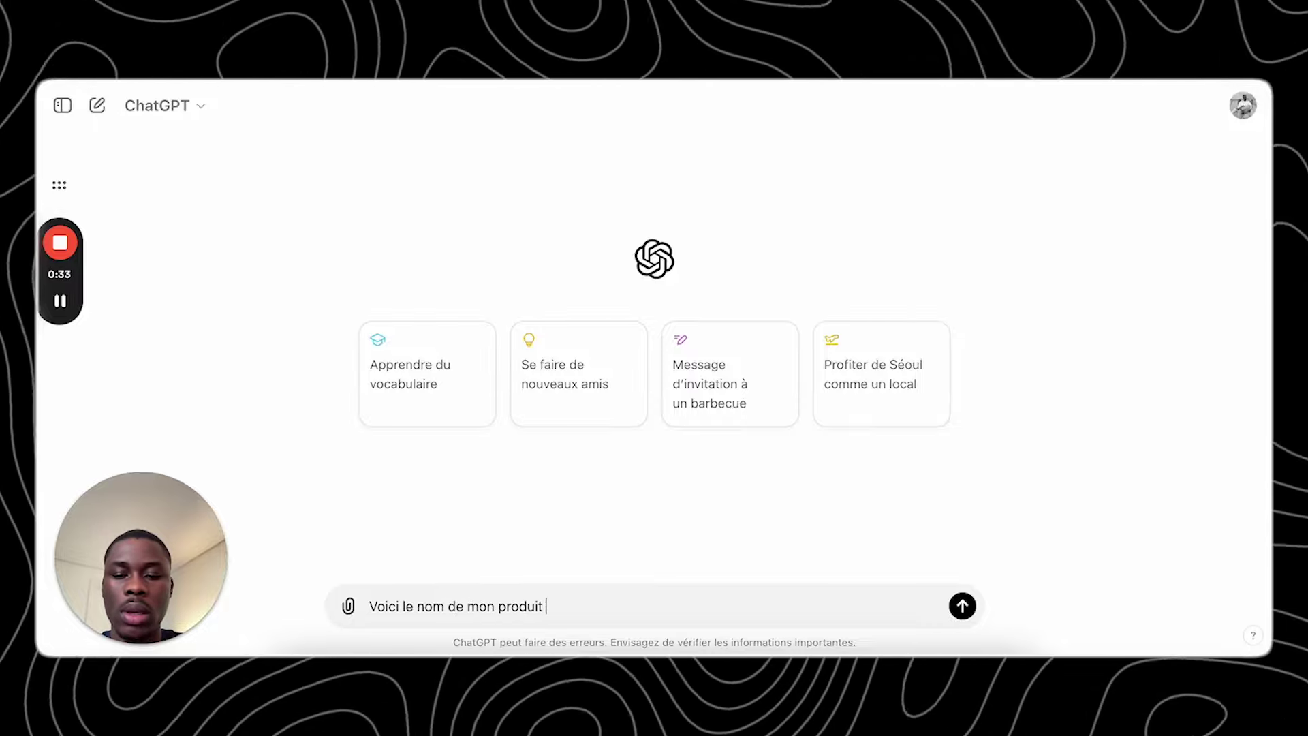
key(super+v)
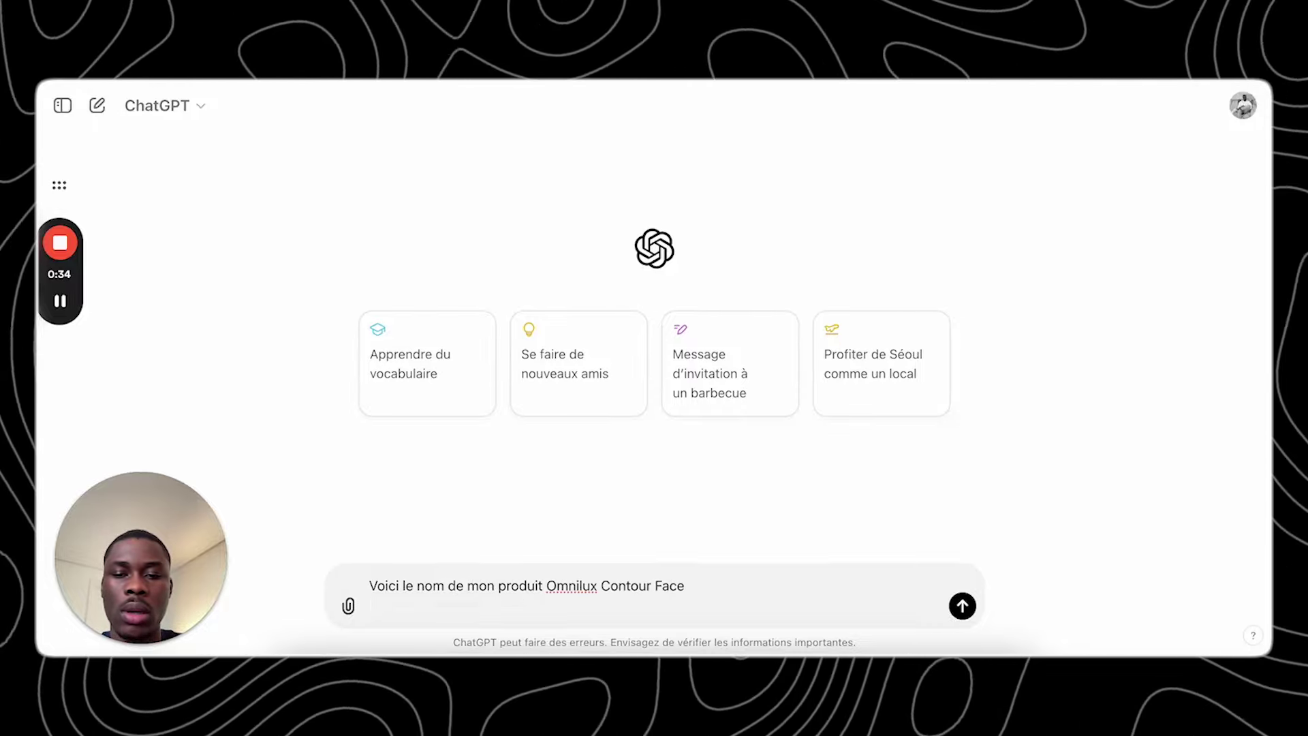
- Add the description "c'est un masque de luminotherapie qui aide a enleve l'acne sur le visage, les imperfection et ralentir le vieillissement" to the prompt
text(c'est )
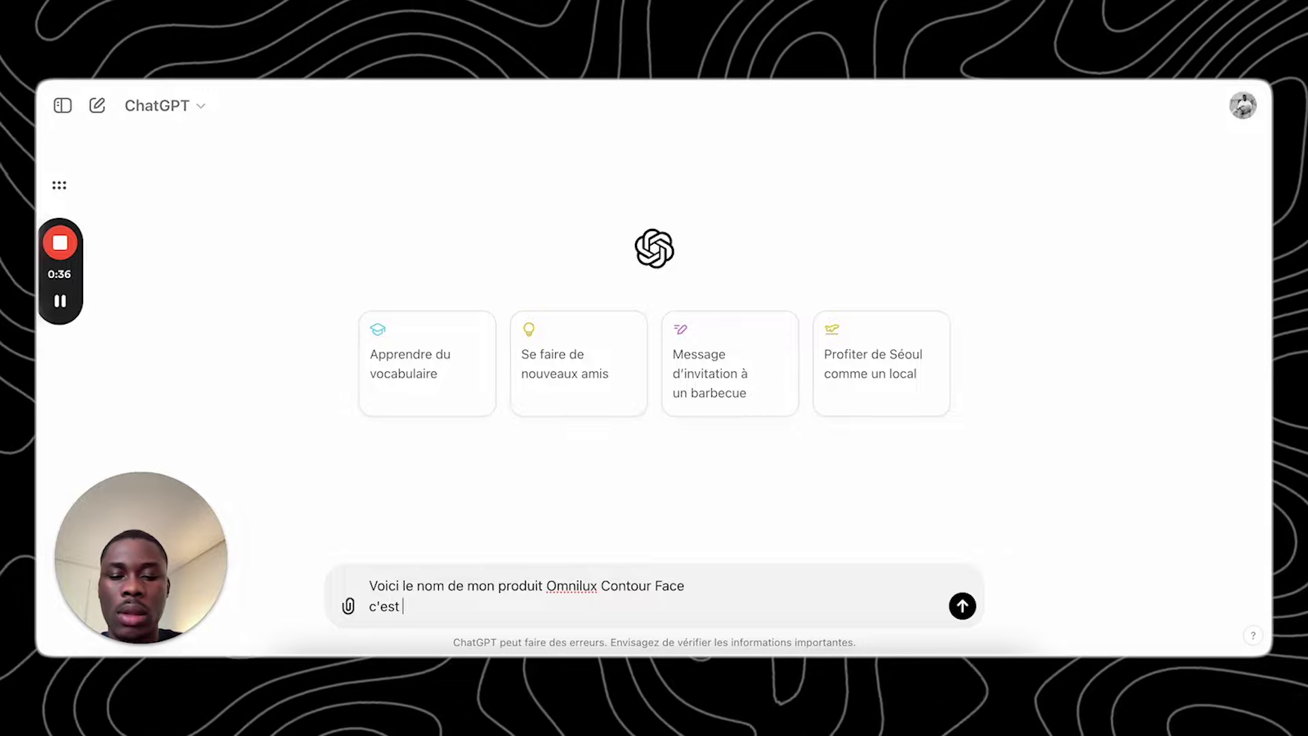
text(un masque )
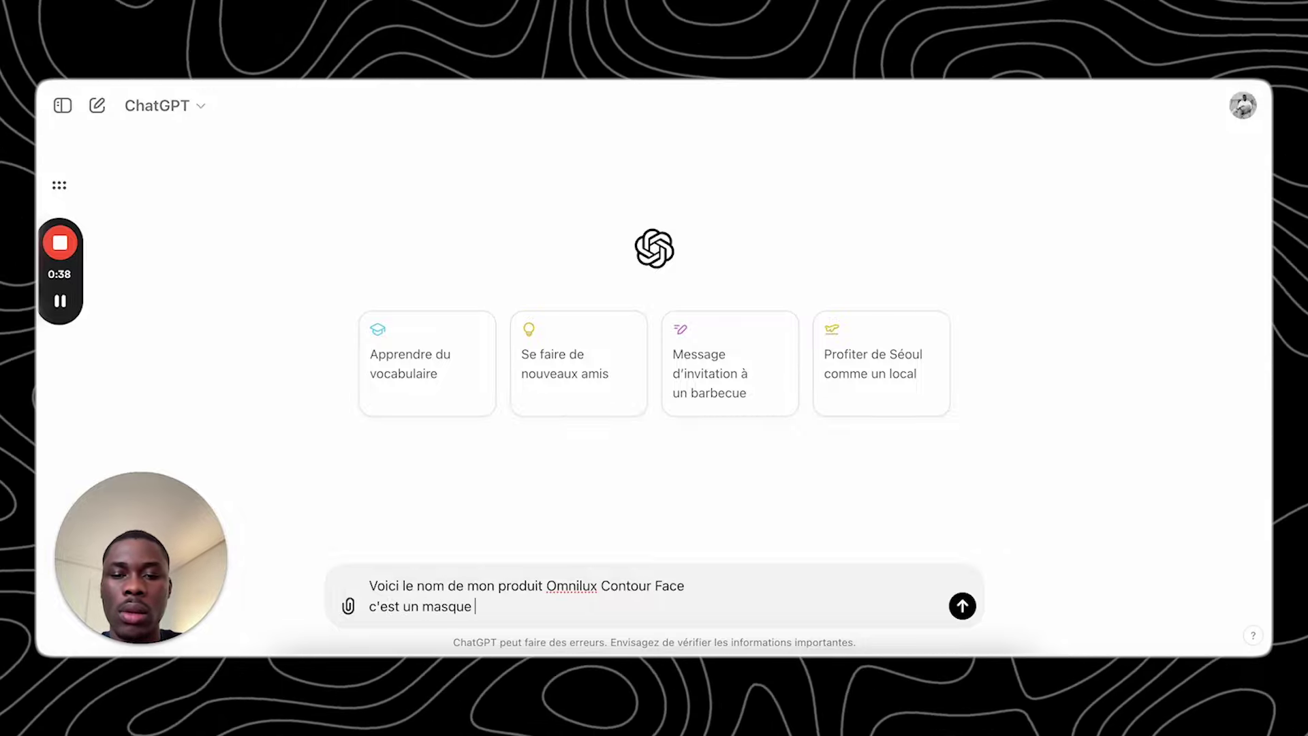
text(de lumi)
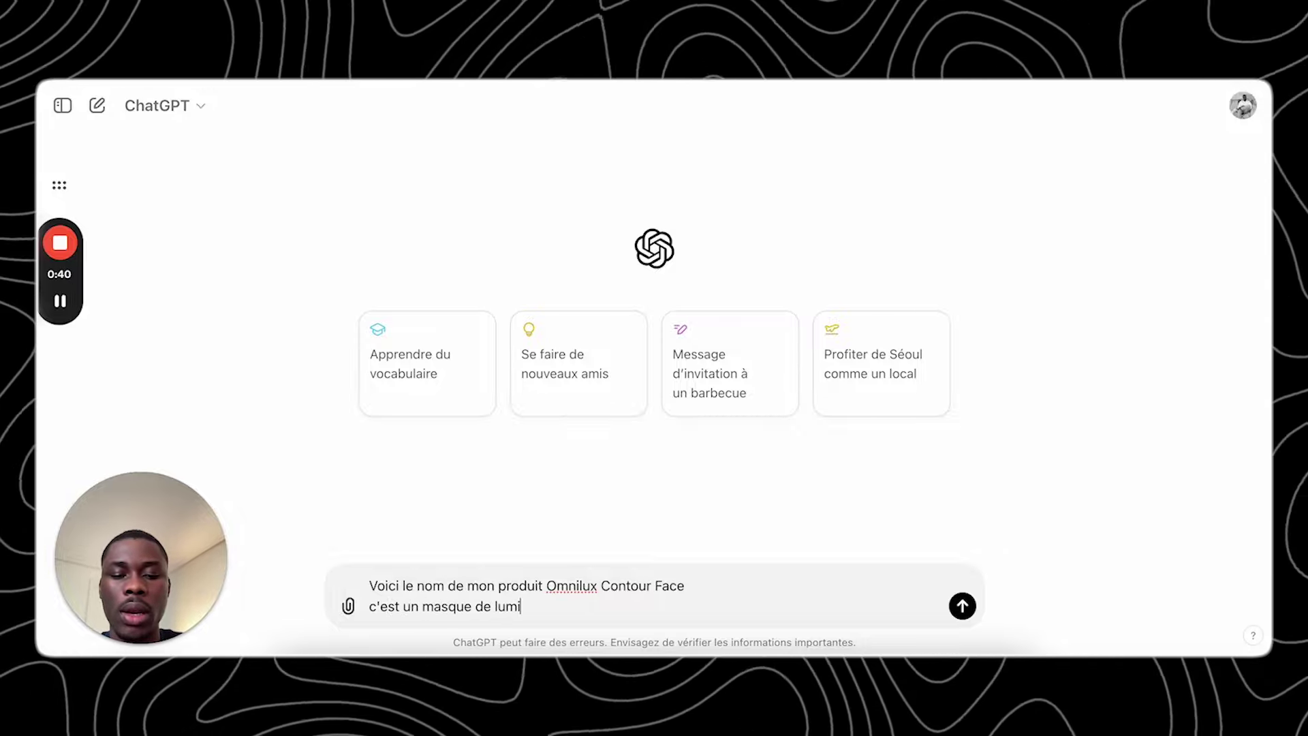
text(notherapi)
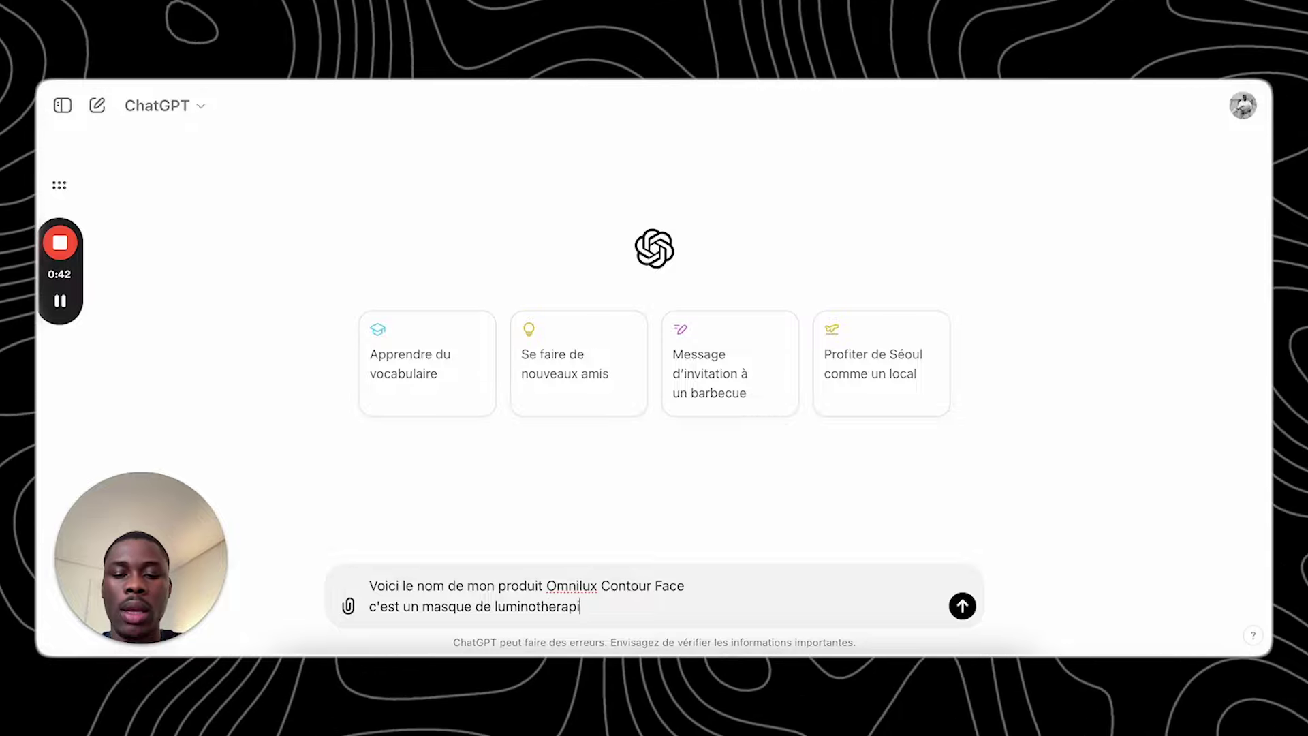
text(e qui aide )
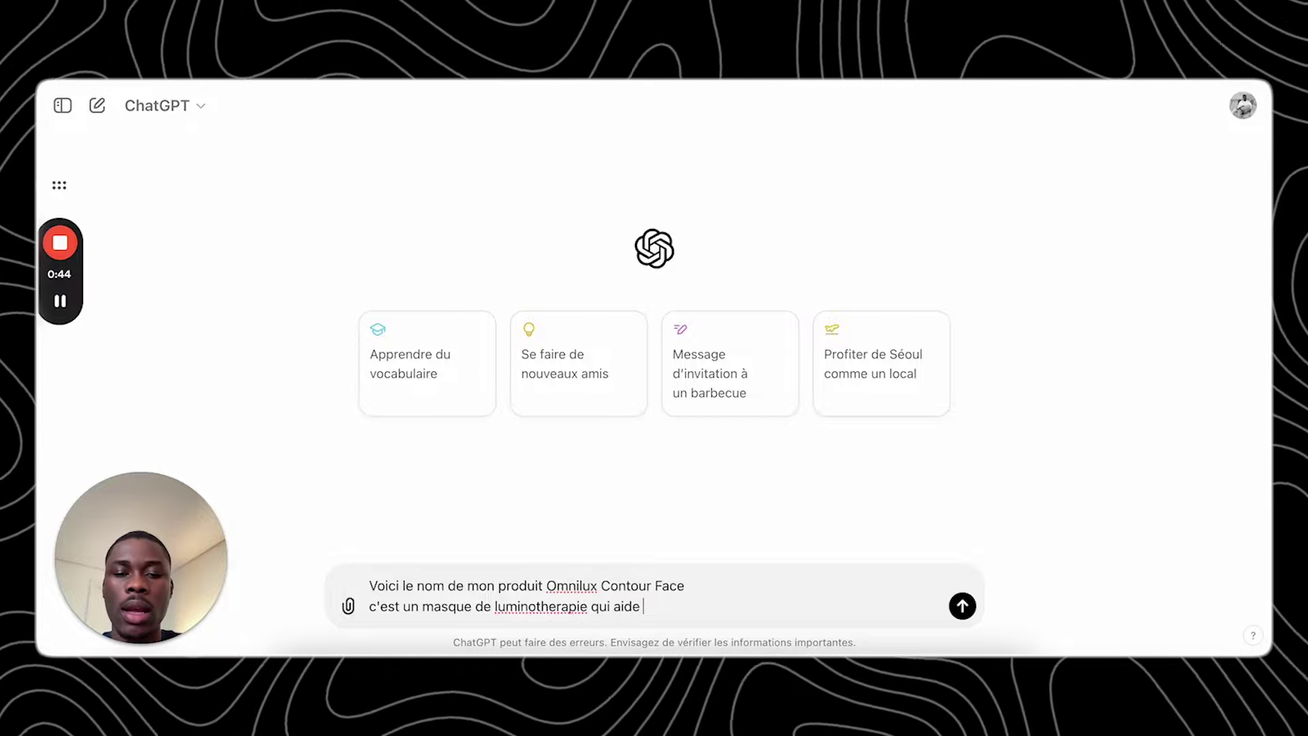
text(a enleve )
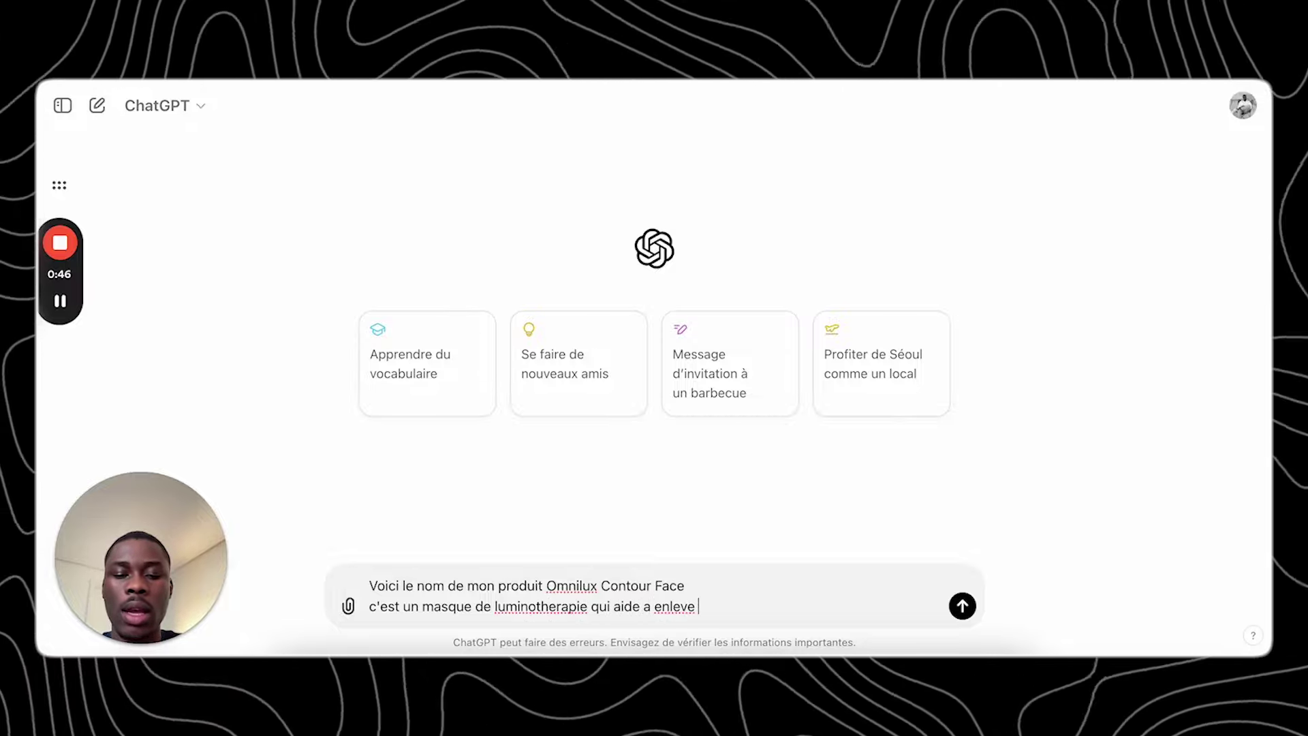
text(l'acne)
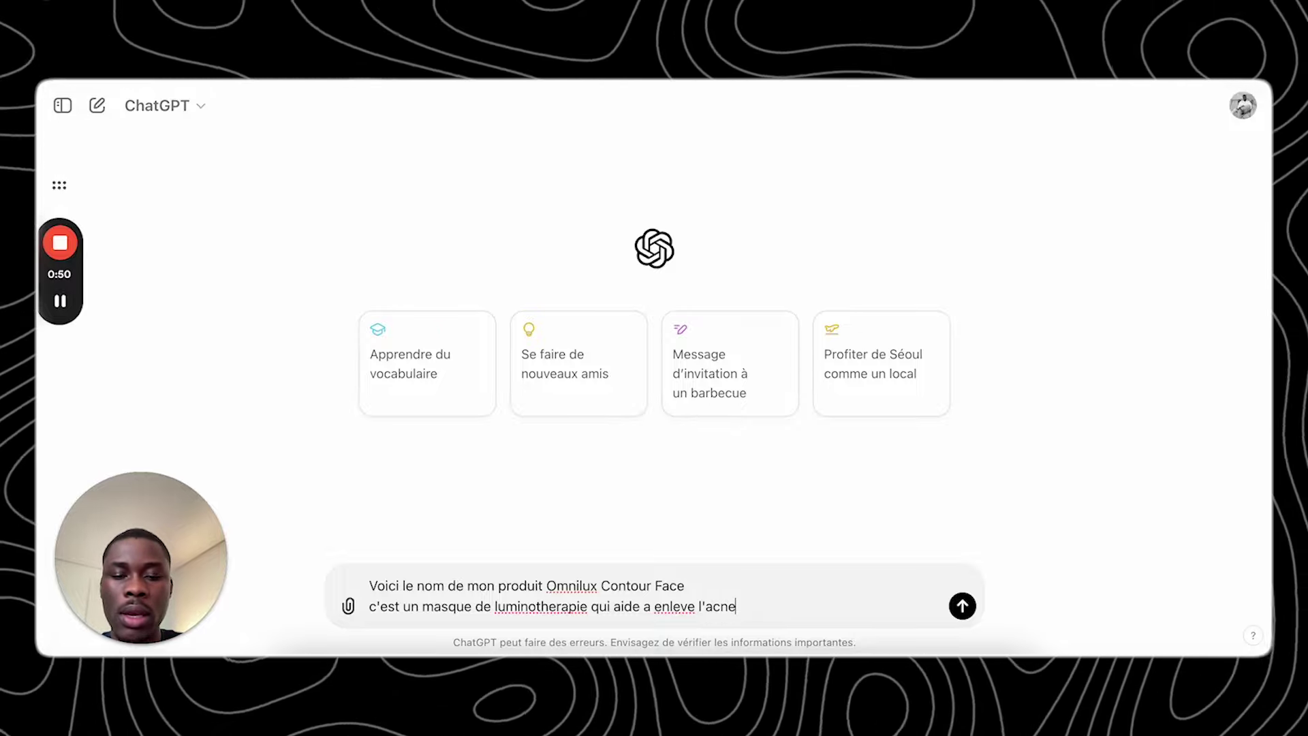
text( sur le vis)
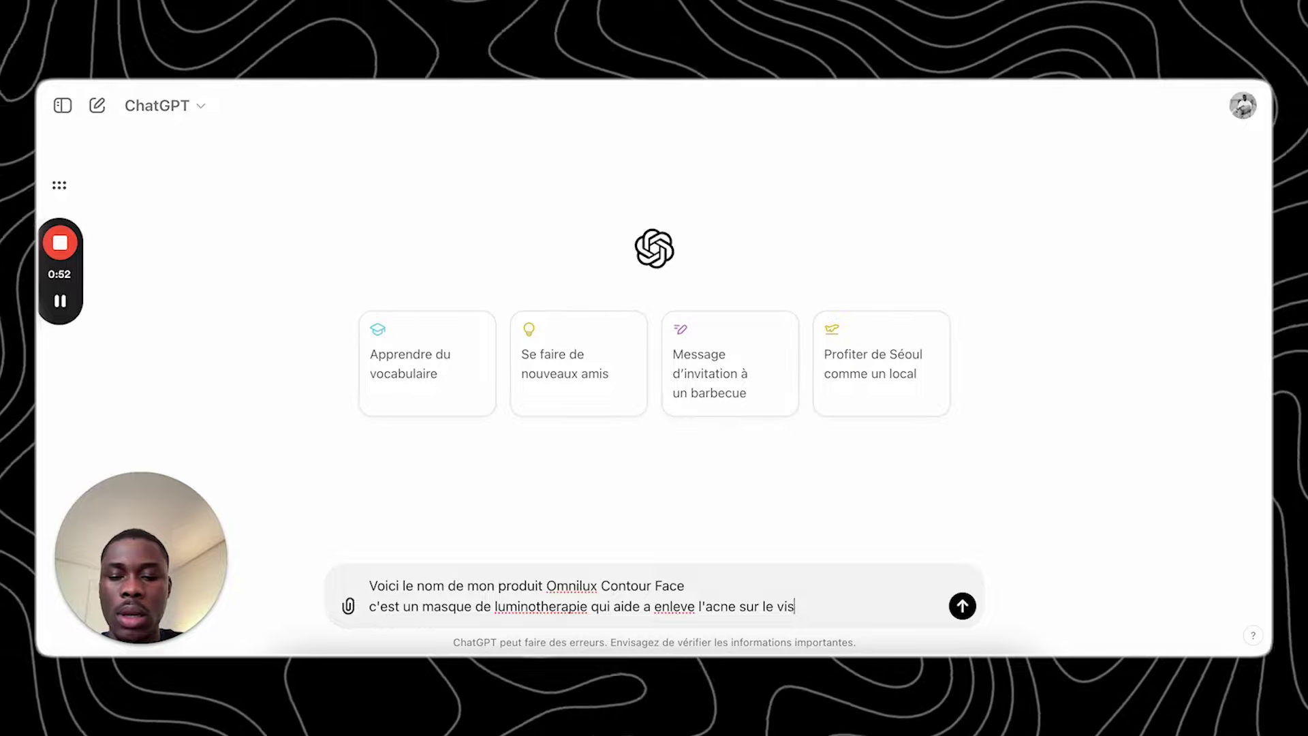
text(age, l)
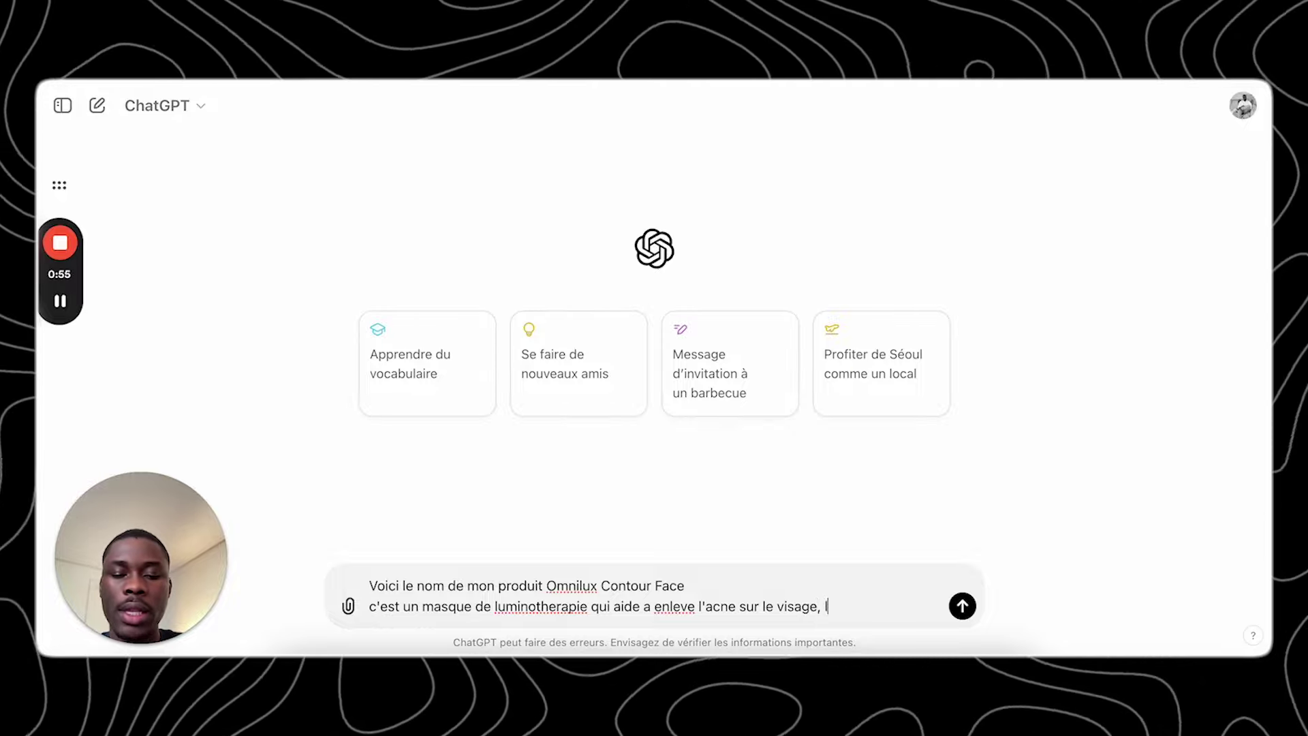
text(es imperfection et ralentir le vieillissement)
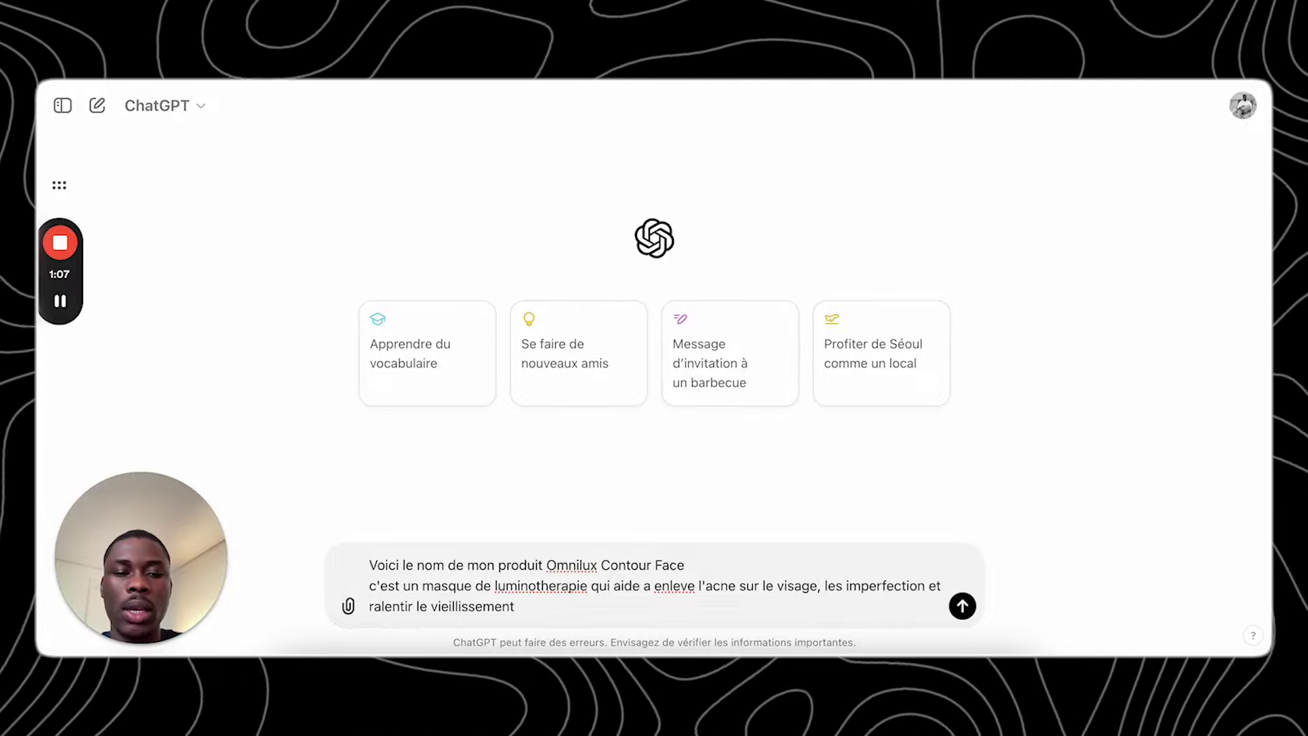
- Insert "surtout" before "ralentir le vieillissement" and send the product description to ChatGPT
click(942, 586)
text(surtout)
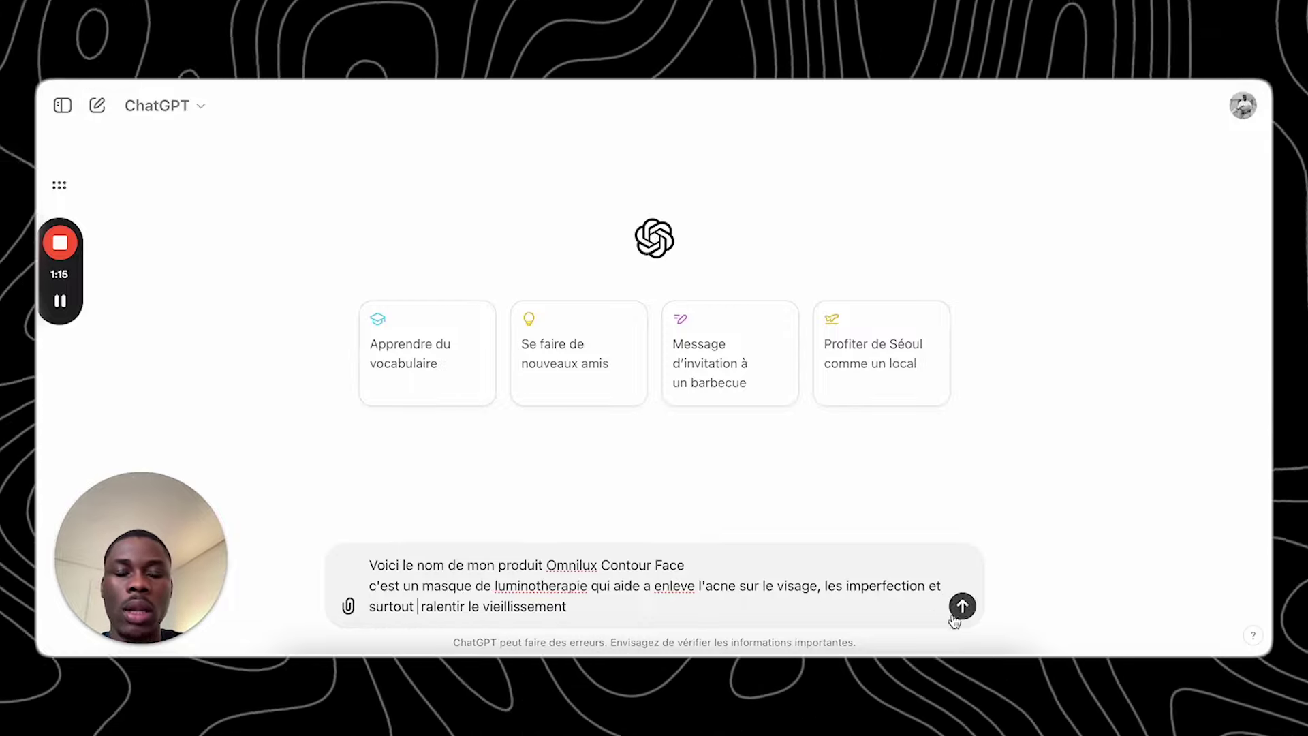
click(763, 615)
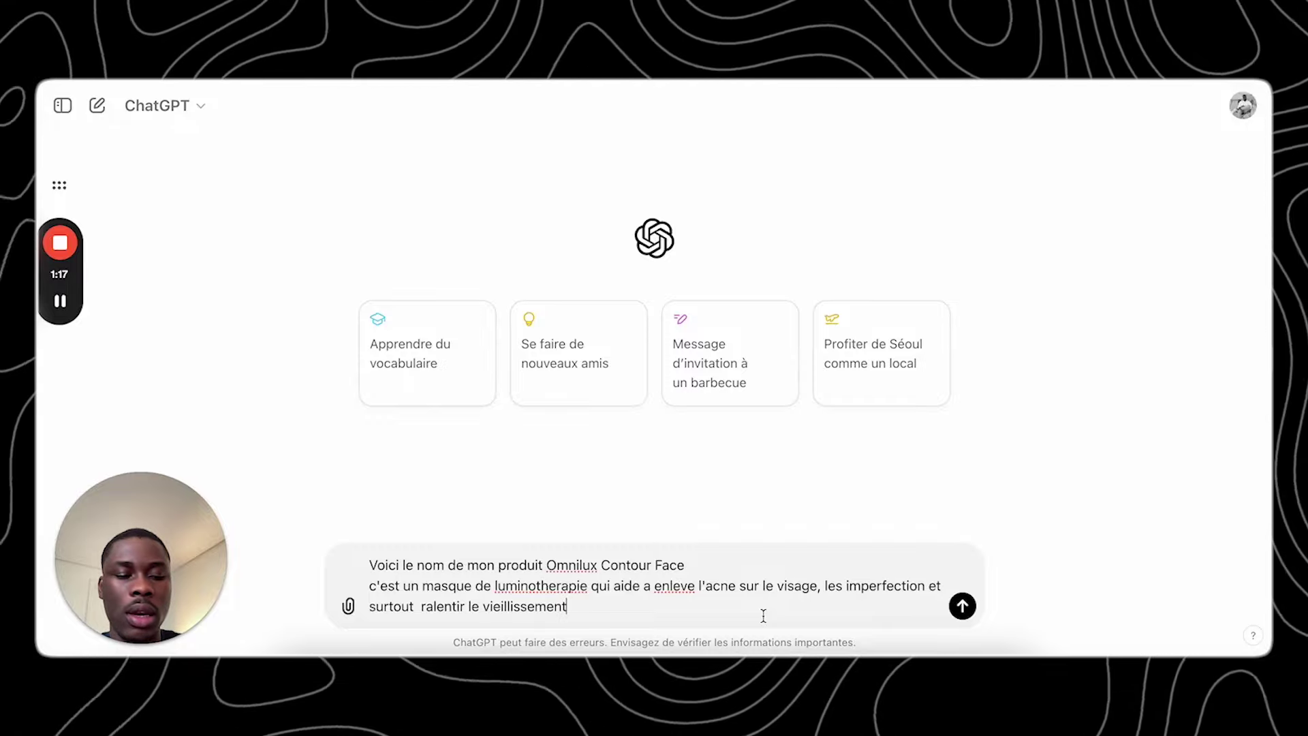
key(Return)
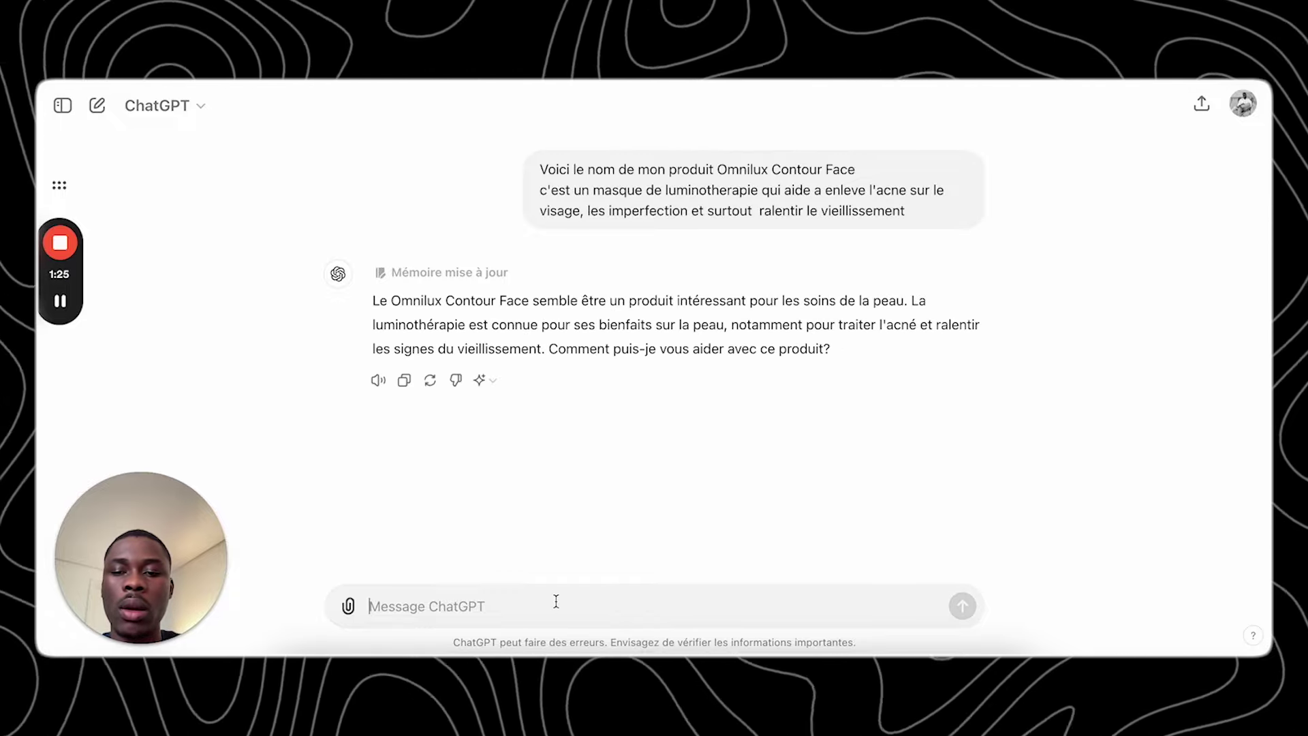
- Send ChatGPT the request "ecrit moi le titre d'un article de presse sur ce produit" and highlight the title it suggests
text(ecrit)
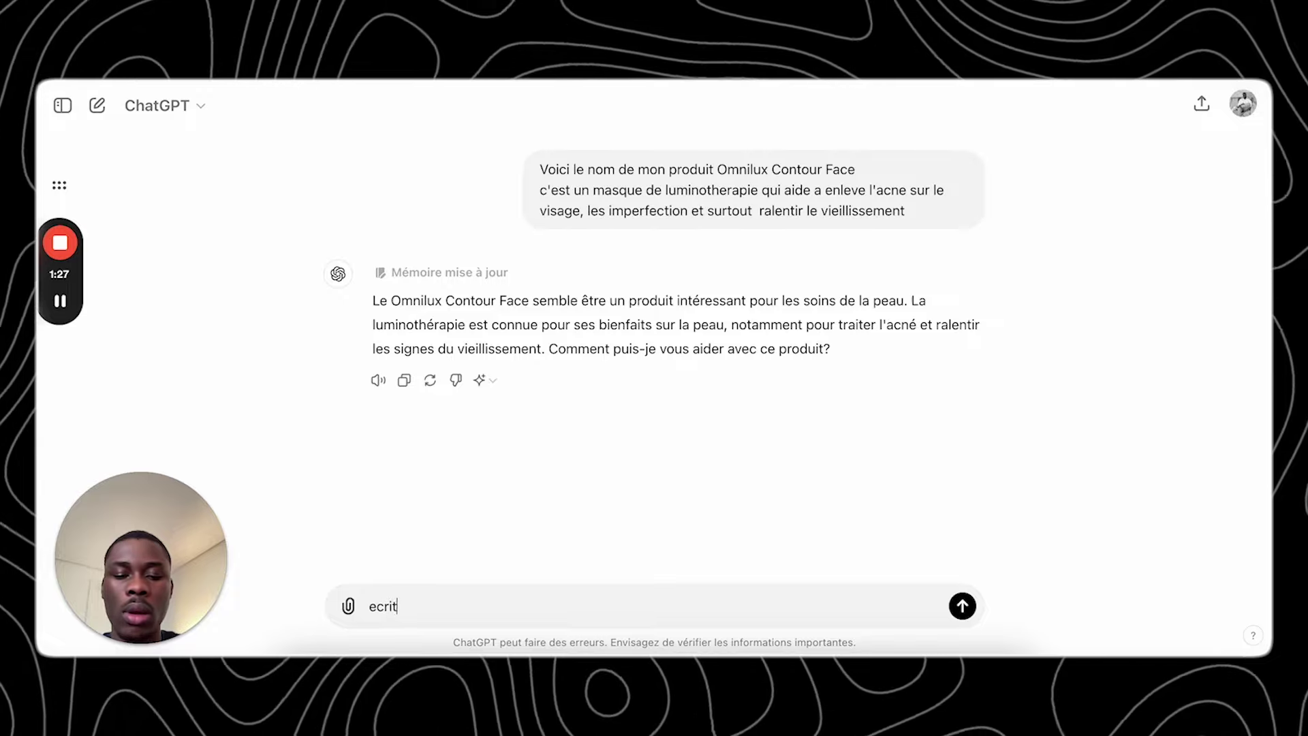
text( moi le )
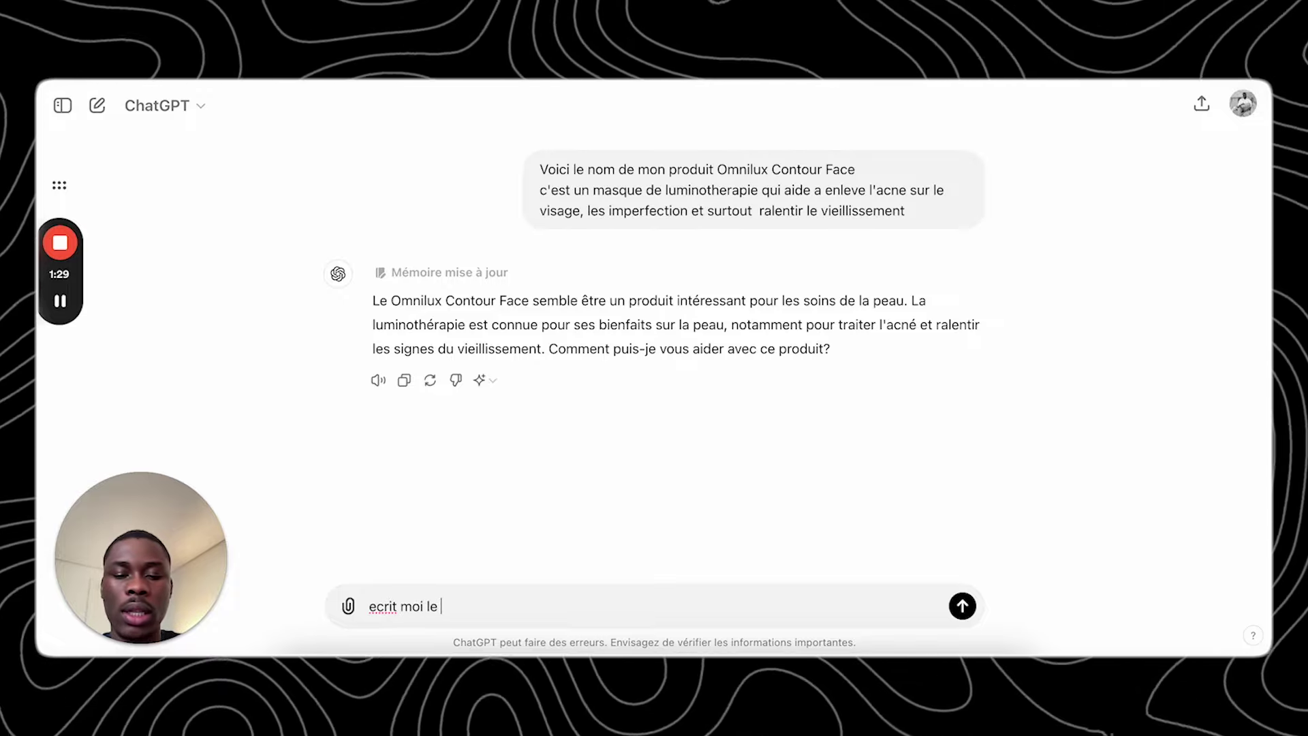
text(titre d)
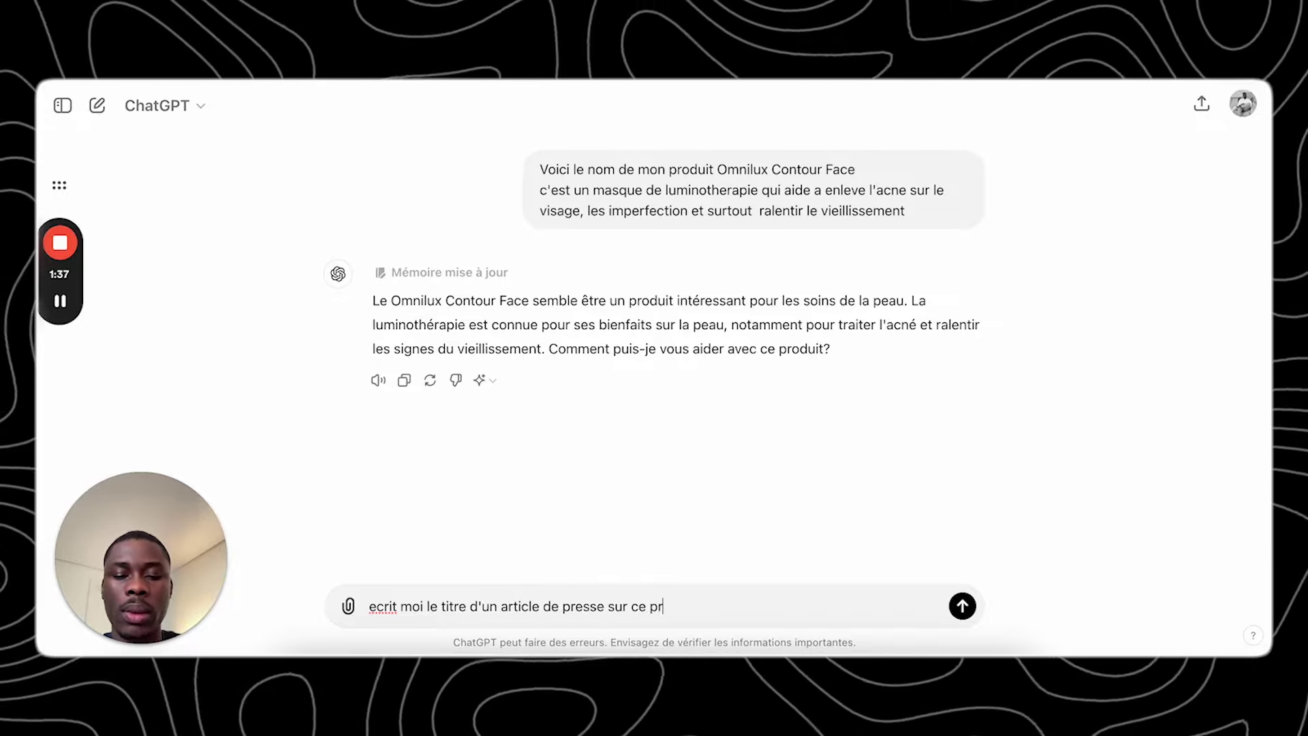
key(Return)
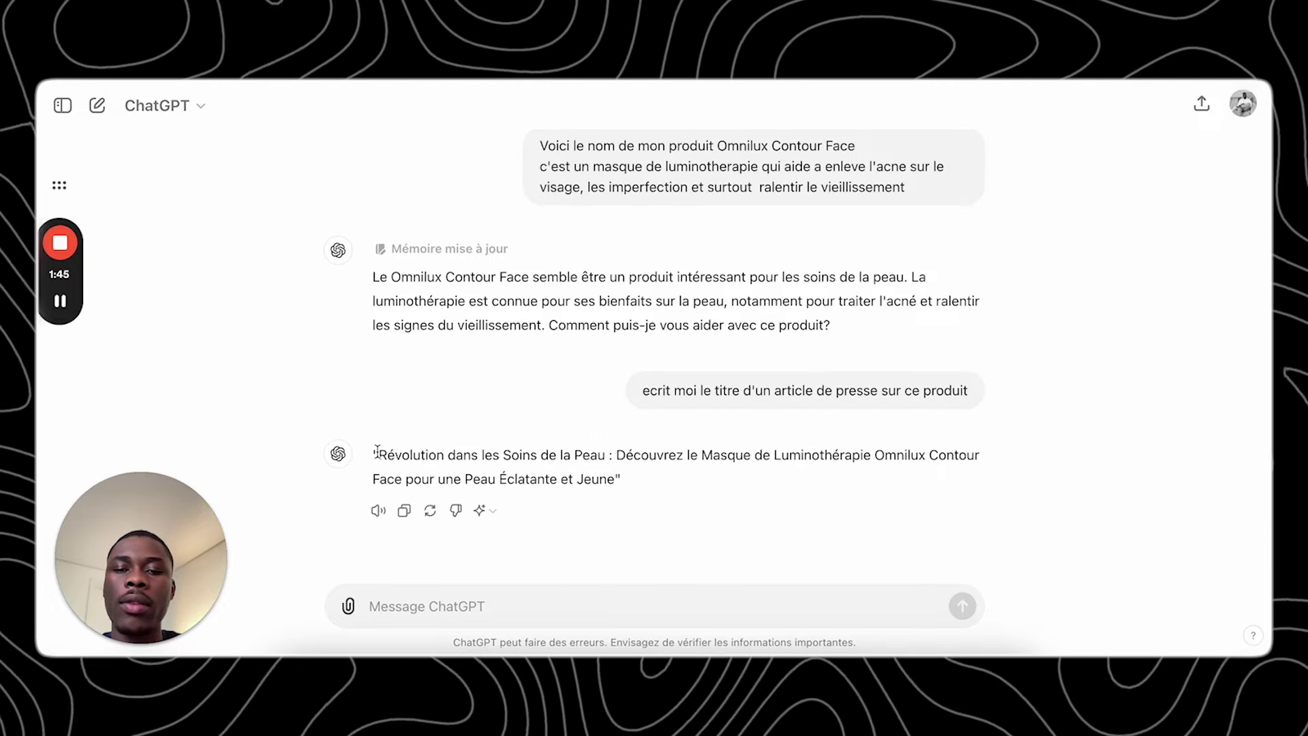
drag(377, 452, 760, 473)
mouse_move(594, 470)
mouse_down()
mouse_move(535, 477)
mouse_move(616, 474)
mouse_up()
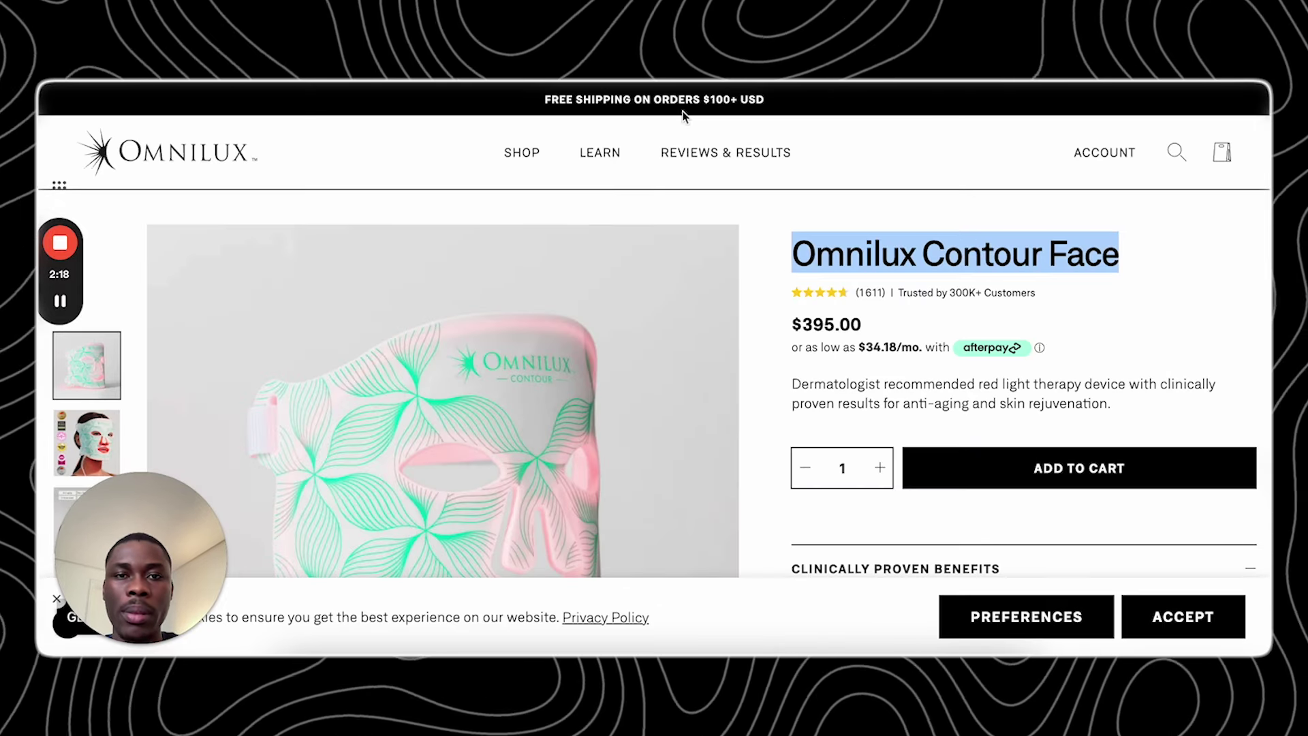
- Return to the Funnelish editor and replace the advertorial headline with "Top 10 des raisons pour laquelle le masque Omnilux"
key(ctrl+Tab)
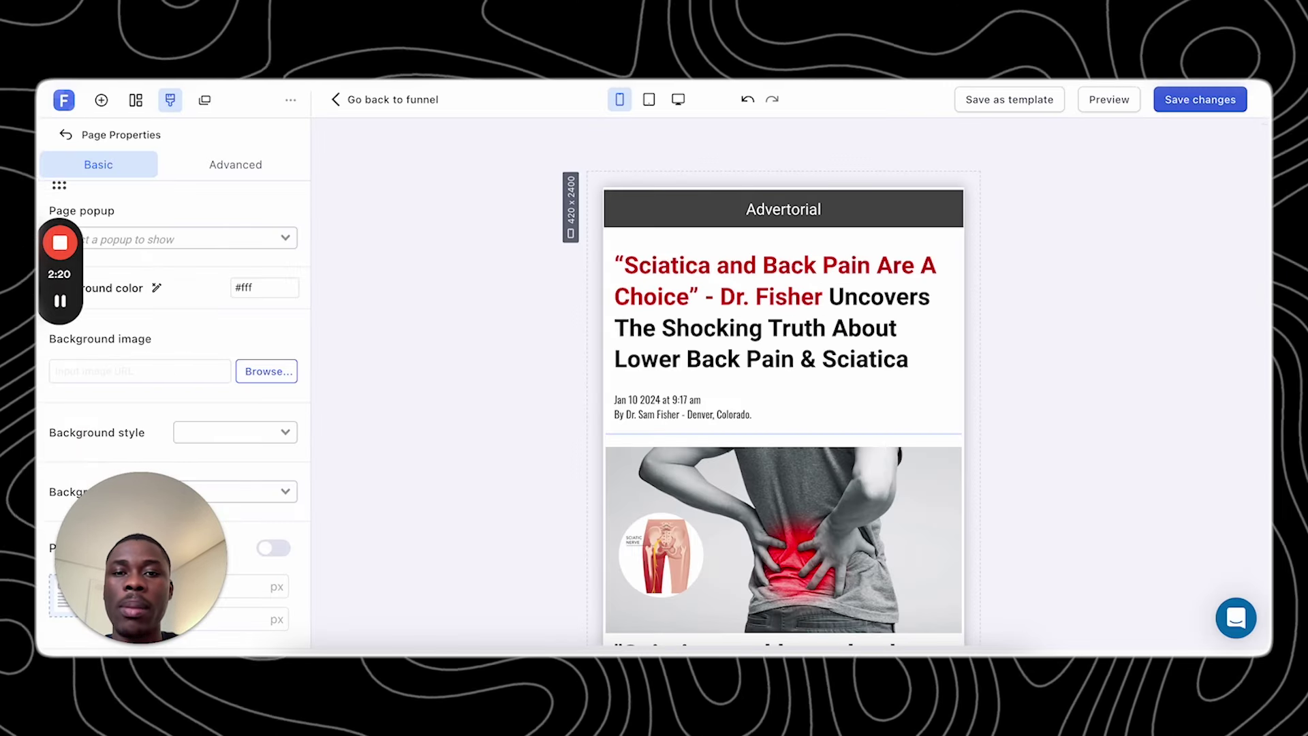
double_click(735, 331)
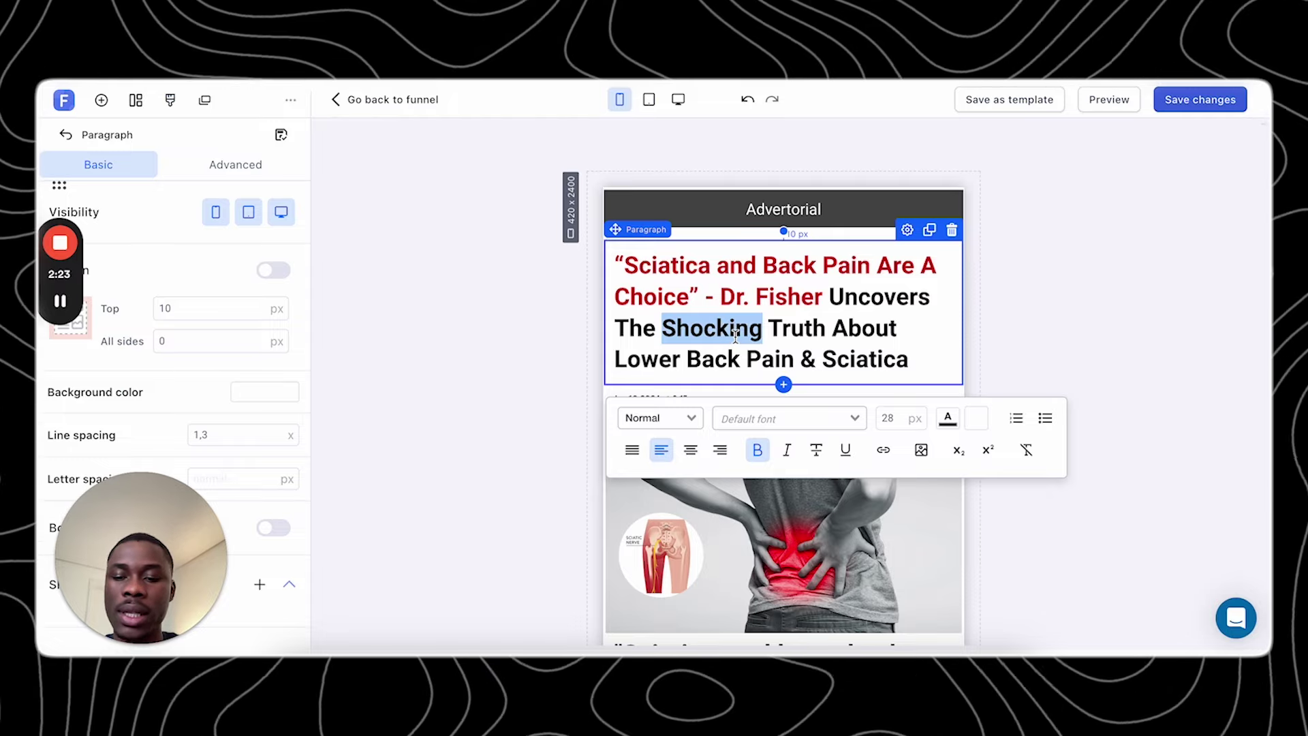
text(Top 10 de)
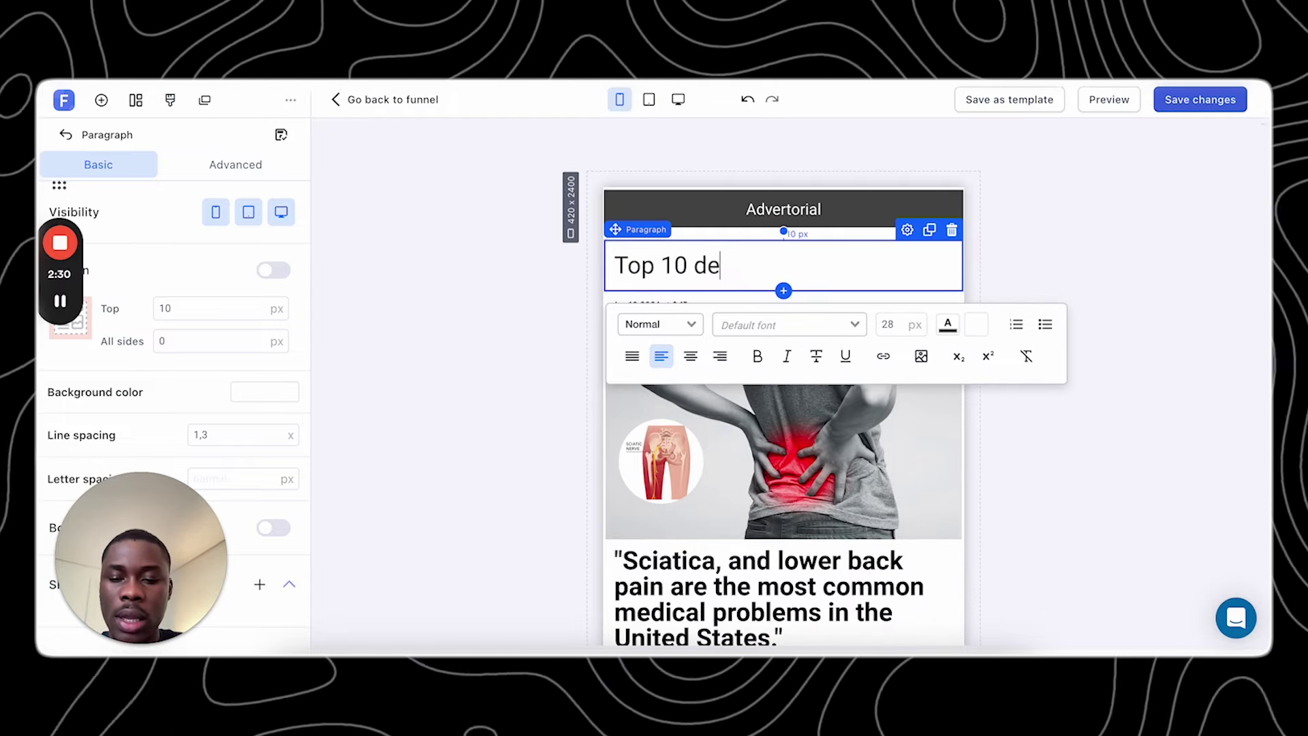
text(s raisons)
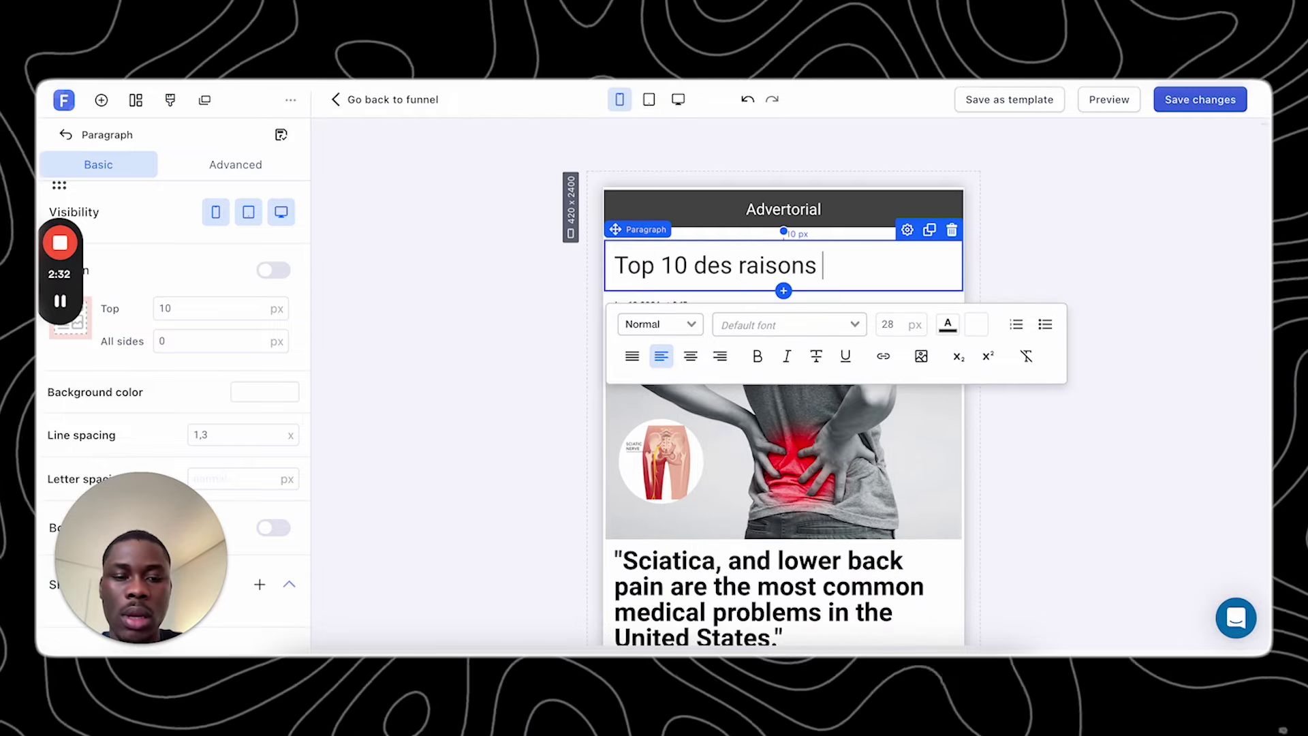
text( pour la)
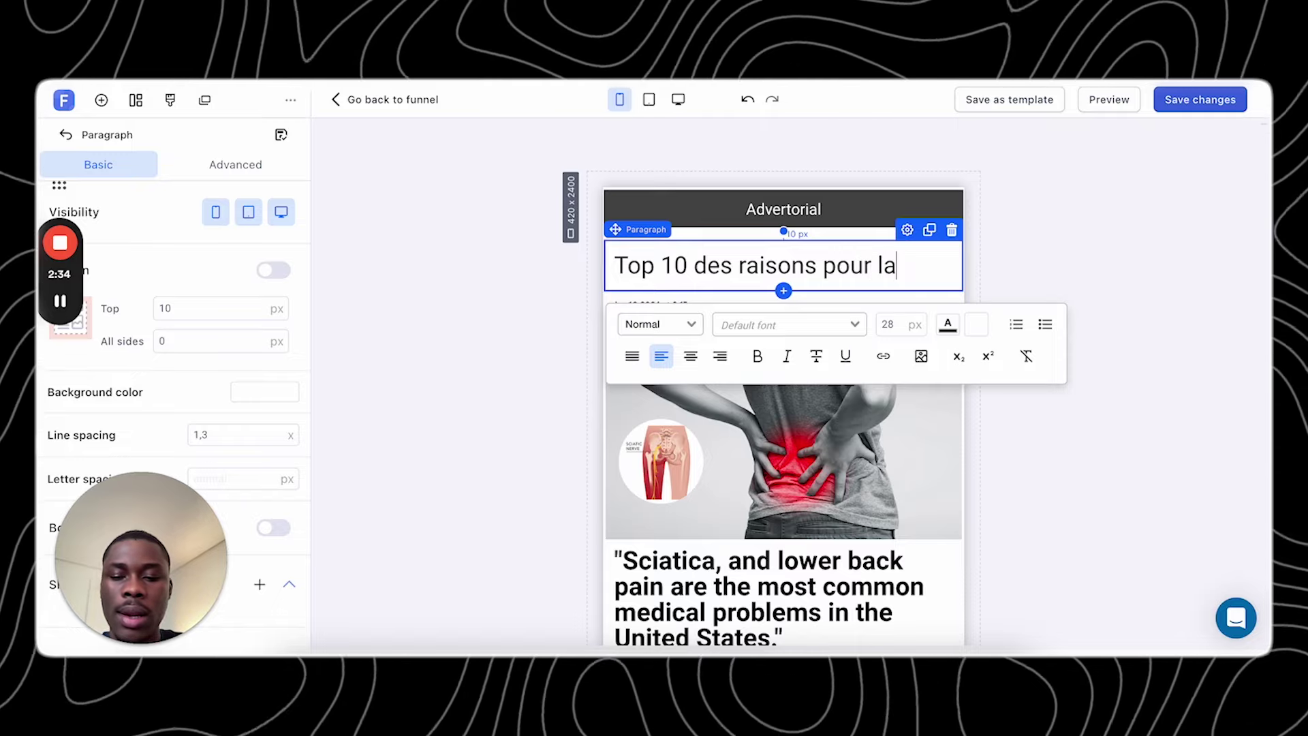
text(quelle le m)
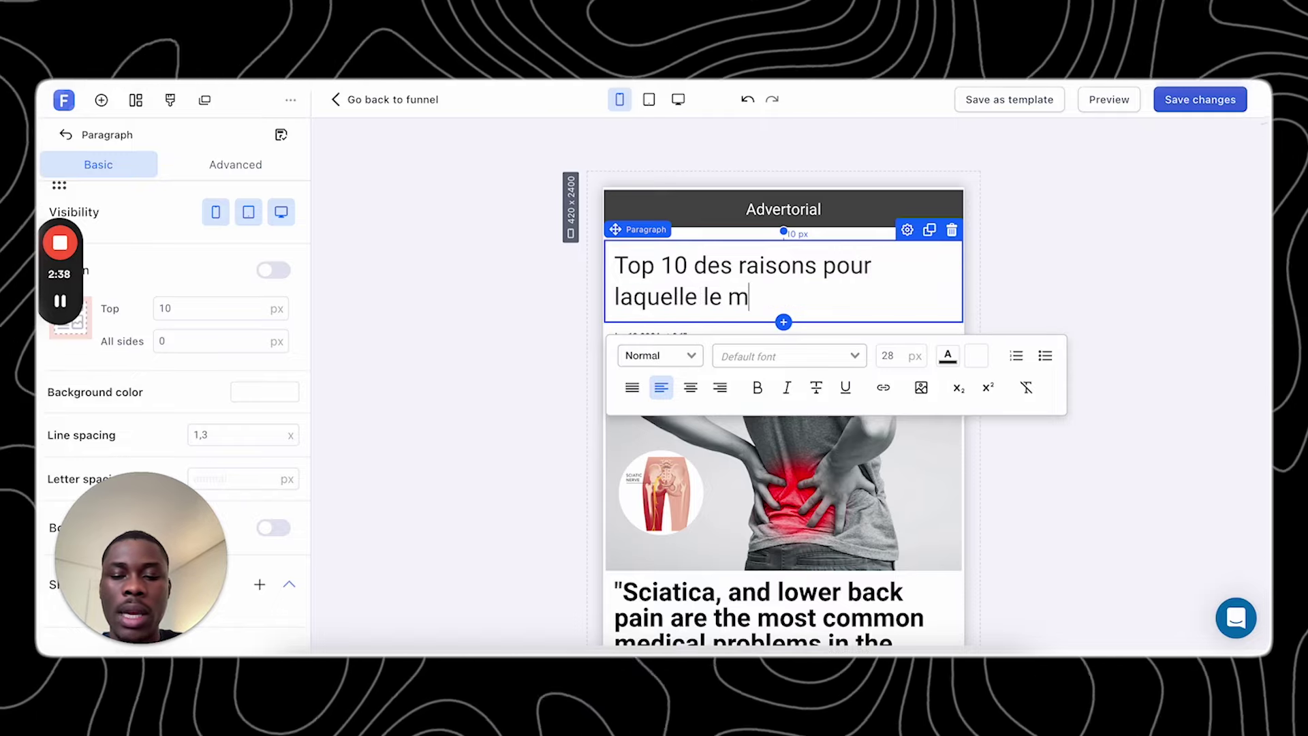
text(asque Omnilux )
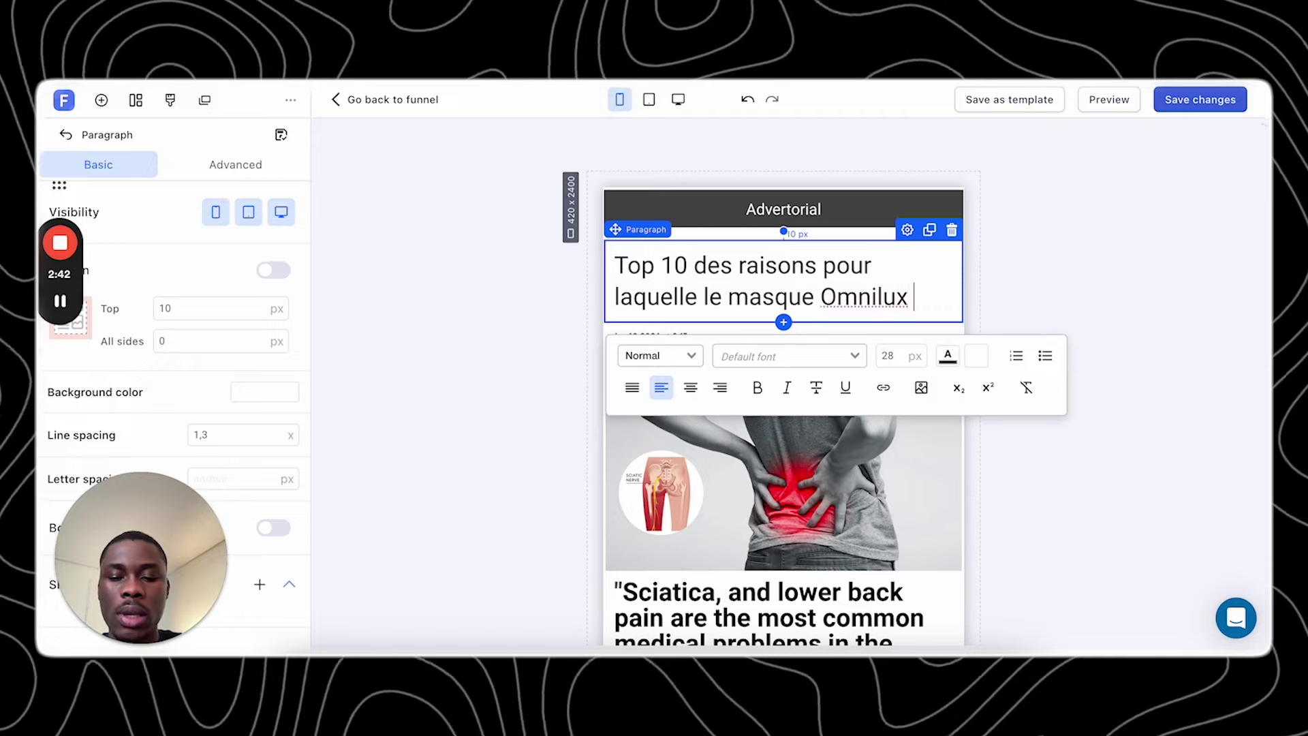
- Complete the headline with "est le meilleur pour avoir un teint rajeuni"
text(est le )
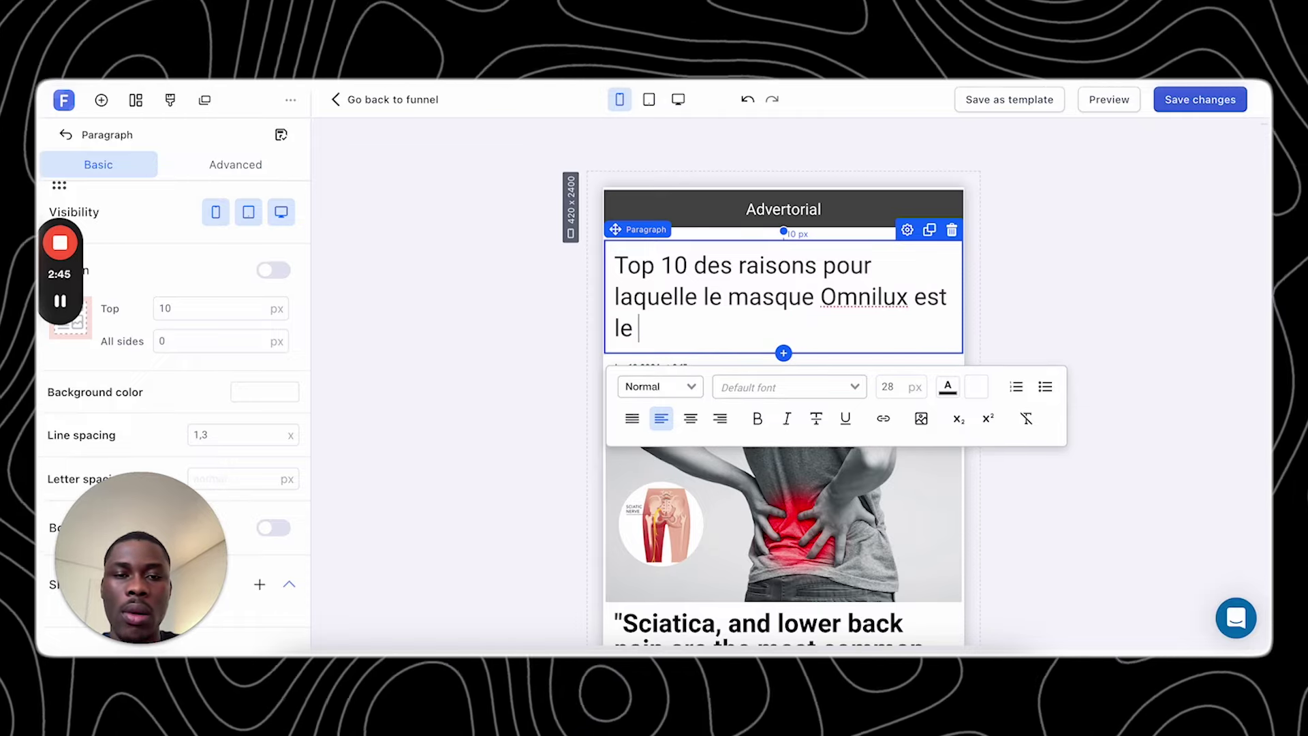
text(meilleur )
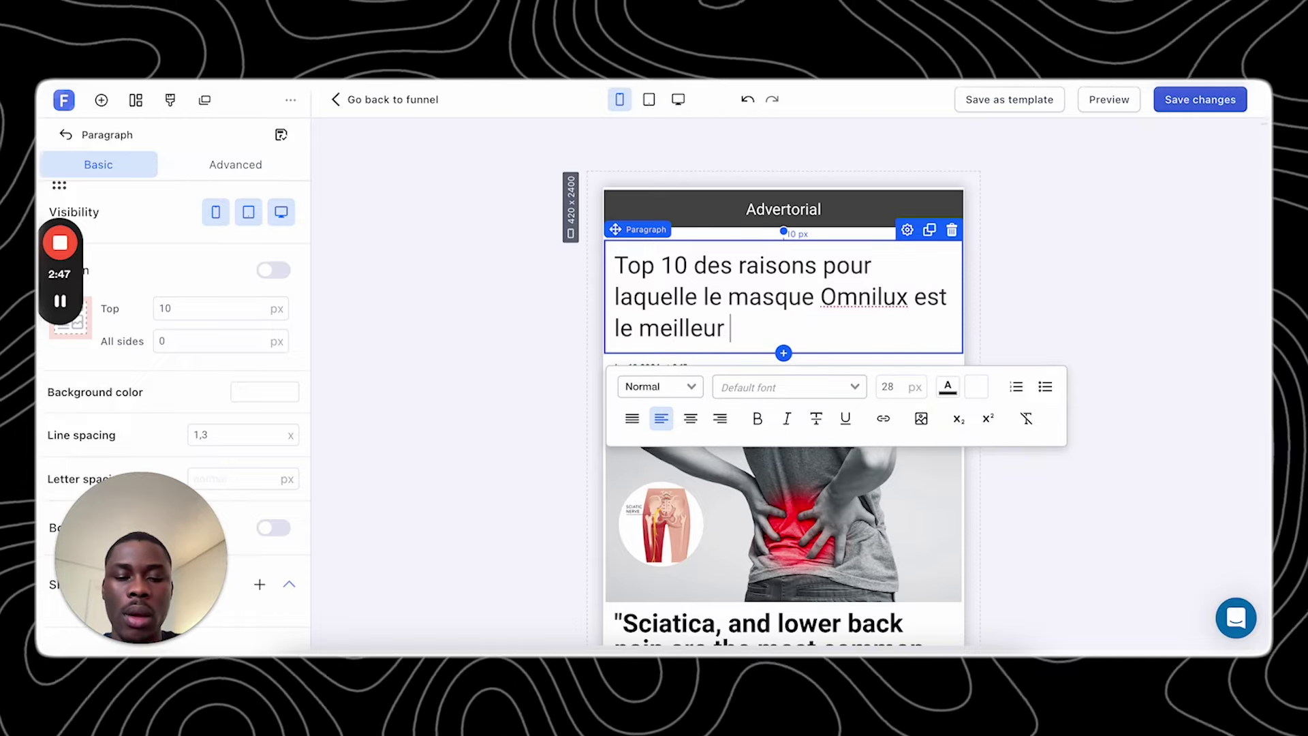
text(pour avo)
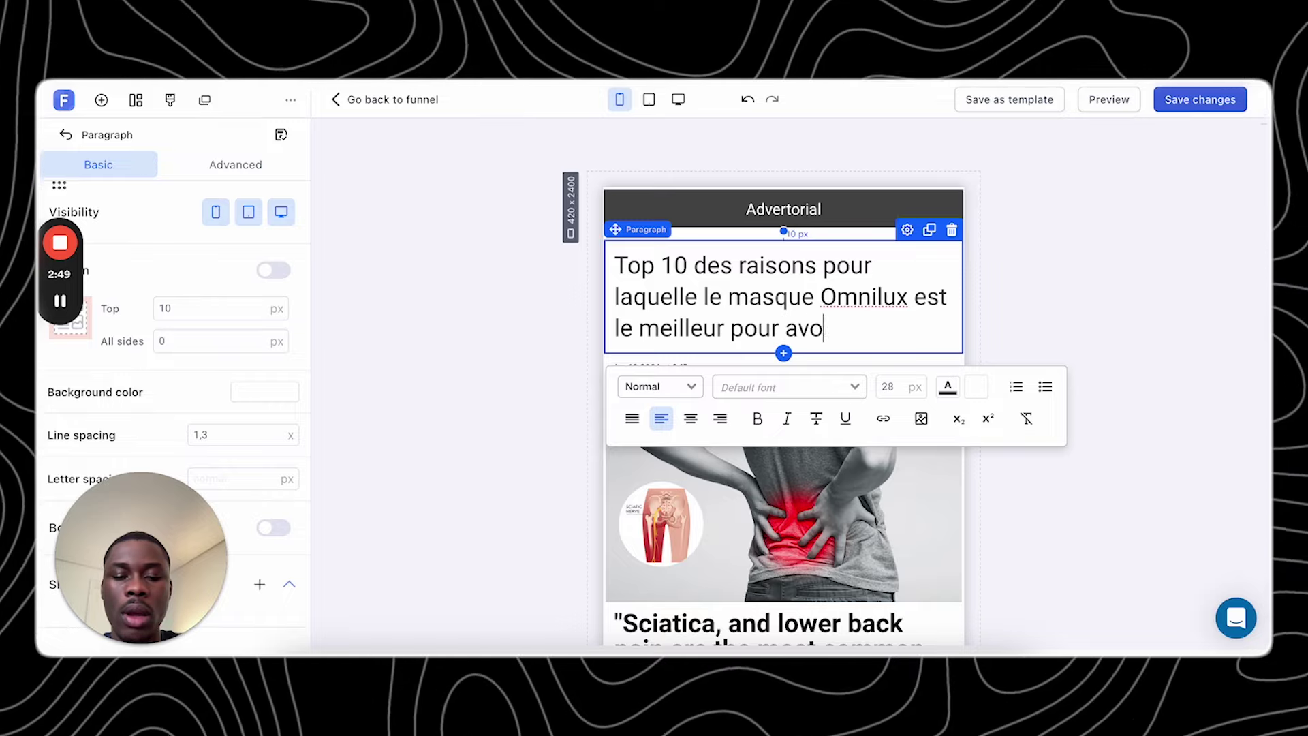
text(ir un te)
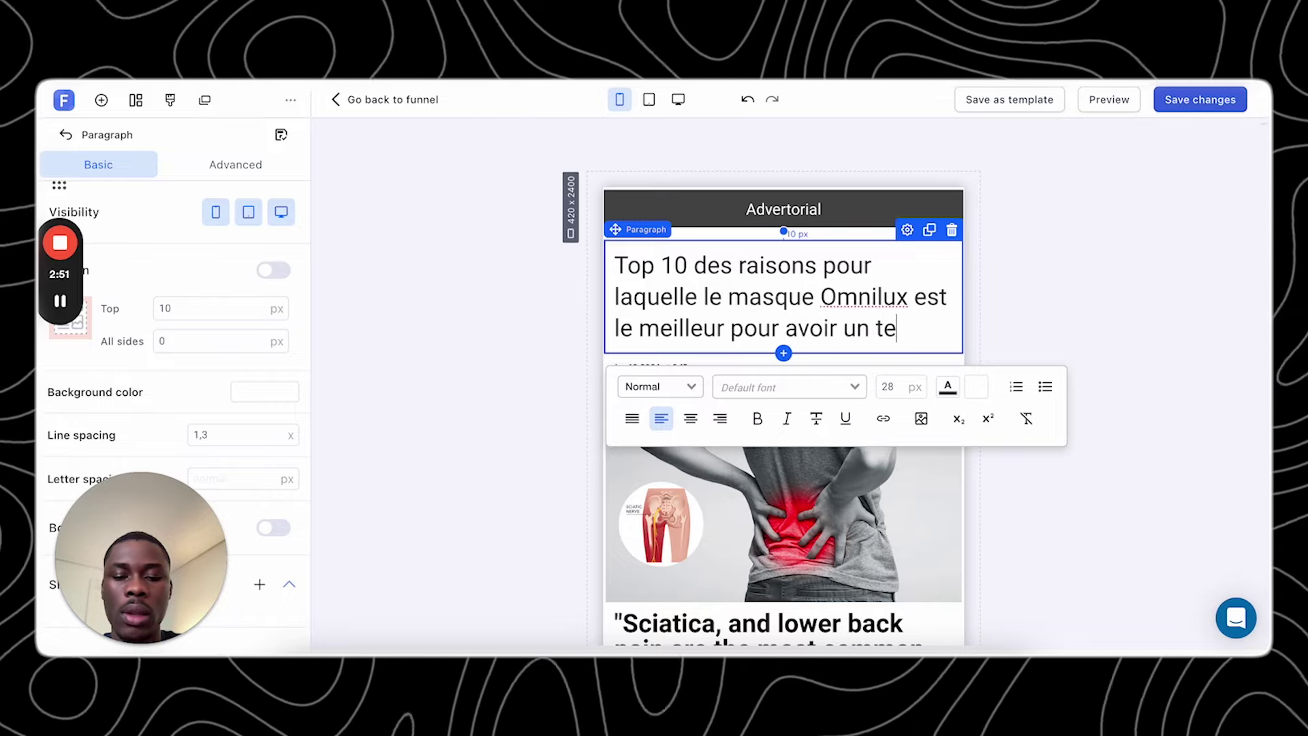
text(int raje)
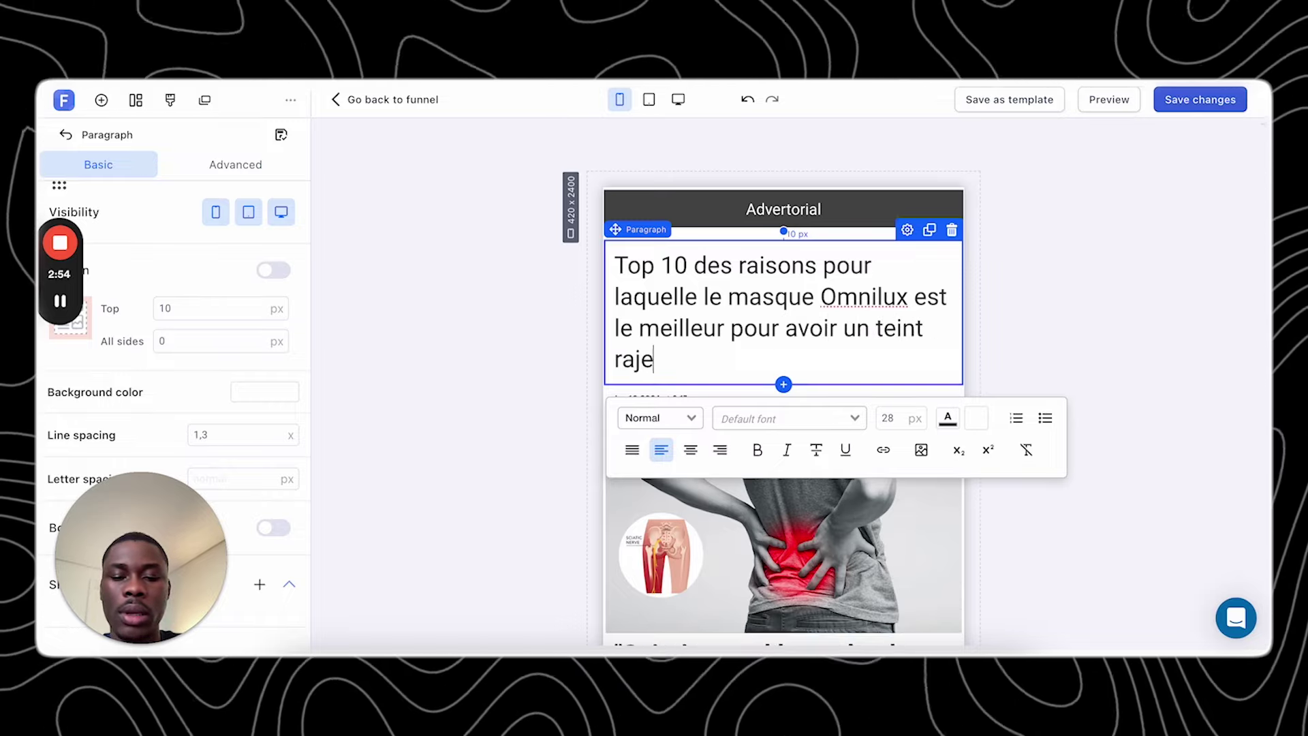
text(uni)
- Copy the whole headline and send it to ChatGPT with the request "corrige moi l'ortographe de ce texte:"
key(ctrl+a)
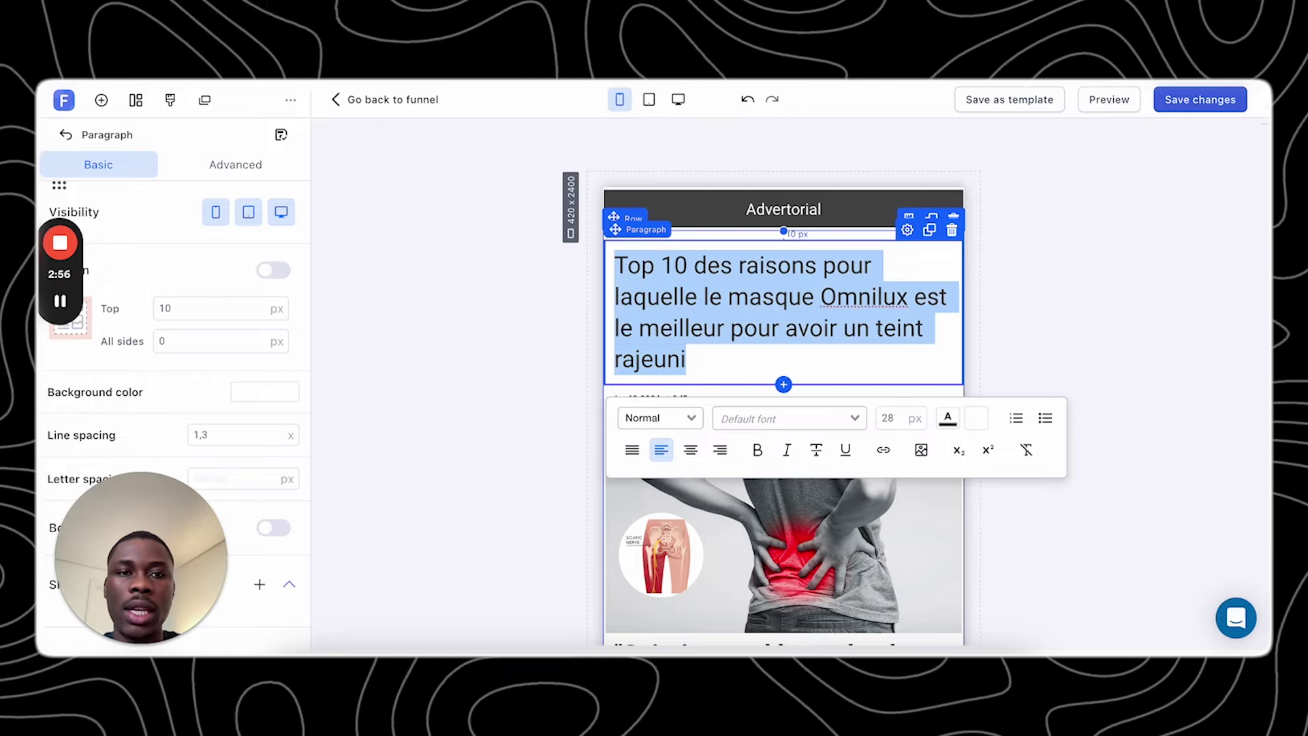
key(super+Tab)
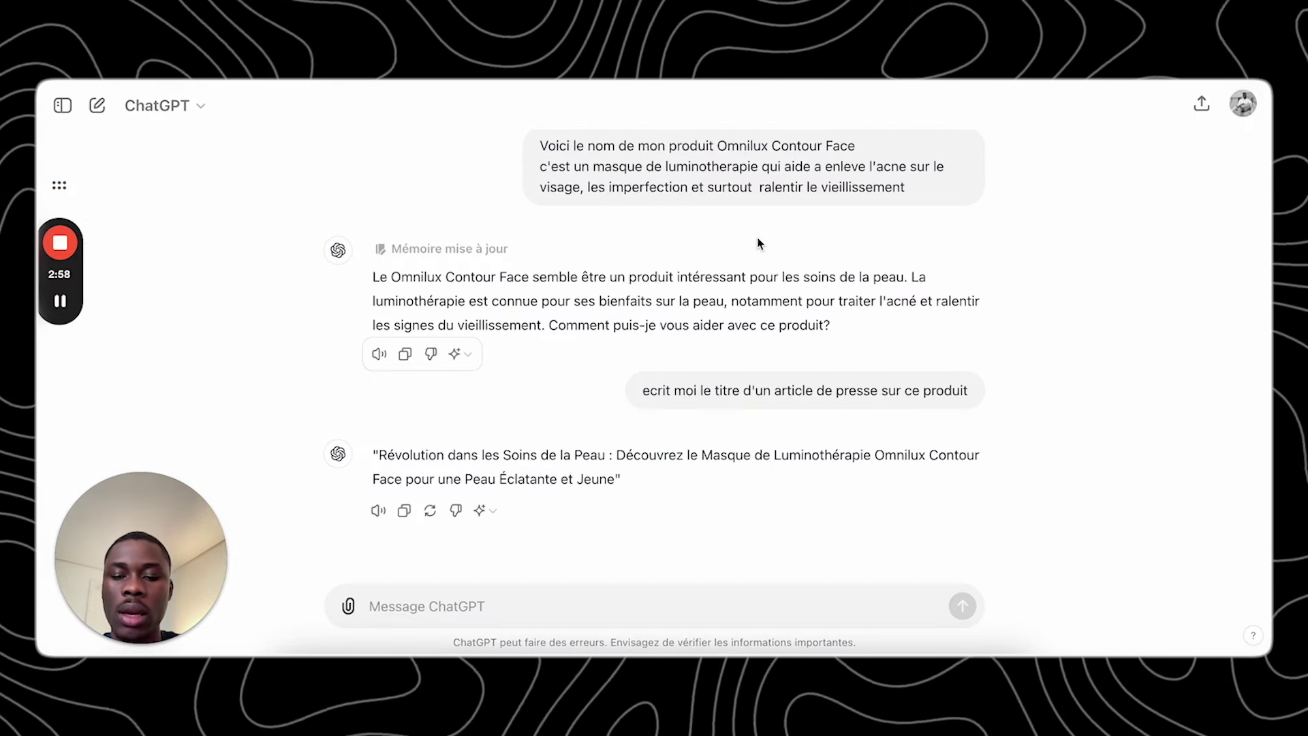
text(corrige moi l'or)
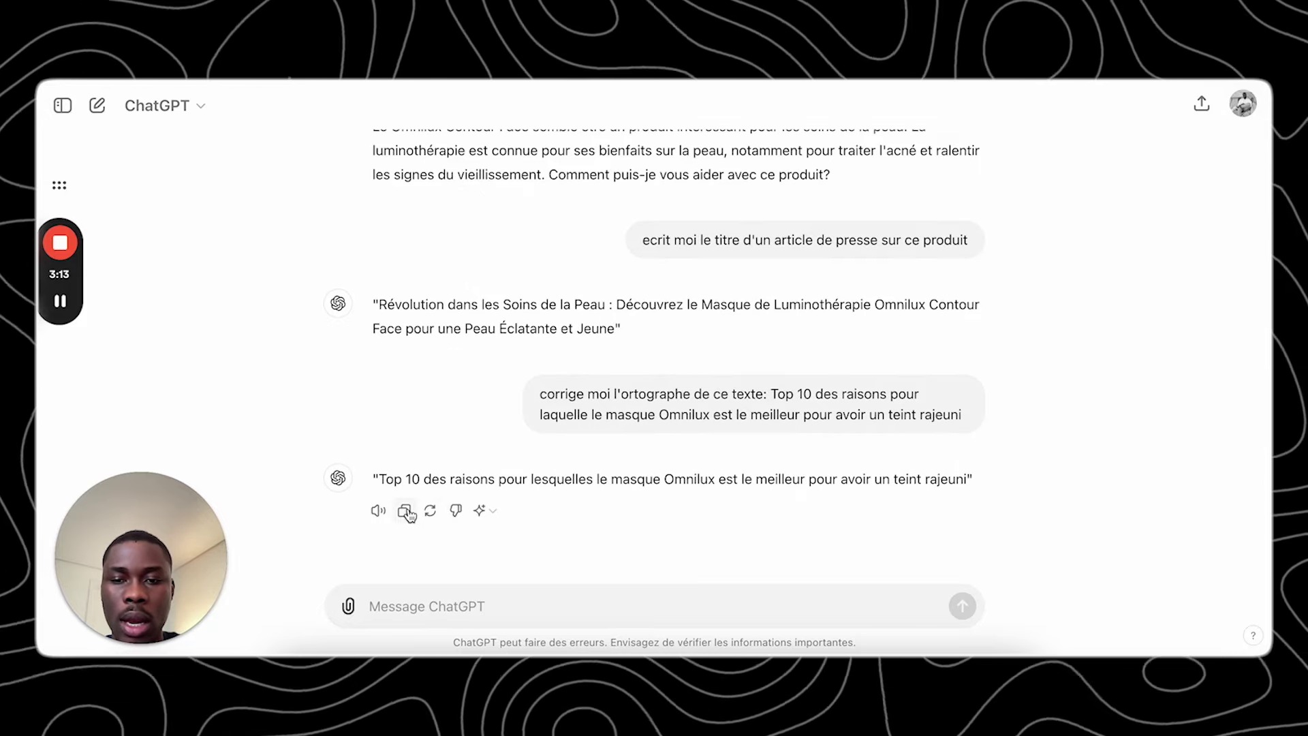
- Replace the Funnelish headline with ChatGPT's corrected version, remove its quotation marks and end it with a period
click(401, 510)
key(super+Tab)
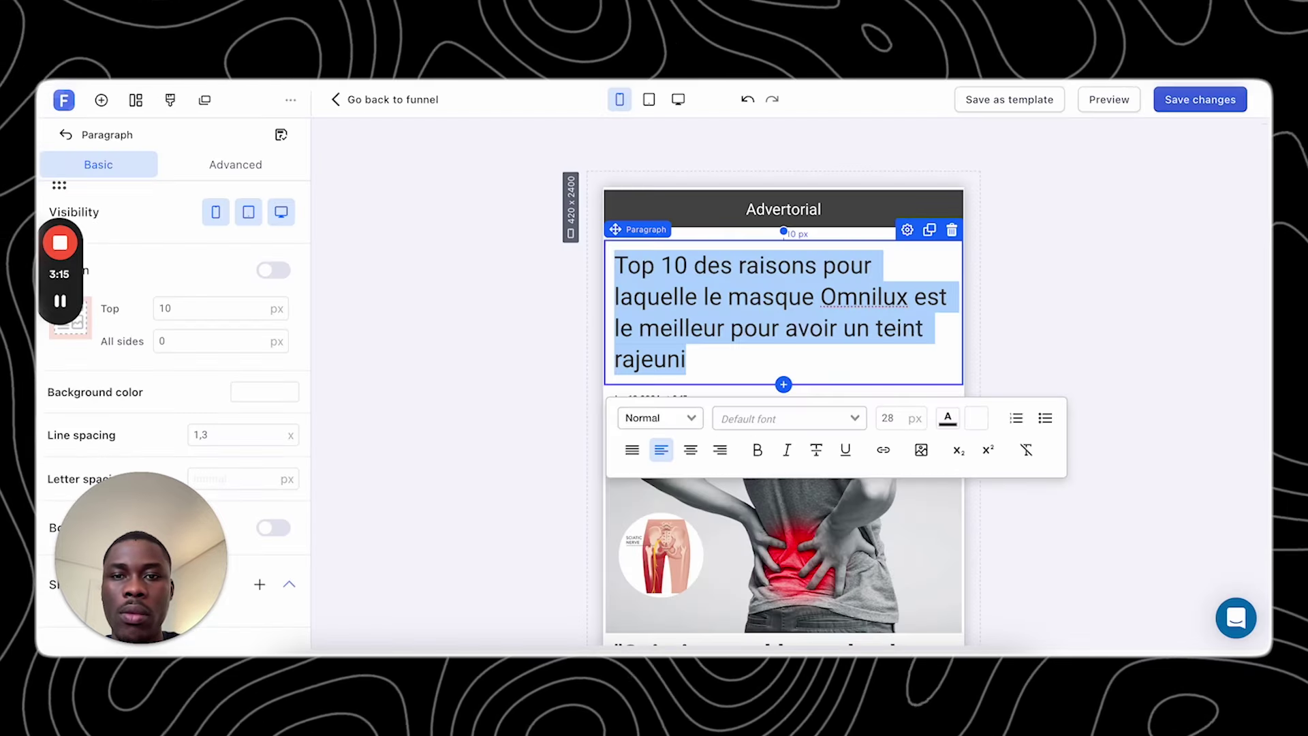
key(ctrl+v)
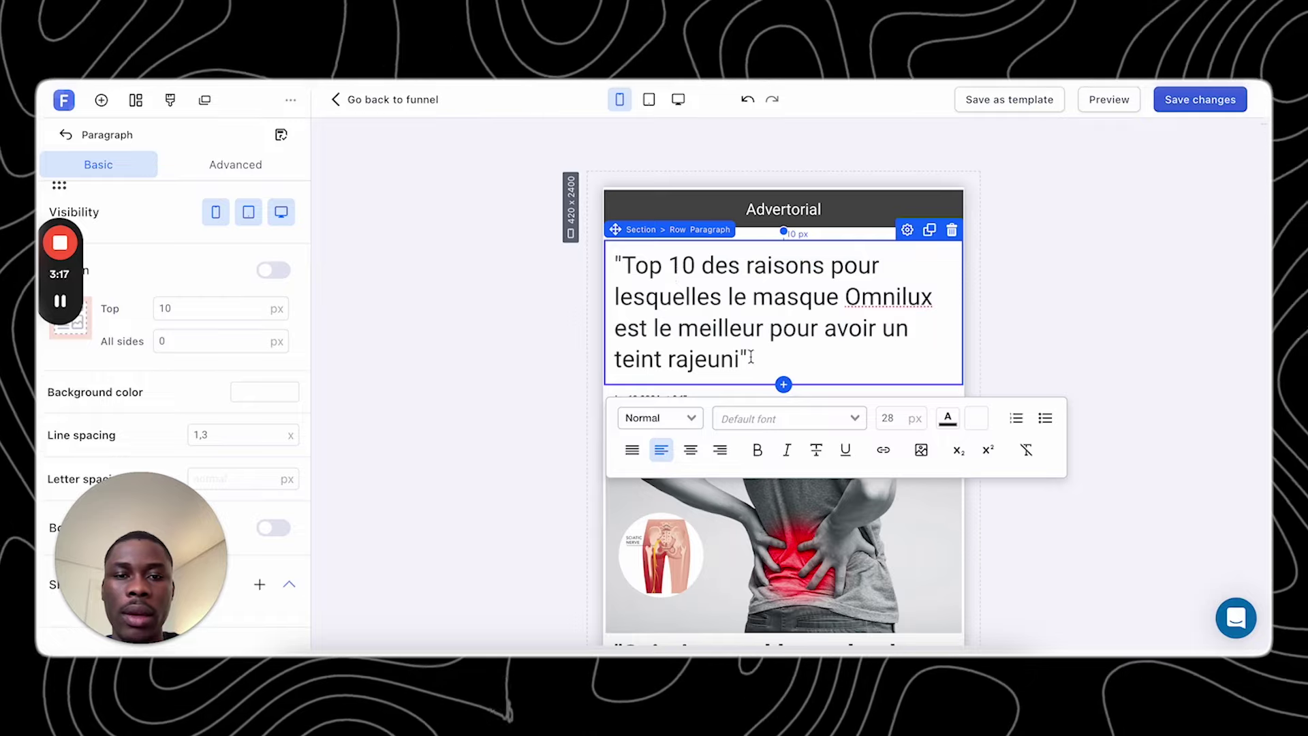
key(BackSpace)
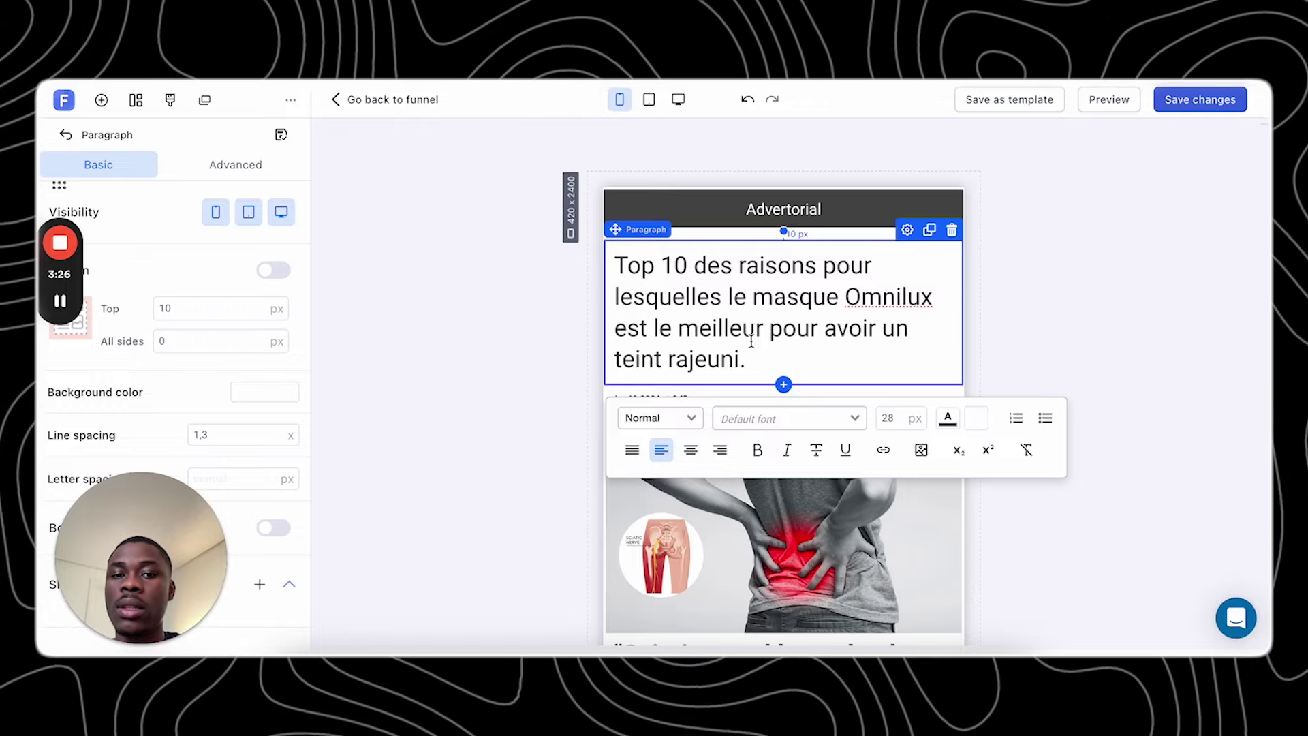
- Make the entire headline bold
drag(747, 360, 604, 272)
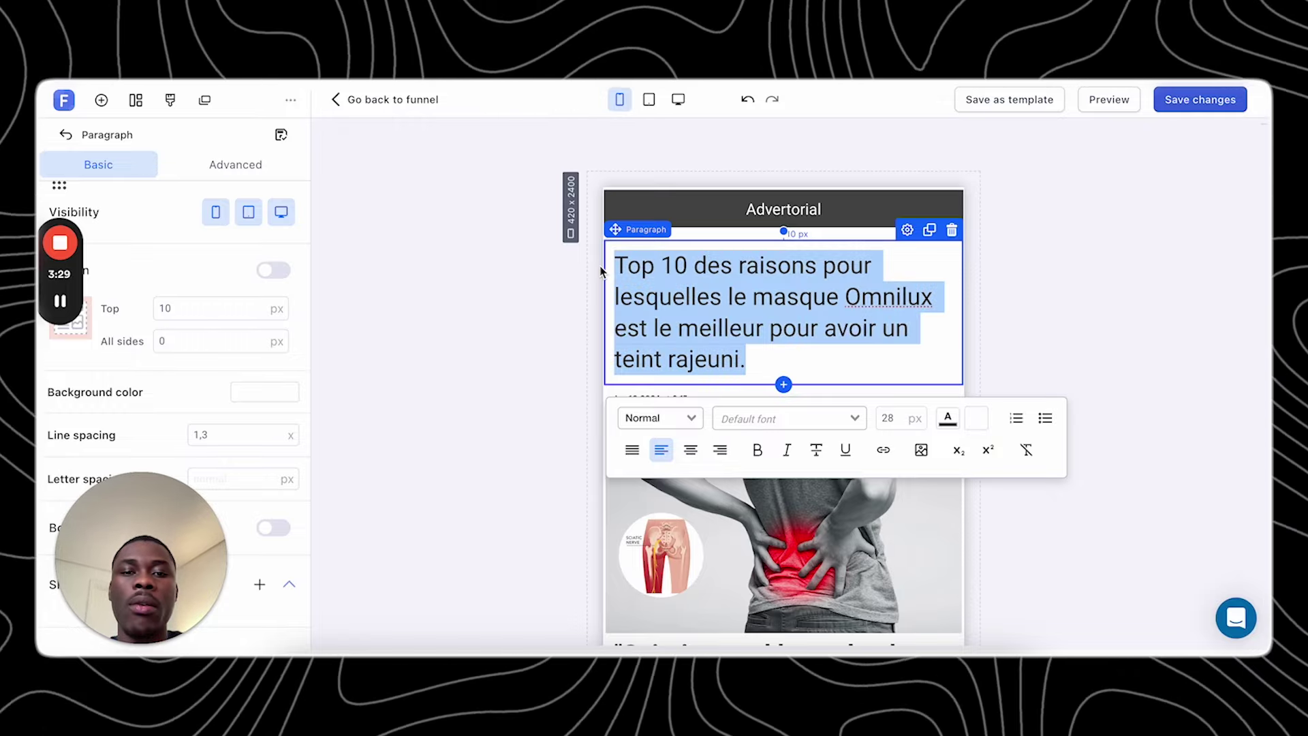
click(758, 450)
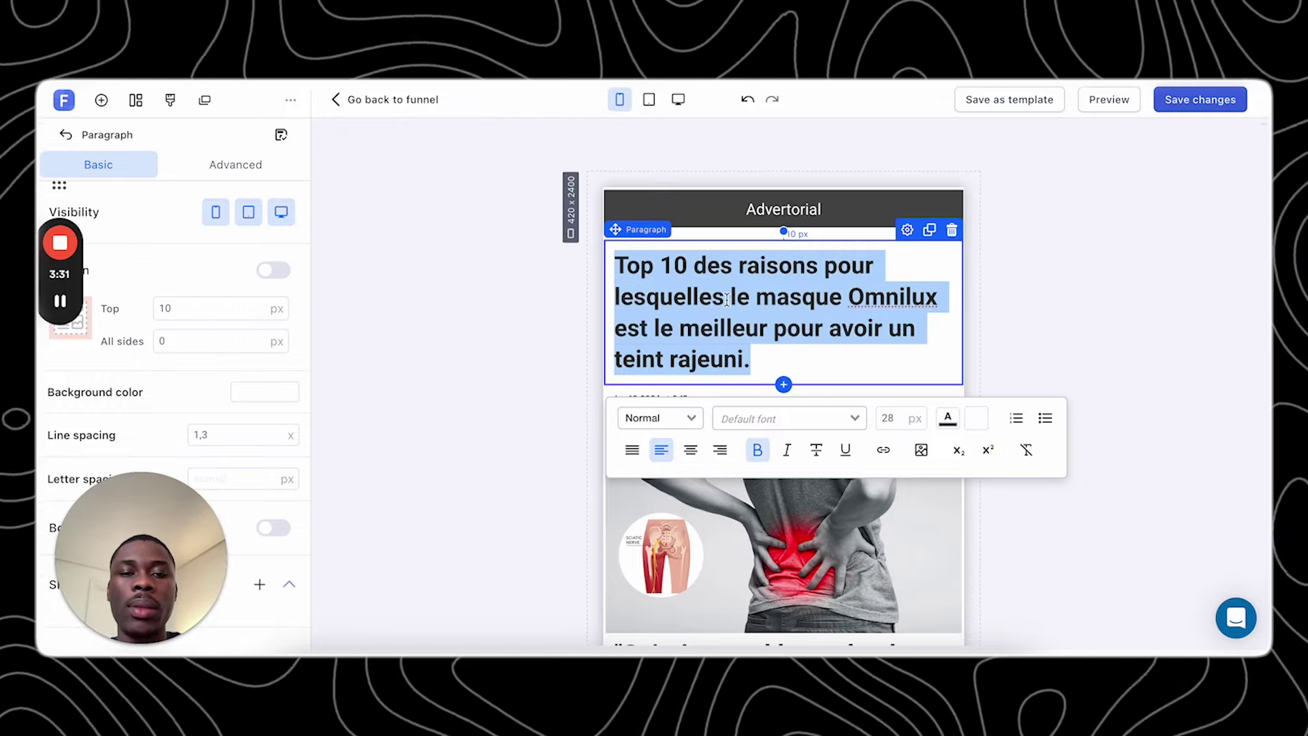
click(726, 300)
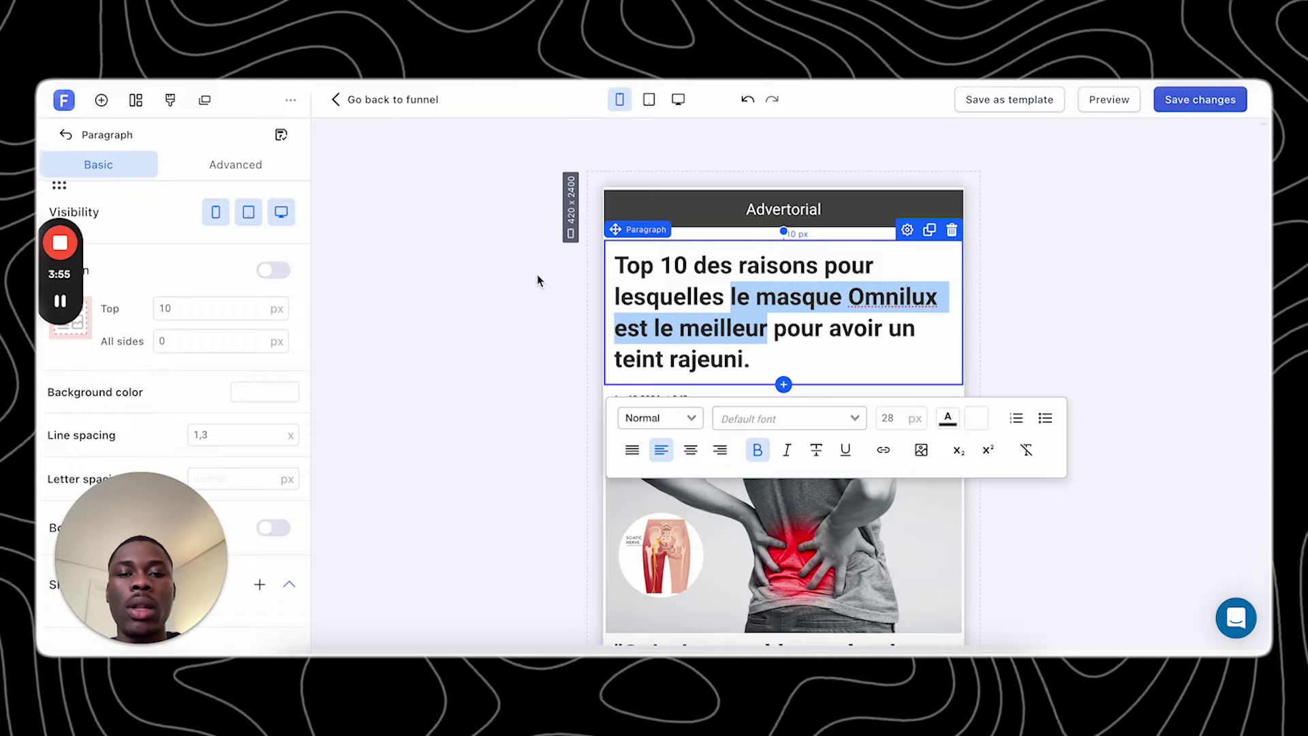
click(631, 295)
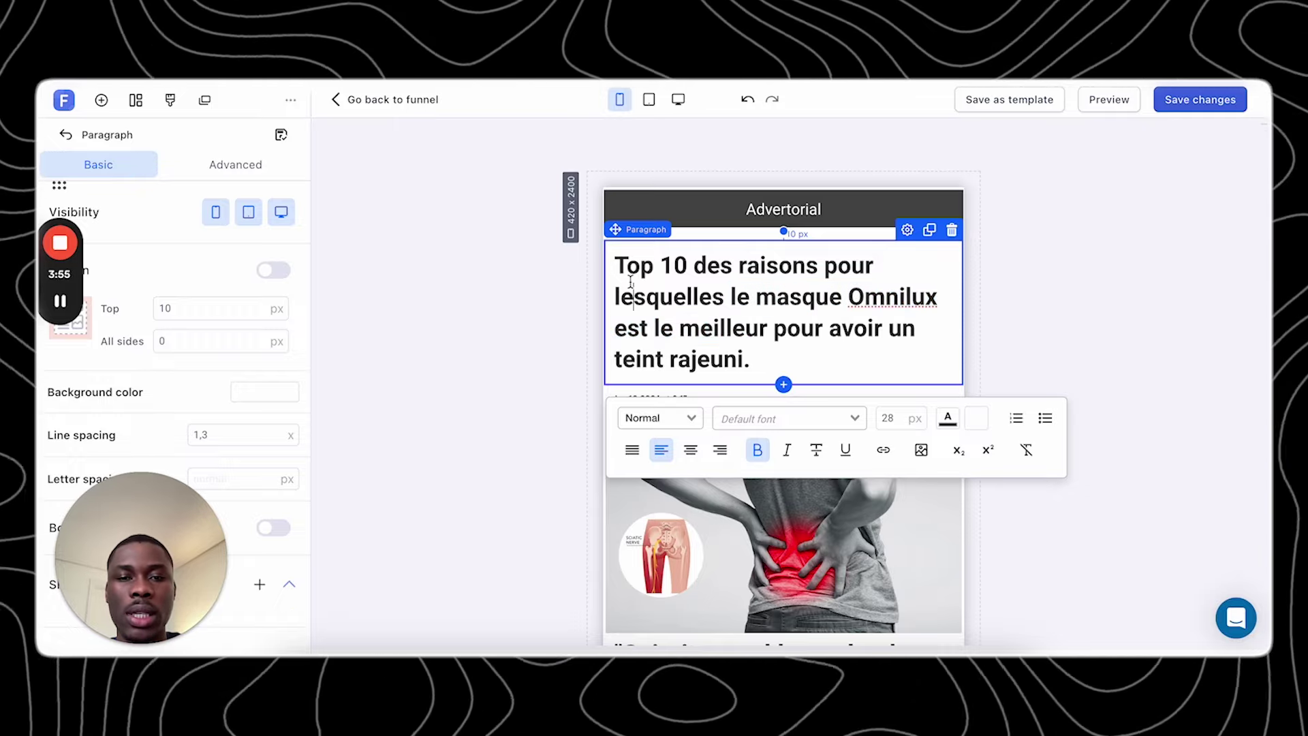
- Color the headline phrases "Top 10 des raisons" and "teint rajeuni" dark red
drag(616, 265, 817, 266)
click(946, 419)
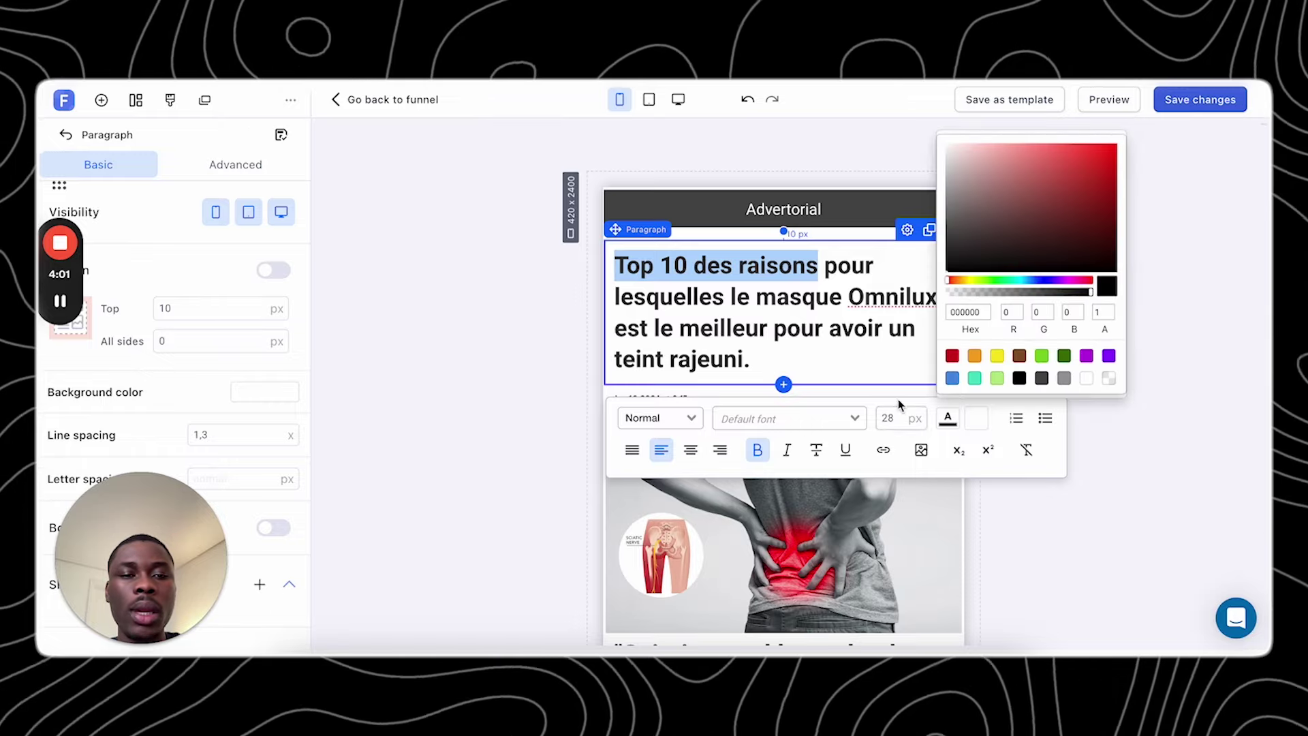
click(952, 355)
click(829, 327)
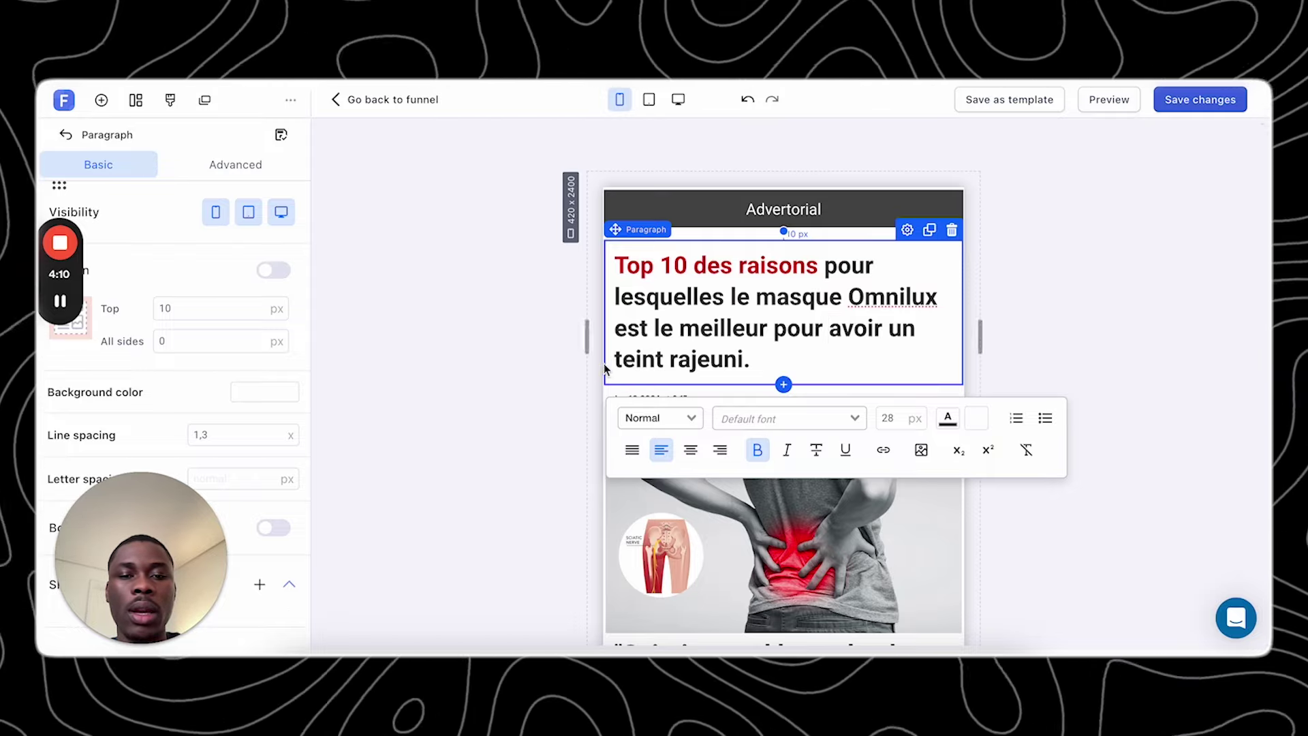
drag(617, 359, 749, 361)
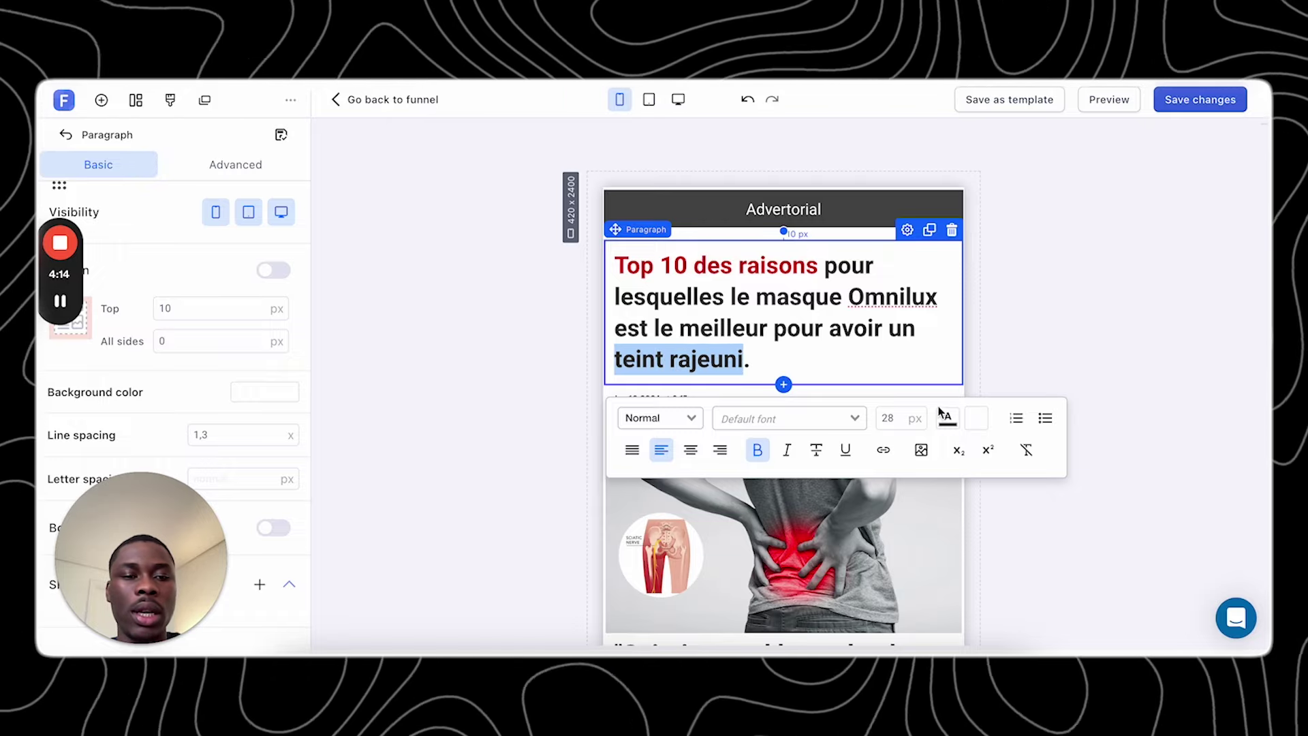
click(947, 418)
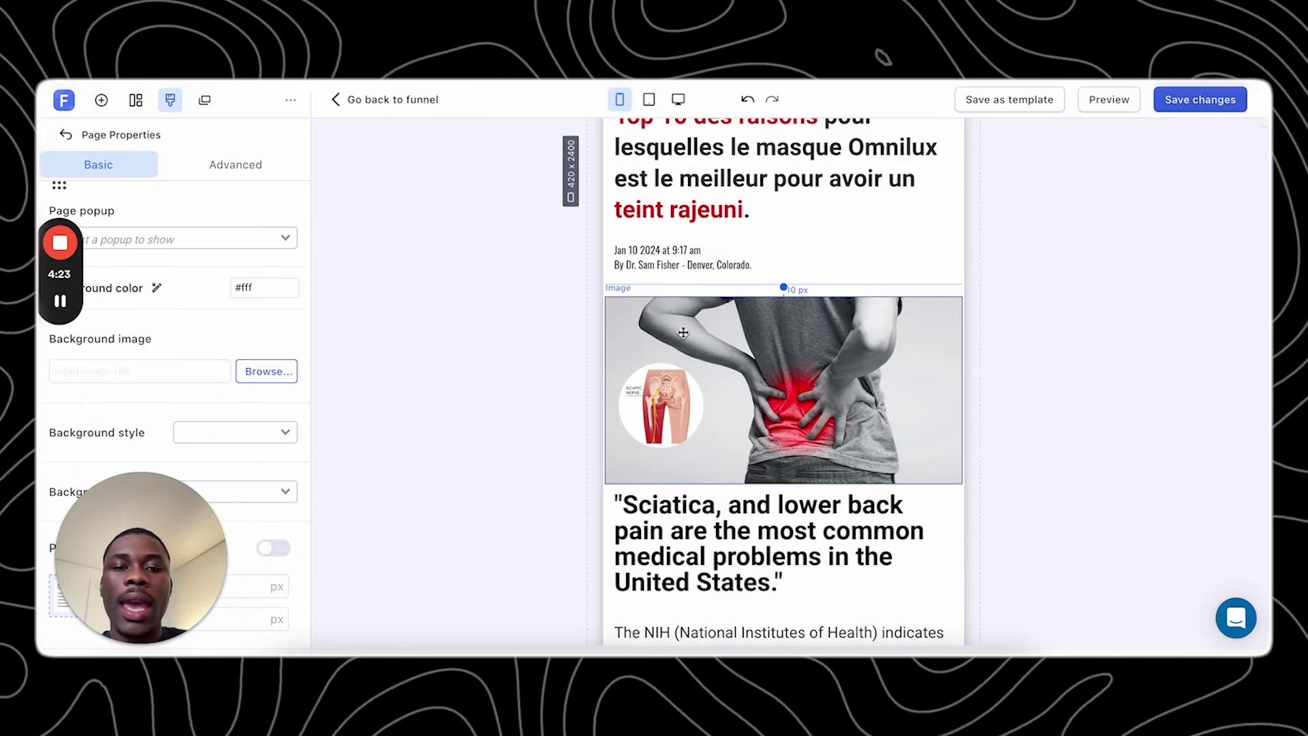
- Adapt the byline to French: begin it with "Par Dr.", change the author's first name and set the location to "Paris, France"
click(661, 251)
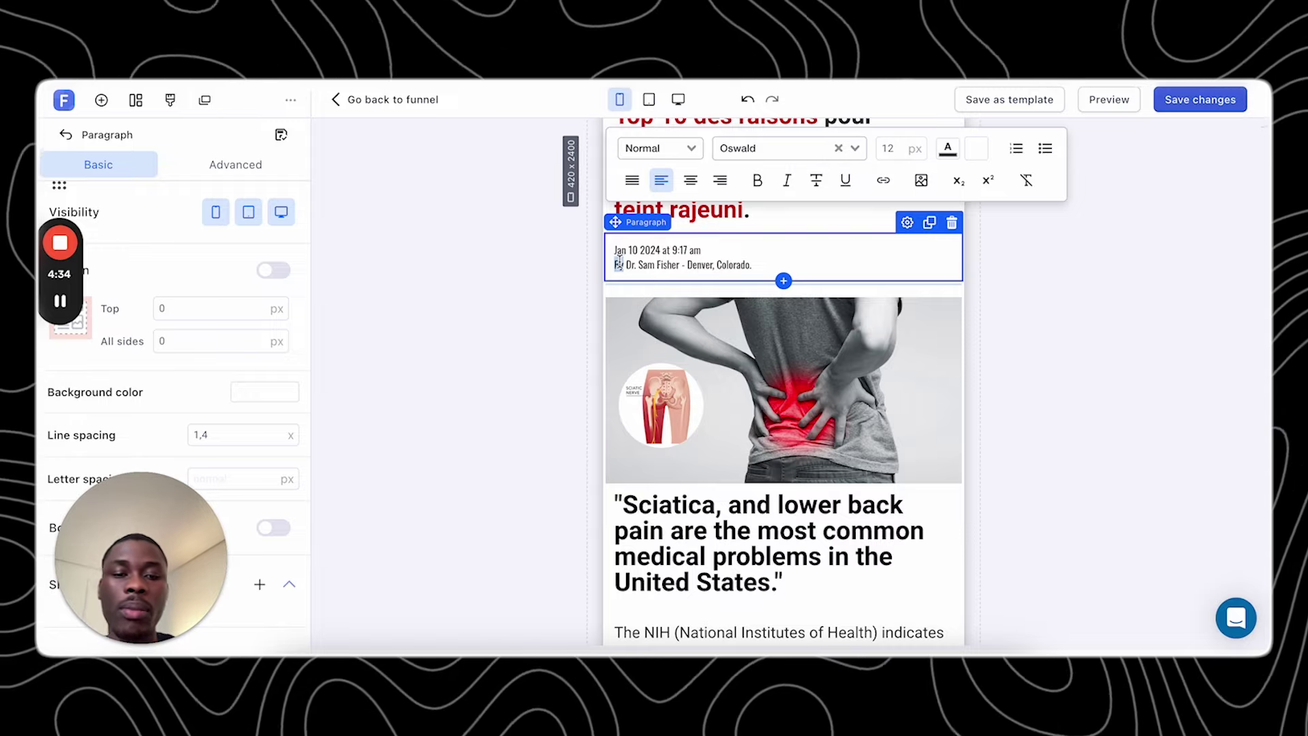
text(Par Dr. )
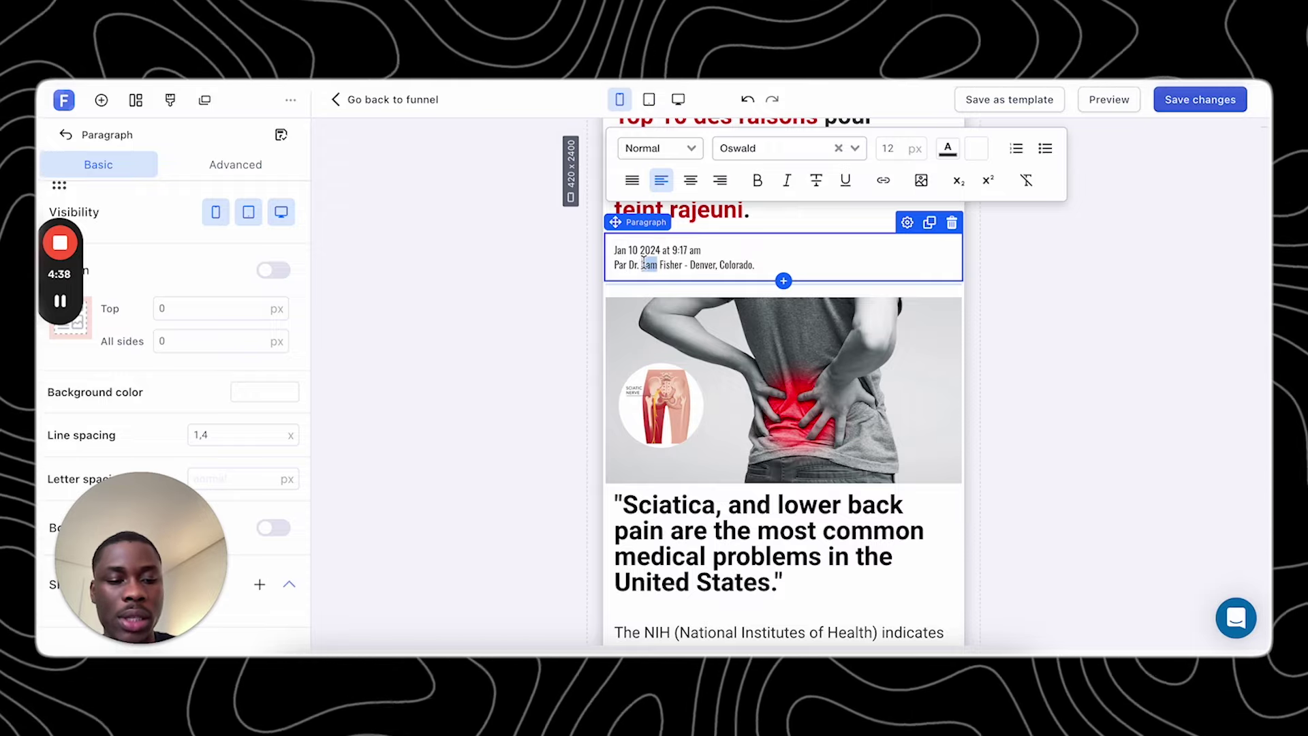
text(Ja)
text(cque)
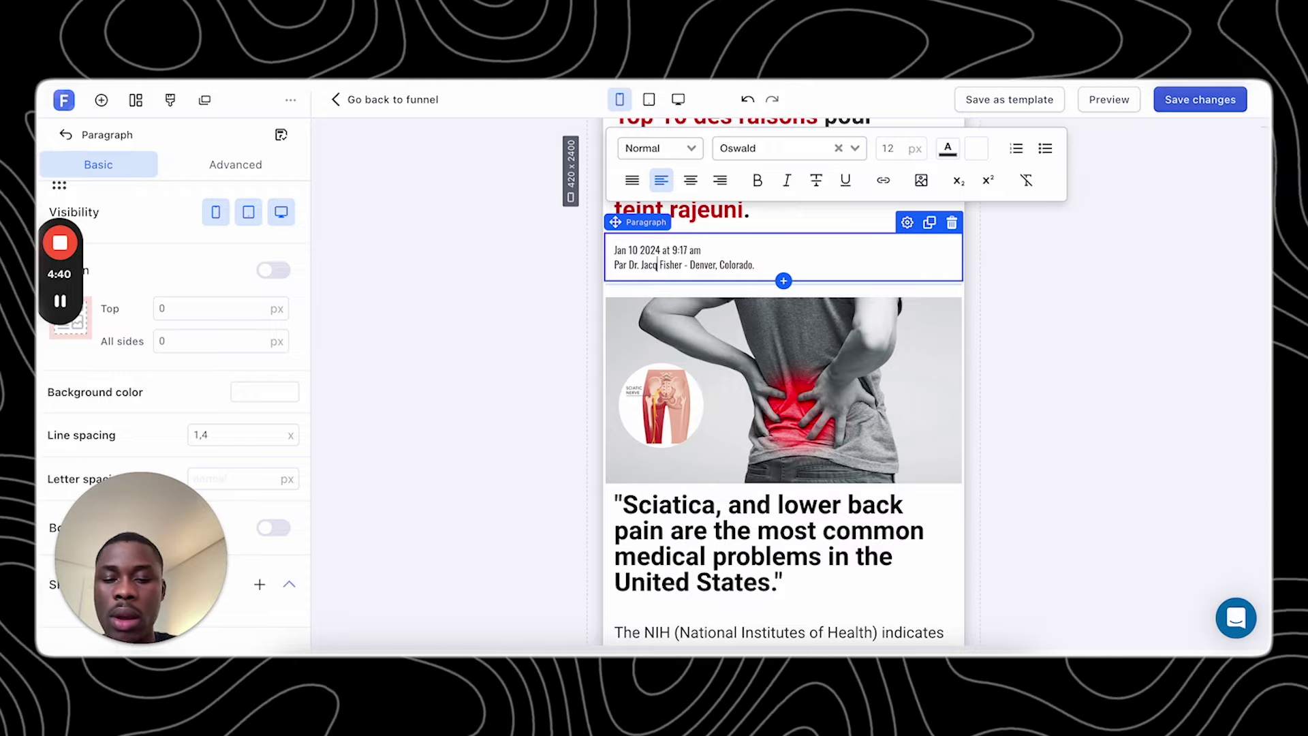
double_click(710, 266)
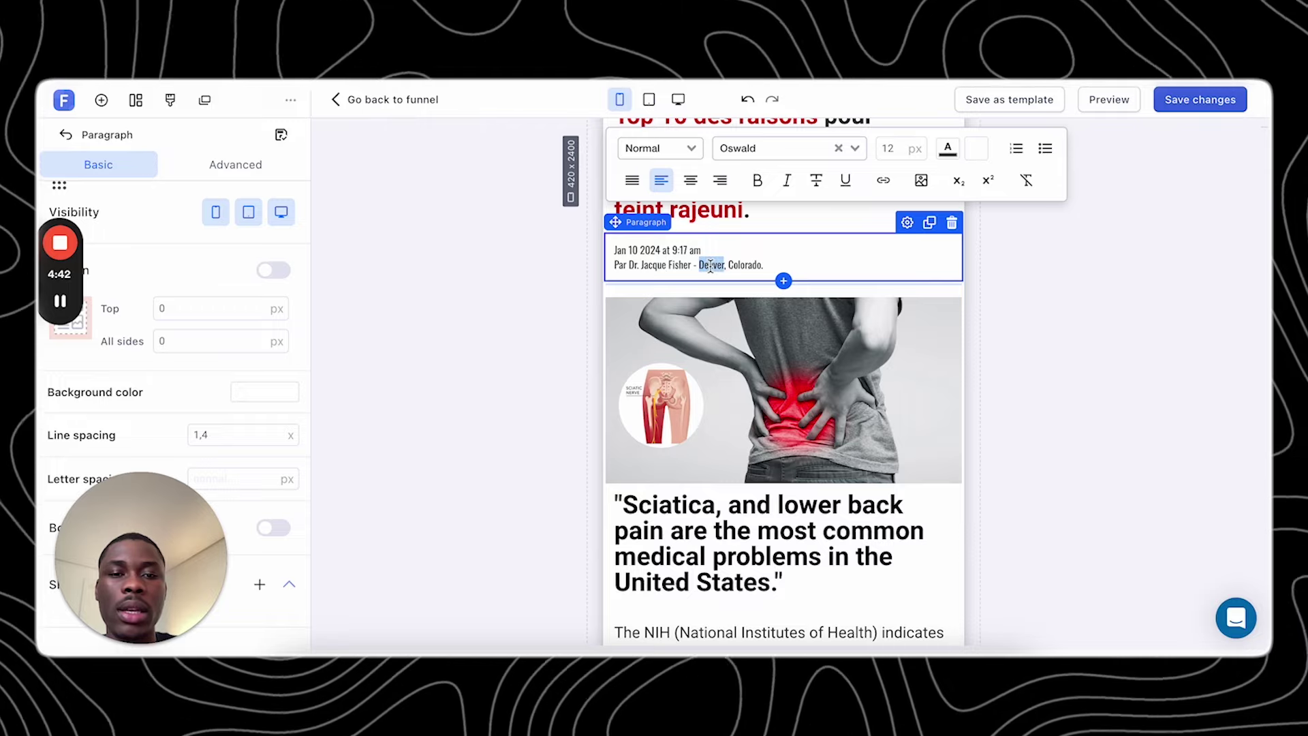
text(Paris)
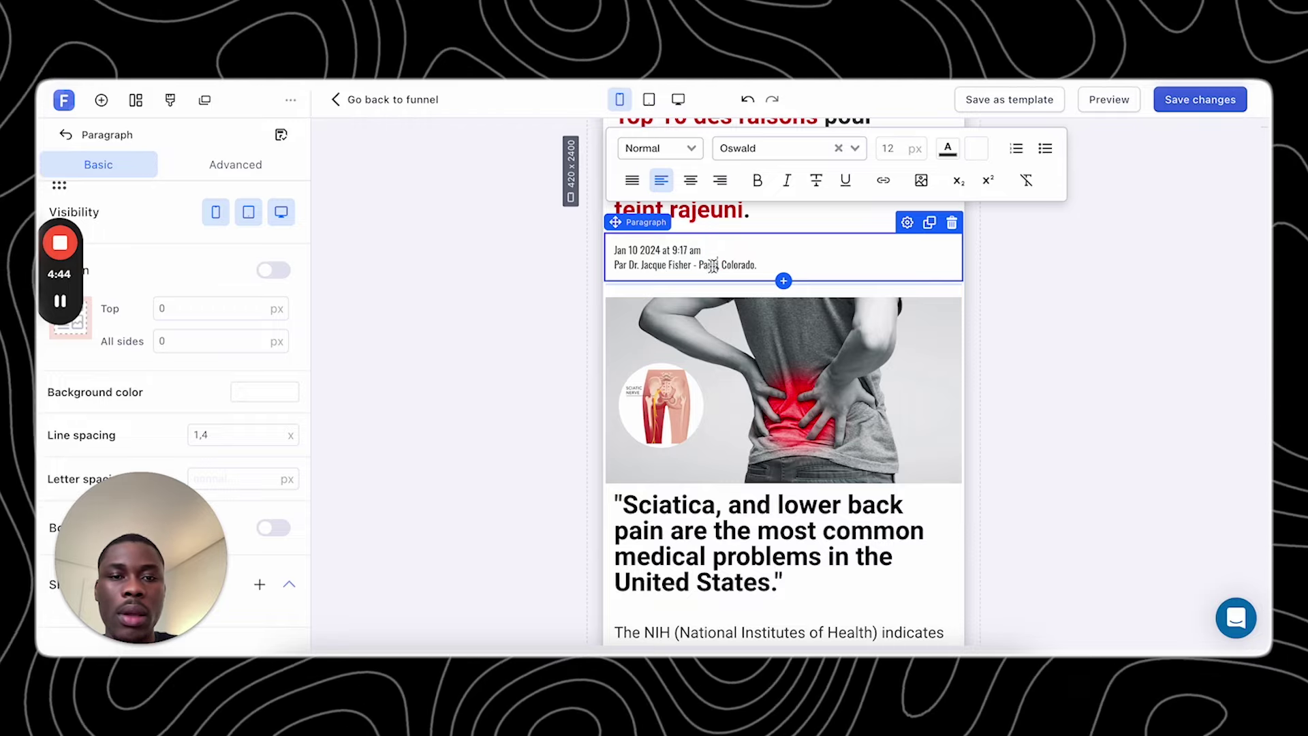
double_click(737, 264)
text(France)
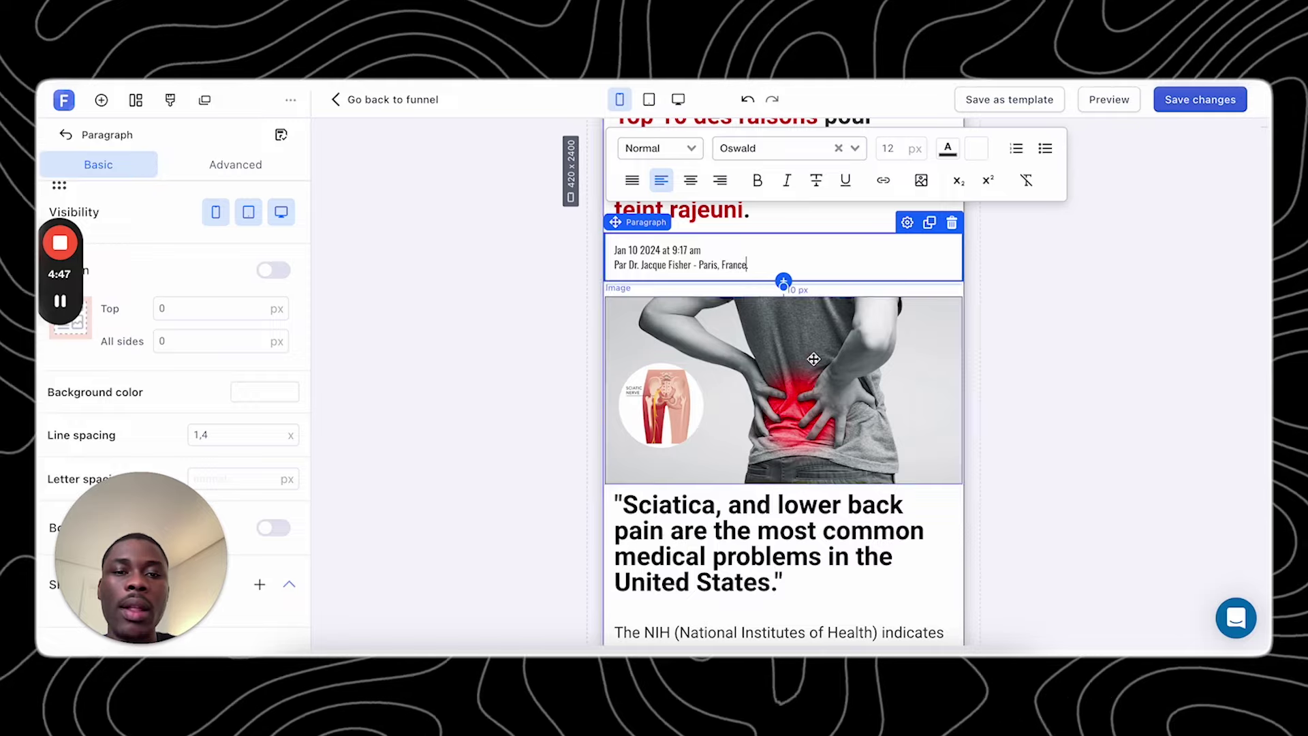
- Select the back-pain image below the byline, switch to the Omnilux product page and download the main mask photo
scroll(820, 373, down, 1)
scroll(824, 374, down, 1)
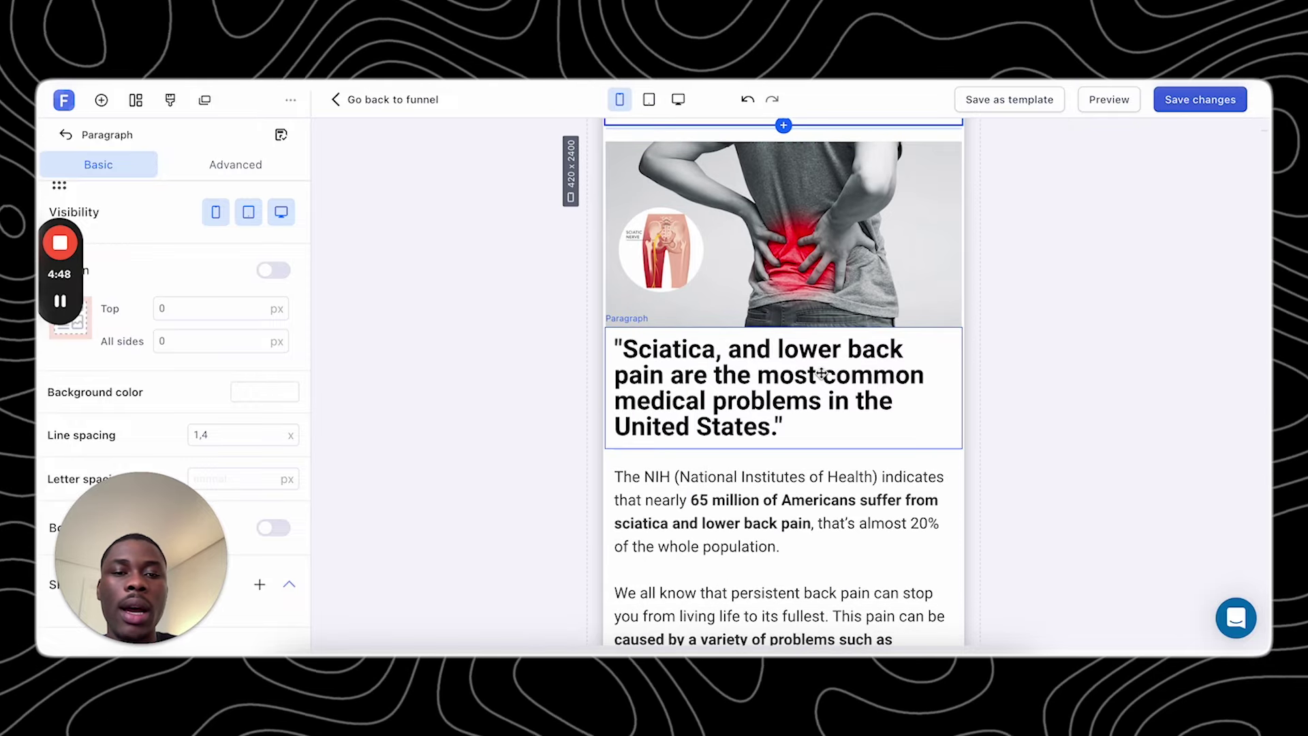
scroll(817, 361, up, 1)
click(812, 352)
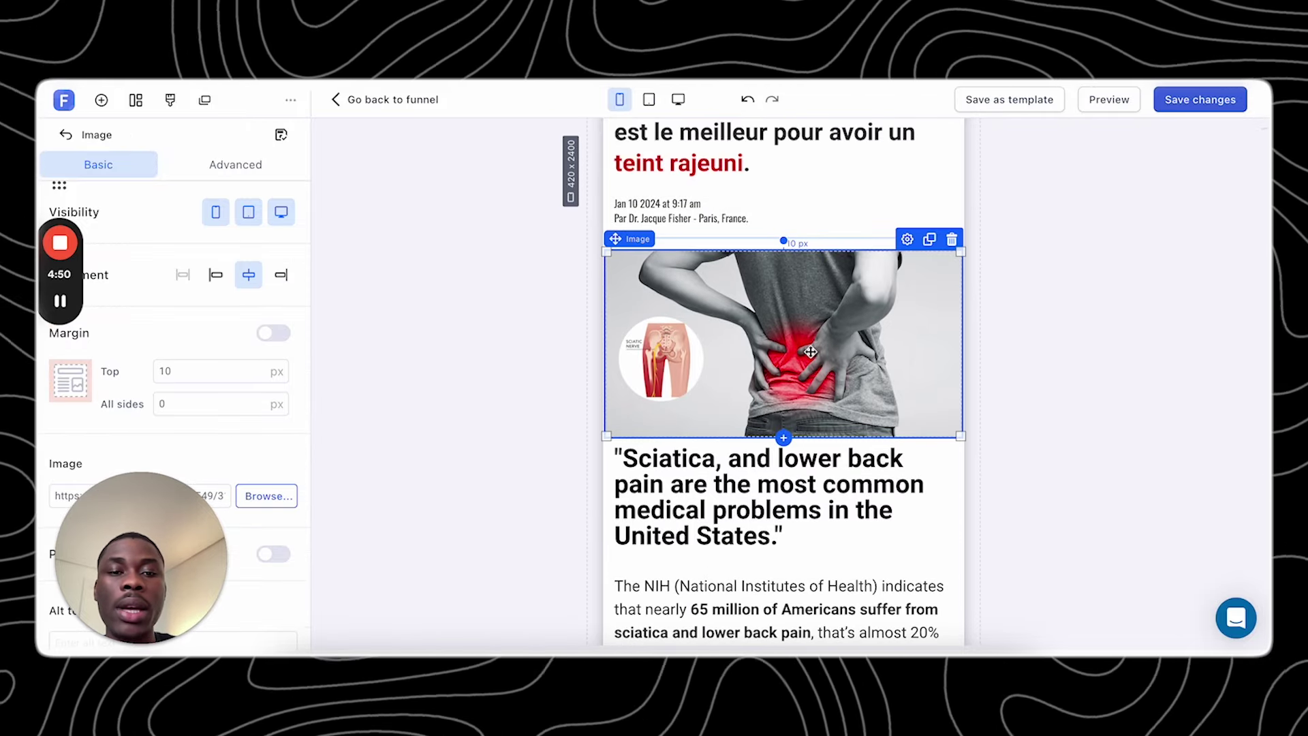
scroll(782, 341, up, 1)
key(ctrl+Tab)
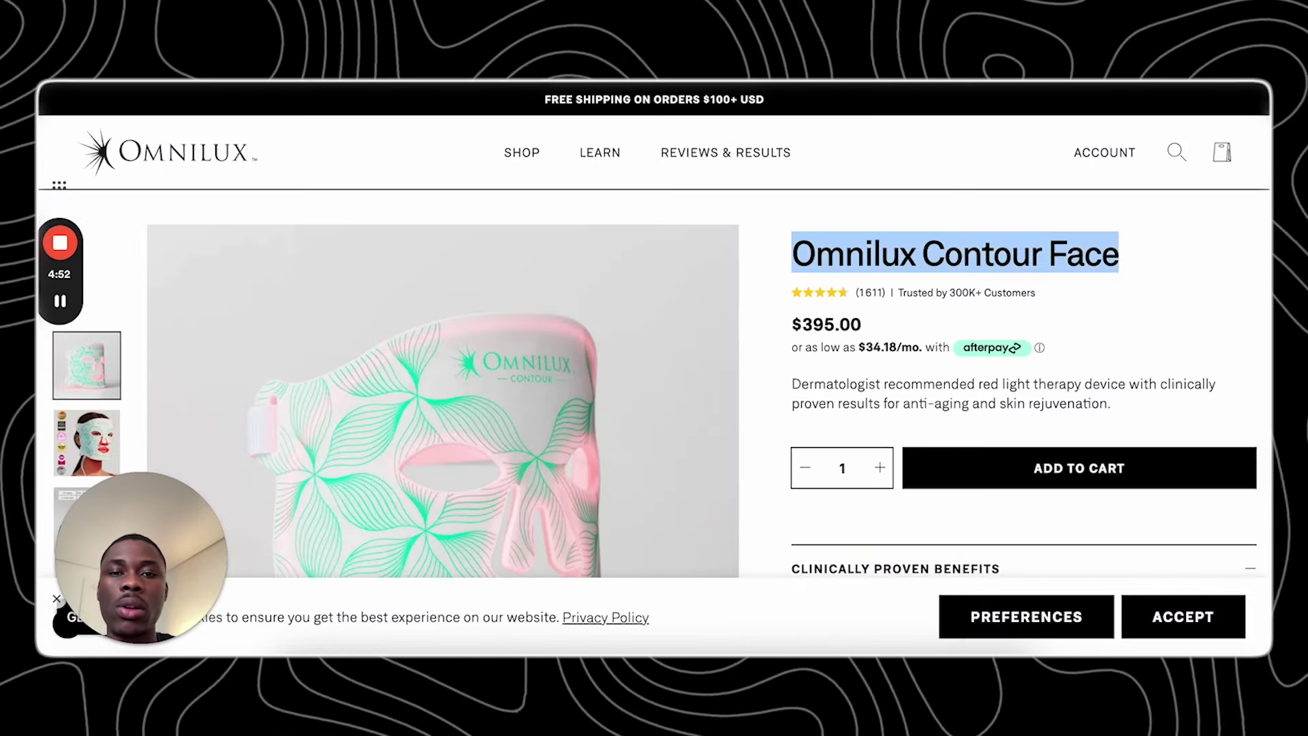
right_click(670, 302)
click(682, 307)
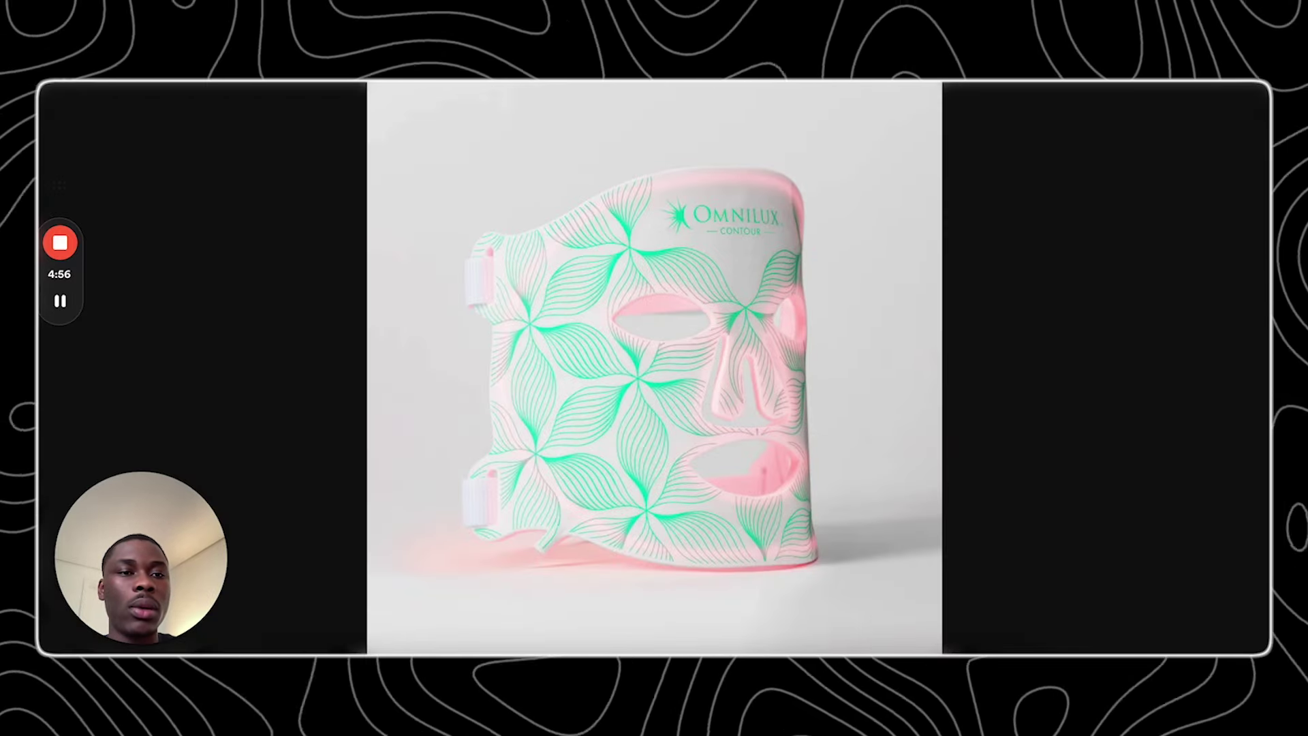
mouse_move(858, 245)
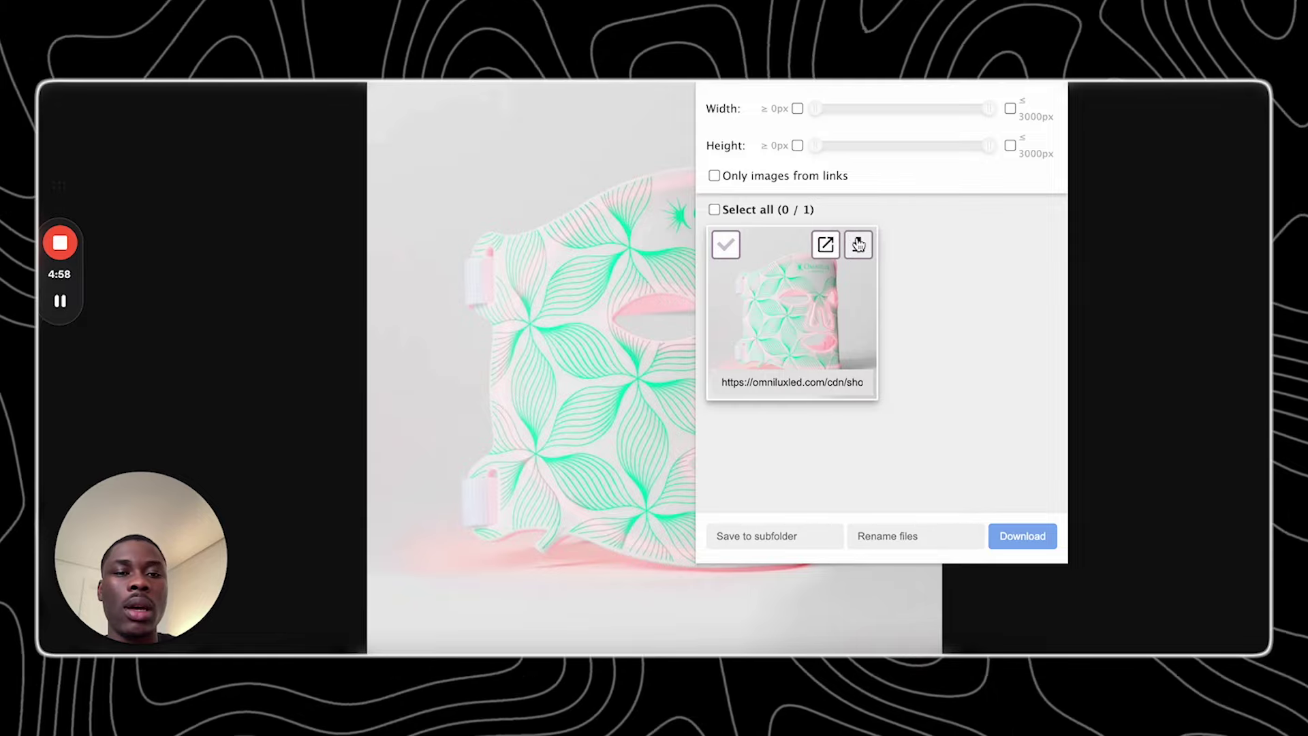
click(858, 245)
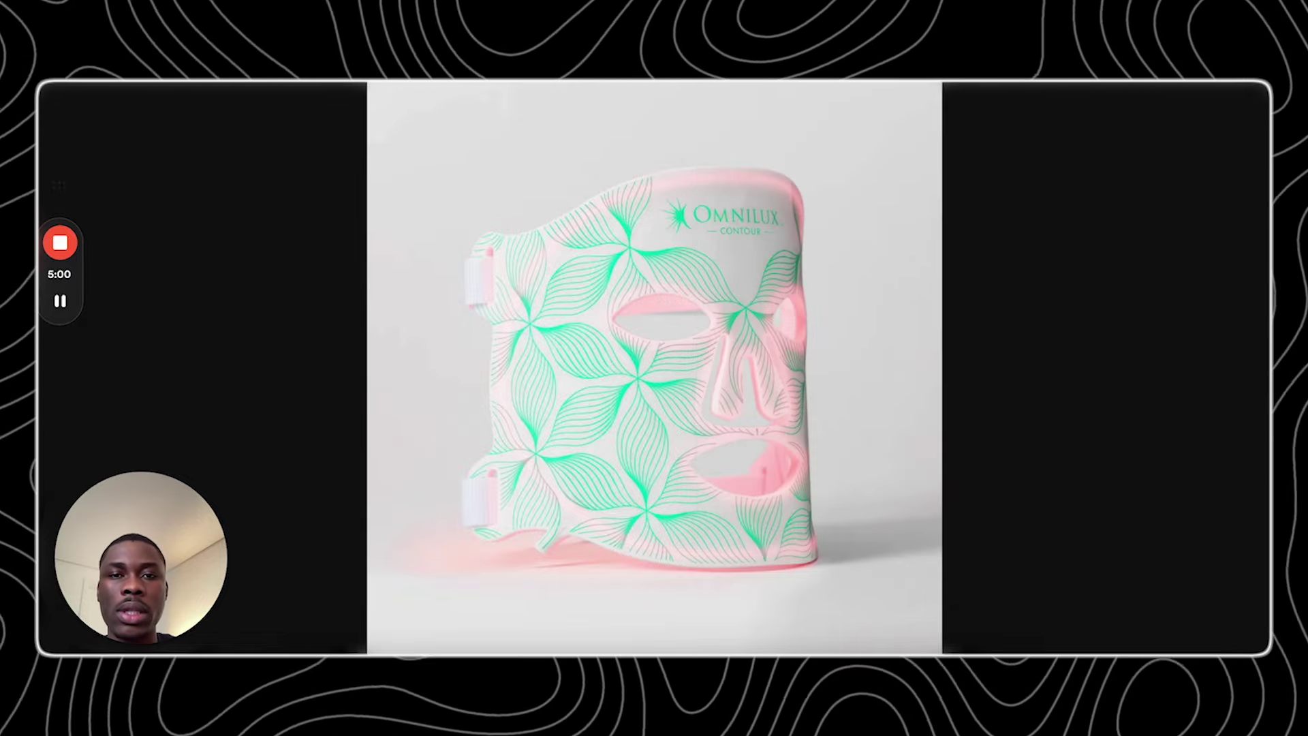
- Download the second Omnilux gallery photo, showing the woman wearing the mask beside the award badges
key(ctrl+w)
scroll(602, 334, down, 6)
scroll(602, 332, up, 2)
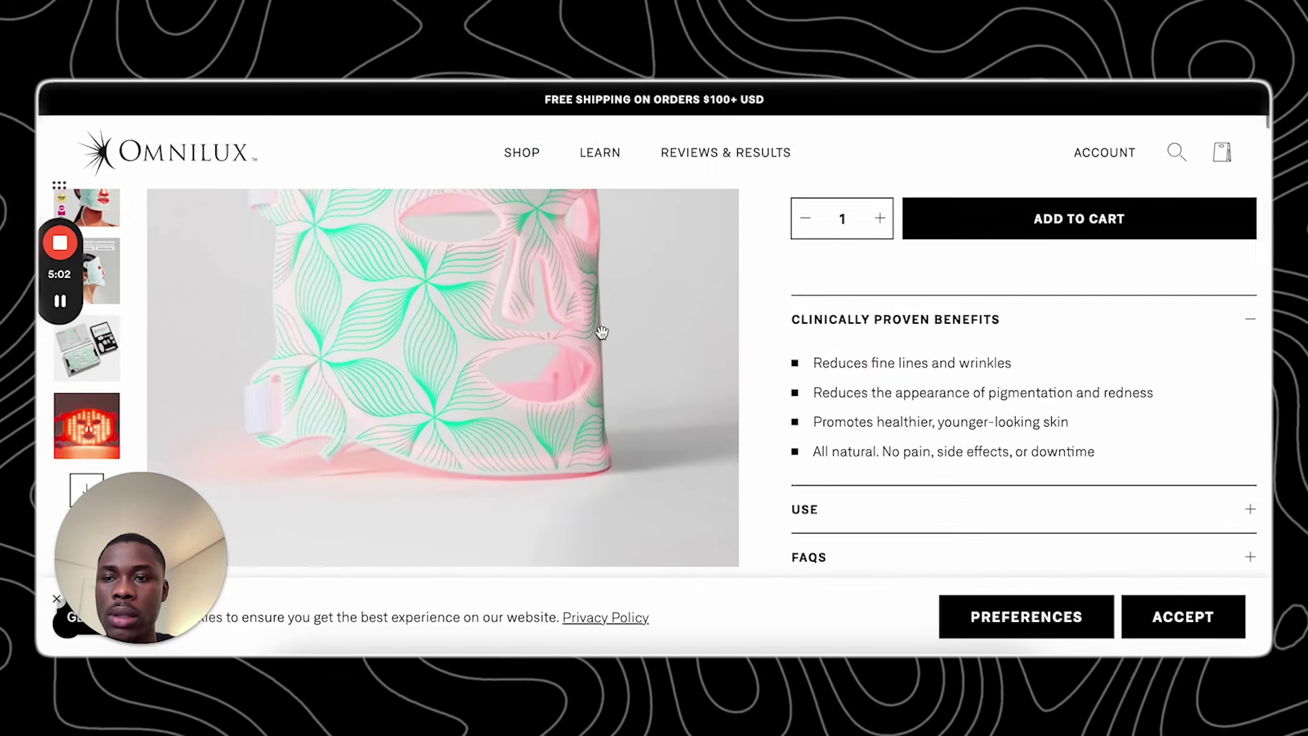
scroll(601, 332, up, 2)
click(100, 272)
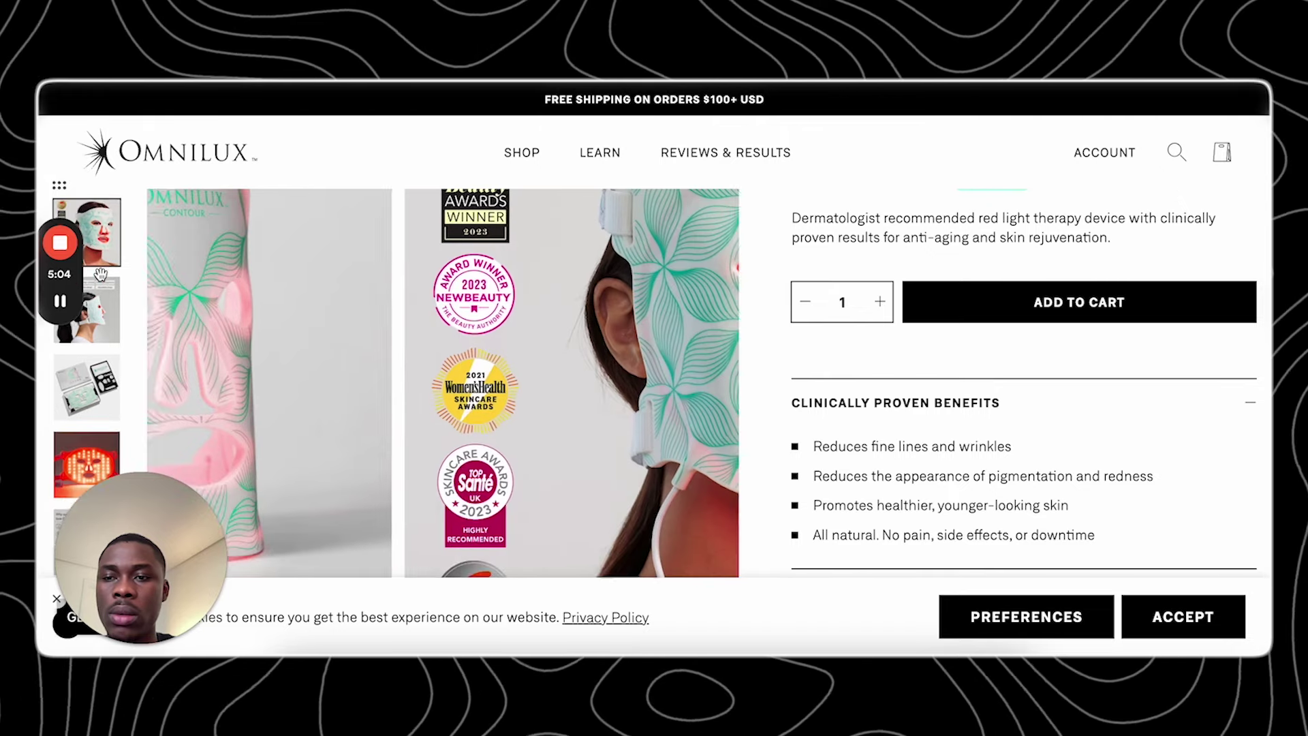
right_click(475, 251)
click(507, 266)
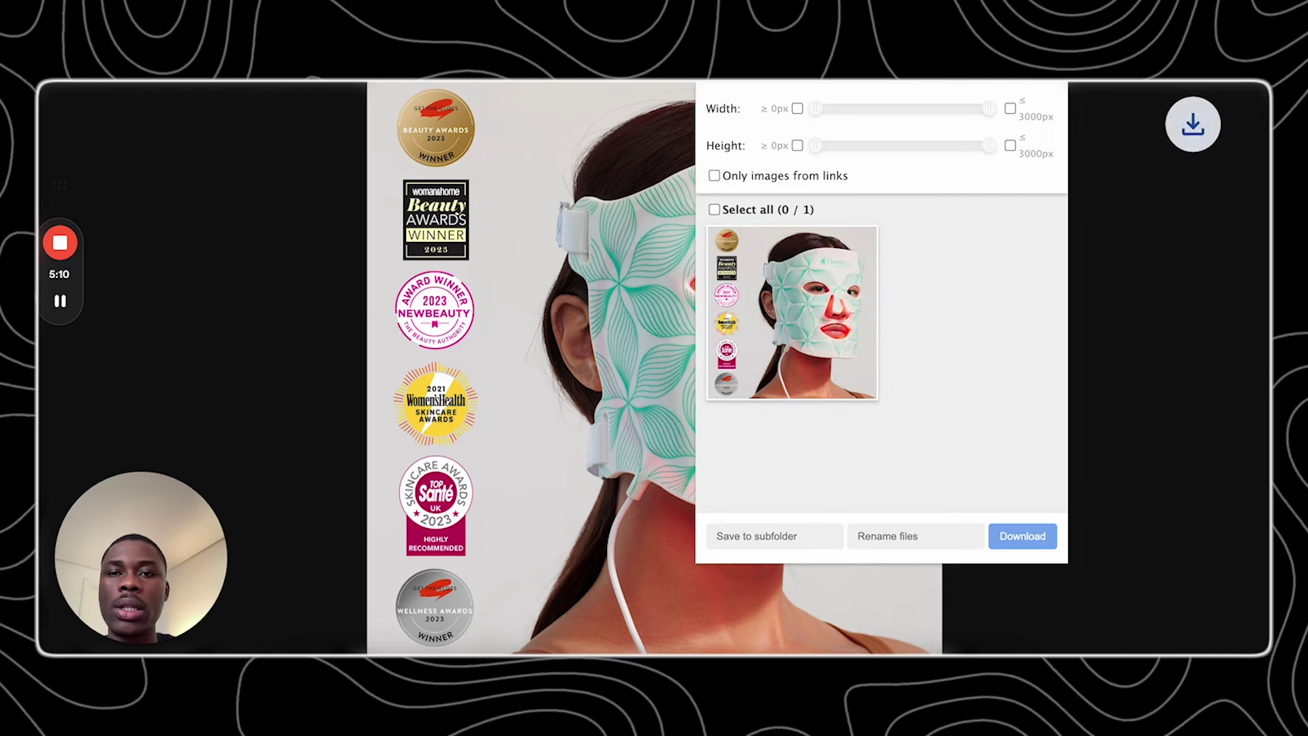
- Switch to Funnelish and replace the back-pain image with an upload of the photo of the woman wearing the mask
key(alt+Tab)
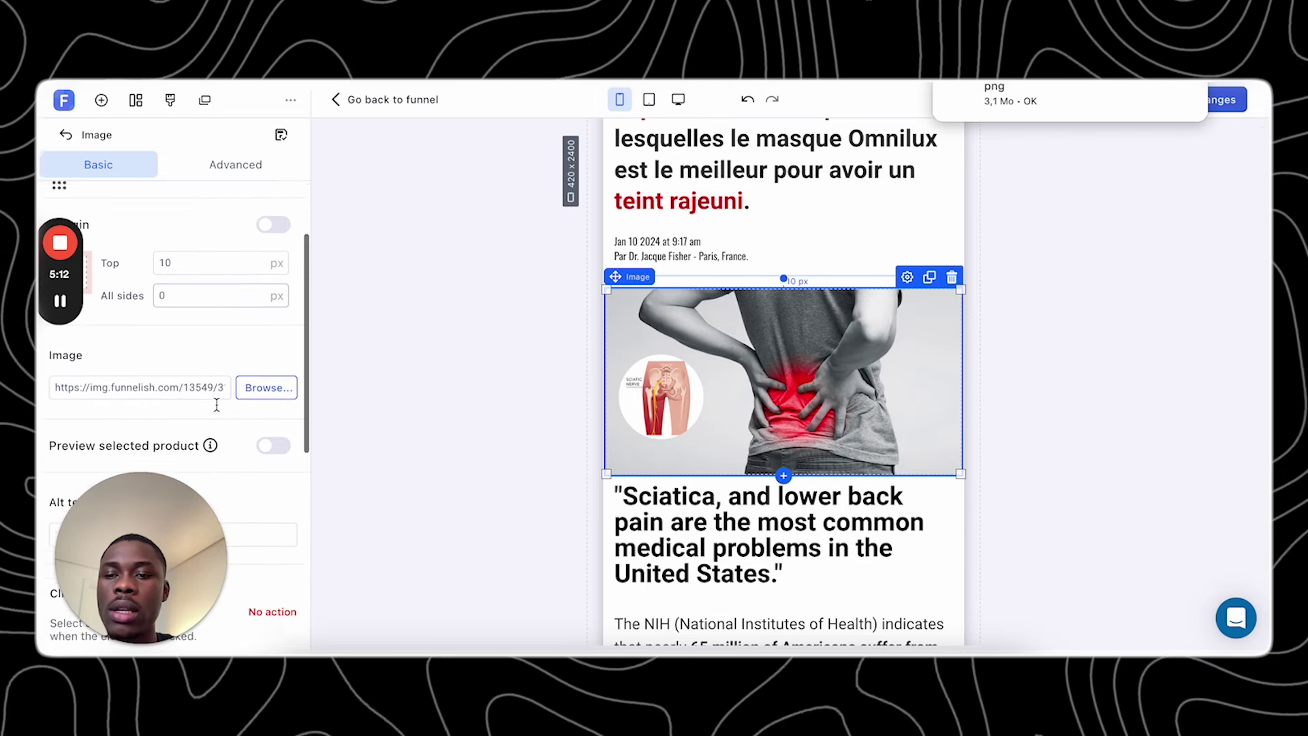
click(253, 373)
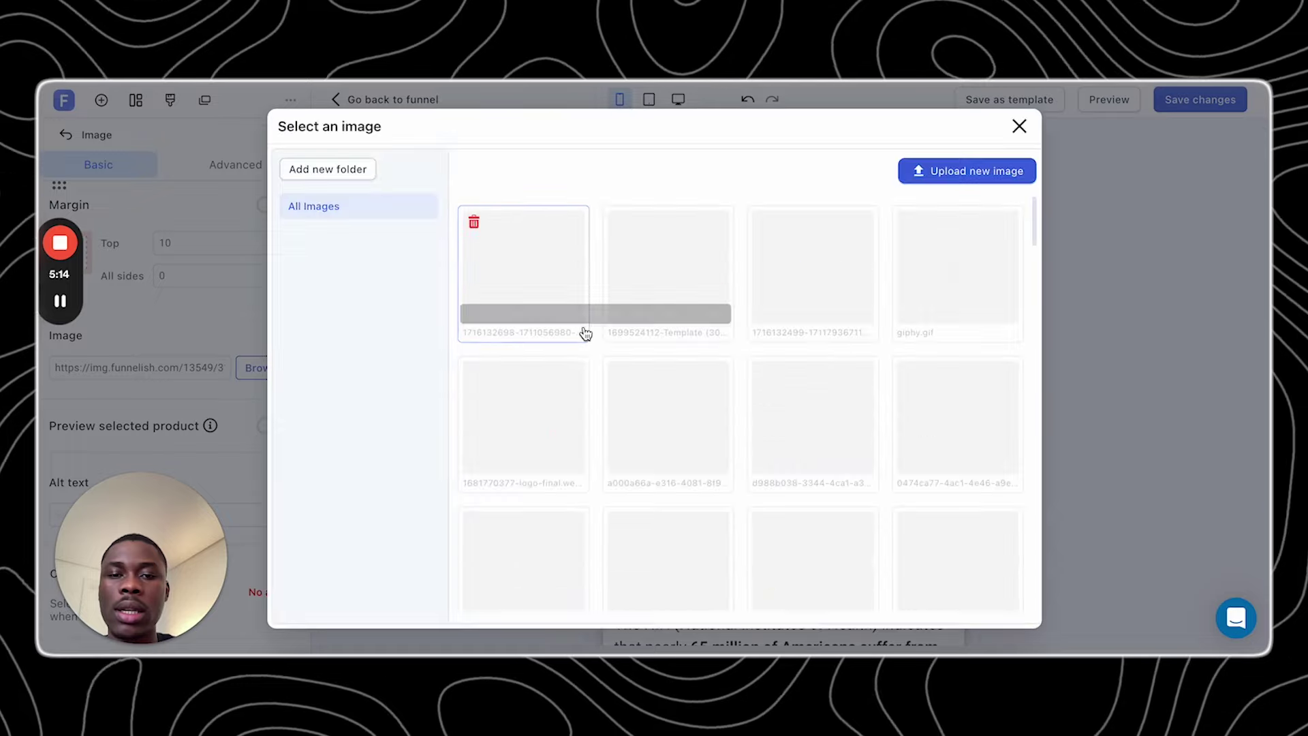
click(927, 172)
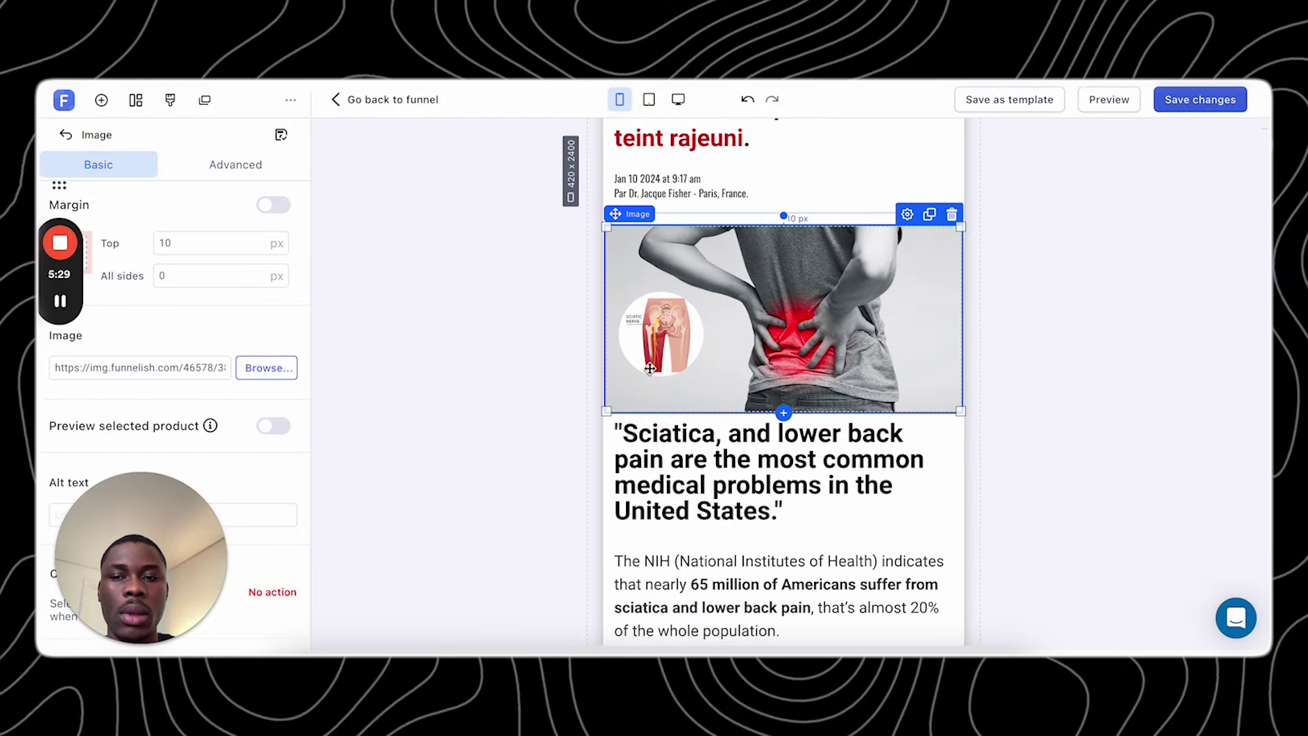
scroll(543, 395, up, 5)
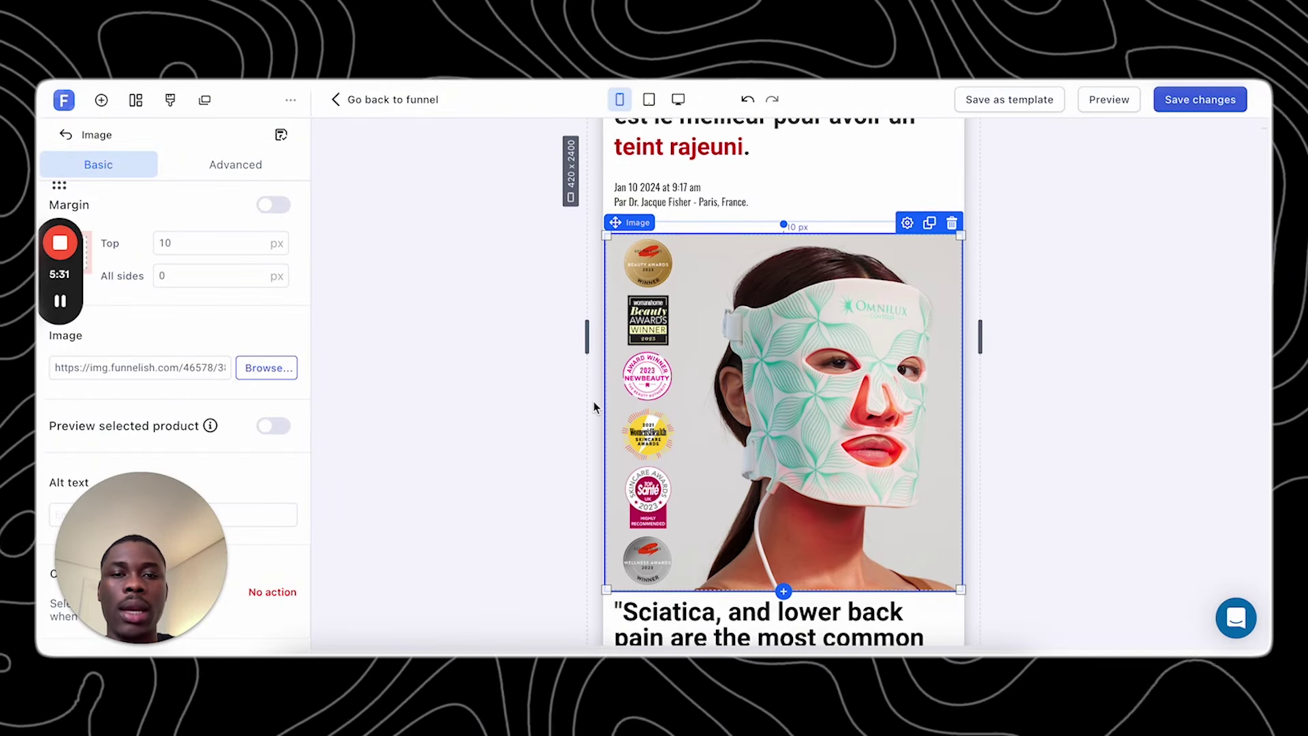
scroll(700, 447, down, 6)
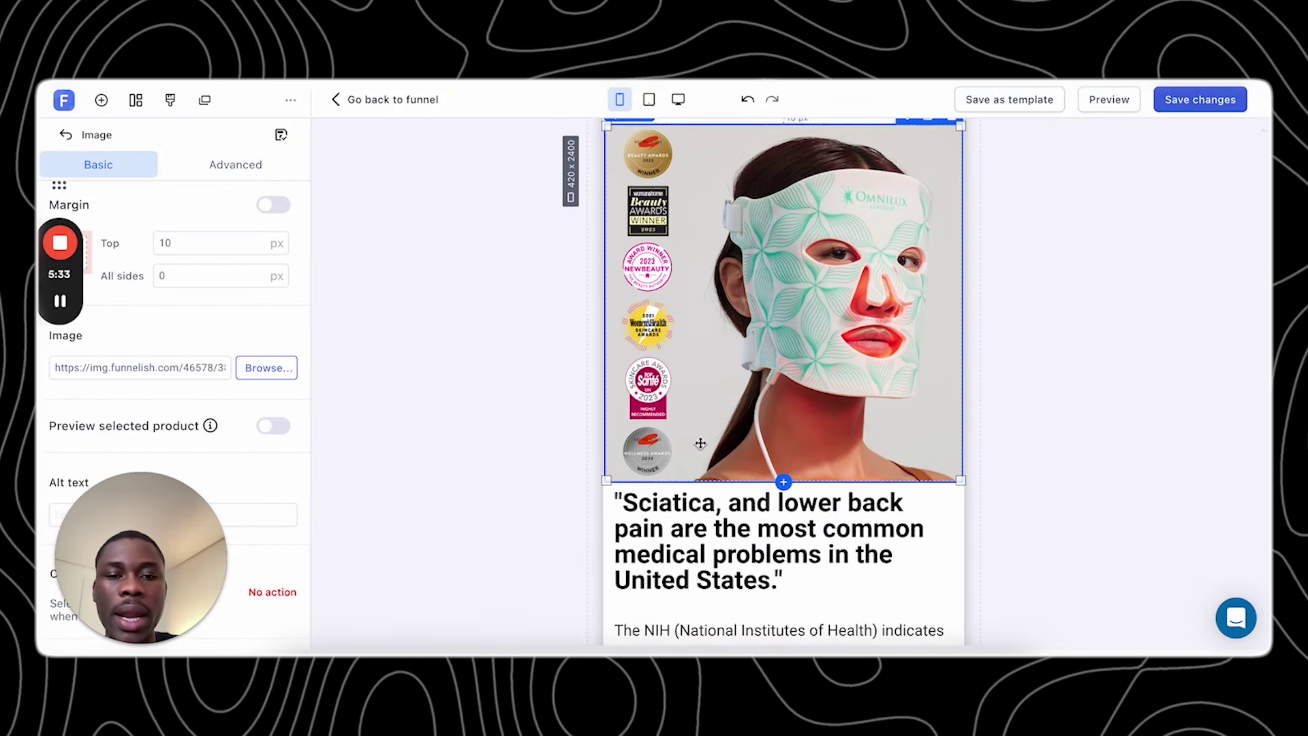
scroll(701, 447, up, 7)
scroll(686, 157, up, 1)
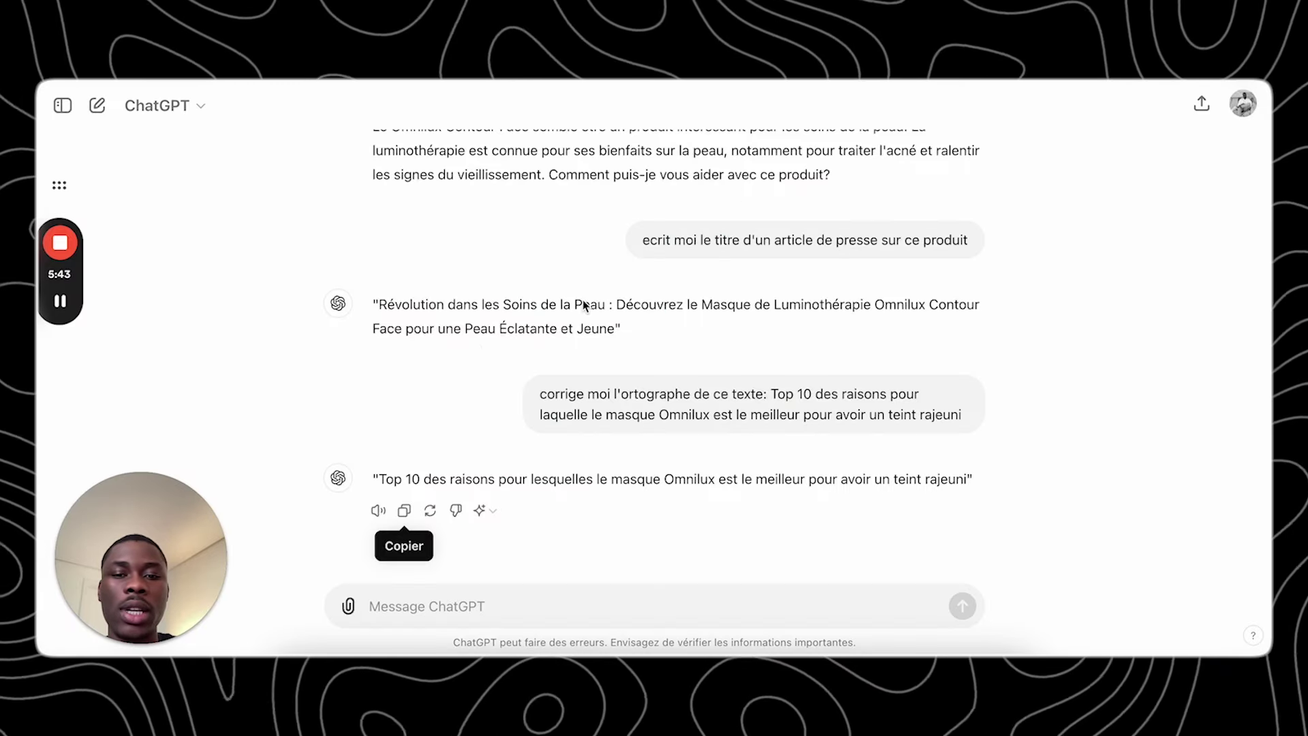
- Ask ChatGPT "donne moi 10 des raisons pour lesquelles le masque Omnilux est le meilleur pour avoir un teint rajeuni"
triple_click(542, 469)
click(458, 613)
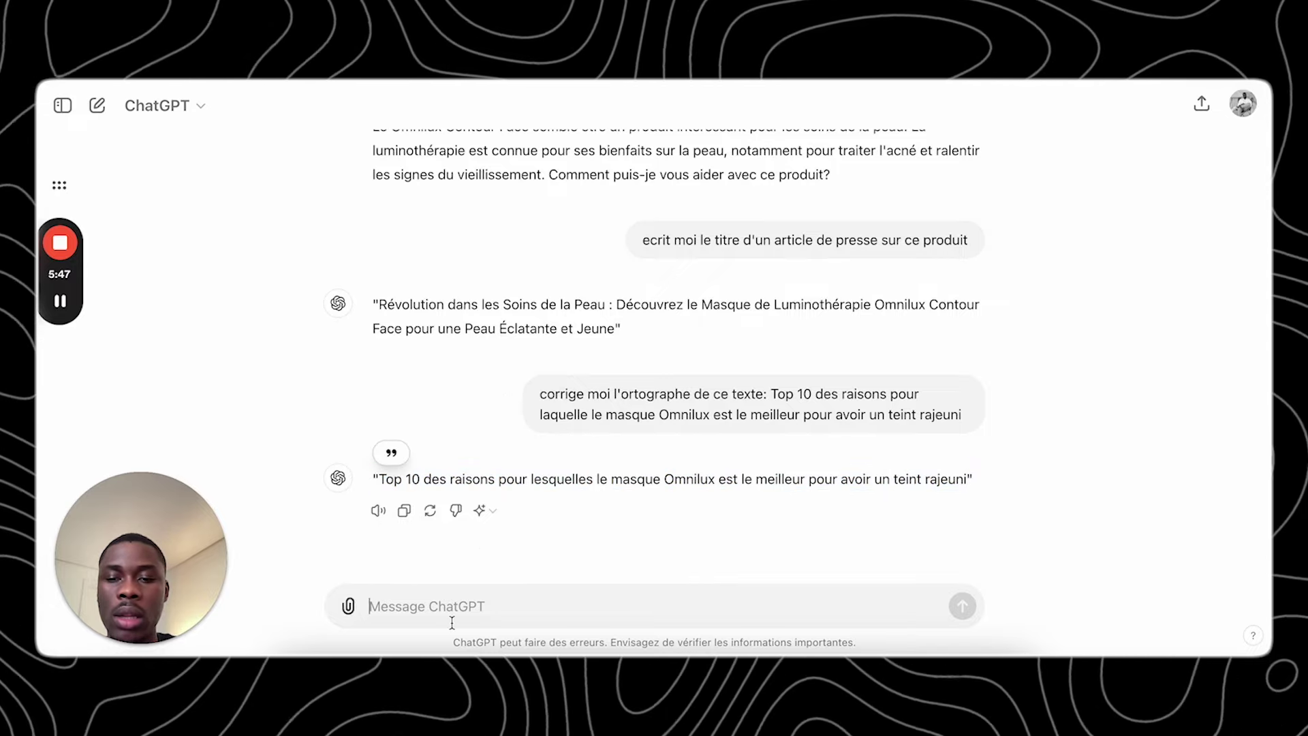
text(do)
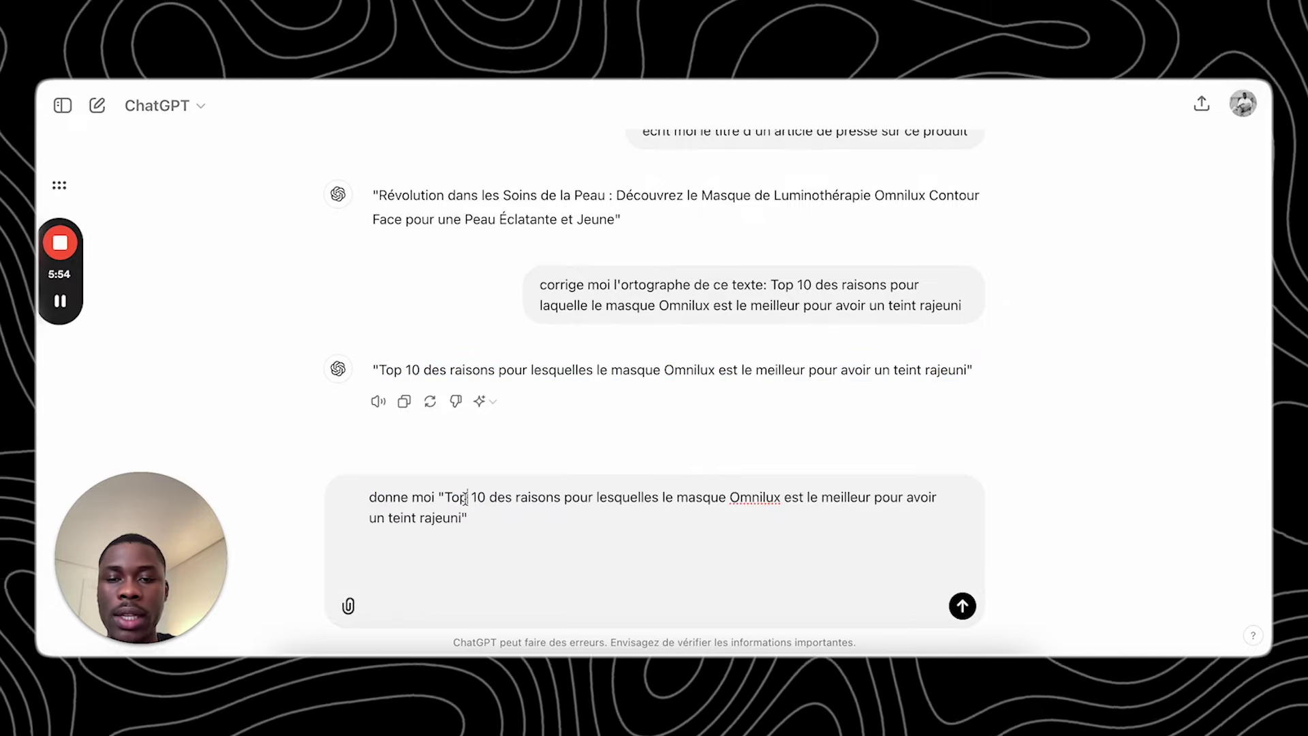
click(465, 497)
key(BackSpace)
key(BackSpace)
key(BackSpace)
key(BackSpace)
key(BackSpace)
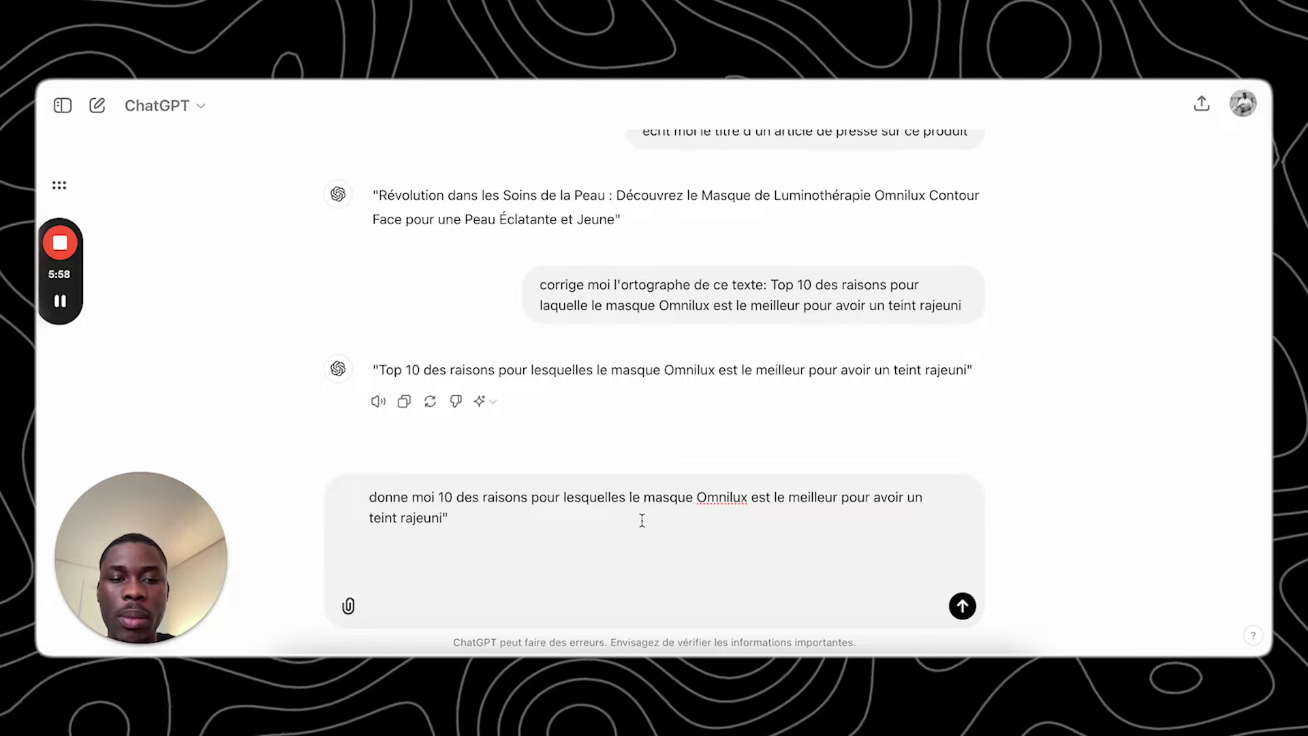
click(574, 515)
key(BackSpace)
key(Return)
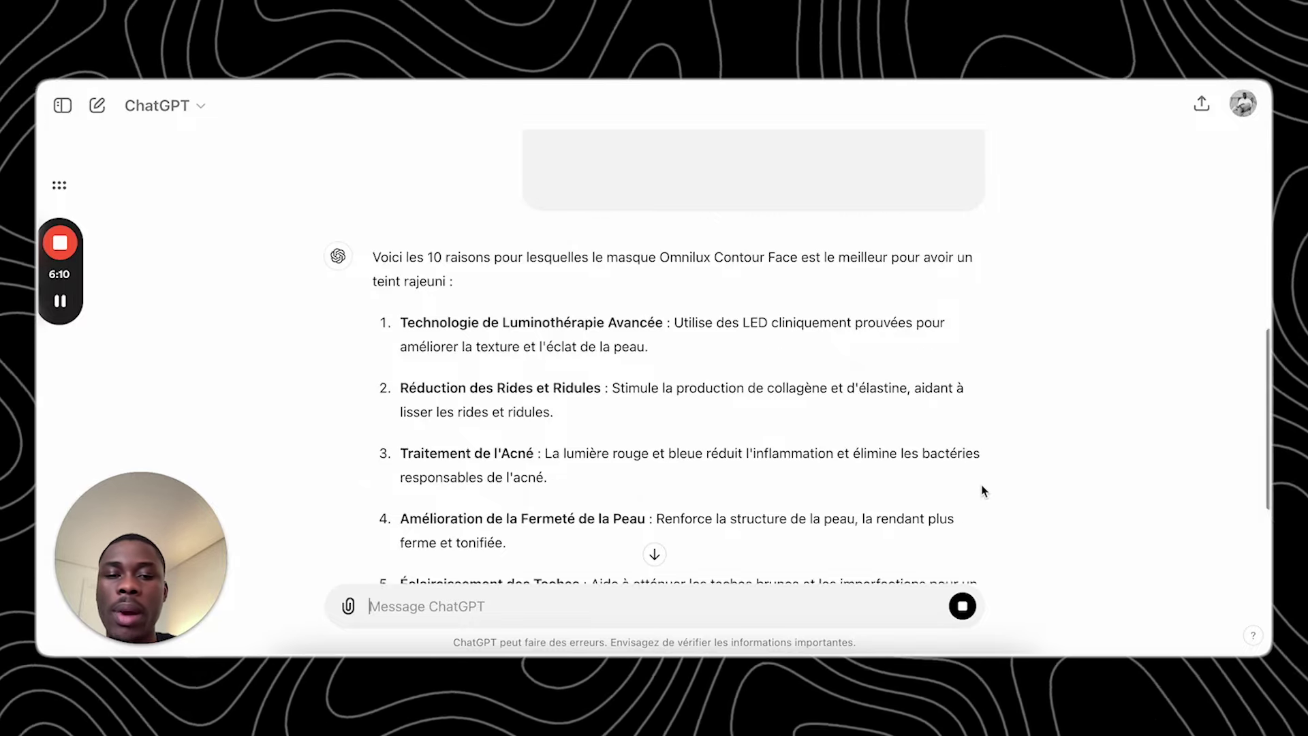
- Send ChatGPT the follow-up request "presente chaque raison comme un titre et un paragraphe"
scroll(962, 524, down, 5)
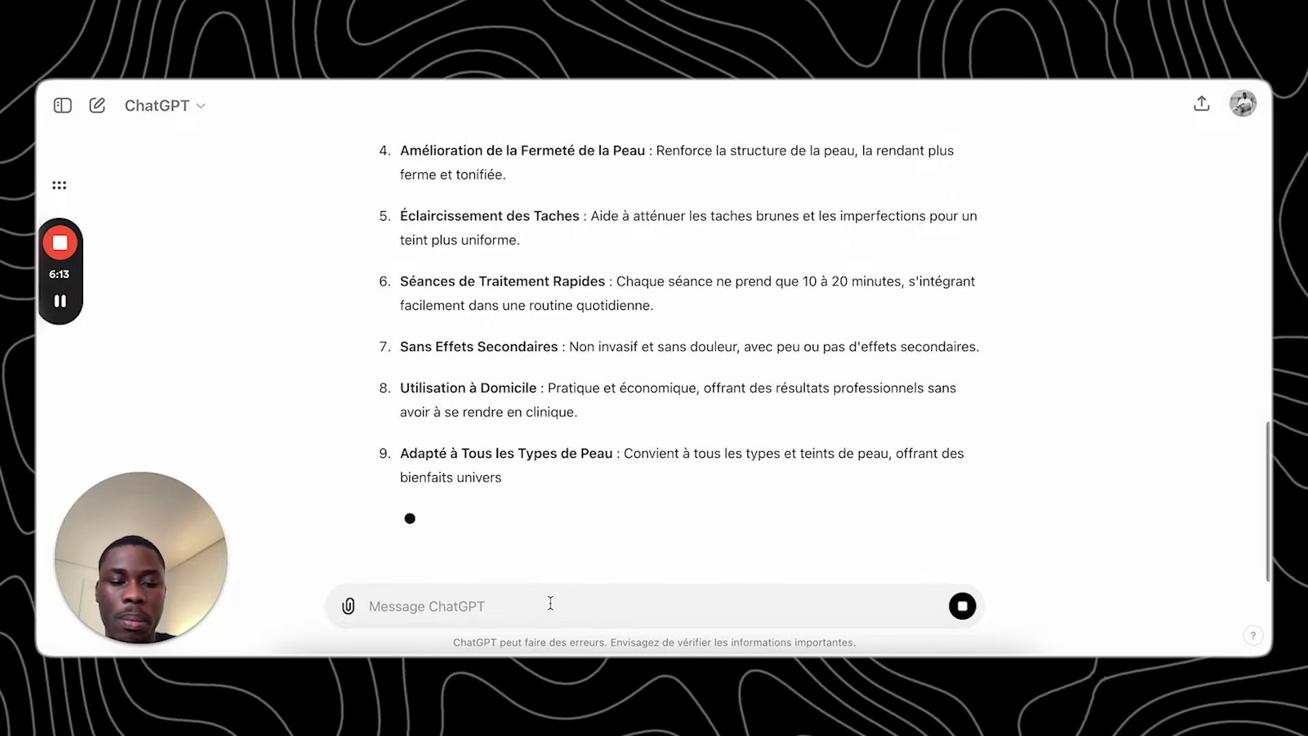
click(549, 601)
text(presente c)
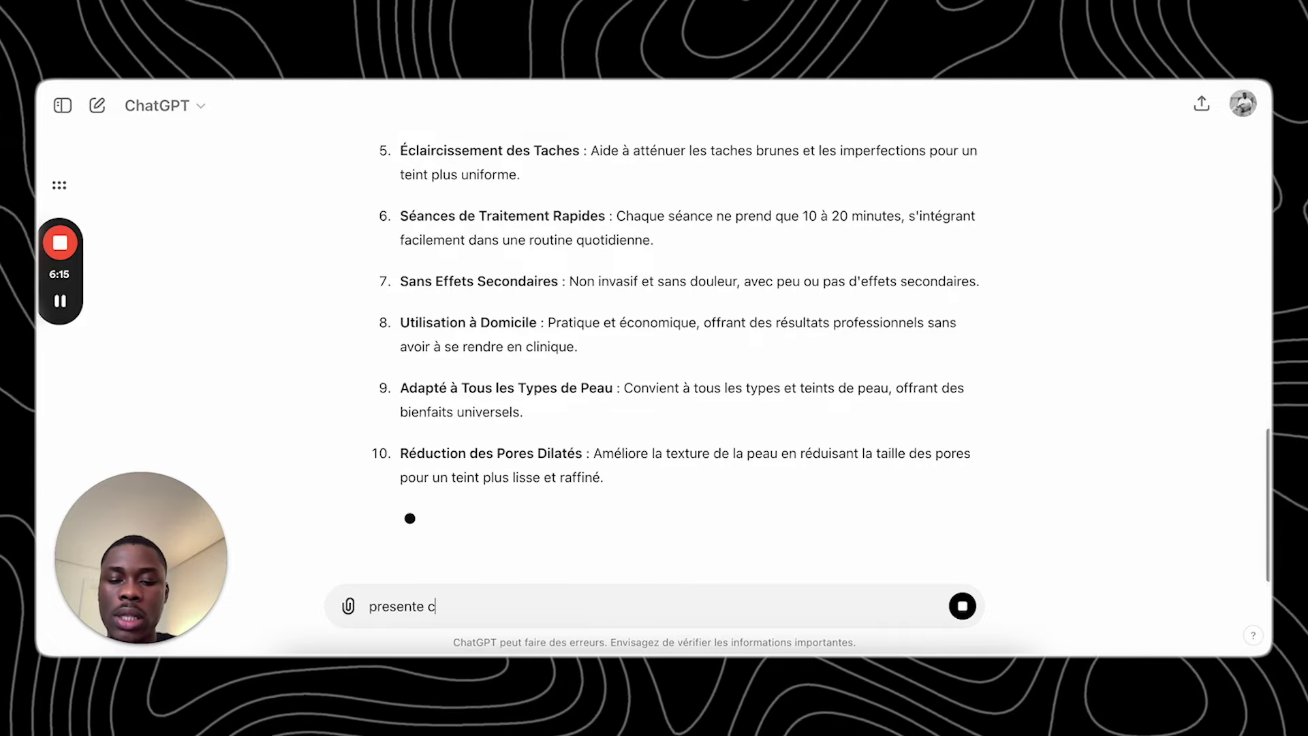
text(haque rai)
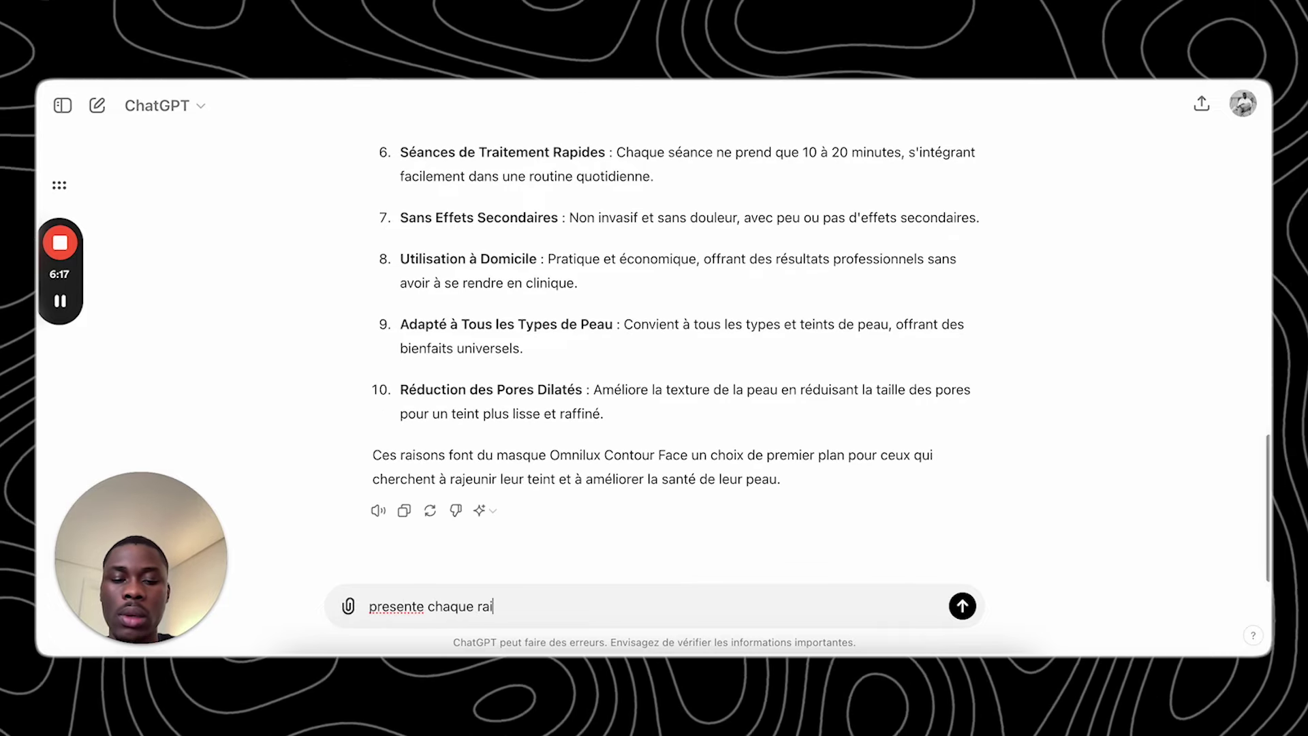
text(son comme un ti)
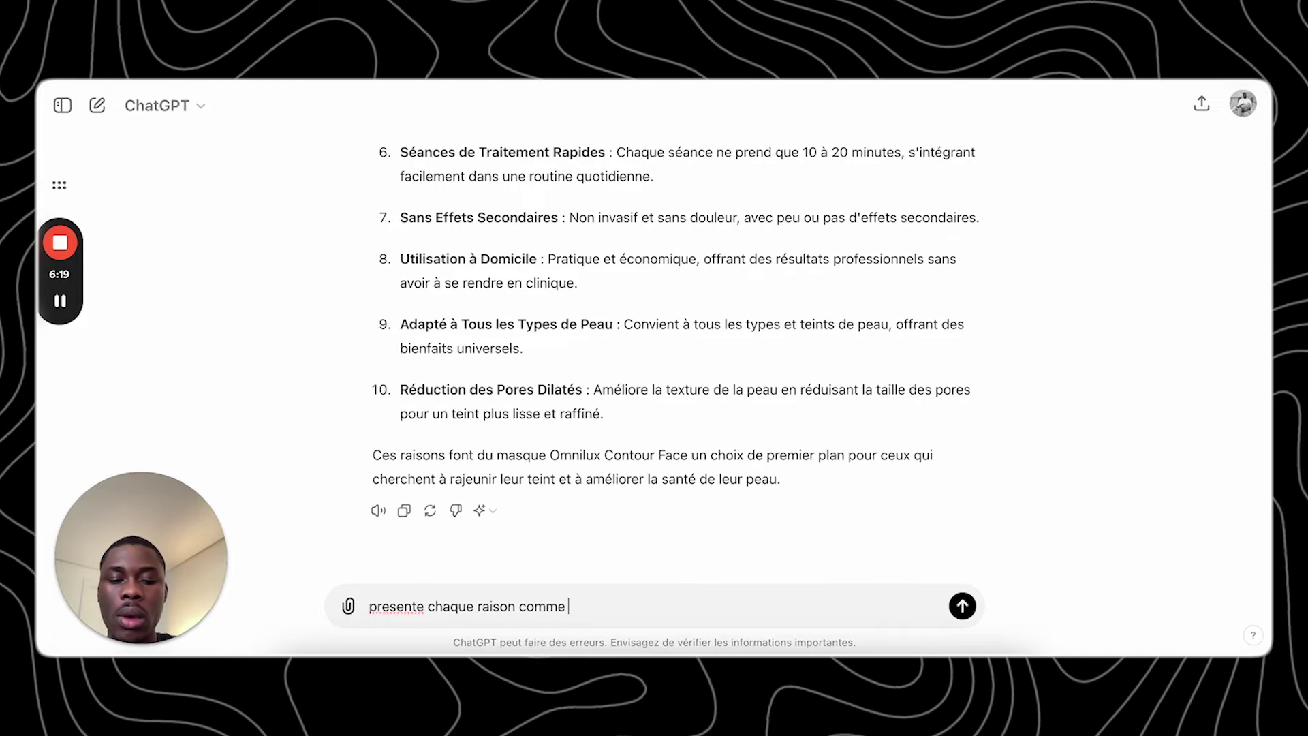
text(e e)
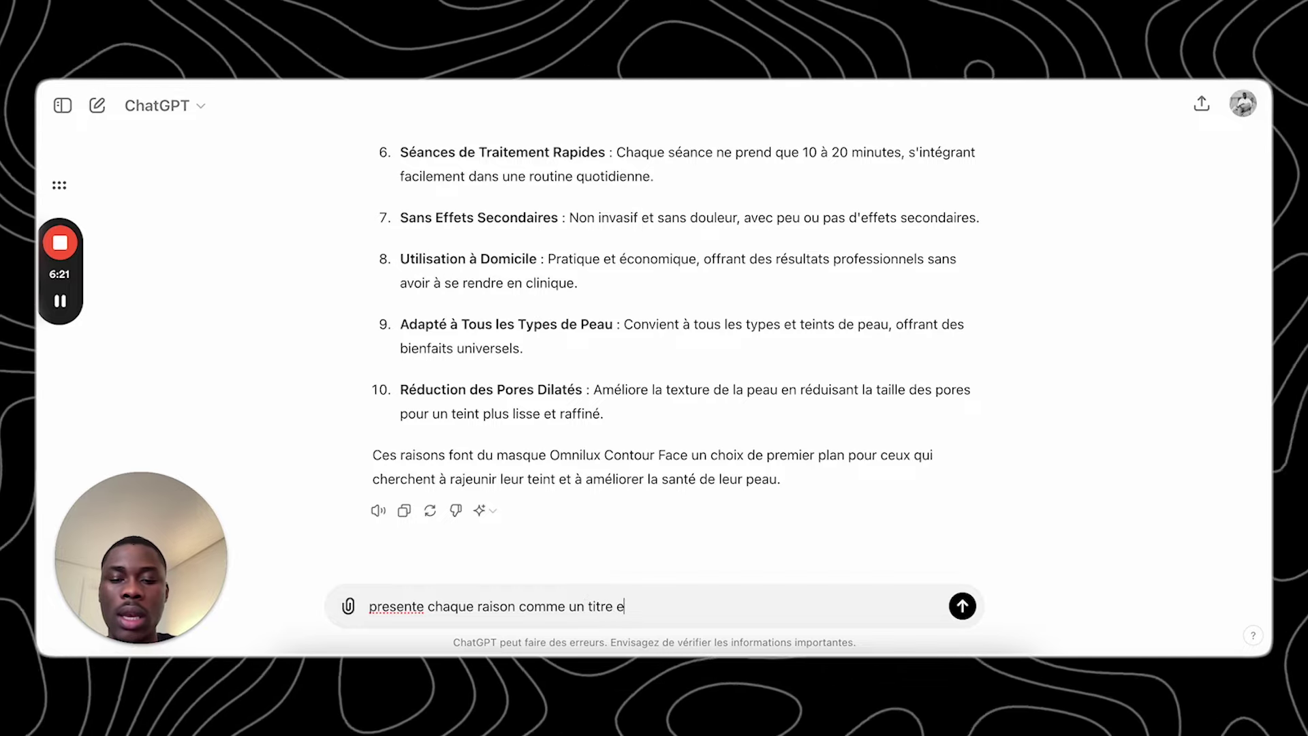
text(t un paragraphe)
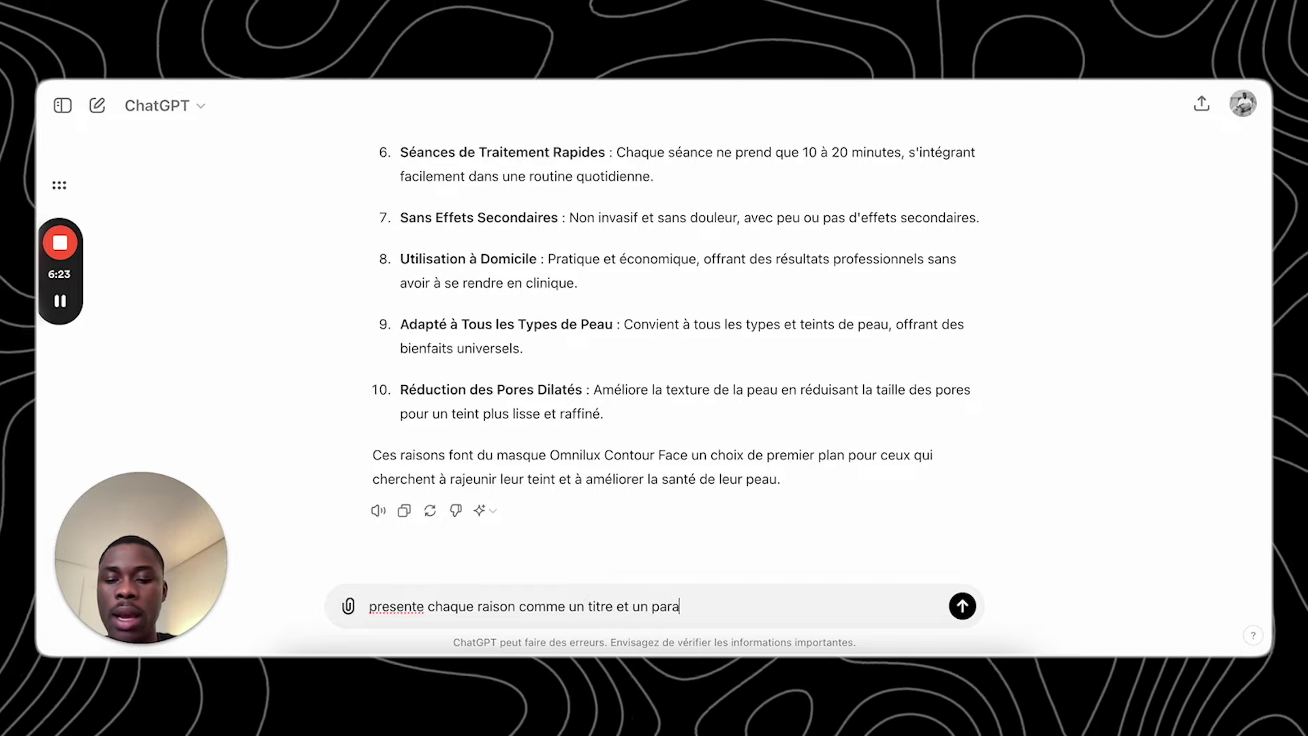
key(Return)
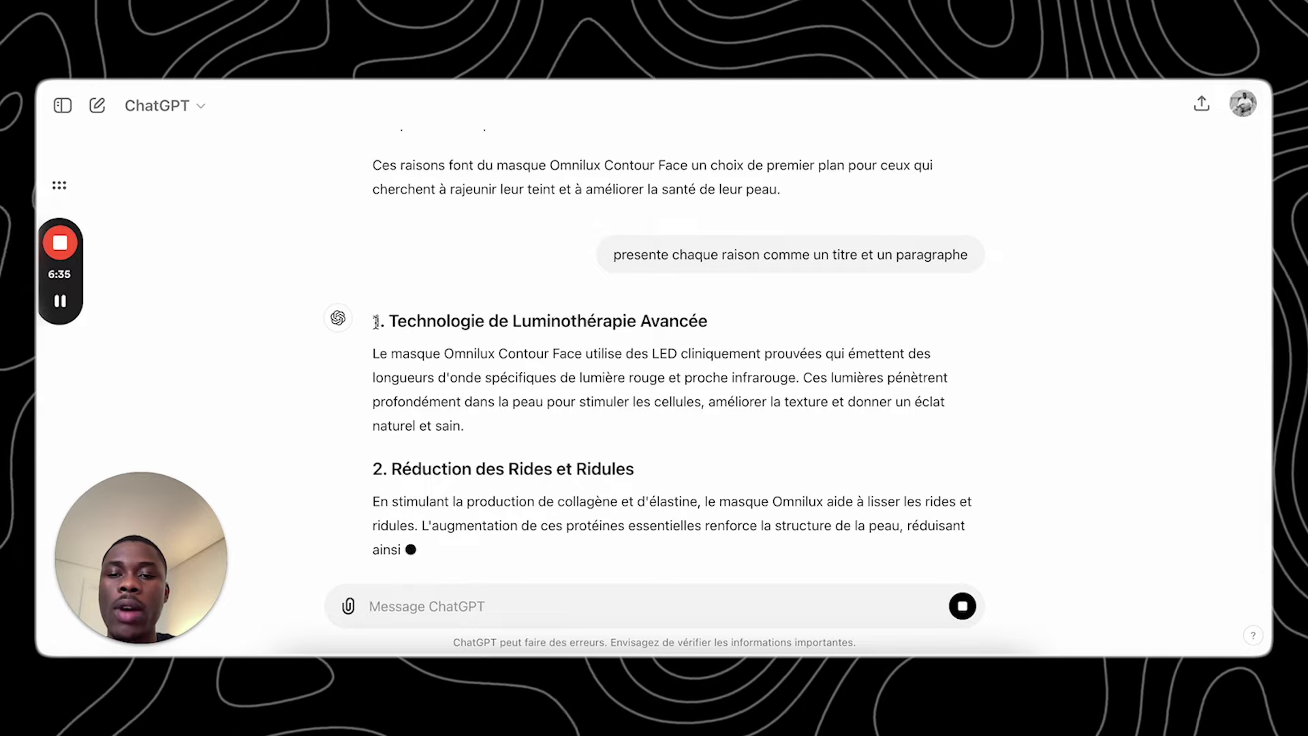
- Copy the heading "1. Technologie de Luminothérapie Avancée" from ChatGPT's answer
drag(373, 344, 688, 273)
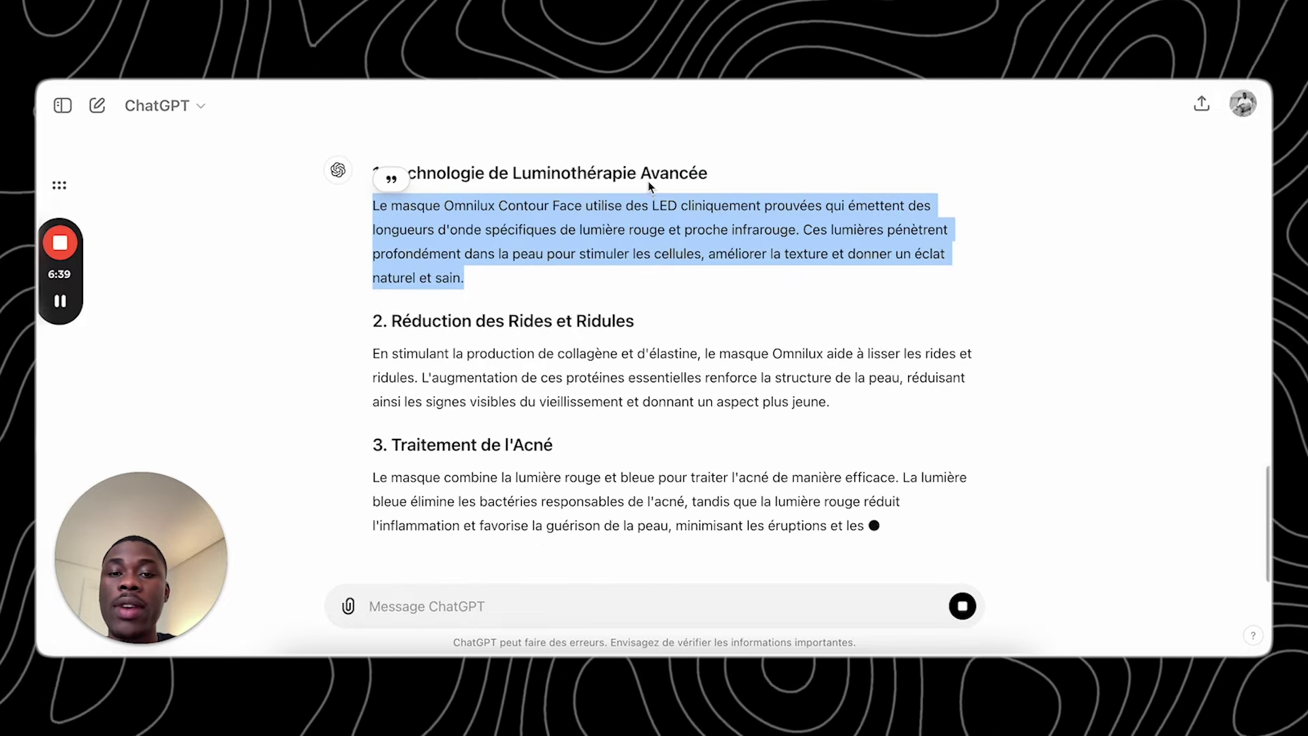
scroll(648, 204, up, 5)
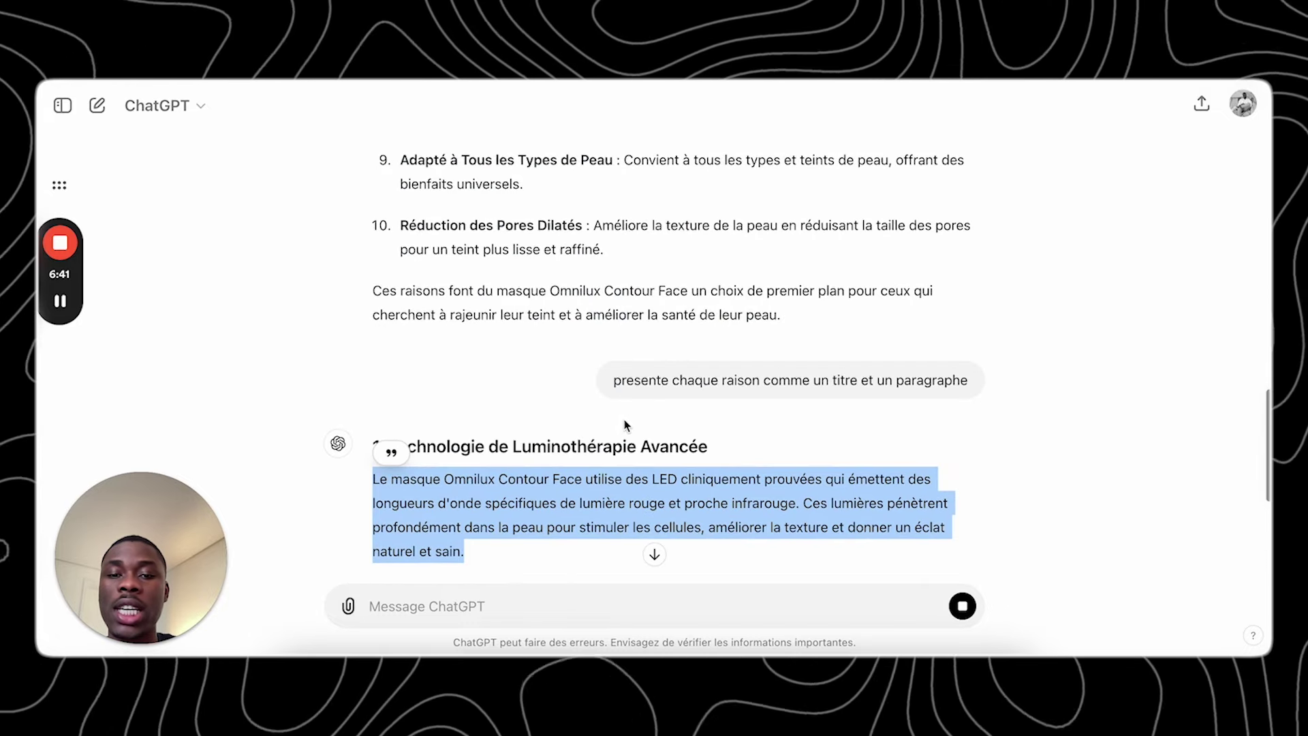
triple_click(611, 443)
key(ctrl+c)
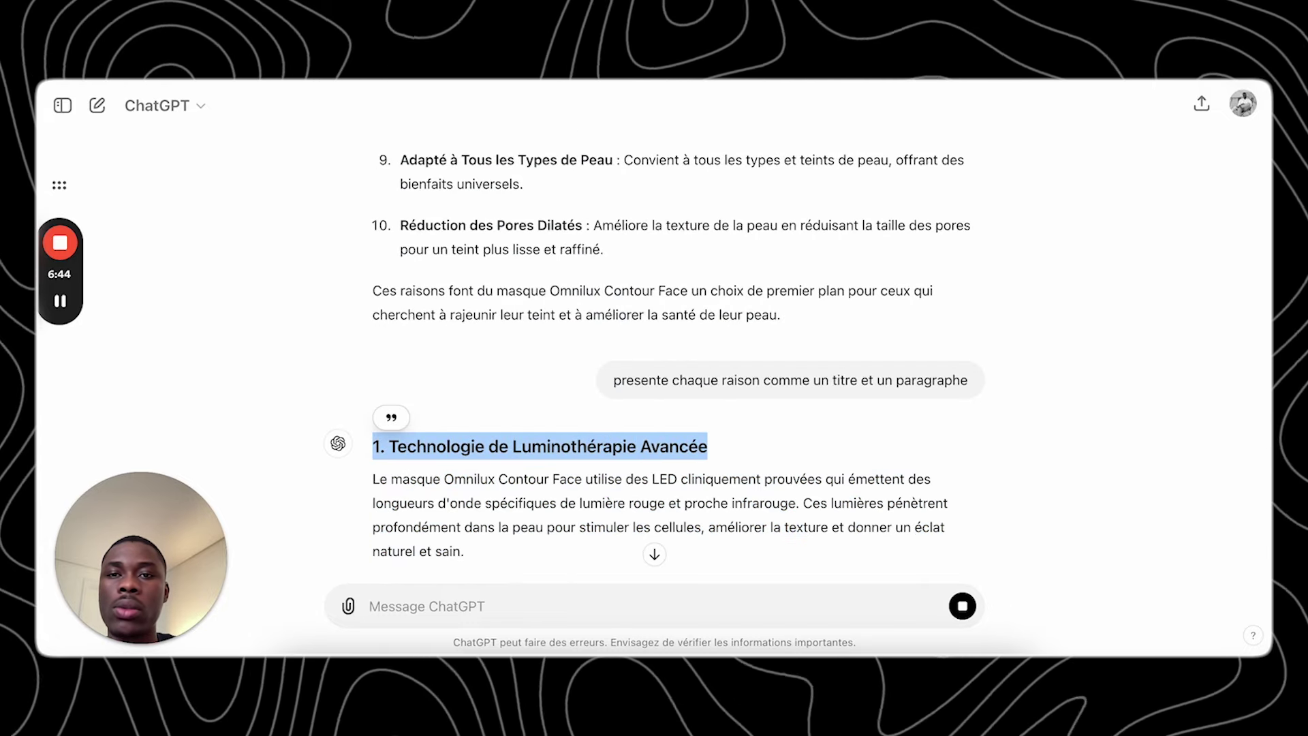
- In Funnelish, replace the sciatica quote below the mask image with the copied ChatGPT heading and remove its trailing empty line
key(super+Tab)
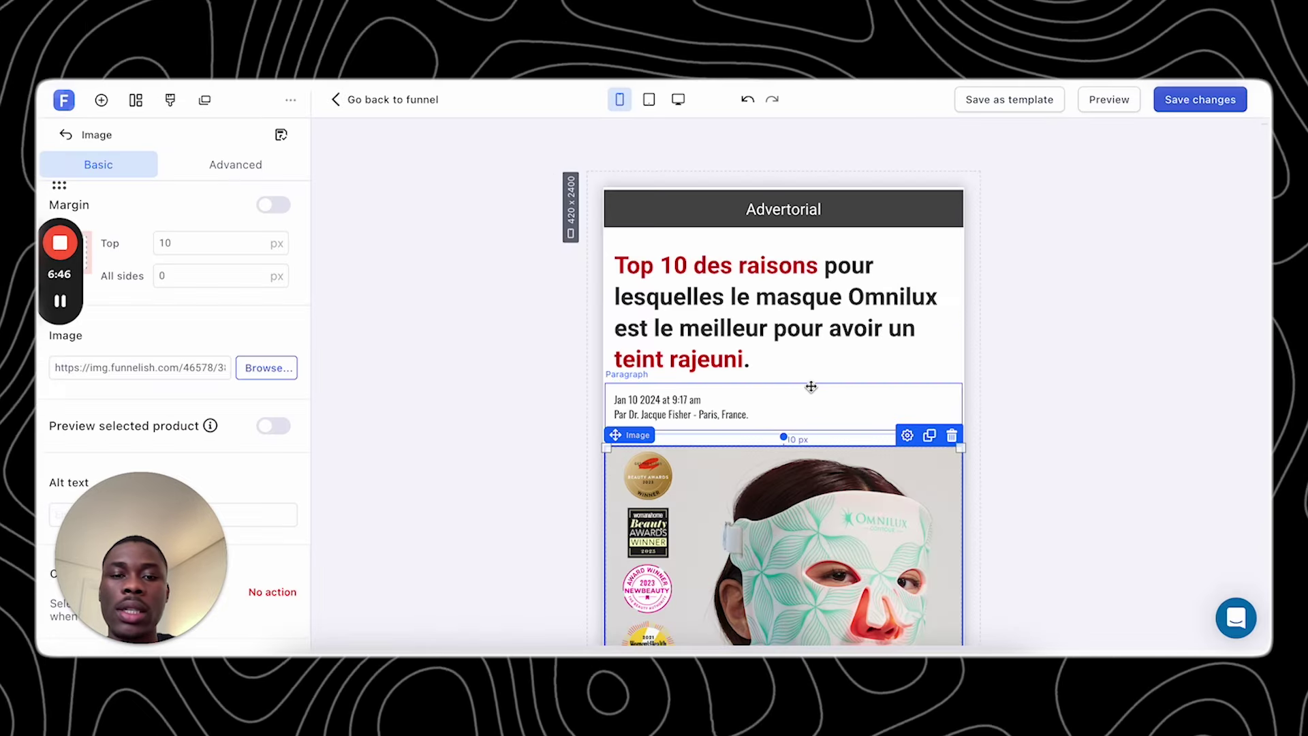
scroll(763, 423, down, 5)
double_click(761, 427)
scroll(769, 429, up, 10)
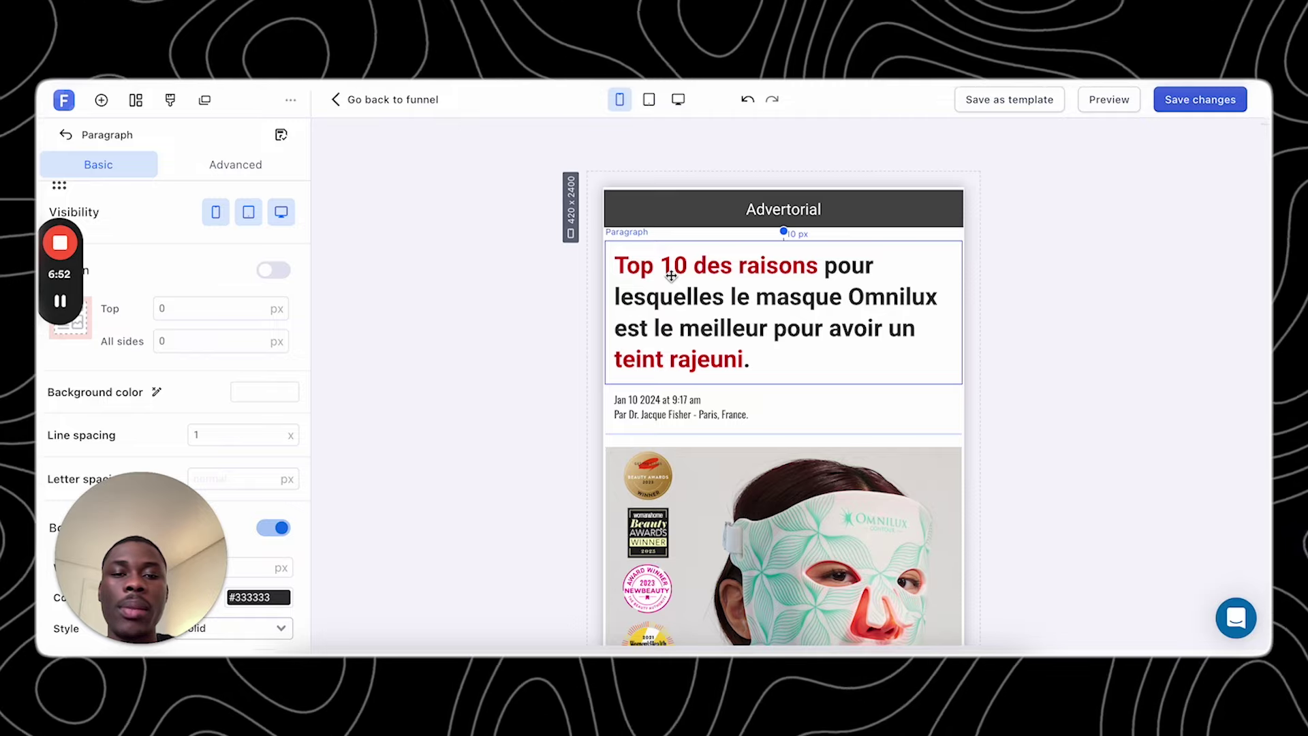
scroll(671, 275, down, 10)
triple_click(681, 517)
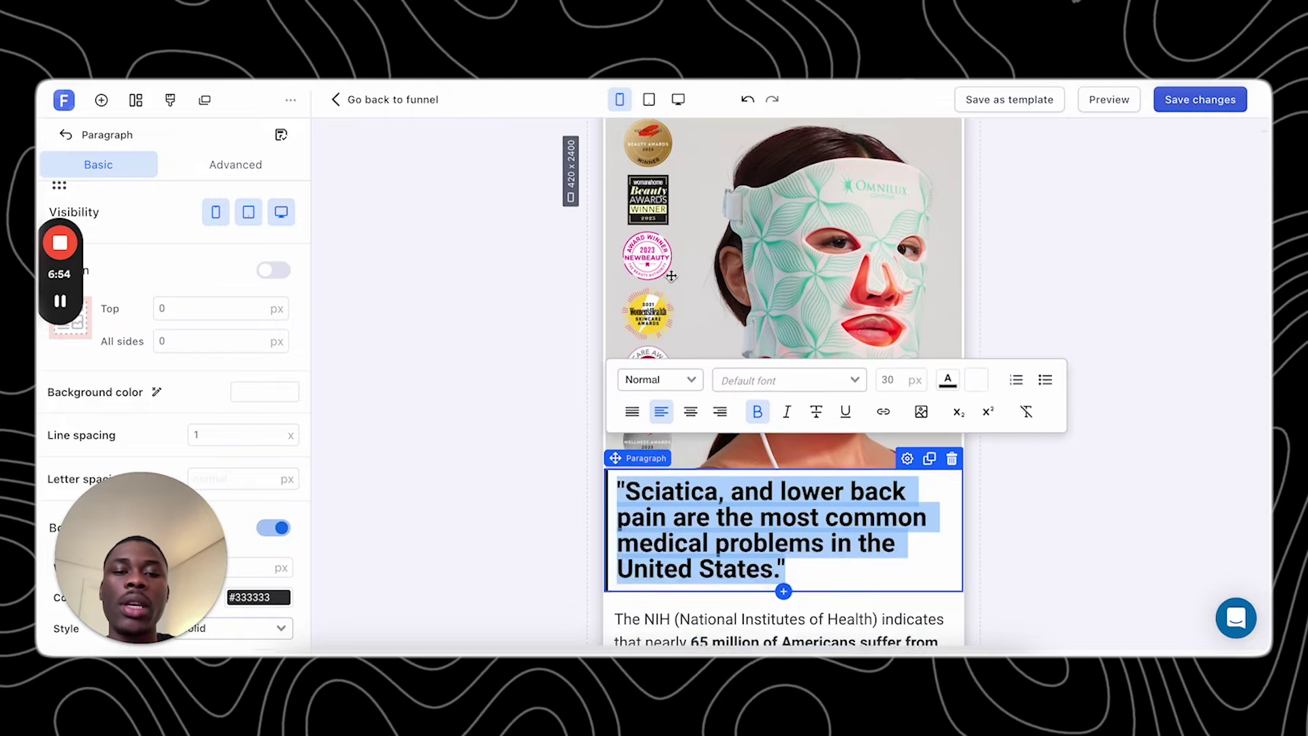
scroll(681, 408, down, 2)
key(ctrl+v)
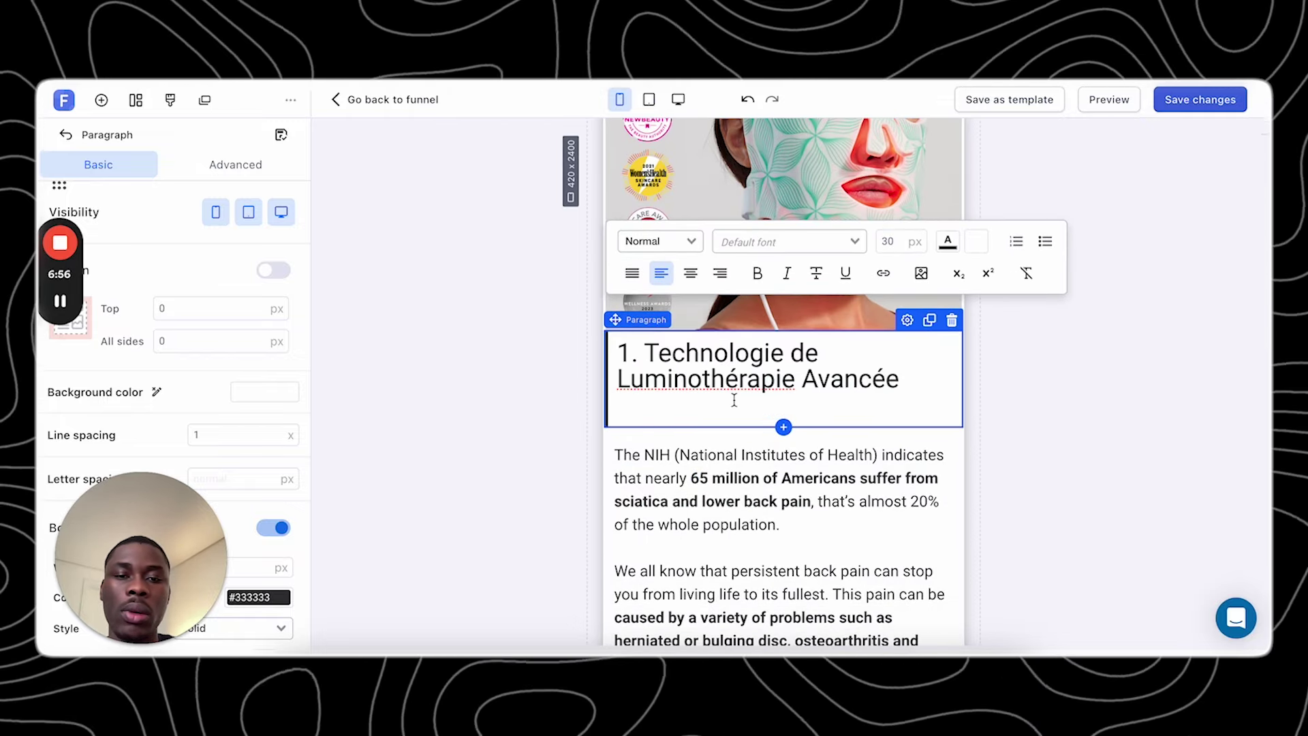
key(BackSpace)
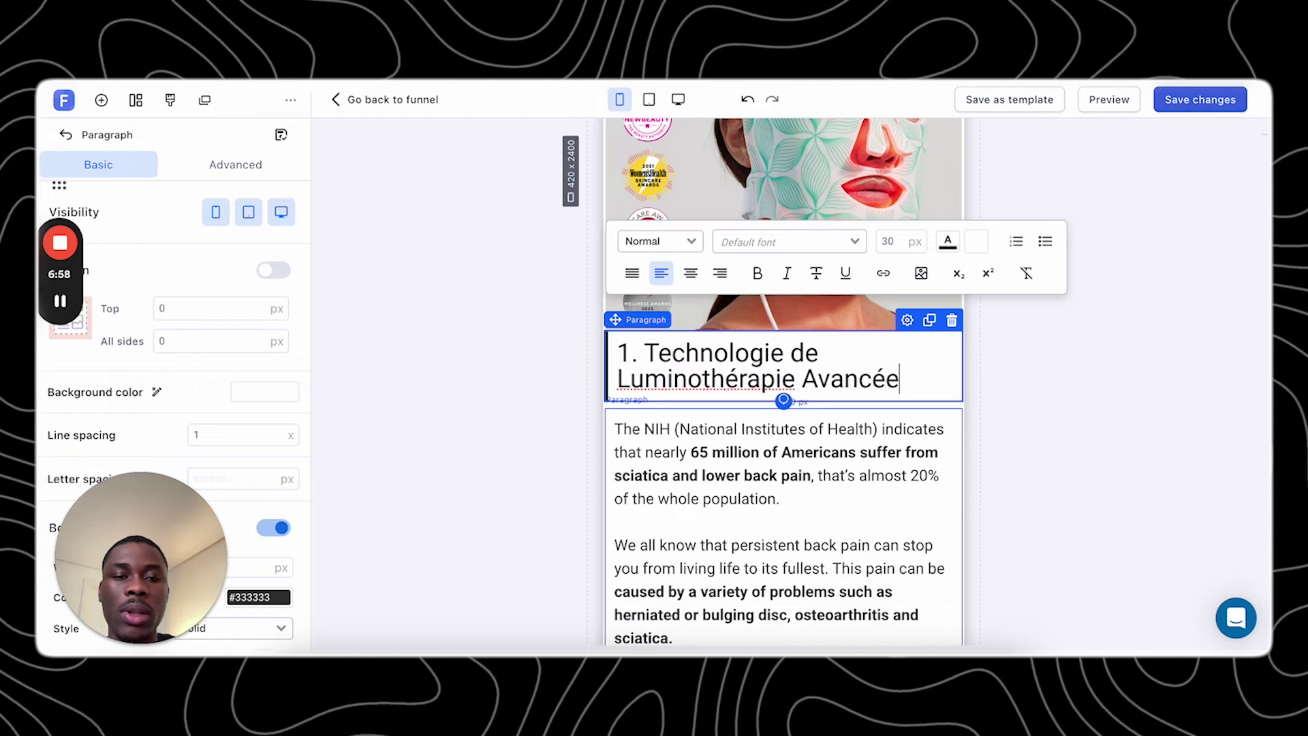
- Make the heading "1. Technologie de Luminothérapie Avancée" bold
triple_click(717, 366)
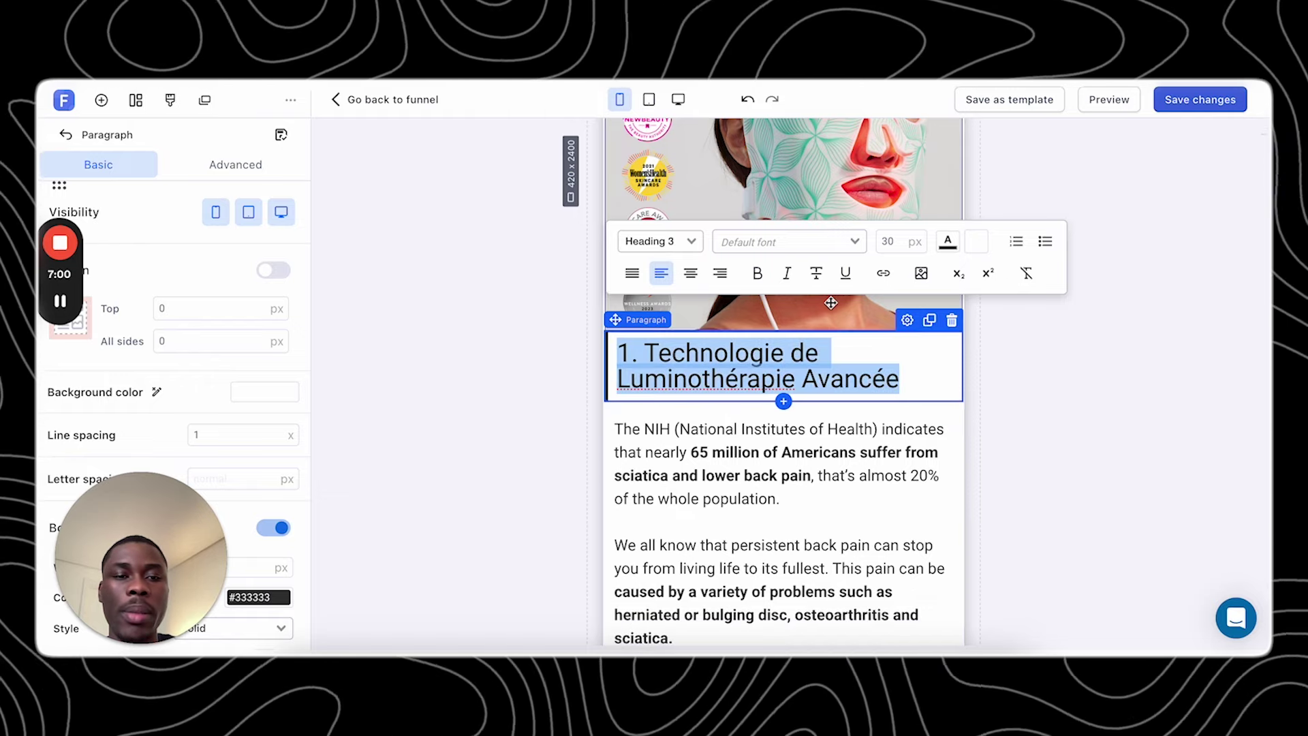
click(757, 273)
click(477, 353)
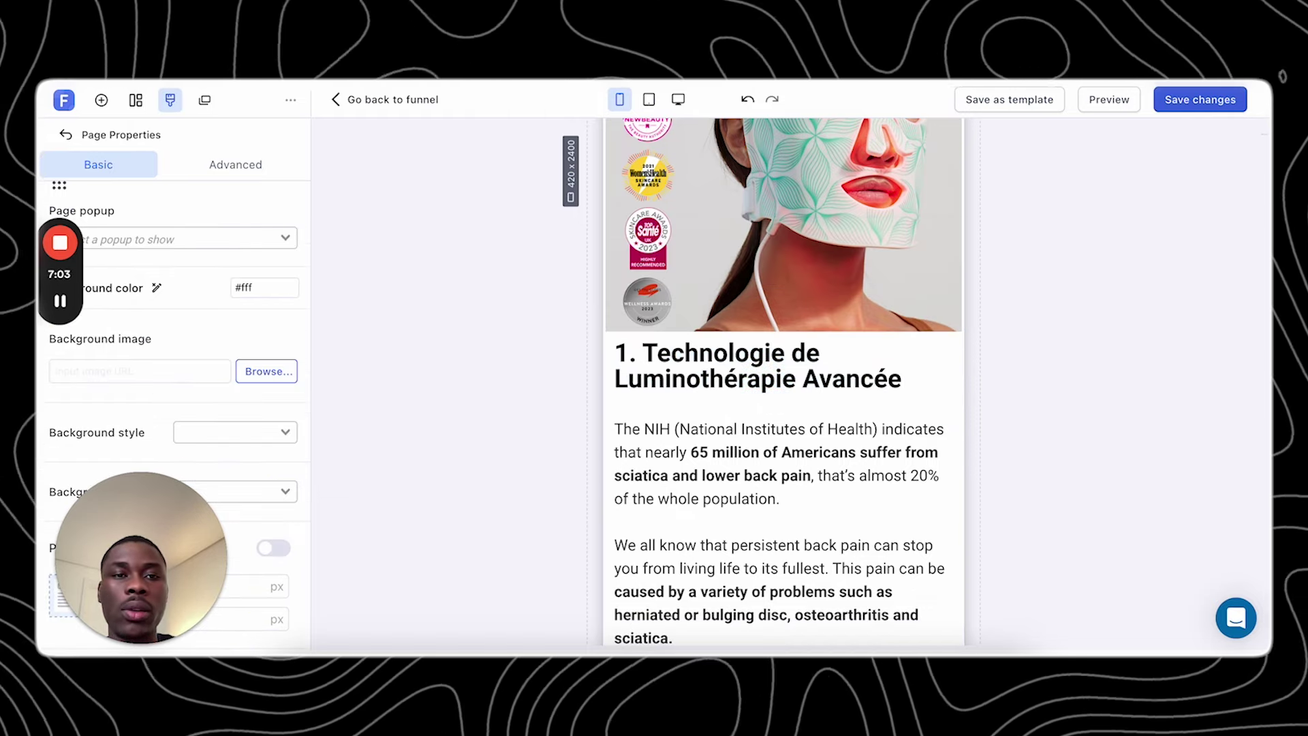
- In ChatGPT, copy the paragraph under the heading "1. Technologie de Luminothérapie Avancée"
key(ctrl+Tab)
scroll(505, 477, down, 2)
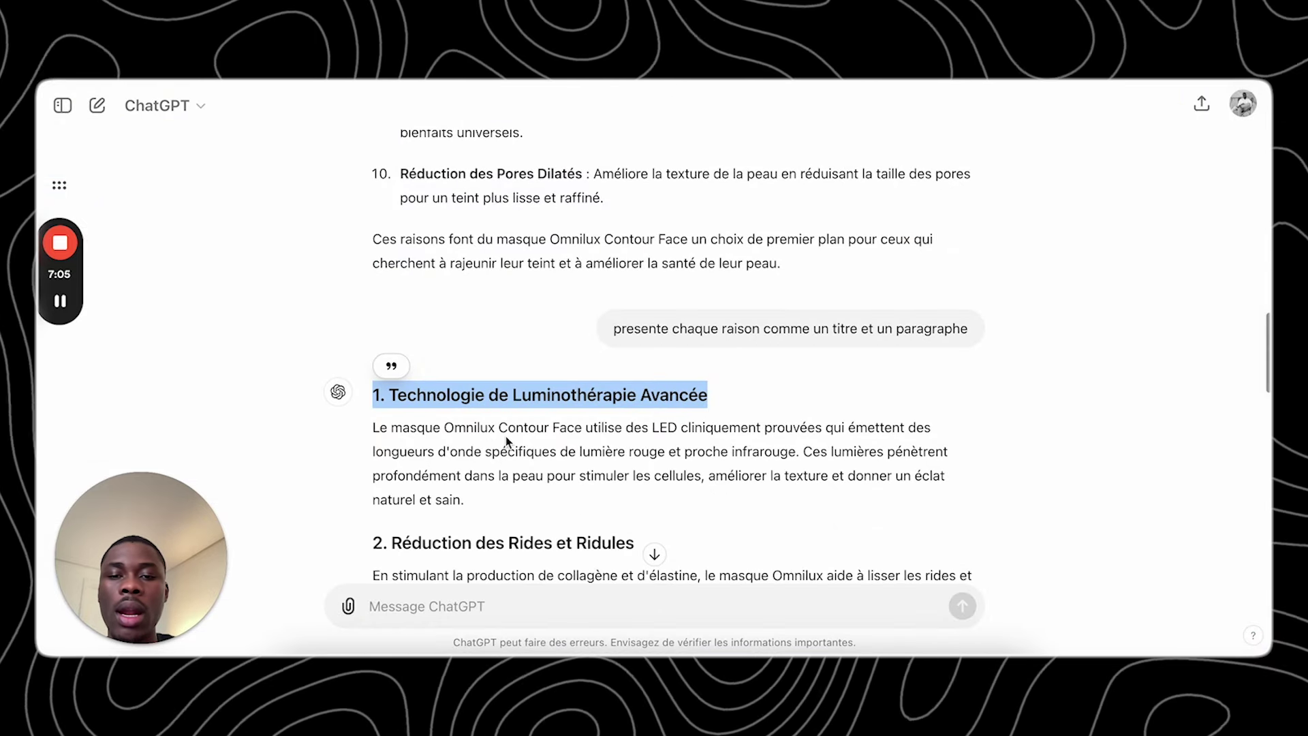
triple_click(506, 438)
key(ctrl+c)
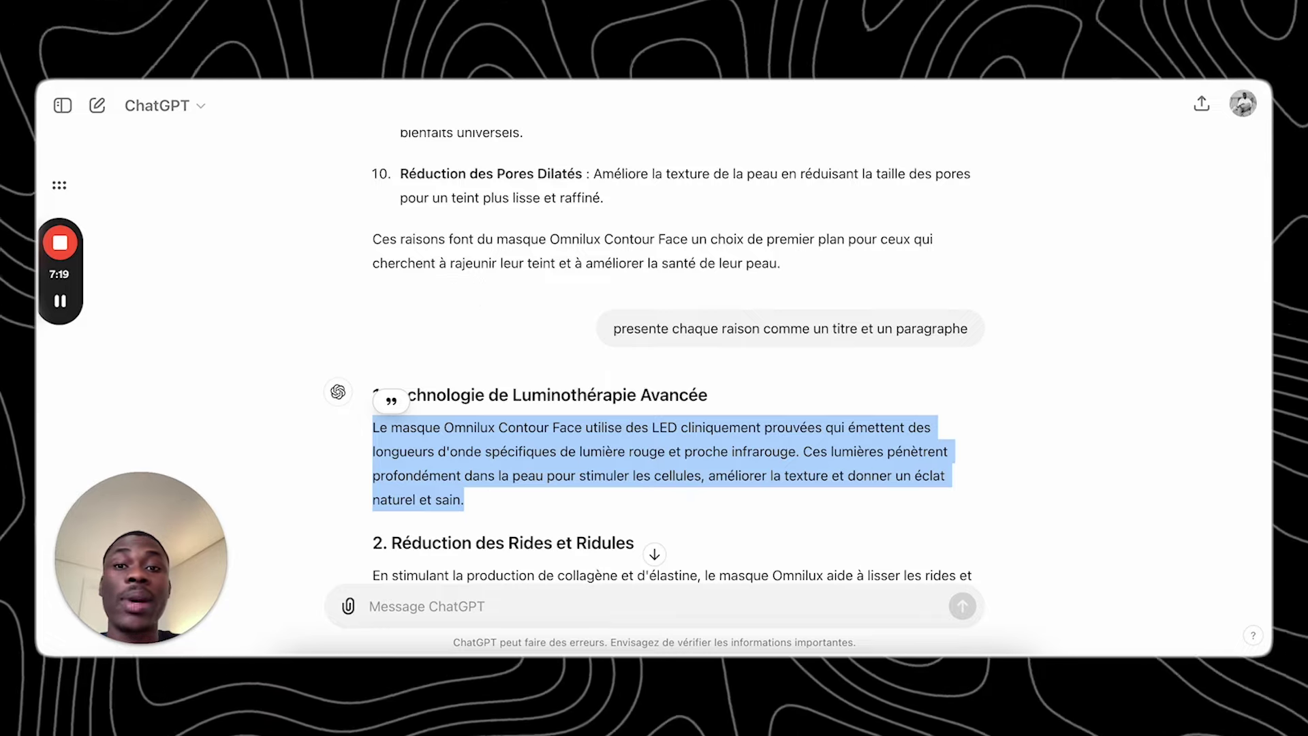
- In Funnelish, replace the whole NIH back pain text below the first reason's heading with the copied paragraph
key(super+Tab)
click(701, 511)
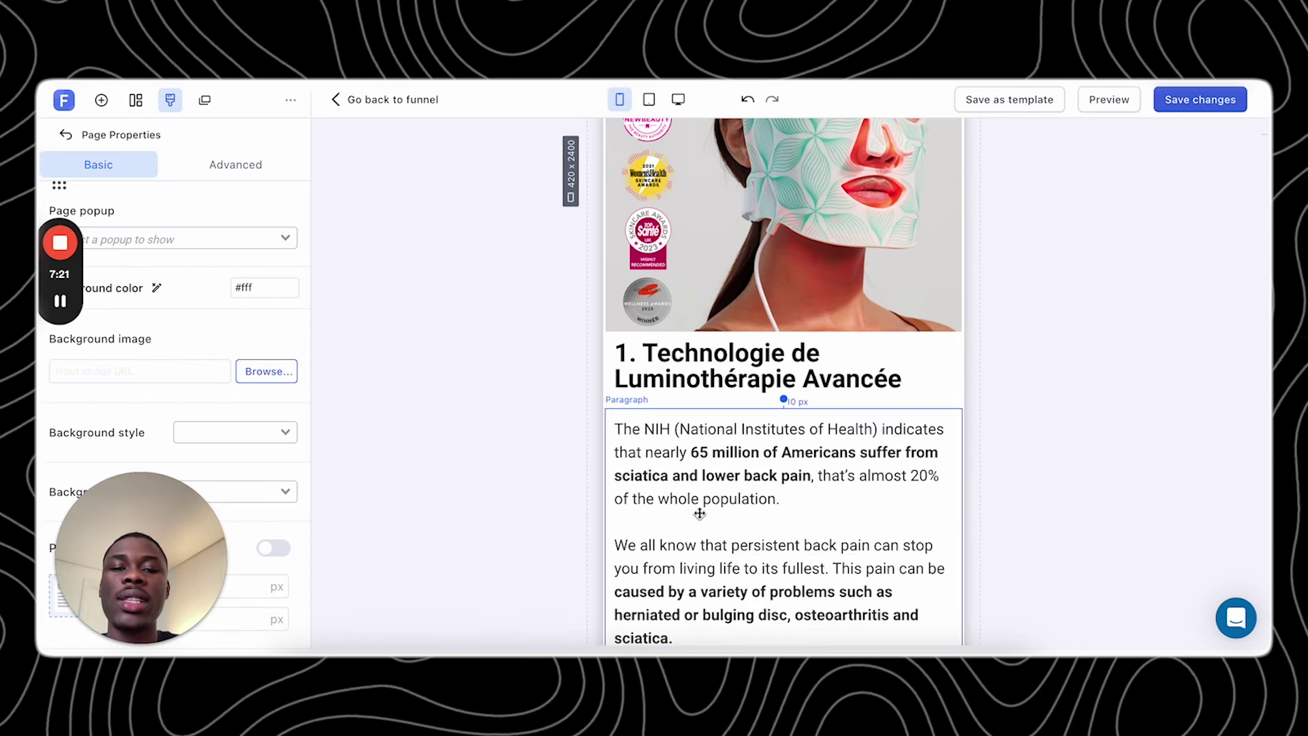
click(704, 512)
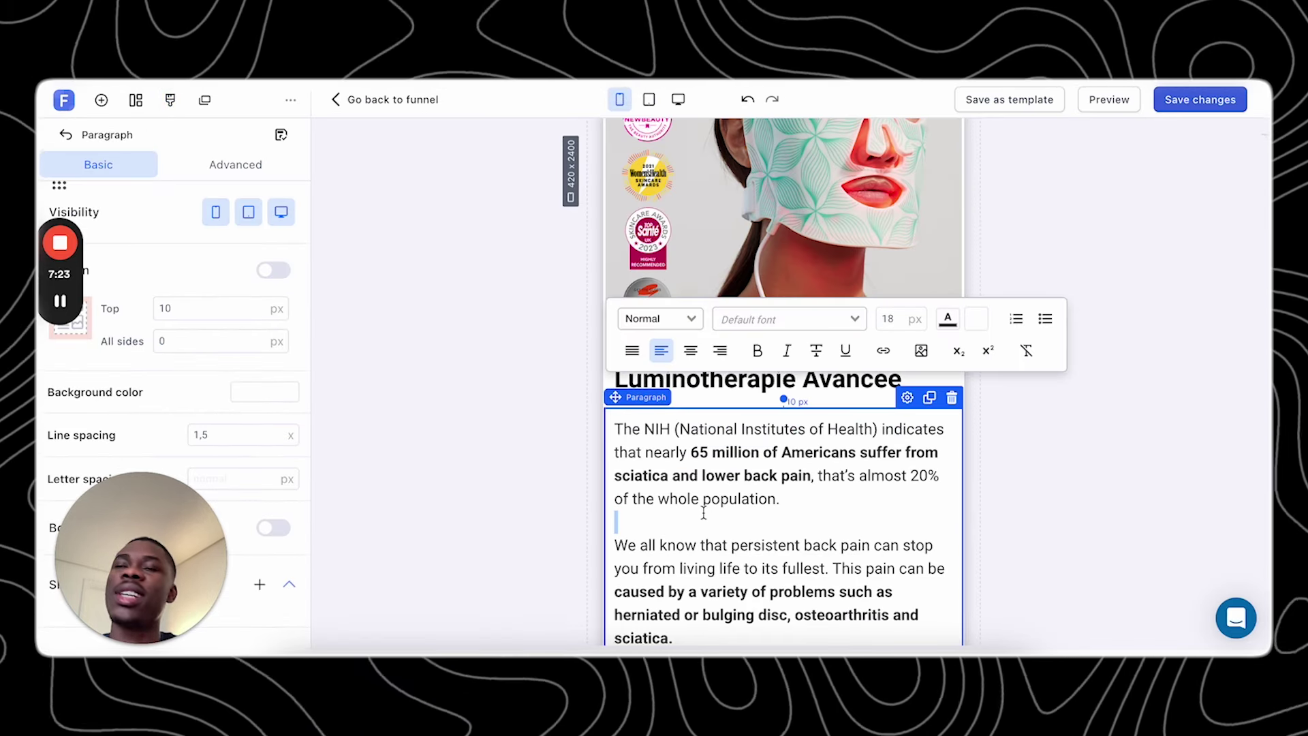
key(ctrl+a)
key(ctrl+v)
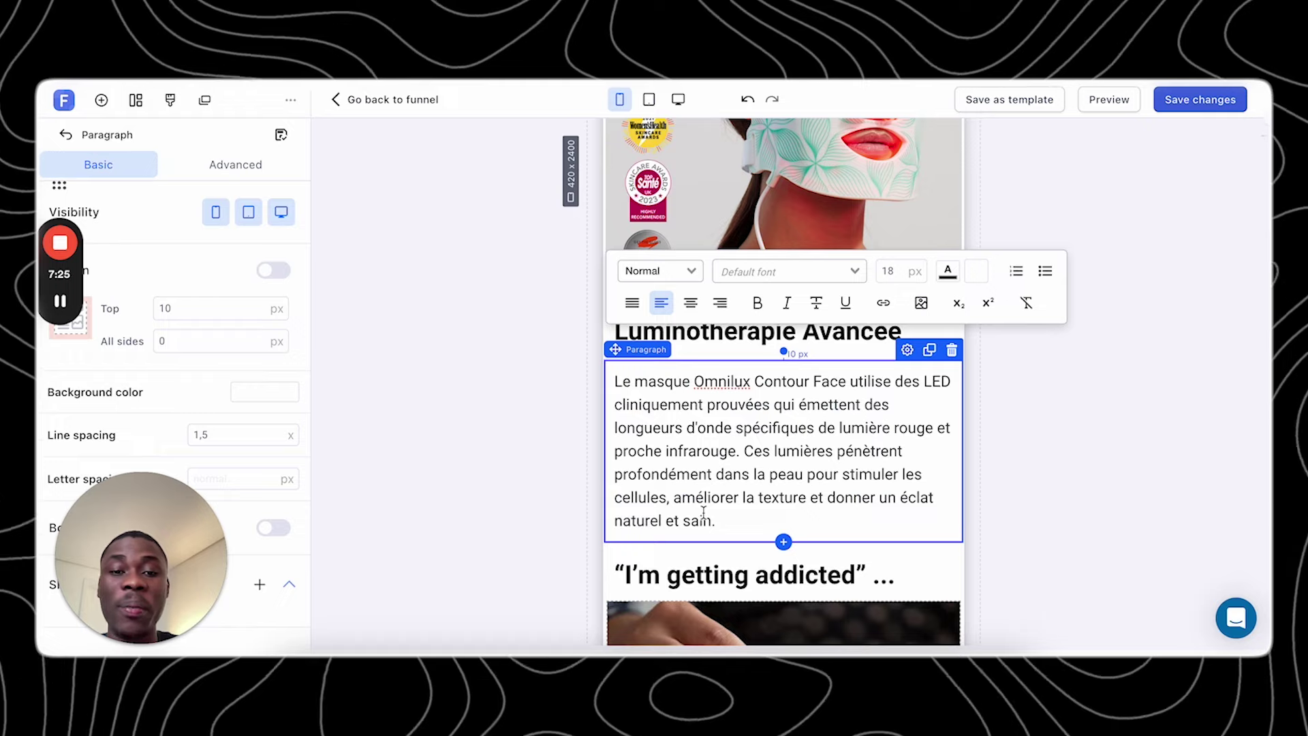
click(1038, 512)
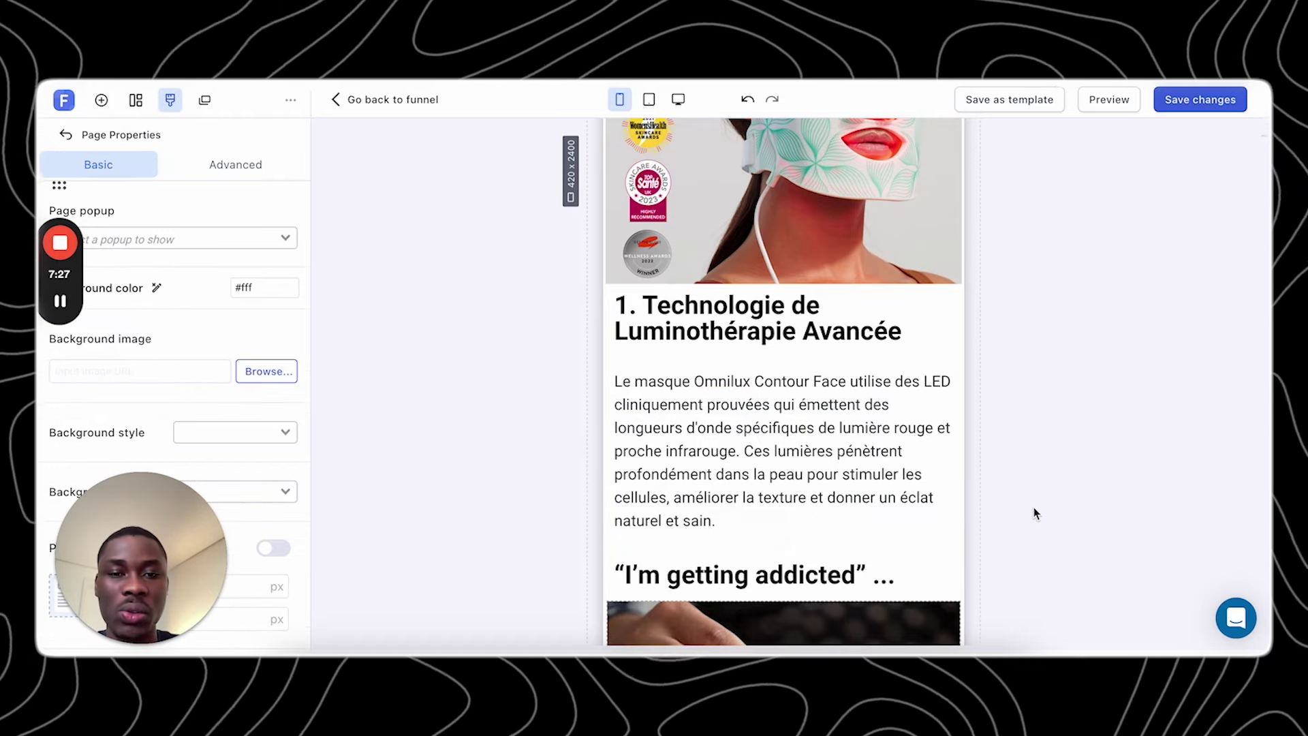
scroll(903, 454, up, 1)
scroll(903, 453, down, 2)
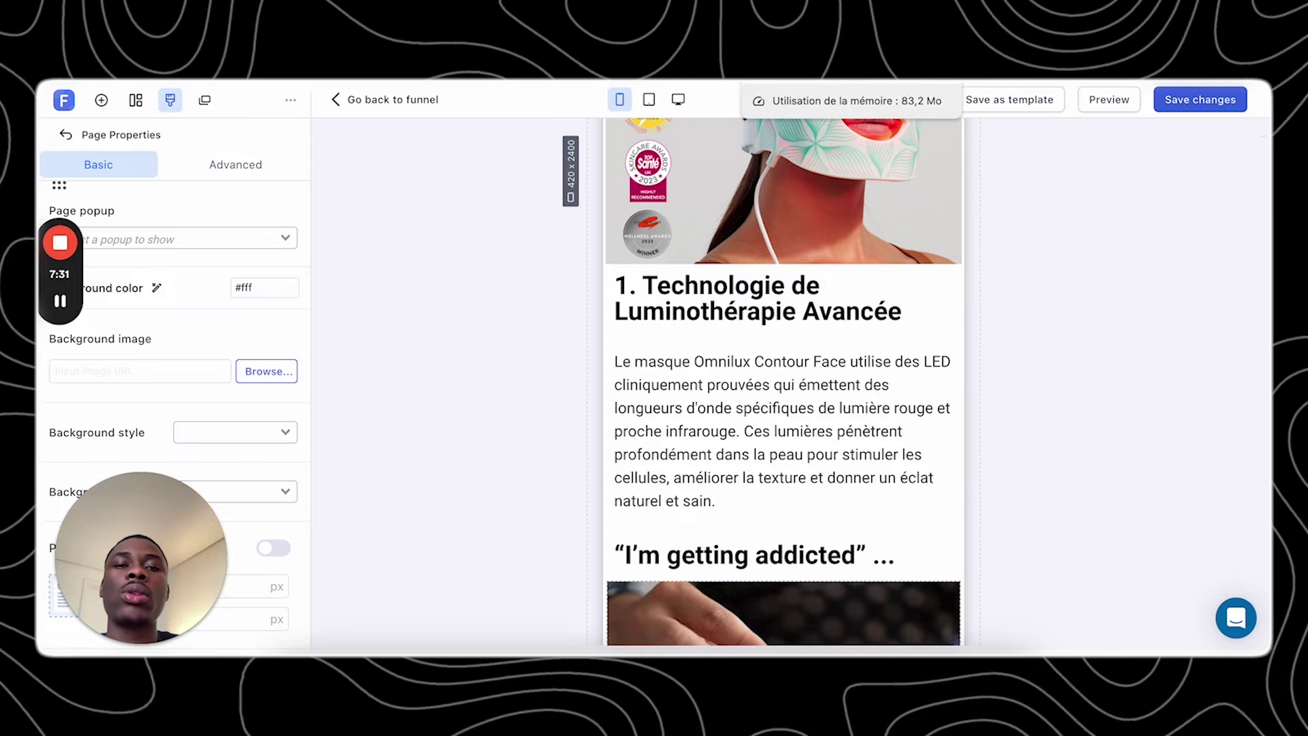
- In ChatGPT, copy the heading "2. Réduction des Rides et Ridules"
key(super+Tab)
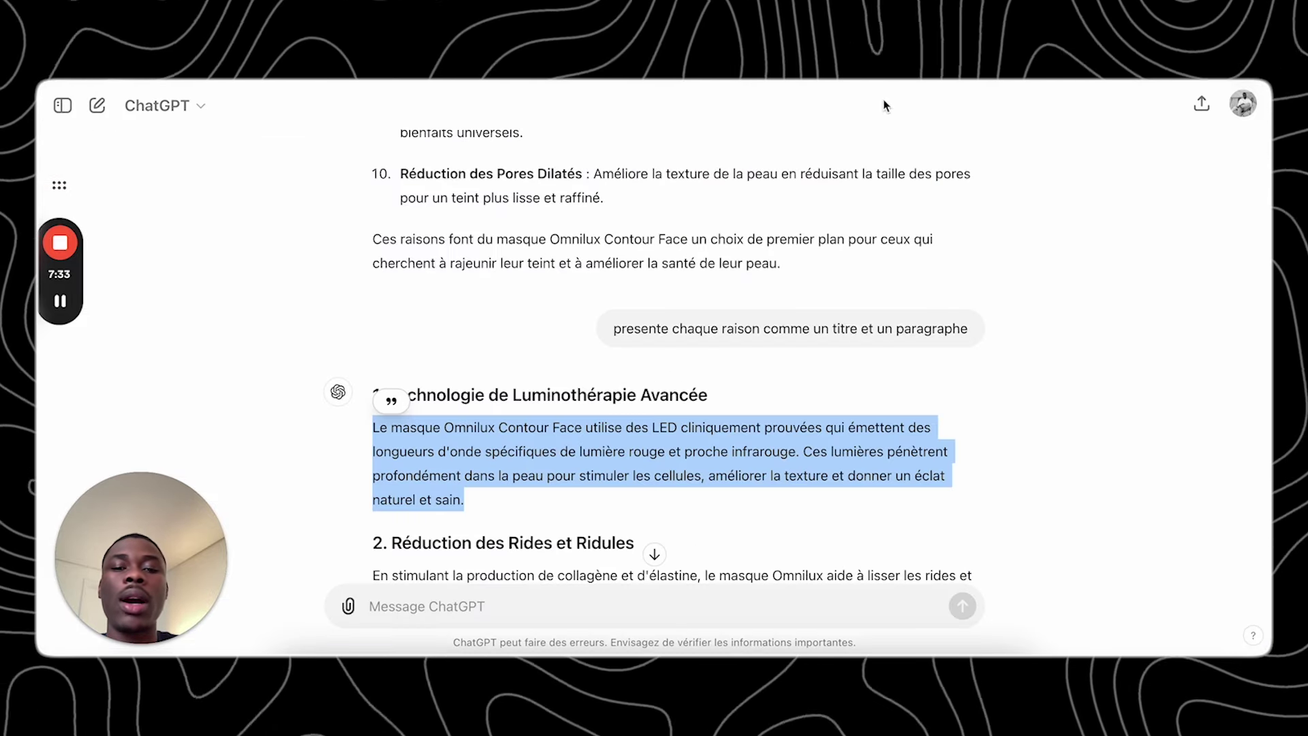
scroll(364, 493, down, 3)
triple_click(428, 436)
key(super+c)
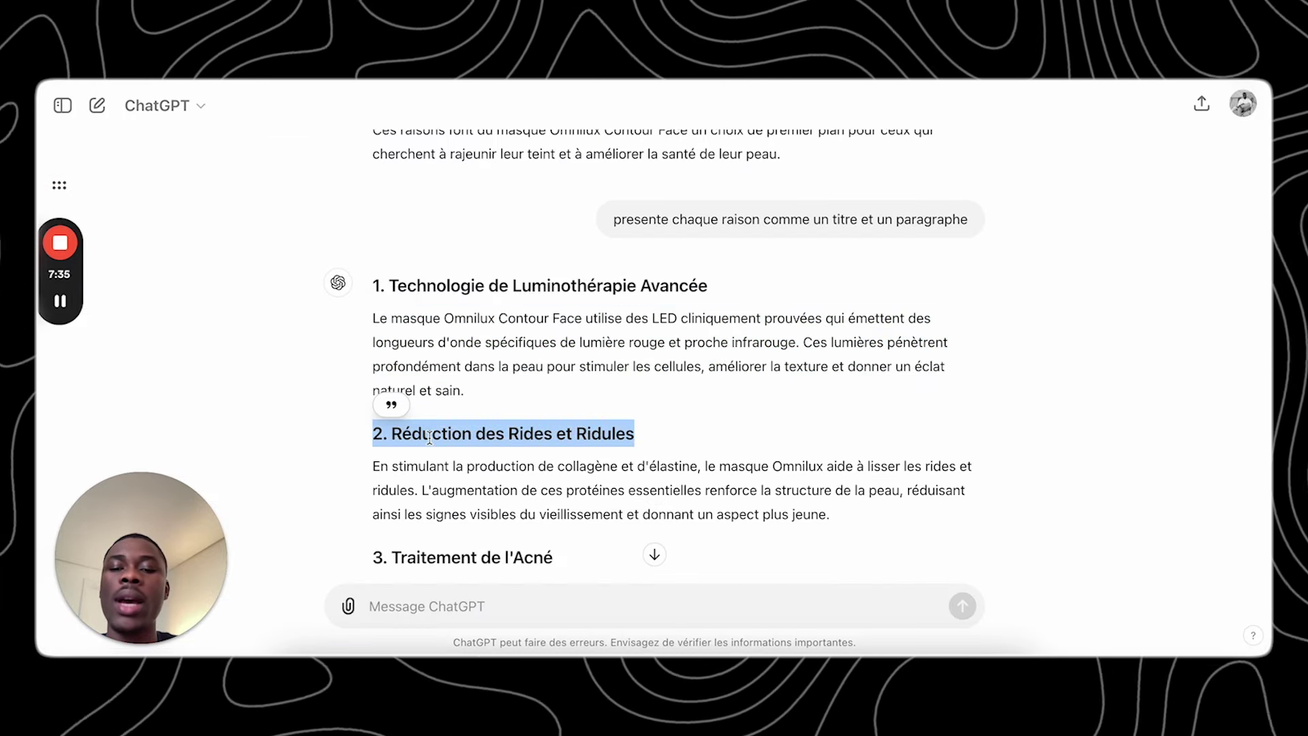
- In Funnelish, replace the "I'm getting addicted" heading with the copied second heading and remove its trailing empty line
key(super+Tab)
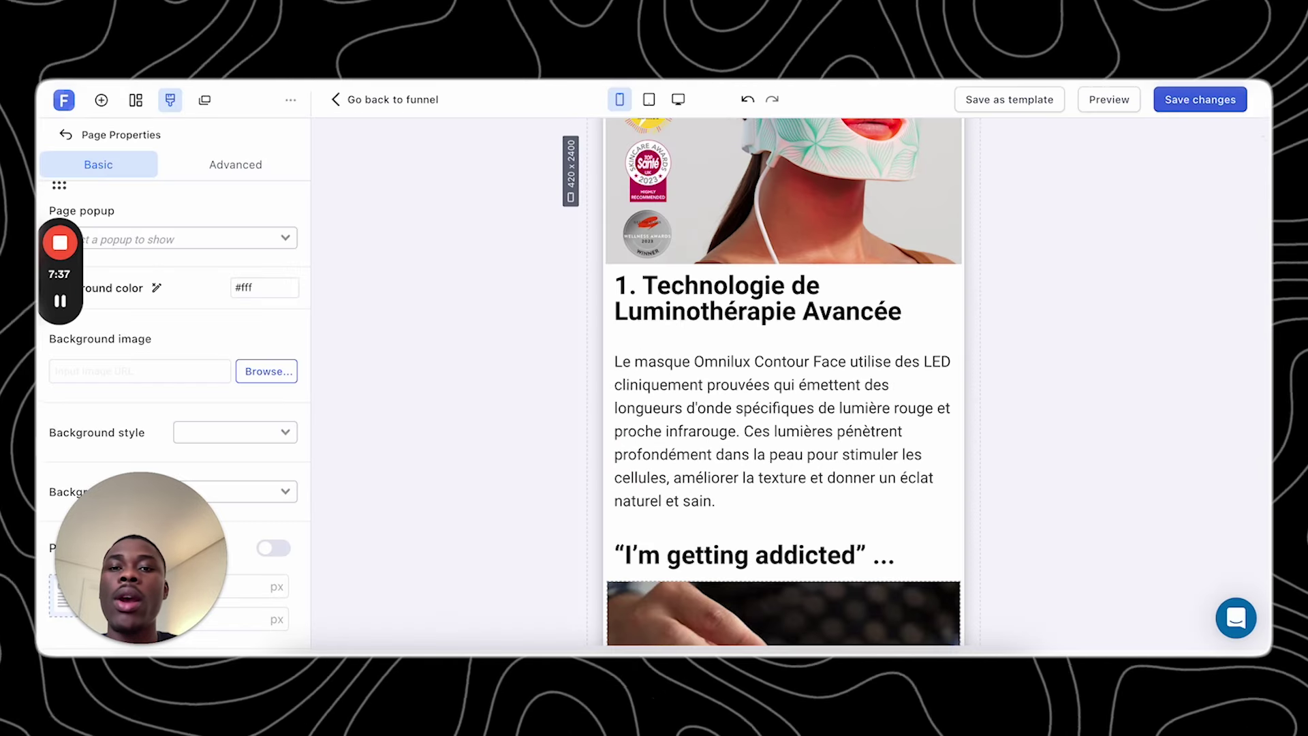
scroll(706, 509, down, 1)
triple_click(706, 509)
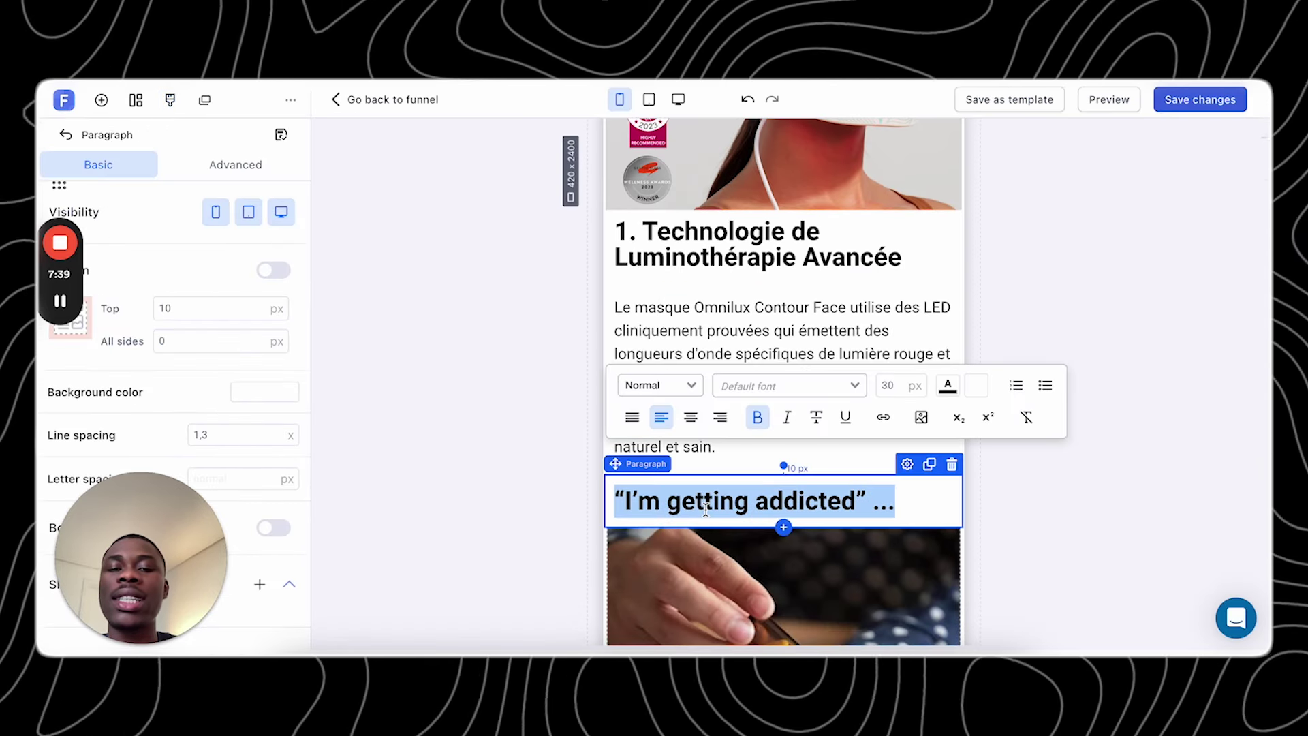
key(super+v)
key(BackSpace)
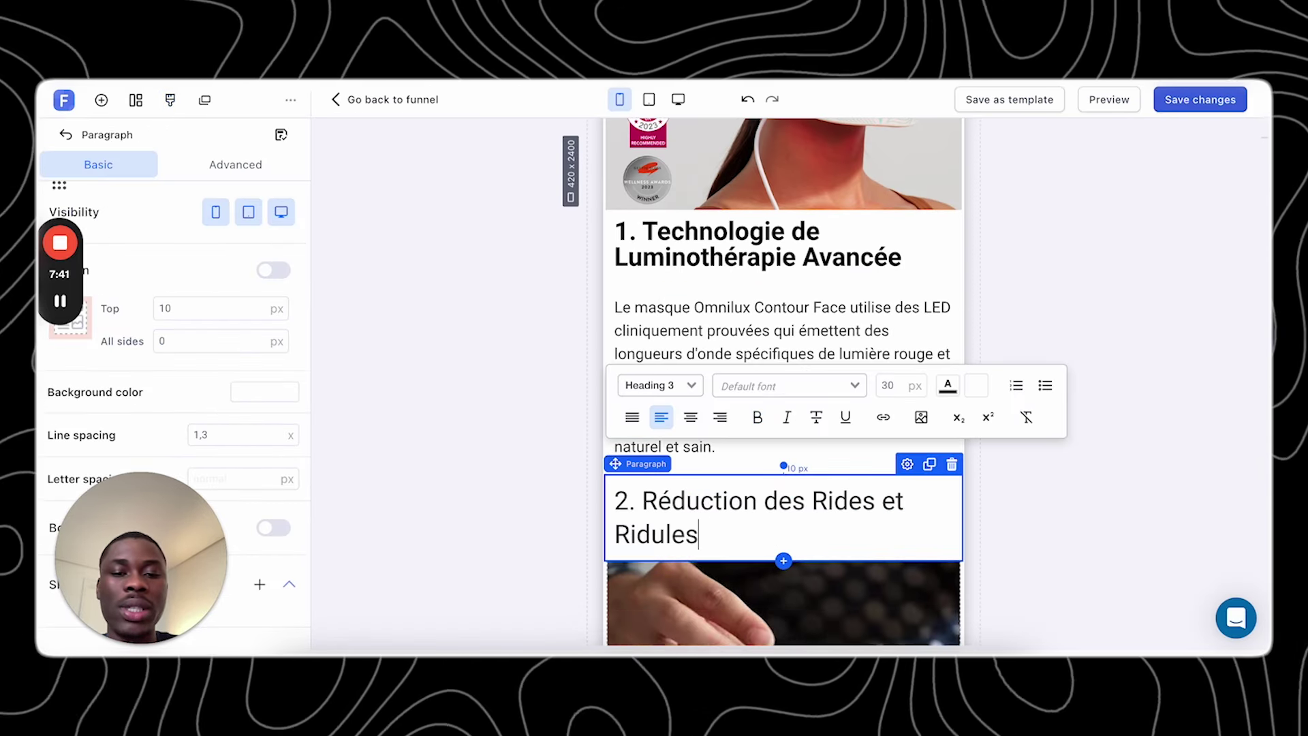
- Make the heading "2. Réduction des Rides et Ridules" bold
double_click(690, 506)
click(690, 504)
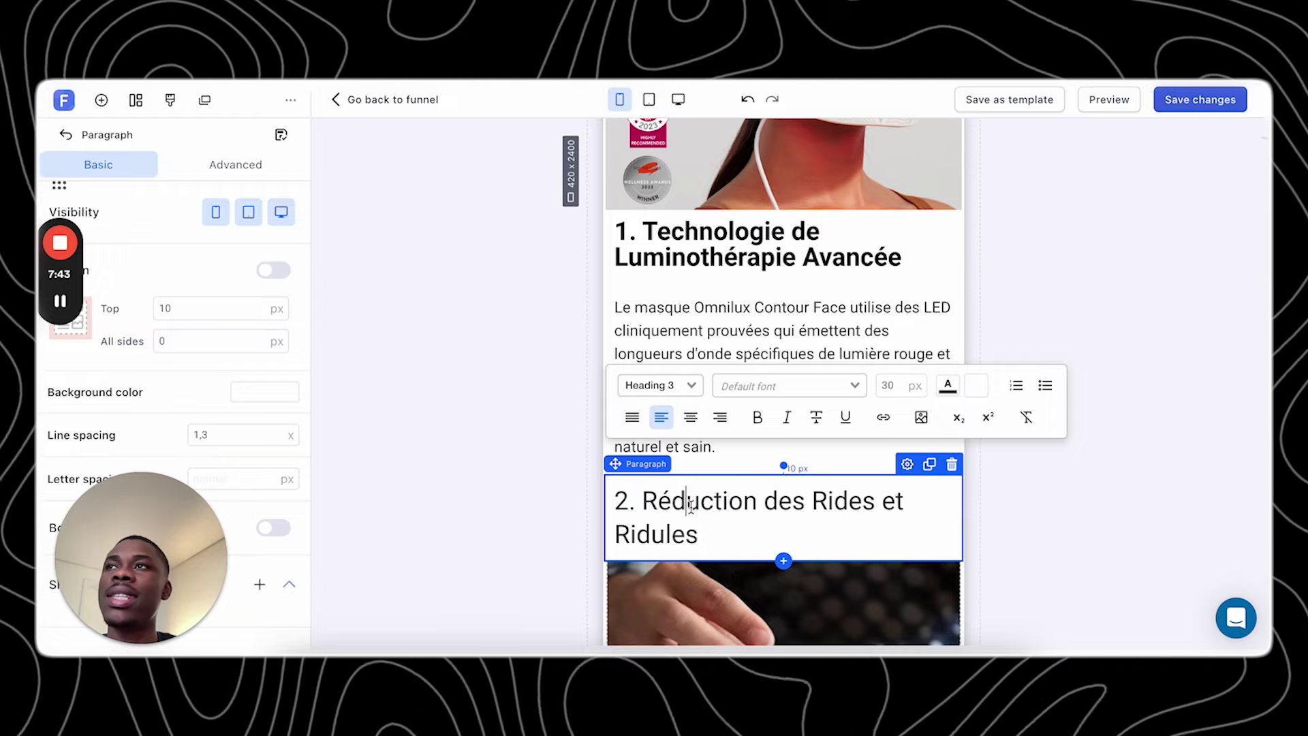
triple_click(690, 505)
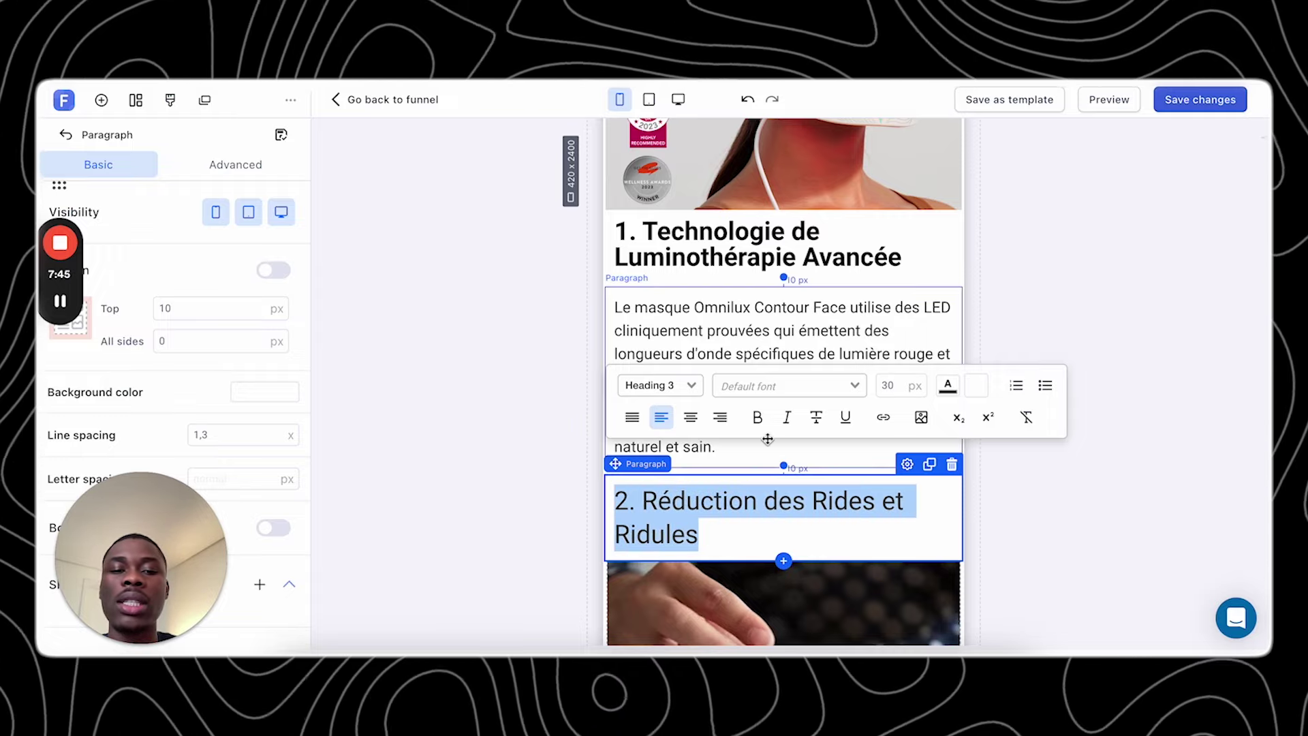
click(757, 417)
click(506, 460)
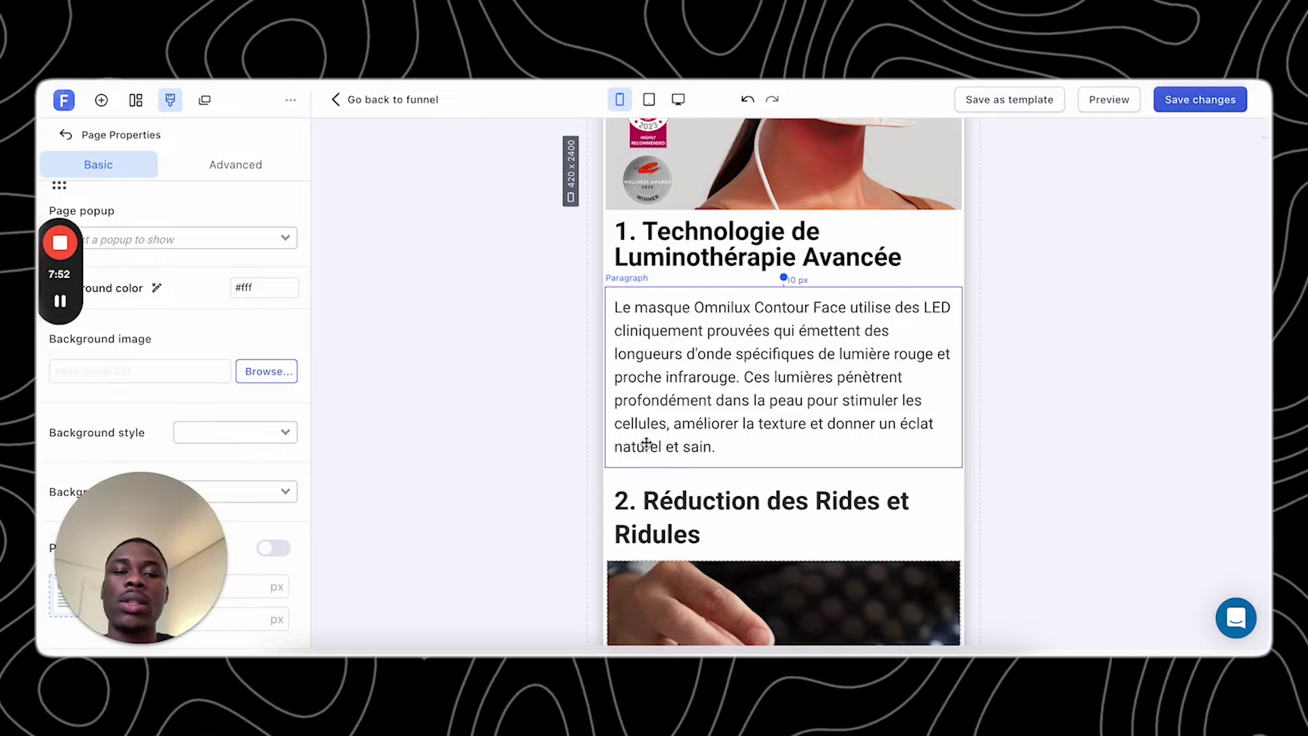
- Delete the nerve anatomy image above the heading about decompressing the water flow inside the hose
scroll(645, 443, down, 15)
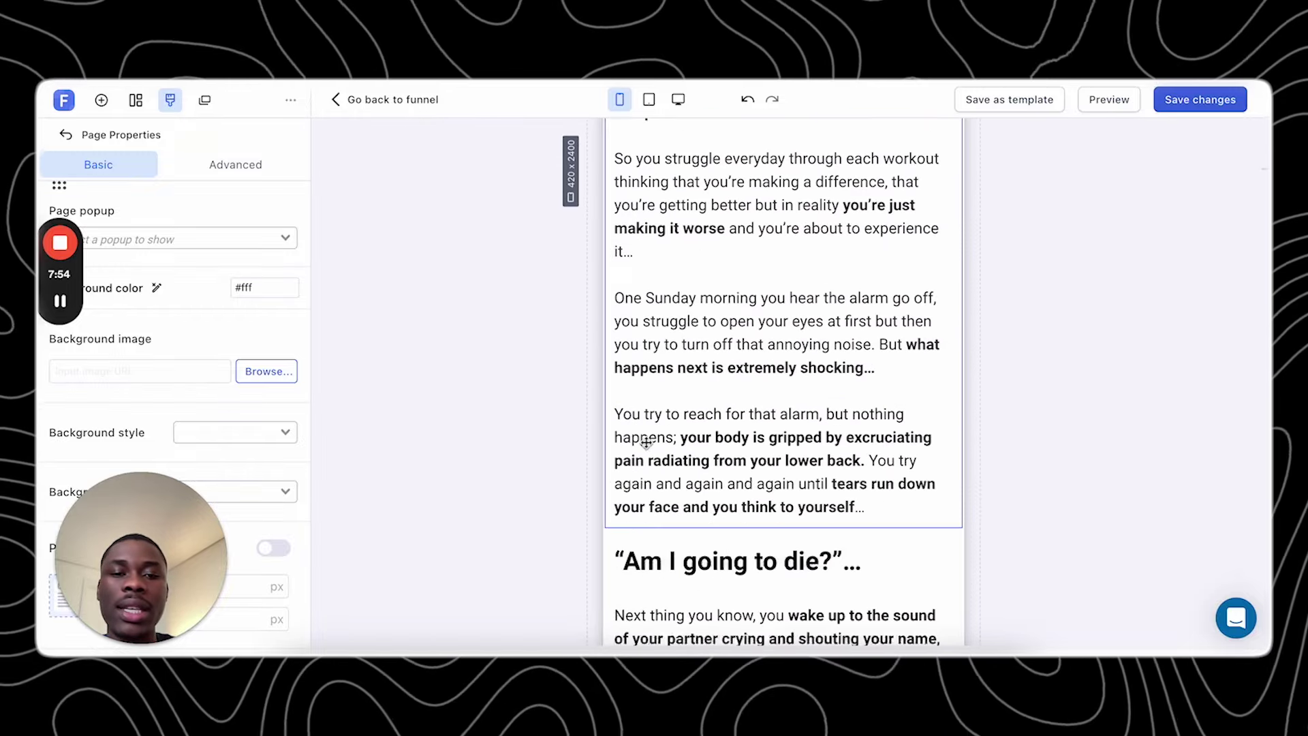
scroll(645, 443, down, 5)
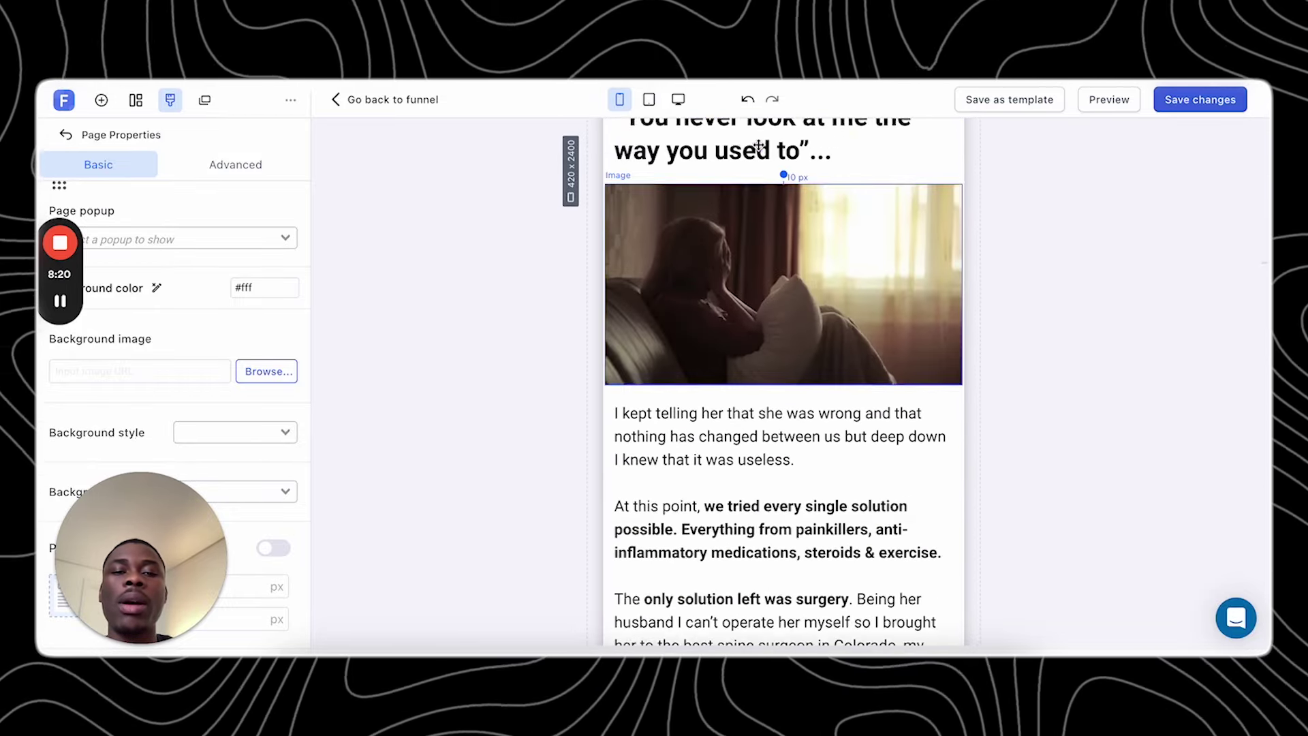
click(730, 324)
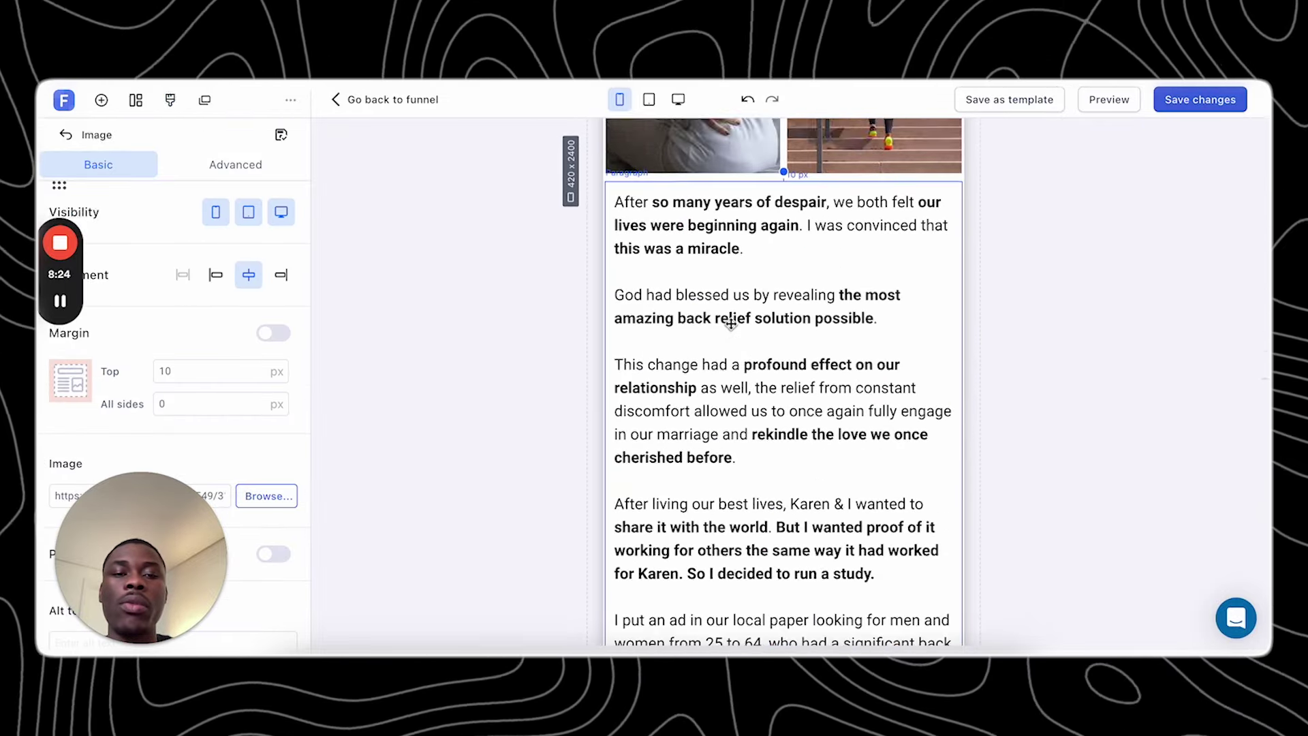
scroll(731, 324, up, 20)
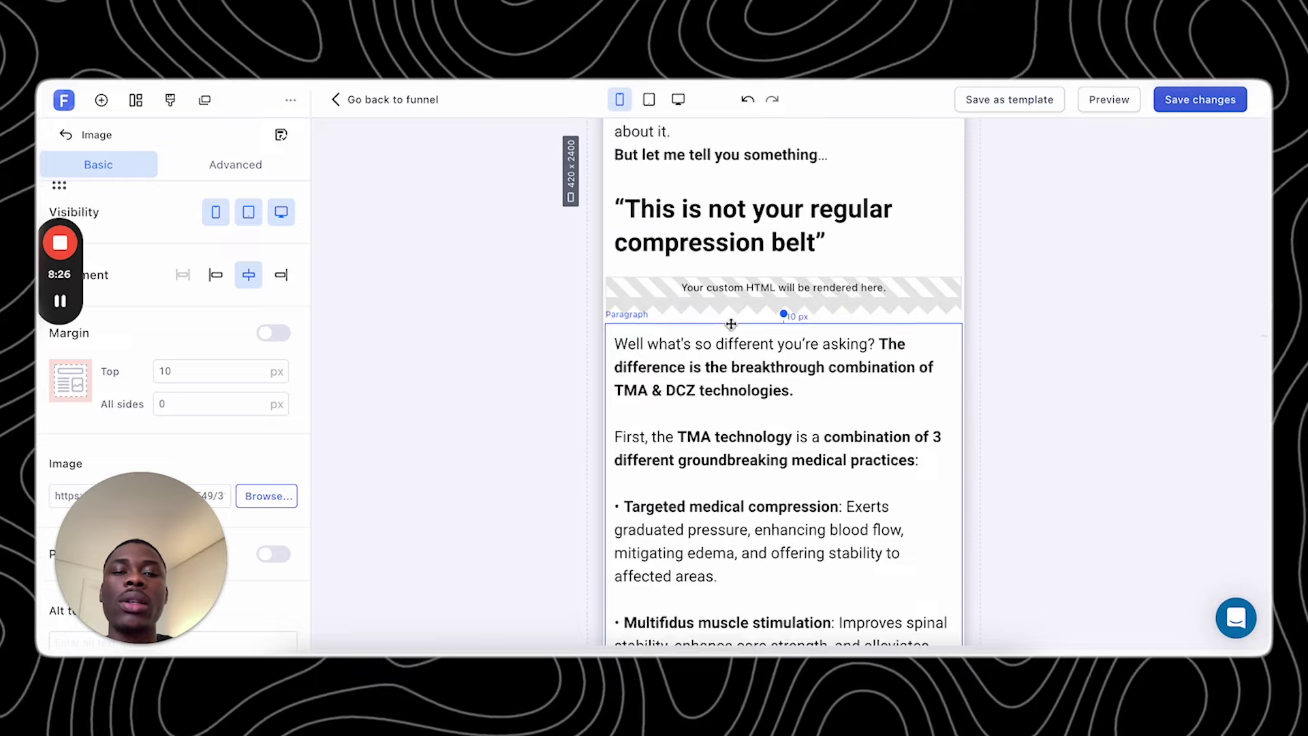
scroll(731, 324, up, 6)
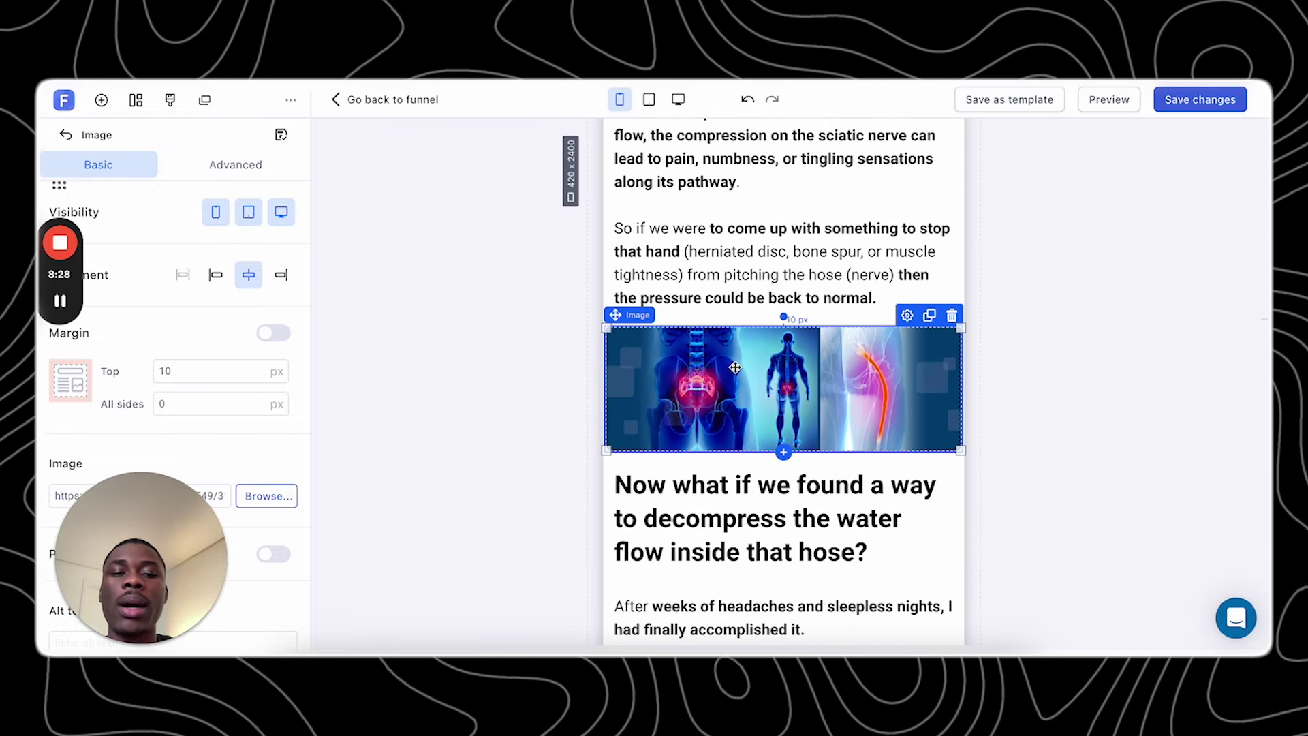
click(951, 317)
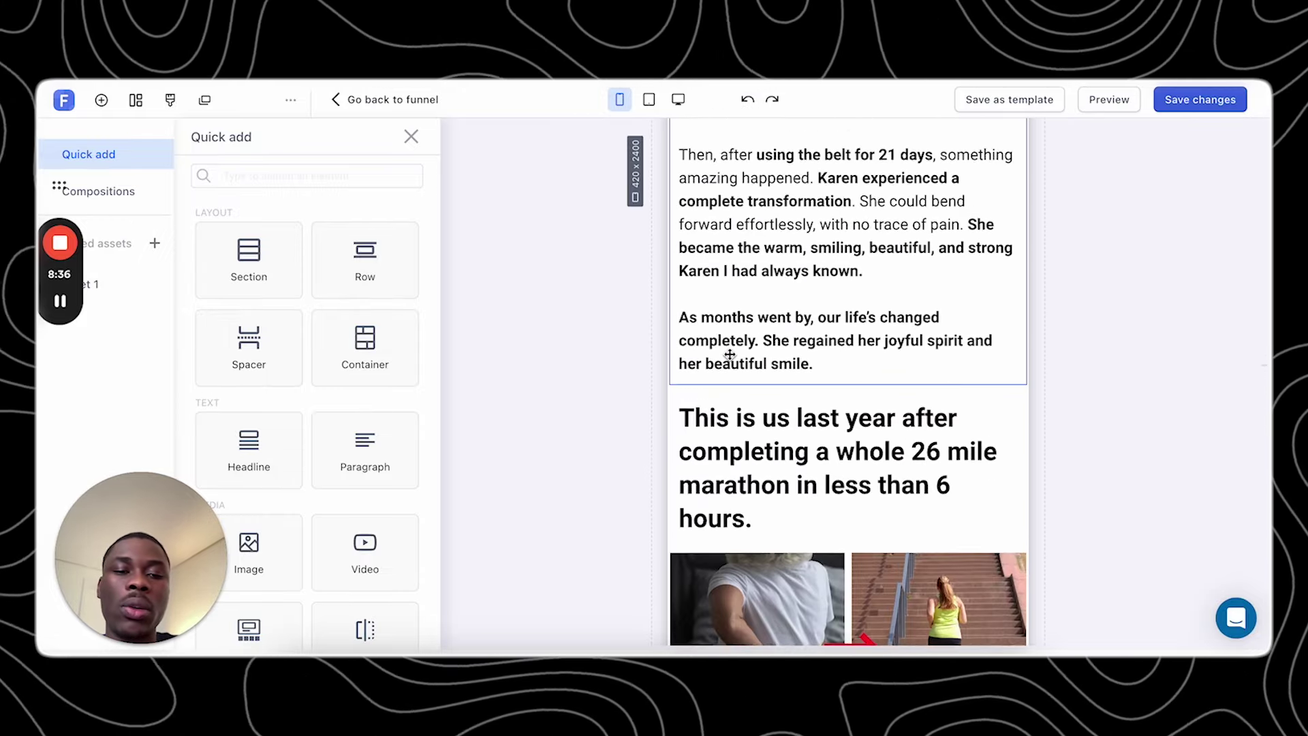
- Clone the last grey sciatica testimonial in the group below the three customer photos
scroll(770, 306, down, 15)
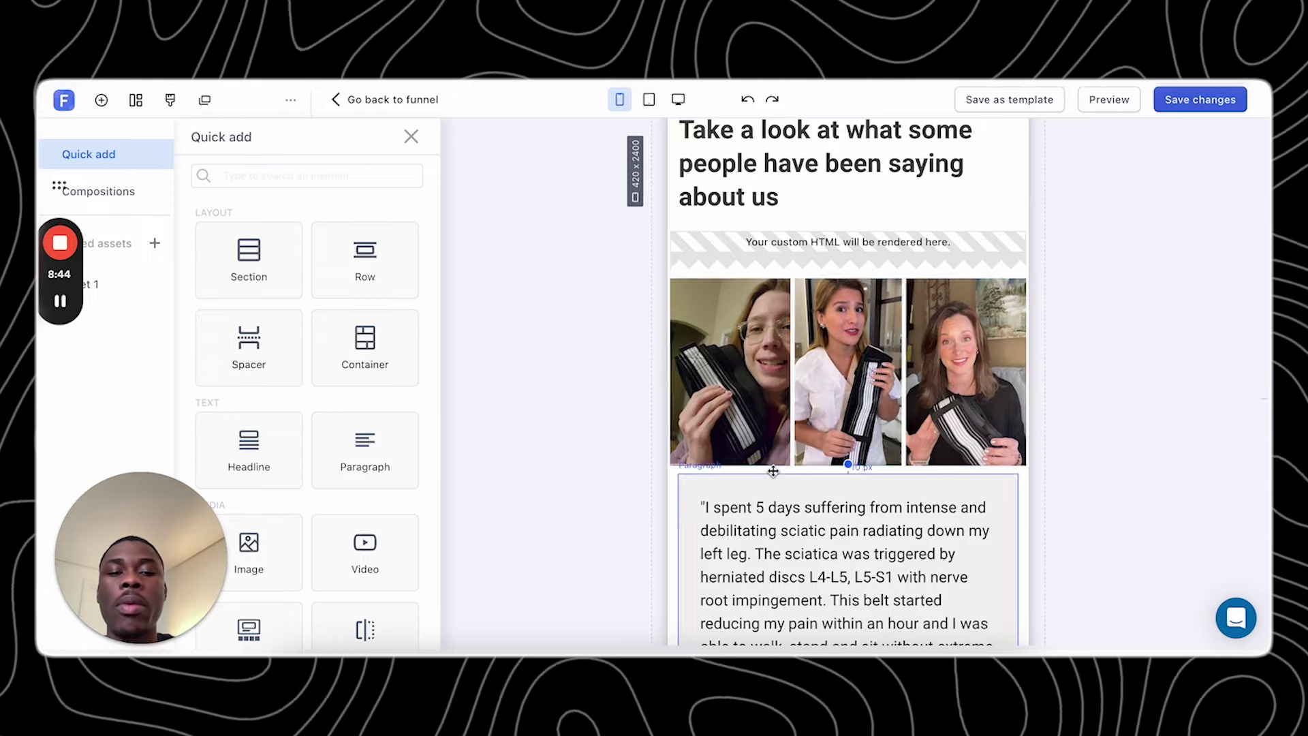
scroll(928, 332, down, 5)
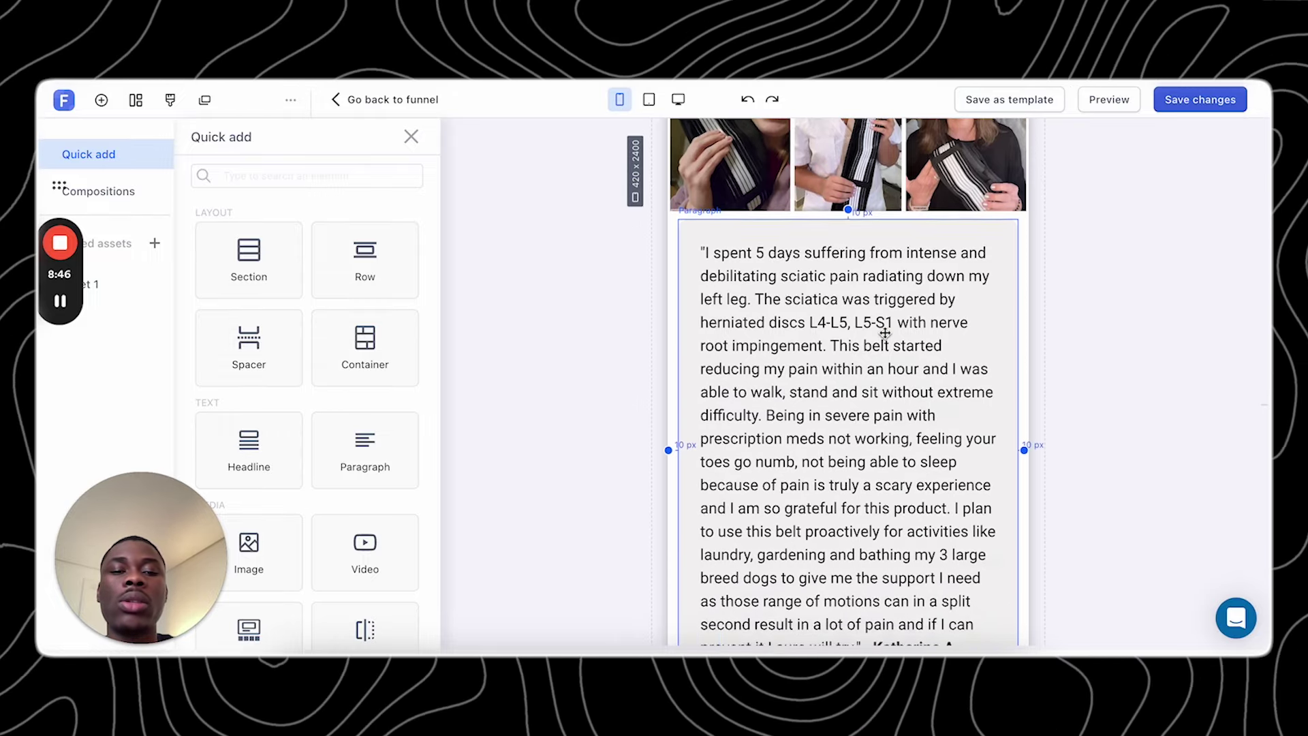
scroll(846, 294, up, 1)
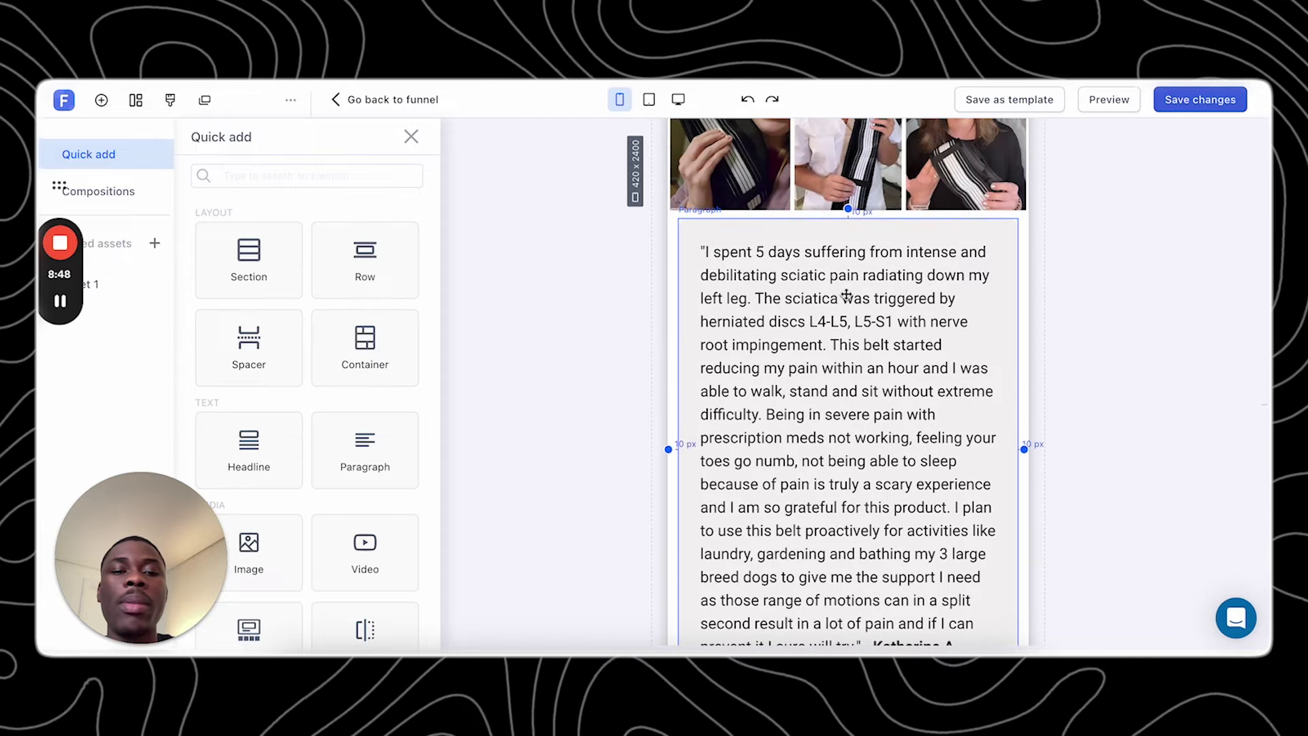
scroll(797, 302, down, 2)
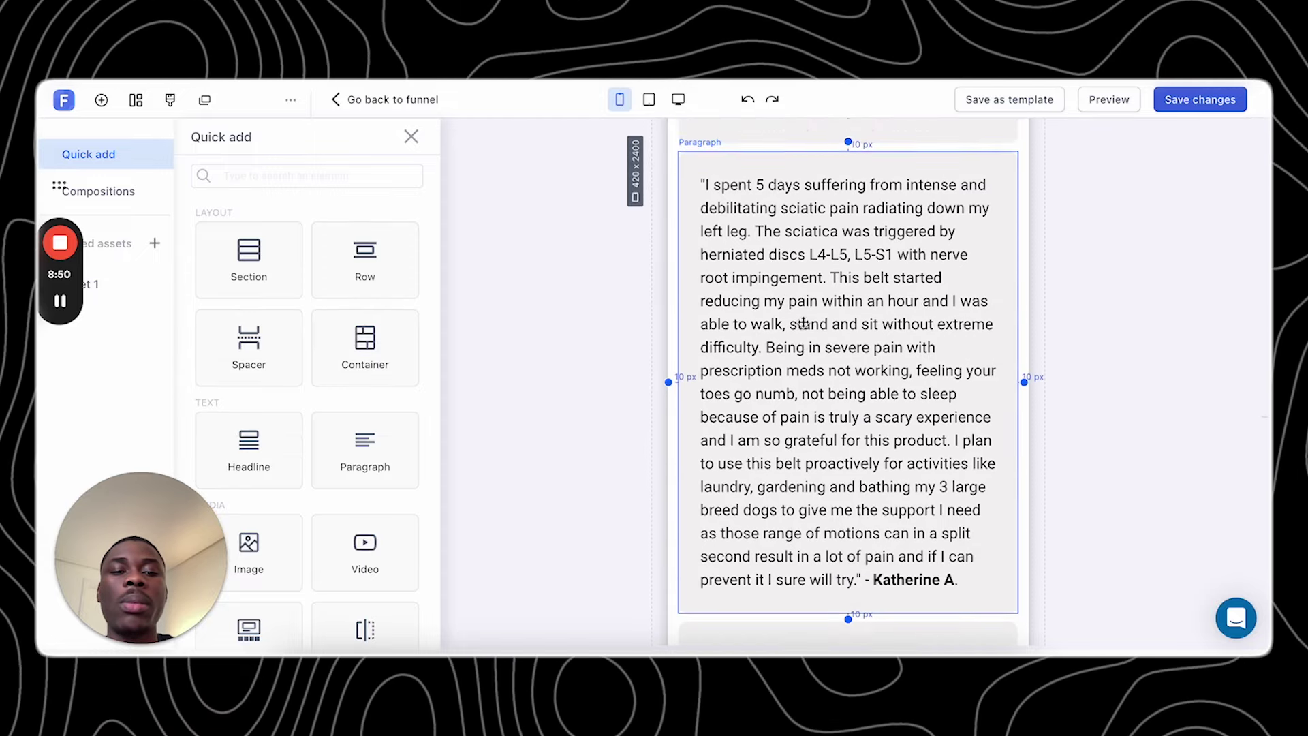
scroll(803, 321, down, 4)
scroll(784, 300, up, 2)
key(ctrl+d)
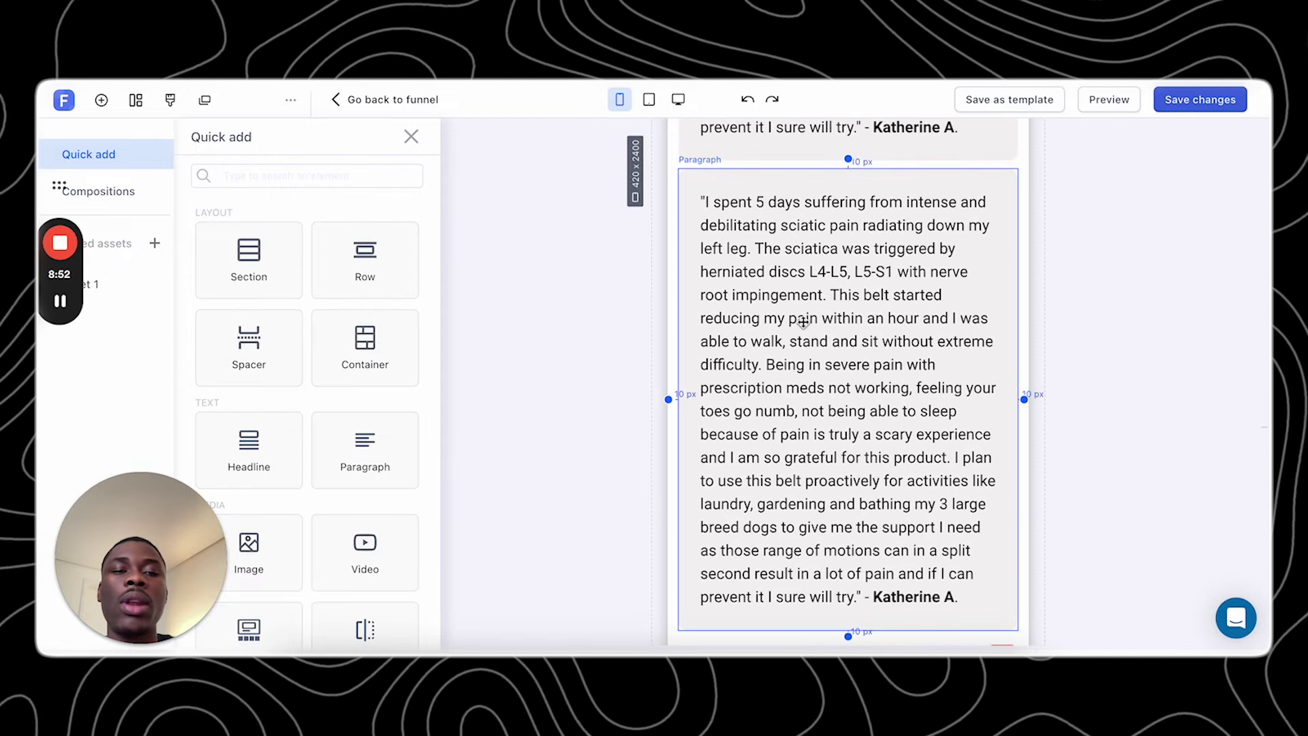
click(783, 204)
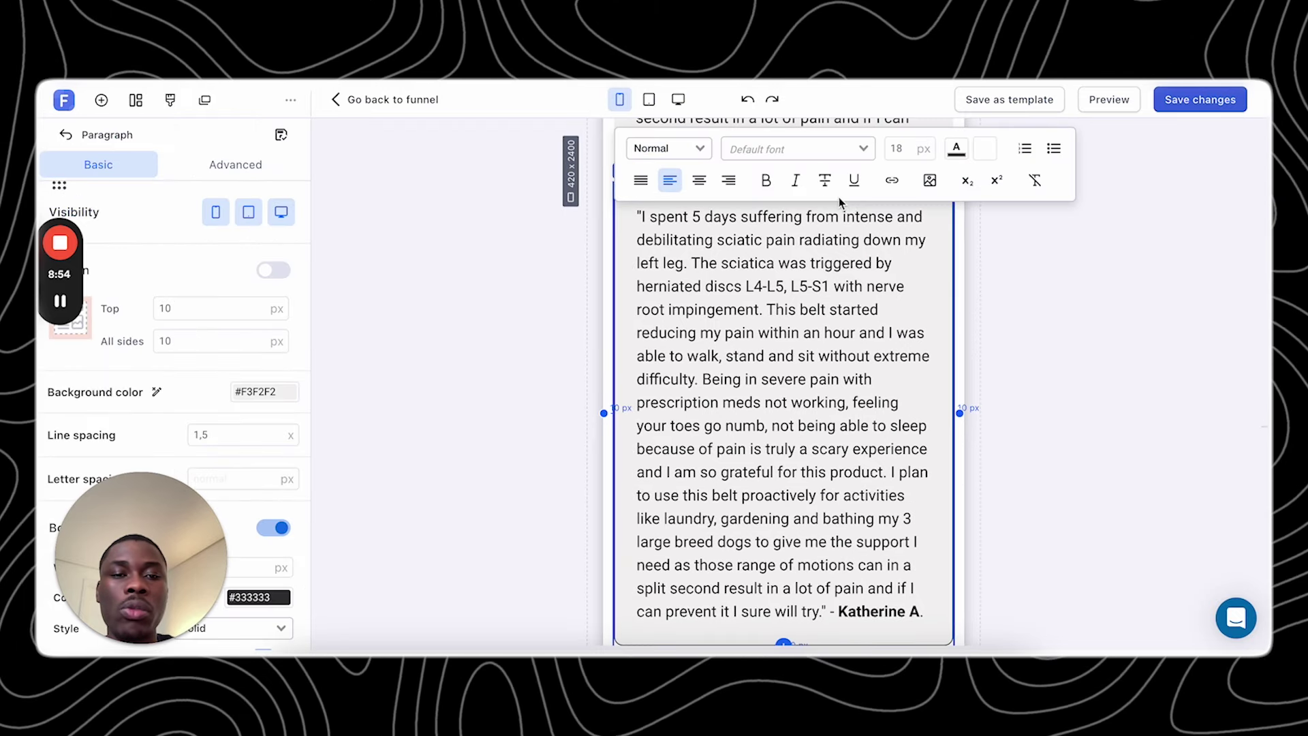
scroll(872, 257, up, 3)
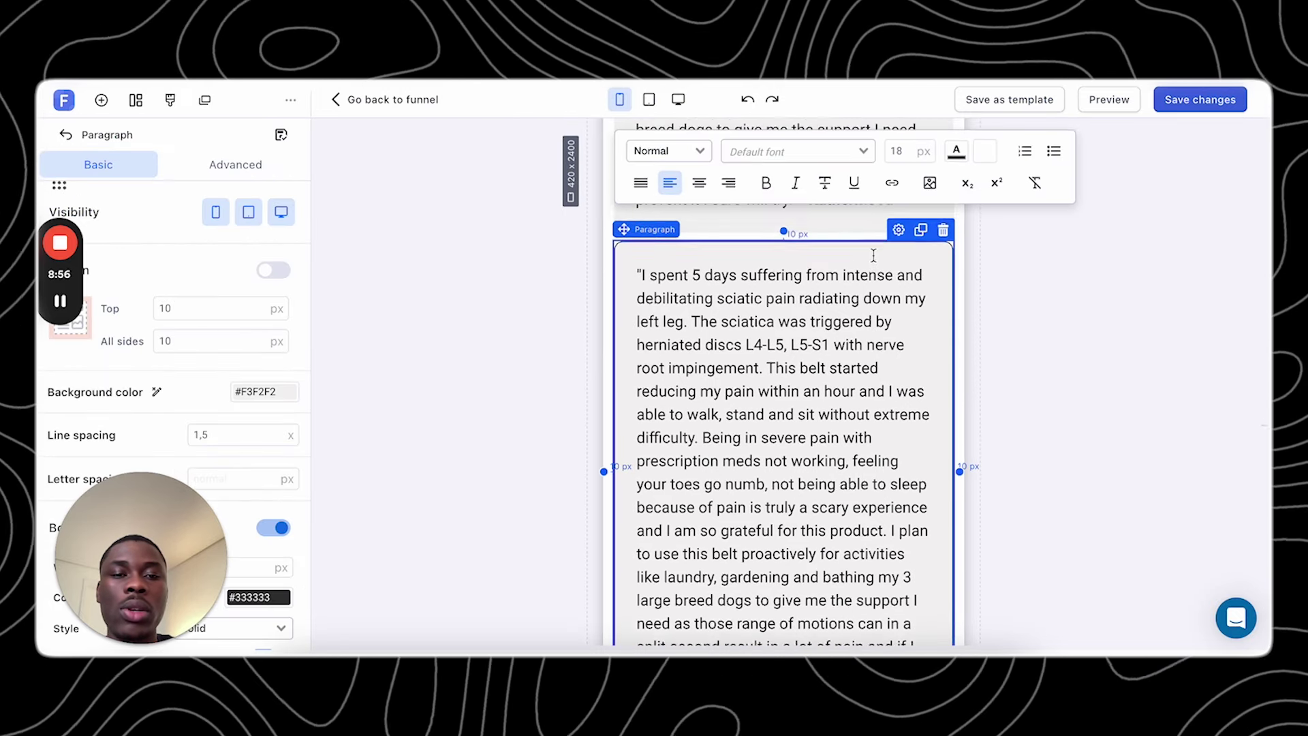
click(921, 273)
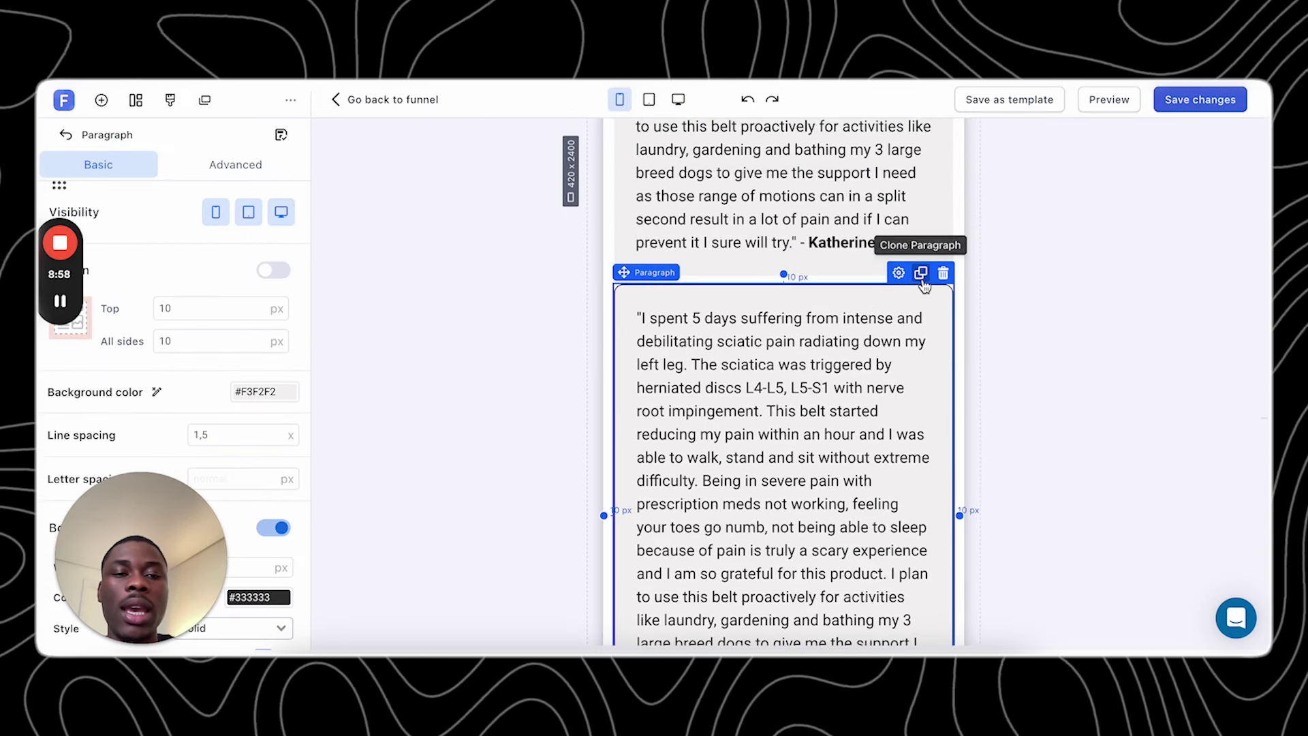
scroll(885, 276, down, 5)
scroll(856, 271, up, 2)
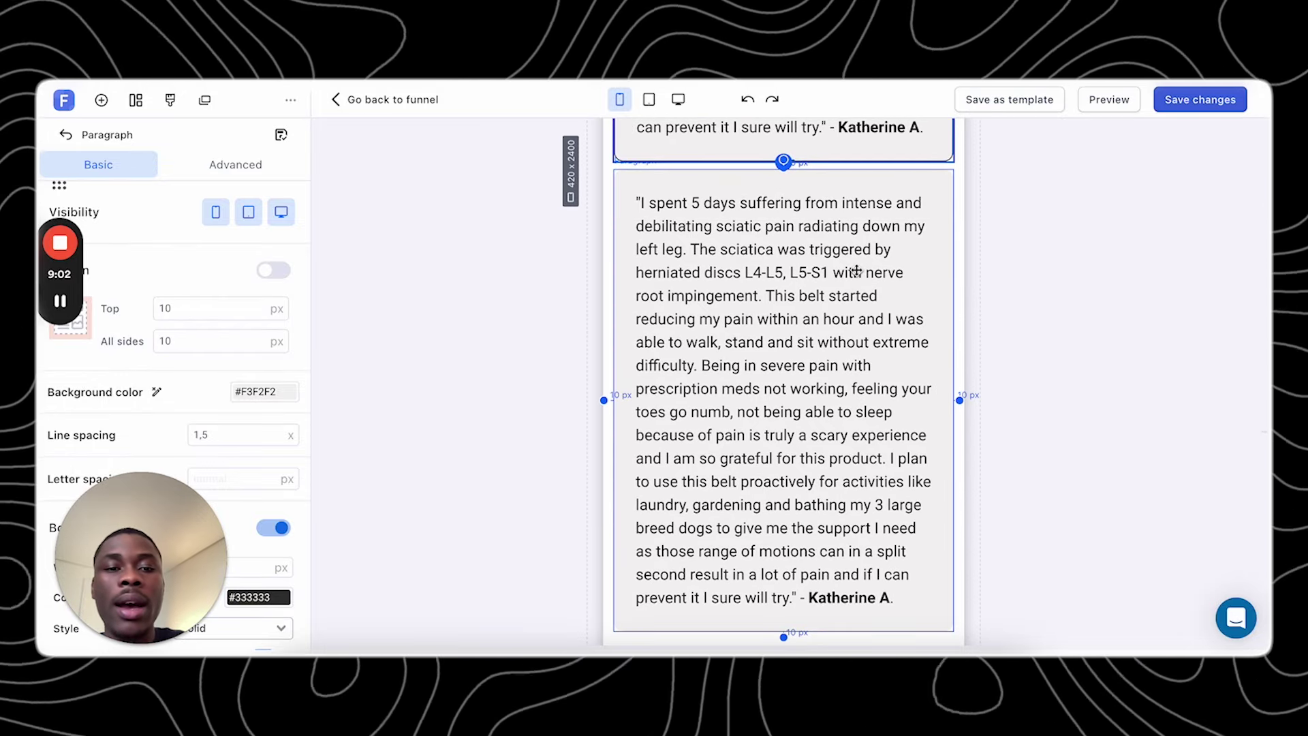
- Open the first grey sciatica testimonial below the three customer photos for editing and select all its text
scroll(857, 271, up, 6)
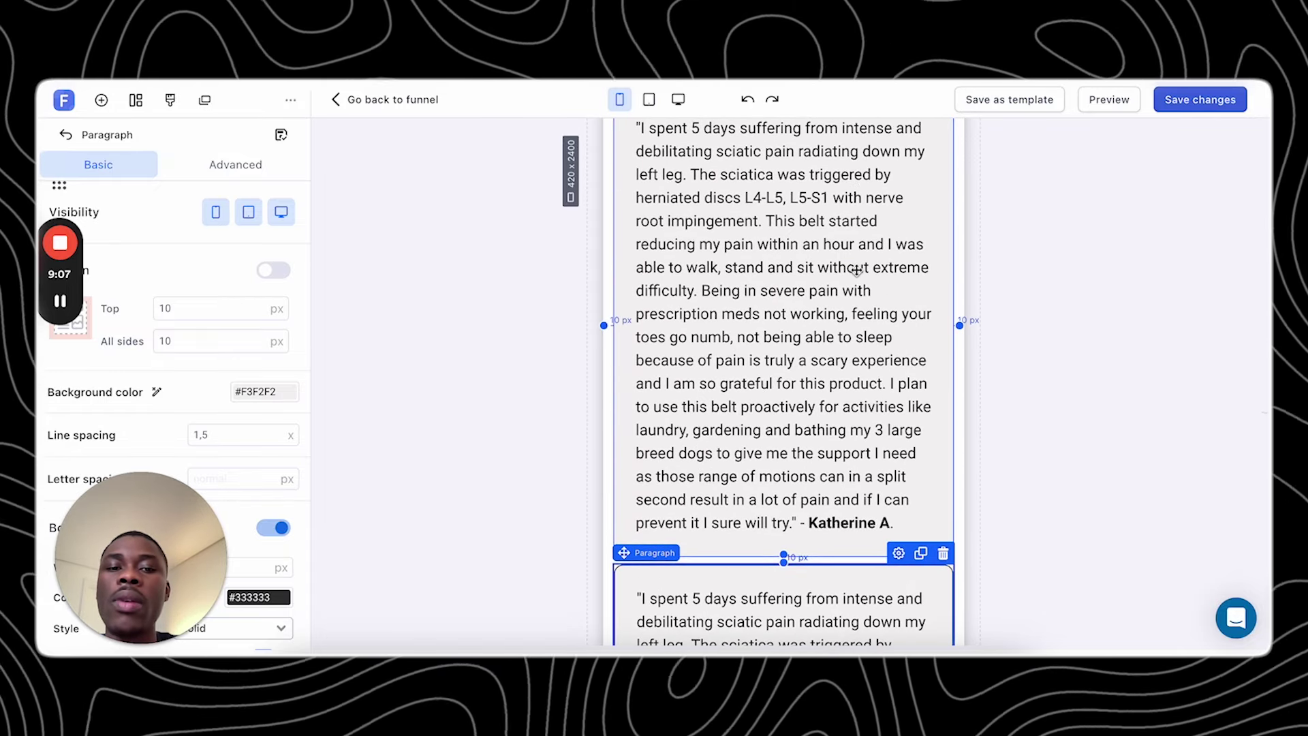
scroll(857, 271, down, 5)
drag(857, 271, 751, 198)
scroll(745, 311, up, 3)
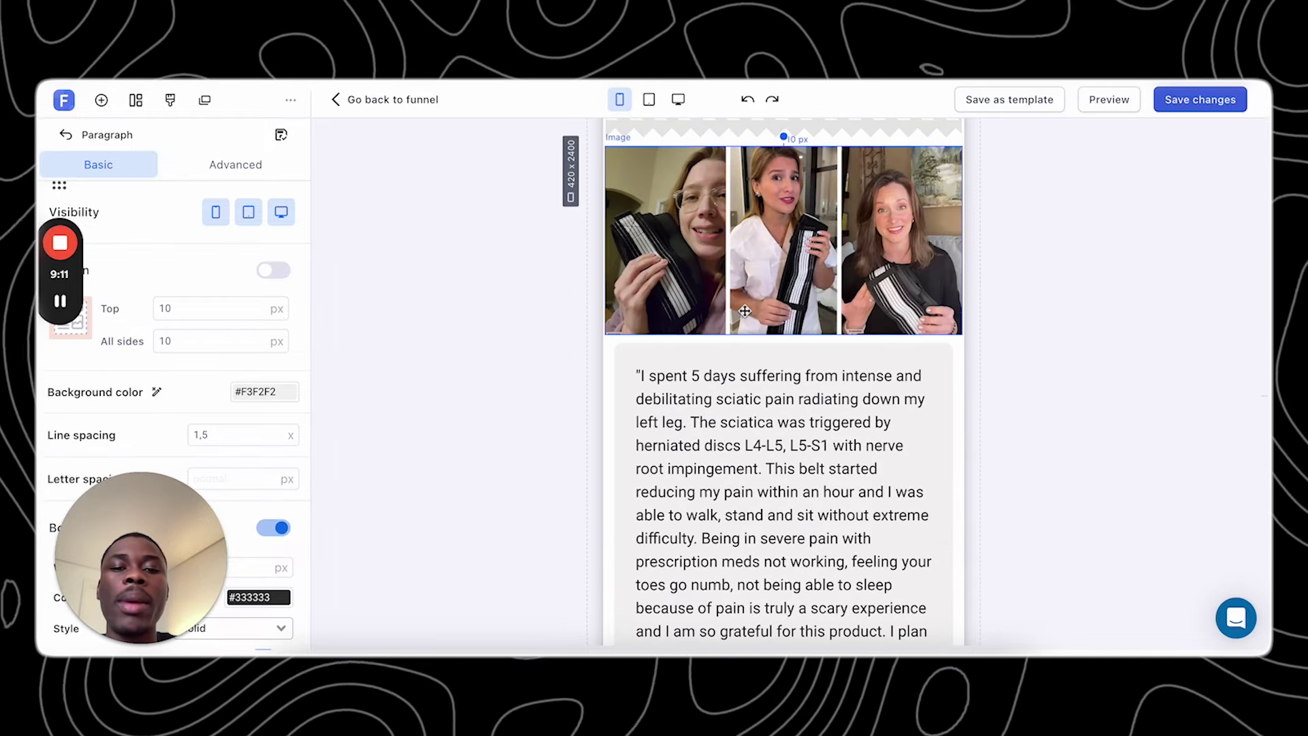
scroll(744, 311, down, 4)
double_click(744, 310)
key(ctrl+a)
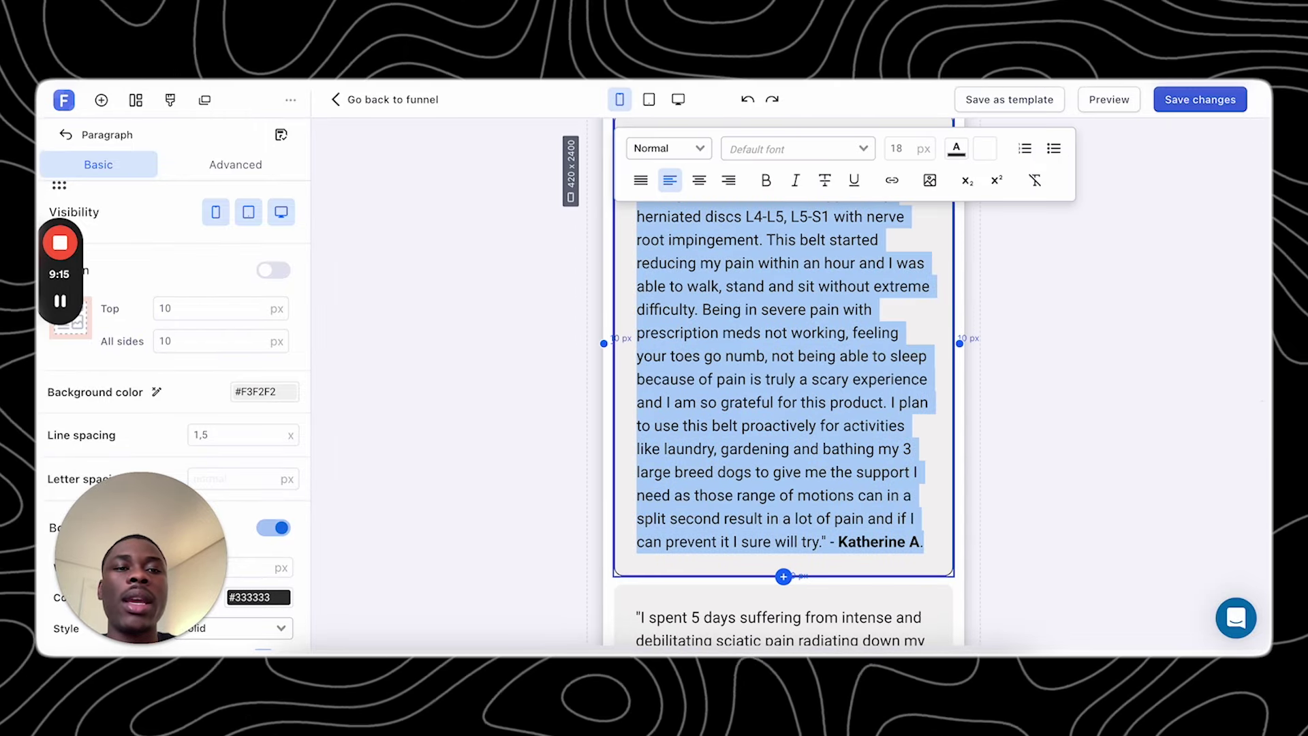
- Switch to ChatGPT and submit the prompt "genere moi un avis client de 10 lignes pour ce produit"
key(super+Tab)
click(517, 591)
text(g)
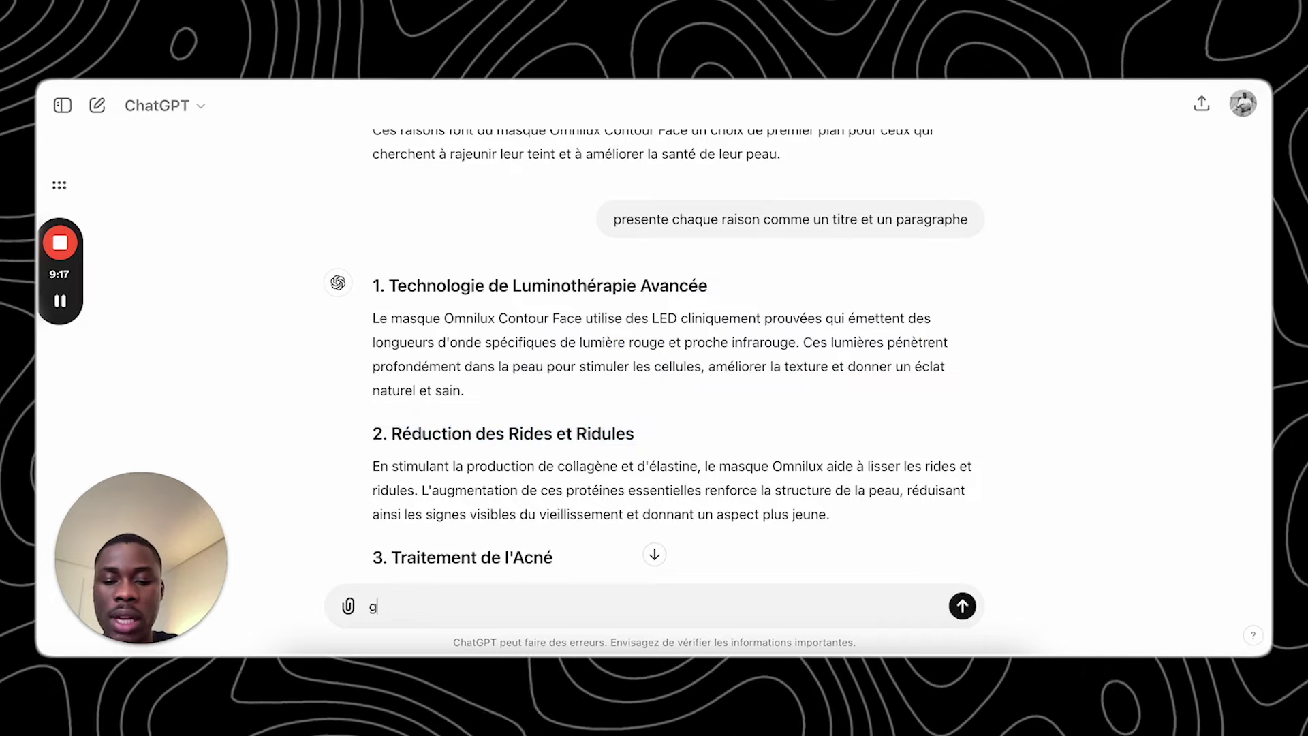
text(enere moi)
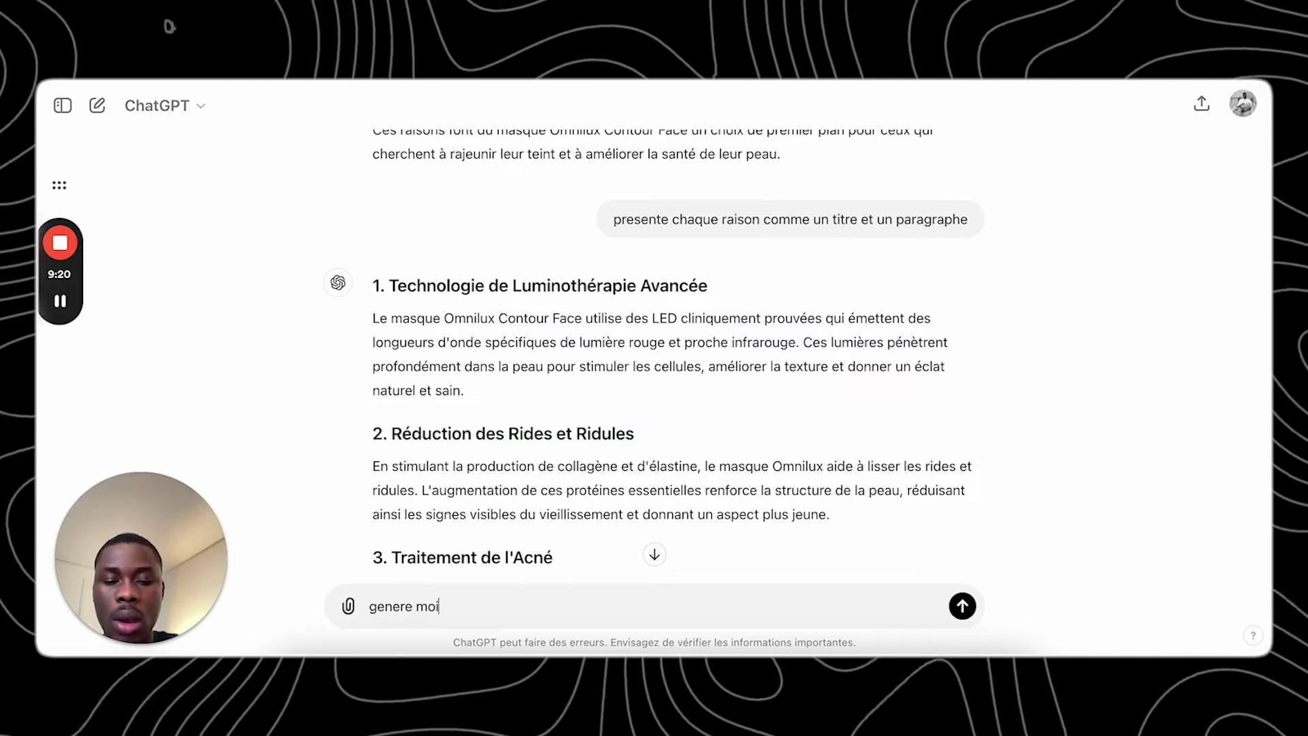
text( un avis c)
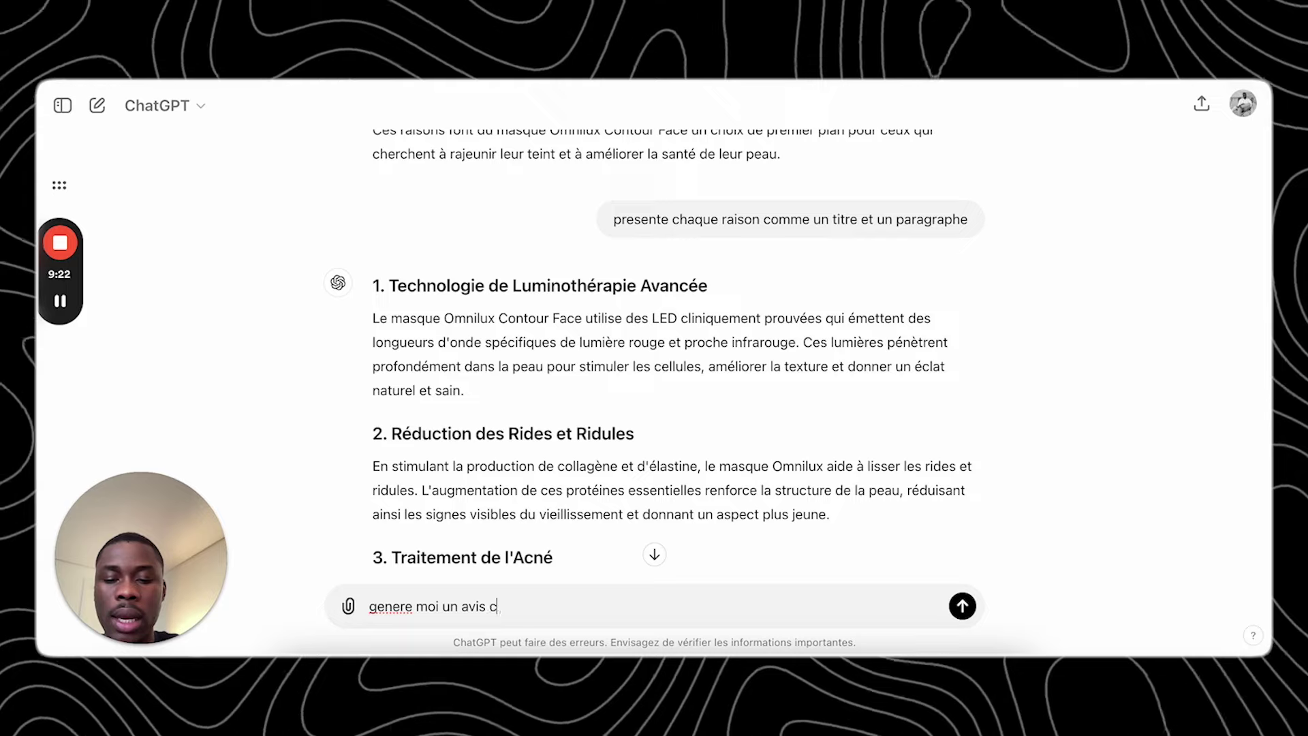
text(lient de 10)
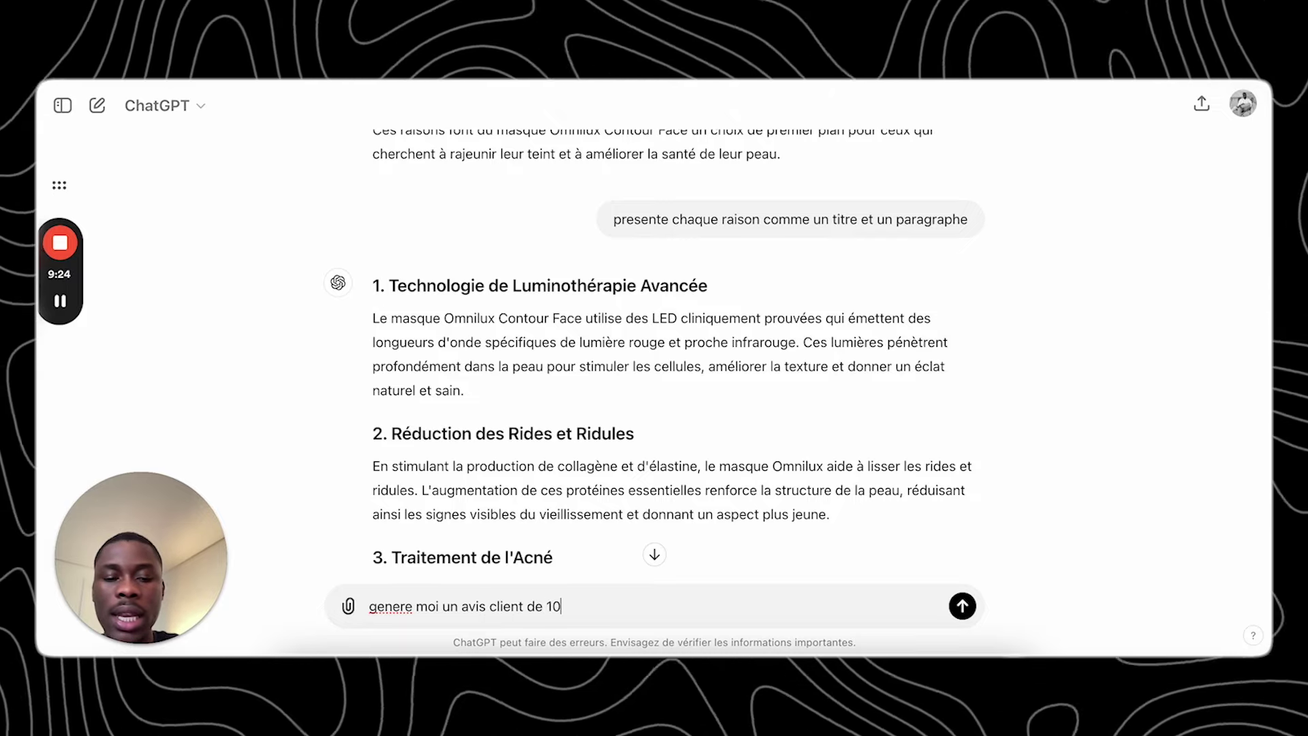
text( lignes p)
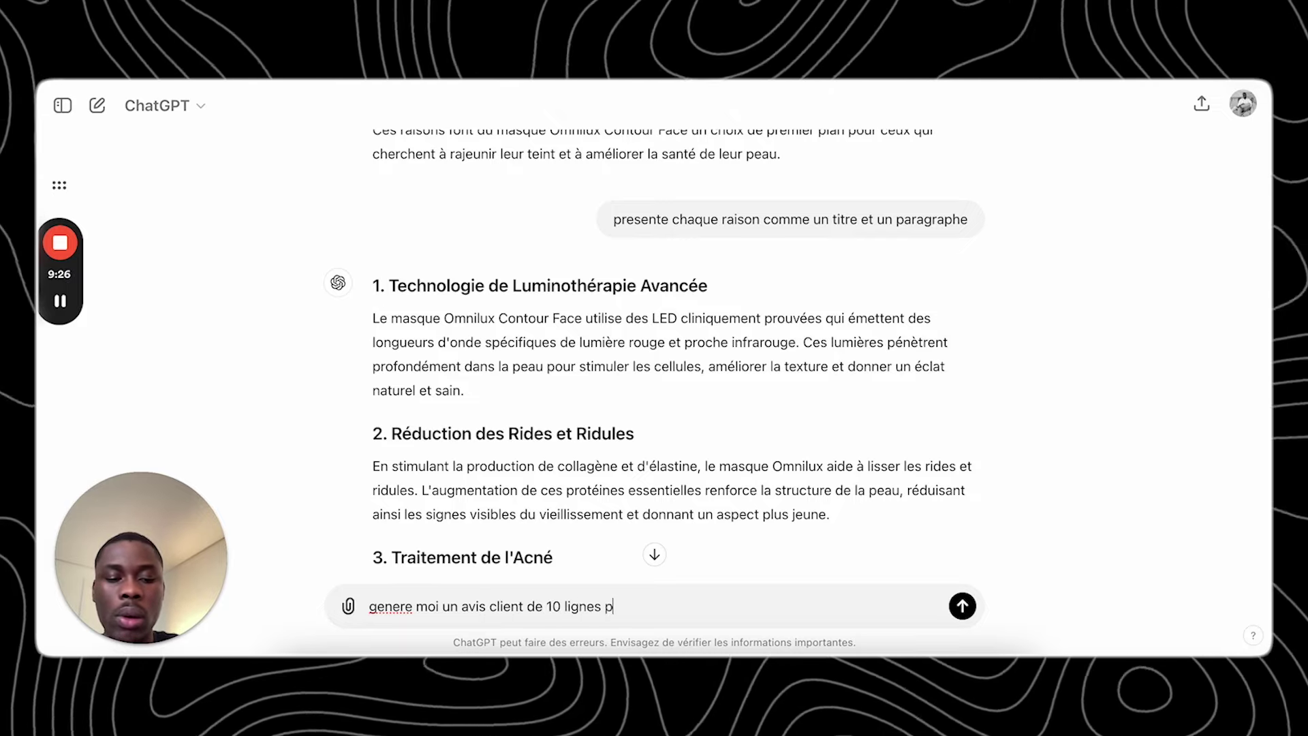
text(our ce produit)
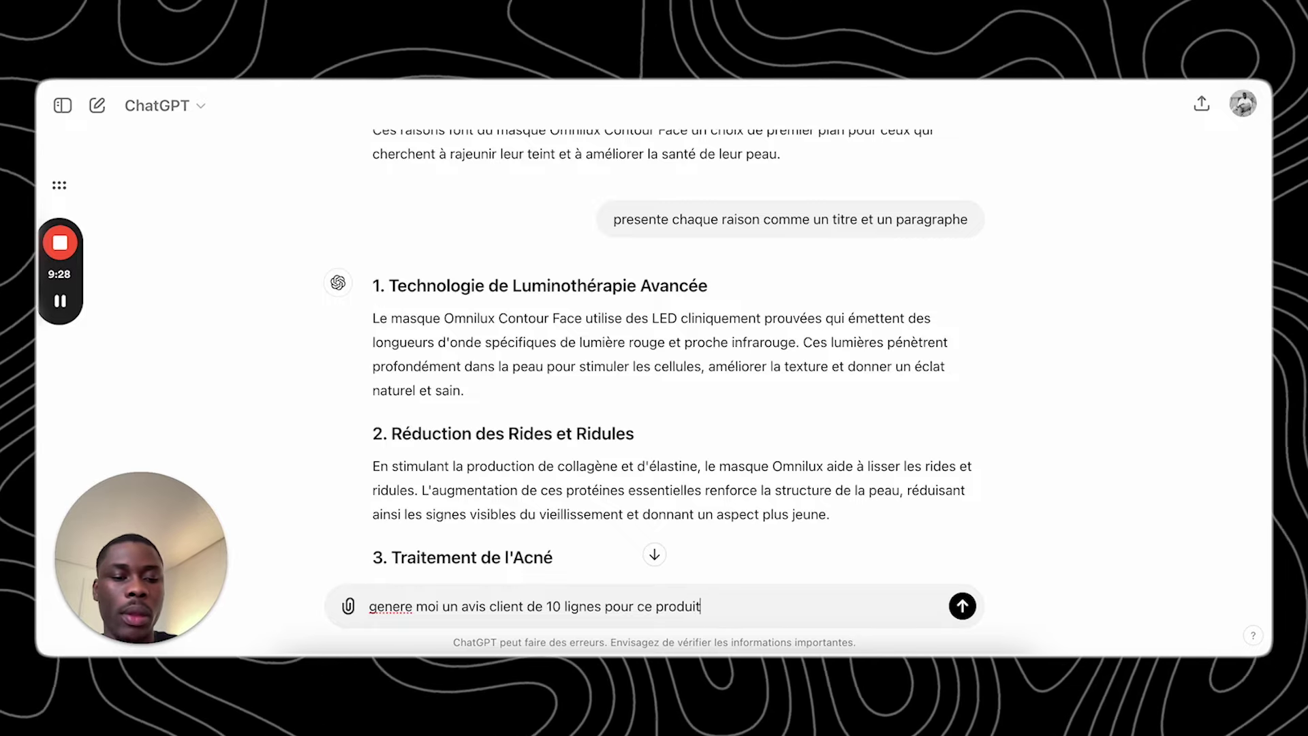
key(Return)
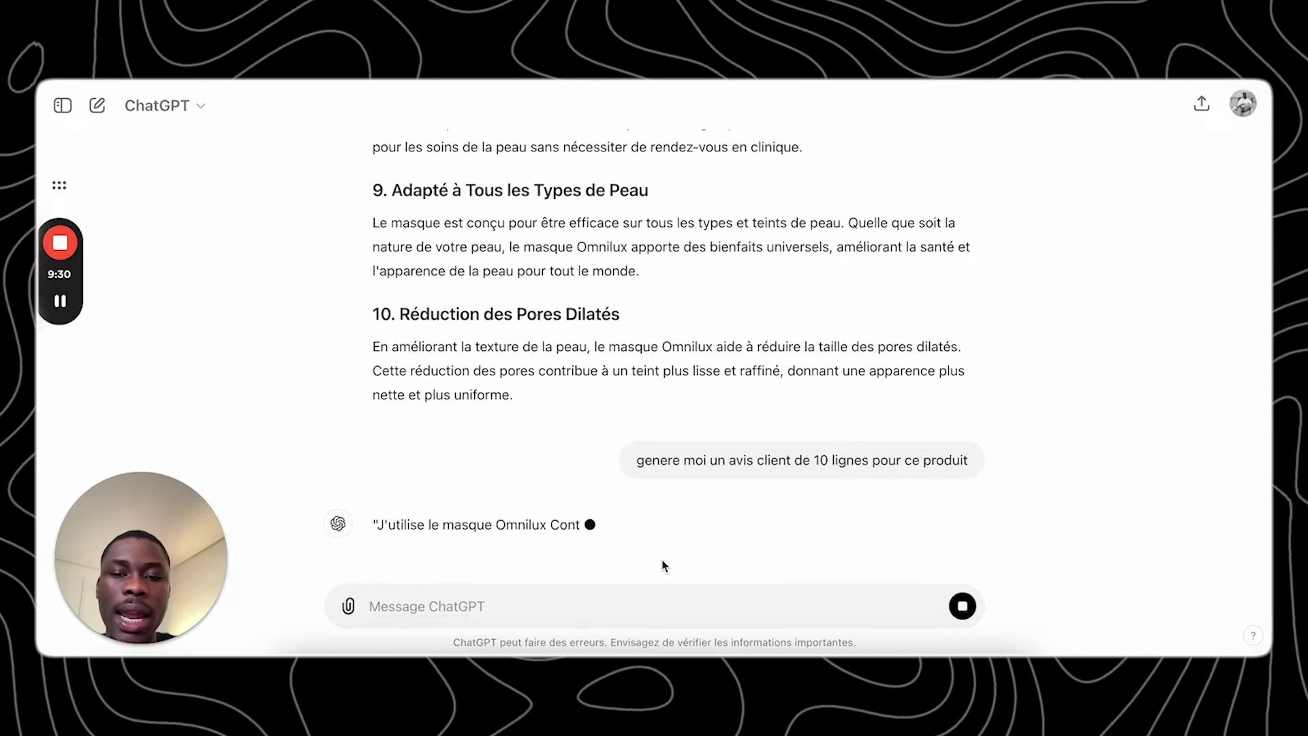
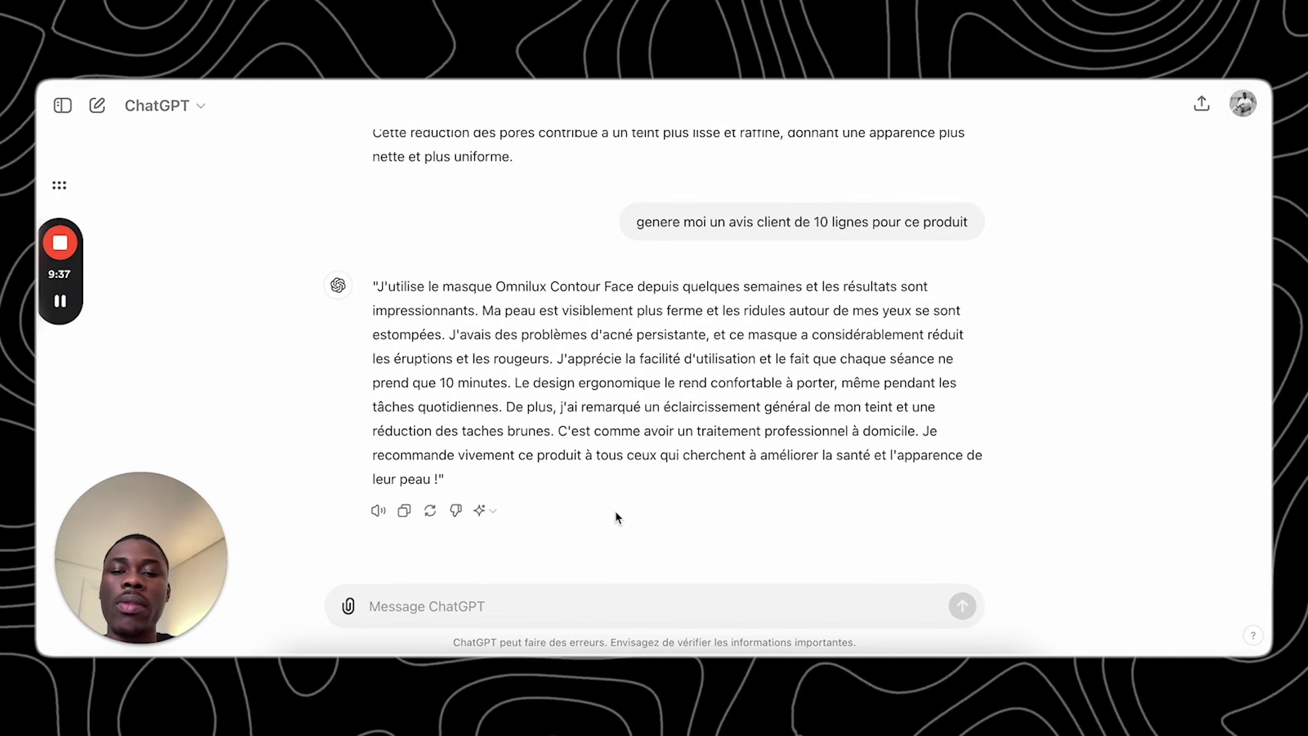
- Copy the generated French customer review and paste it over the selected sciatica testimonial text in Funnelish
click(404, 510)
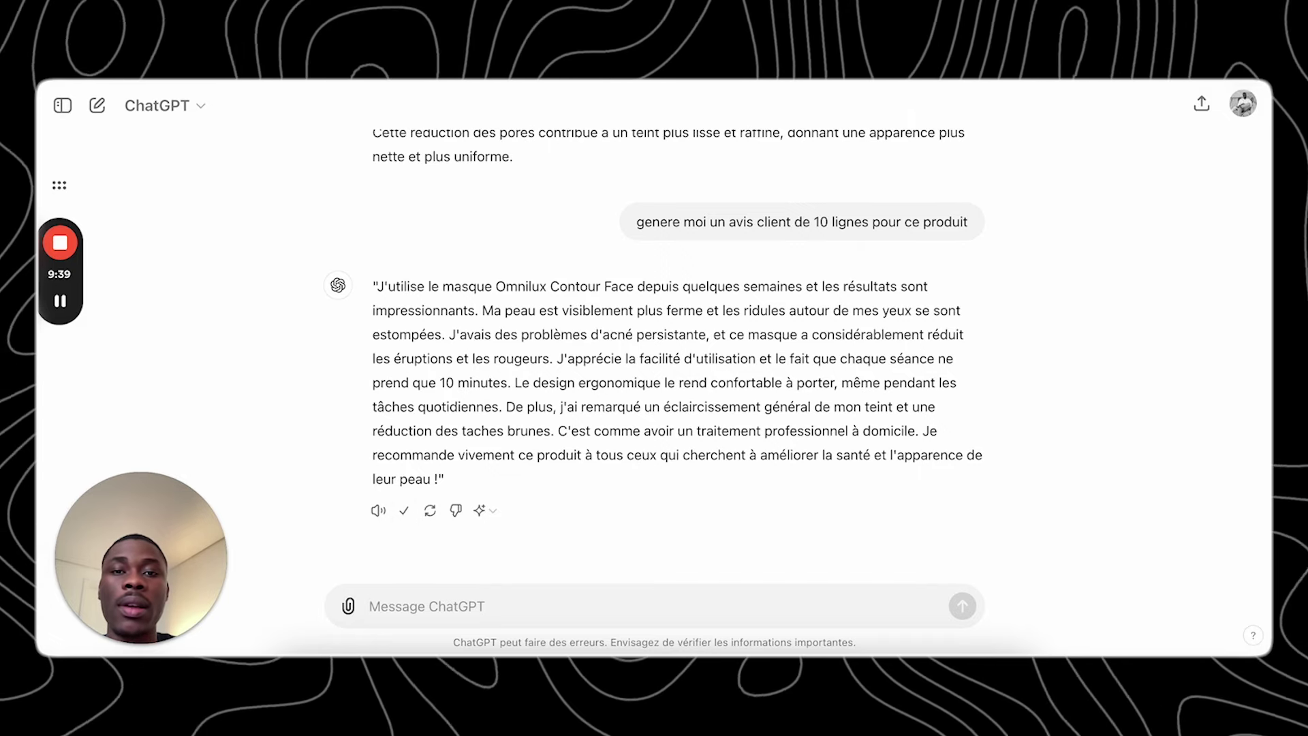
key(alt+Tab)
key(alt+Tab)
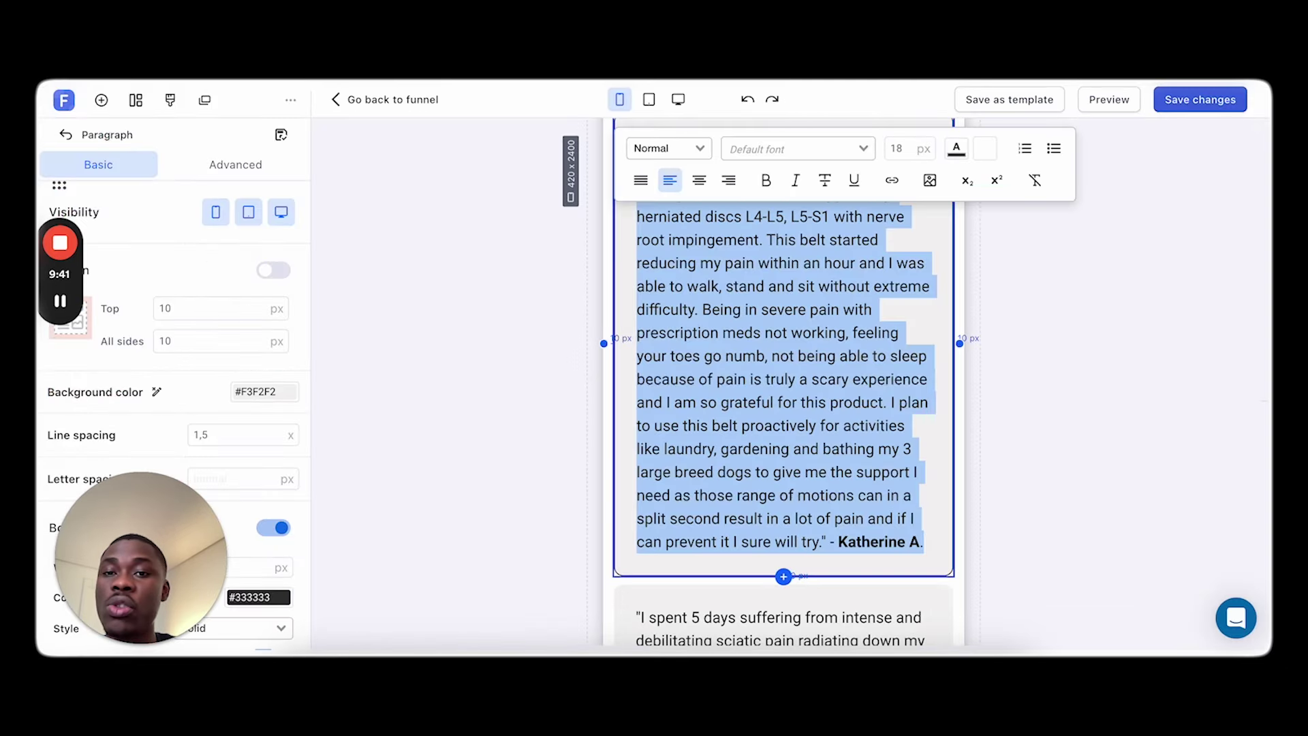
key(ctrl+v)
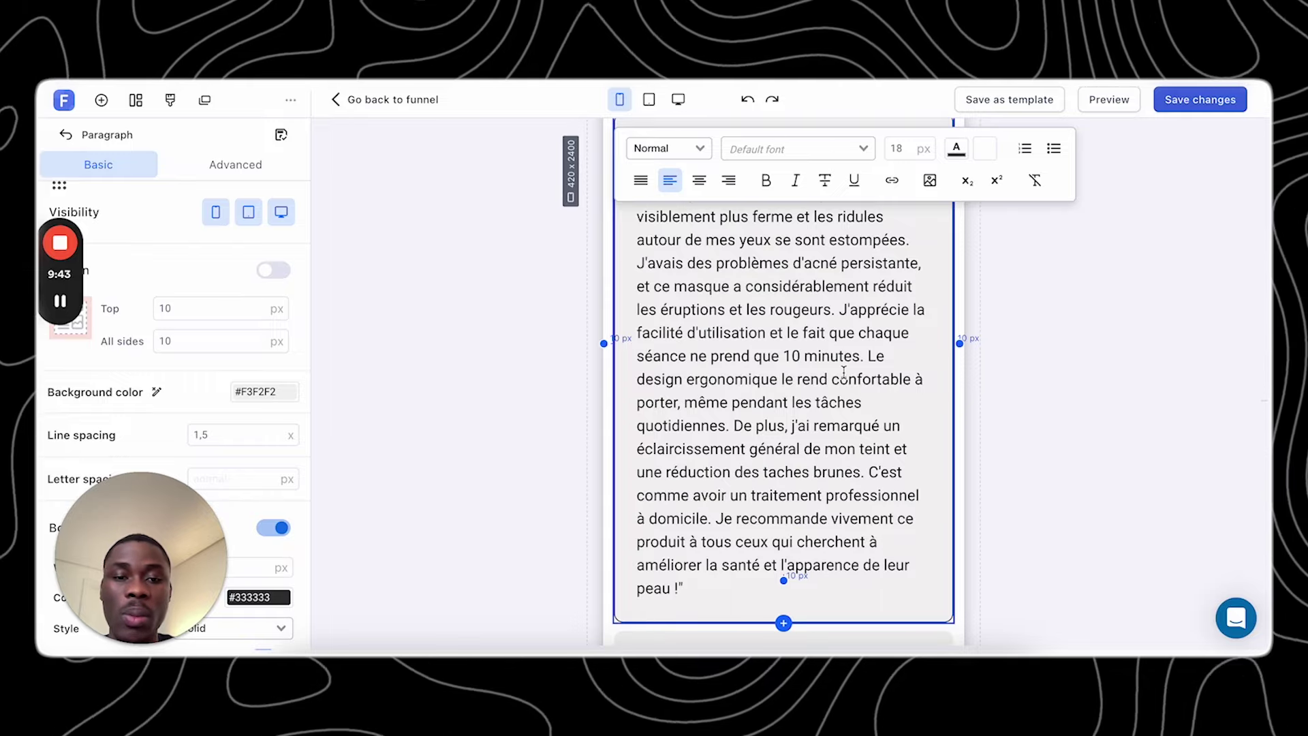
- Review the testimonial paragraphs and select the image slider below them that shows Facebook-style customer comments
scroll(843, 371, up, 5)
scroll(843, 372, down, 5)
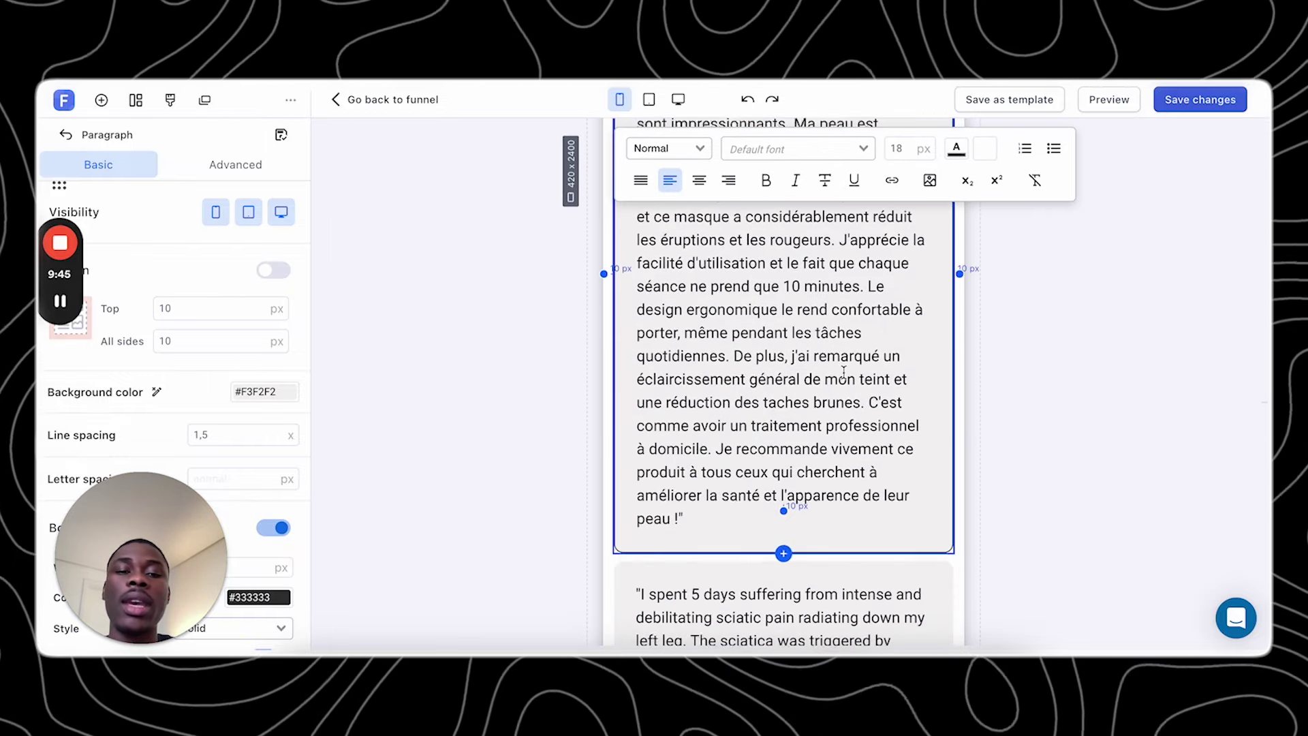
scroll(843, 371, down, 8)
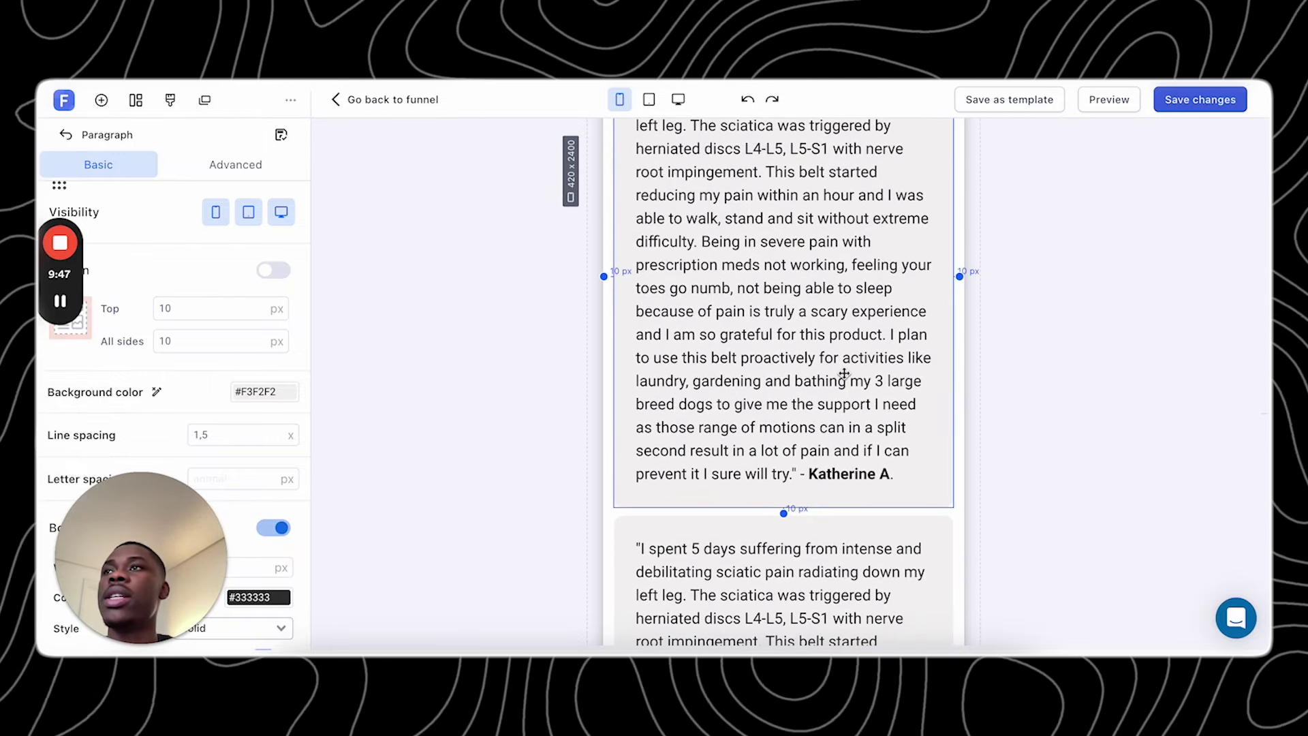
scroll(843, 373, up, 10)
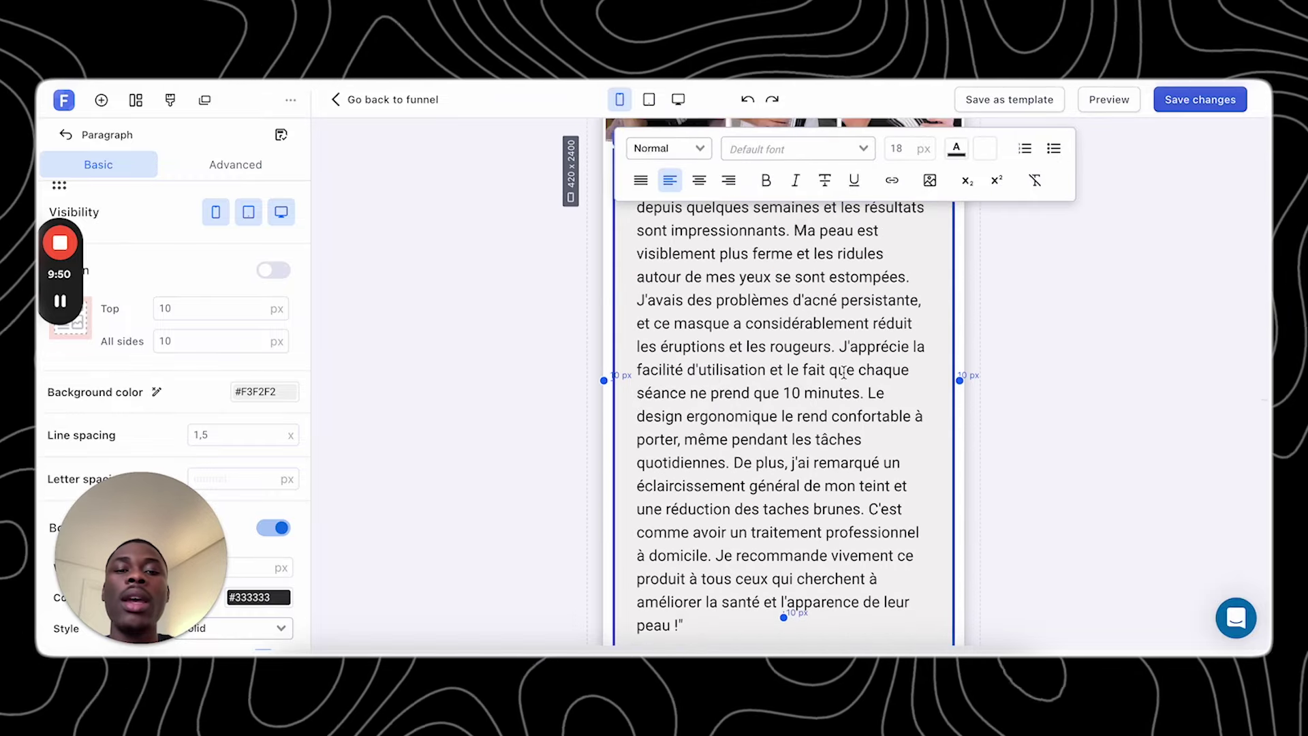
scroll(843, 373, down, 15)
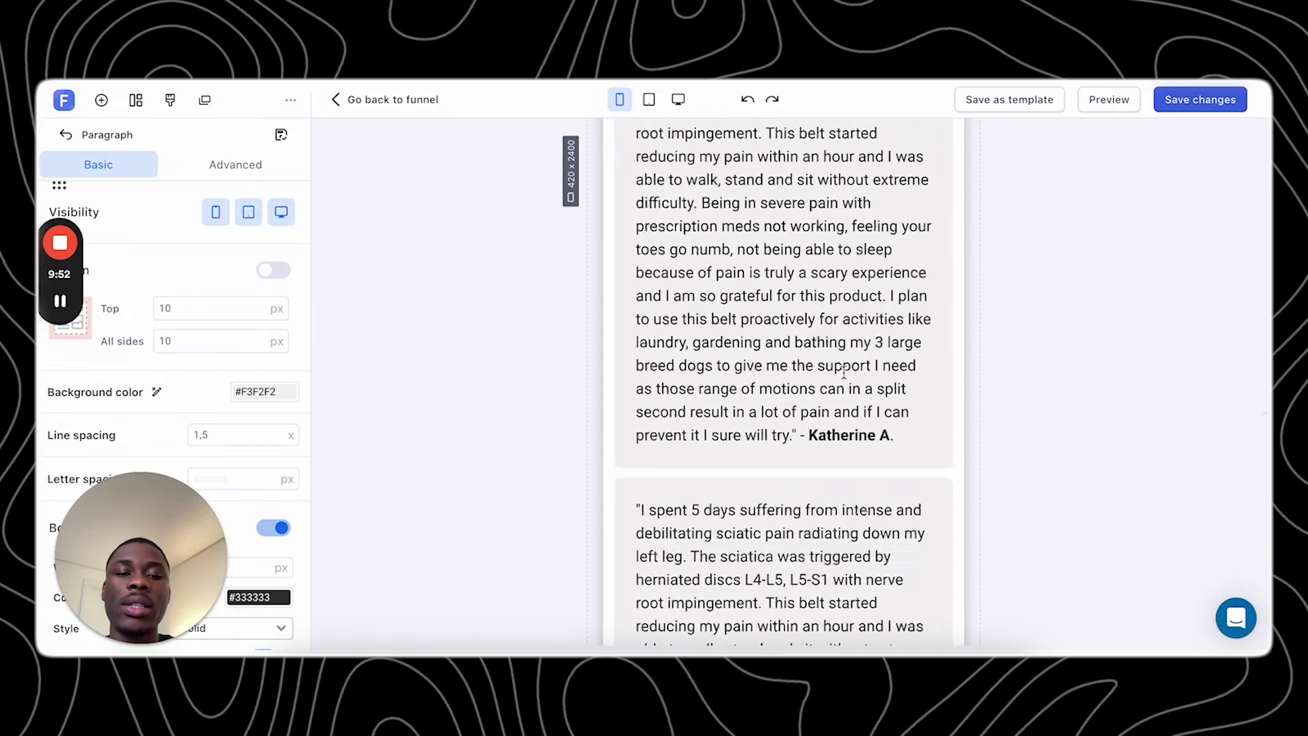
scroll(843, 373, down, 4)
scroll(844, 373, up, 2)
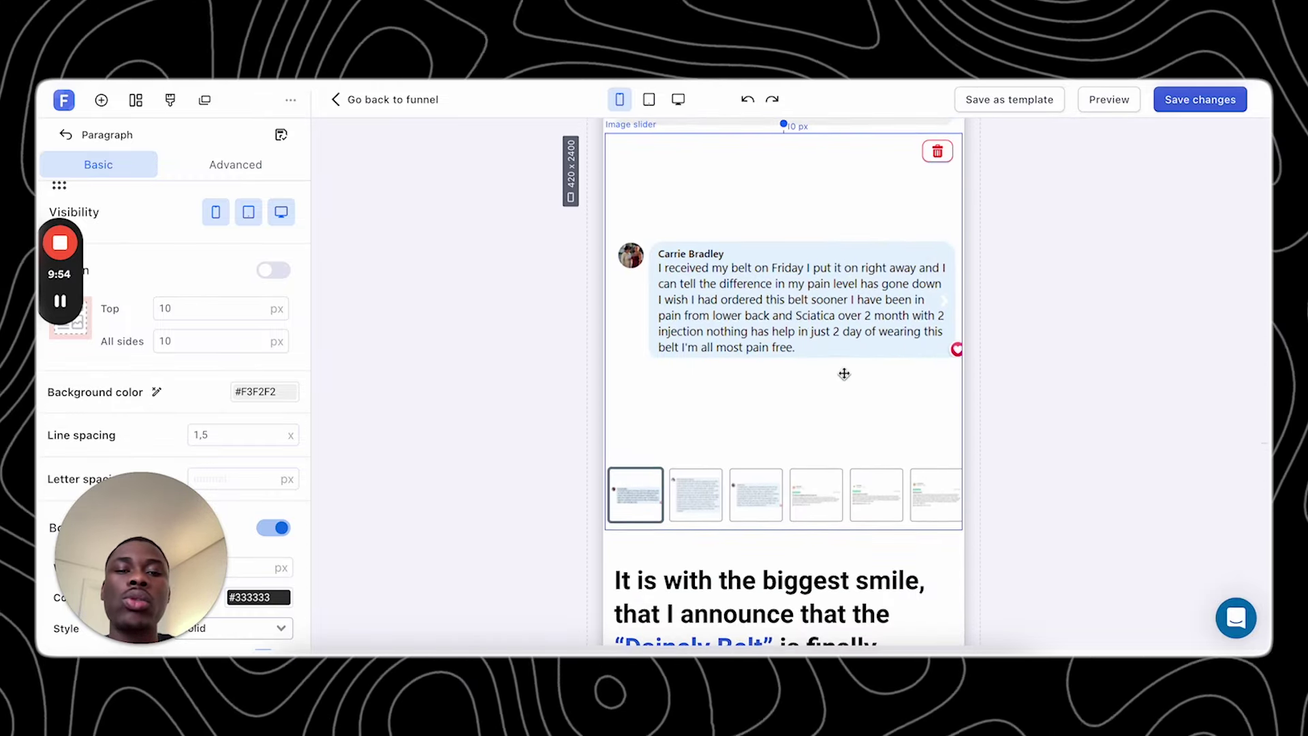
click(762, 300)
scroll(763, 301, up, 1)
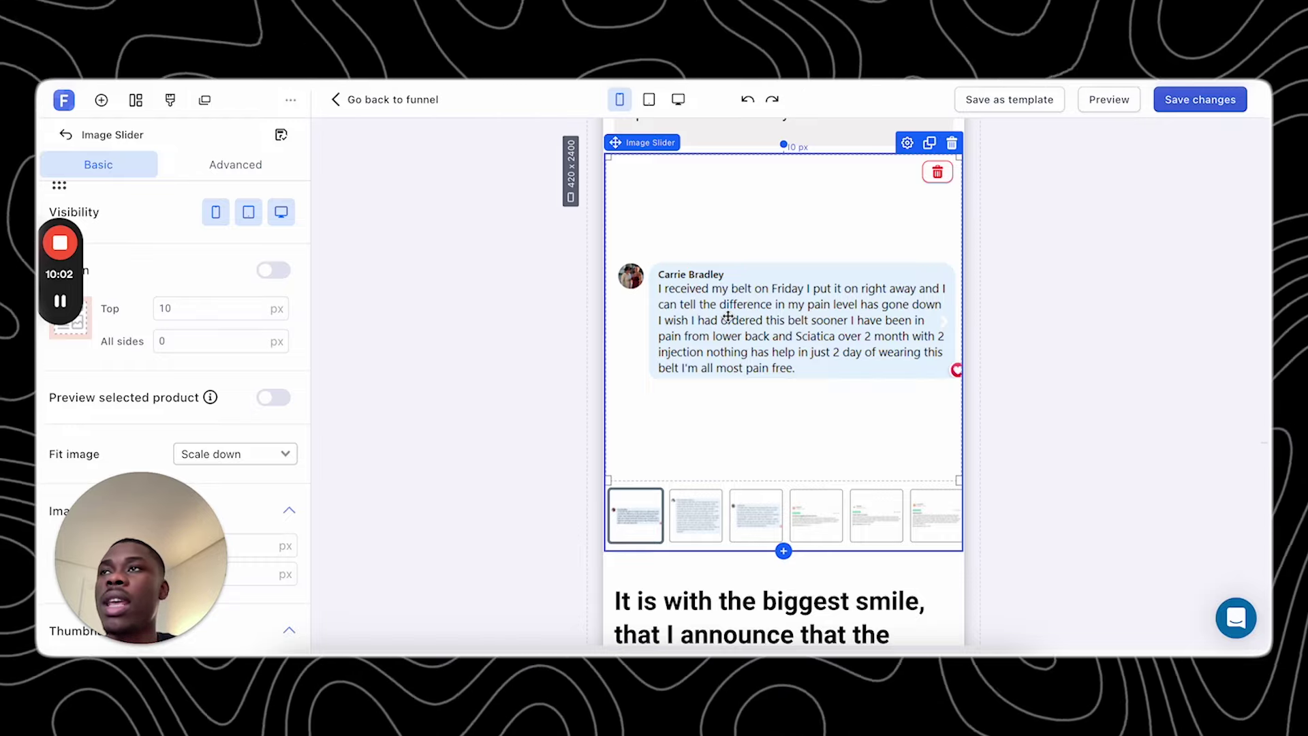
scroll(727, 315, up, 1)
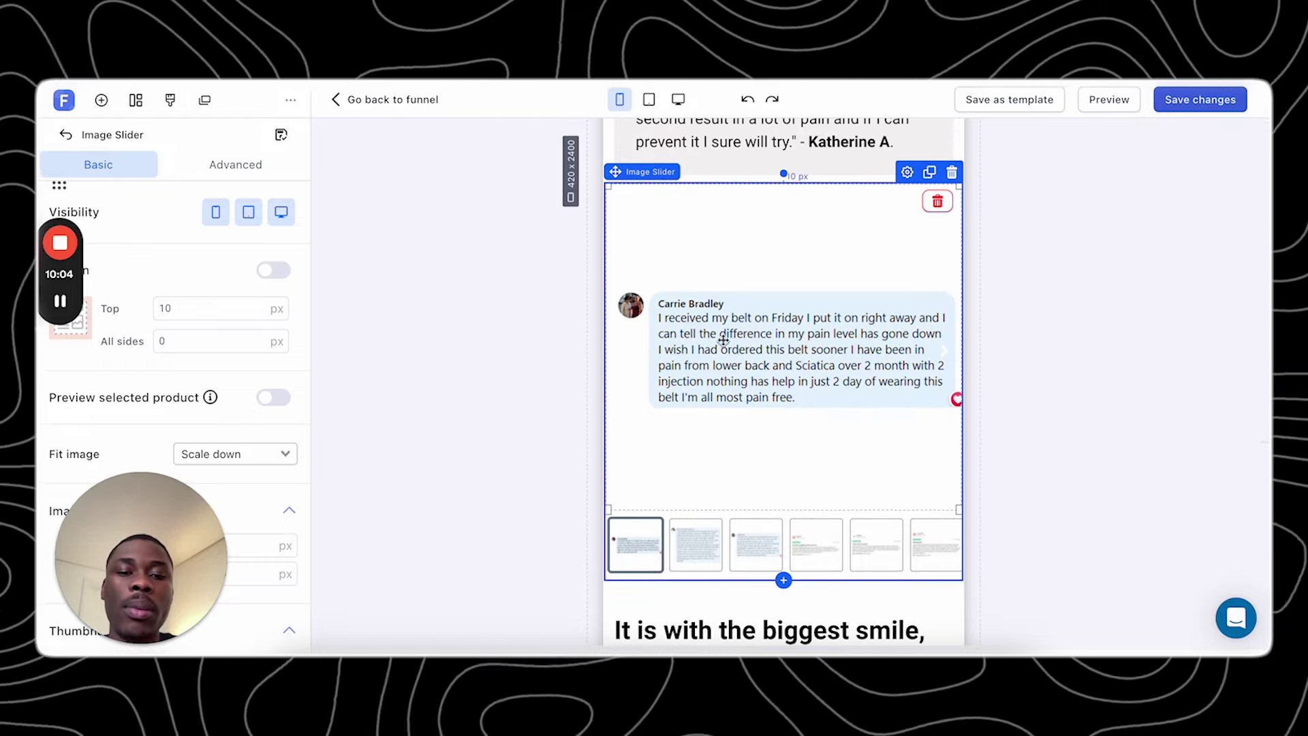
click(634, 543)
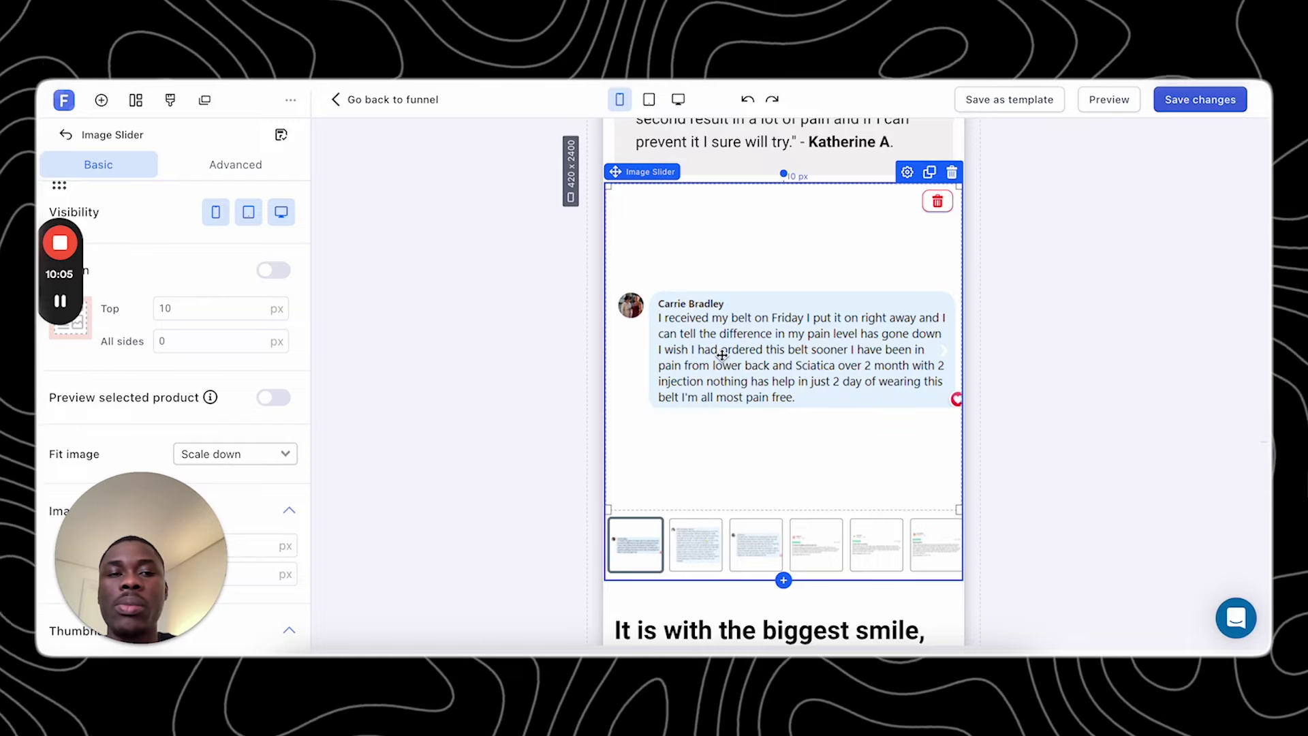
- Switch to the Zeoob Facebook Post Generator and agree to its learning-purpose terms of use
key(ctrl+Tab)
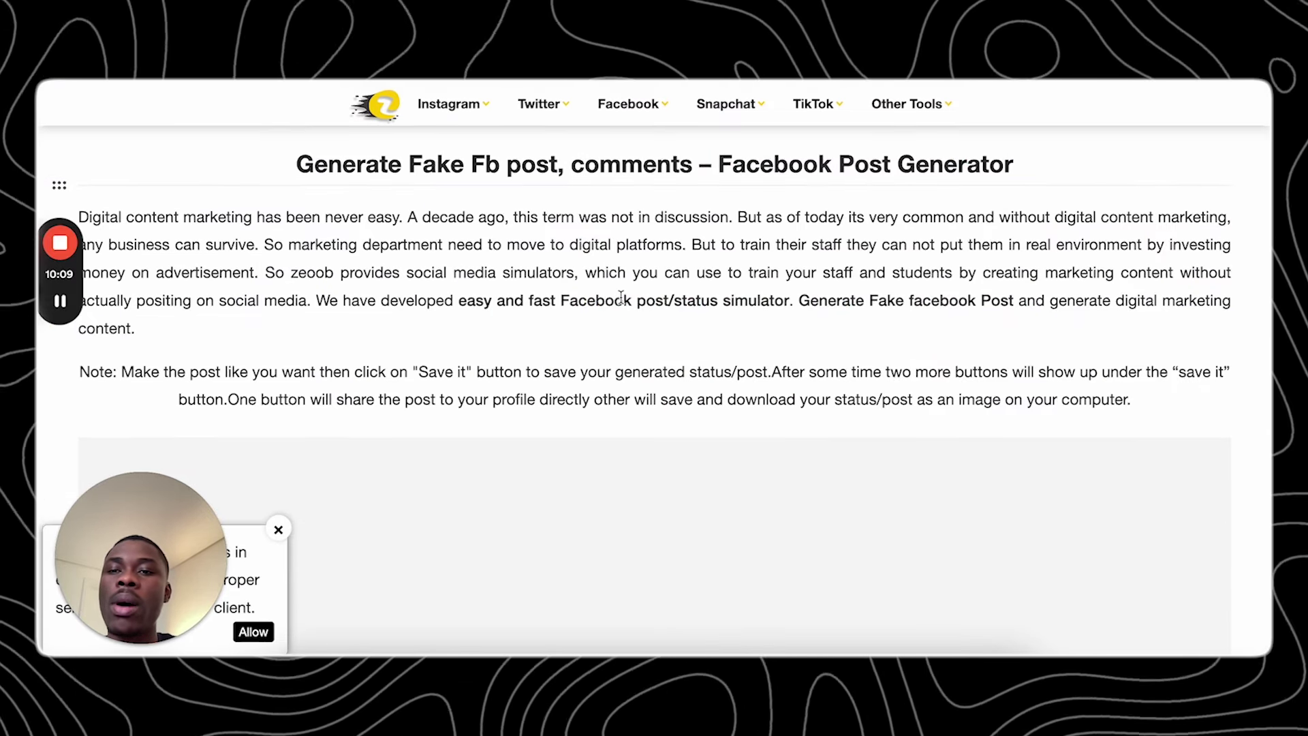
scroll(621, 297, down, 8)
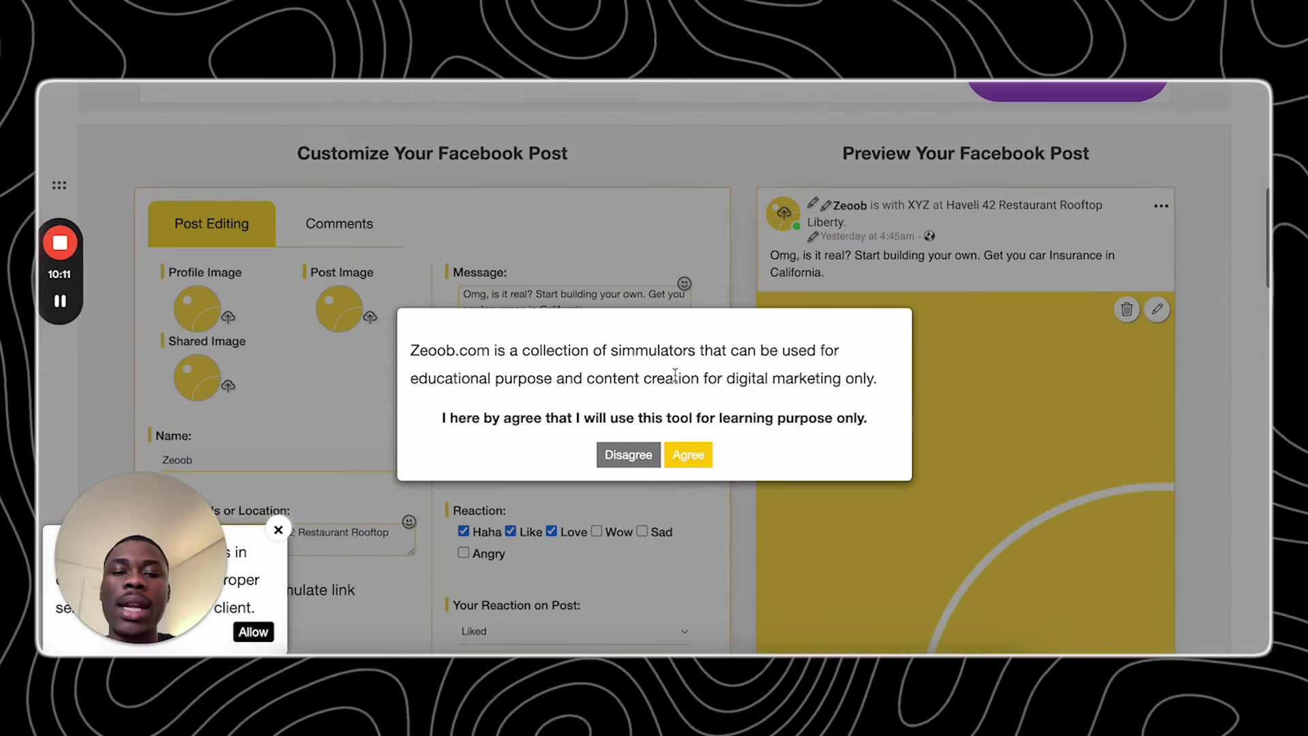
click(679, 453)
scroll(639, 418, down, 2)
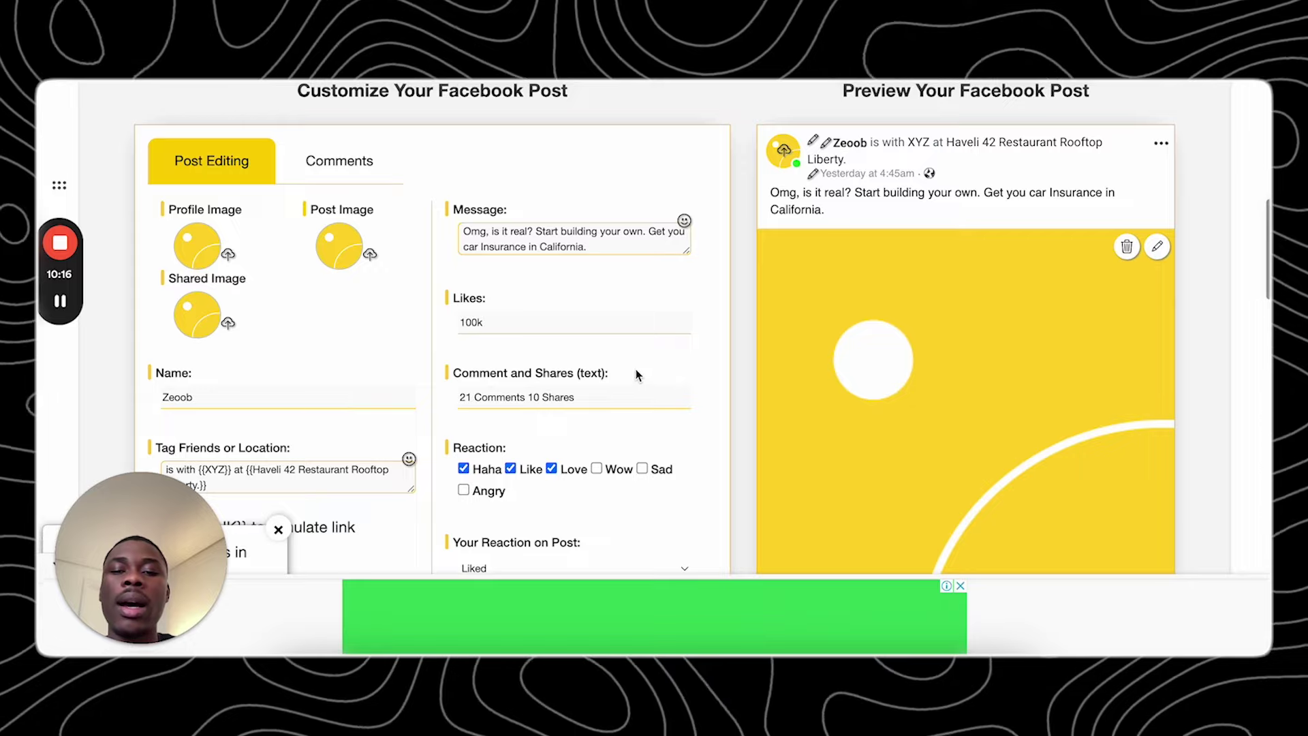
- Upload the black-and-white portrait IMG_5040 6.JPG as the Facebook post's profile image
scroll(899, 300, down, 1)
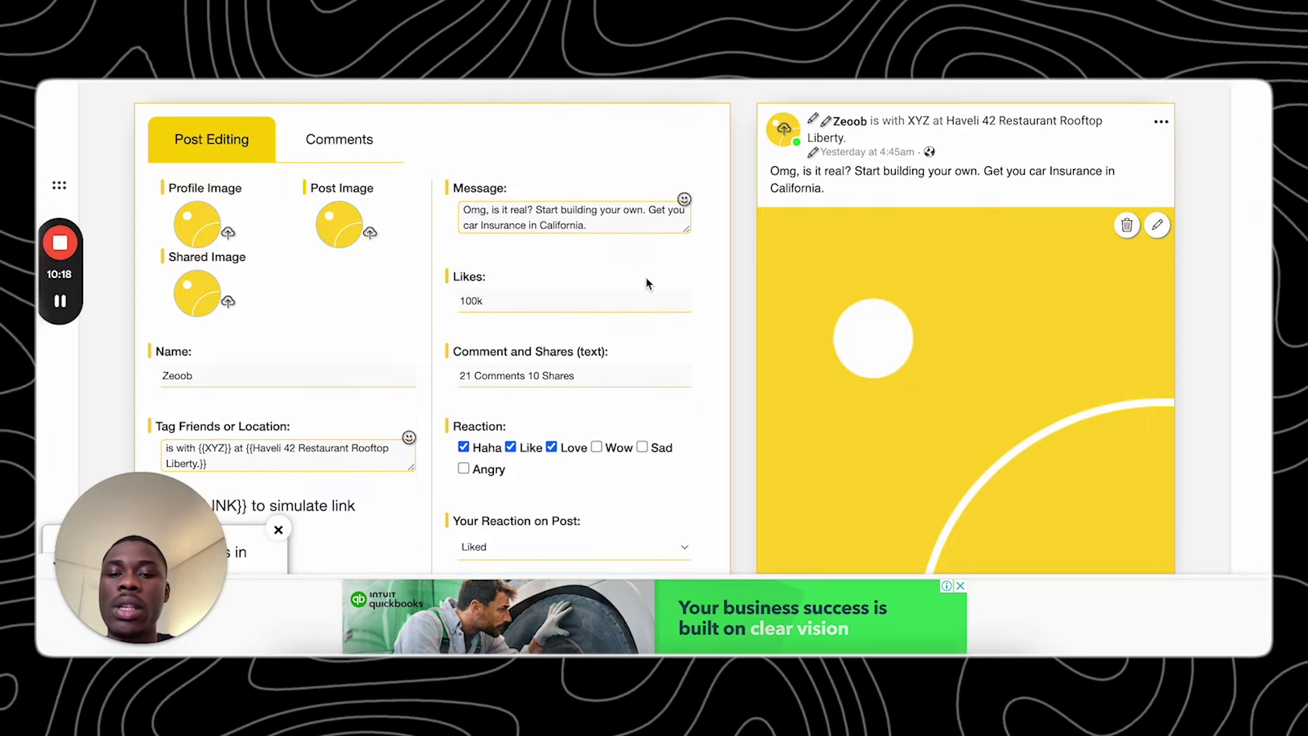
scroll(646, 279, down, 6)
scroll(646, 279, up, 4)
scroll(646, 279, up, 2)
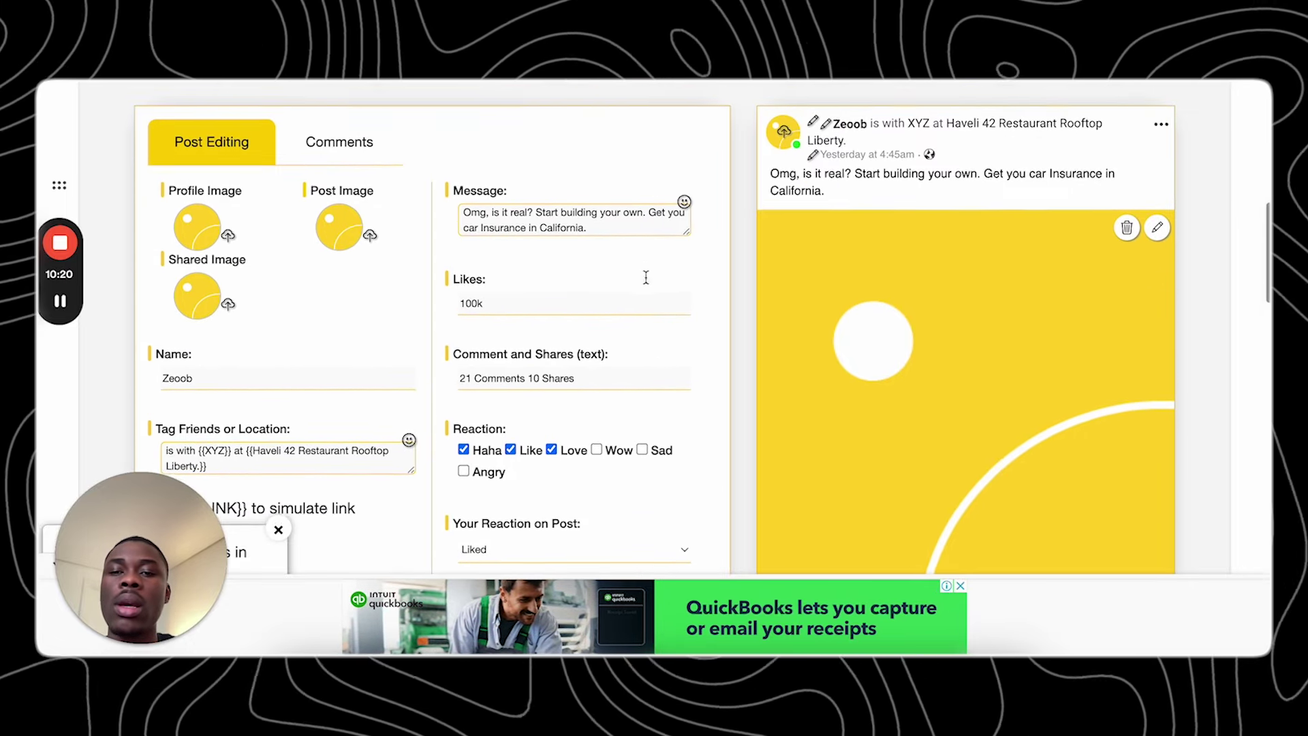
click(192, 236)
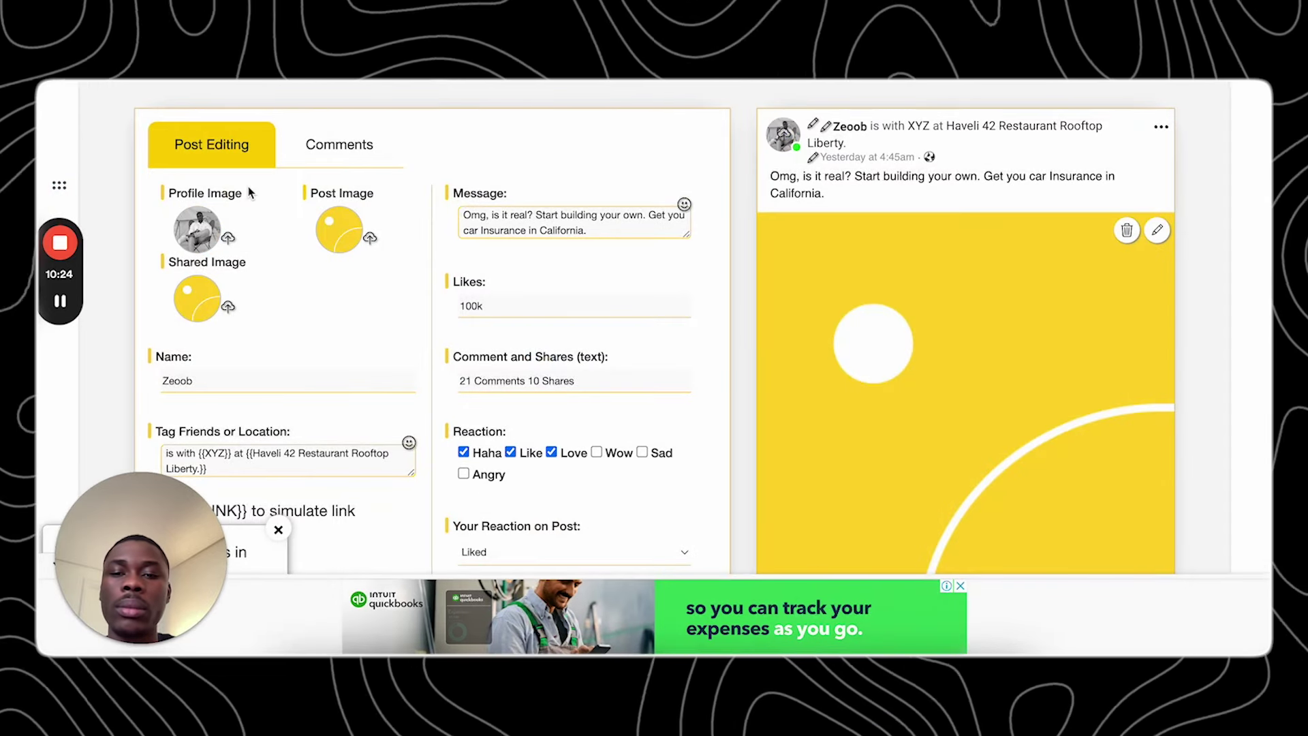
- Open the comment settings and upload the portrait IMG_5040 6.JPG as the commenter's profile image
scroll(749, 214, down, 1)
scroll(768, 200, down, 3)
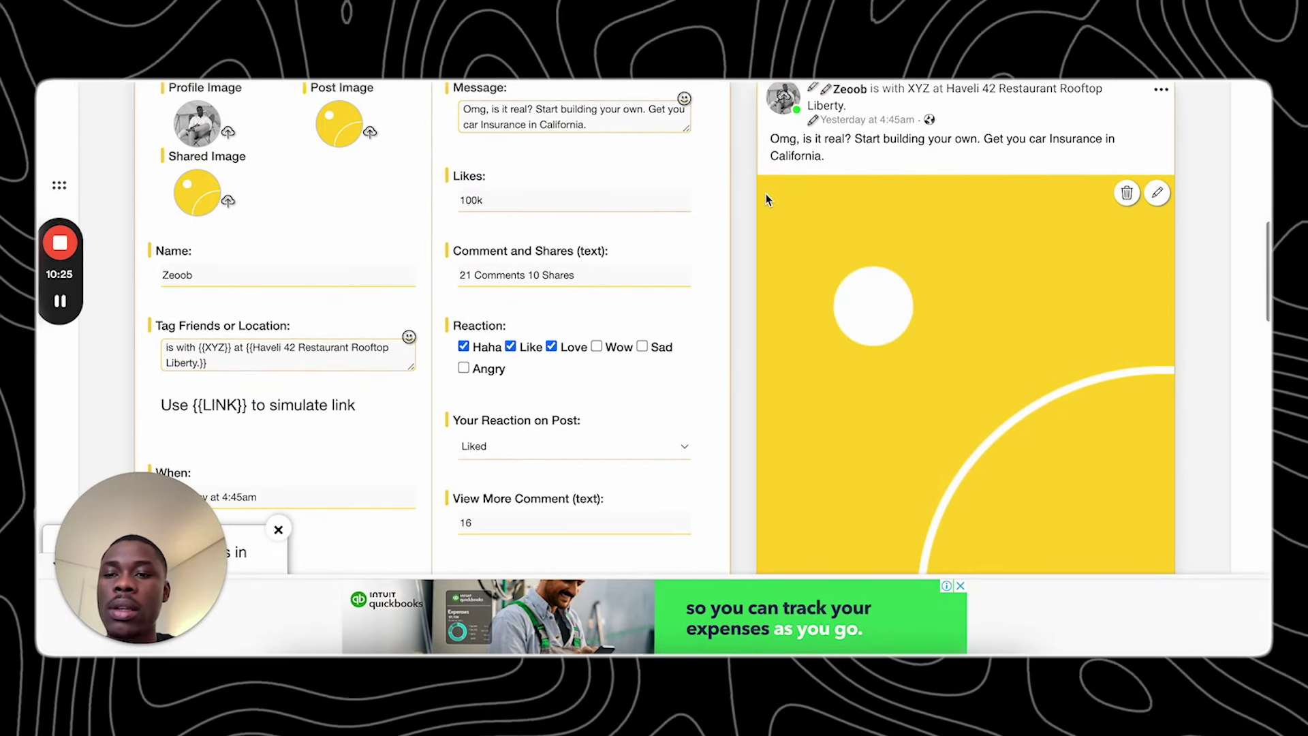
scroll(824, 293, down, 5)
scroll(824, 293, up, 5)
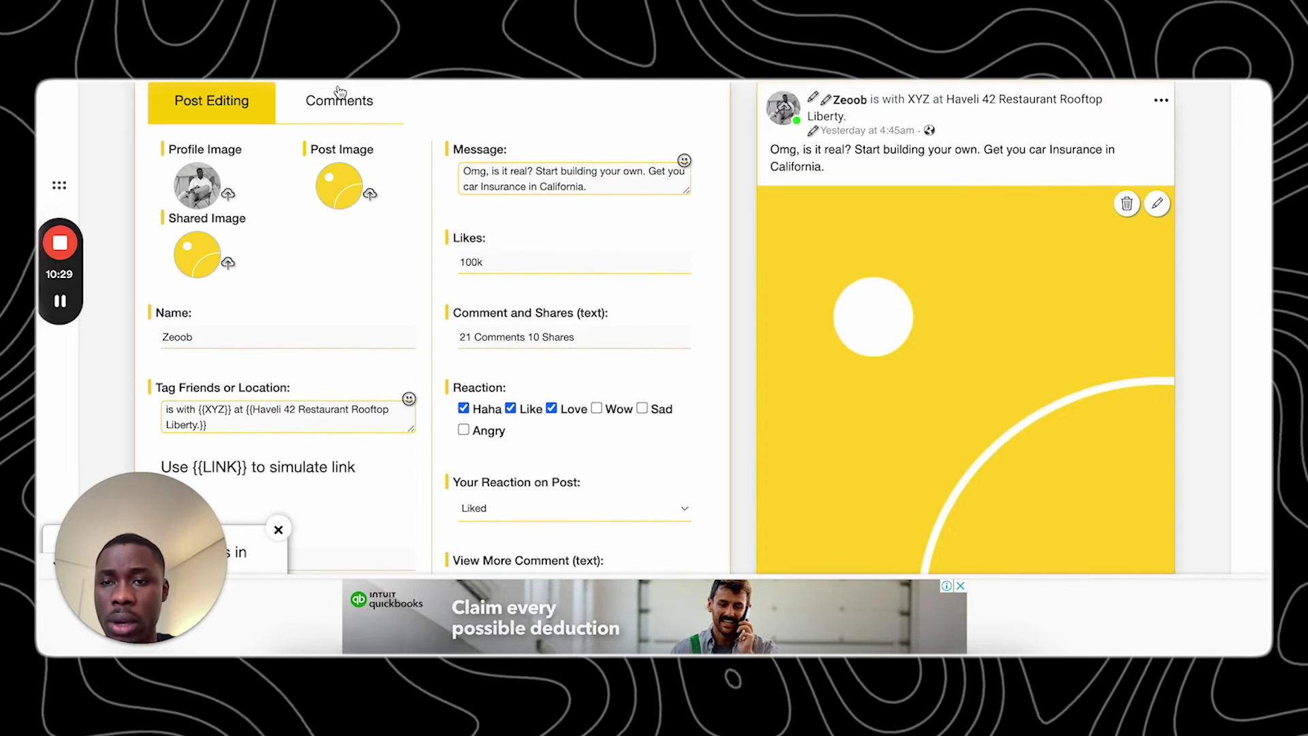
click(346, 103)
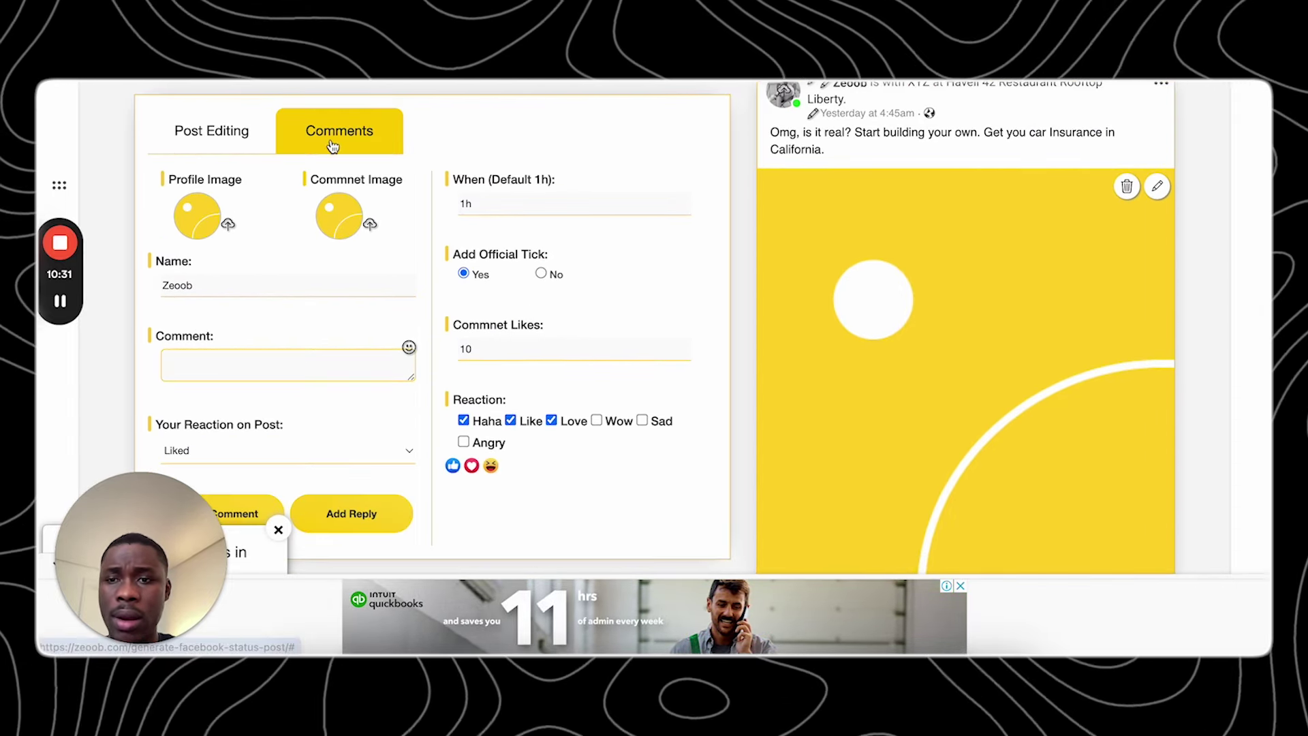
click(193, 223)
double_click(240, 177)
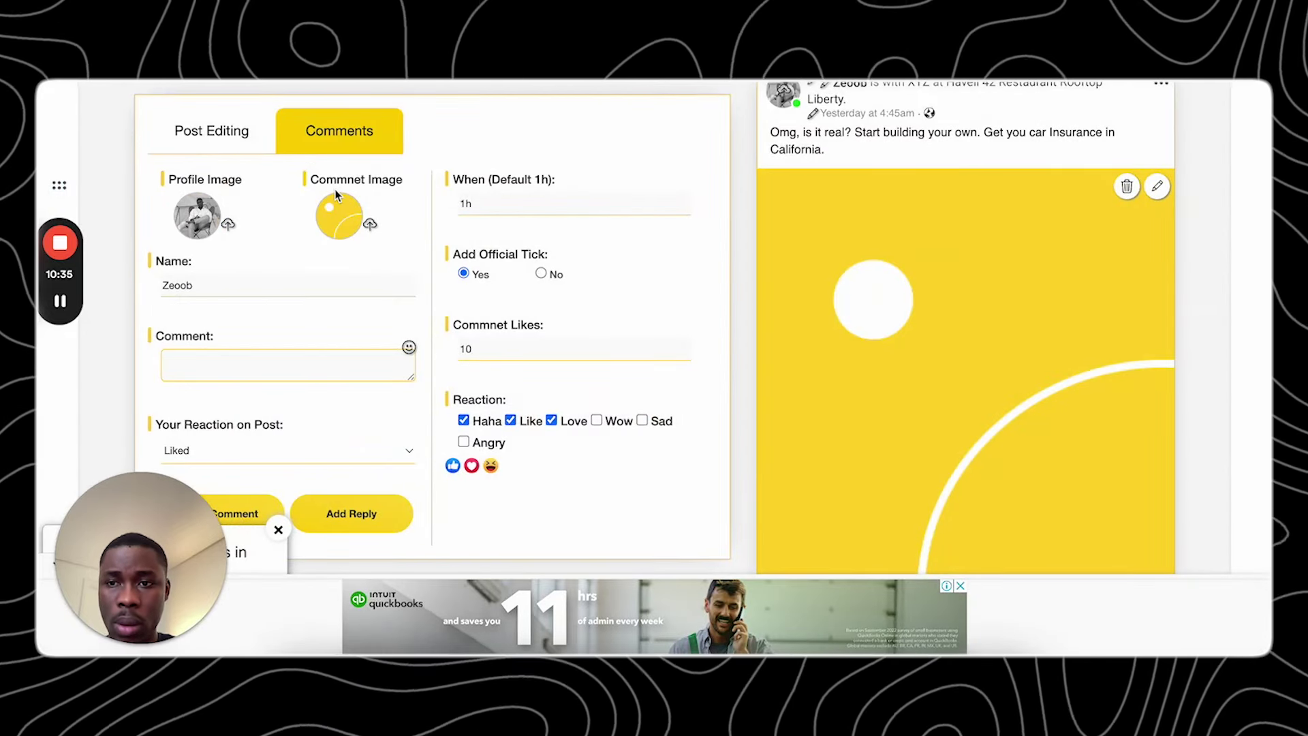
- Replace the default commenter name with a customer's first name
click(312, 290)
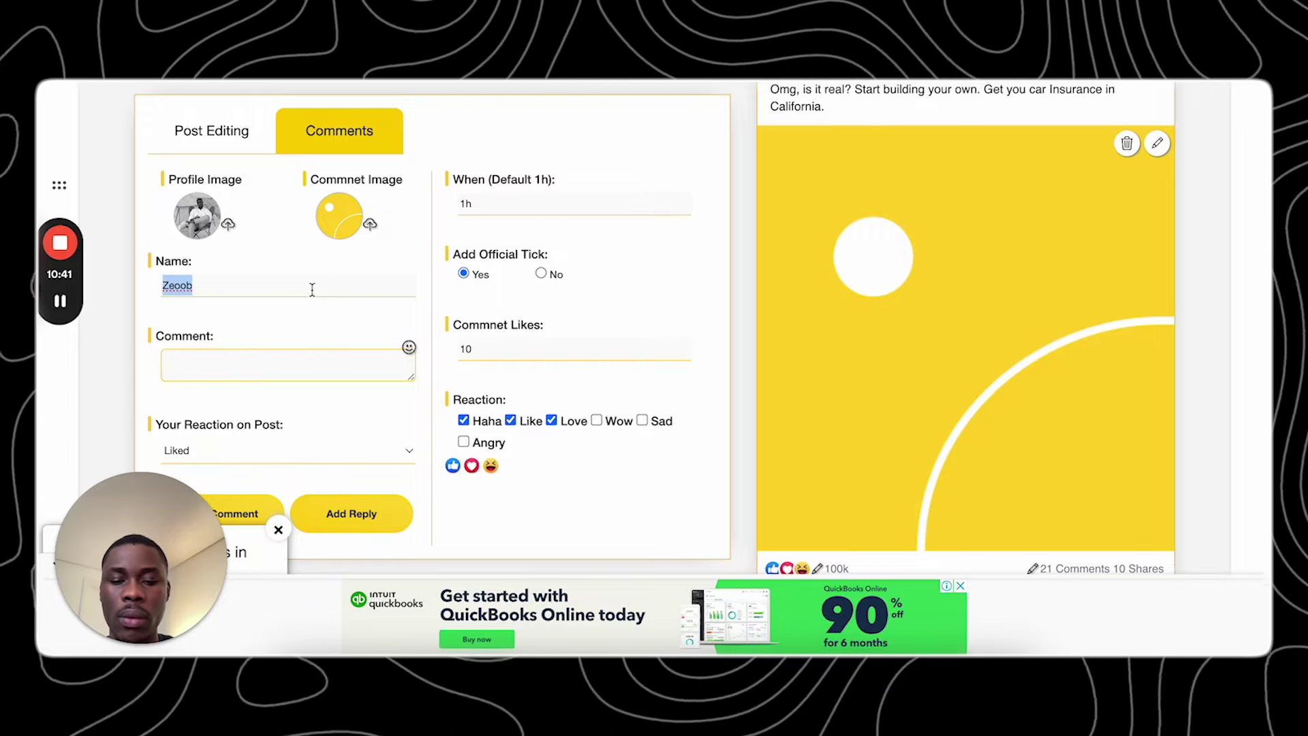
text(Ta)
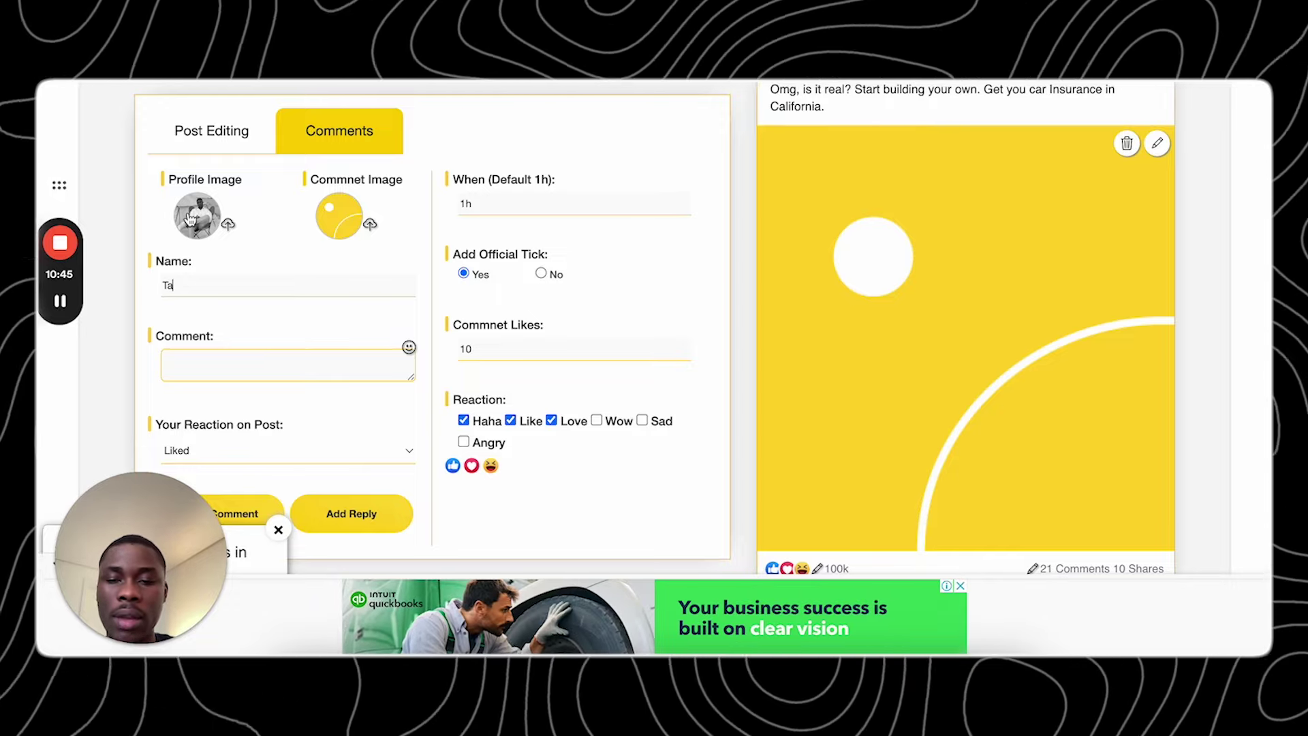
text(t)
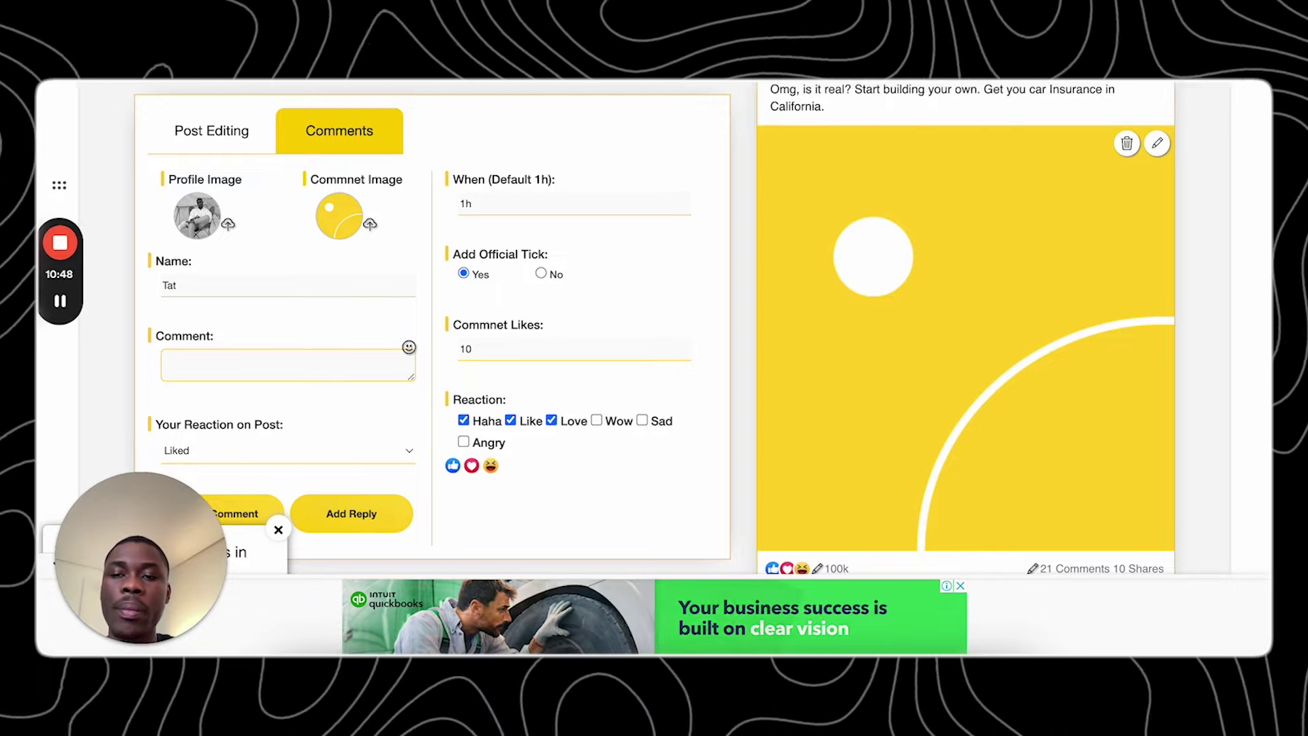
text(iana)
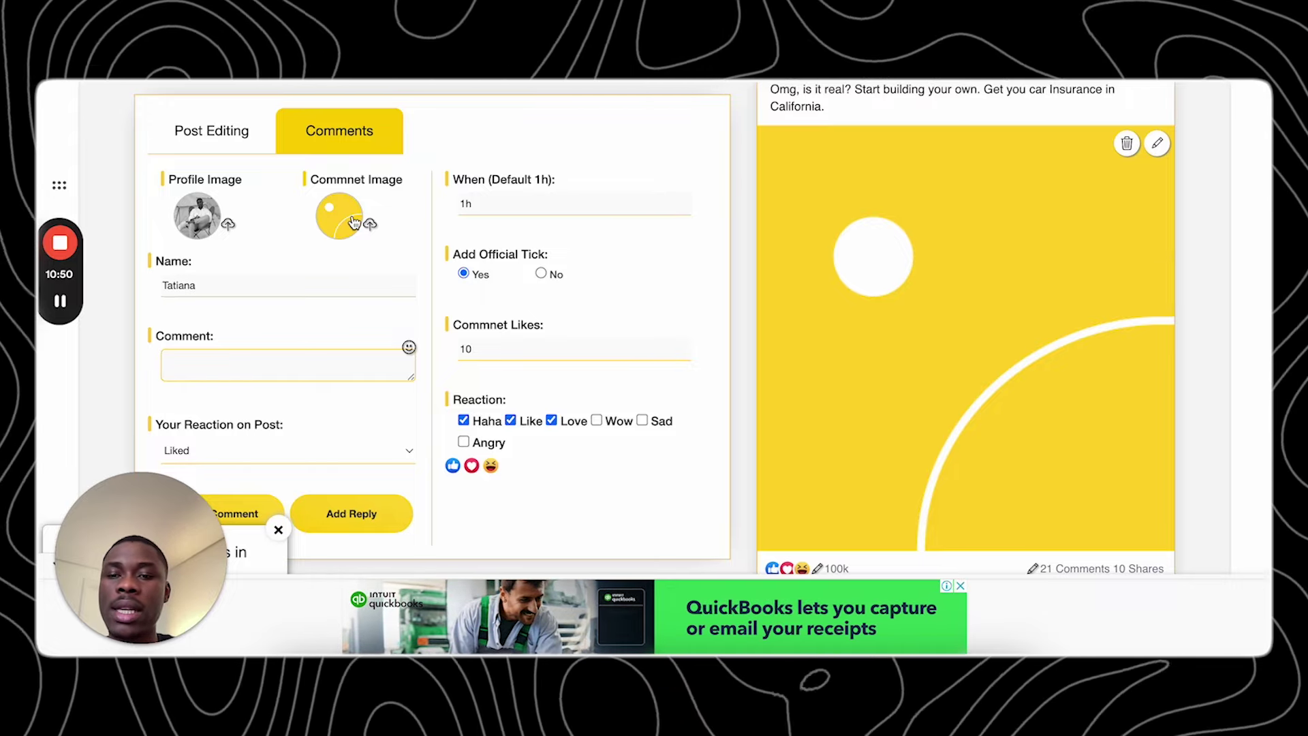
click(278, 353)
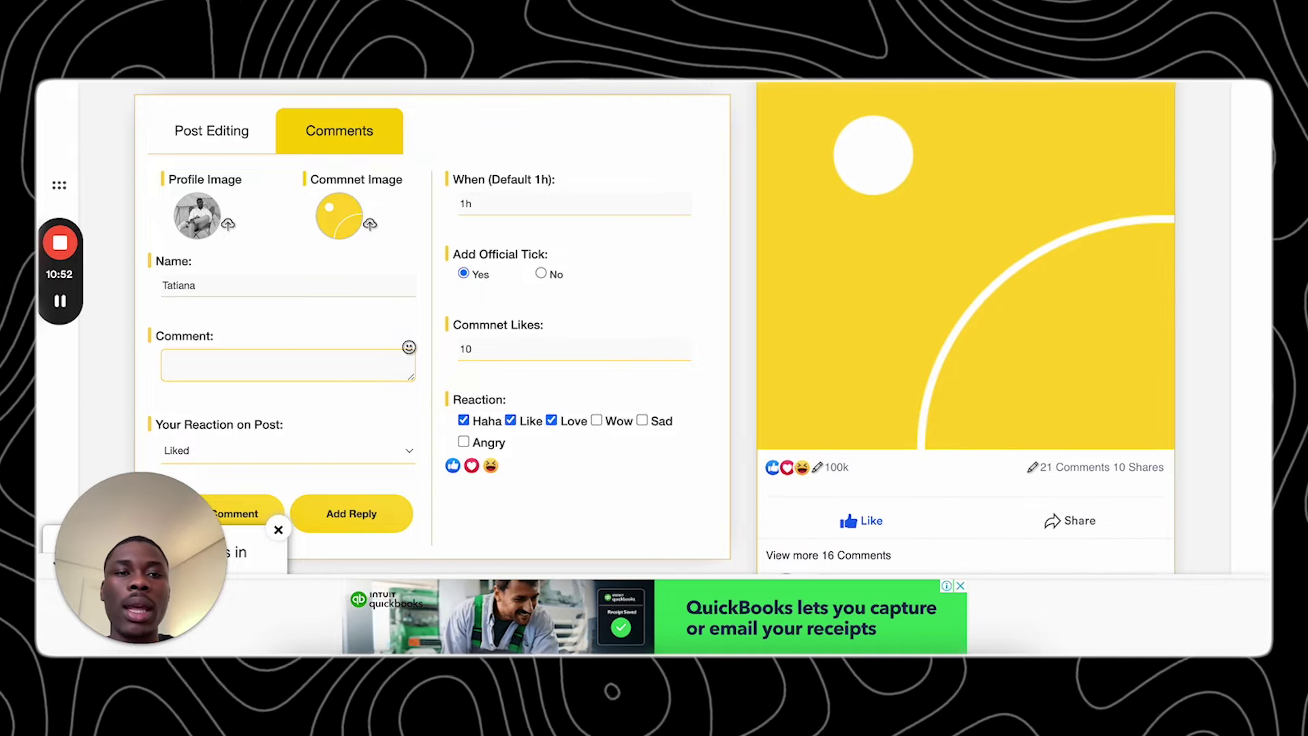
- Switch to ChatGPT, request "ecrit moi un commentaire facebook positif sur ce produit" and copy the generated answer
key(super+Tab)
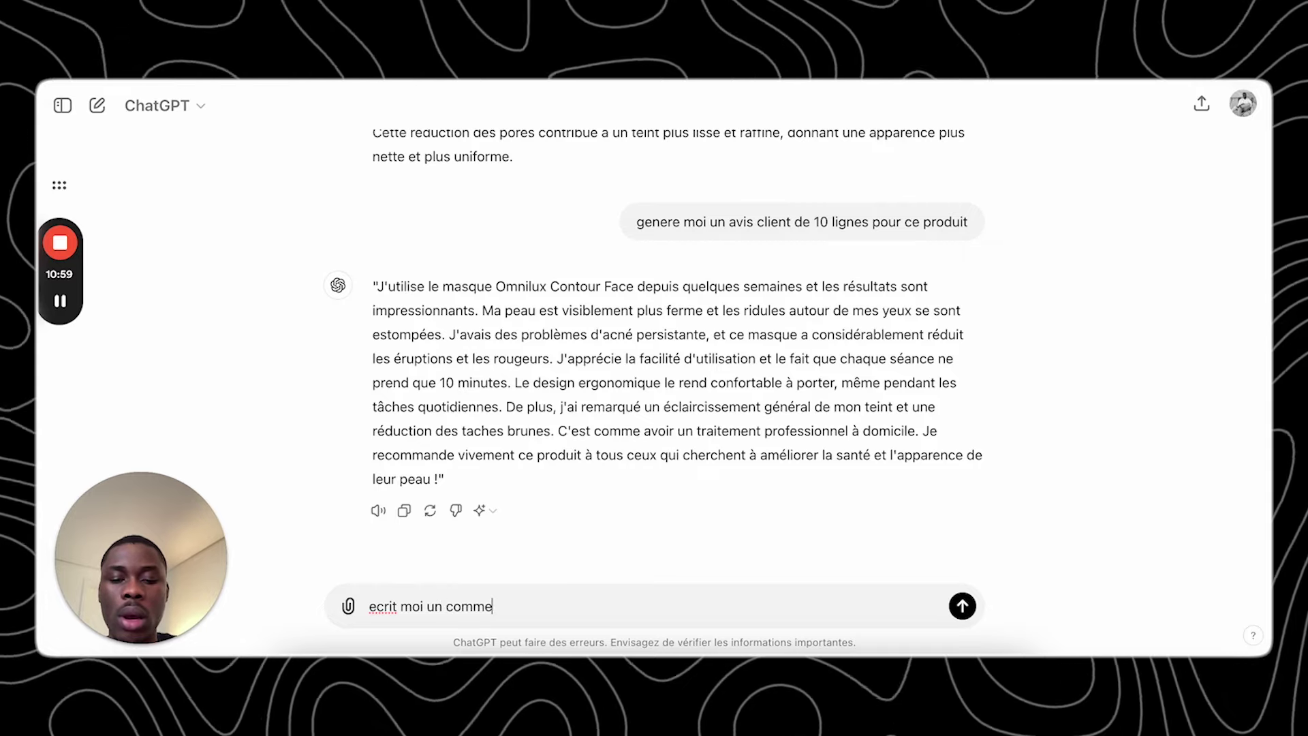
click(532, 606)
text(facebook positif sur ce produit)
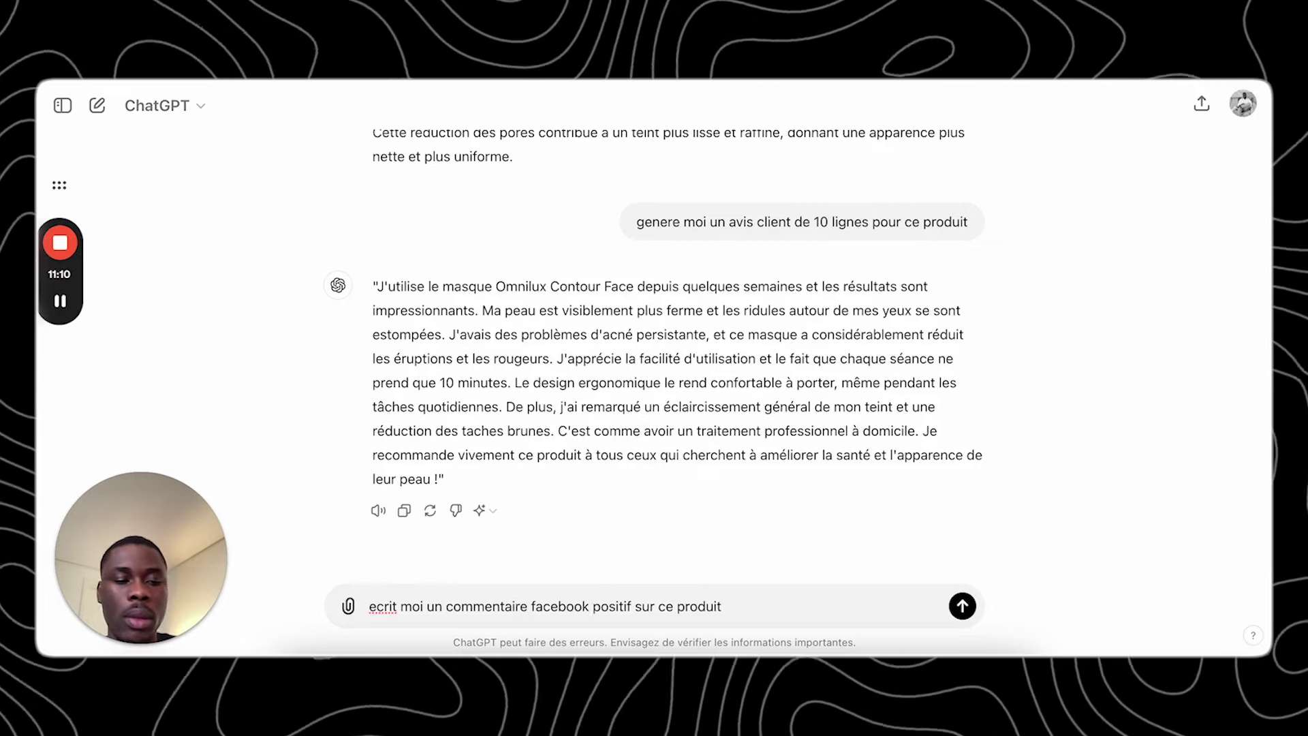
key(Return)
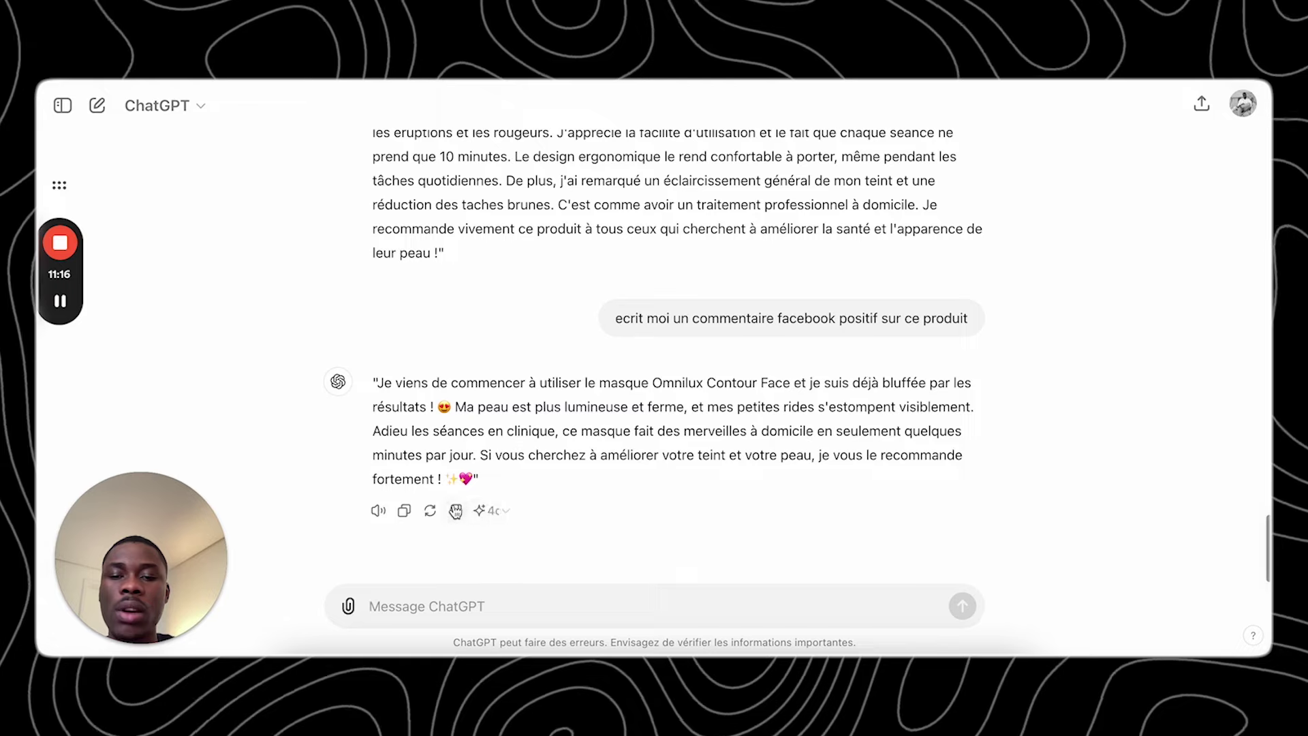
click(405, 511)
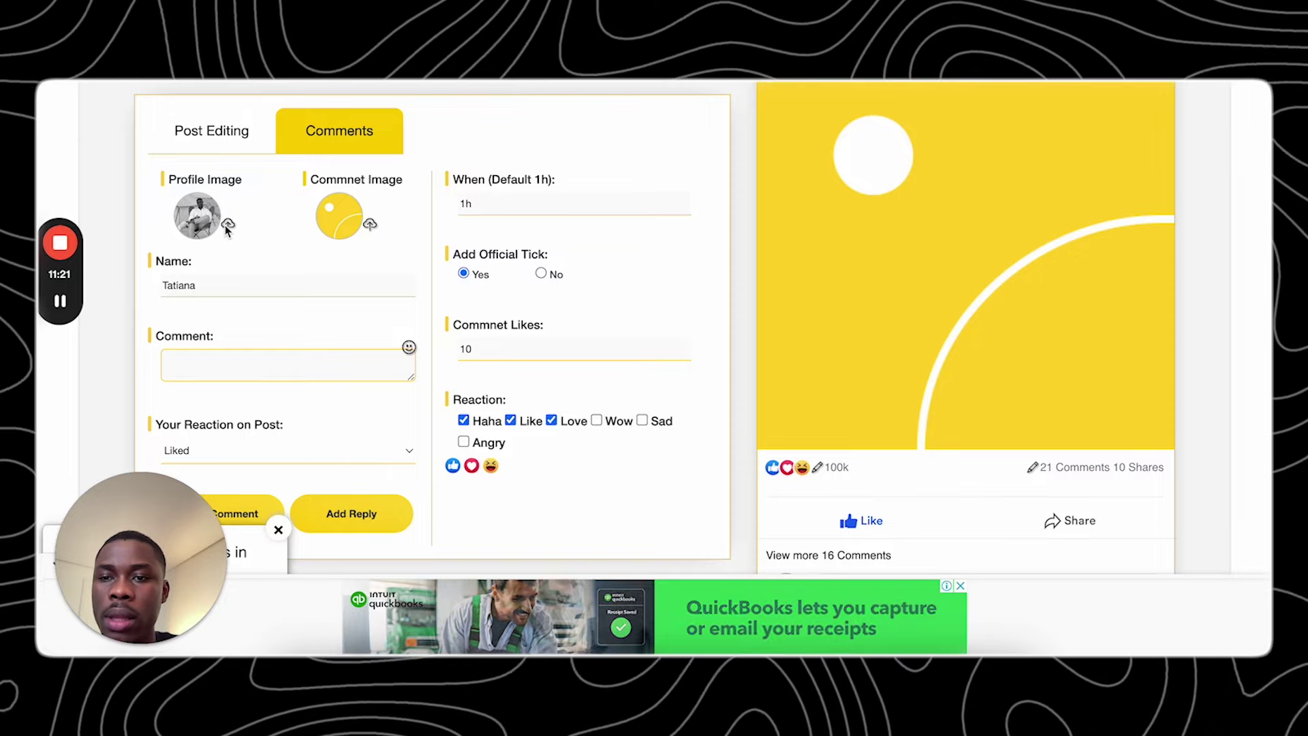
- Back in Zeoob, replace the commenter's profile image with the smiling grandmother photo and add a surname initial to the name
click(228, 230)
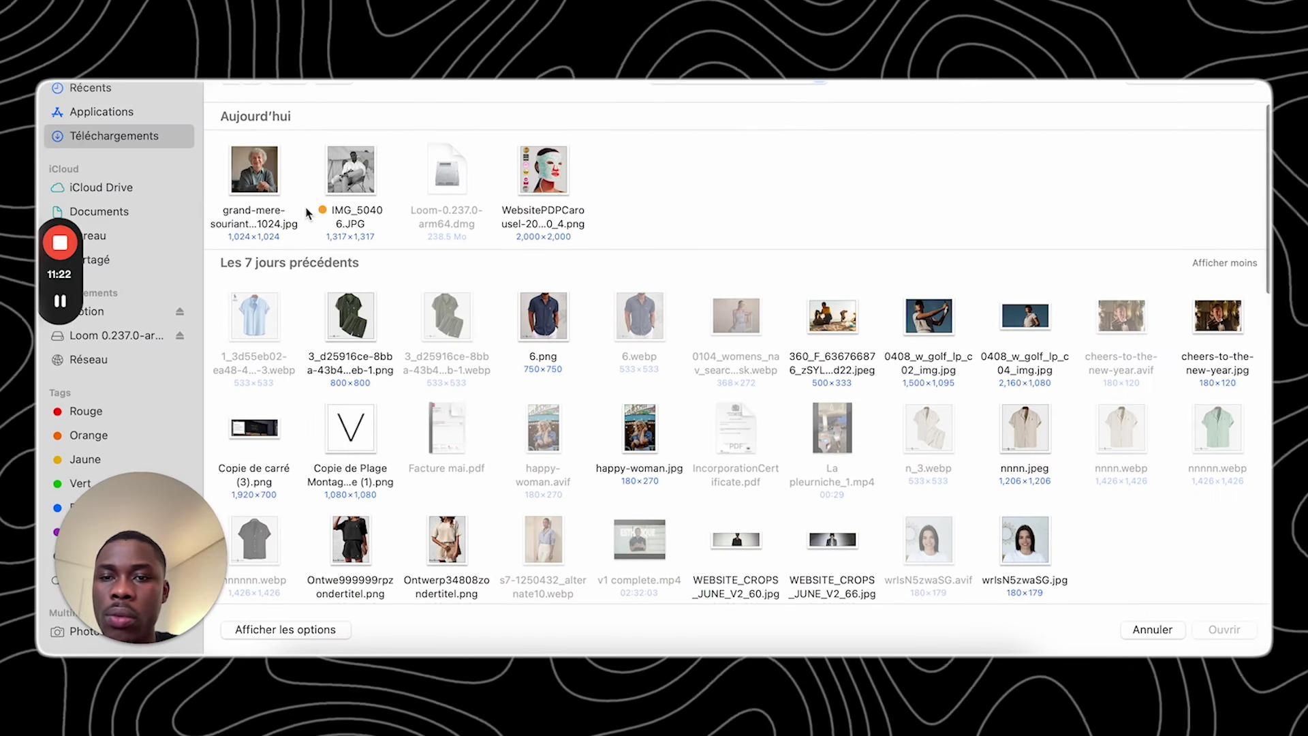
double_click(261, 164)
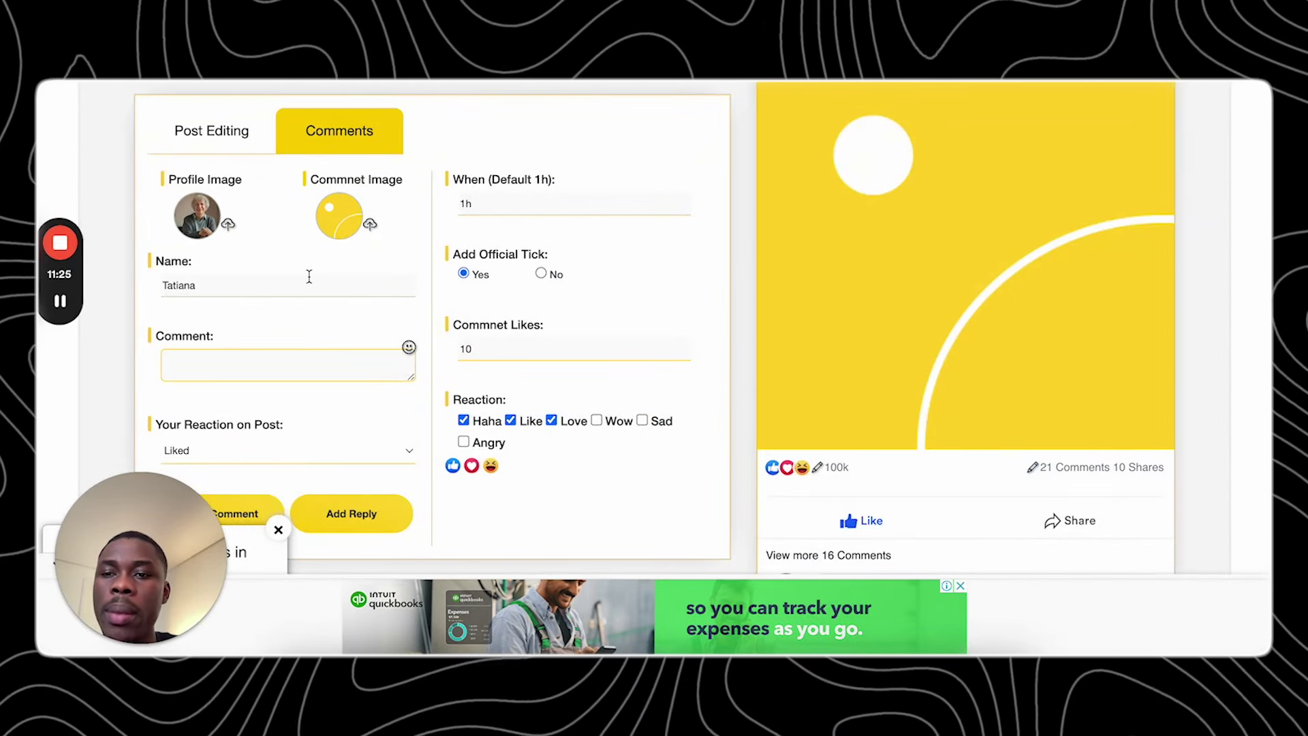
click(277, 281)
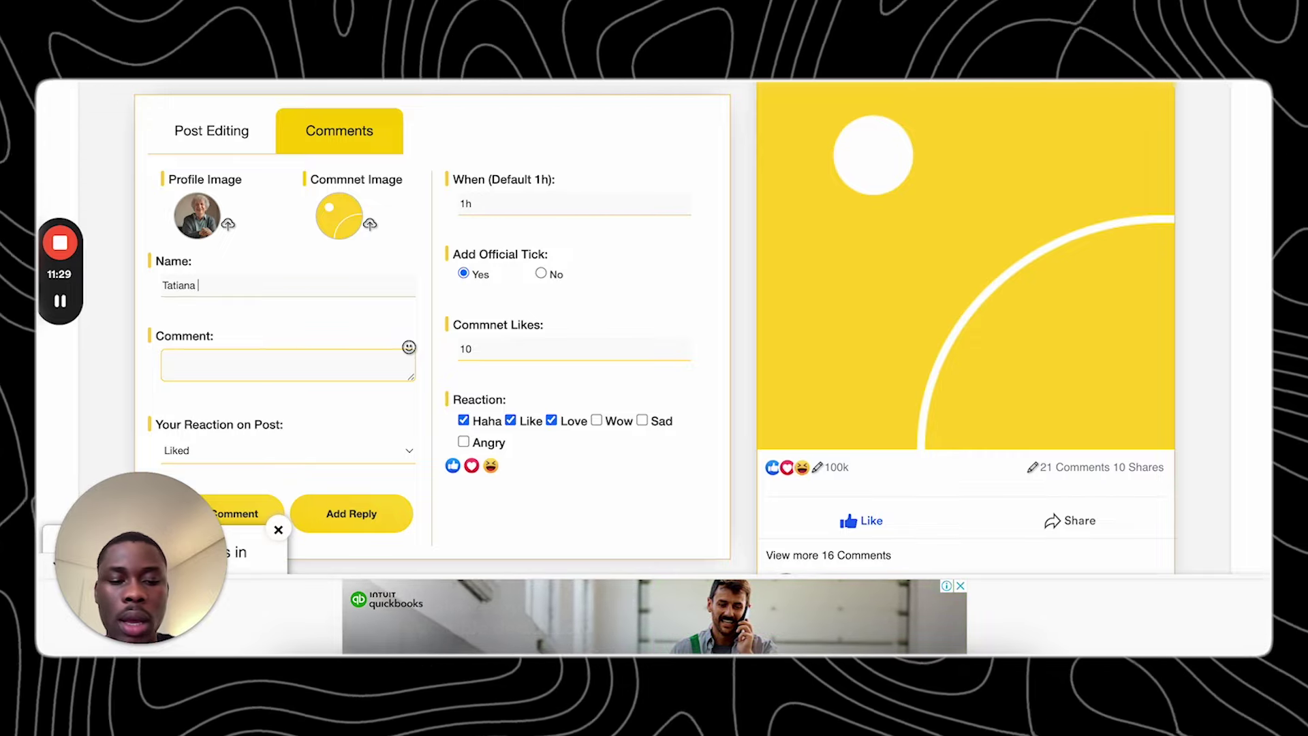
text(L.)
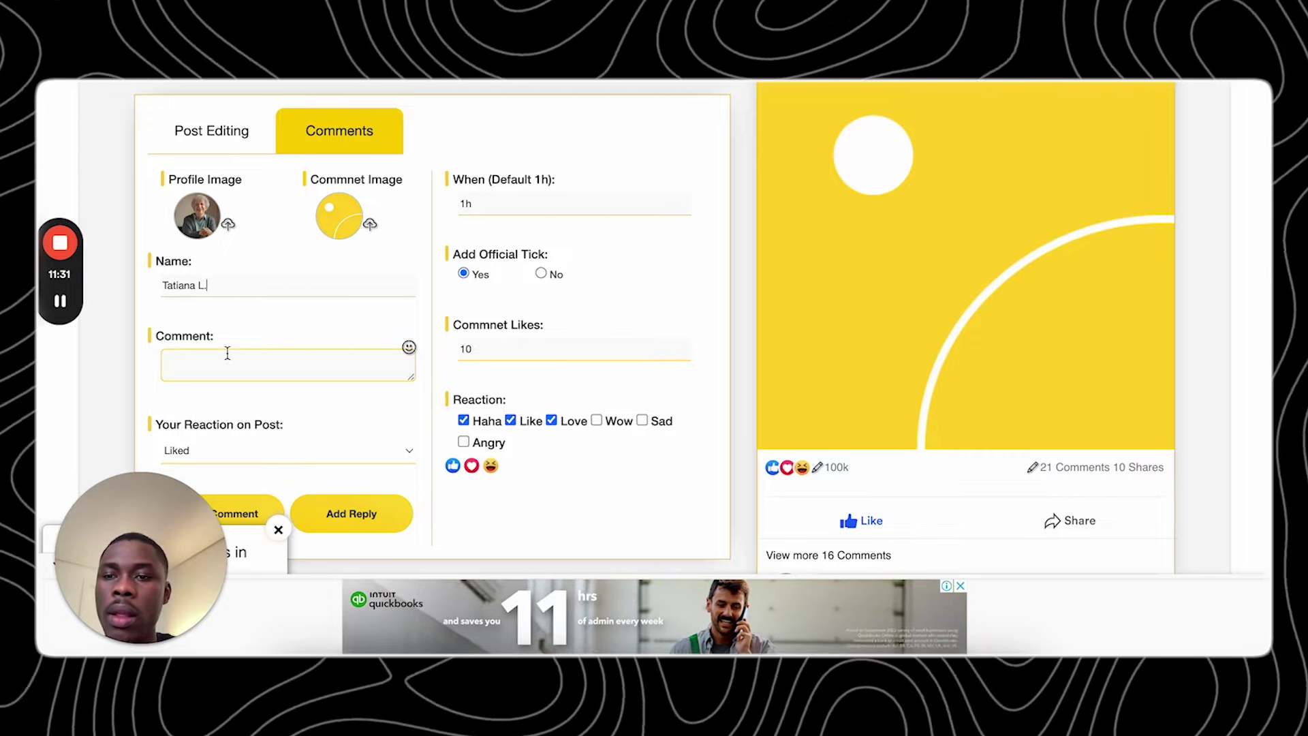
- Paste the copied ChatGPT text as the comment and view the Omnilux Contour mask photo
key(ctrl+v)
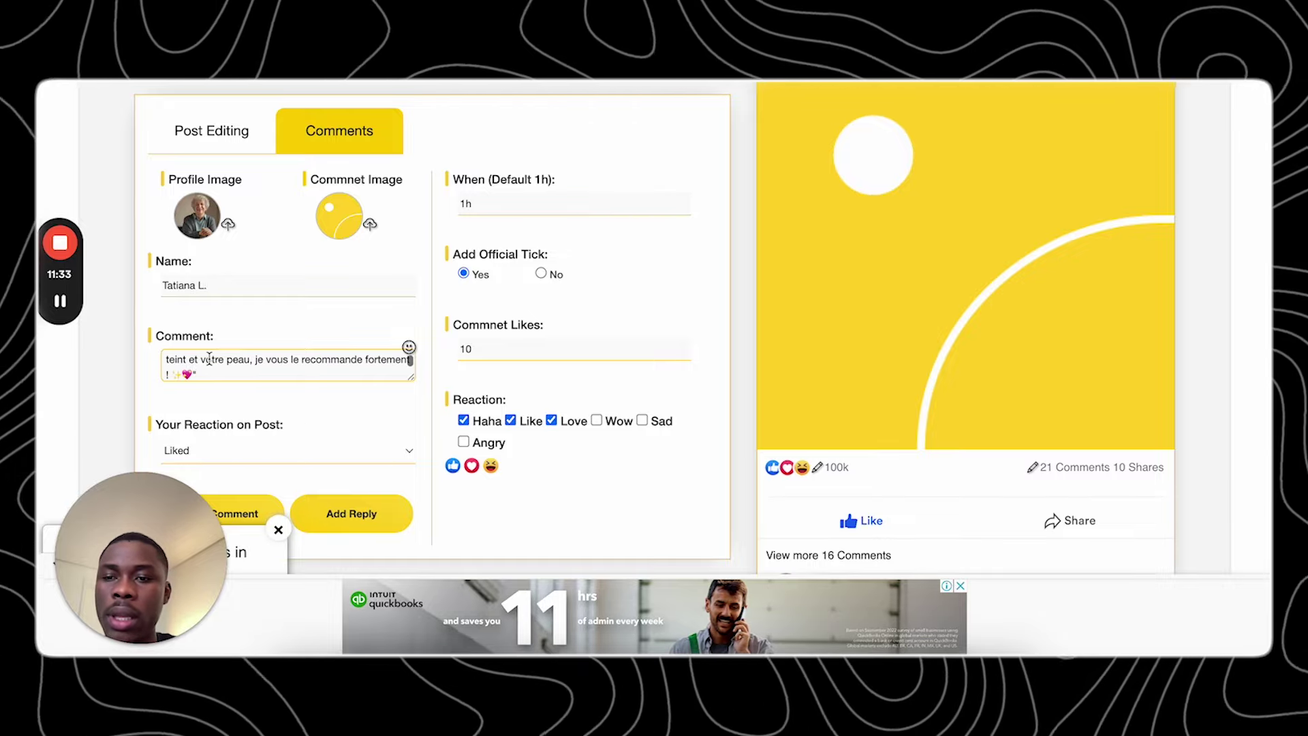
scroll(260, 424, down, 1)
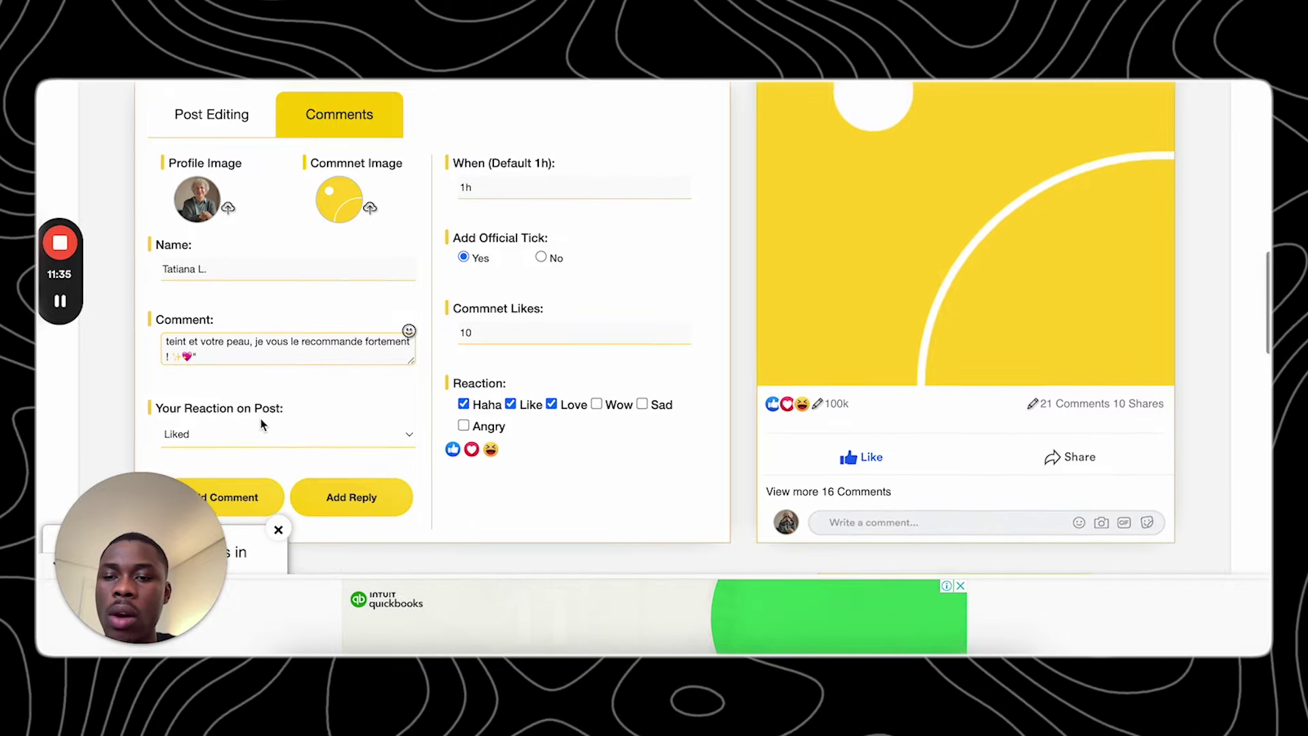
scroll(261, 424, down, 3)
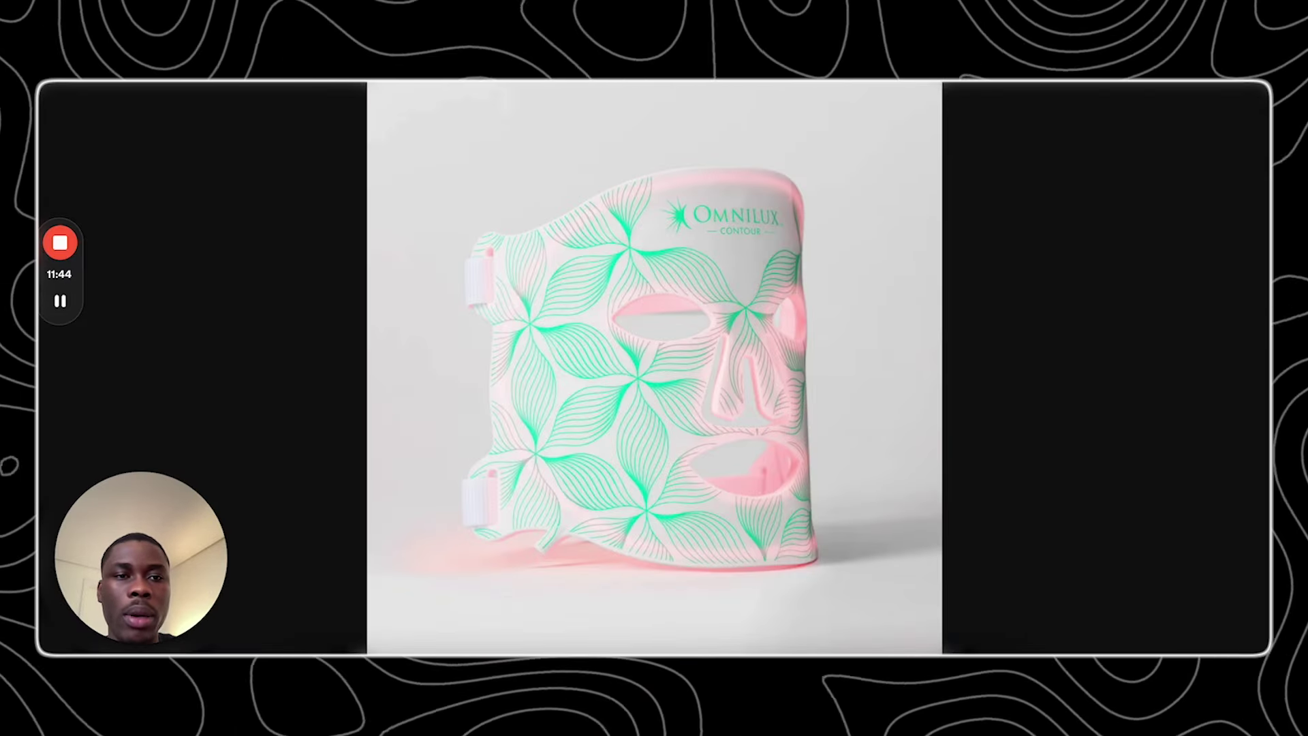
click(837, 190)
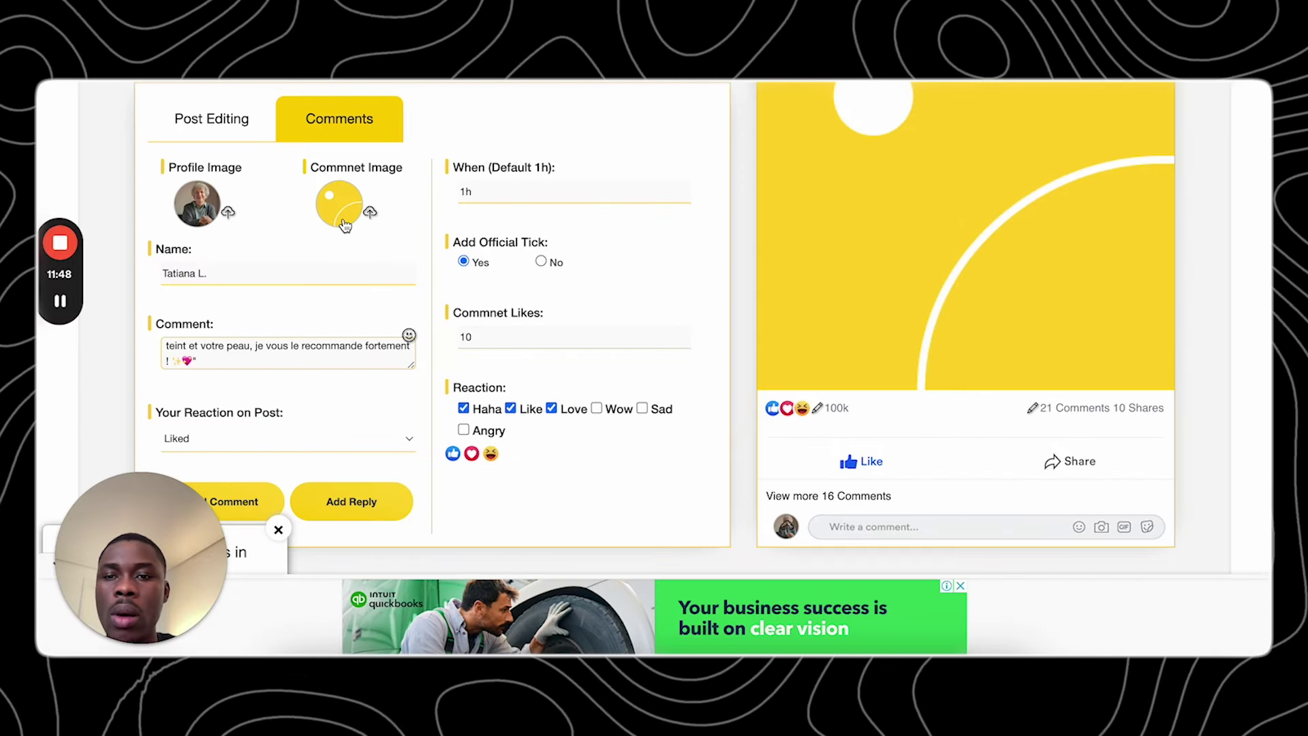
- Set the comment image to the Omnilux mask photo, the 900×900 "Untitleddesign" PNG from the Downloads folder
click(343, 208)
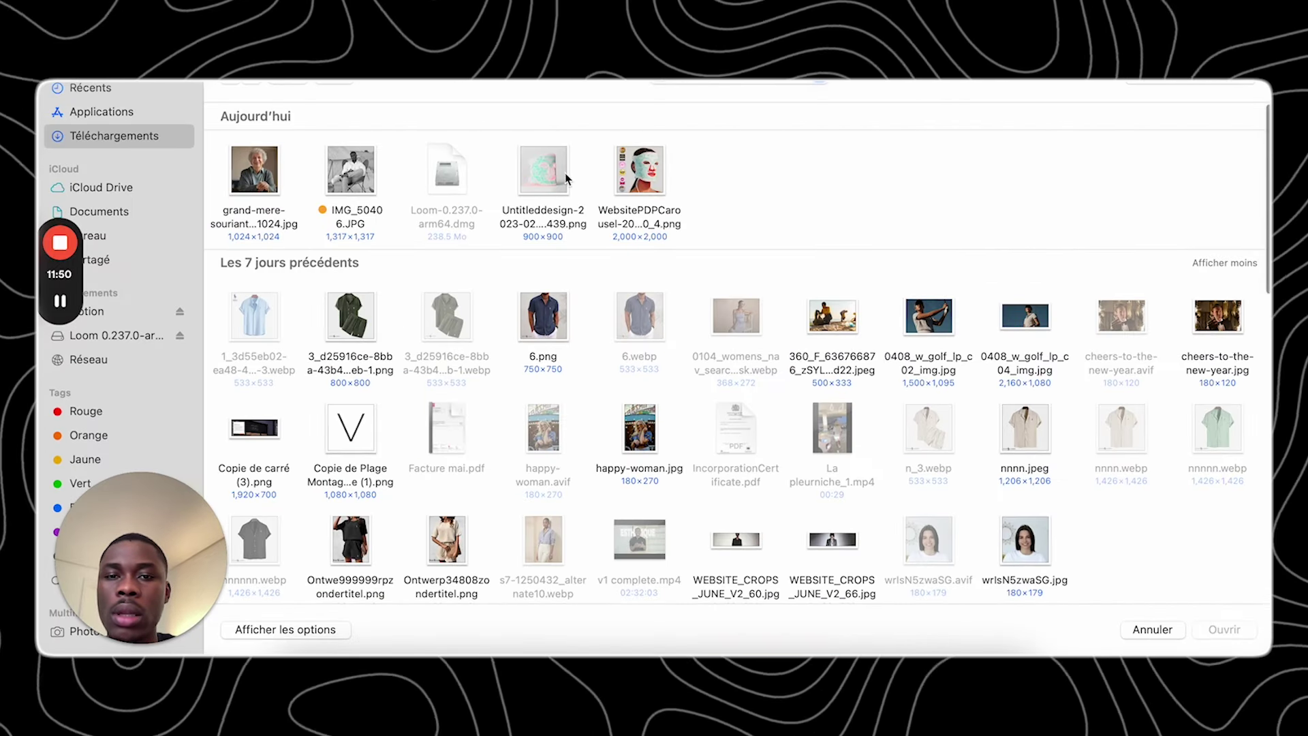
double_click(565, 174)
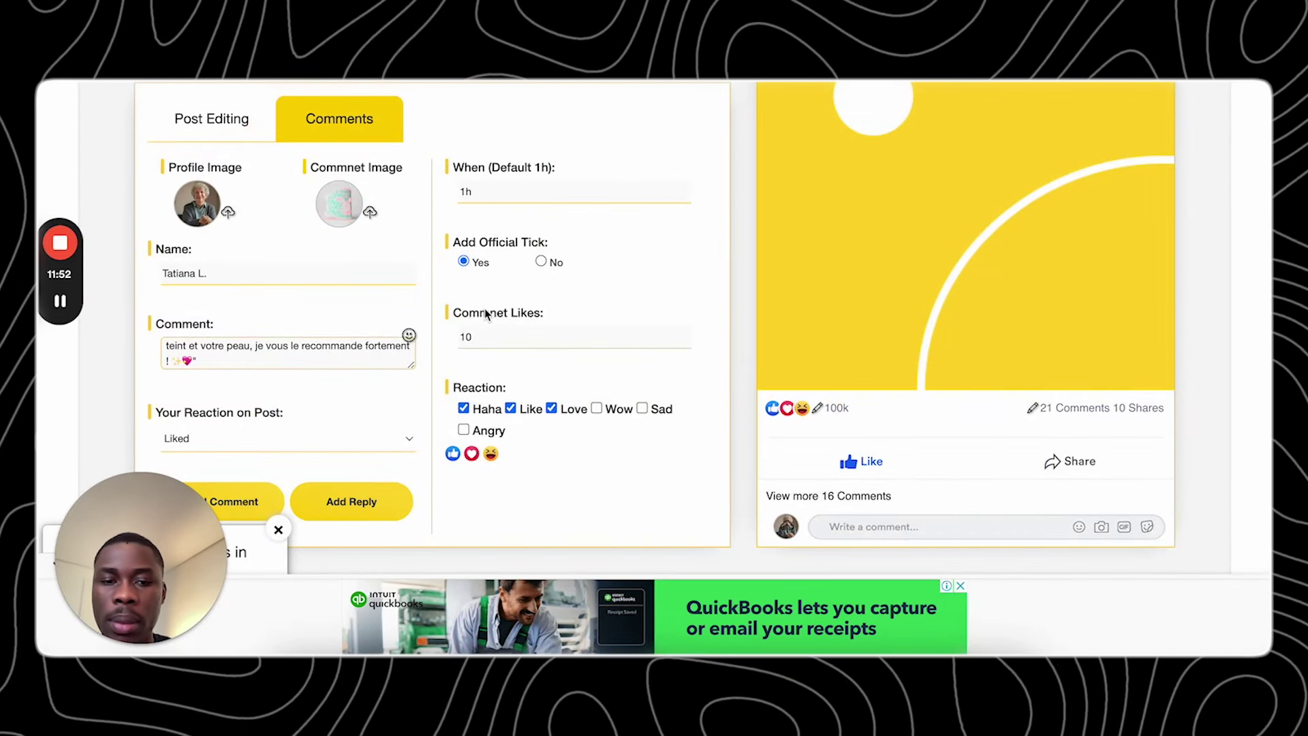
scroll(486, 313, down, 2)
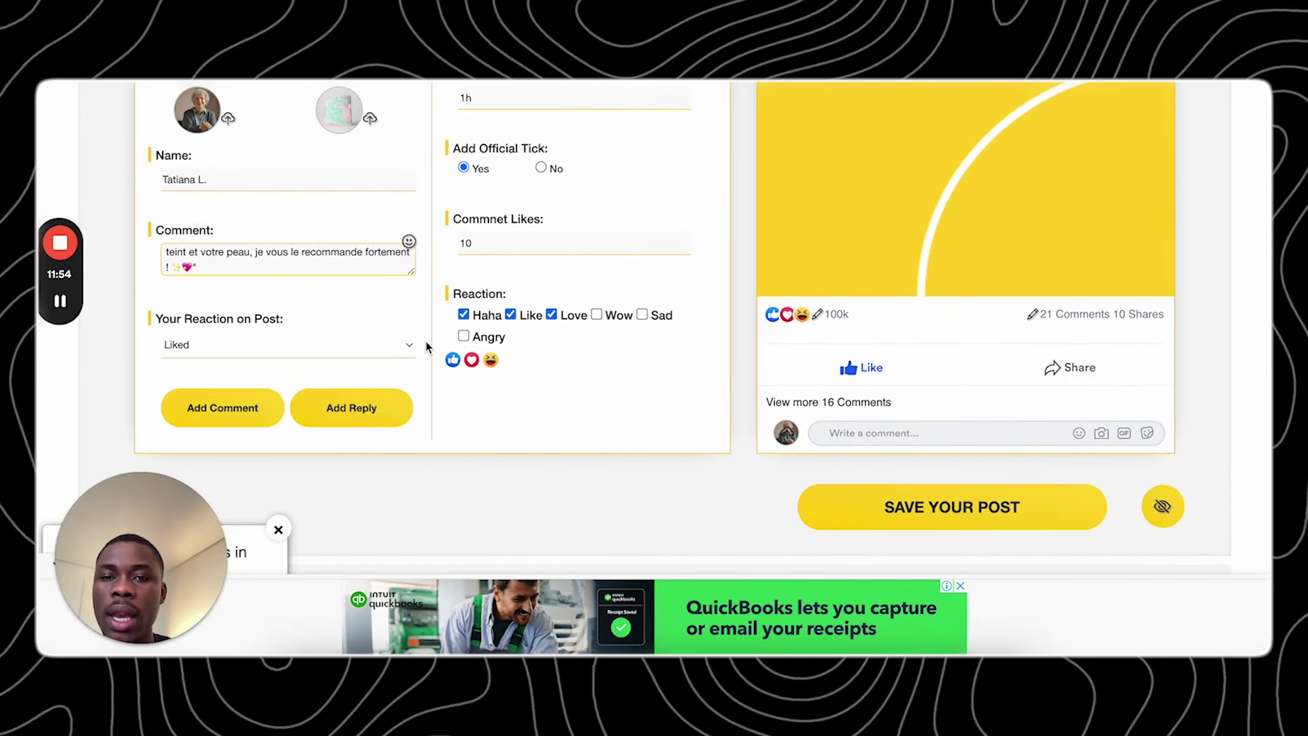
scroll(426, 346, up, 2)
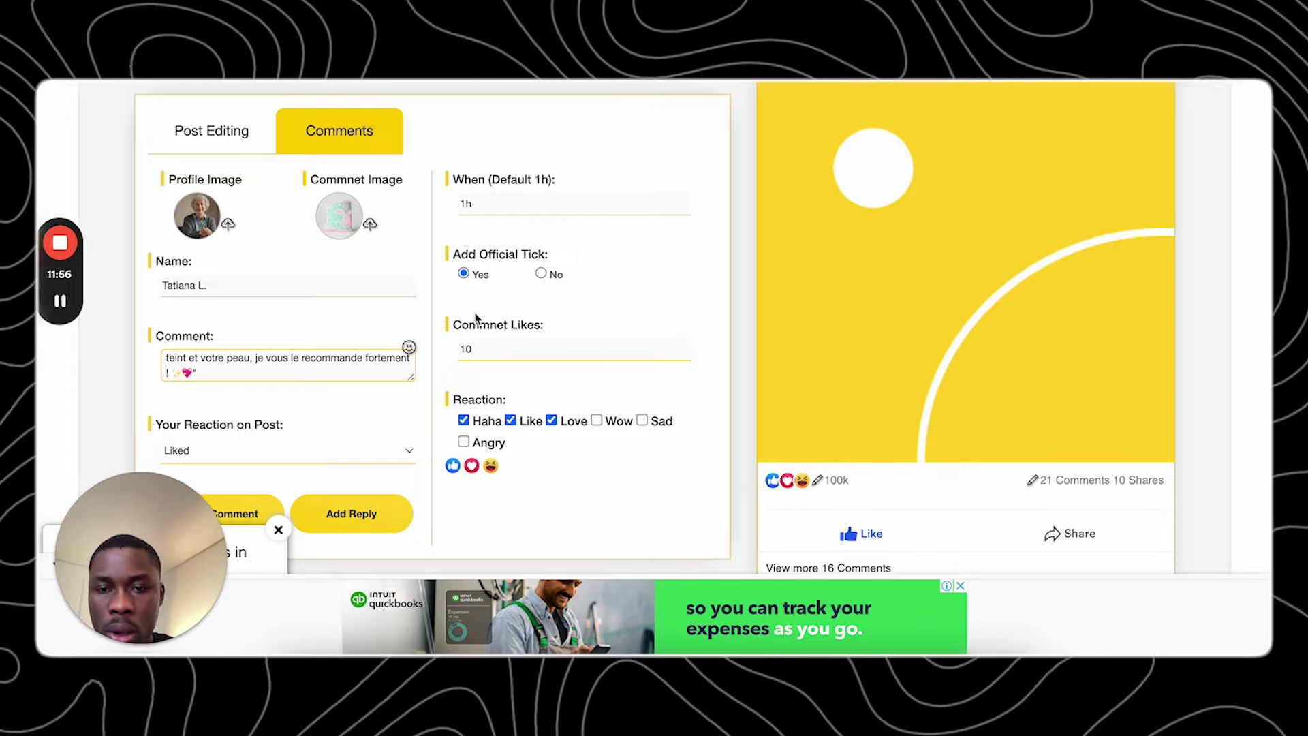
- Set the comment likes to 465 and remove the Haha reaction from the comment
scroll(476, 318, down, 1)
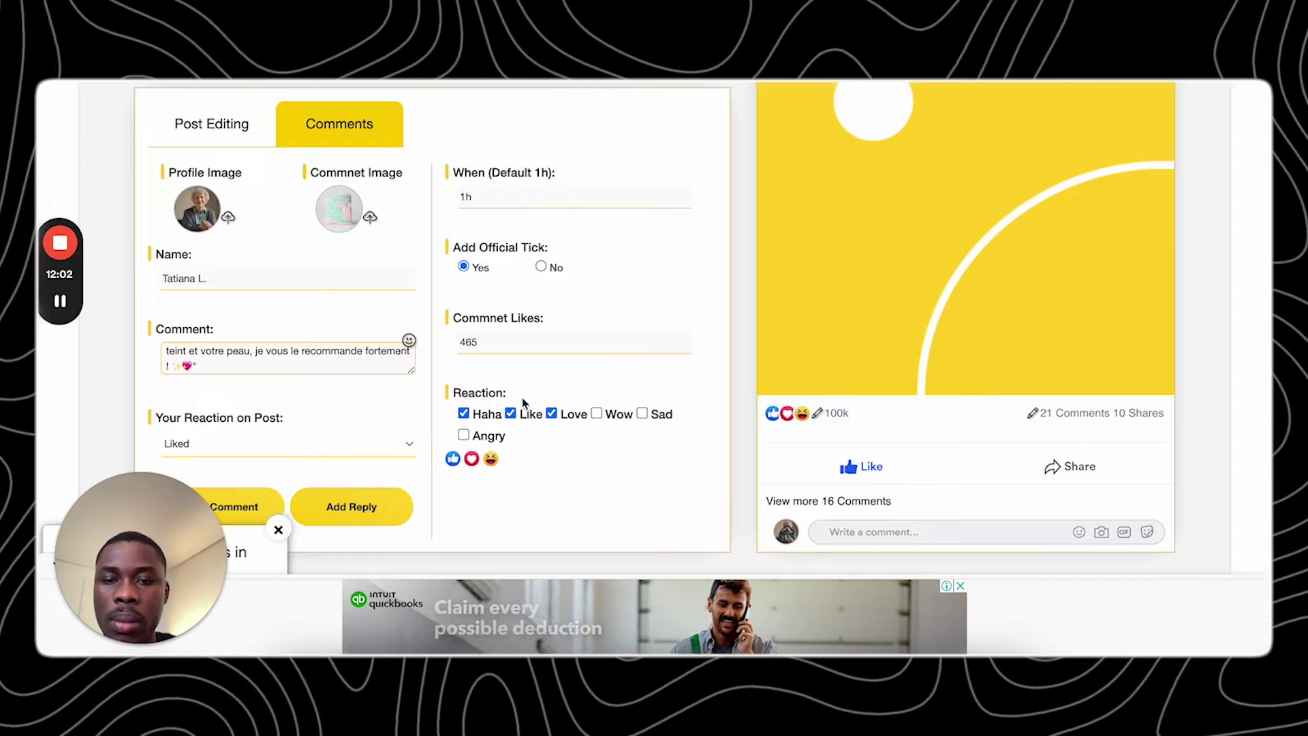
scroll(571, 477, down, 1)
scroll(518, 467, up, 1)
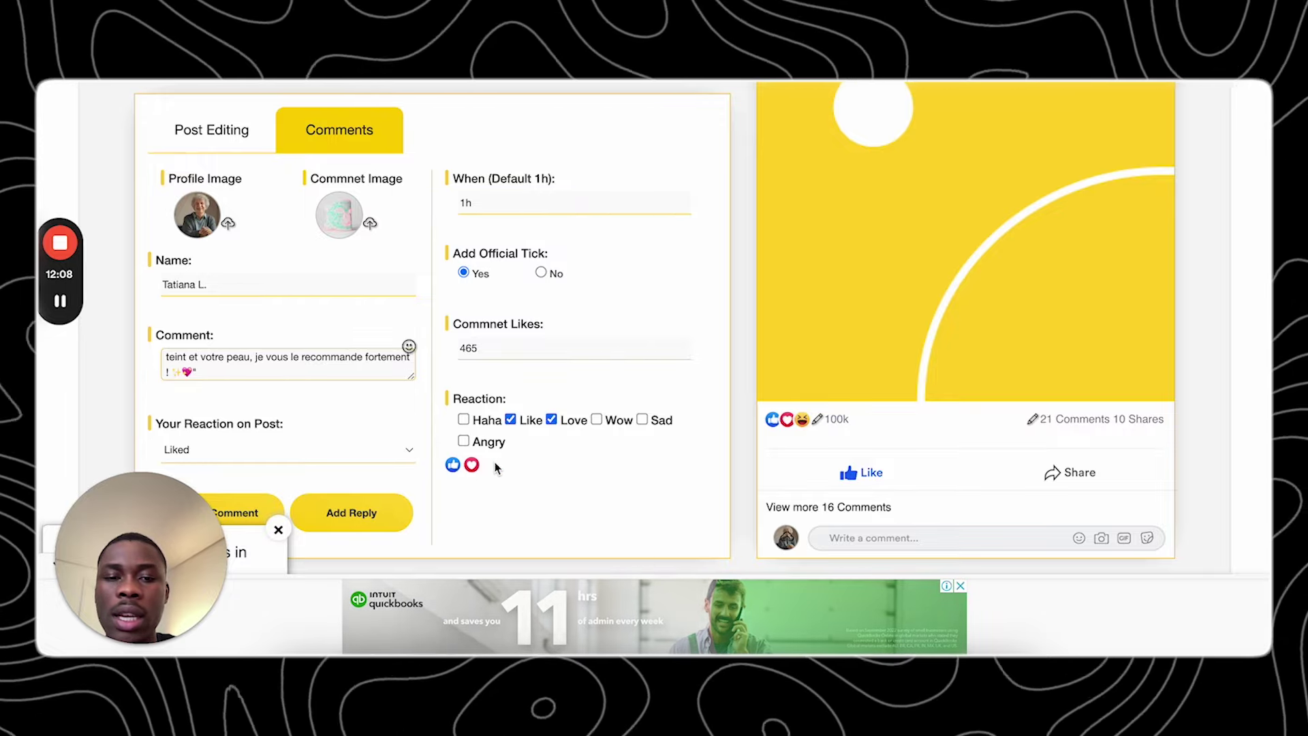
- Add the completed comment with its mask image to the post preview
scroll(559, 442, down, 1)
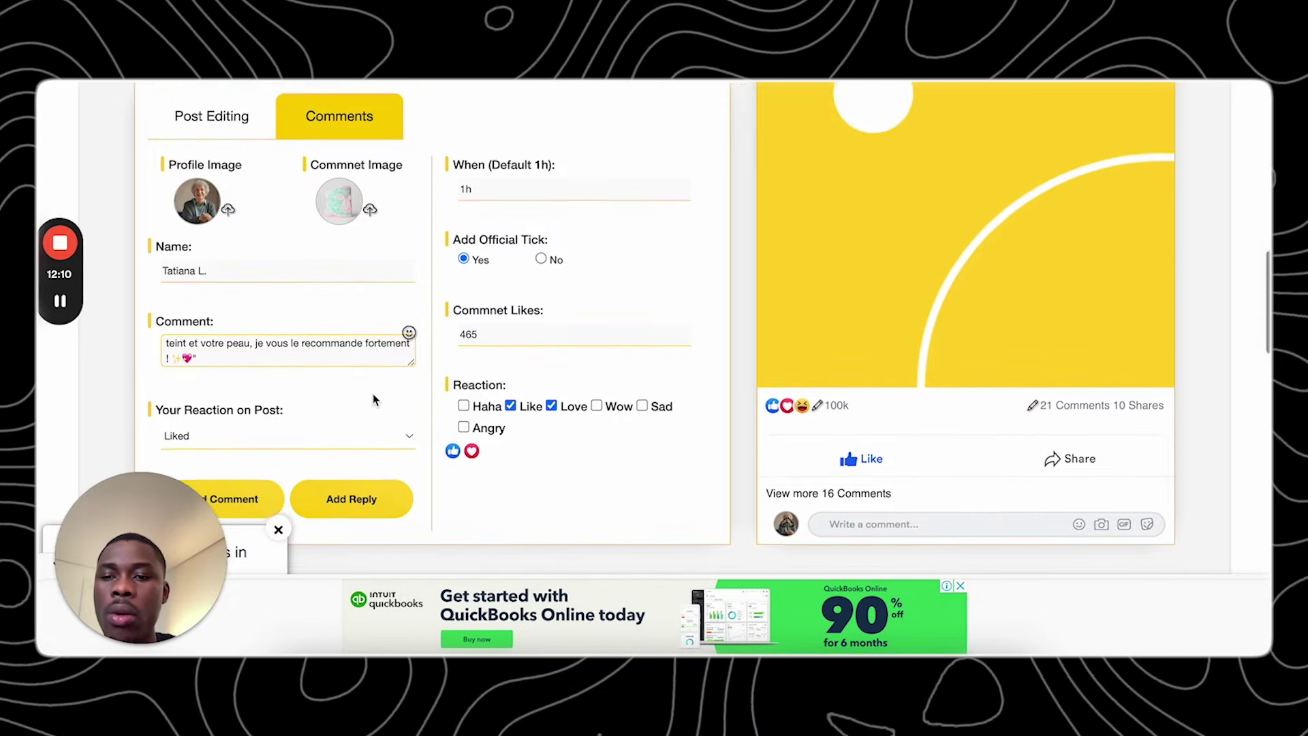
scroll(379, 388, down, 3)
click(225, 436)
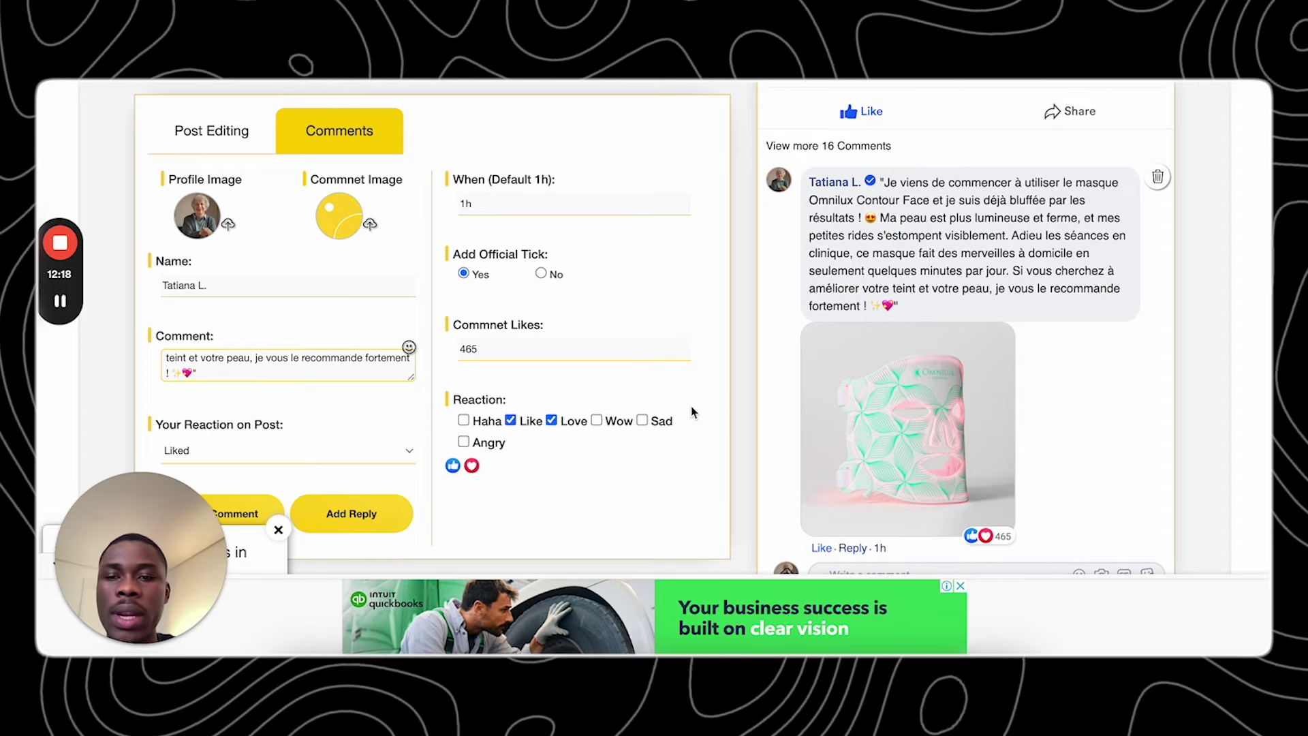
- Switch to the funnel editor and show the second customer comment in the image slider
key(super+space)
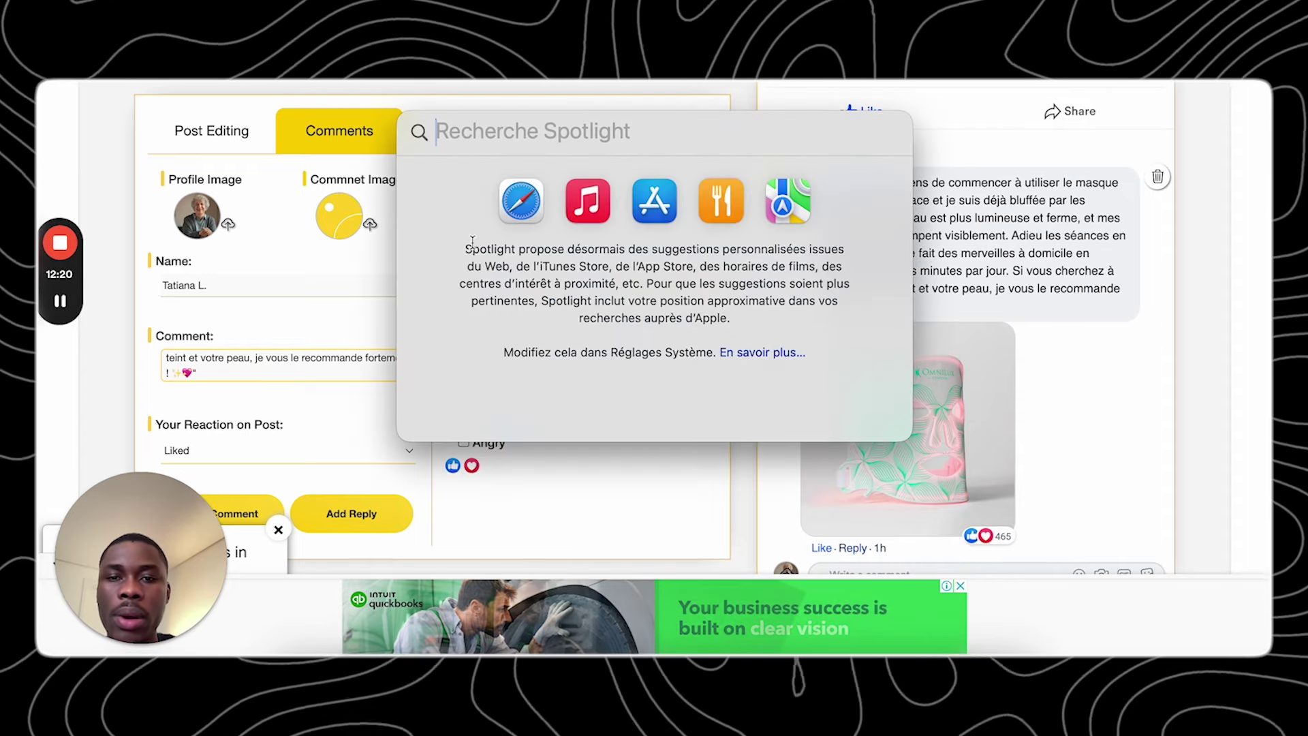
key(Escape)
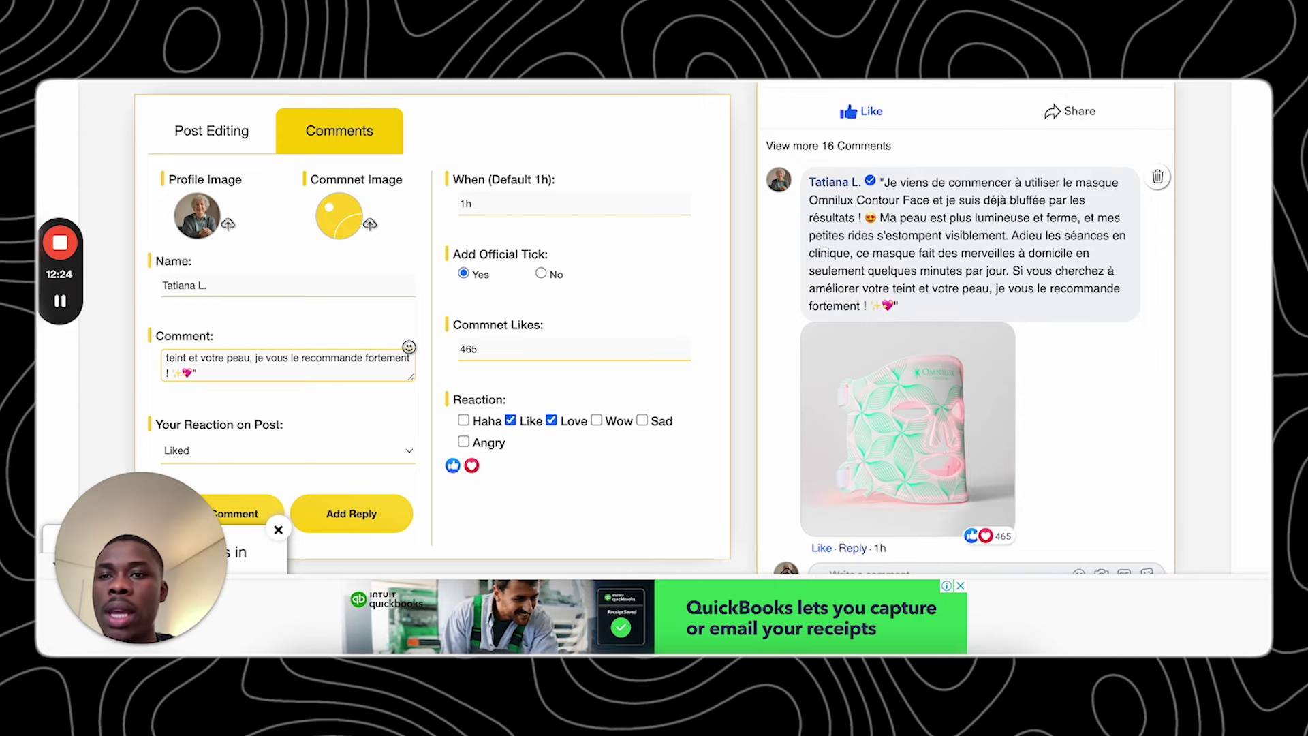
key(super+Tab)
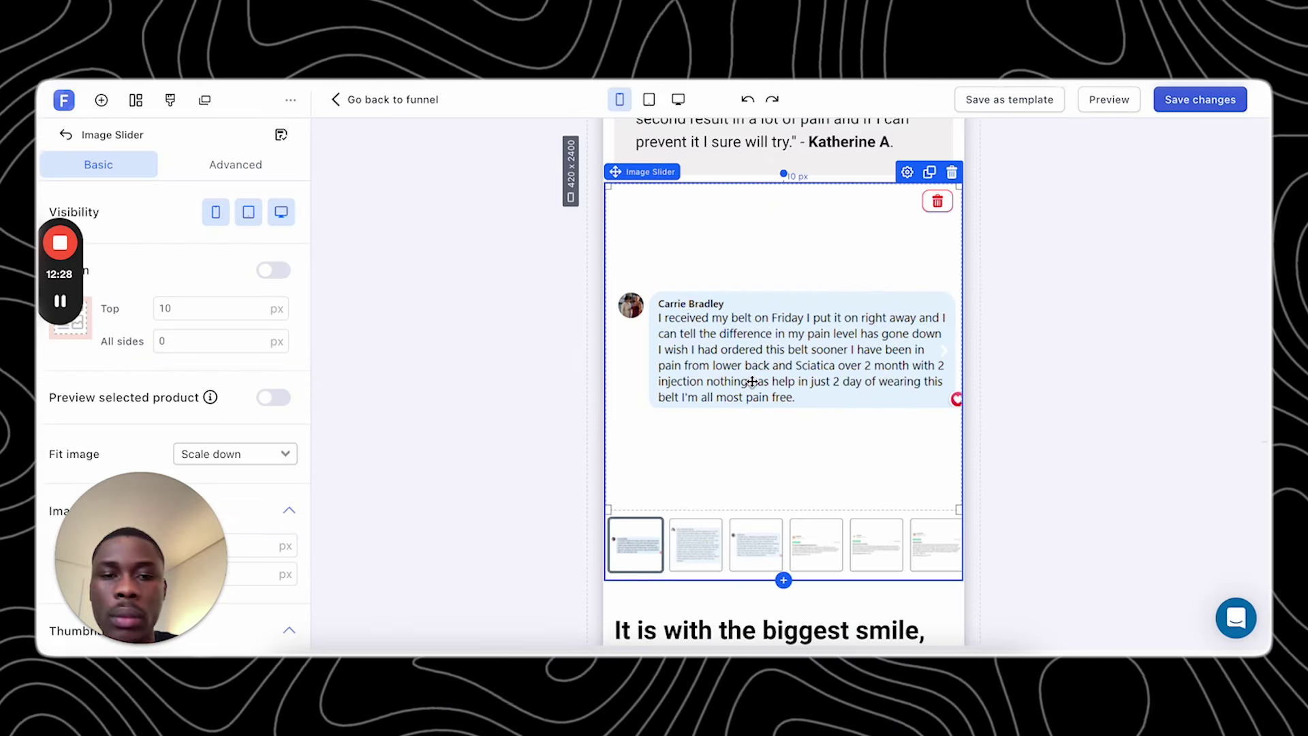
click(719, 543)
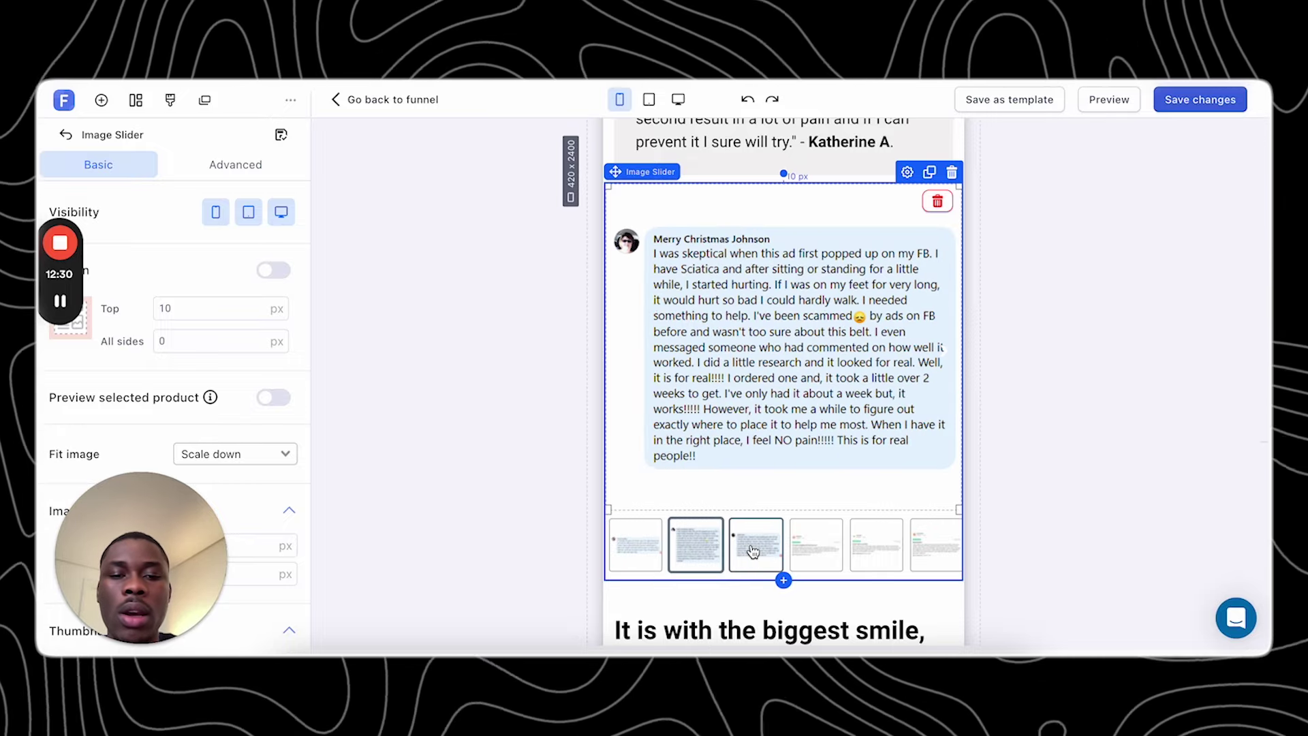
- Examine the page below the image slider, covering the Dainely Belt sales copy, the guarantee text and the FAQ entries
scroll(807, 547, down, 2)
scroll(809, 547, down, 5)
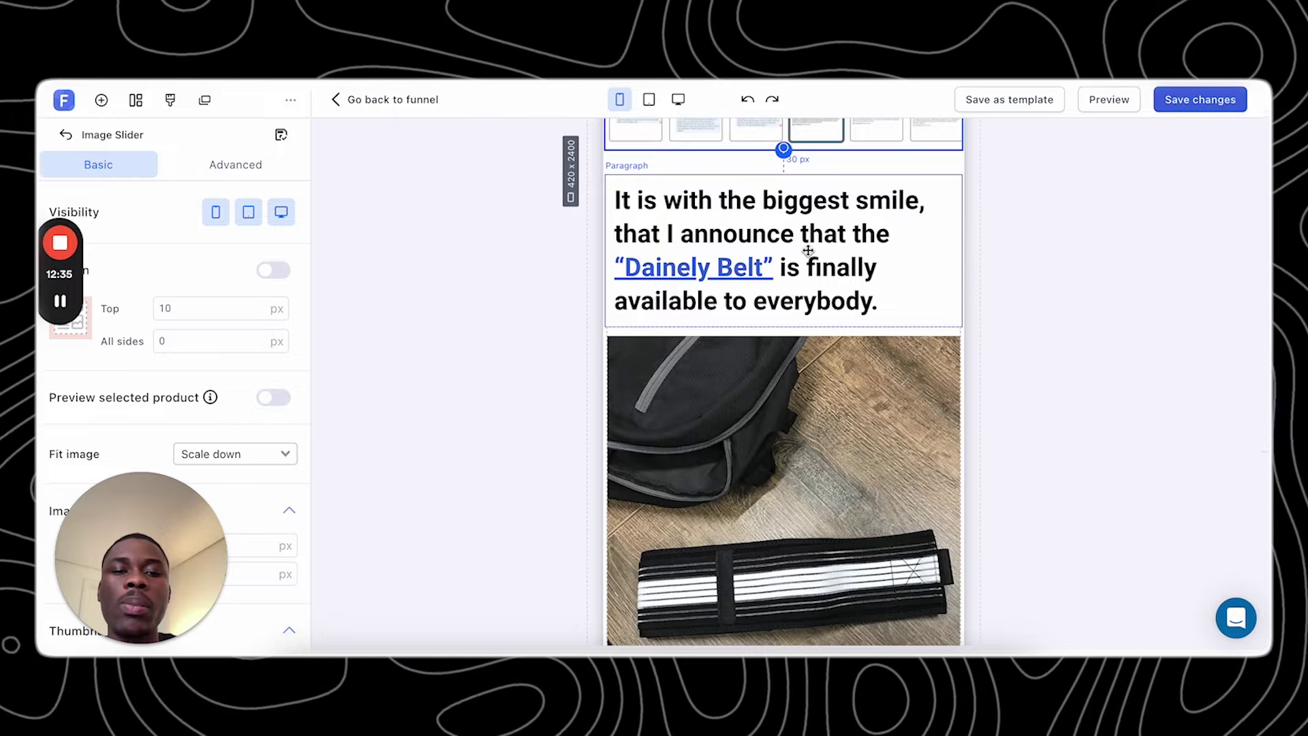
click(807, 250)
scroll(808, 251, down, 20)
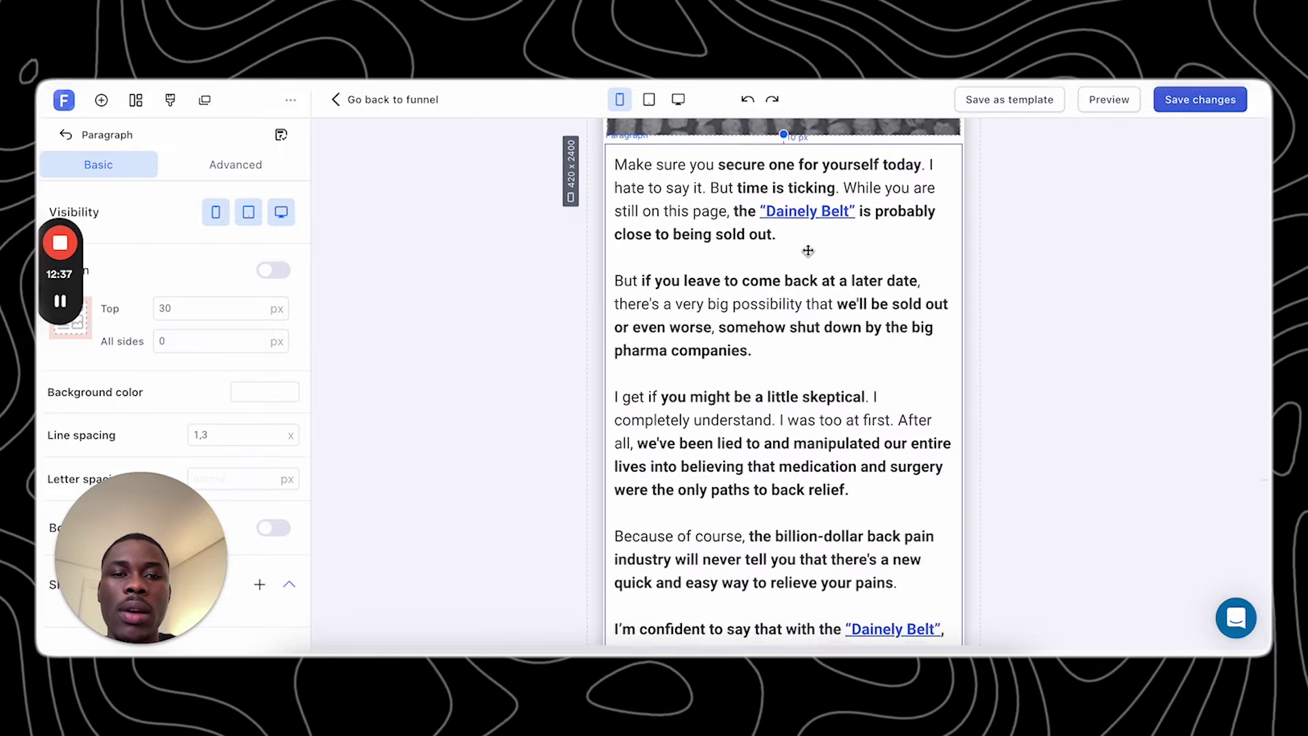
scroll(808, 251, down, 10)
scroll(808, 250, up, 4)
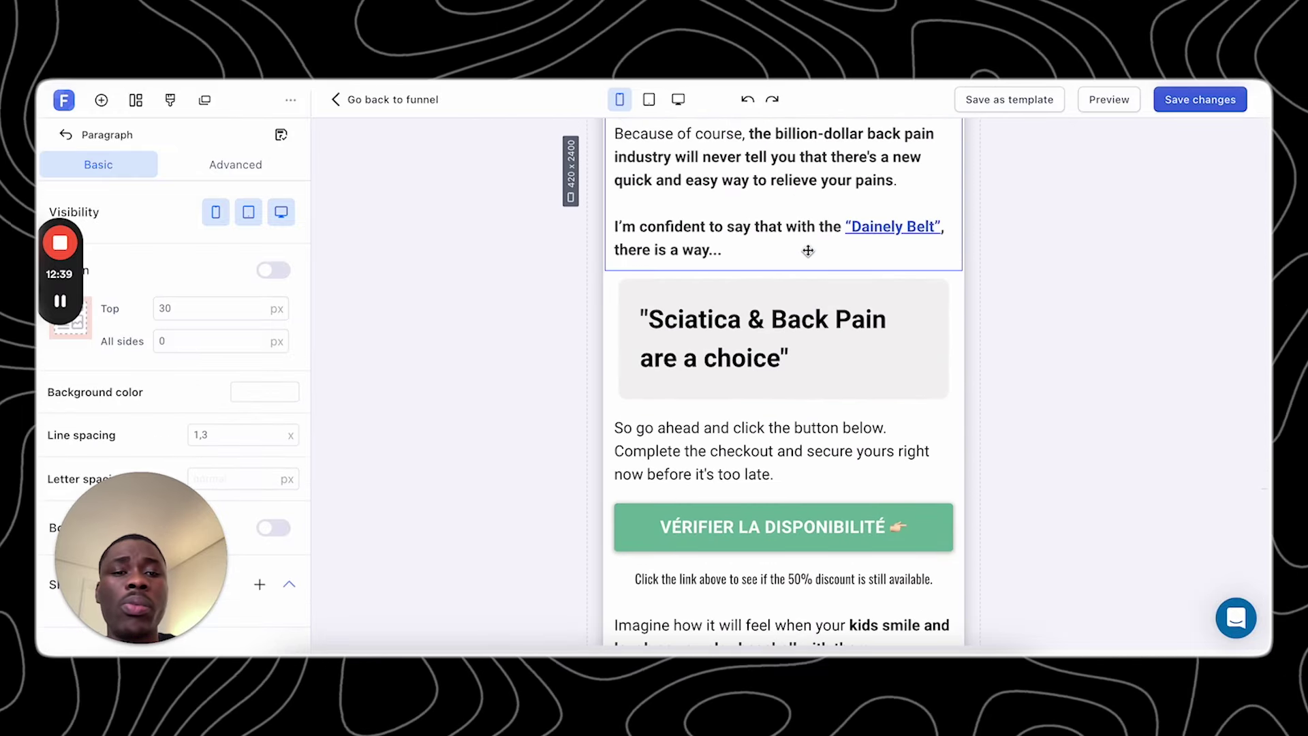
scroll(808, 250, down, 15)
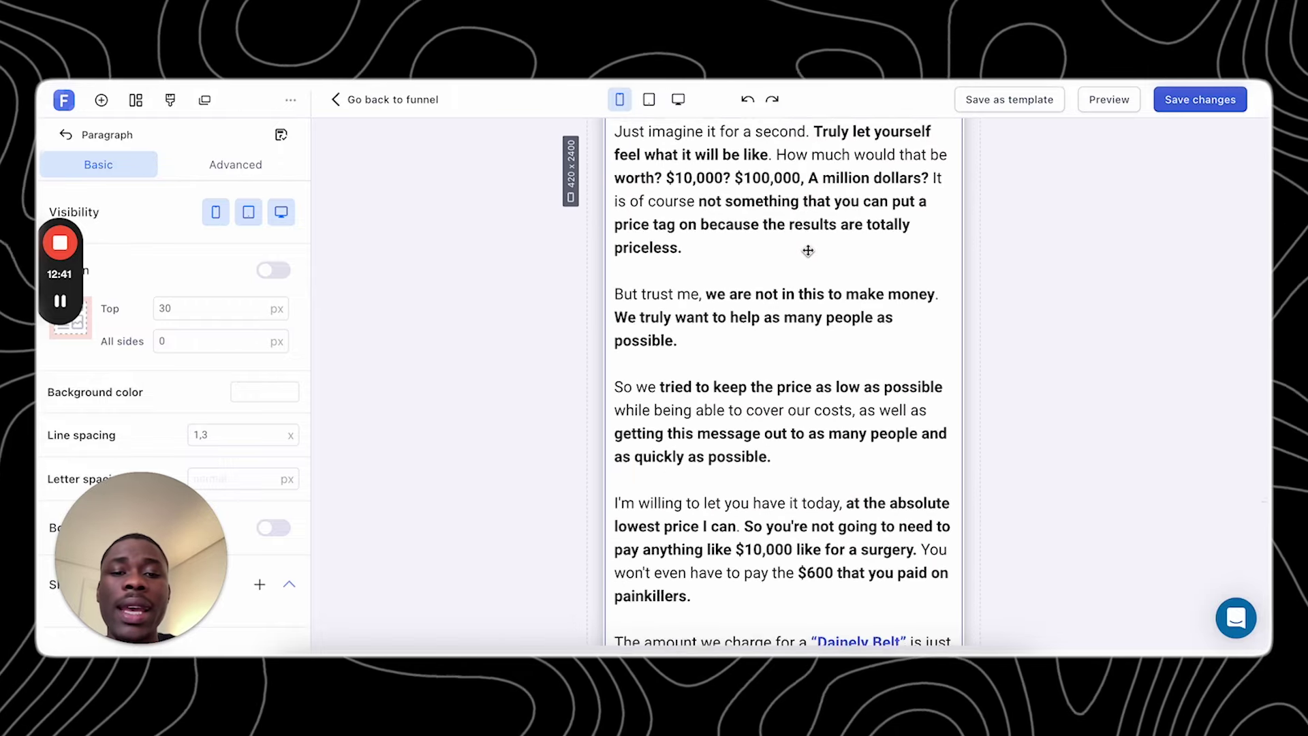
scroll(808, 251, down, 15)
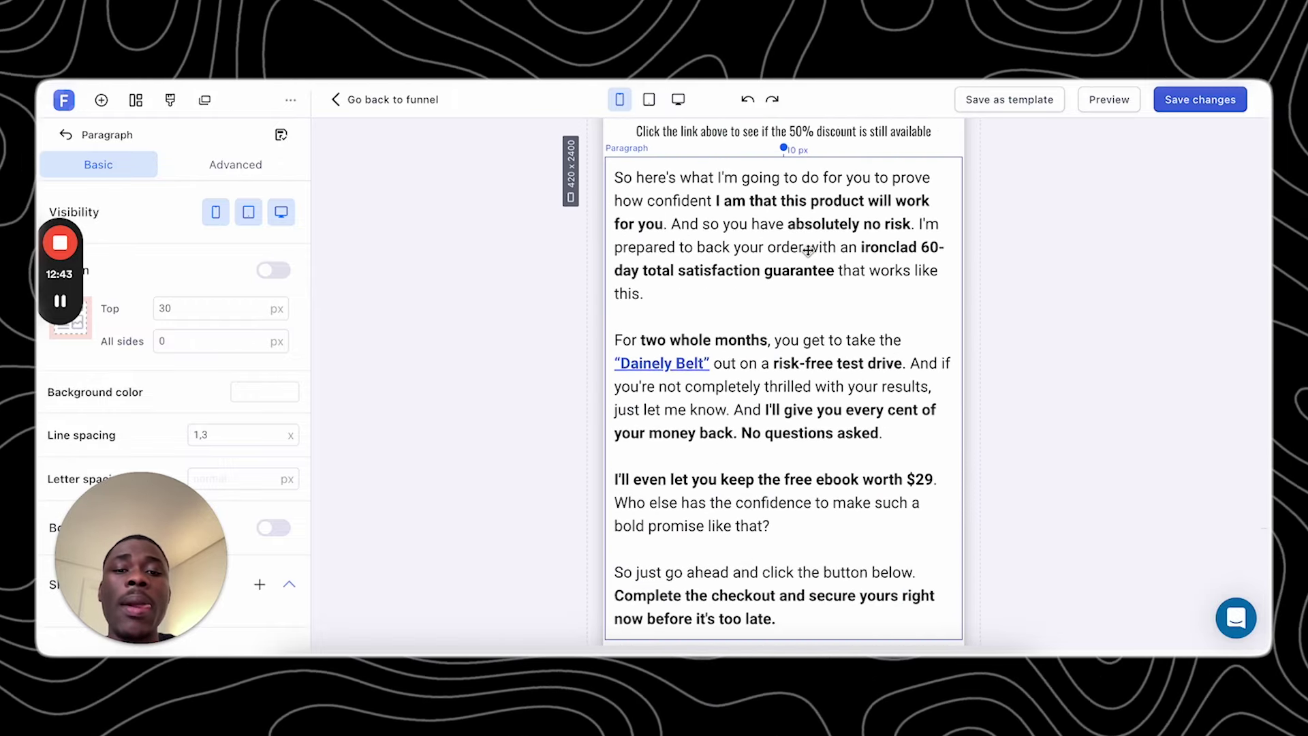
scroll(808, 251, down, 9)
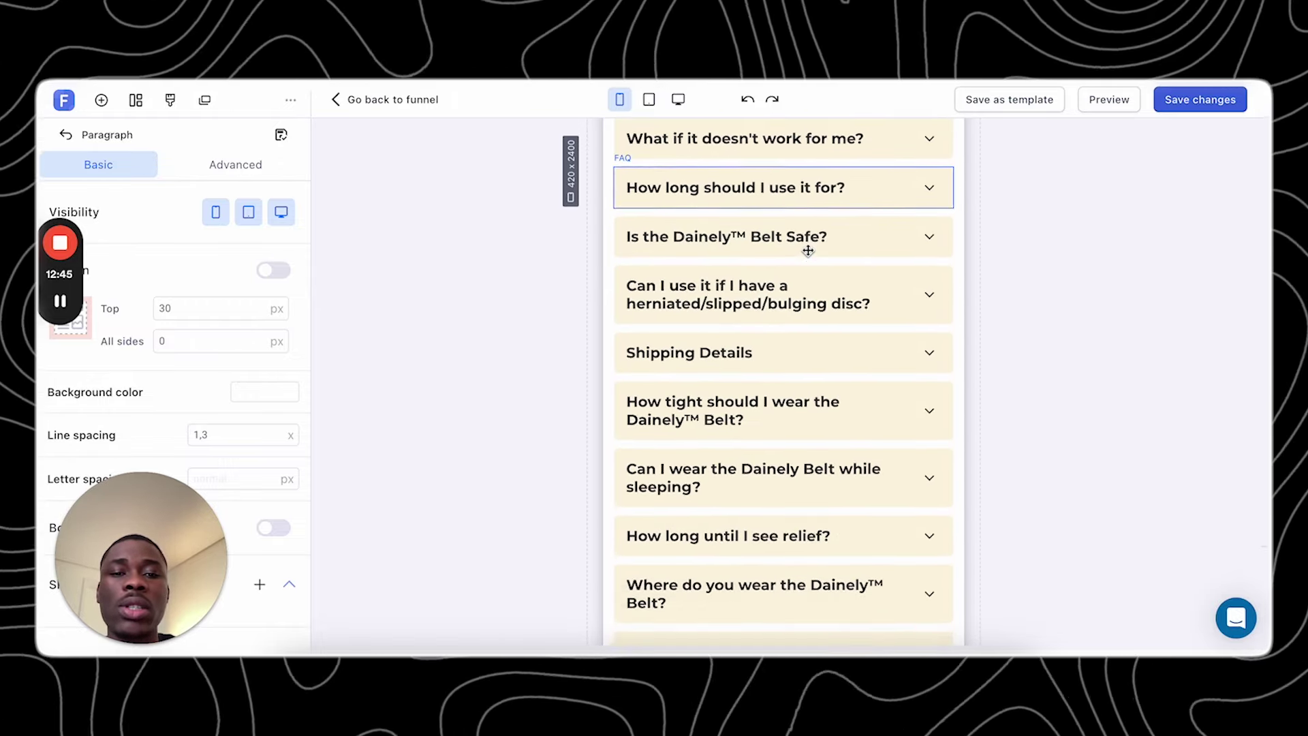
scroll(808, 250, up, 5)
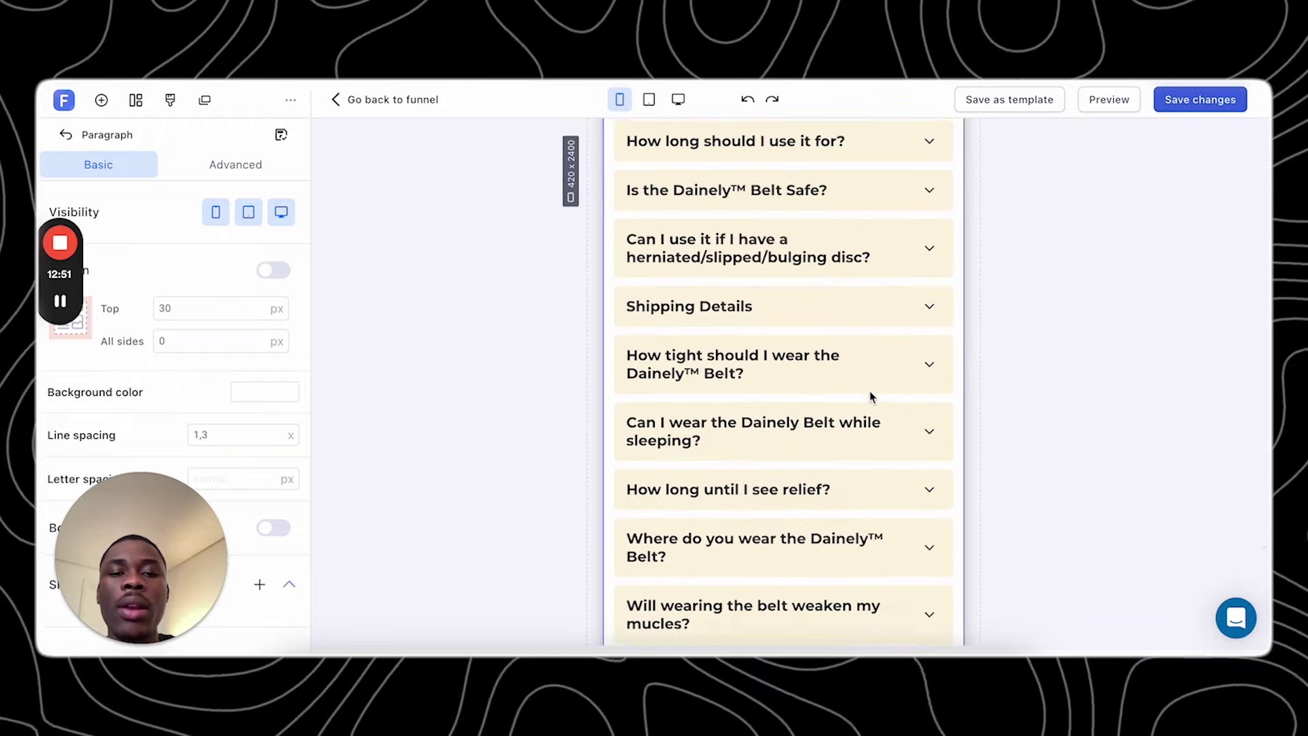
scroll(870, 390, down, 3)
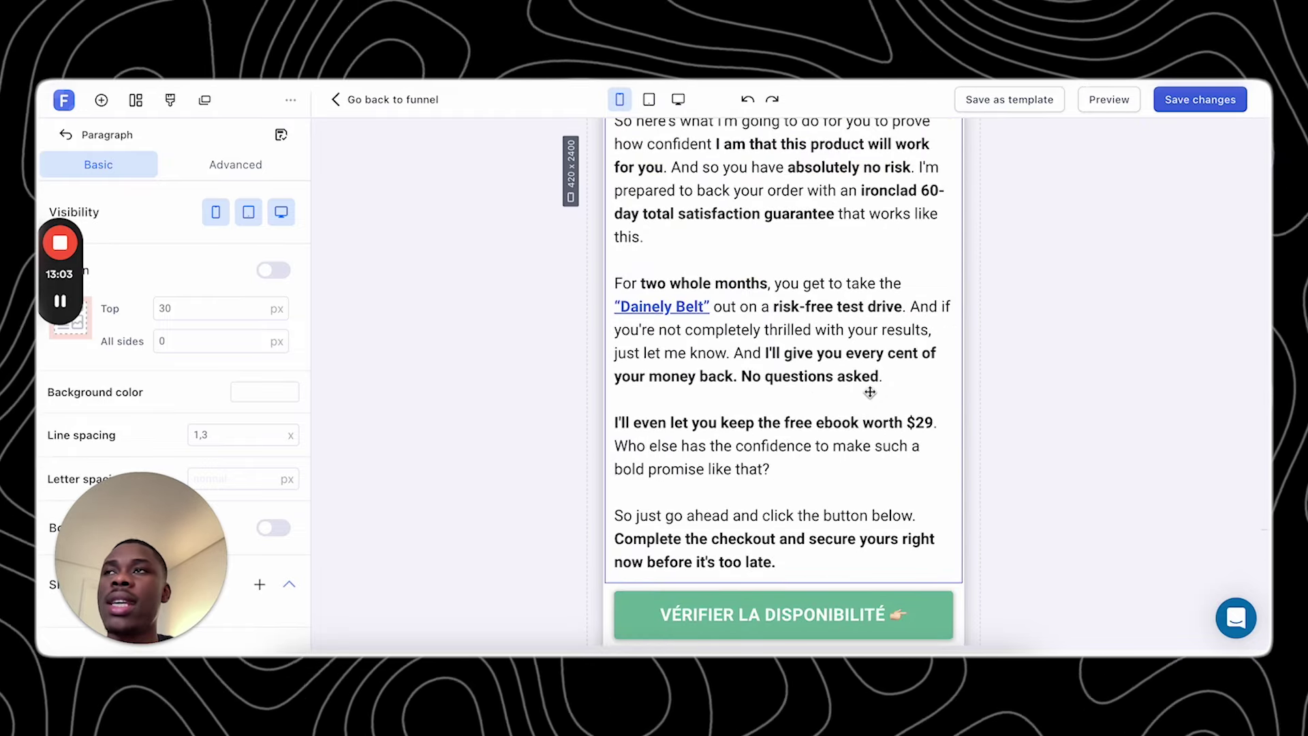
- Review the price offer and FAQ again, and examine the Comments section with its customer replies
scroll(870, 392, up, 15)
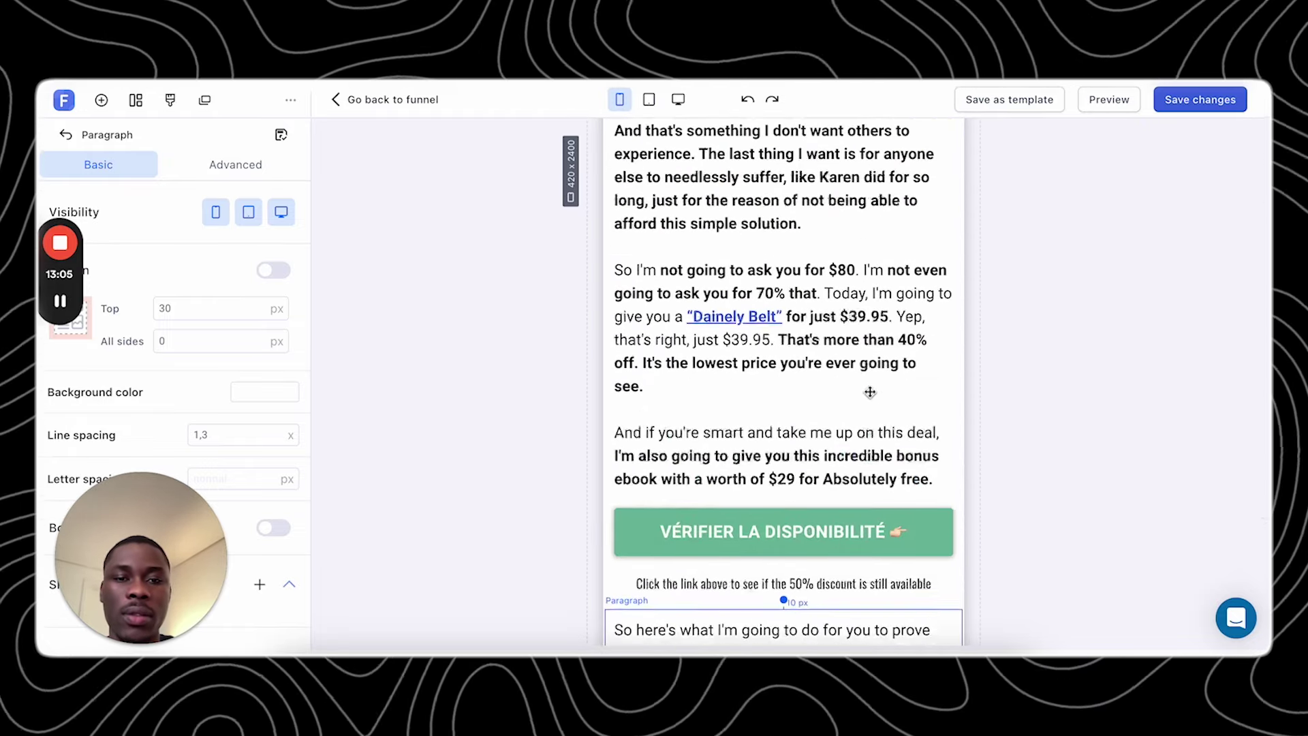
scroll(870, 392, down, 15)
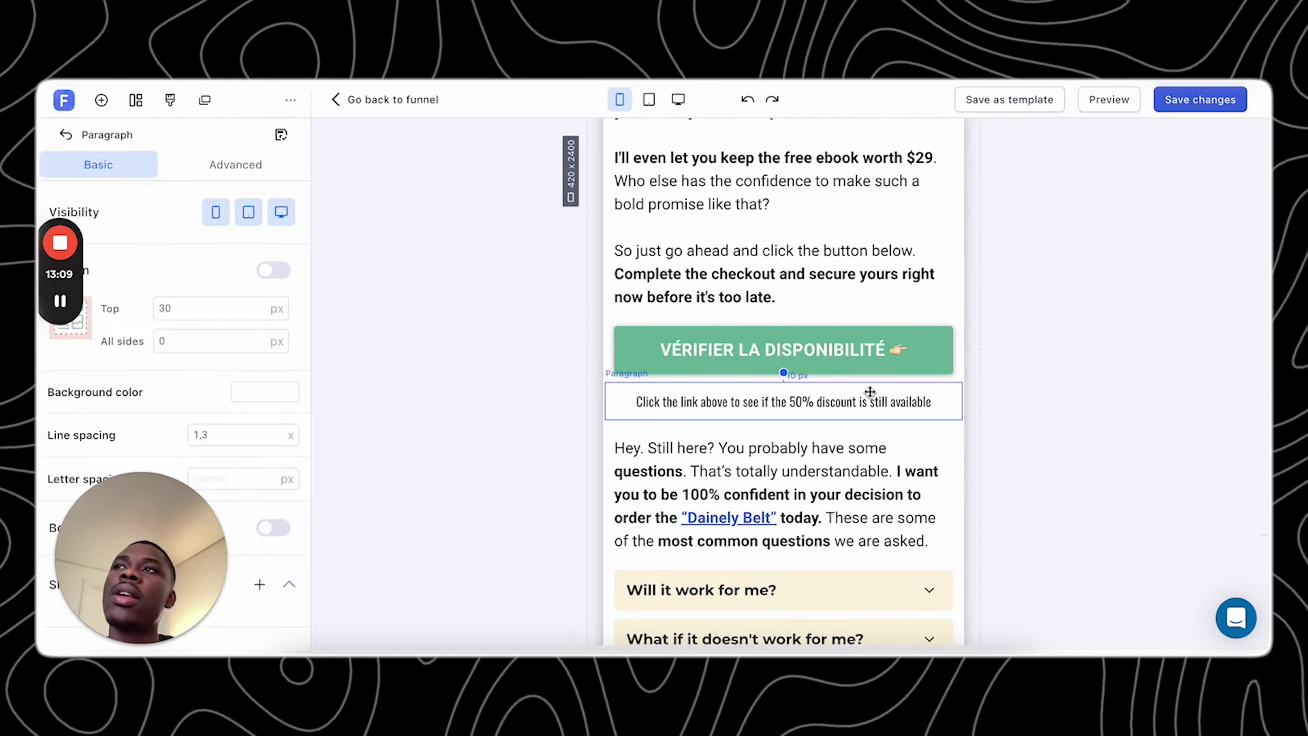
scroll(870, 392, down, 5)
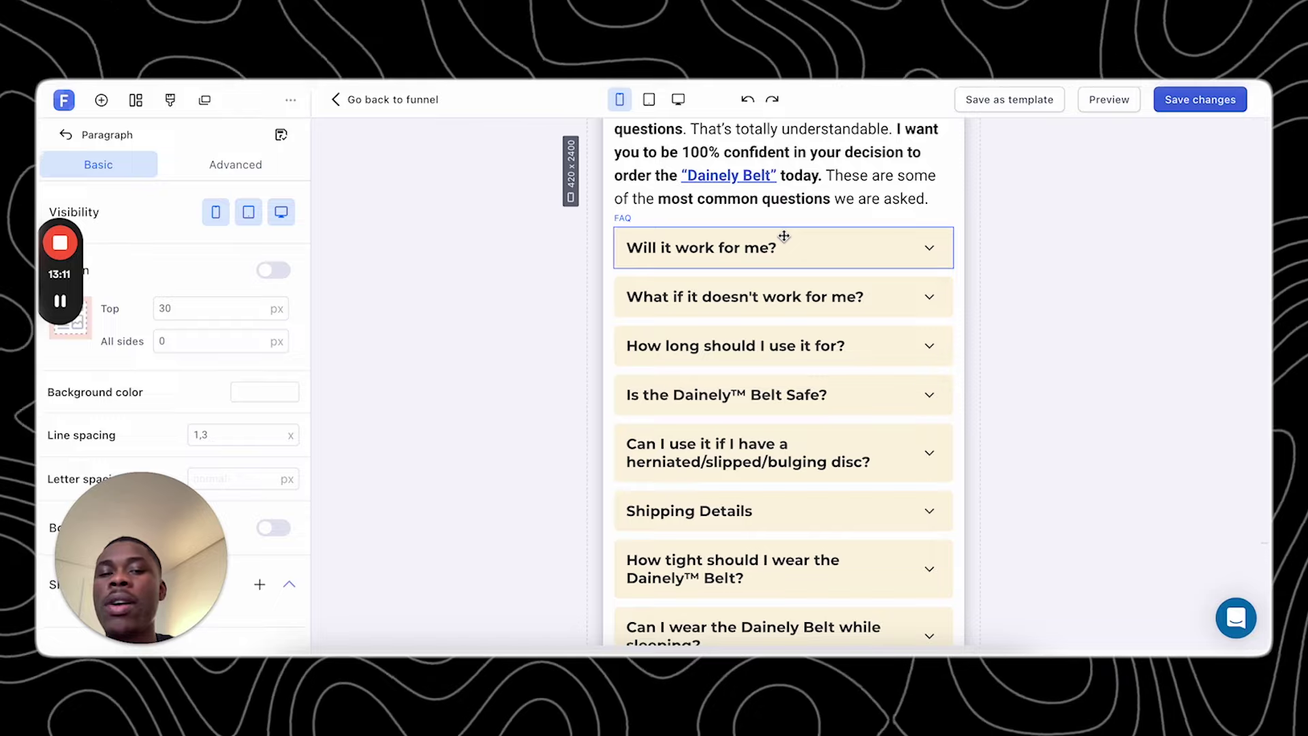
scroll(783, 234, down, 4)
scroll(783, 234, down, 10)
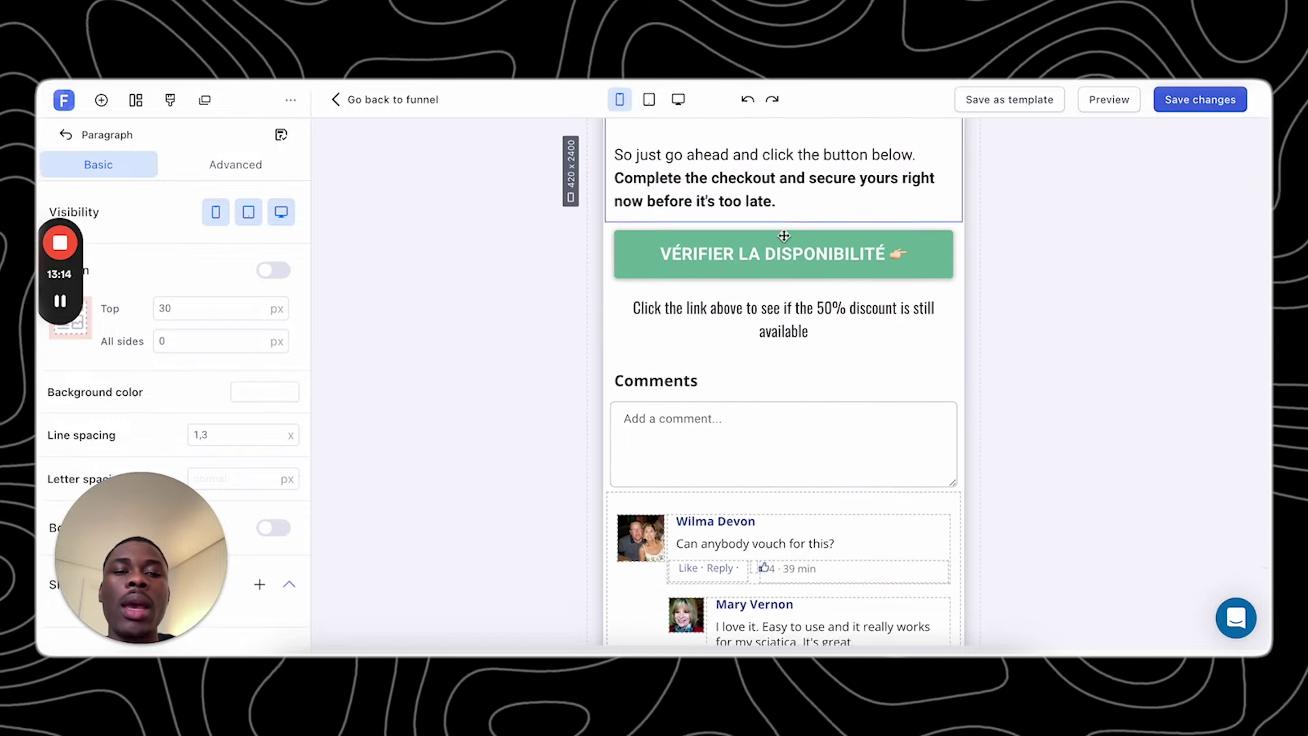
scroll(715, 225, up, 2)
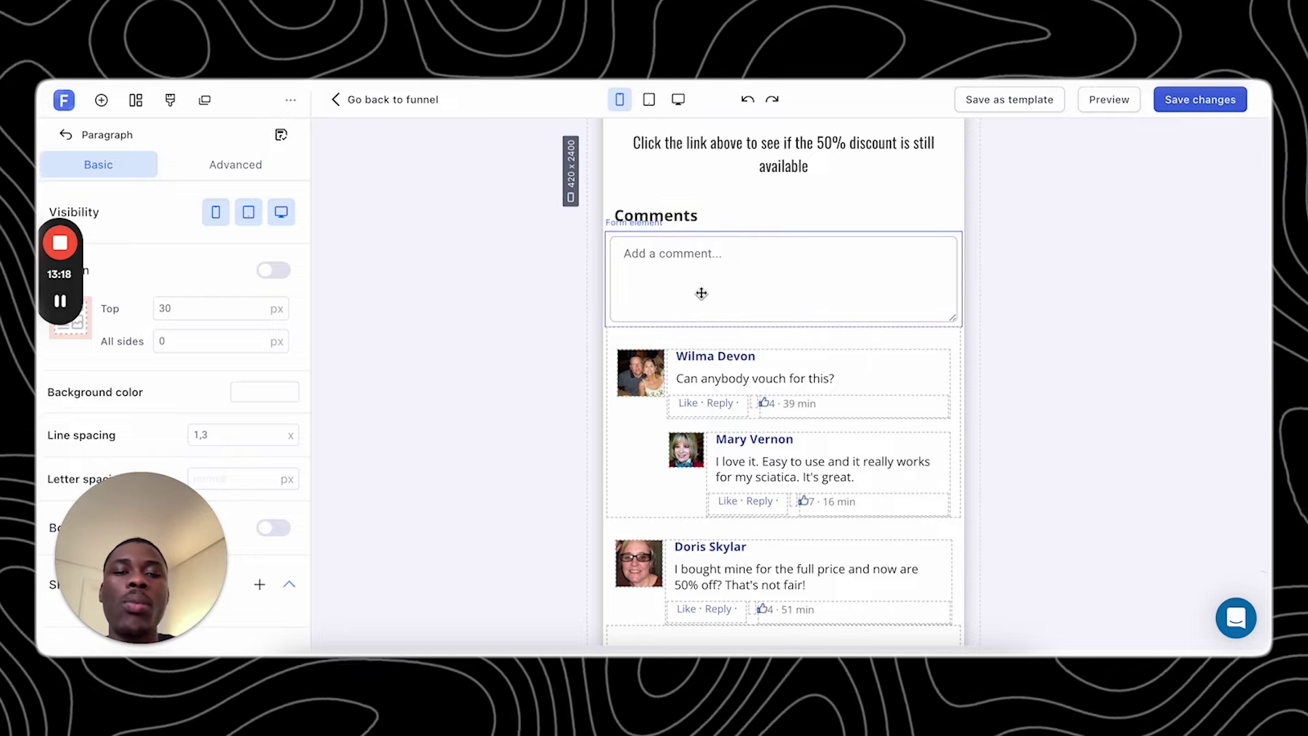
scroll(704, 339, down, 3)
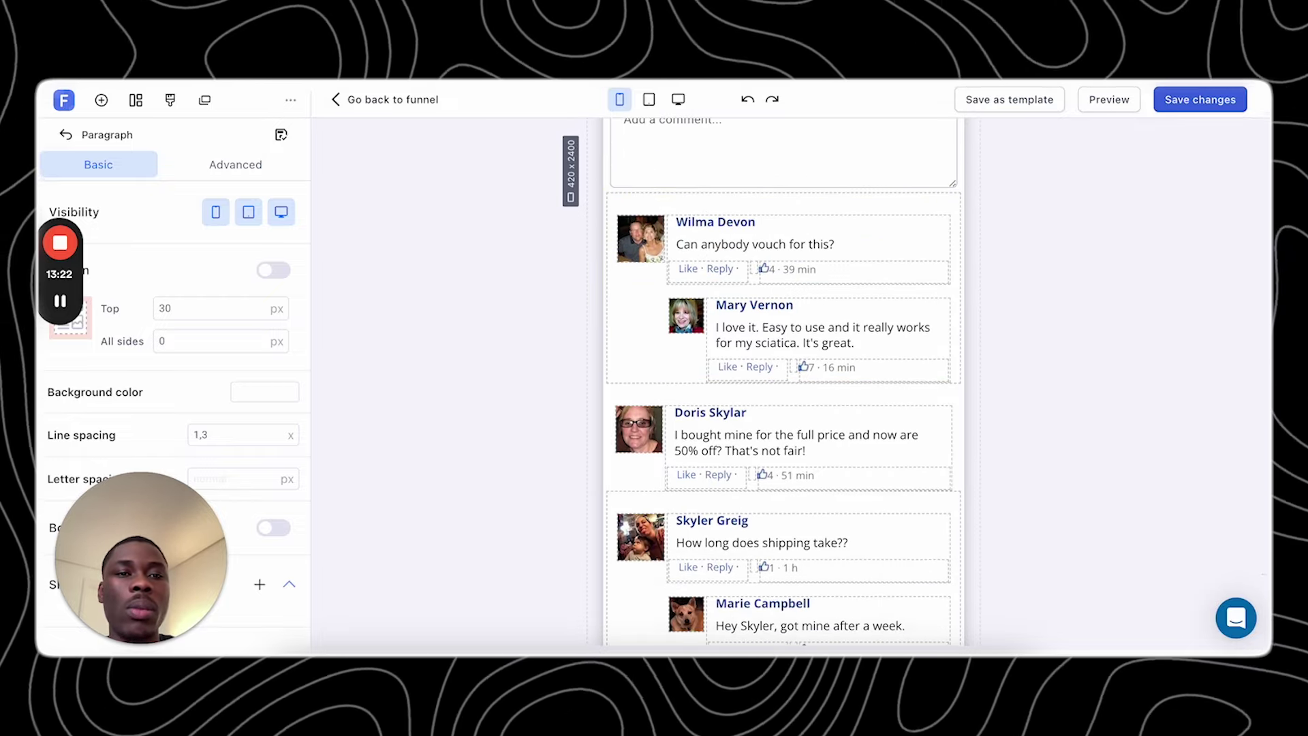
- Switch to Zeoob and view the generated Facebook-style comment with its mask image and reactions
key(ctrl+Tab)
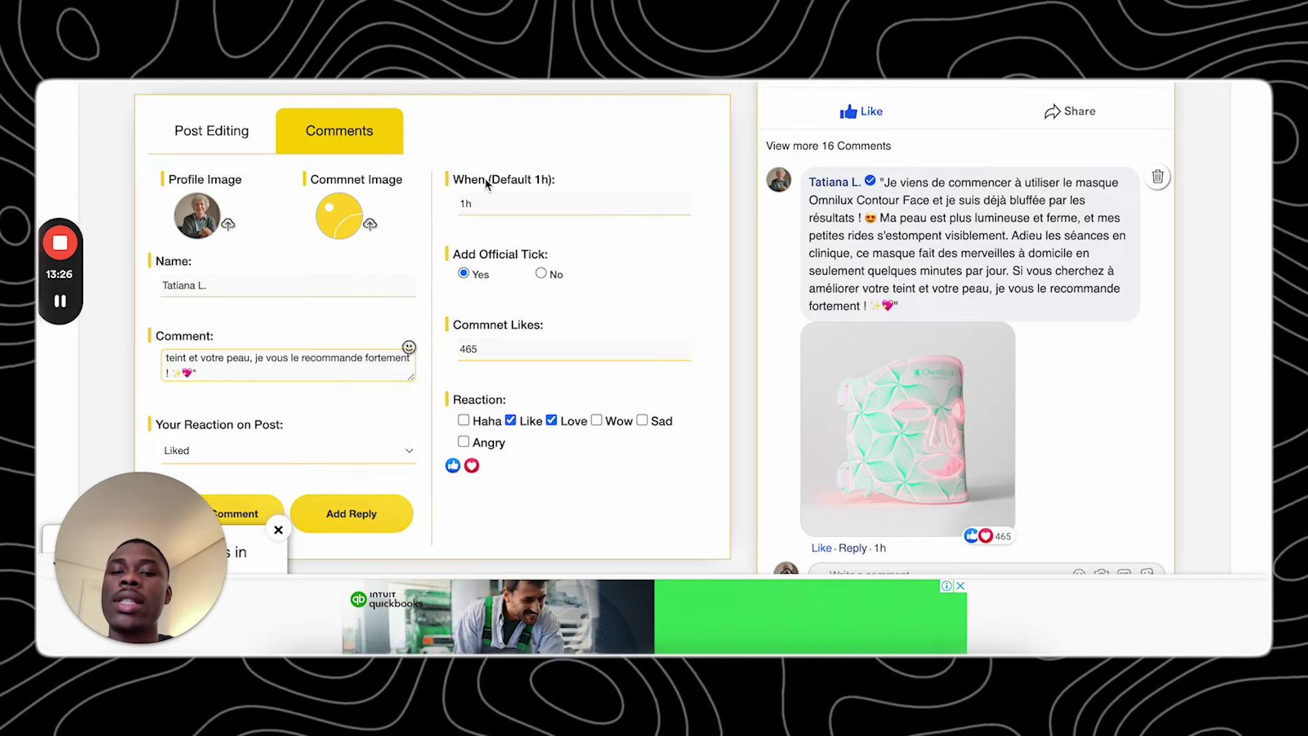
scroll(531, 344, down, 1)
scroll(802, 391, down, 2)
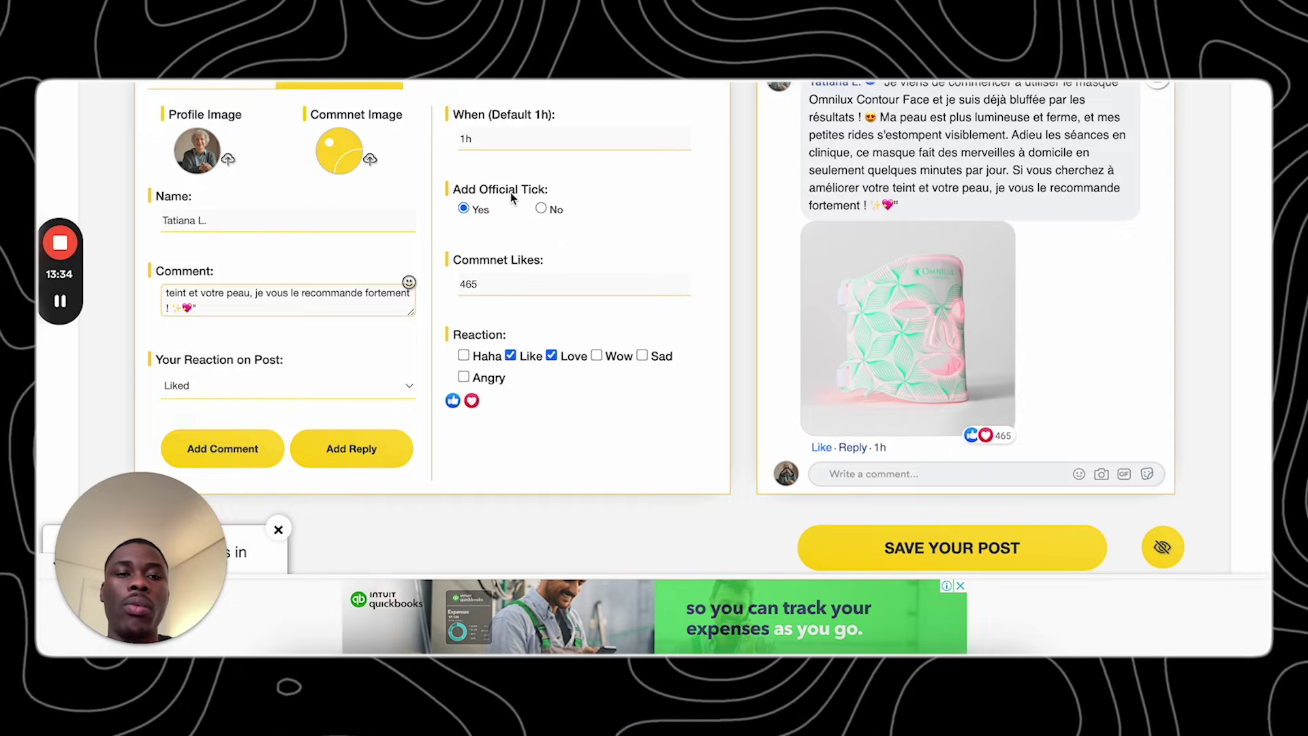
- Switch back to the funnel editor, examine the remaining customer comments through to the footer, and return to the Advertorial headline
key(ctrl+Tab)
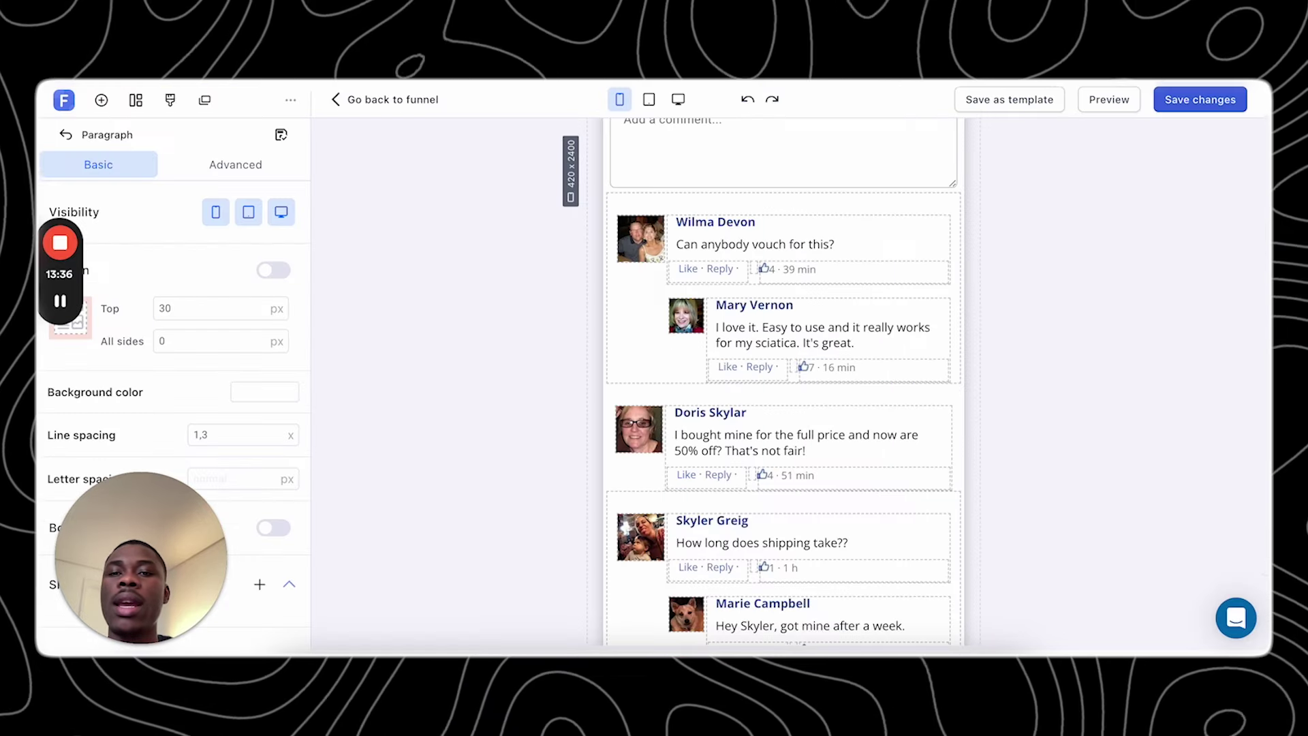
scroll(655, 298, down, 6)
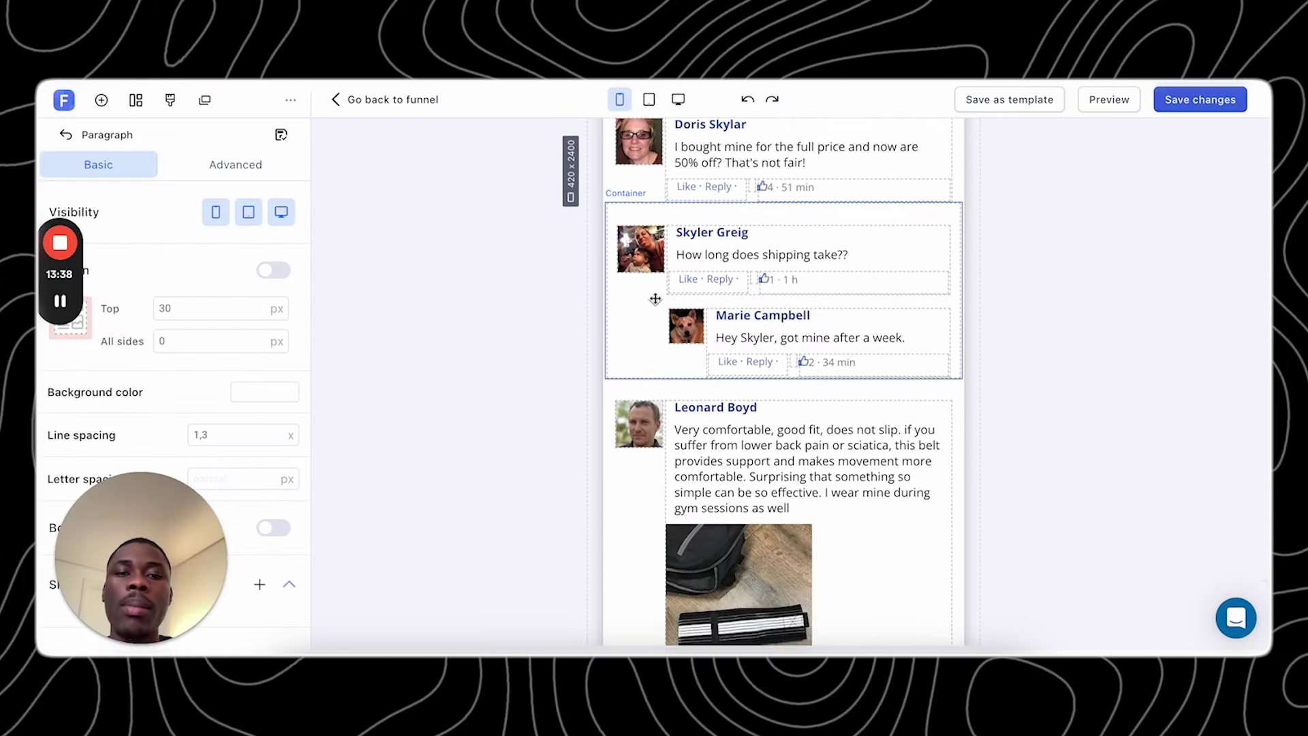
scroll(655, 298, down, 15)
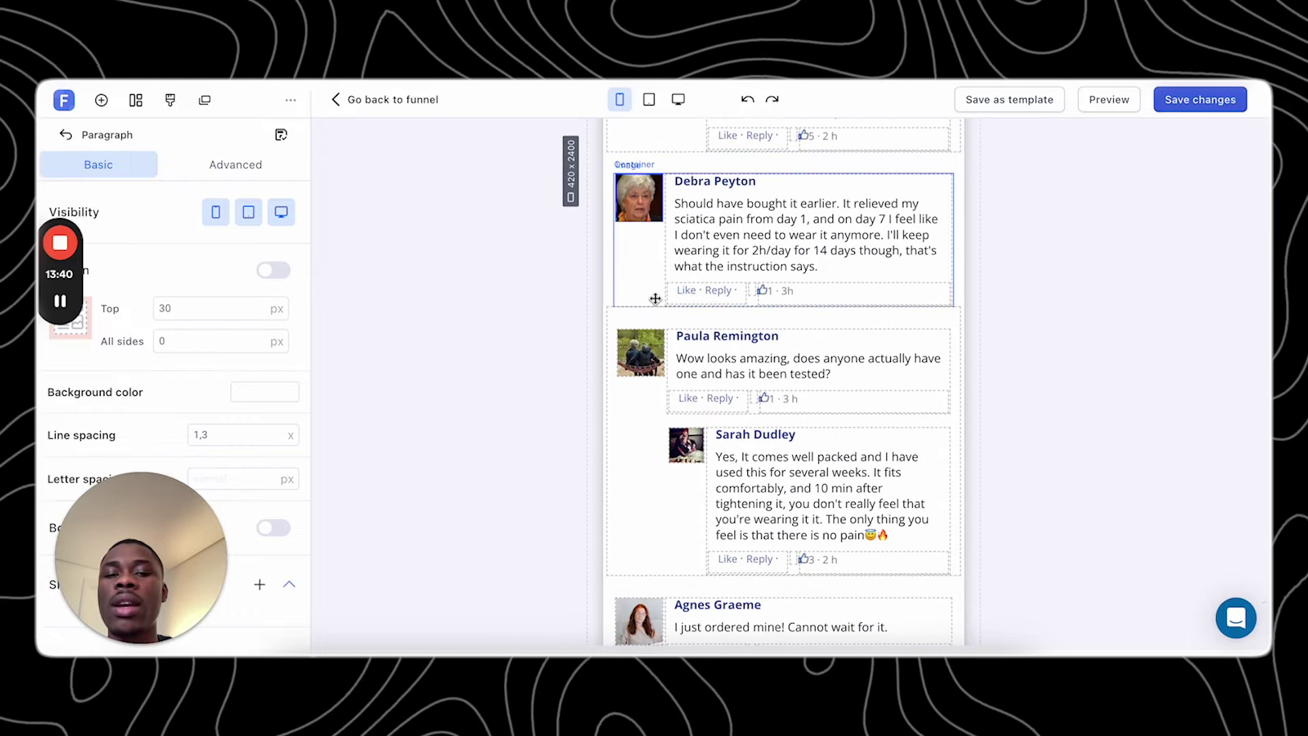
scroll(654, 298, down, 12)
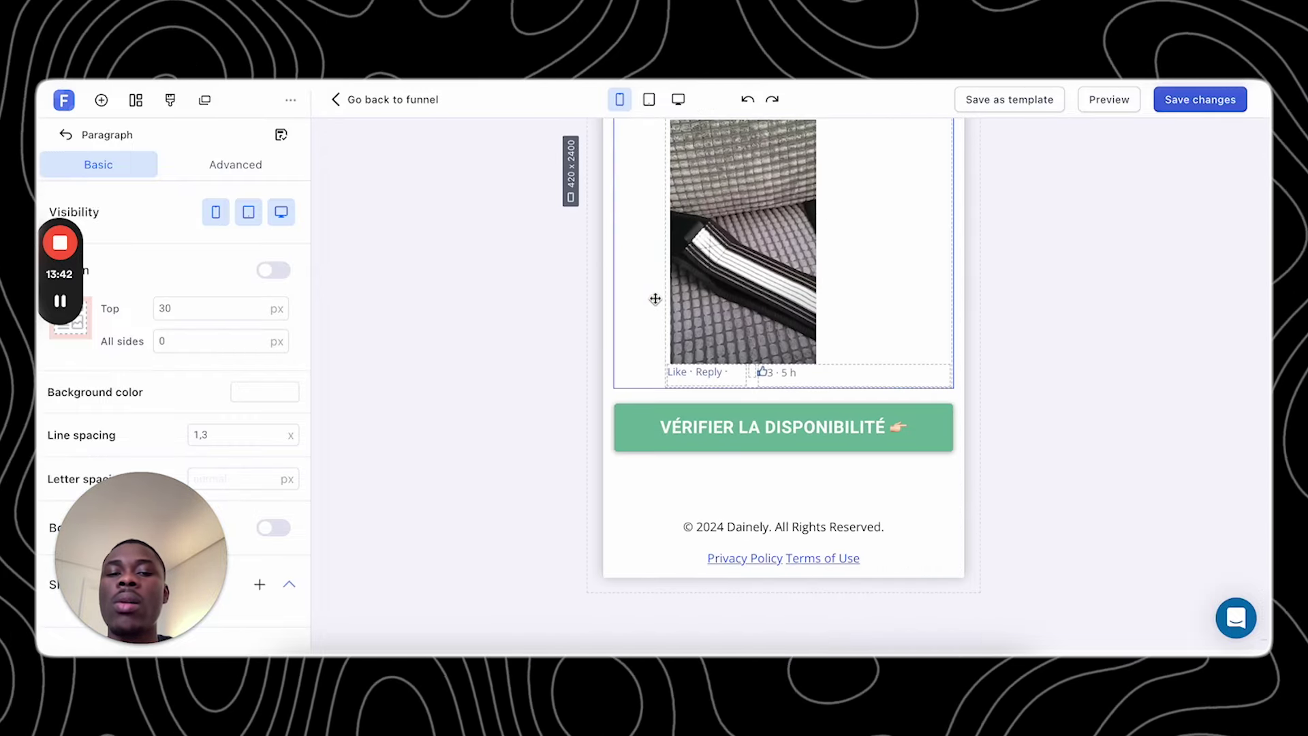
scroll(654, 298, up, 2)
scroll(654, 298, up, 20)
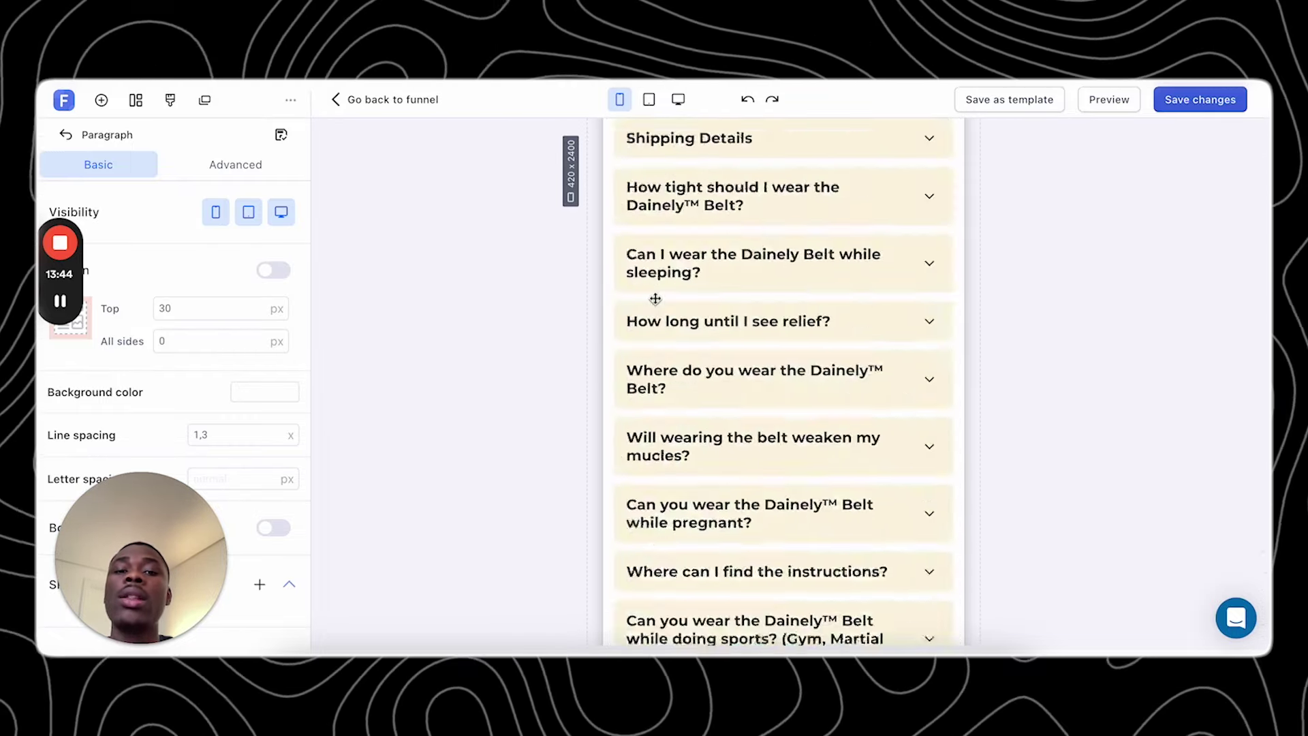
scroll(655, 299, up, 20)
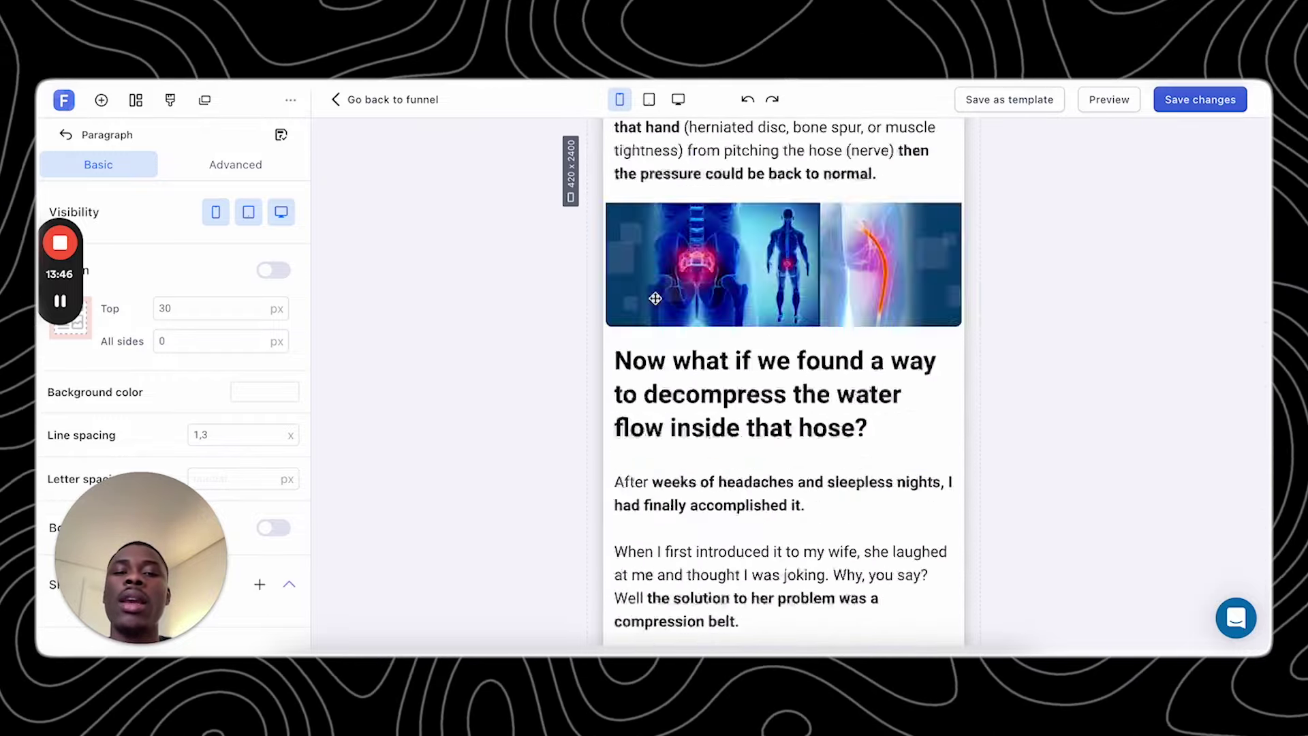
scroll(655, 299, up, 20)
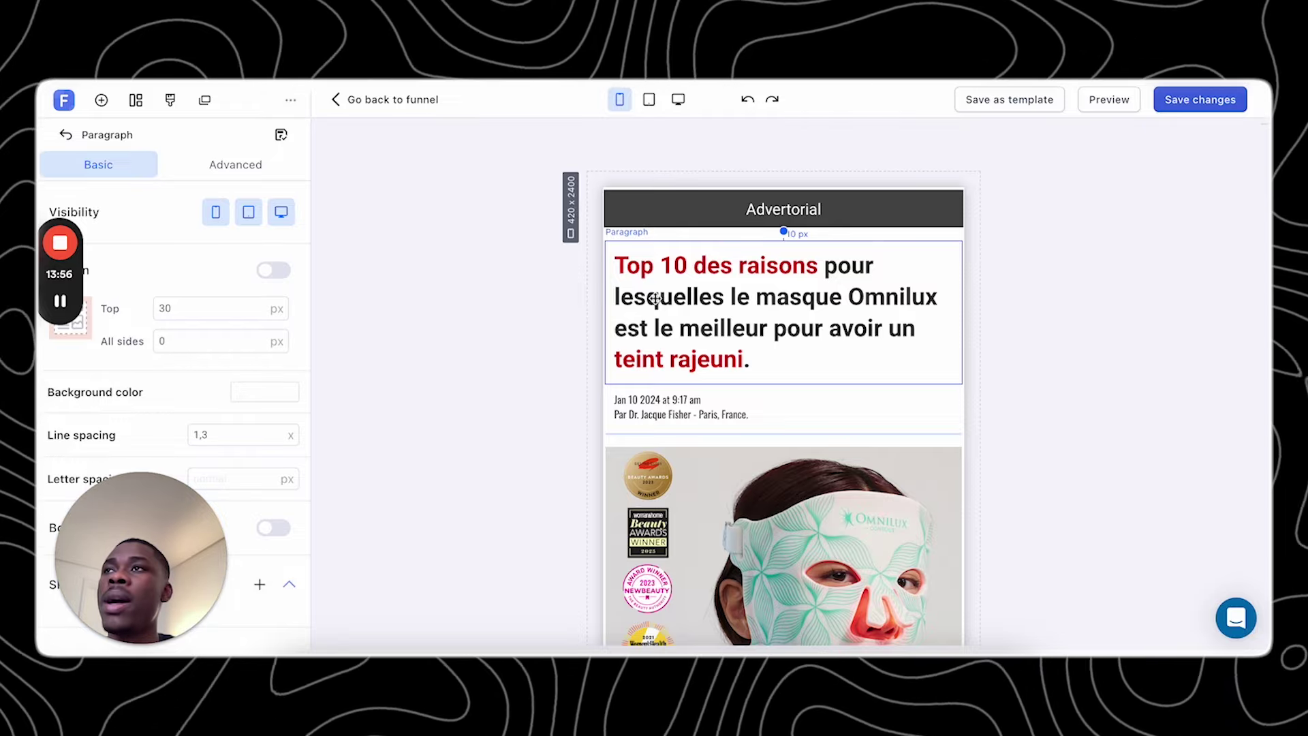
- Review the advertorial once more, save its changes and return to the funnel's step overview
scroll(655, 298, down, 15)
scroll(655, 298, up, 20)
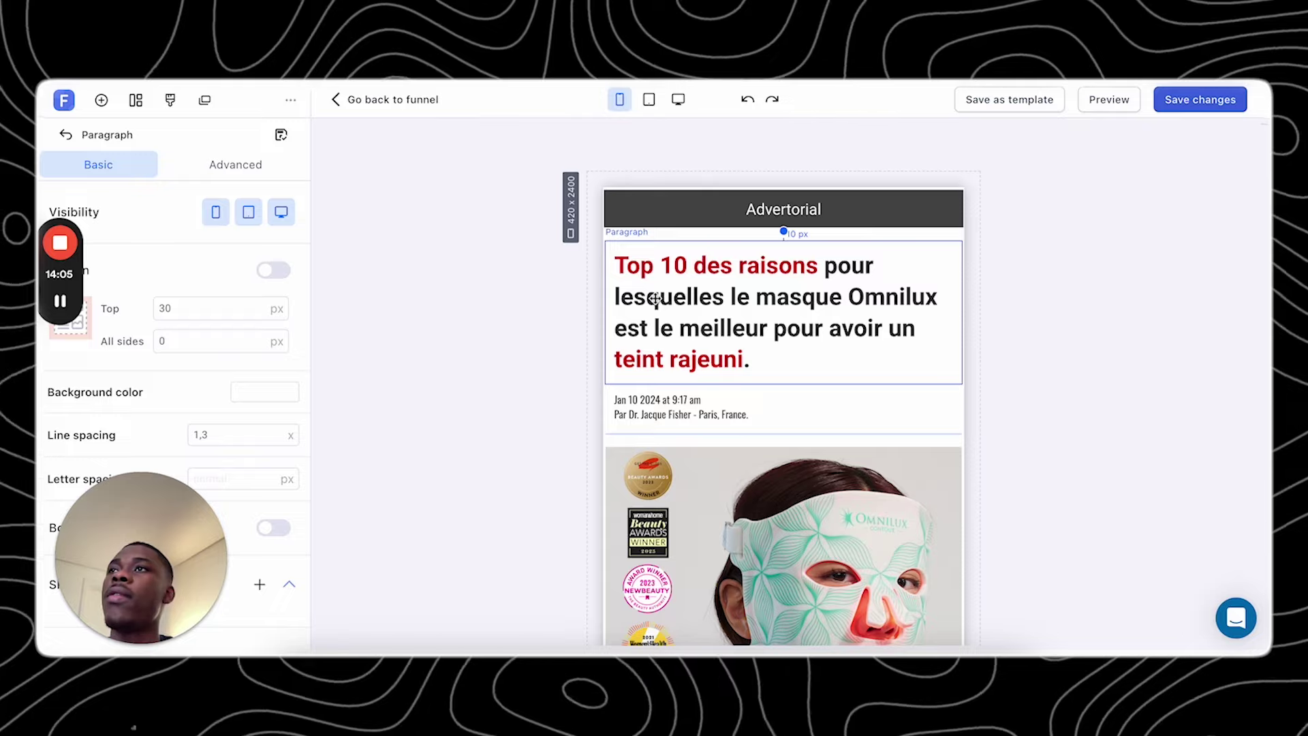
click(337, 100)
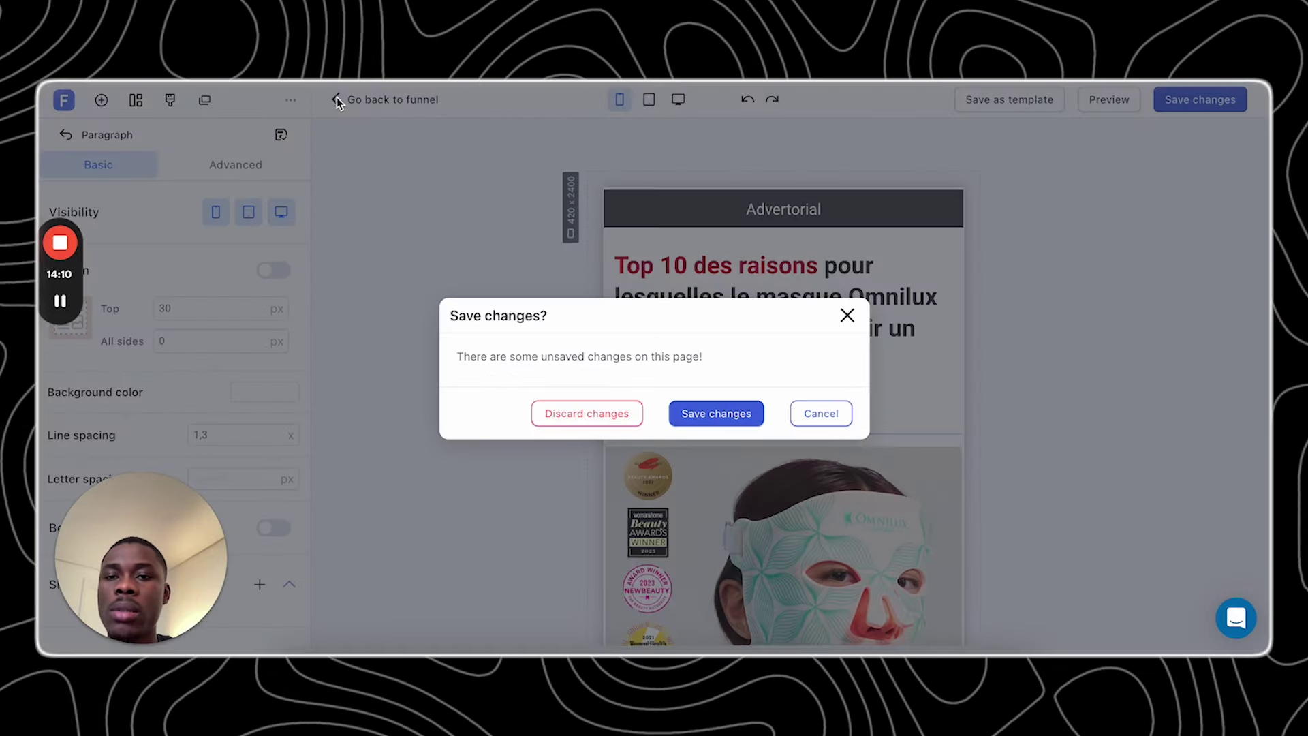
click(689, 414)
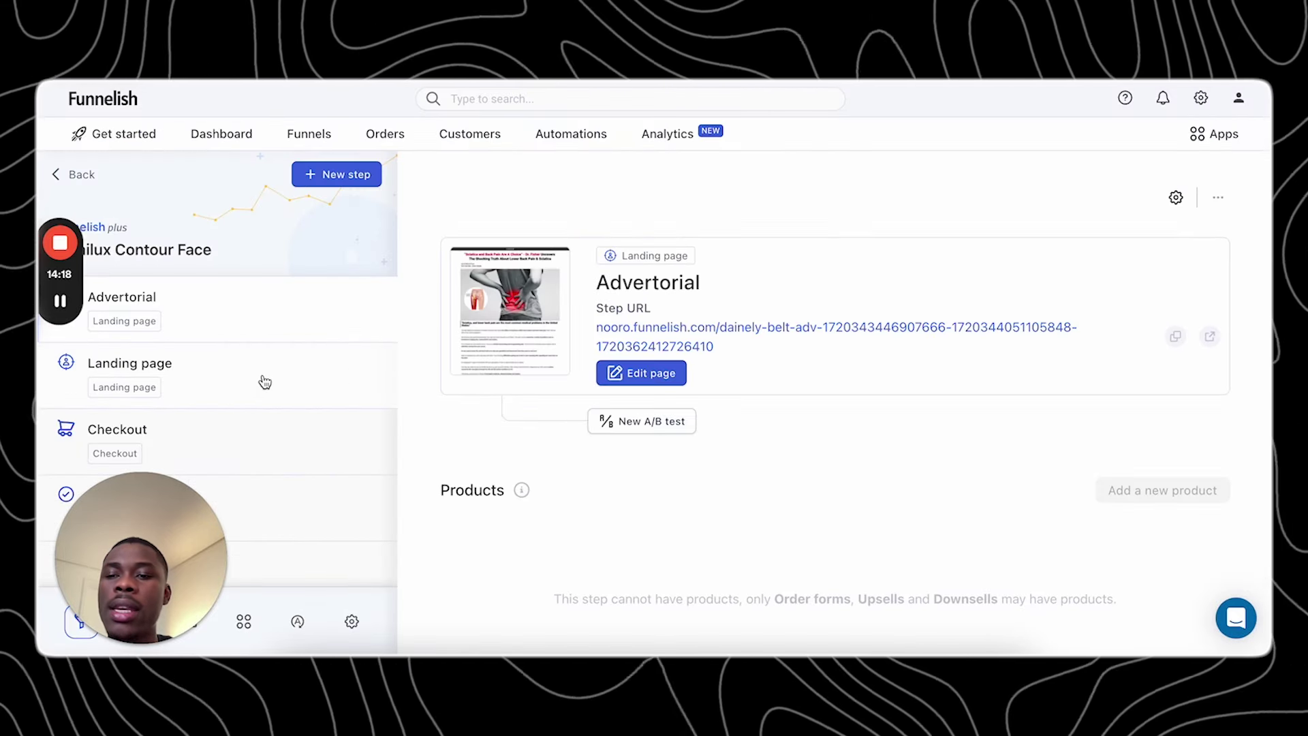
- Open the funnel's Landing page step in the page editor, leaving the current site when asked, and show it in mobile view
click(262, 381)
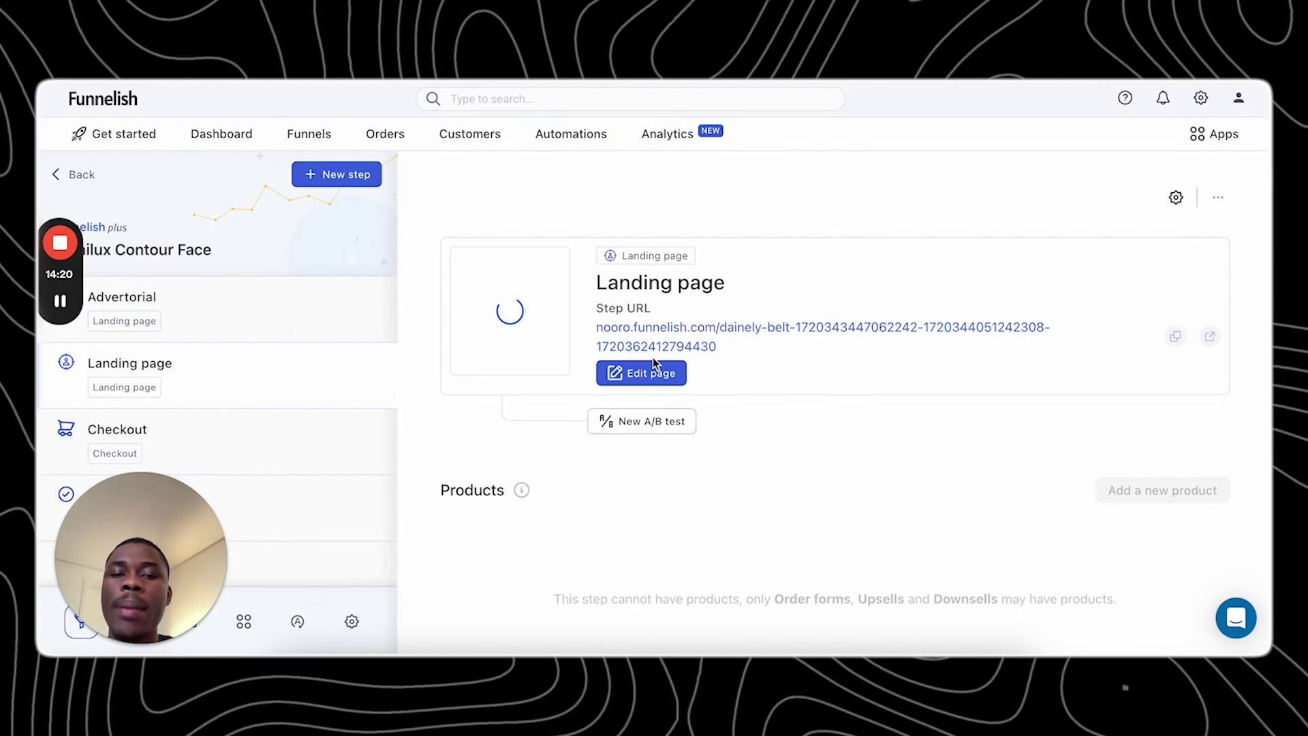
click(618, 371)
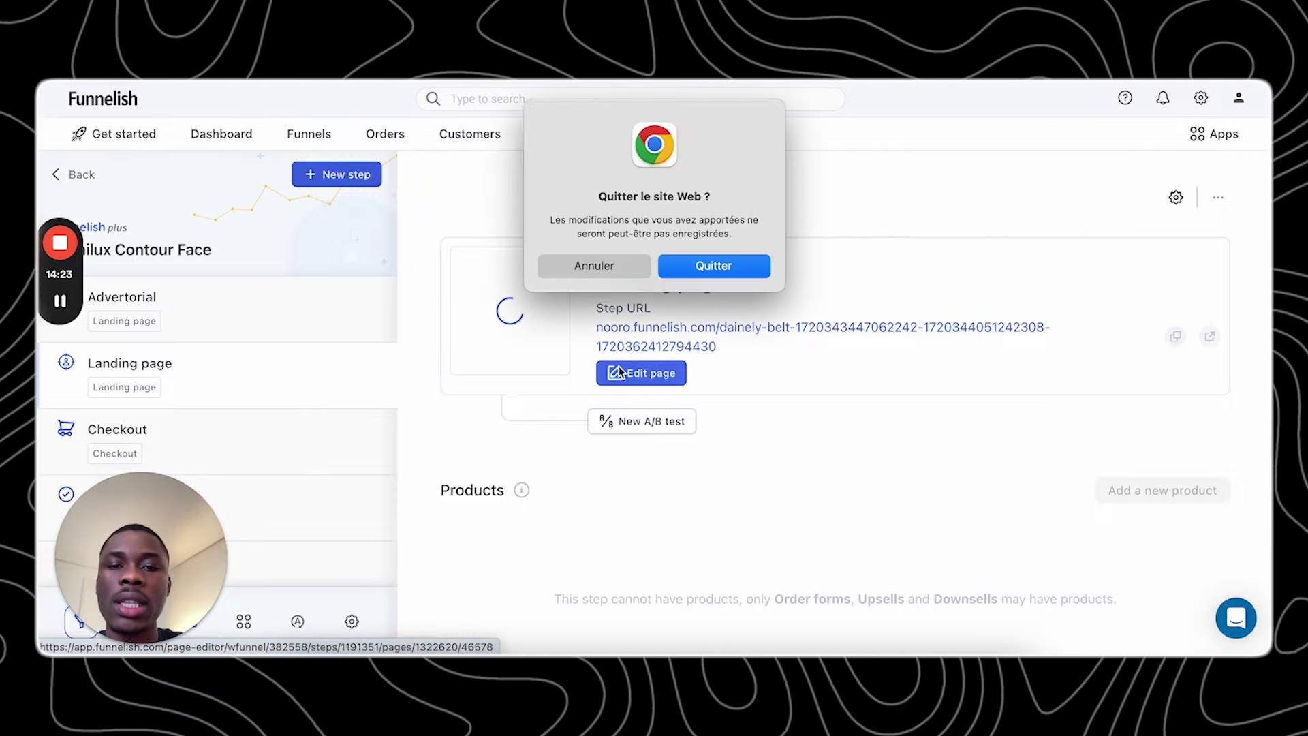
click(713, 266)
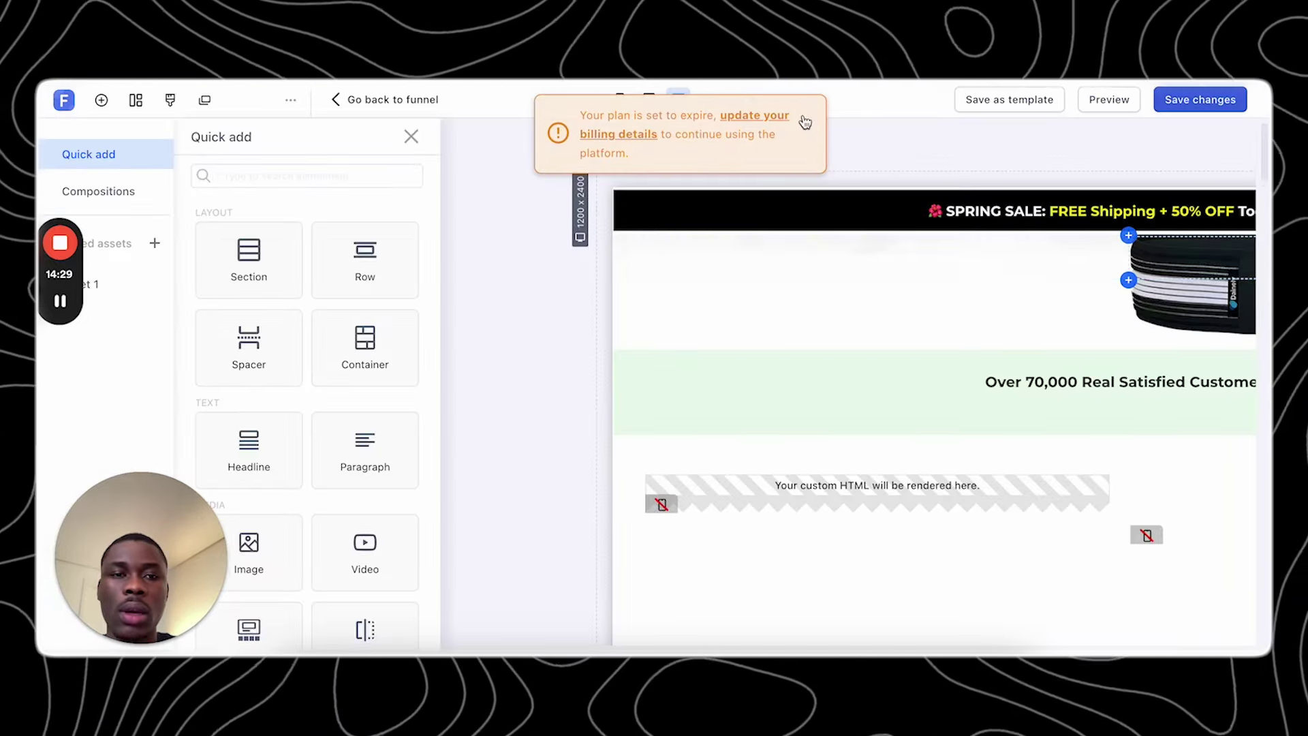
key(super+alt+i)
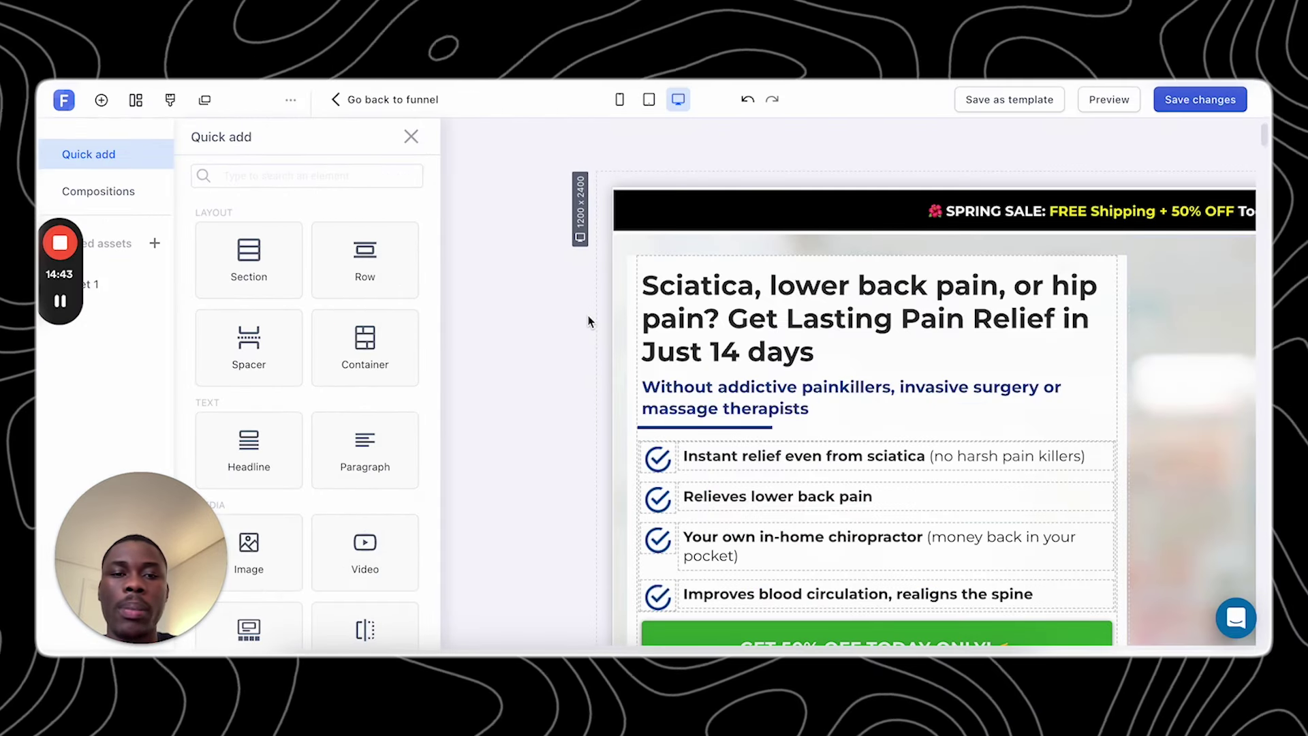
click(624, 101)
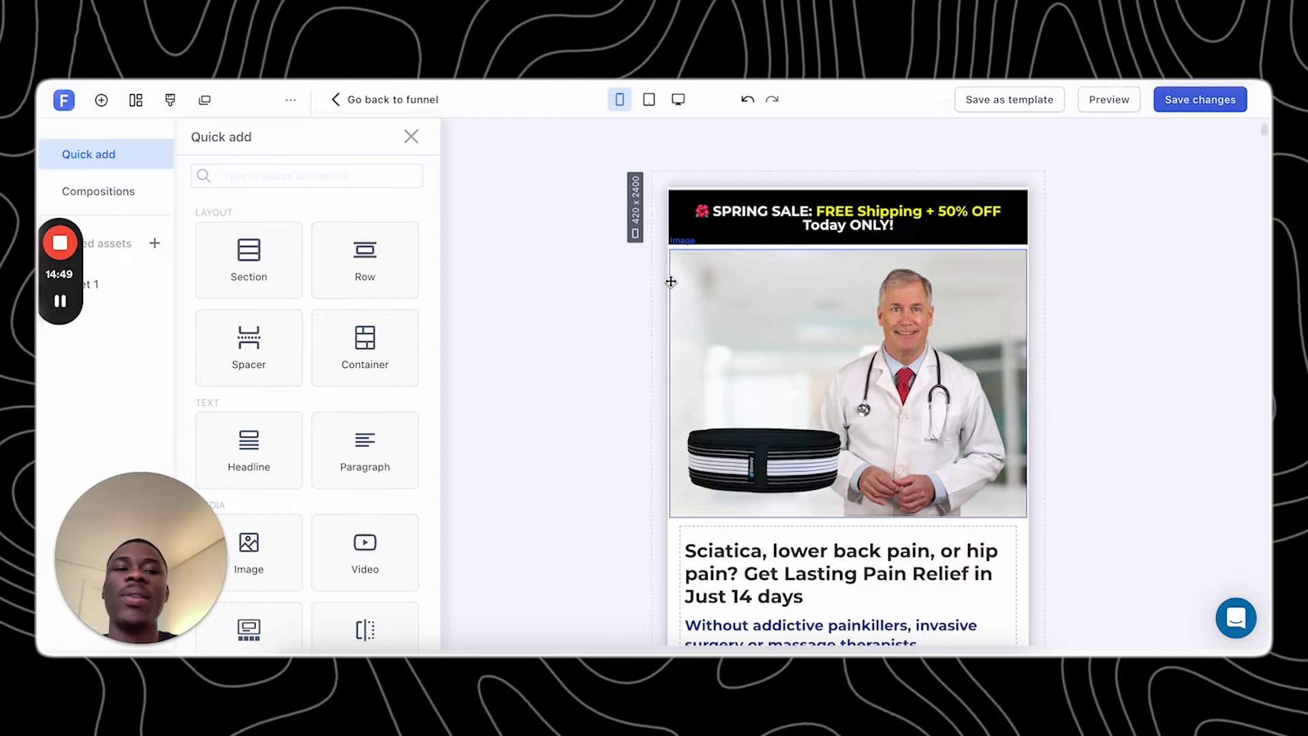
- Replace the landing page's doctor and belt hero image with the Omnilux mask photo from the image library
scroll(671, 281, down, 1)
scroll(671, 281, up, 1)
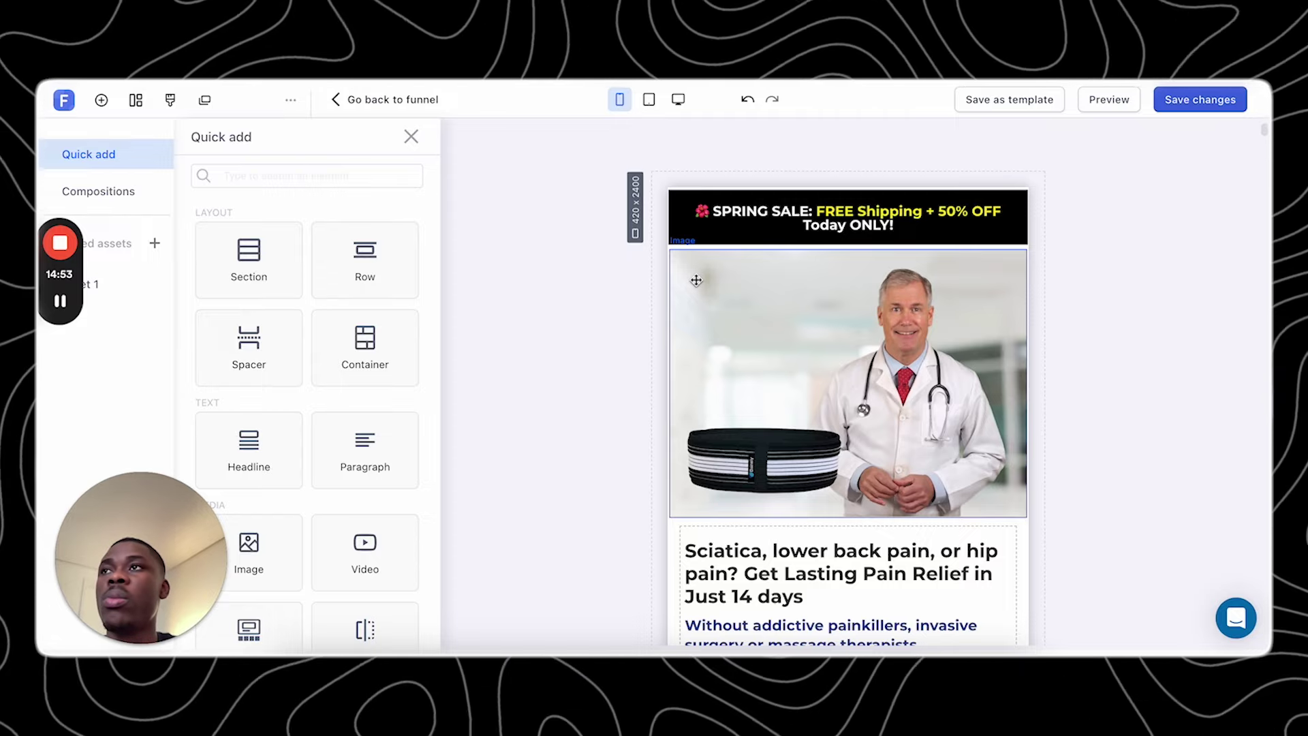
scroll(696, 280, down, 2)
click(724, 269)
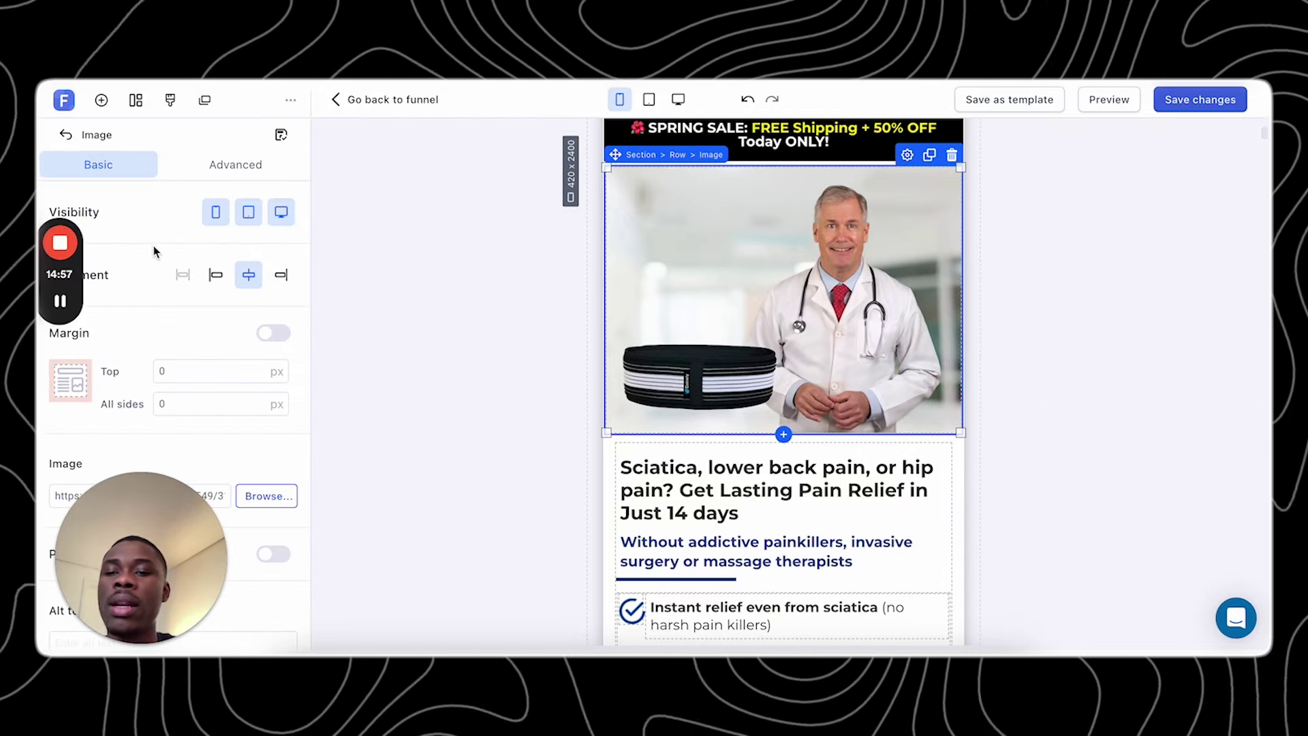
scroll(184, 327, down, 1)
scroll(189, 364, down, 2)
click(263, 409)
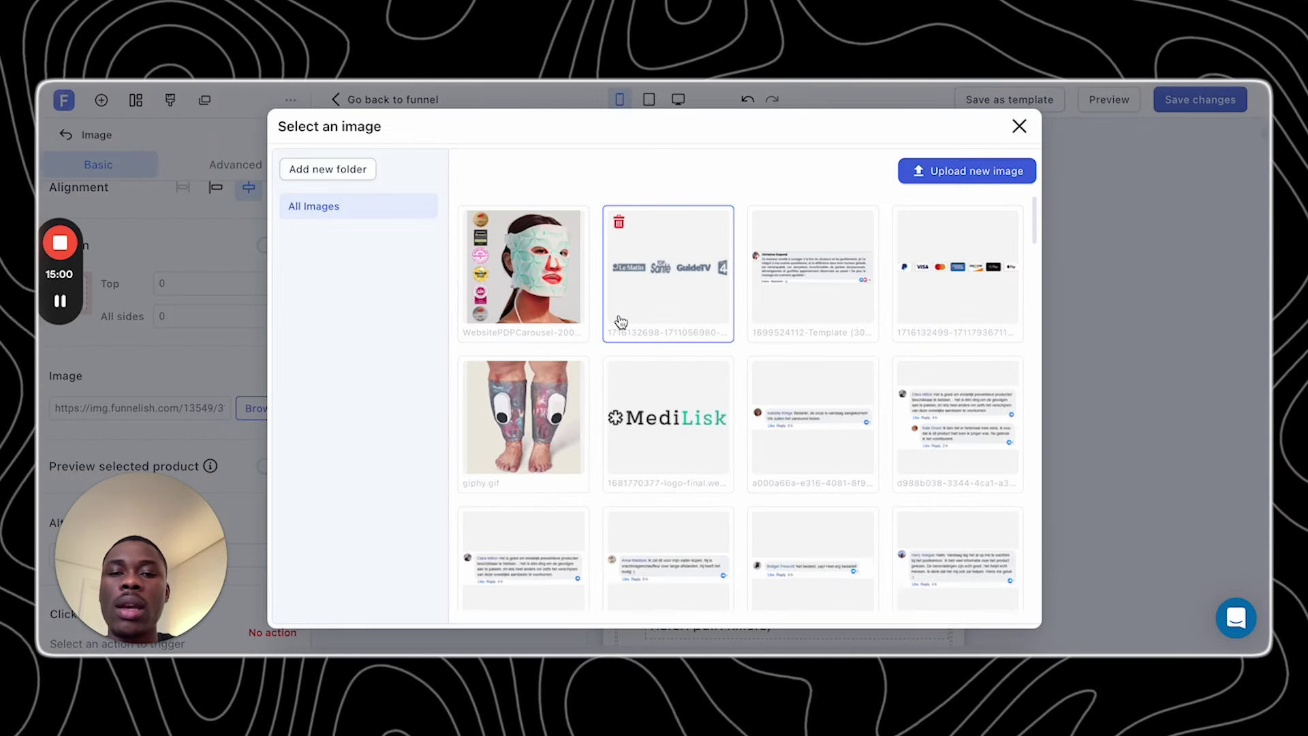
click(539, 299)
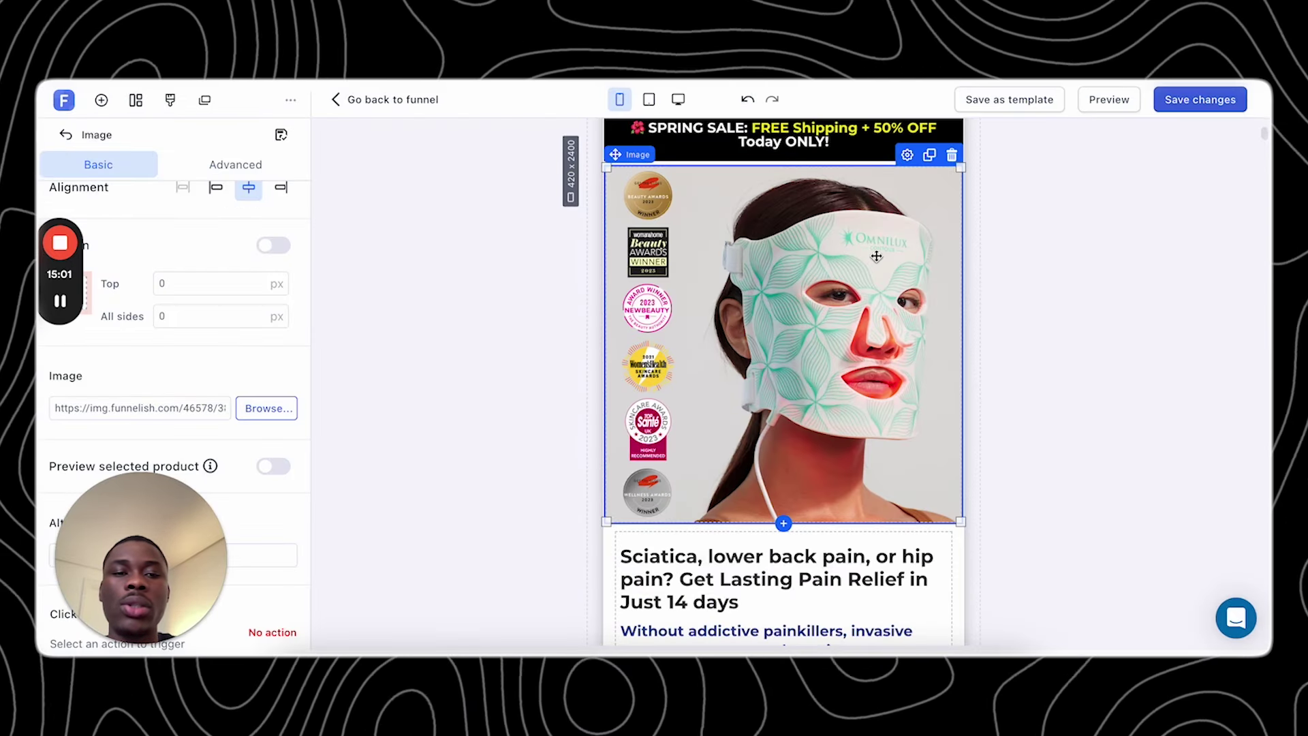
- Replace the sciatica headline below the hero image with "Omnilux Contour Face" and make it bold
scroll(620, 348, up, 2)
scroll(619, 348, down, 8)
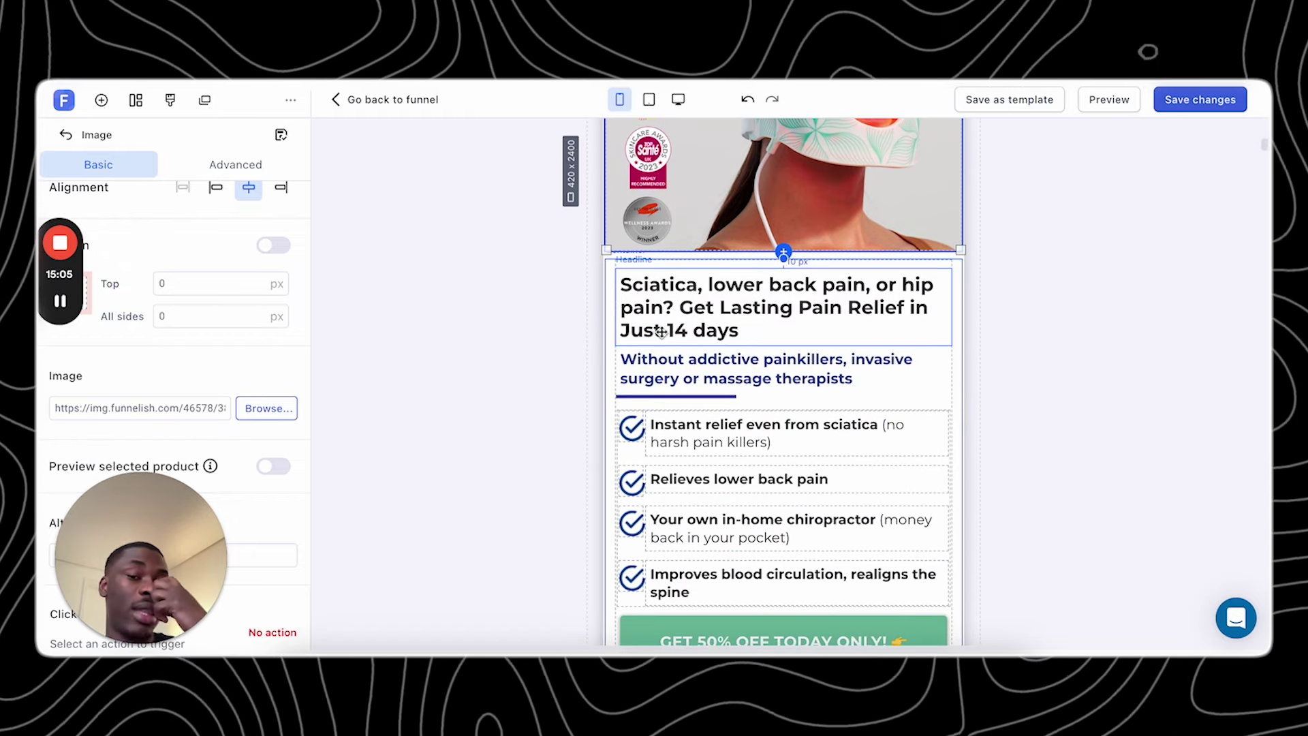
click(660, 331)
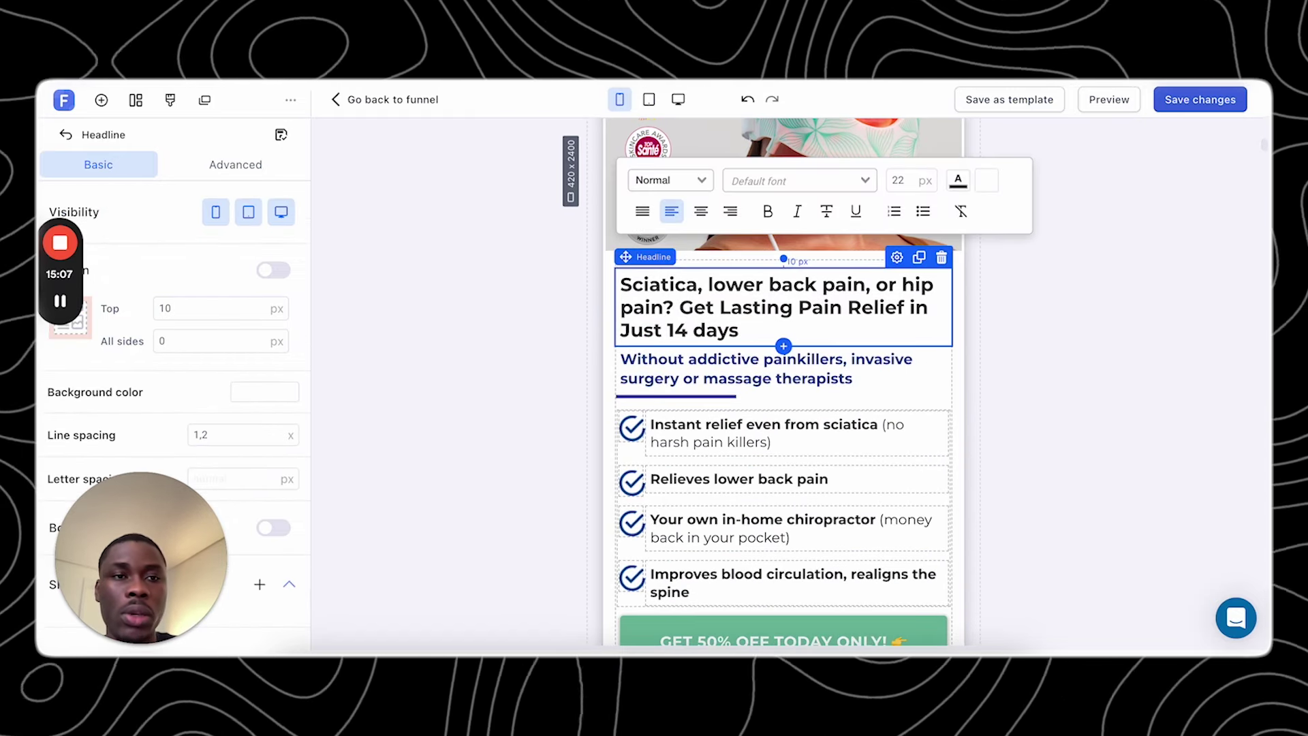
key(ctrl+Tab)
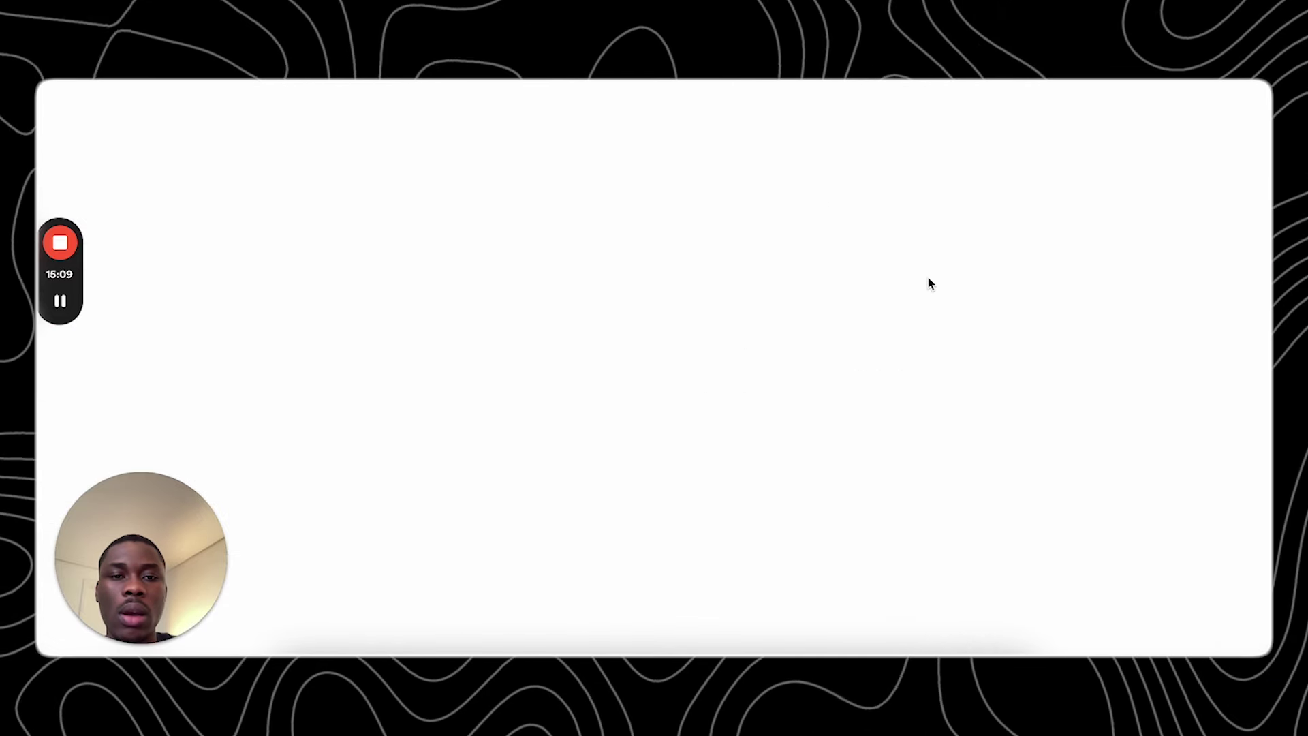
scroll(927, 277, down, 1)
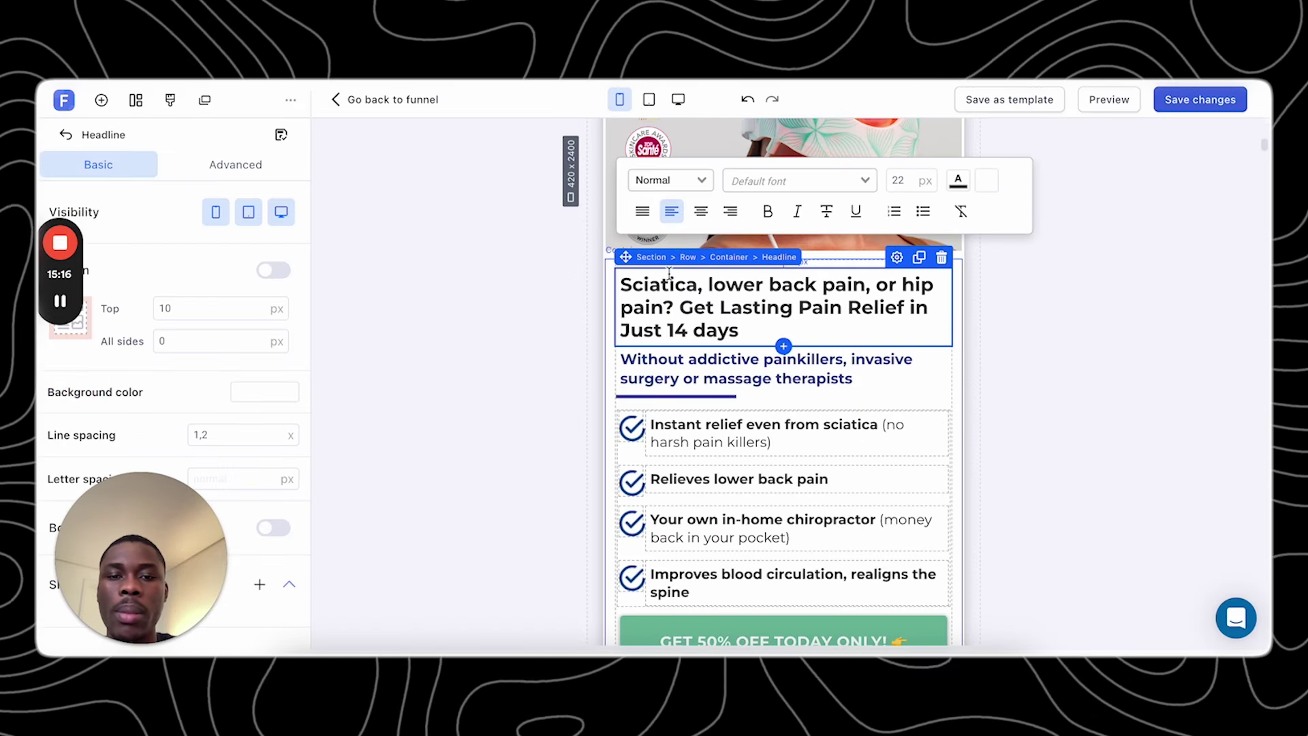
triple_click(657, 293)
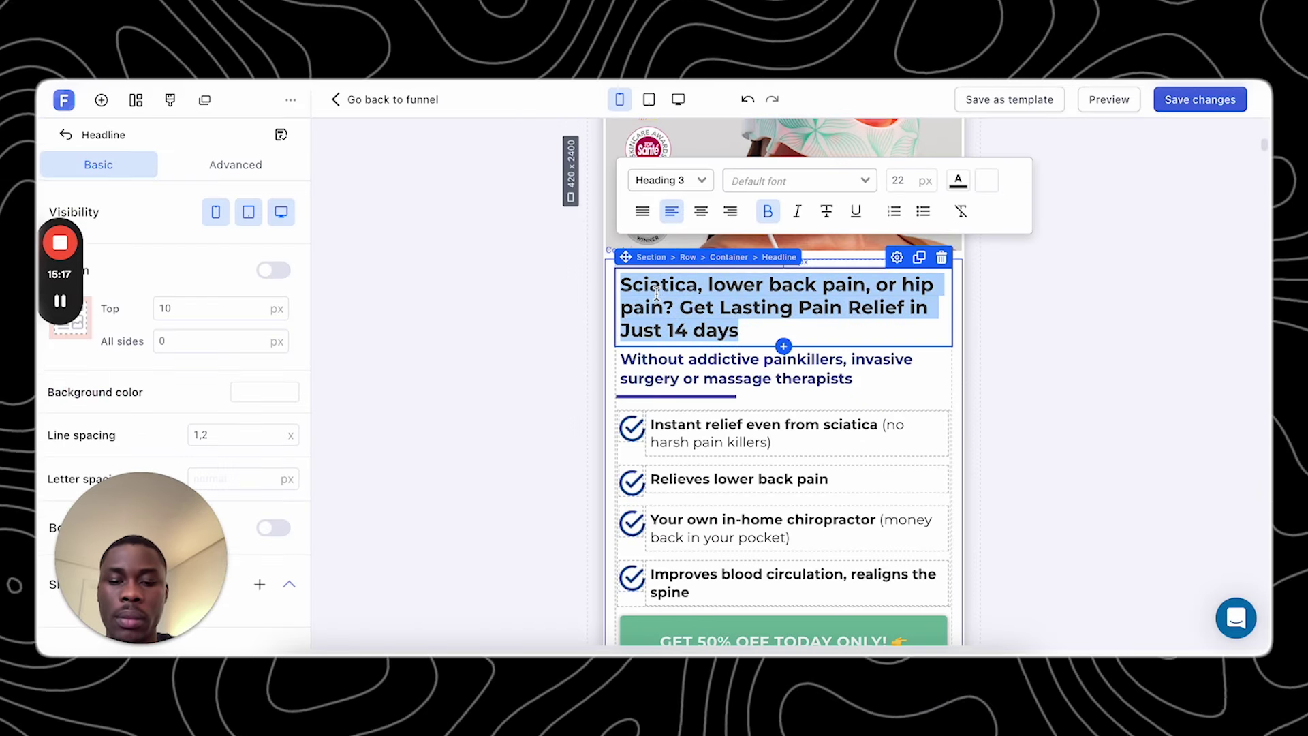
text(Omnilux Contour Face)
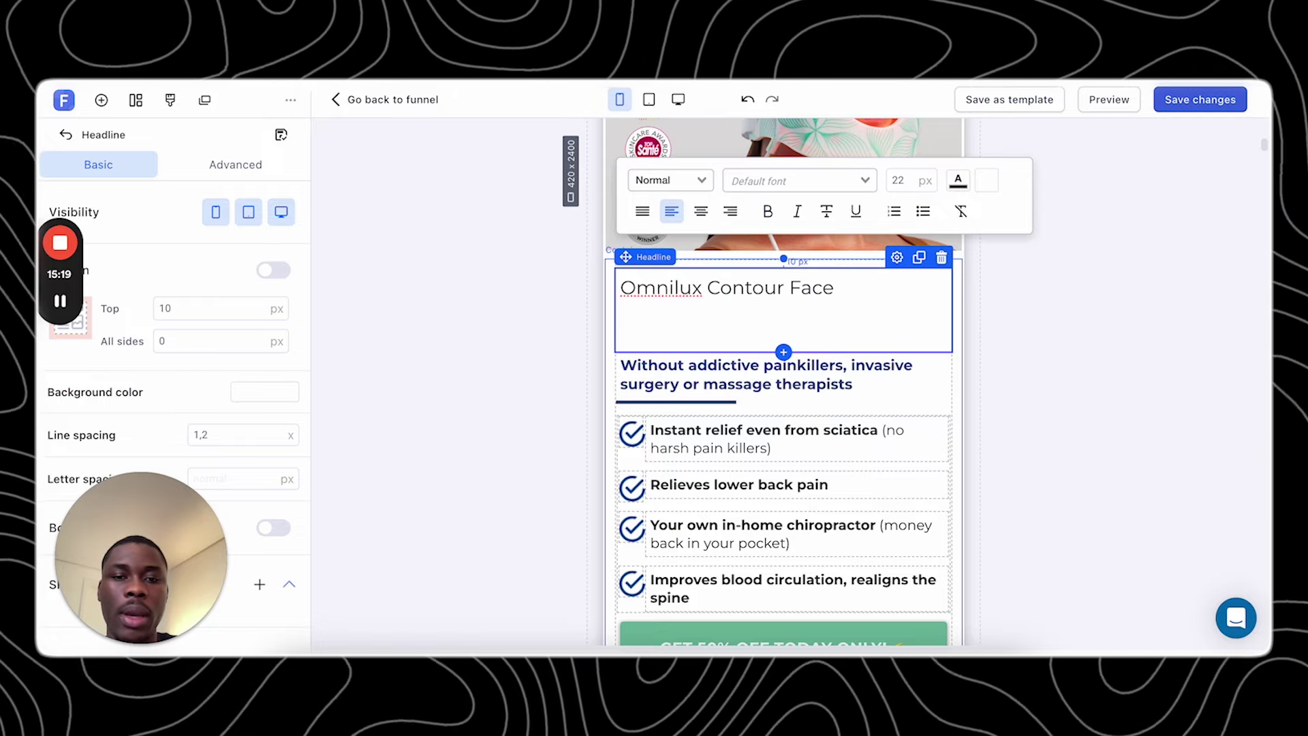
key(BackSpace)
key(BackSpace)
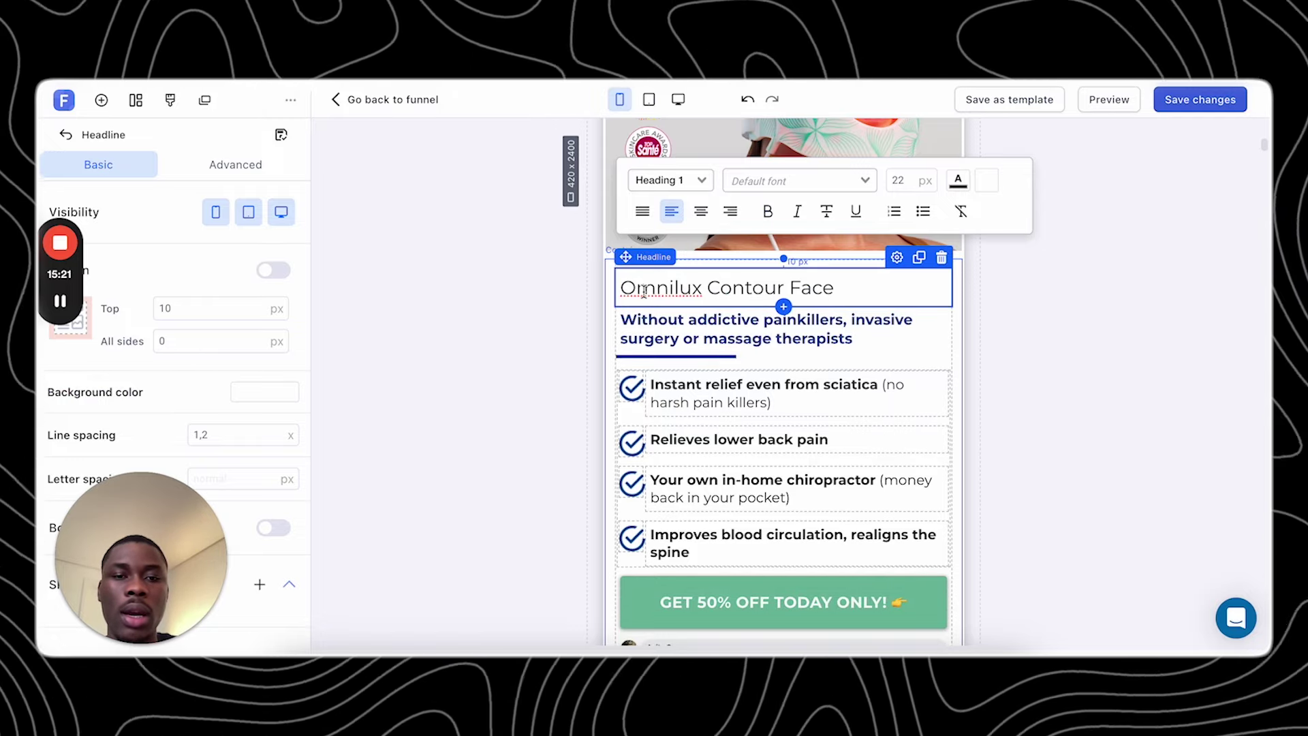
triple_click(643, 292)
click(767, 211)
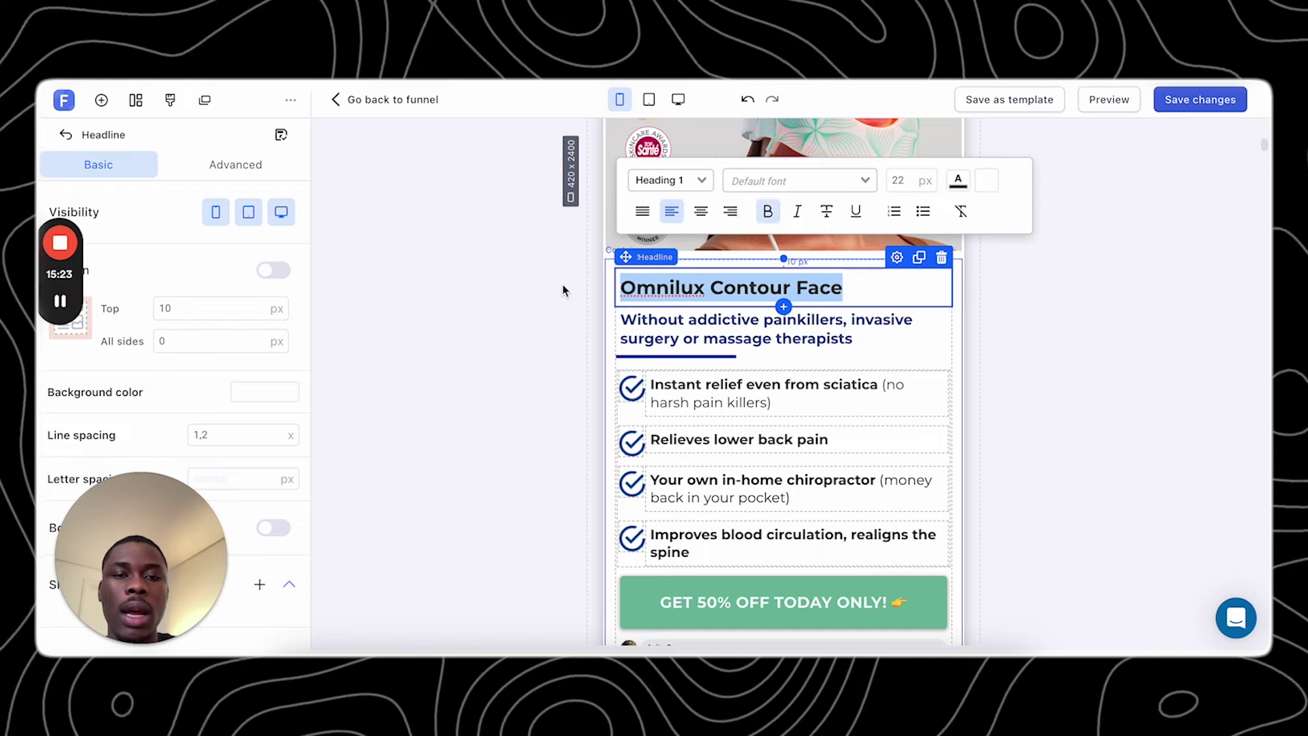
click(498, 320)
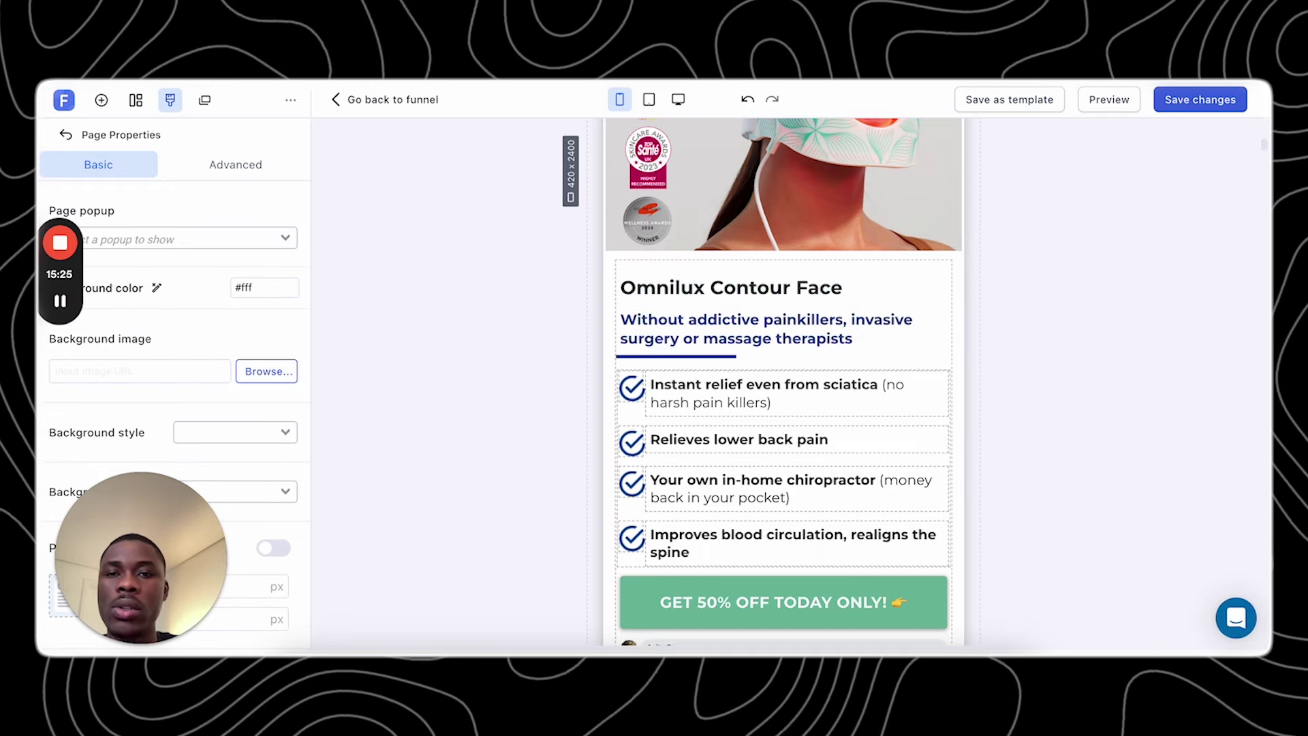
- Switch to the Omnilux product page and copy the product description beneath the price
key(alt+Tab)
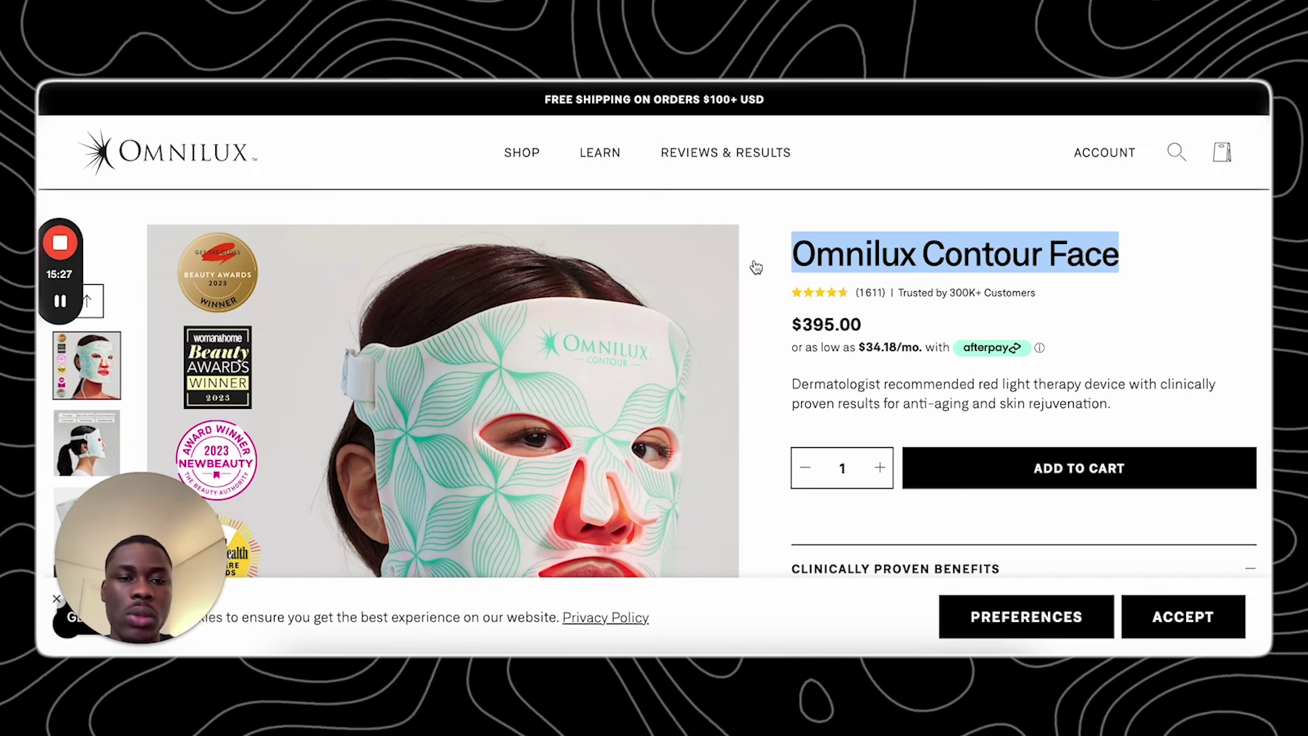
triple_click(810, 388)
key(ctrl+c)
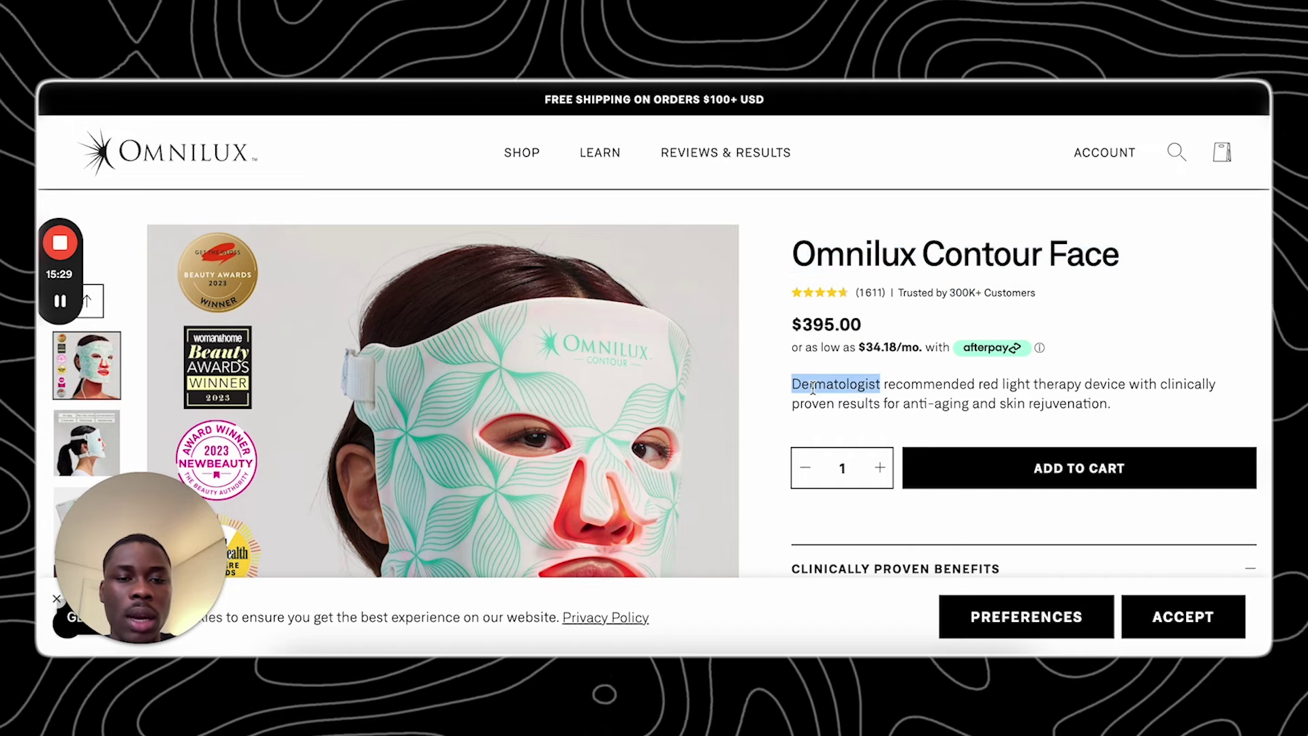
- Back in the funnel editor, replace the painkiller subheading with the copied Omnilux description and remove the extra blank lines
key(alt+Tab)
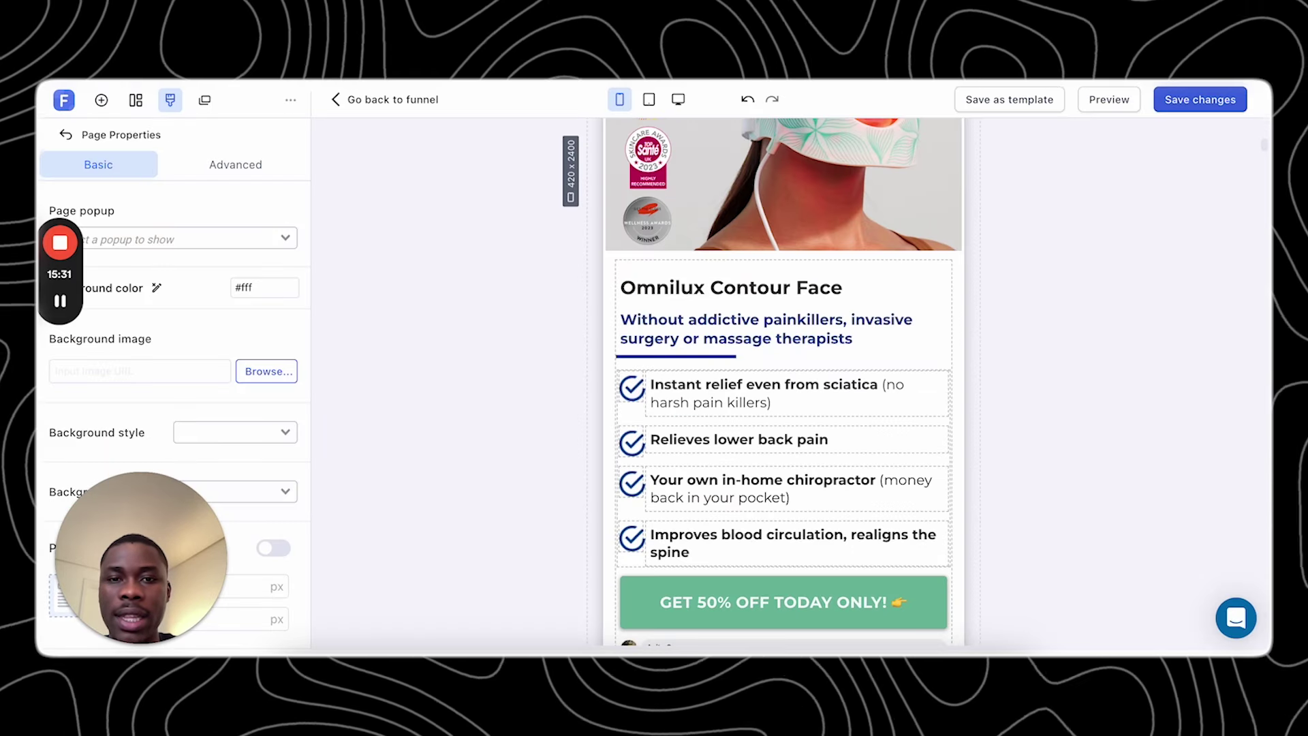
click(679, 335)
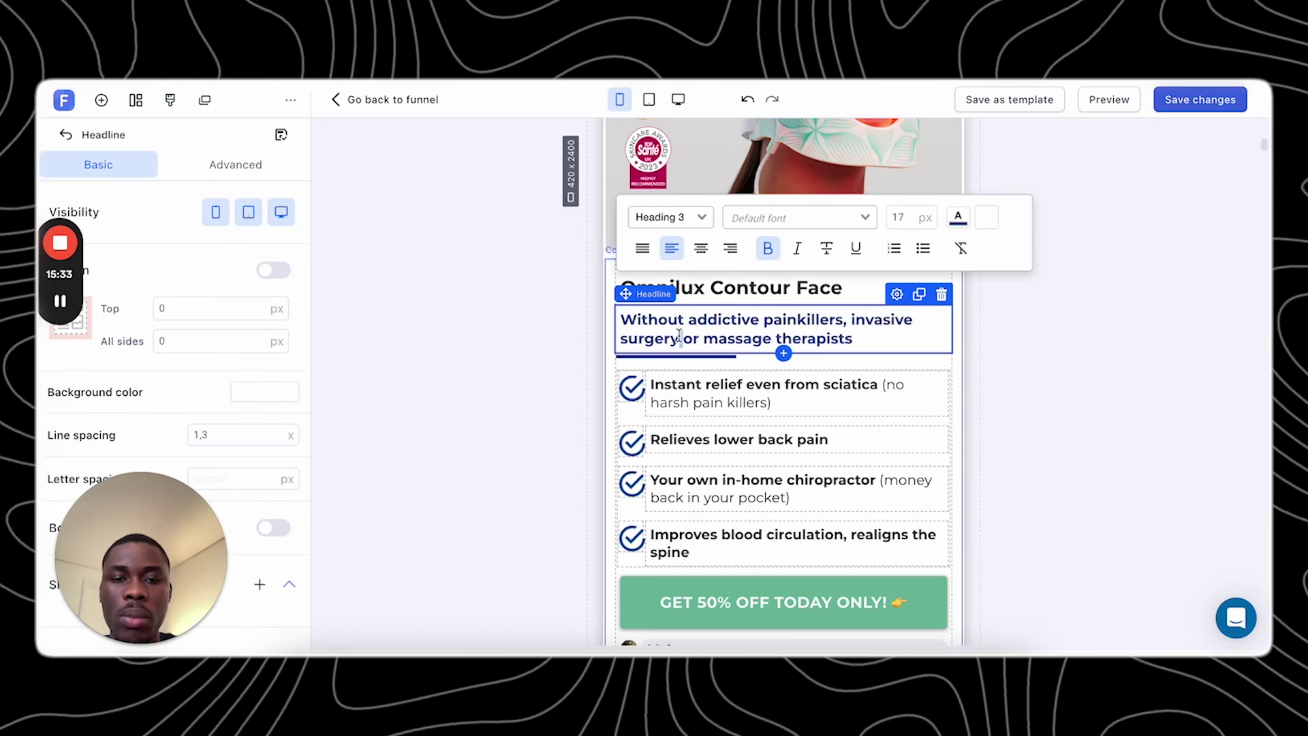
key(ctrl+a)
key(ctrl+v)
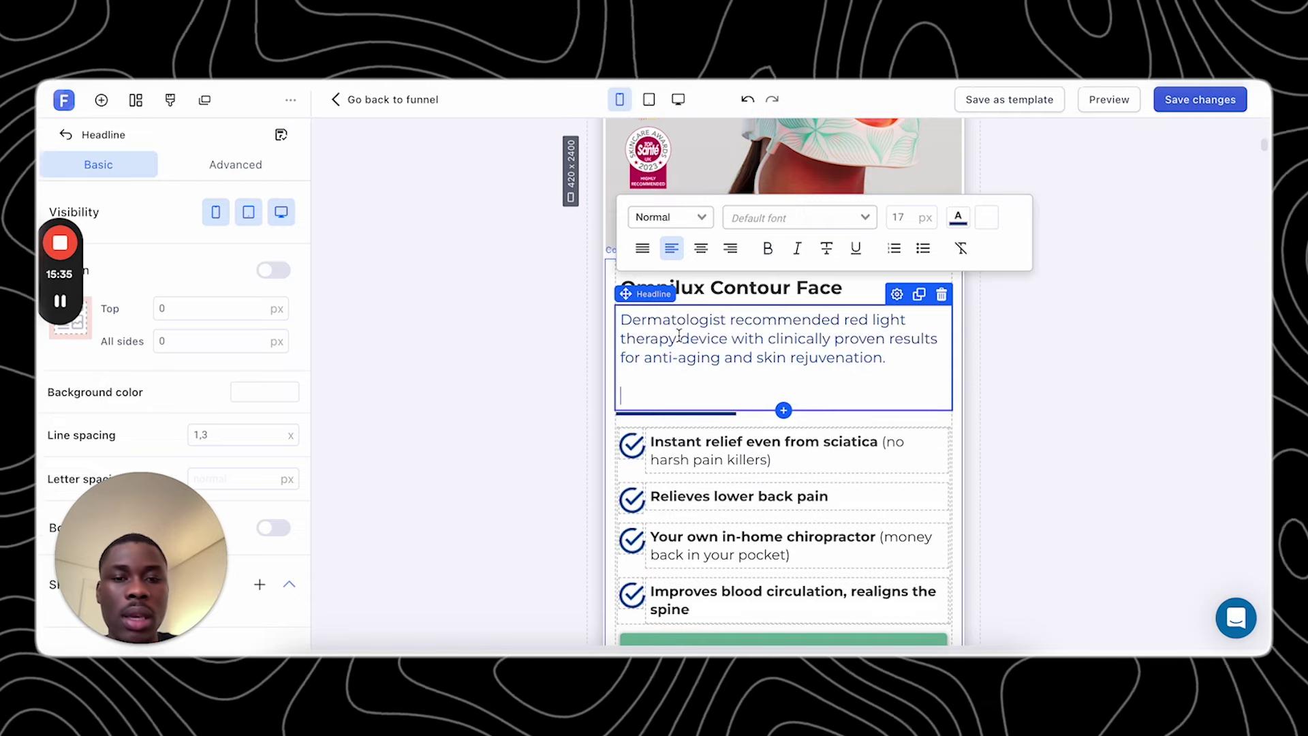
key(BackSpace)
key(BackSpace)
click(555, 317)
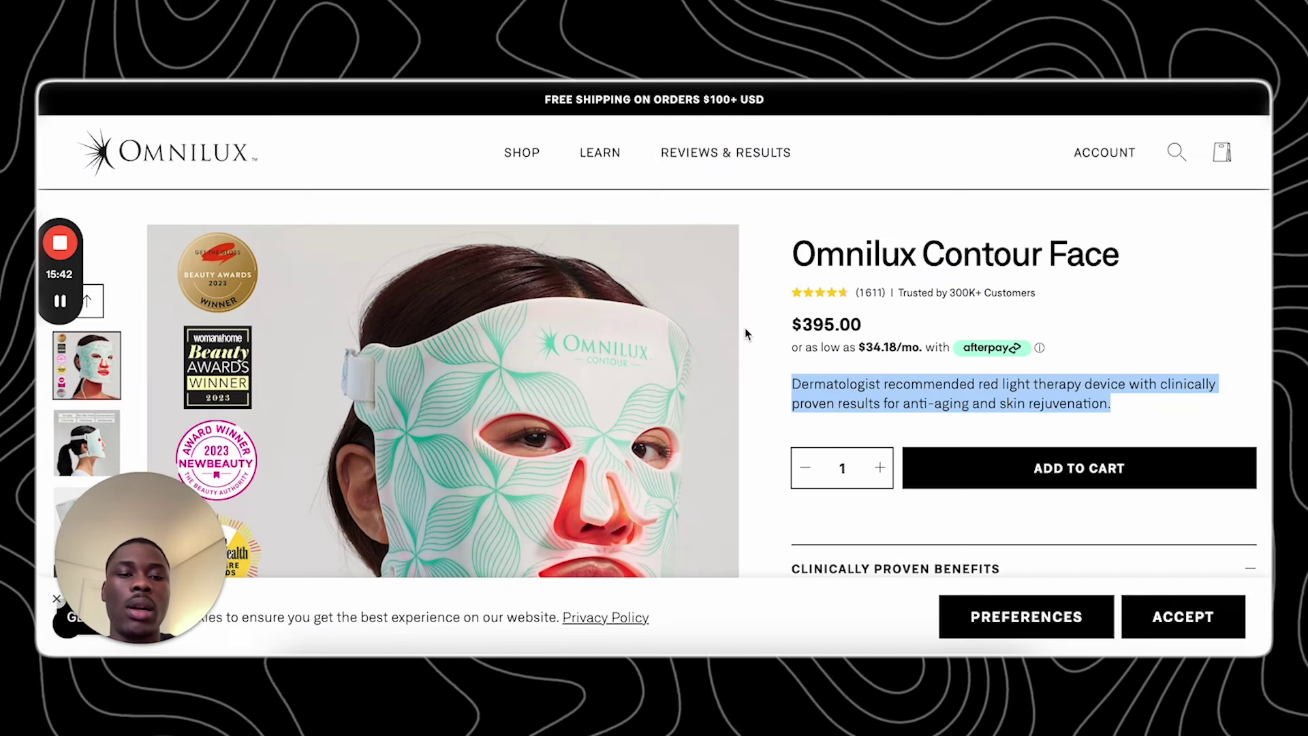
- Examine the clinically proven benefits on the Omnilux product page and compare them with the landing page's checkmark list
scroll(745, 333, down, 5)
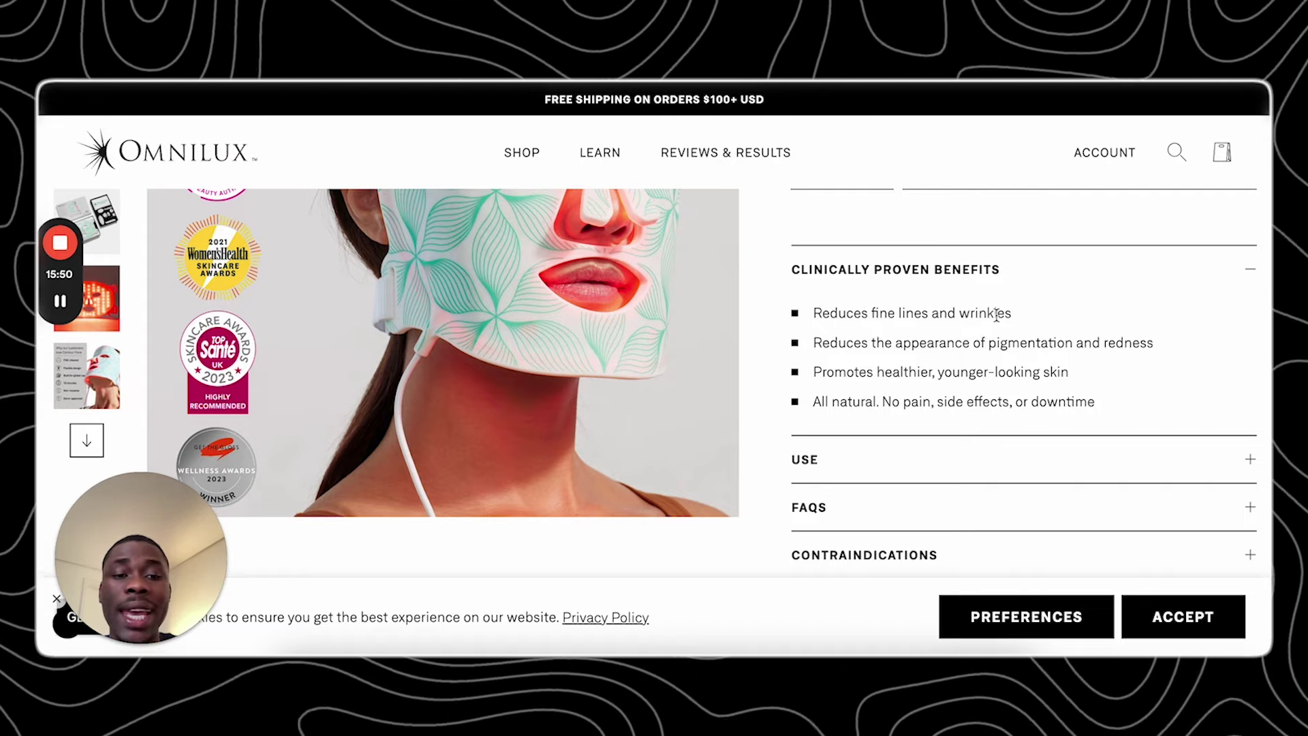
key(ctrl+Tab)
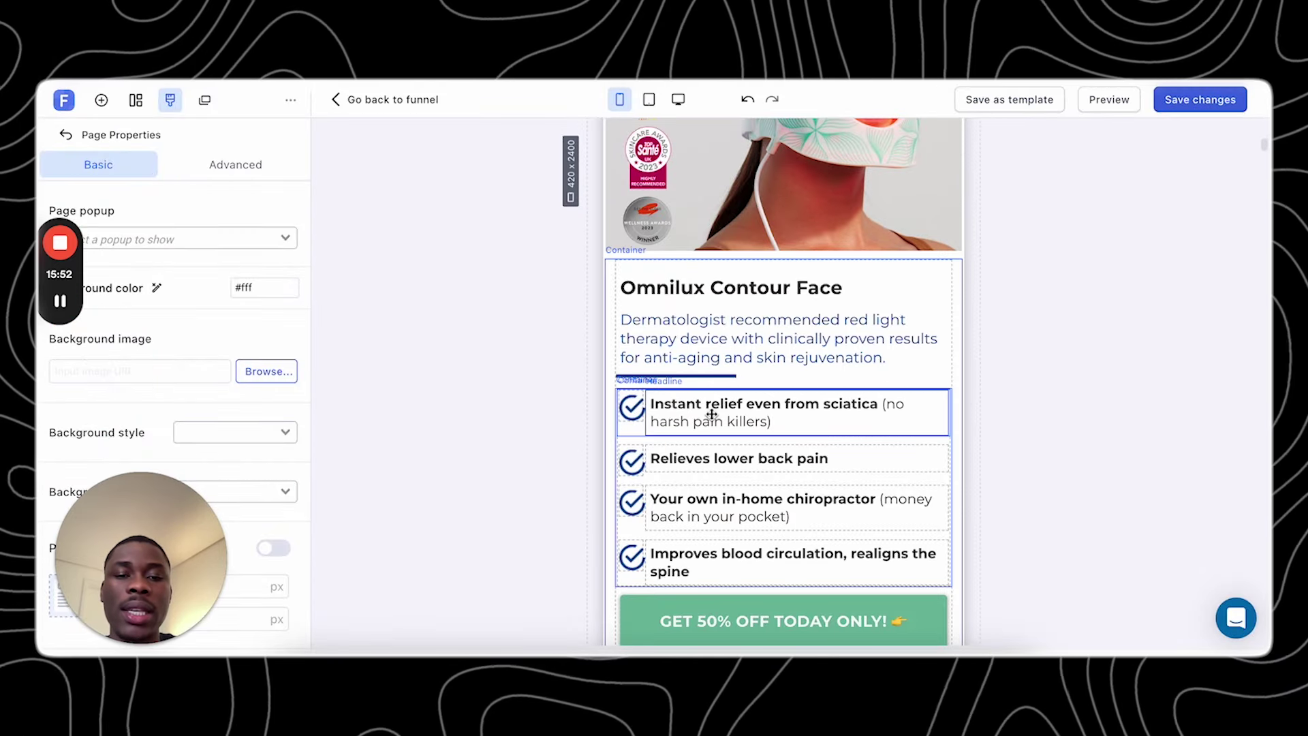
scroll(731, 545, down, 5)
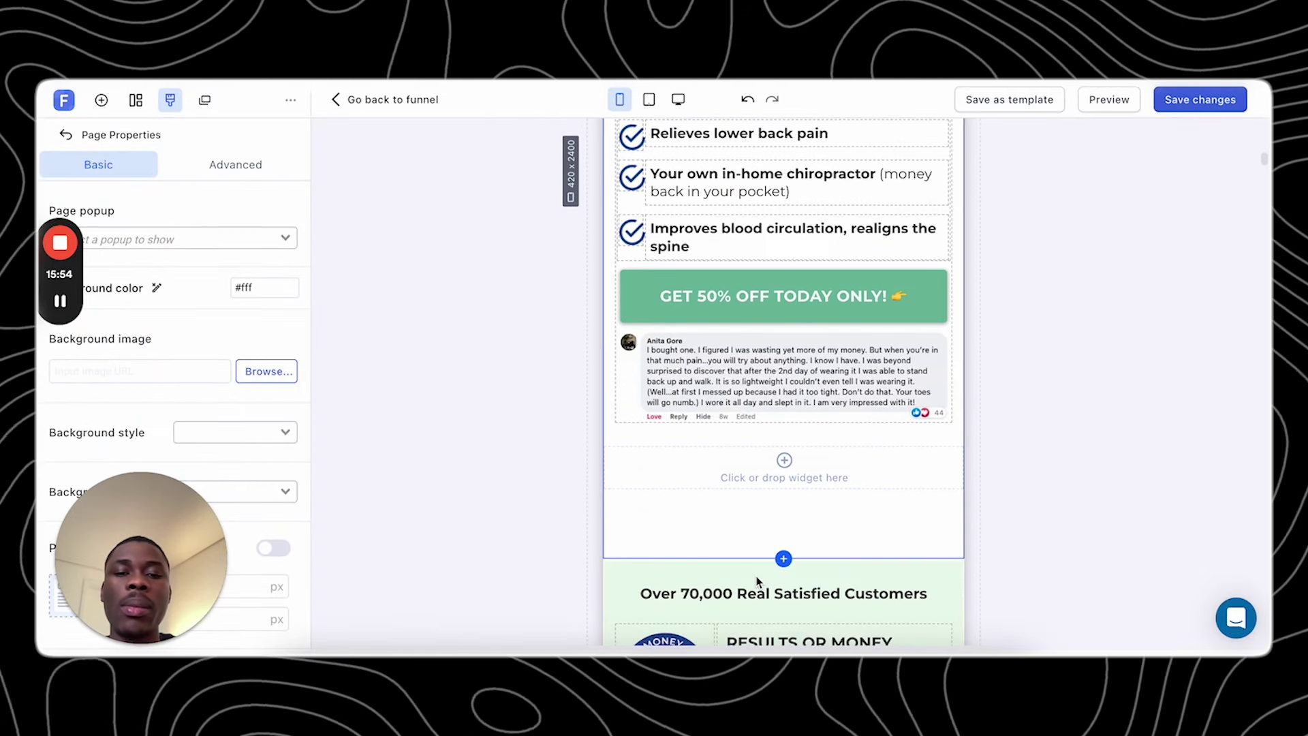
- Examine the offer button and customer comment image on the landing page, comparing the comment with the one generated in Zeoob
click(722, 295)
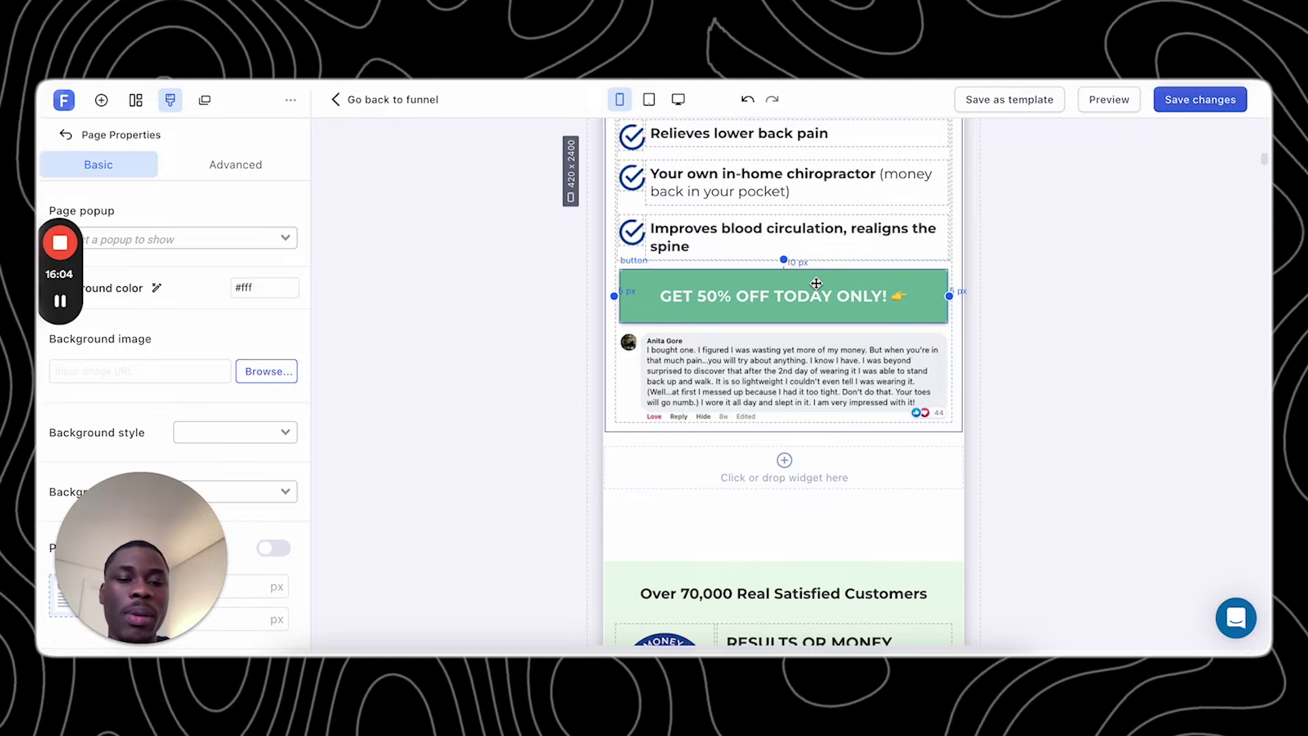
scroll(816, 283, down, 4)
scroll(816, 283, up, 4)
click(764, 332)
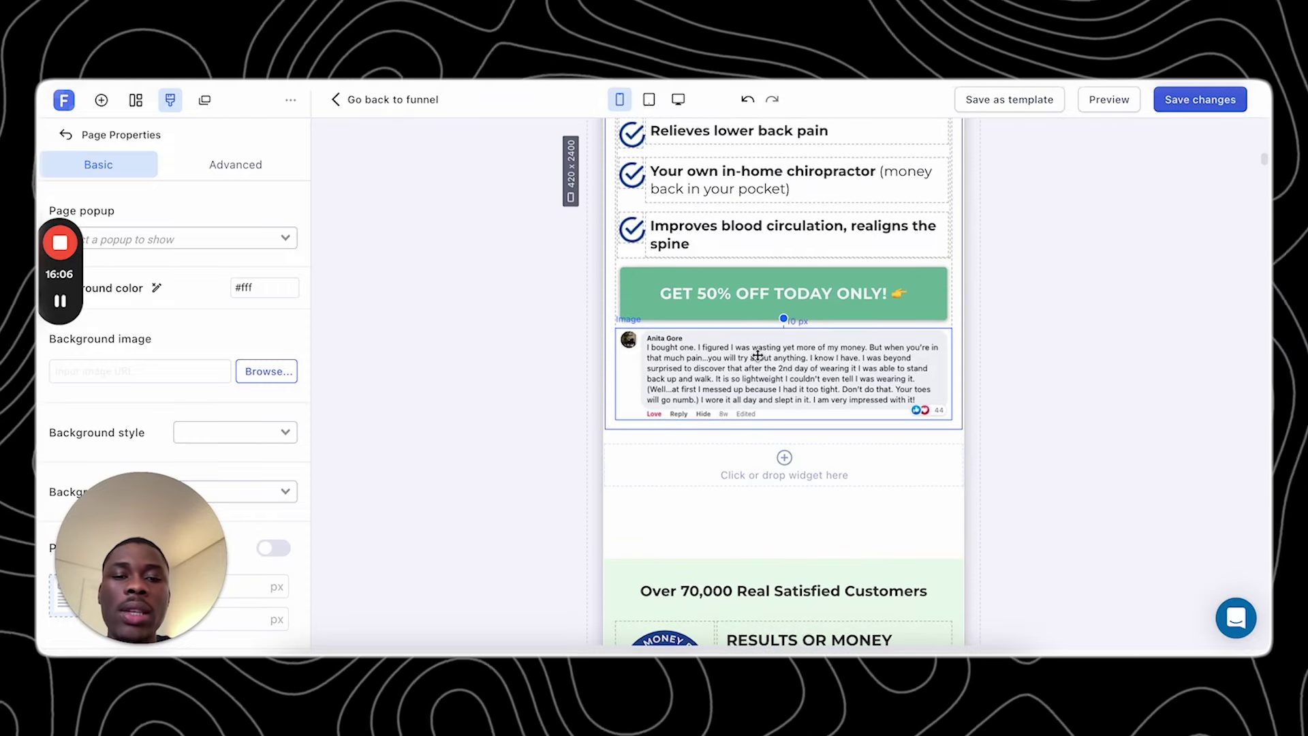
click(757, 356)
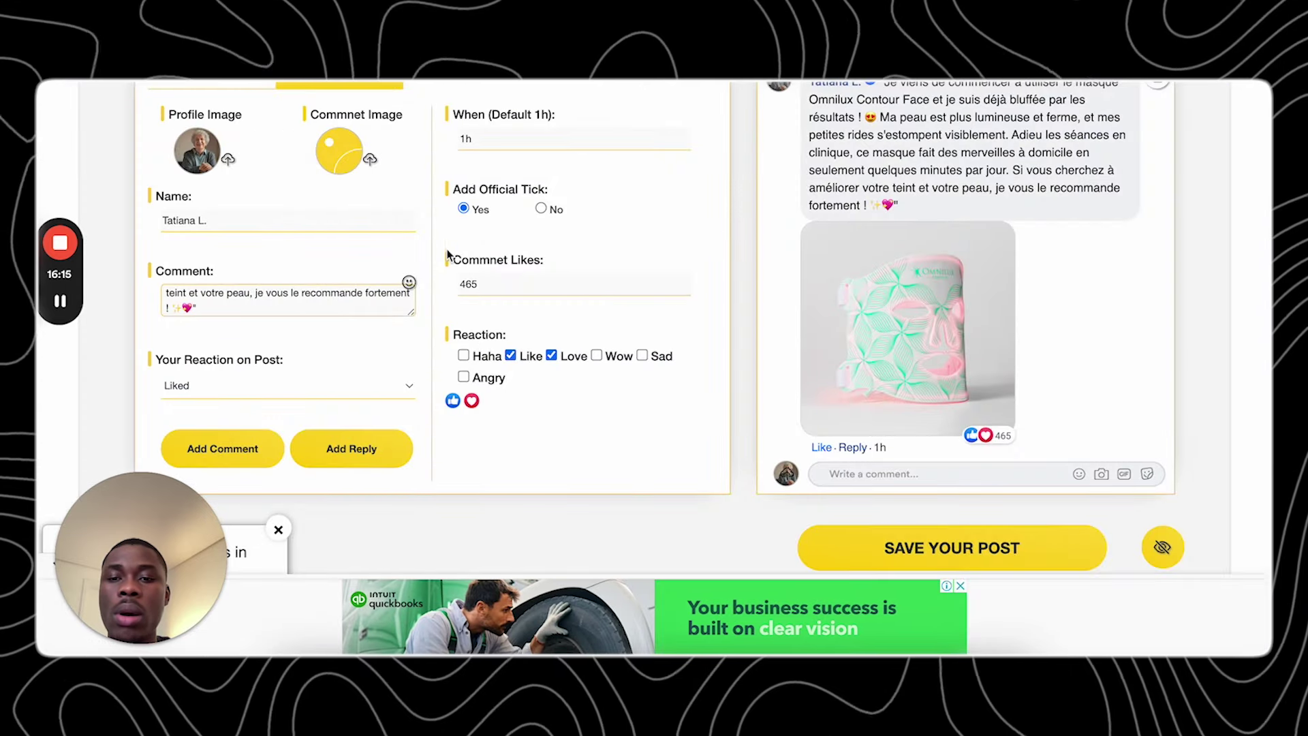
scroll(866, 291, up, 5)
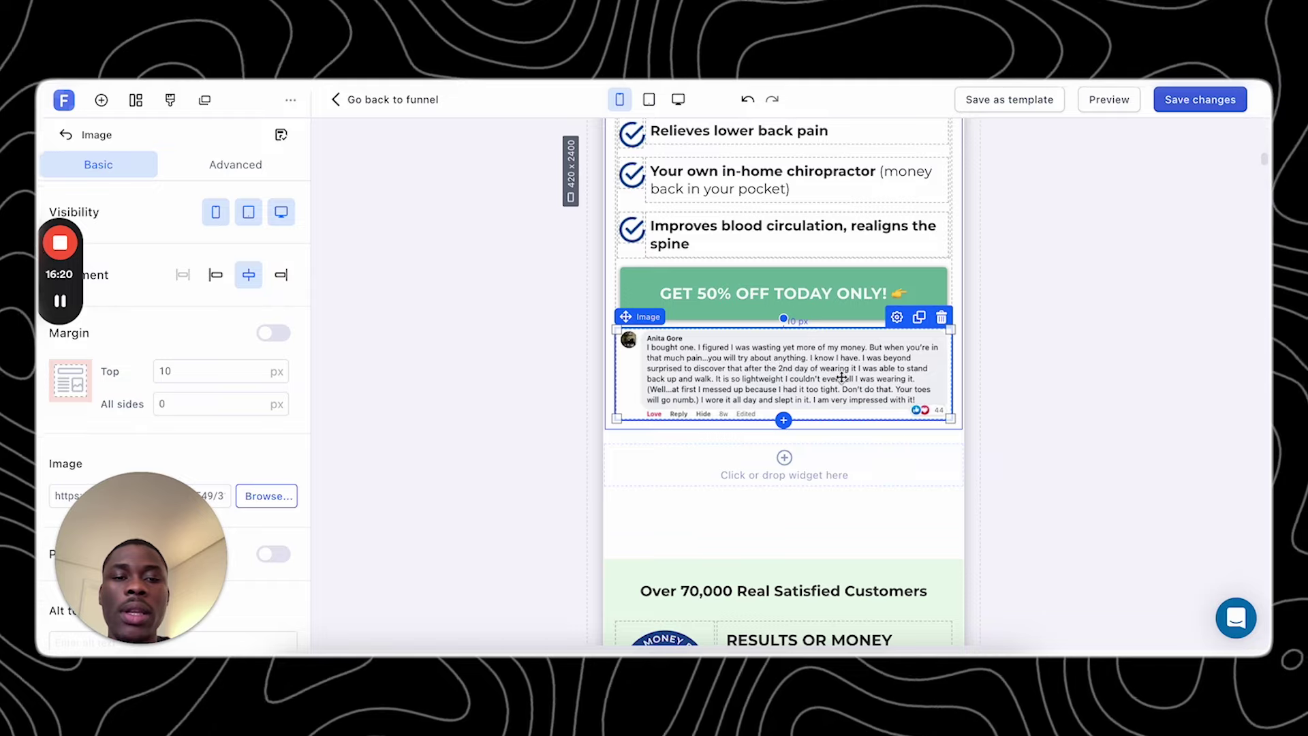
scroll(781, 369, down, 3)
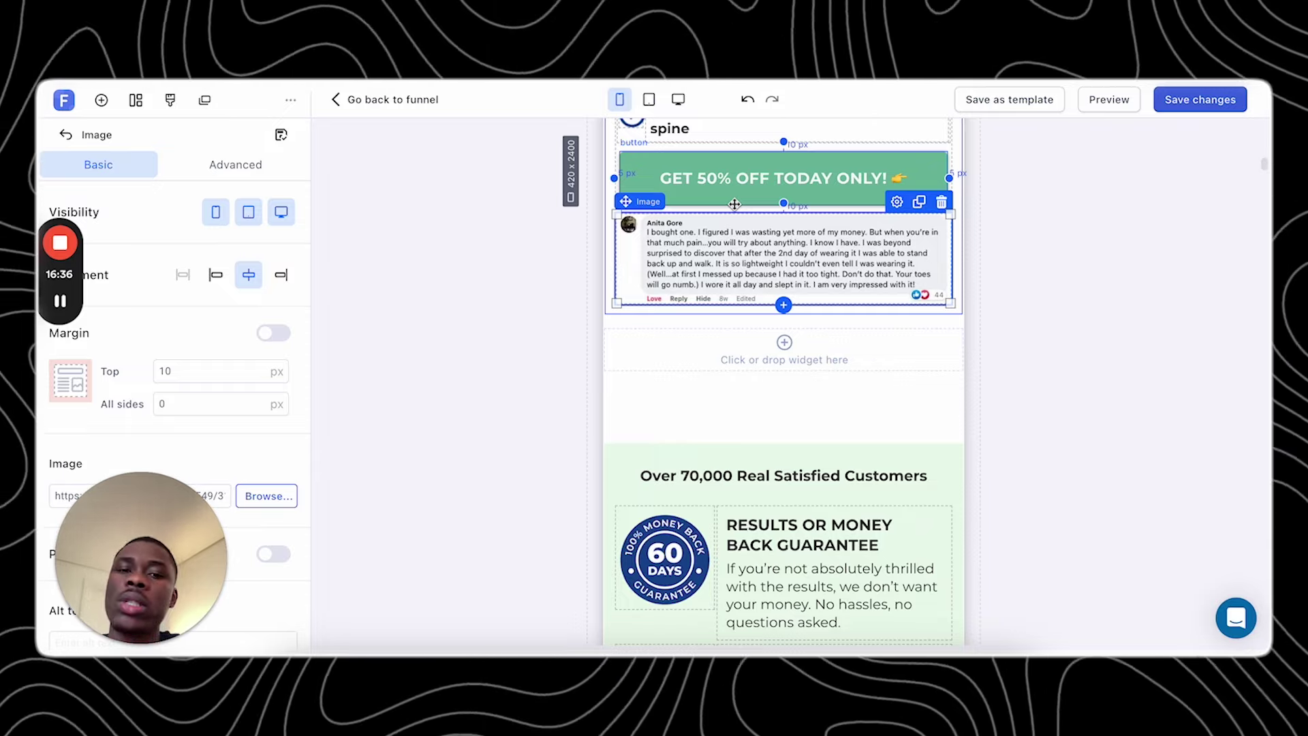
- Examine the remaining belt content on the landing page, from the guarantee badges through the pain relief copy and images to the clinical proof
scroll(734, 203, down, 6)
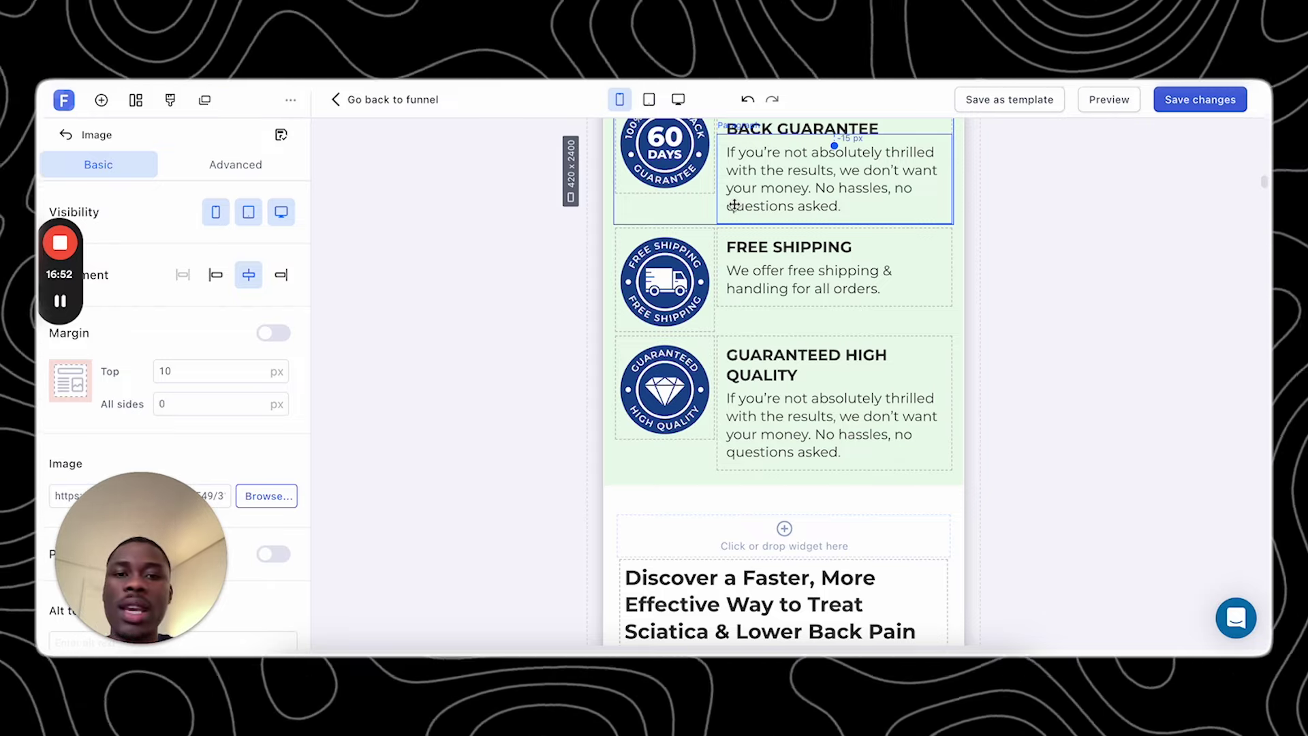
scroll(749, 239, down, 10)
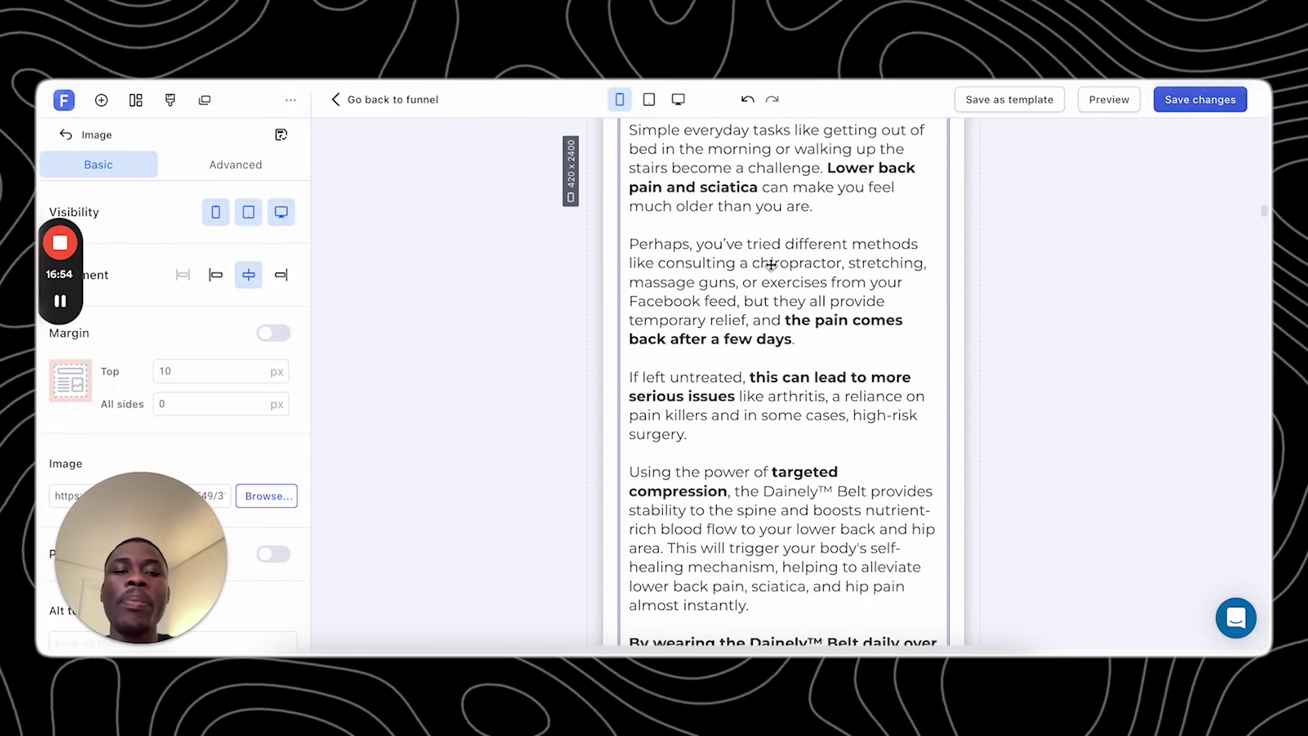
scroll(771, 265, down, 9)
scroll(770, 265, up, 3)
scroll(770, 265, down, 3)
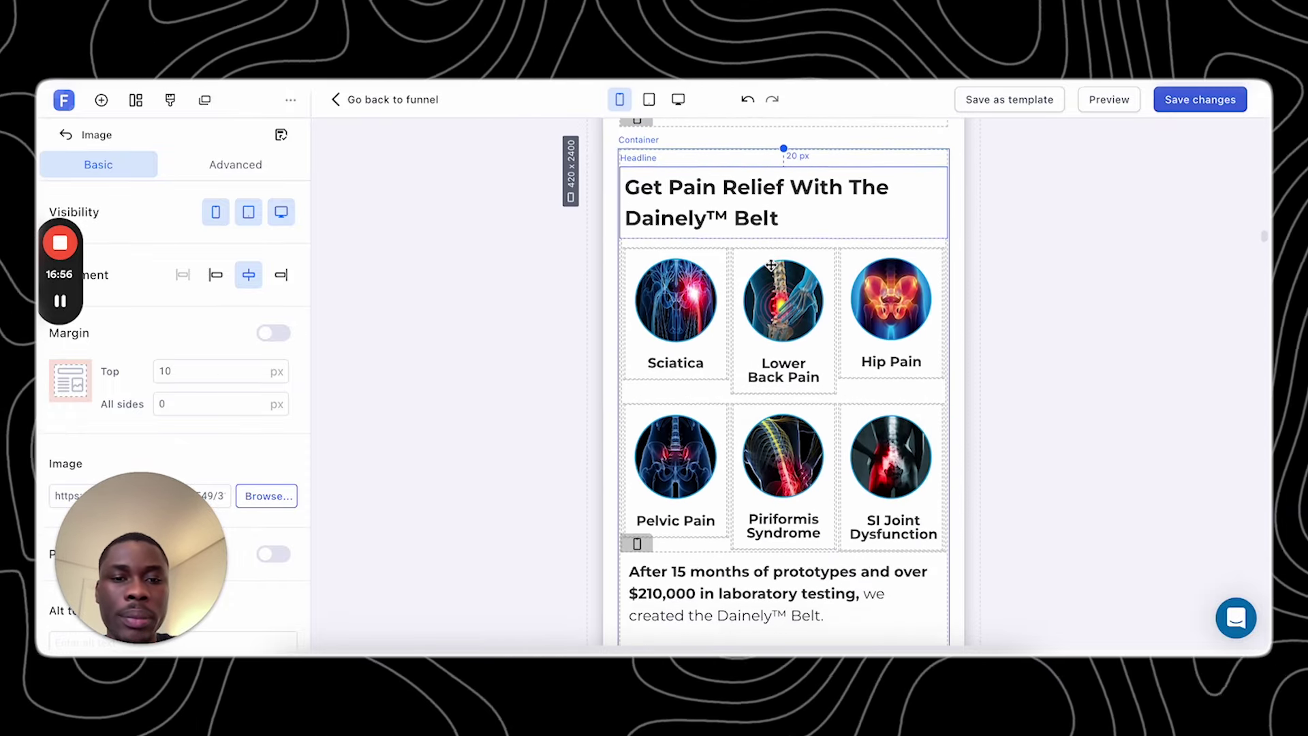
scroll(770, 265, up, 5)
scroll(786, 327, up, 3)
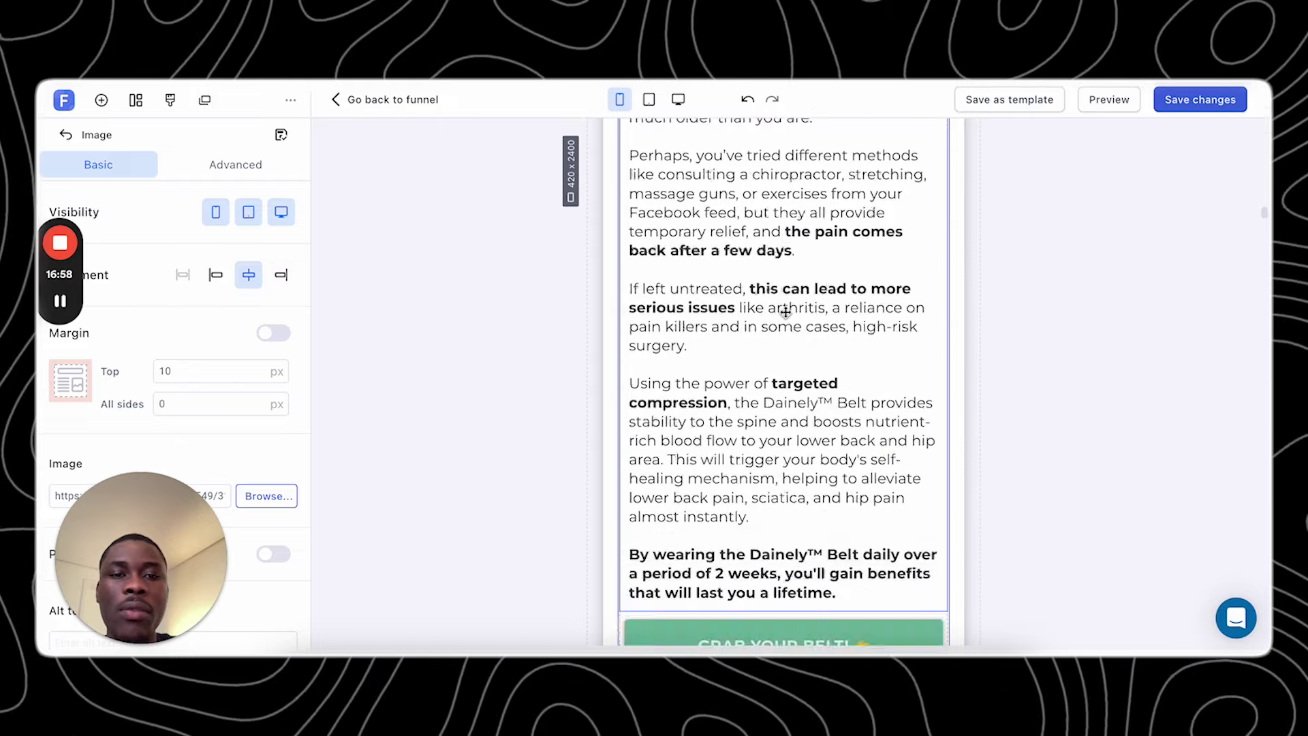
scroll(786, 311, down, 8)
scroll(794, 272, up, 2)
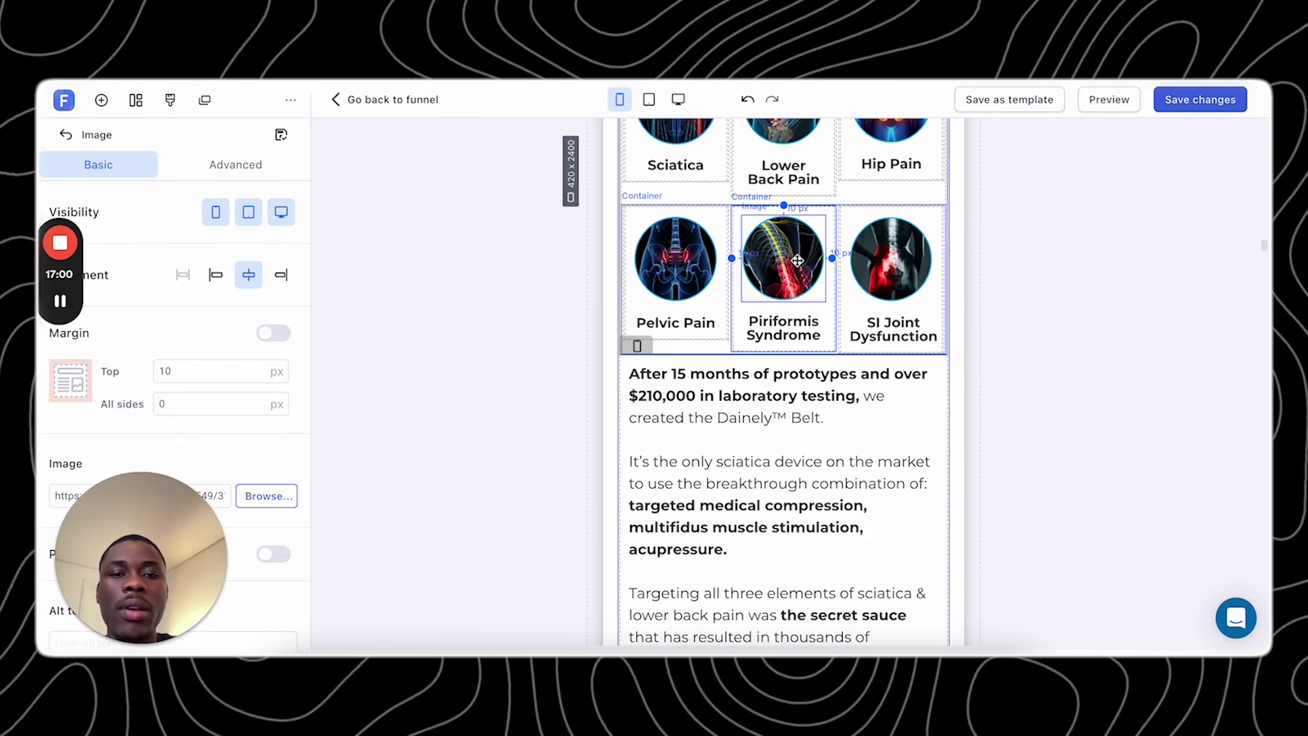
scroll(797, 260, down, 10)
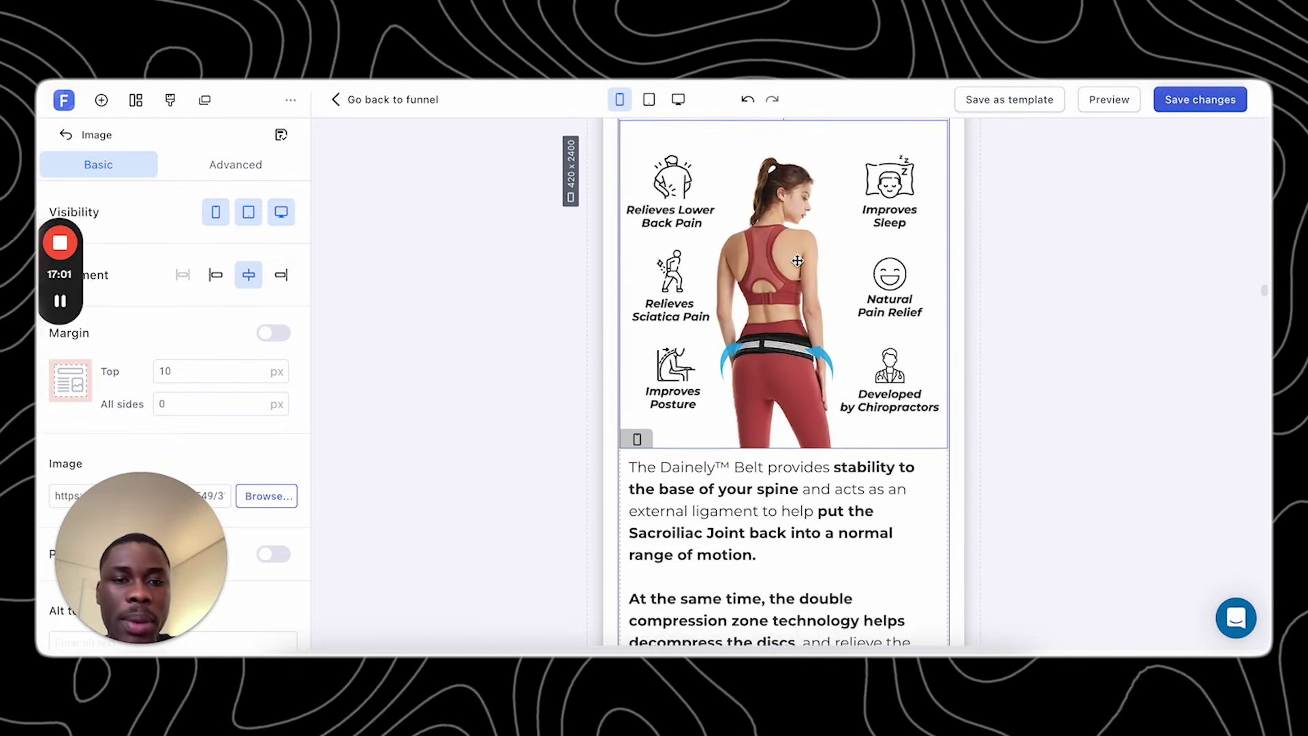
scroll(796, 260, down, 15)
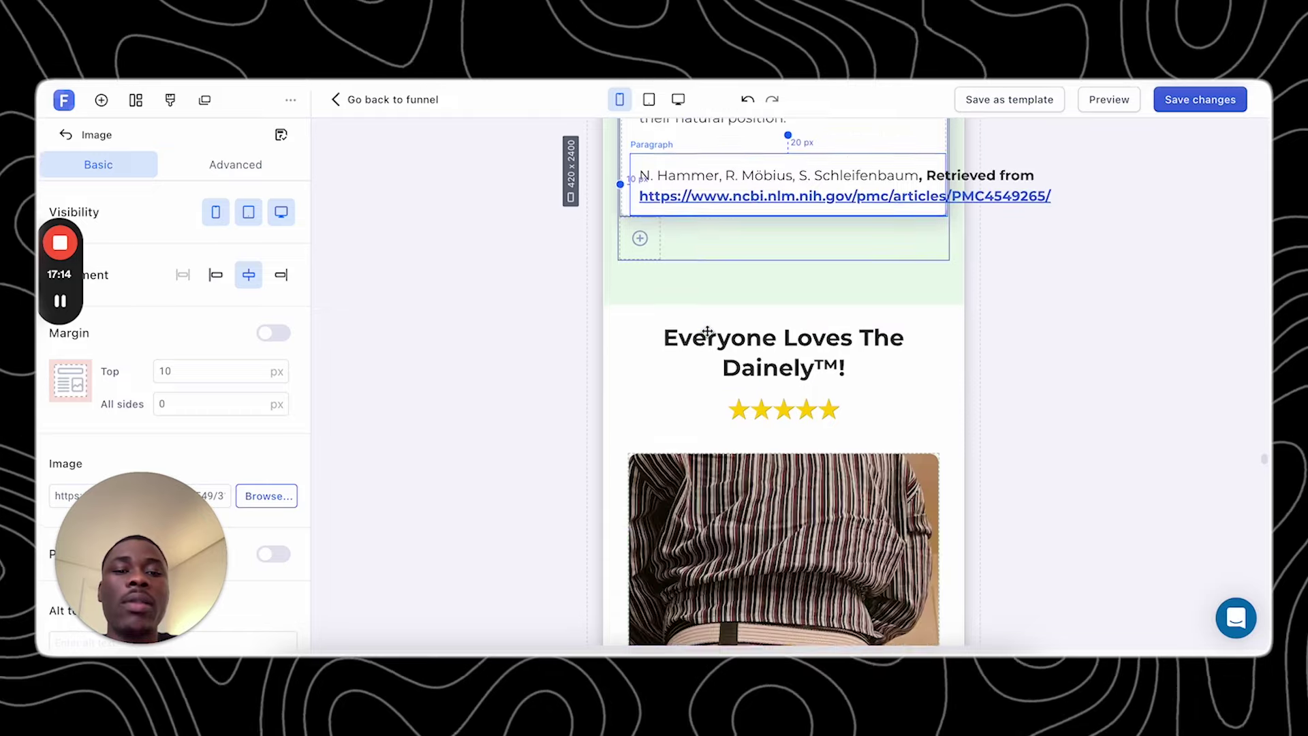
- Examine the customer reviews, special offer, refund guarantee, comment images, FAQ and footer in the rest of the landing page
scroll(707, 331, up, 5)
scroll(708, 328, down, 6)
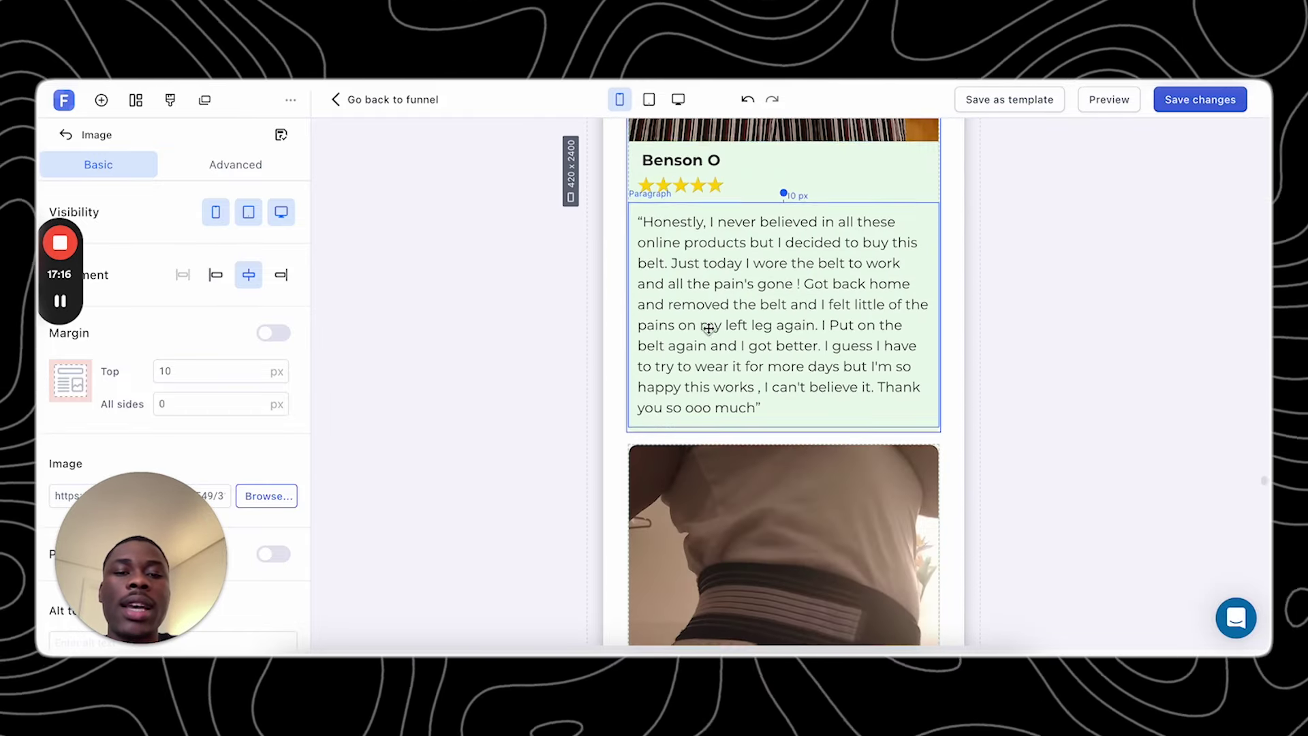
click(717, 315)
scroll(718, 318, down, 15)
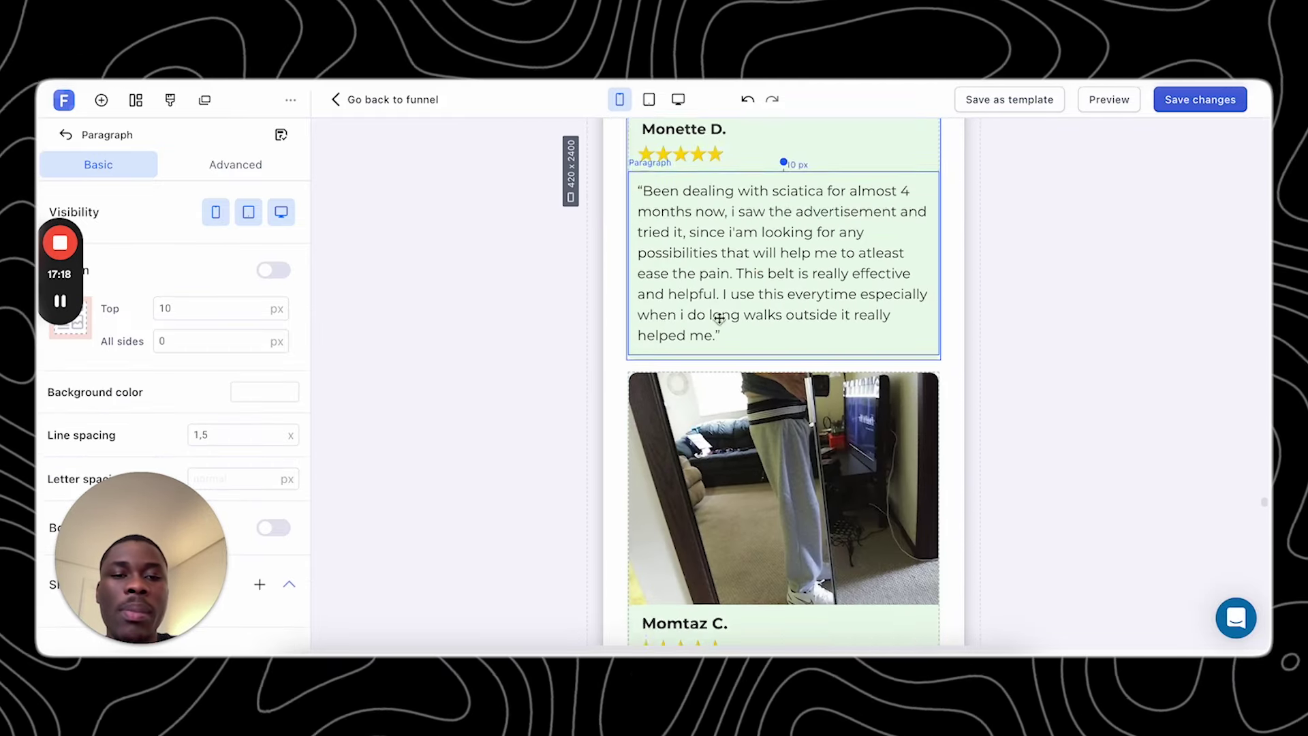
click(719, 318)
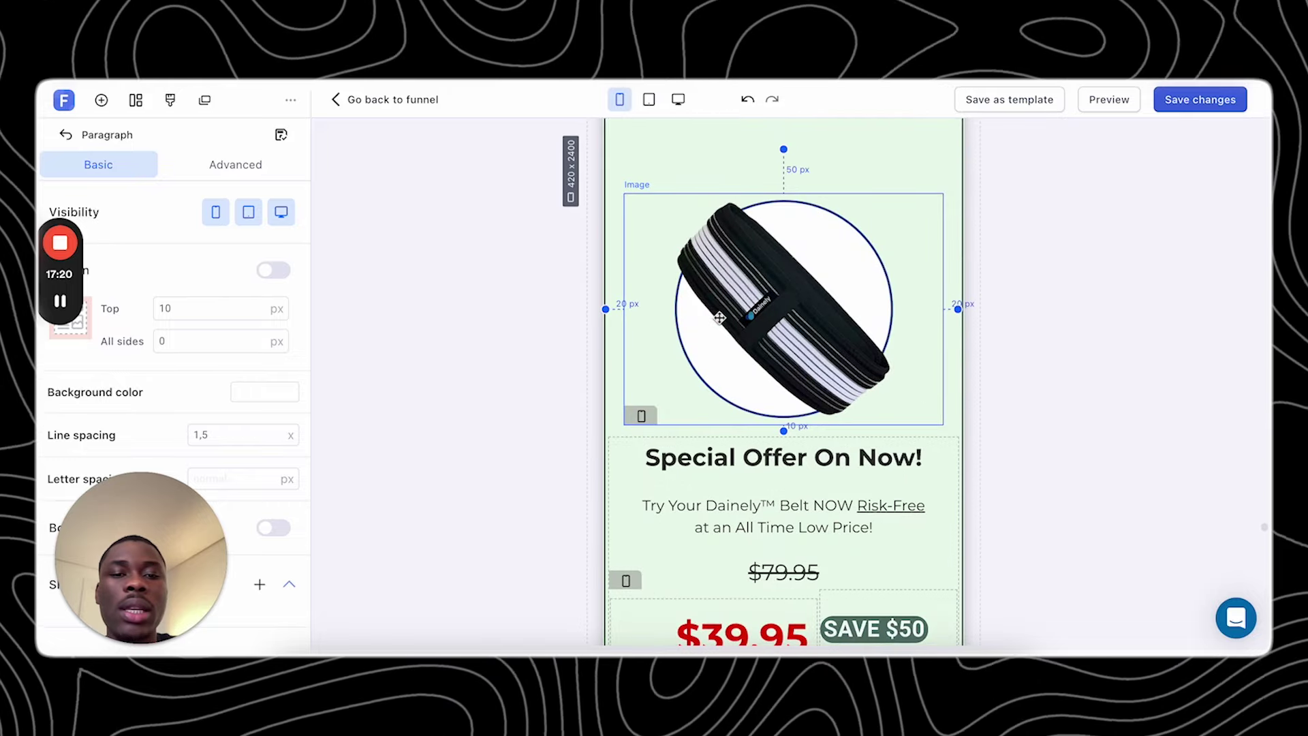
scroll(719, 318, down, 8)
scroll(719, 317, down, 15)
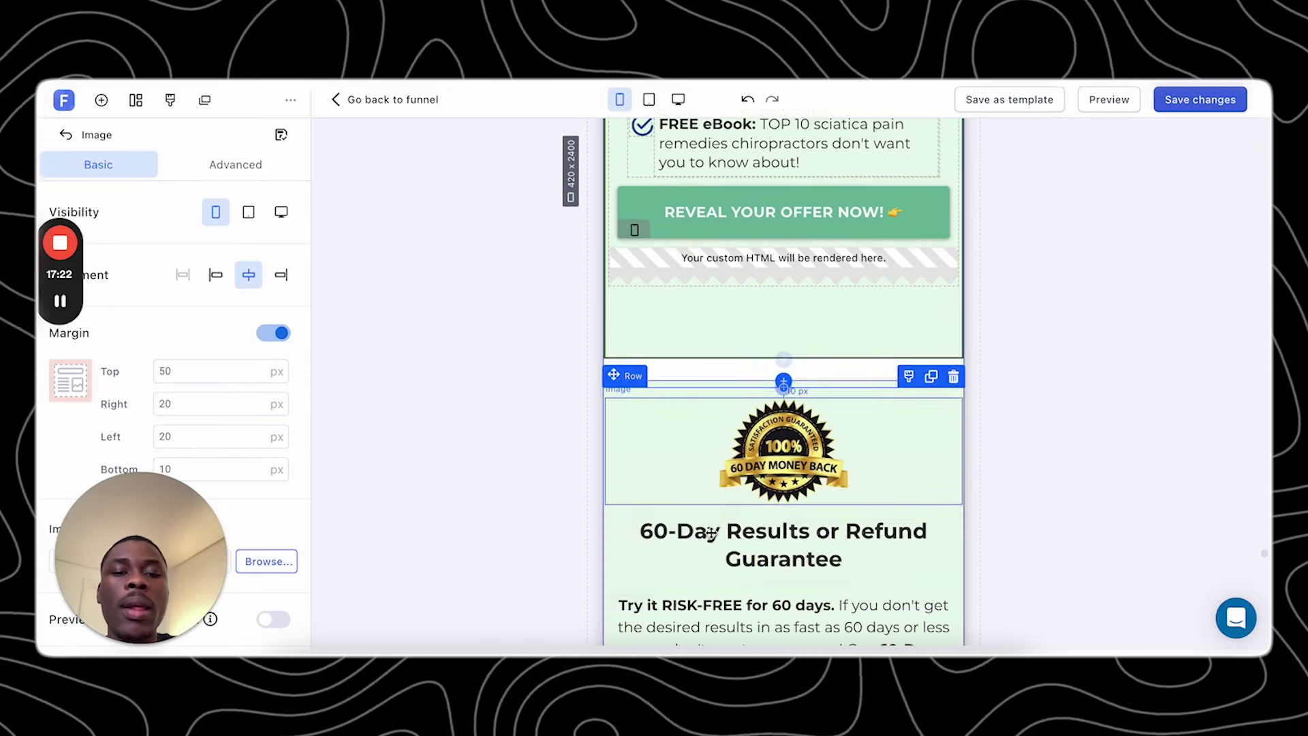
scroll(712, 538, up, 5)
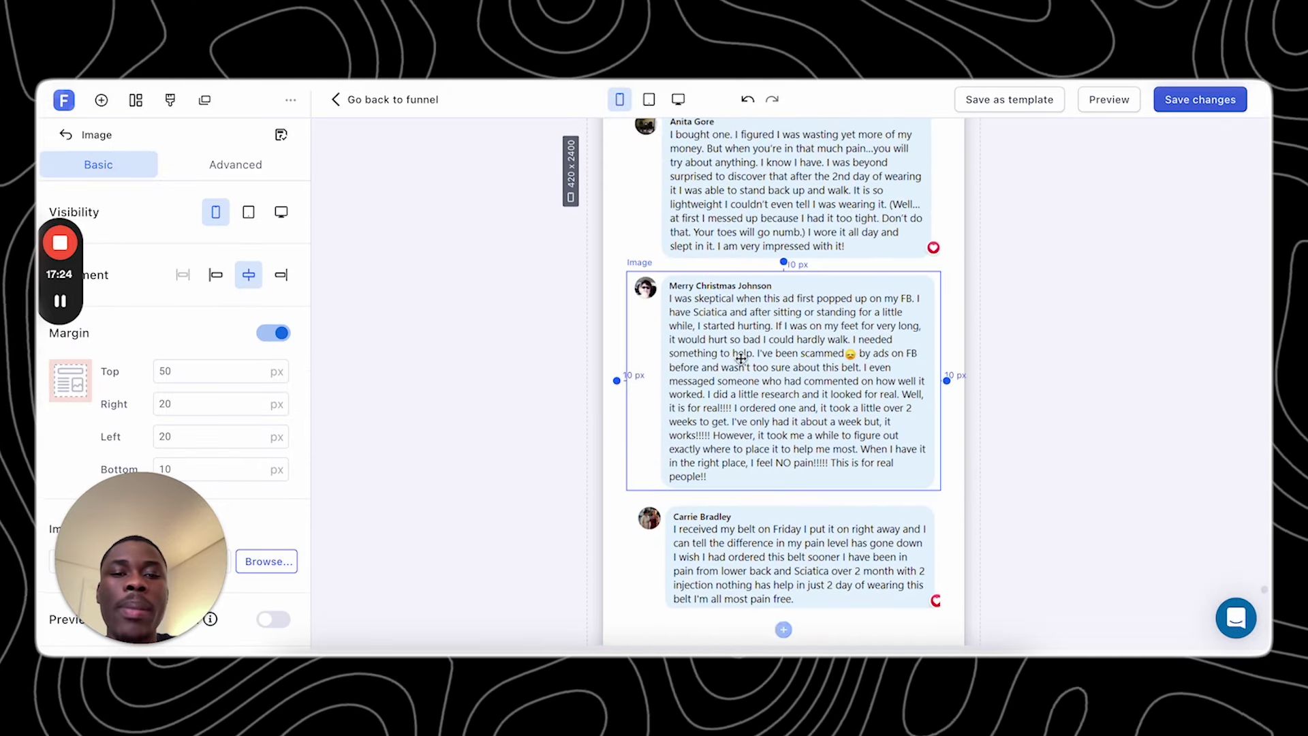
scroll(745, 300, up, 5)
scroll(745, 398, down, 15)
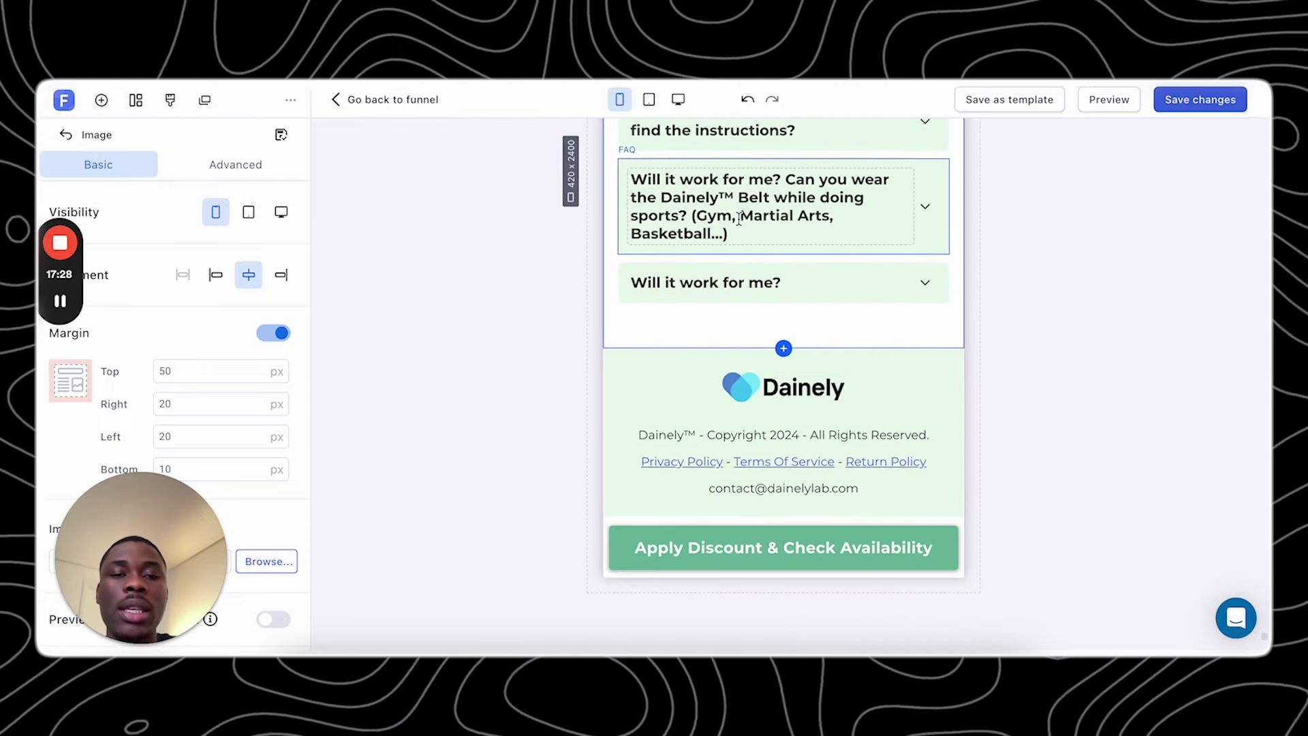
scroll(739, 218, up, 5)
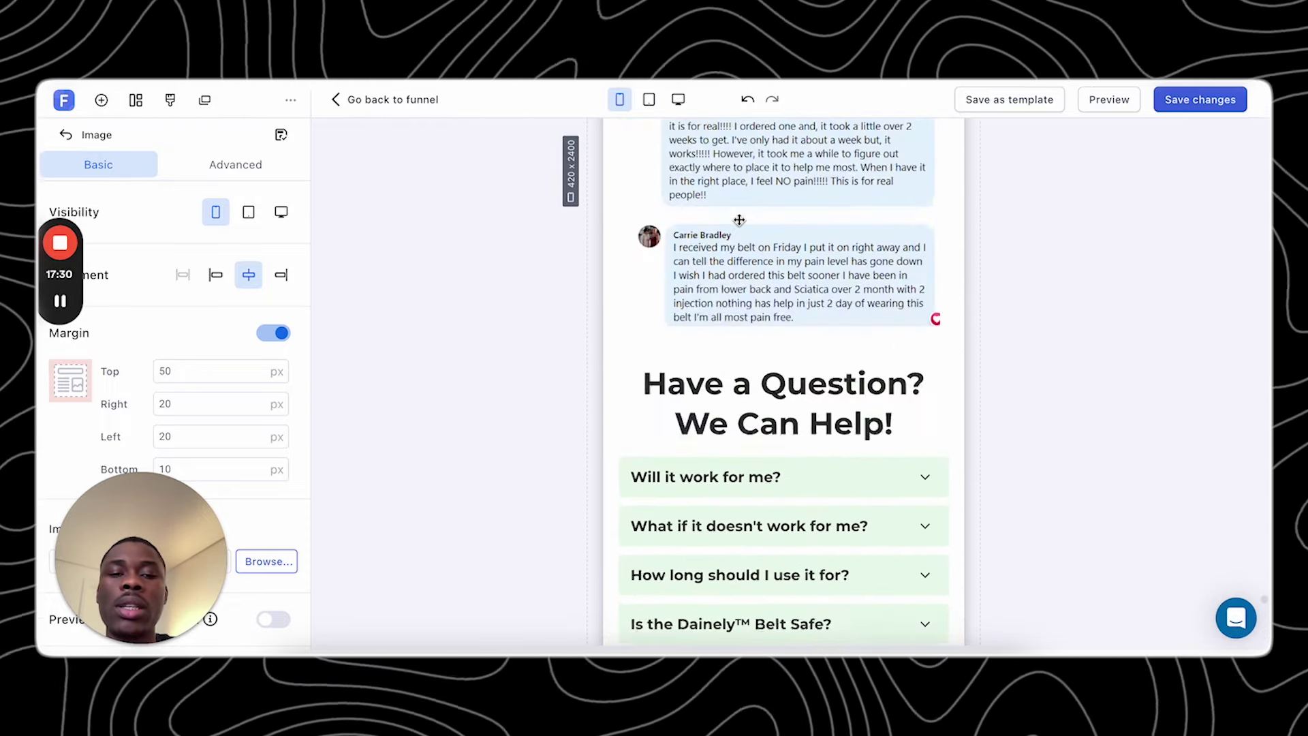
scroll(738, 218, down, 5)
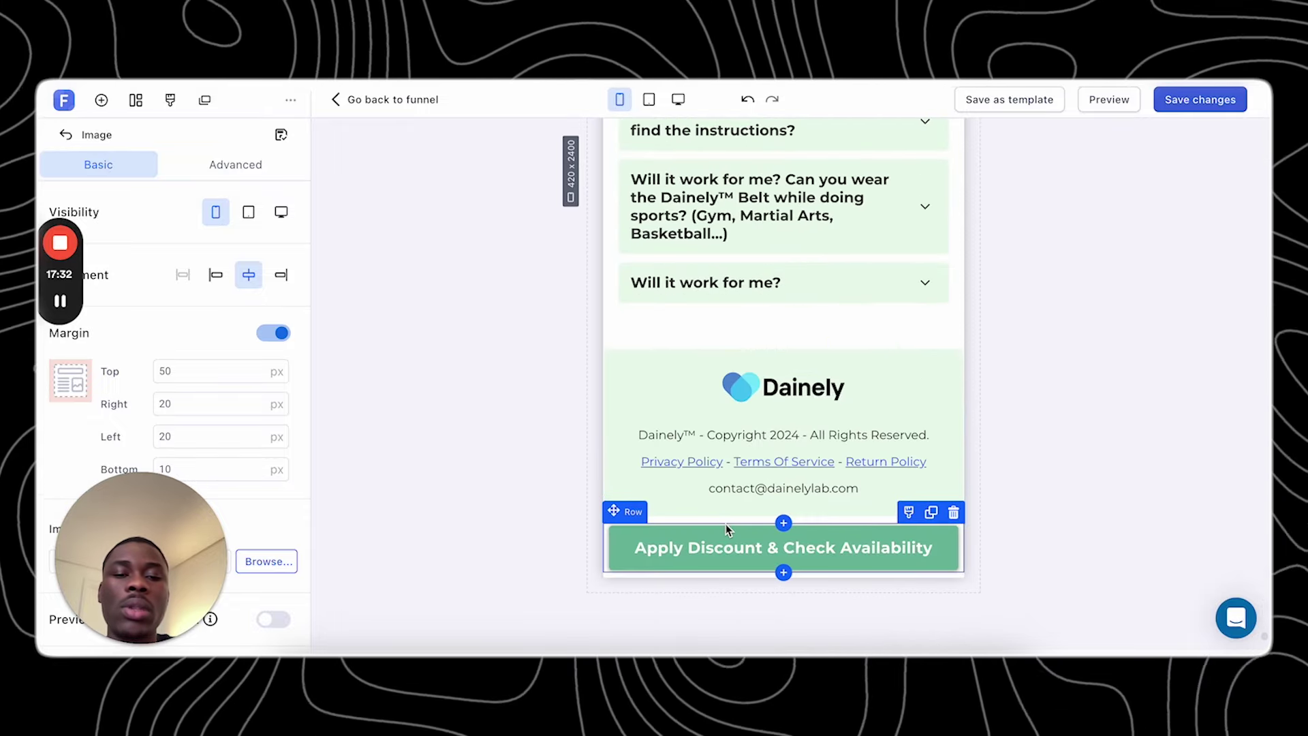
- Select the section holding the Apply Discount & Check Availability button and review its layout, background and font settings
click(729, 519)
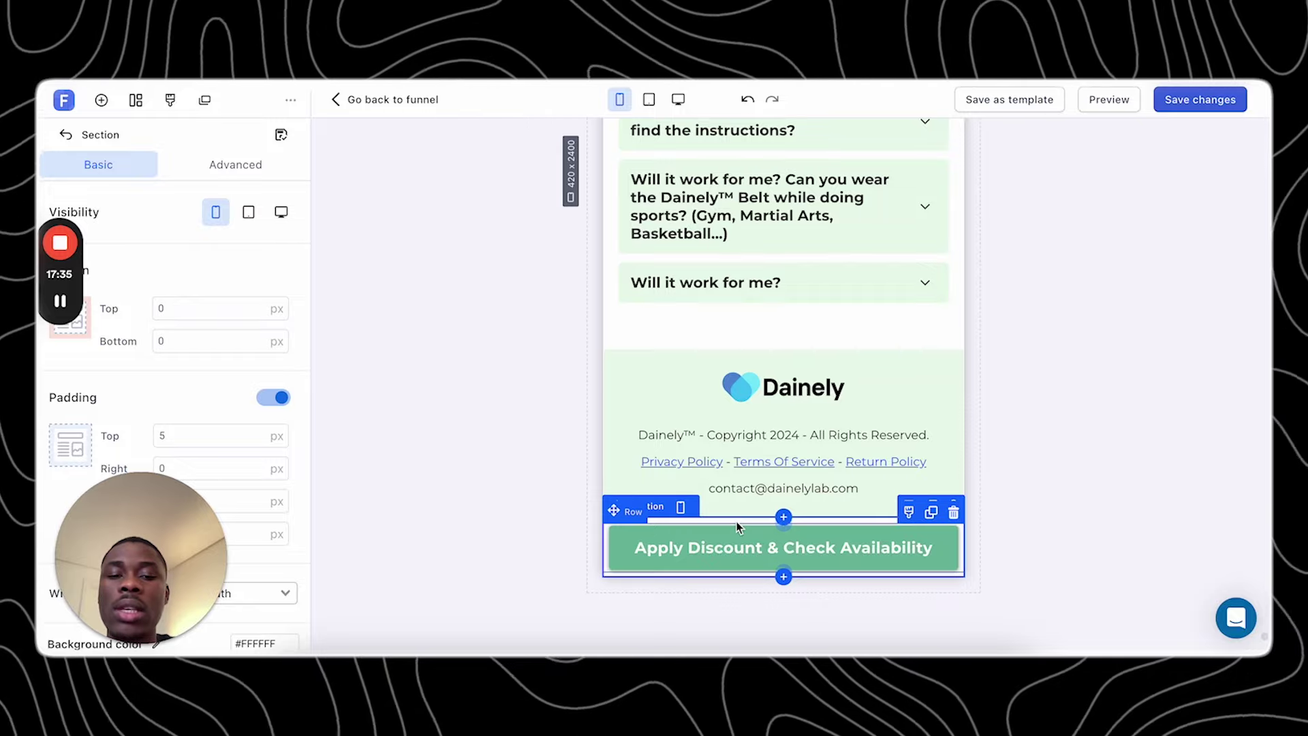
scroll(748, 549, up, 10)
scroll(733, 519, up, 5)
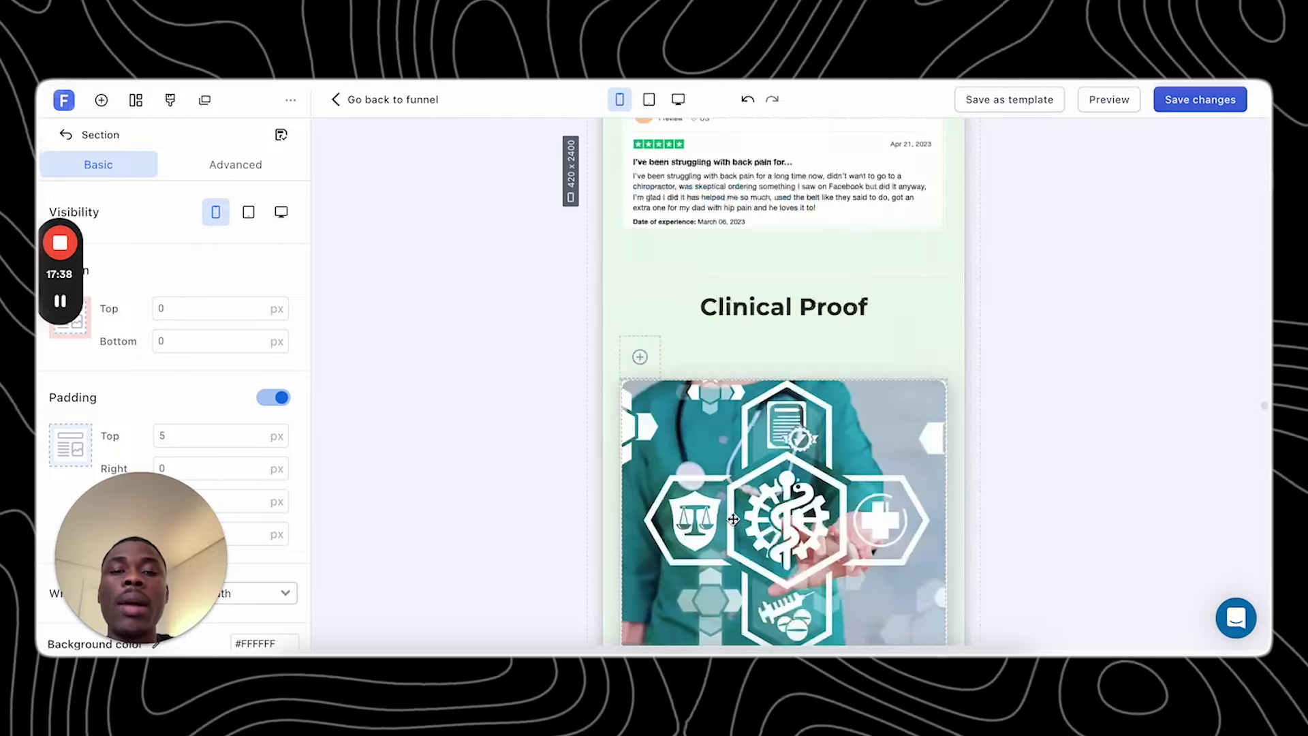
scroll(733, 519, down, 15)
scroll(732, 519, down, 5)
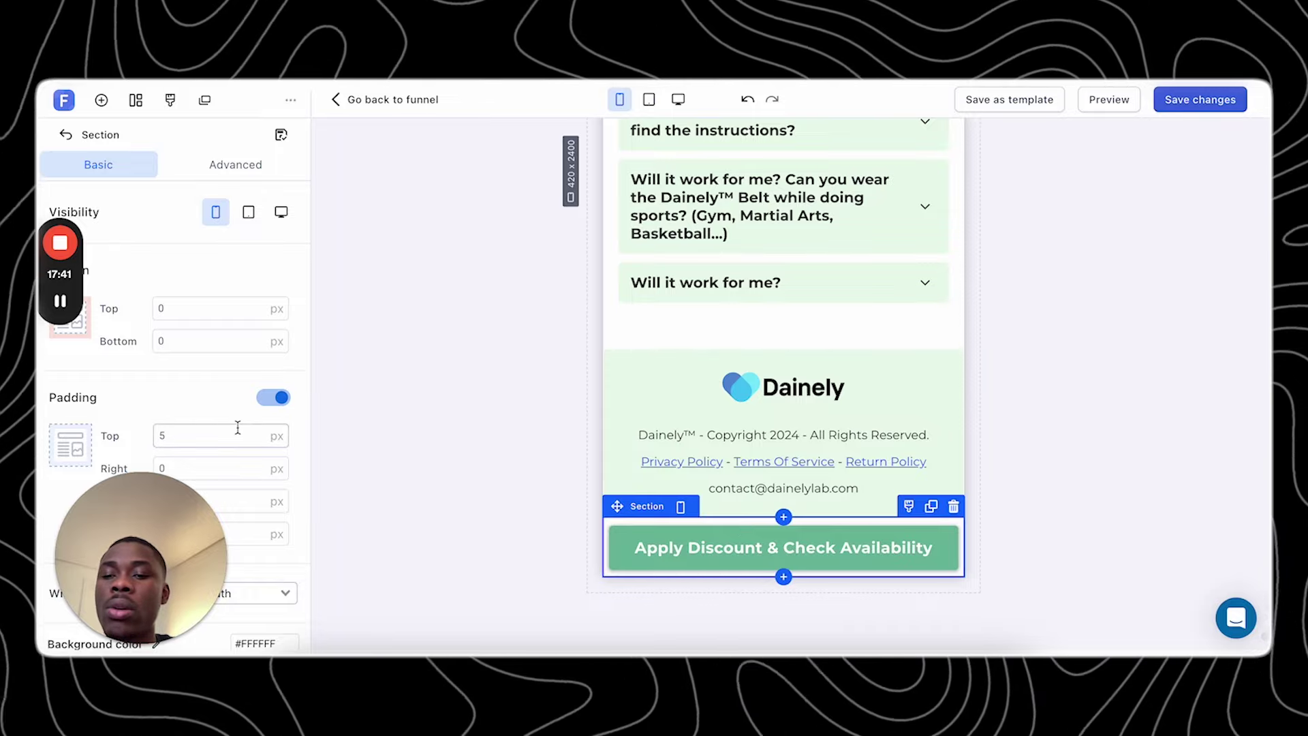
scroll(238, 434, down, 6)
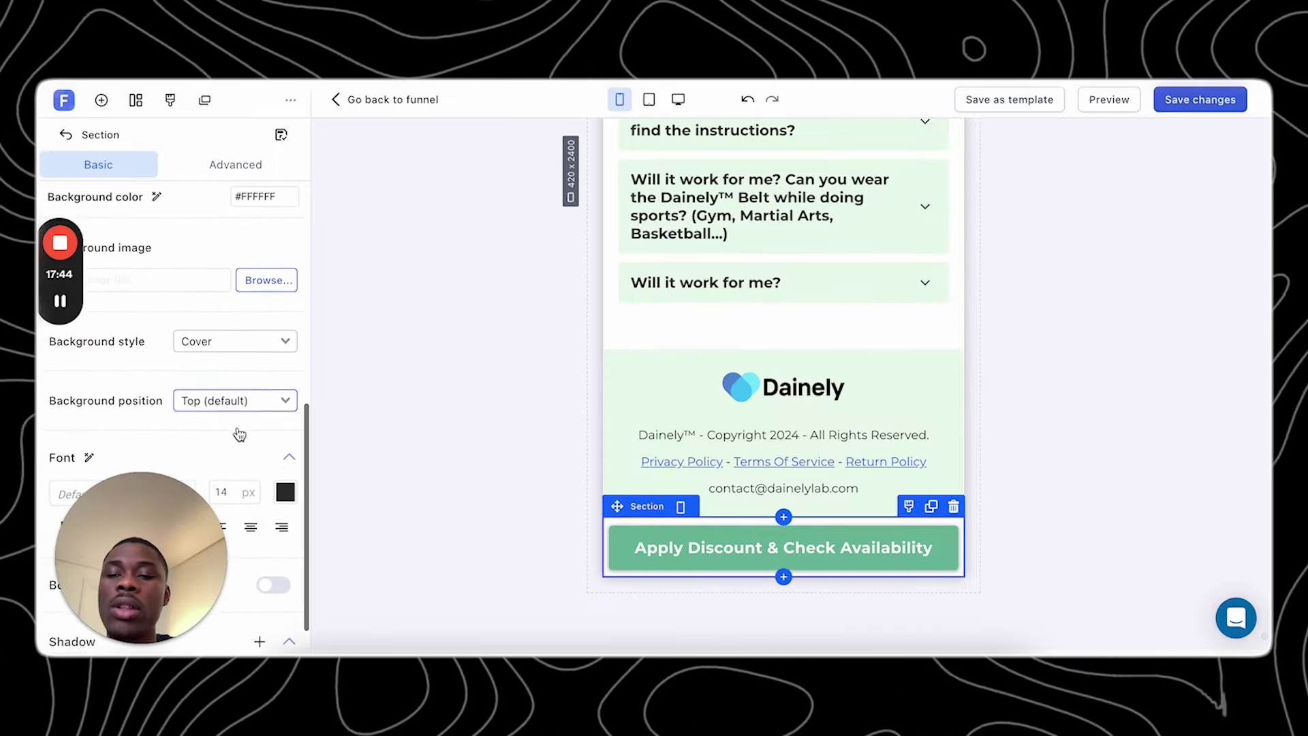
scroll(240, 434, up, 8)
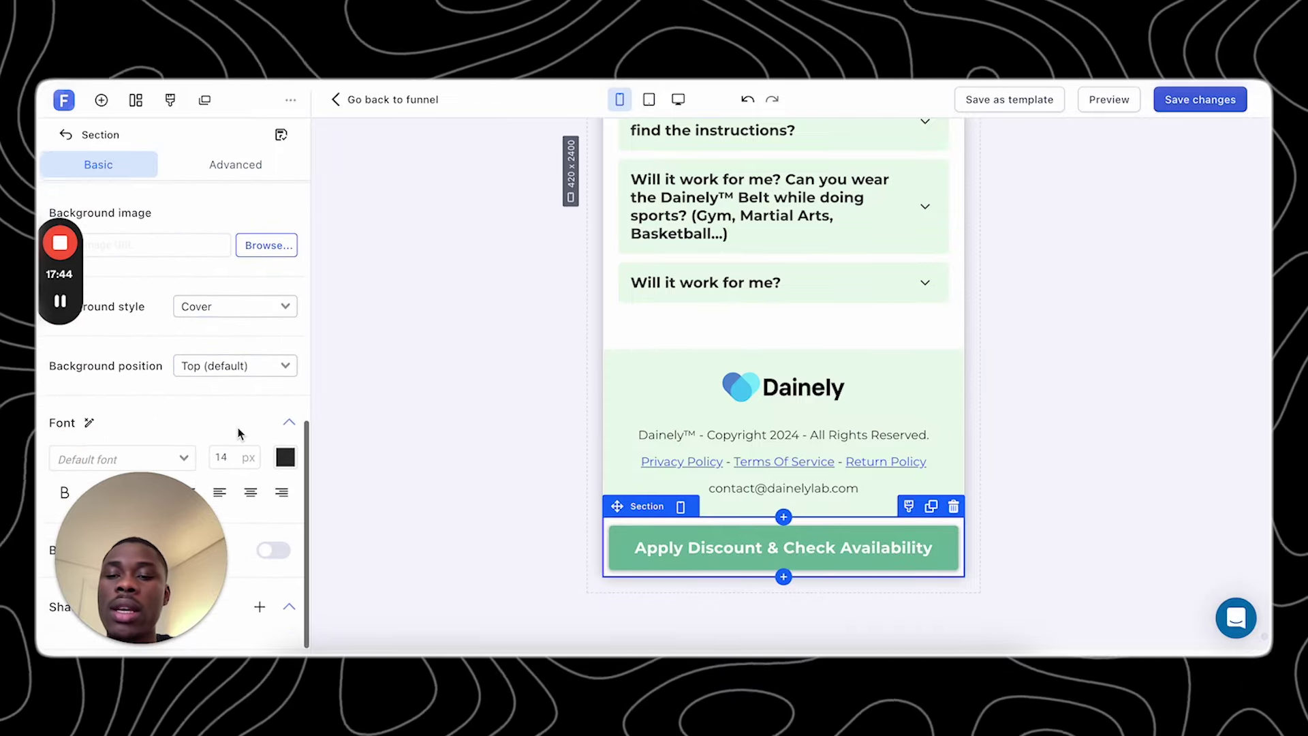
- Check the click action assigned to the Apply Discount & Check Availability button, leaving it without changes
click(707, 544)
scroll(244, 416, down, 3)
scroll(244, 416, down, 3)
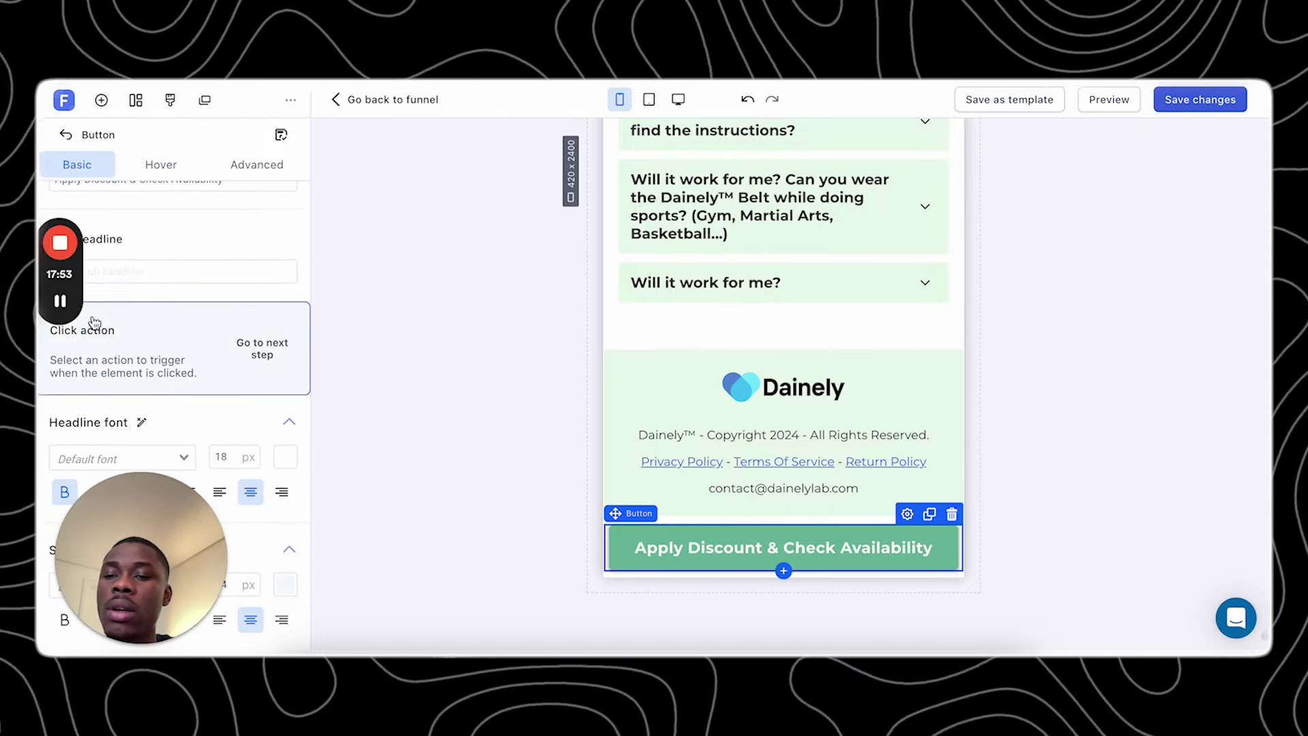
click(228, 358)
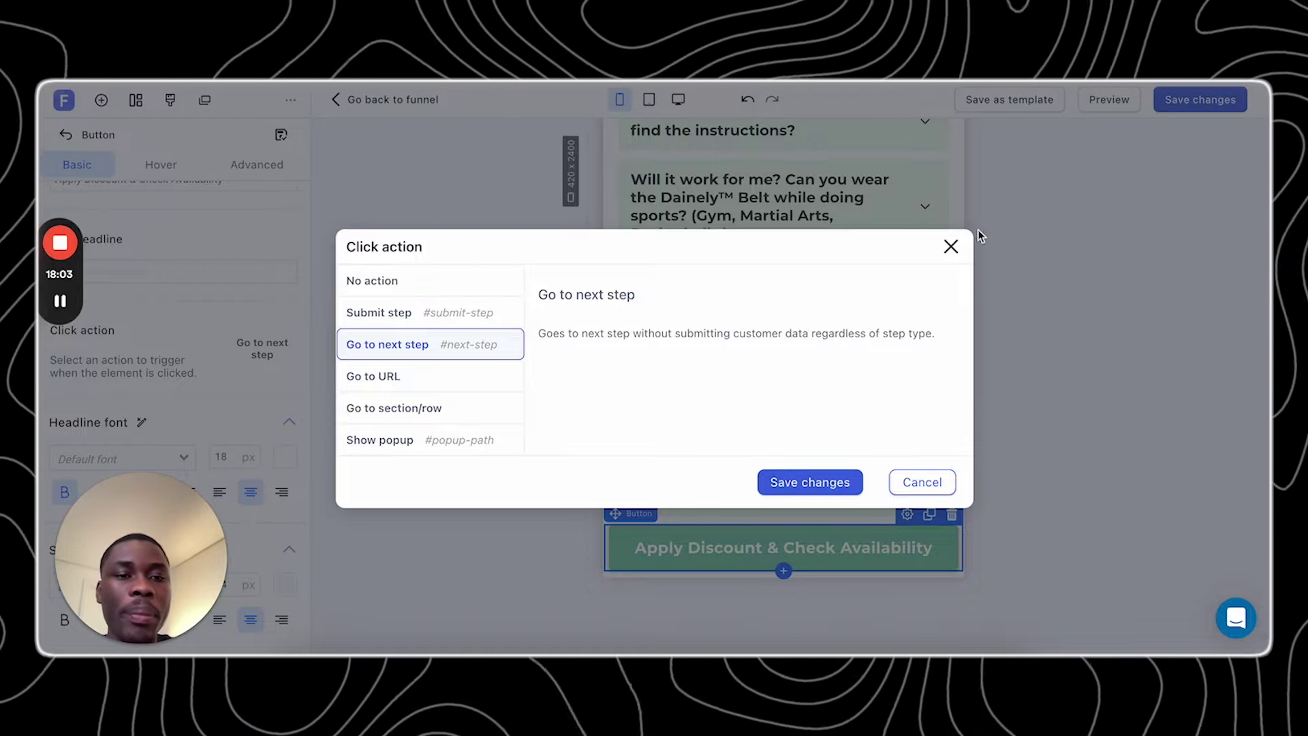
click(953, 256)
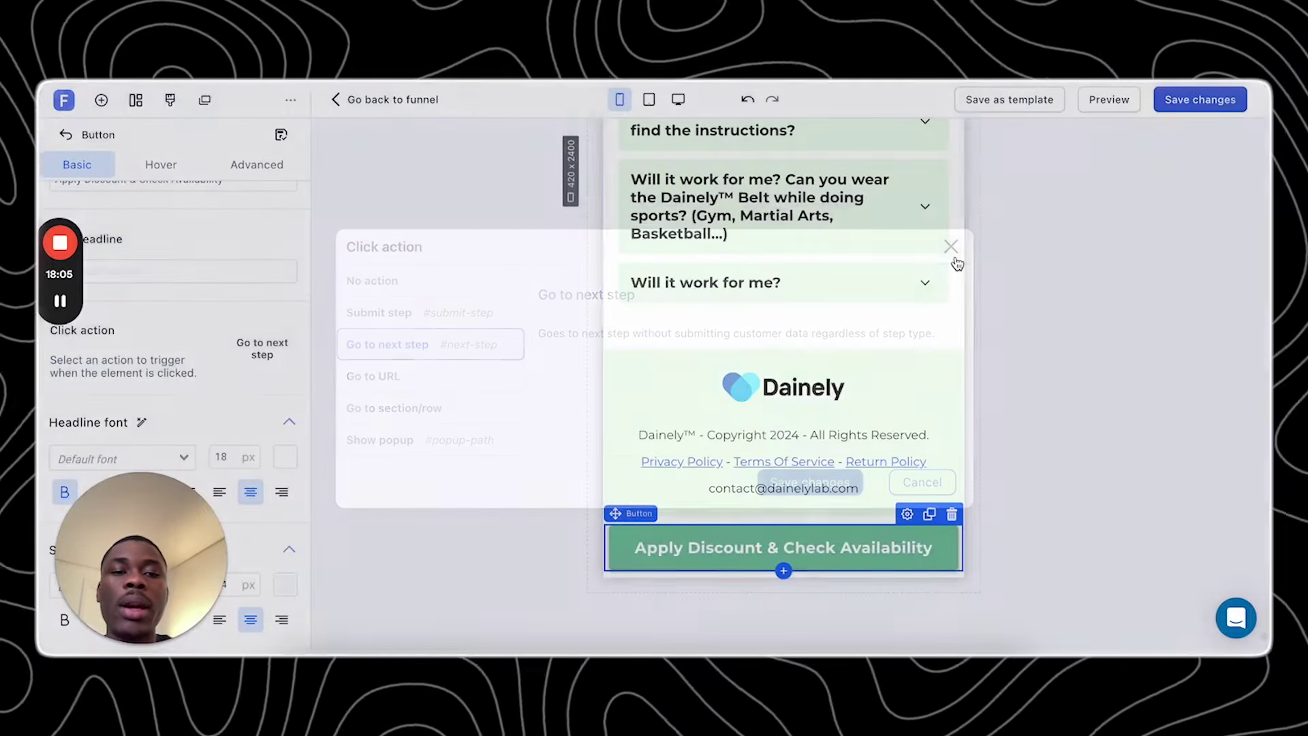
- Return to the funnel overview, saving the landing page changes
scroll(783, 225, up, 15)
scroll(786, 226, up, 20)
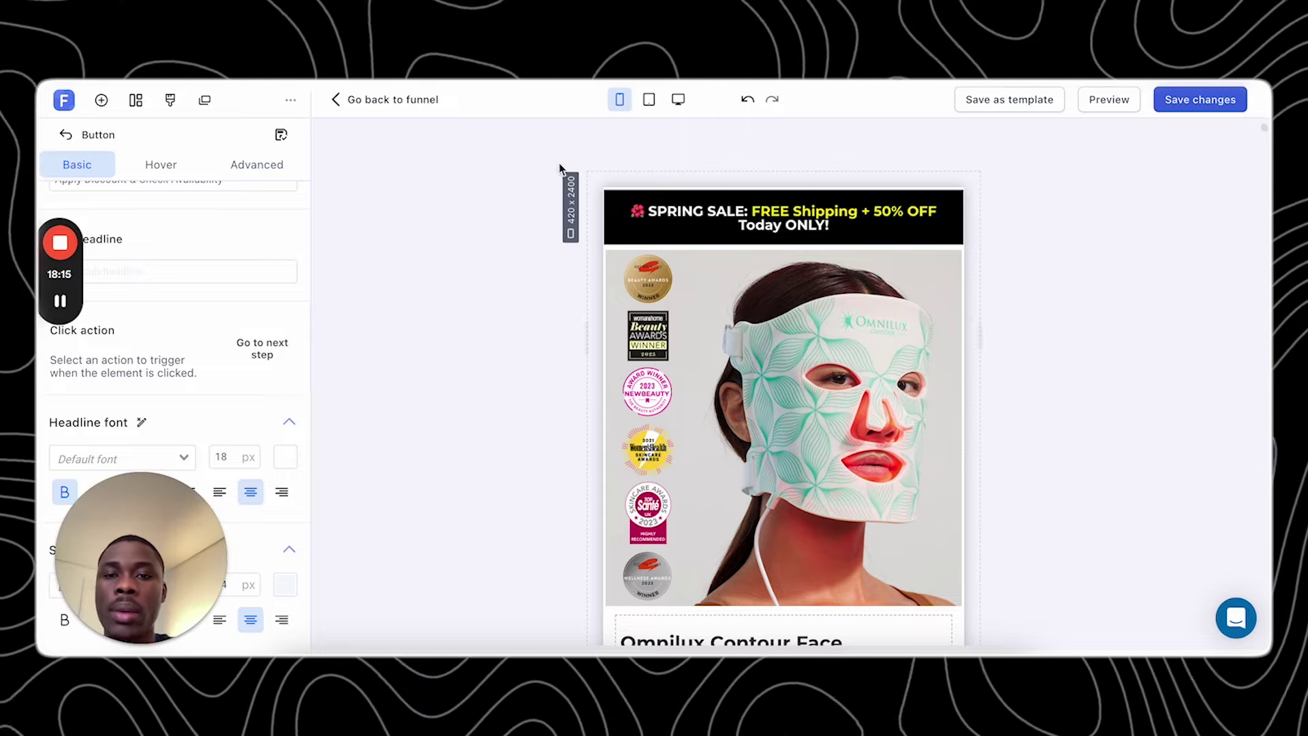
click(421, 98)
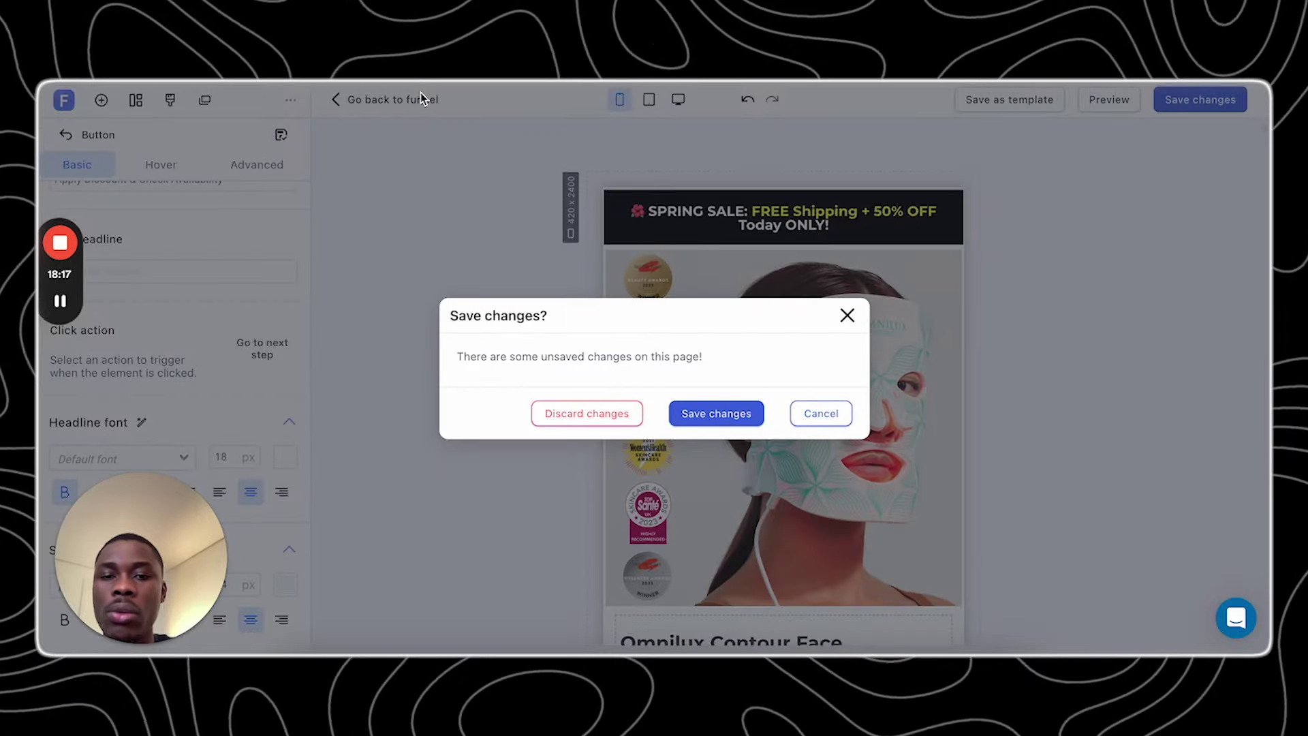
click(696, 414)
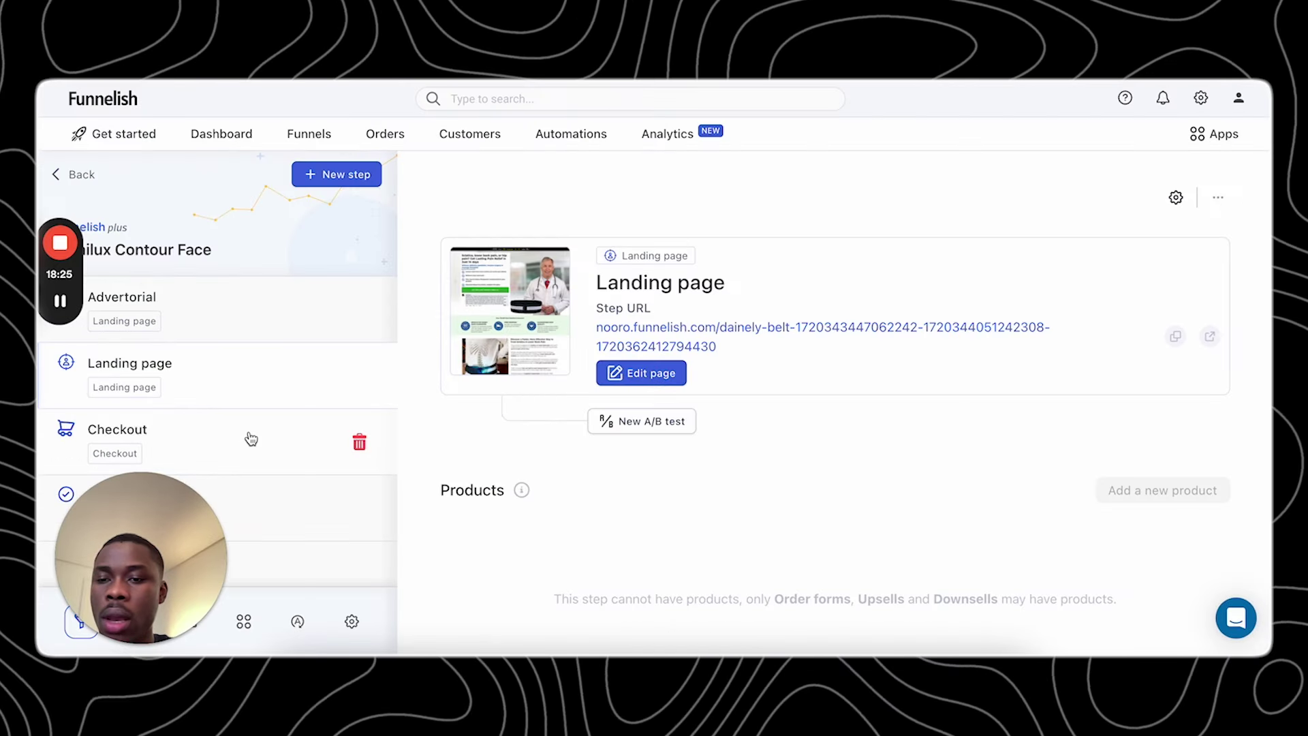
- Open the Checkout step's page for editing and switch it to the mobile view
click(251, 439)
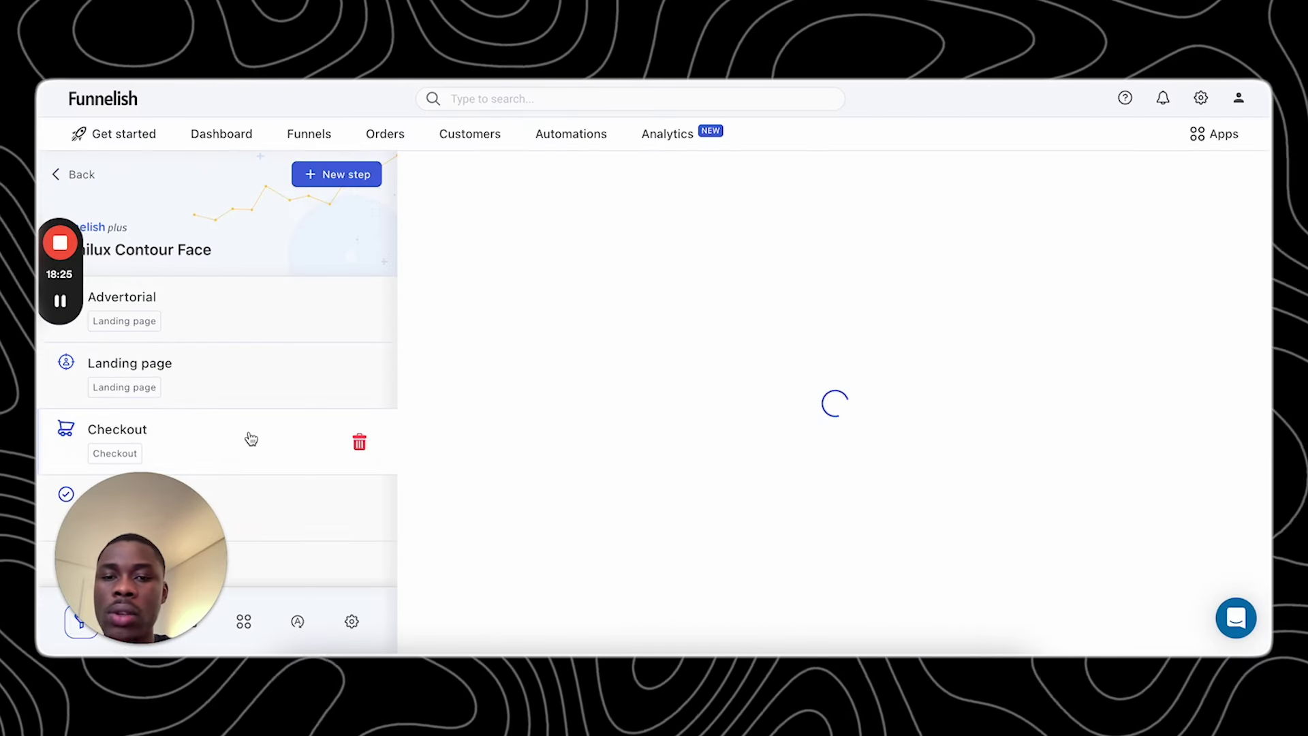
click(629, 375)
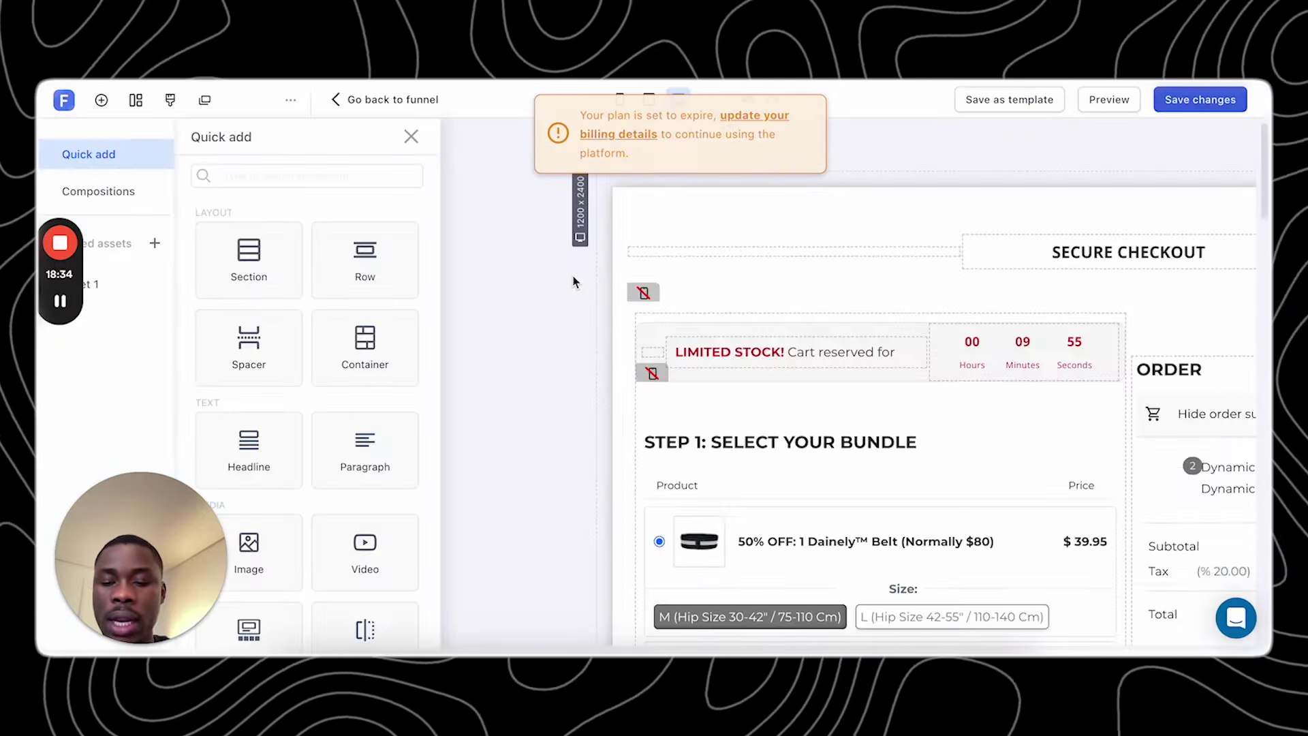
click(630, 101)
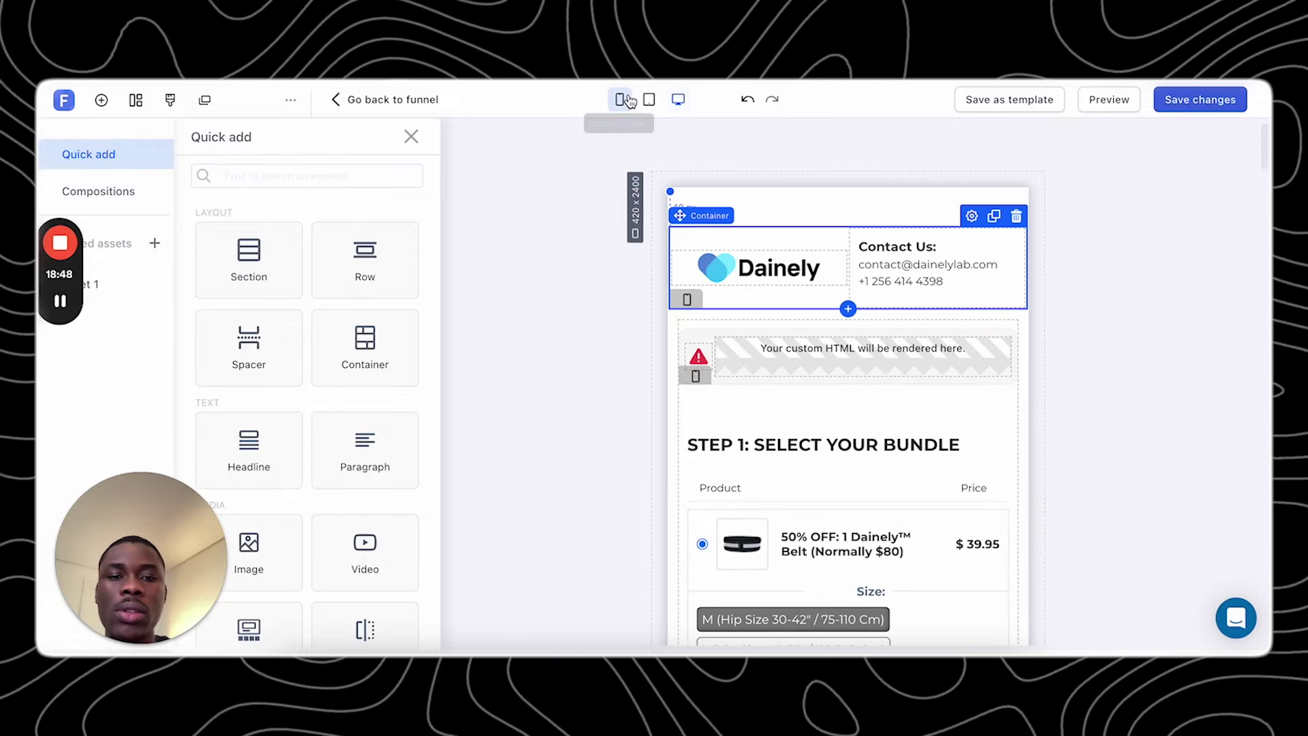
- Examine the checkout page's bundle list and order add-ons, and check the Omnilux product page for comparison
scroll(804, 375, down, 5)
scroll(820, 390, down, 10)
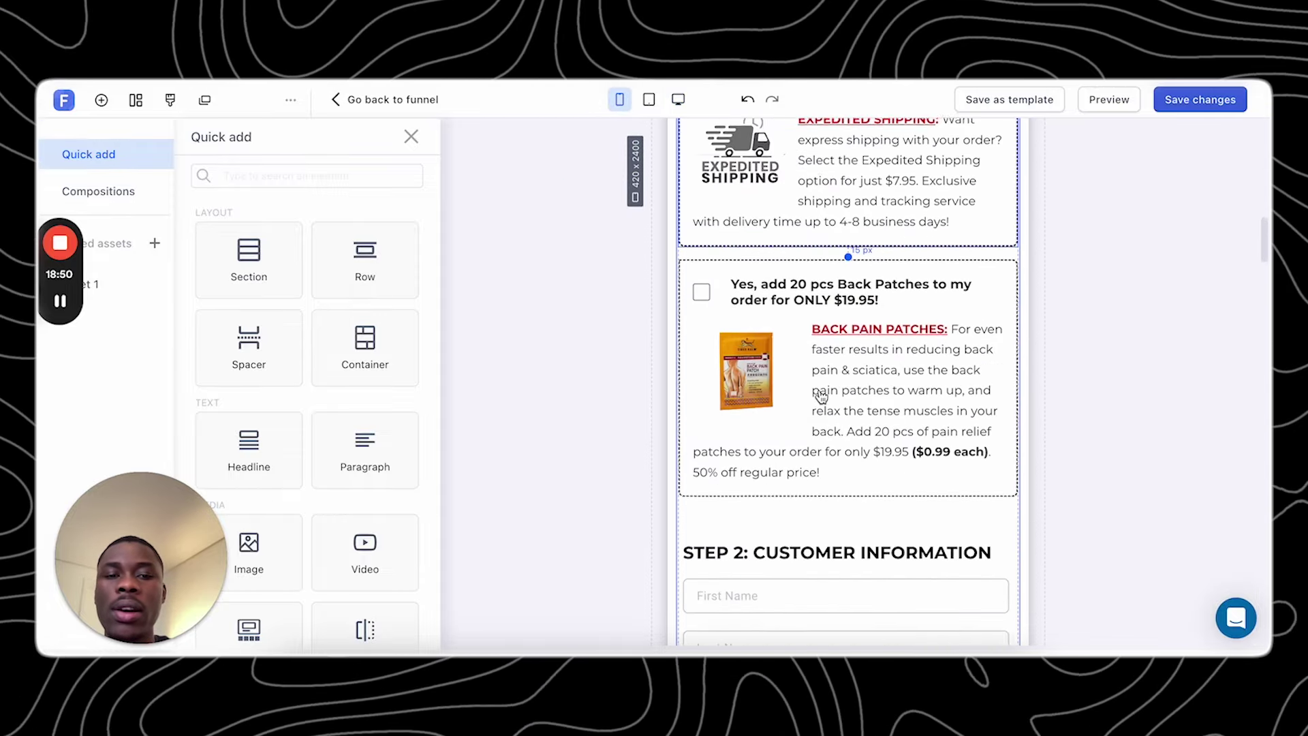
scroll(820, 391, up, 12)
scroll(820, 391, up, 4)
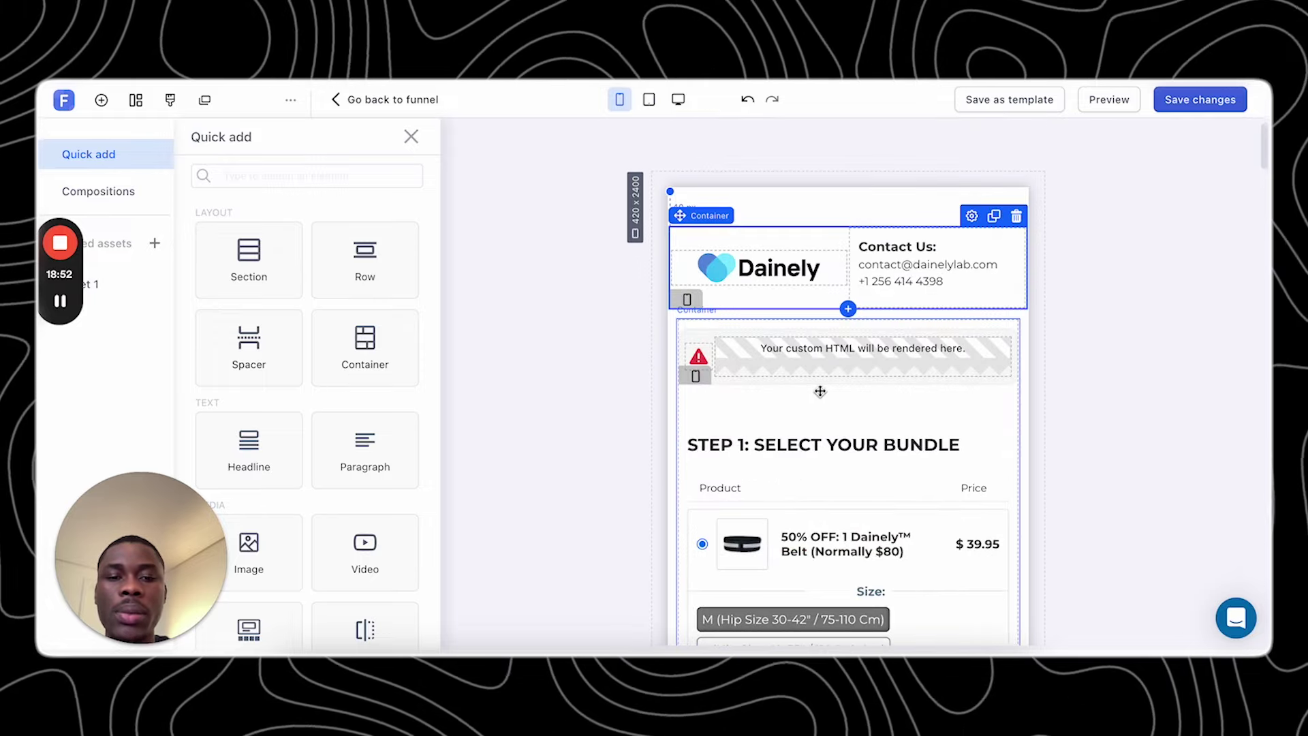
scroll(818, 389, down, 3)
scroll(815, 255, down, 1)
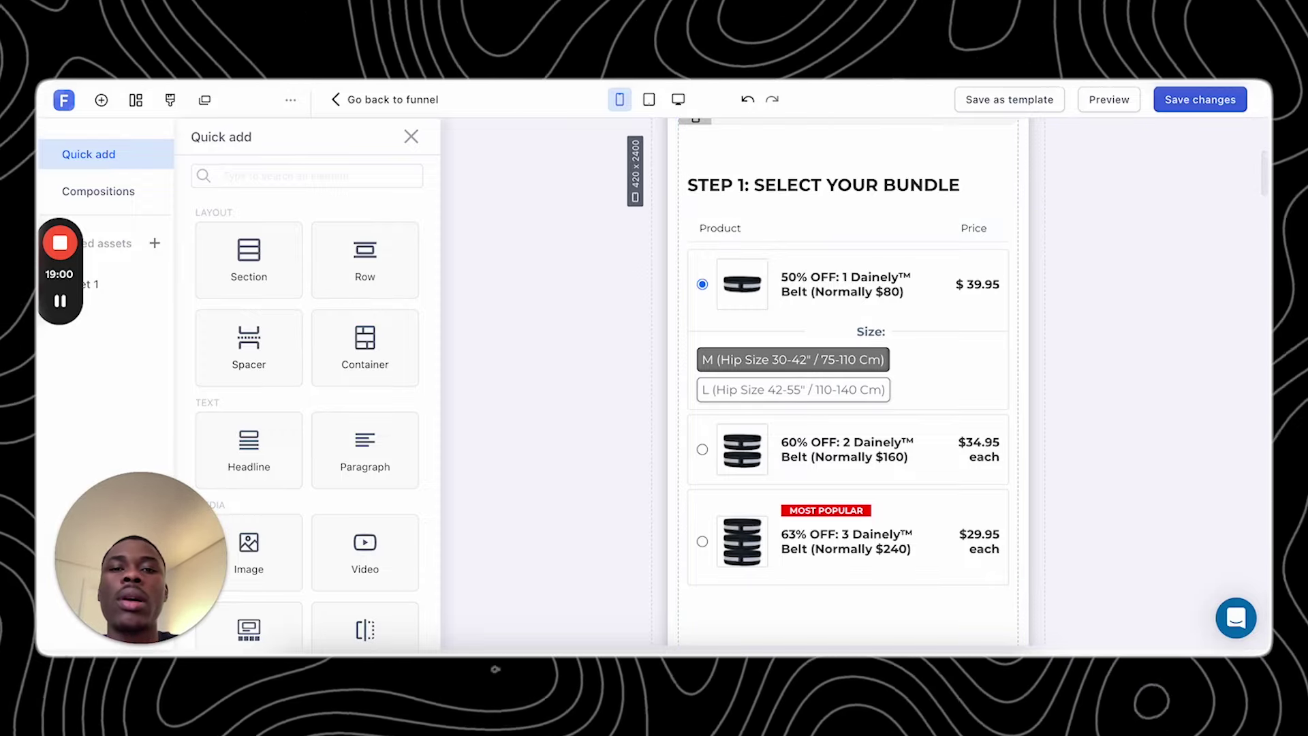
key(ctrl+Tab)
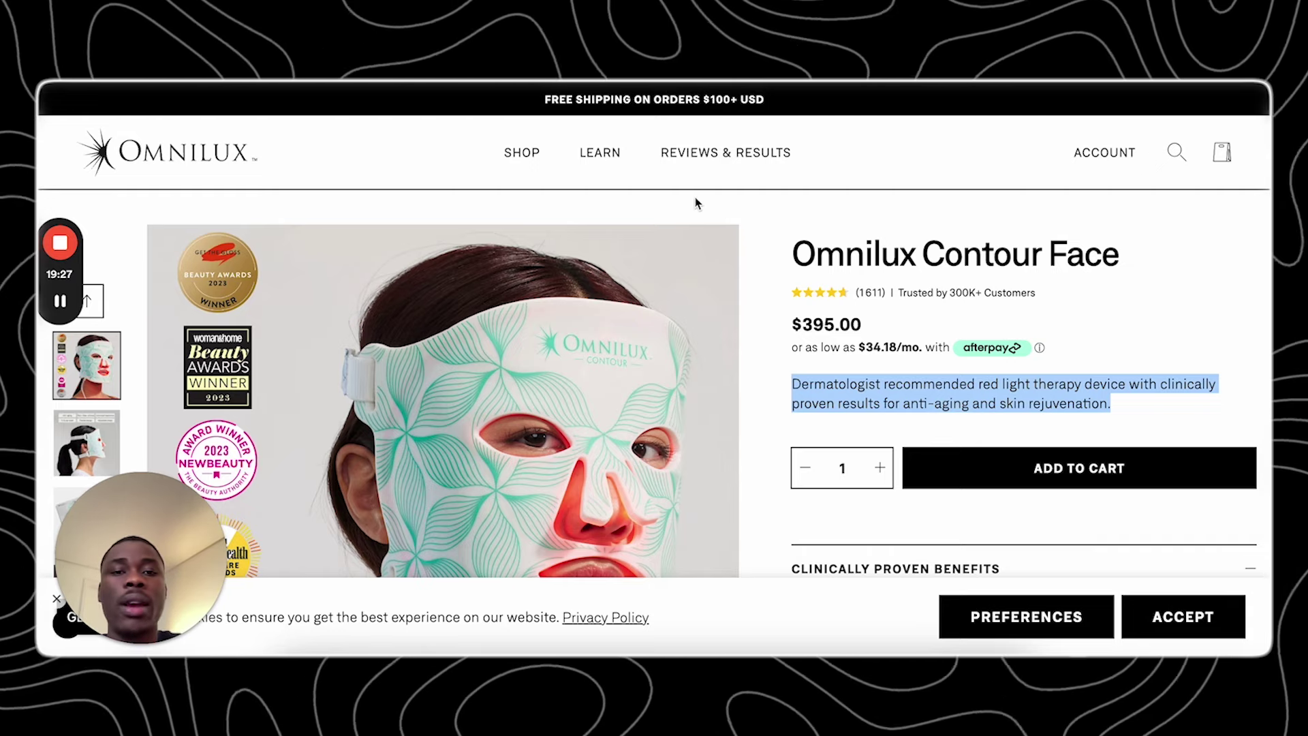
key(ctrl+Tab)
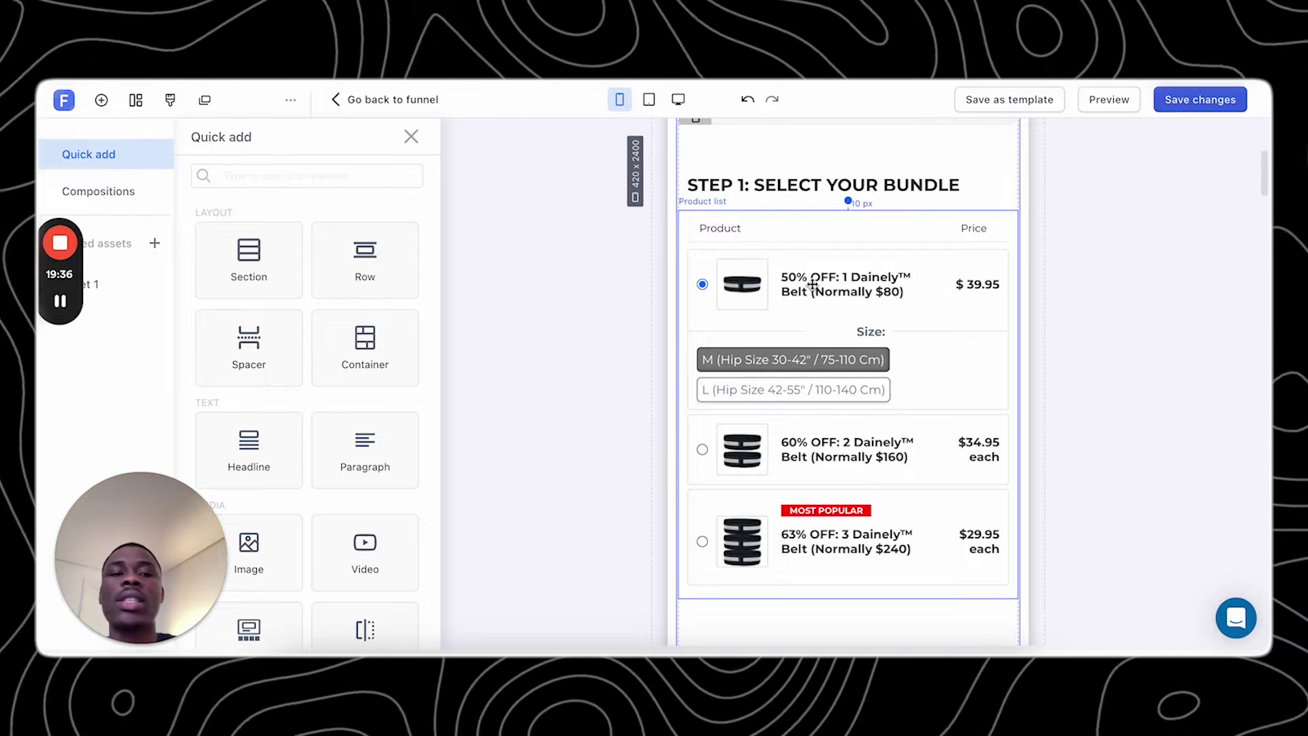
scroll(828, 486, down, 1)
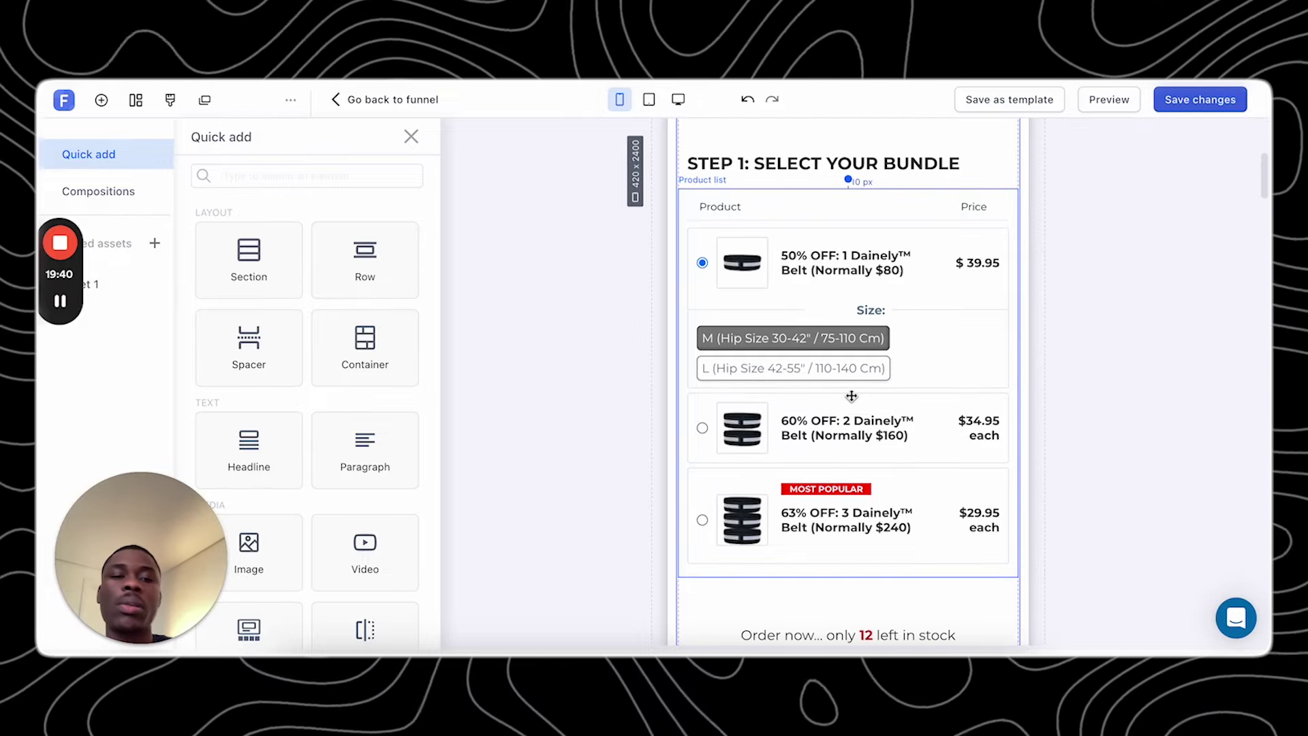
- Examine the checkout page's belt bundles and its Expedited Shipping and Back Patches order bumps
scroll(851, 396, down, 2)
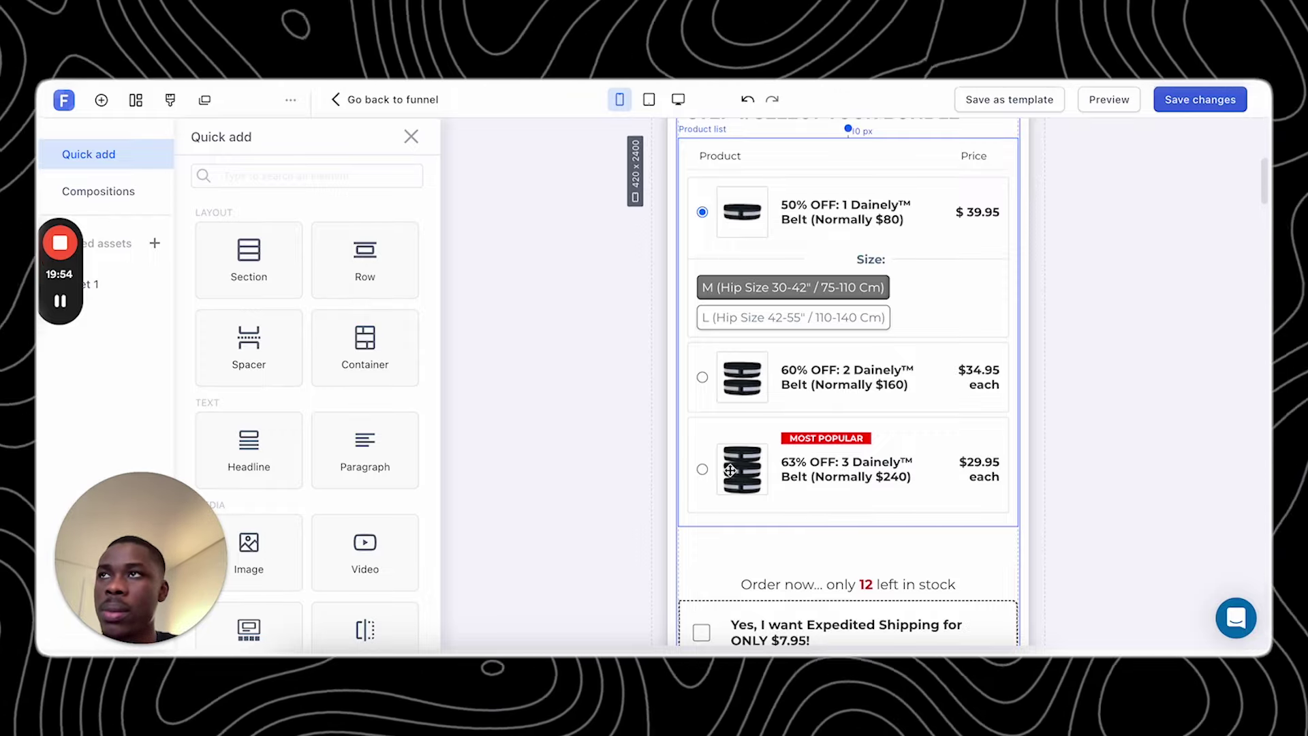
scroll(730, 470, down, 1)
scroll(740, 367, up, 1)
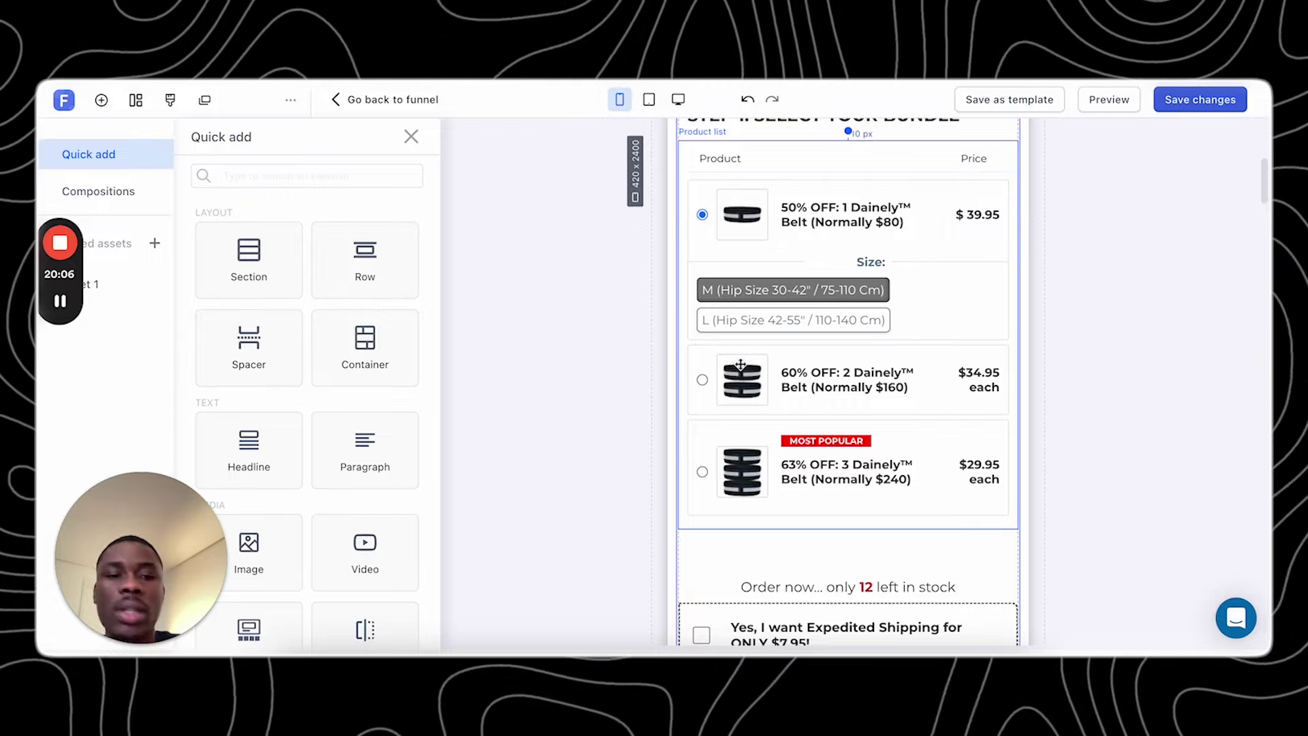
scroll(740, 364, down, 6)
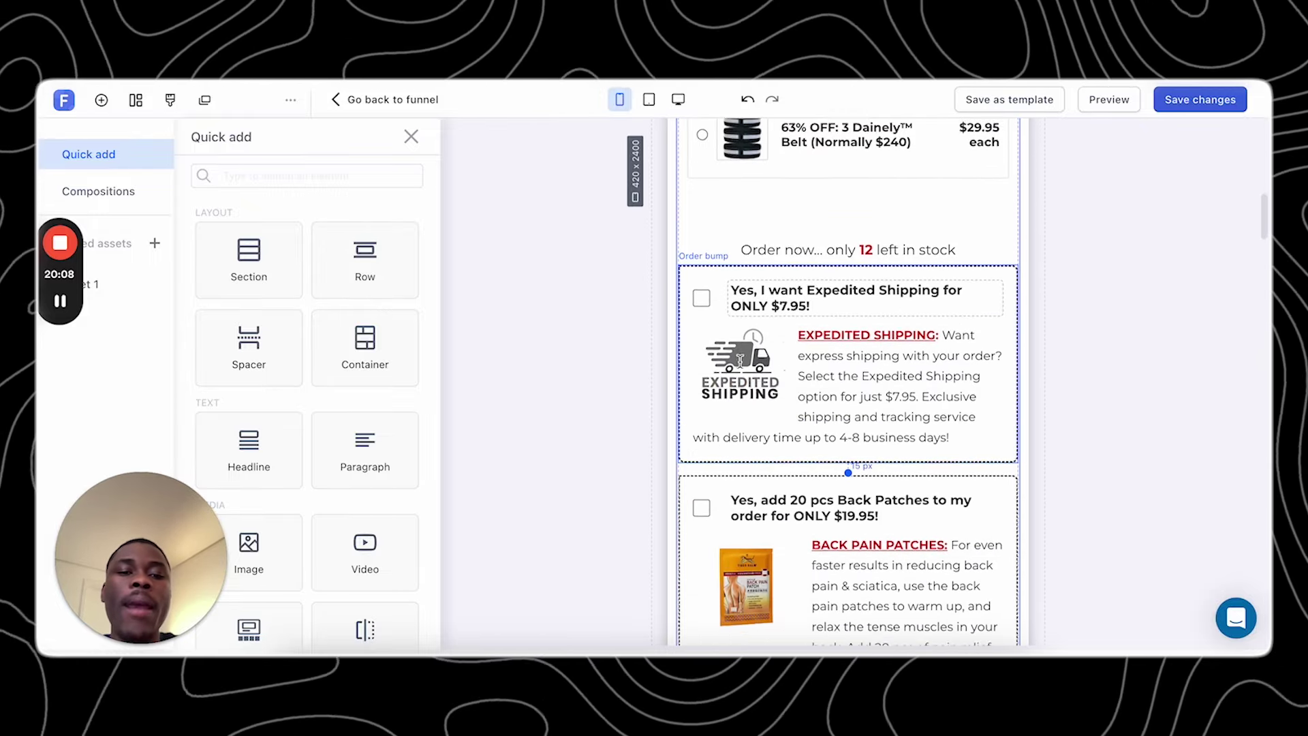
scroll(741, 363, down, 2)
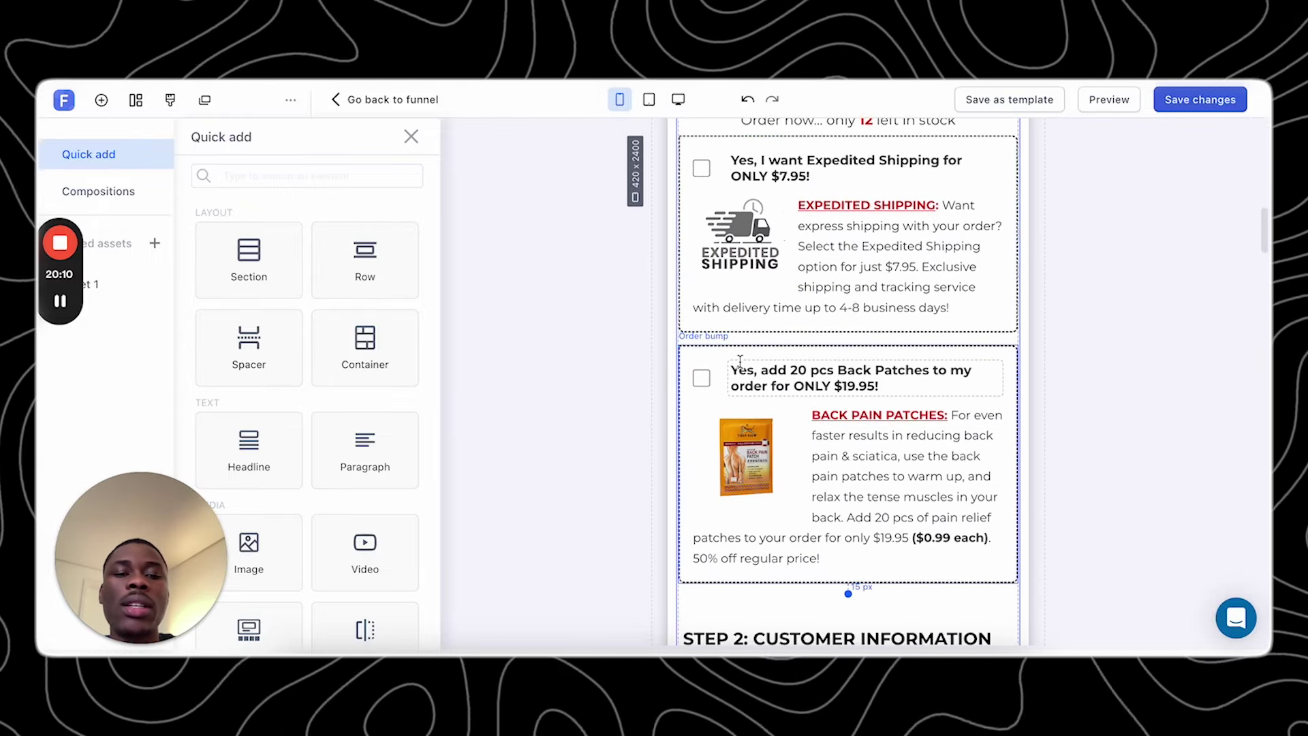
scroll(741, 286, up, 2)
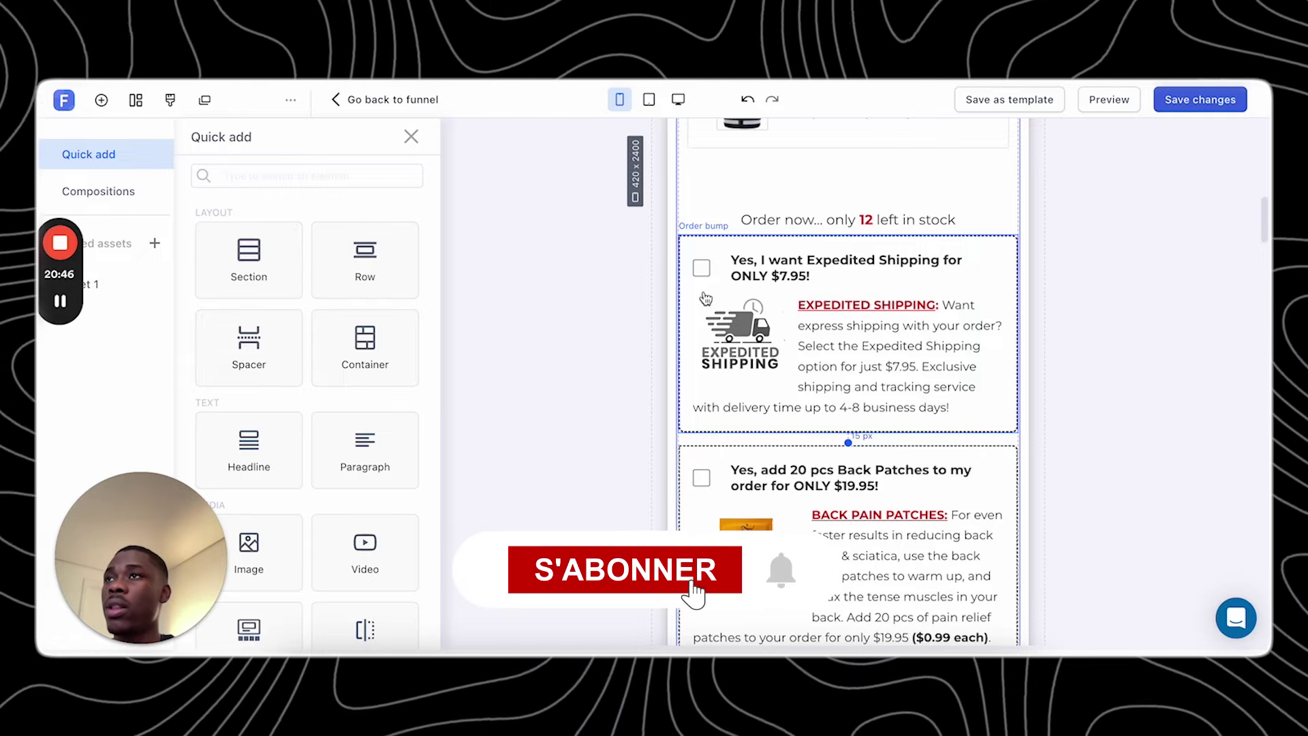
scroll(705, 298, down, 1)
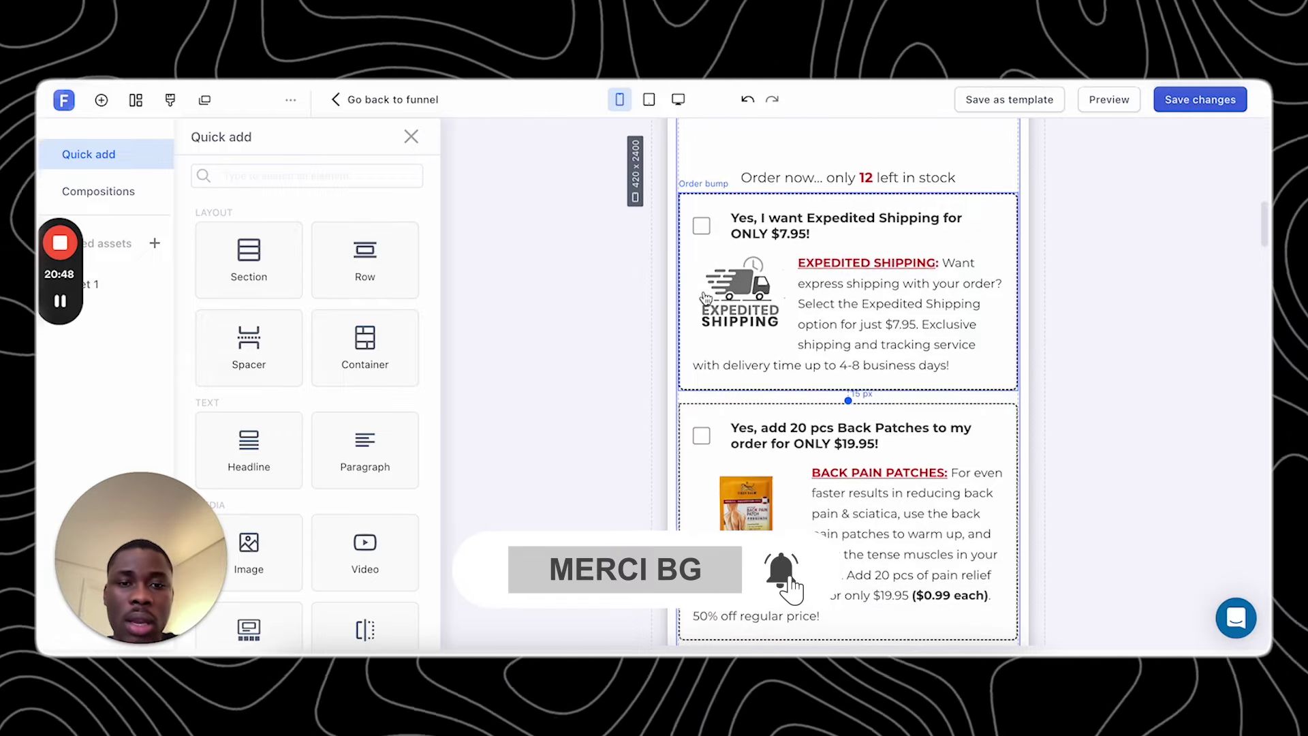
scroll(705, 293, down, 1)
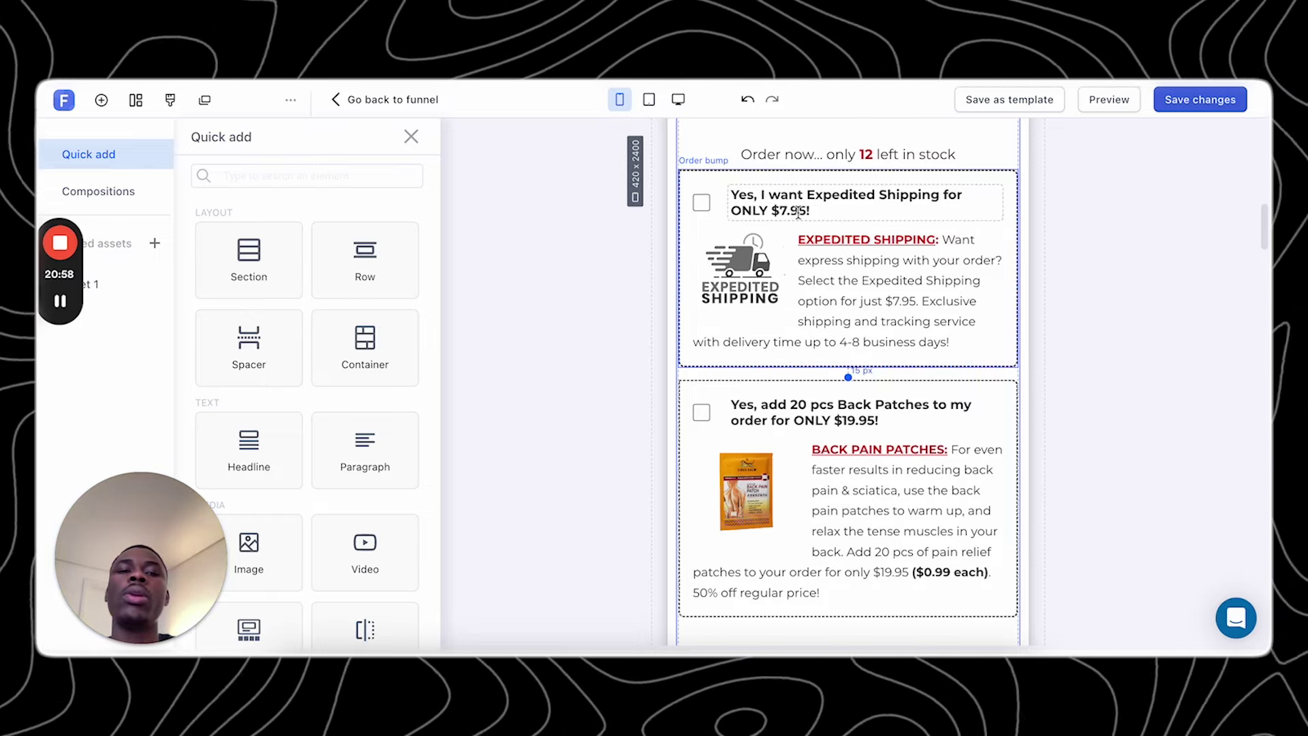
- Open the Expedited Shipping order bump's settings and compare it with the Back Patches order bump
click(711, 207)
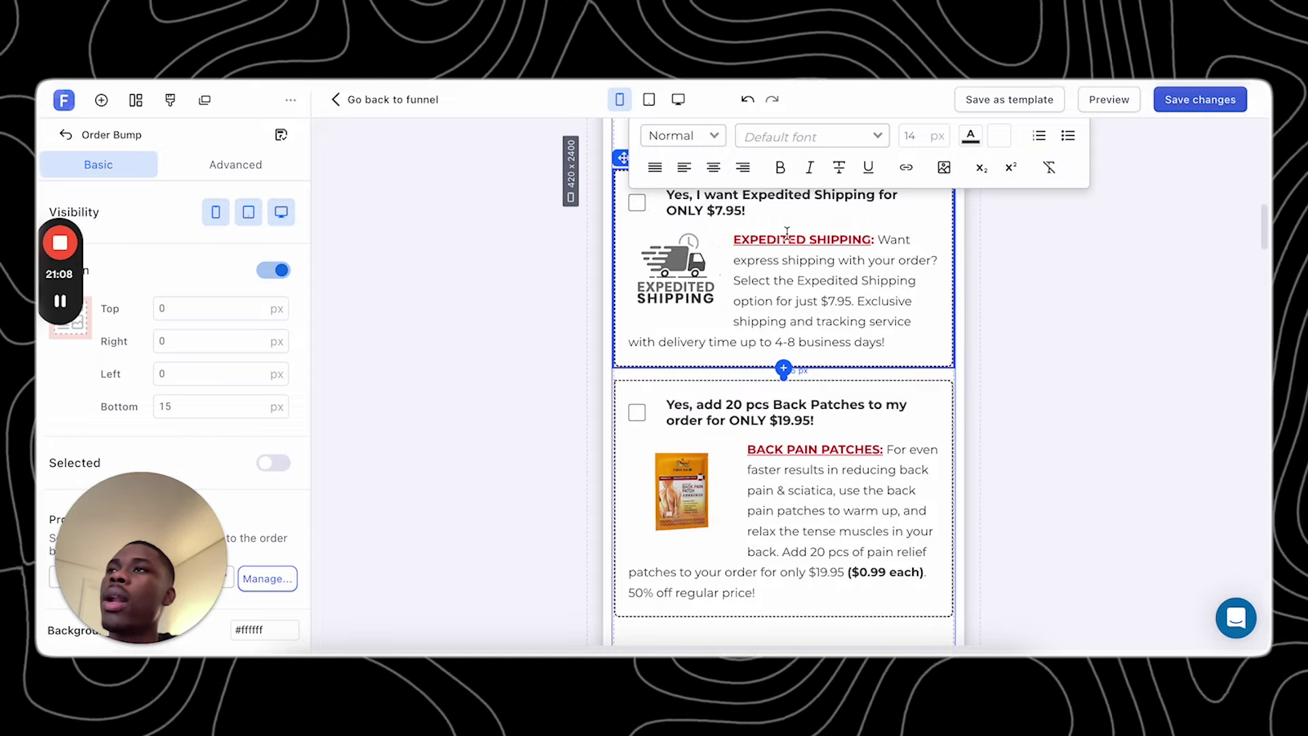
scroll(830, 429, down, 3)
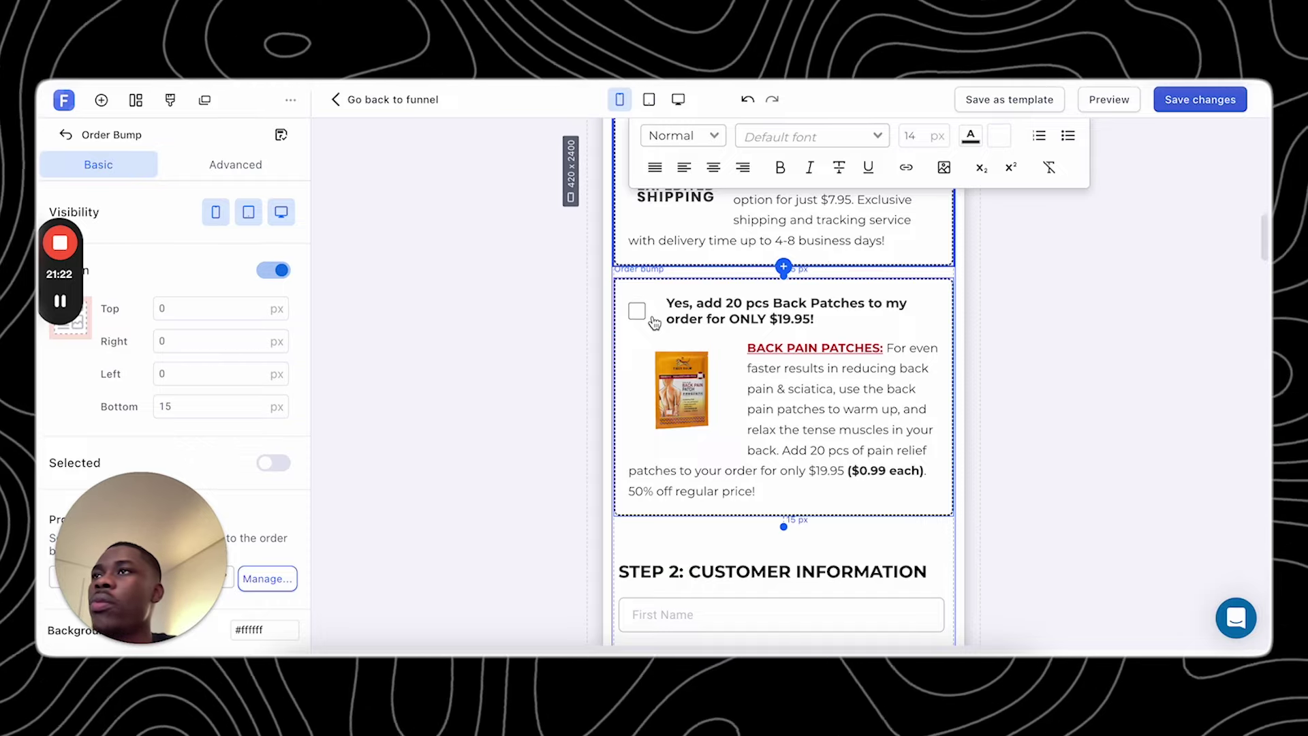
scroll(1065, 128, up, 3)
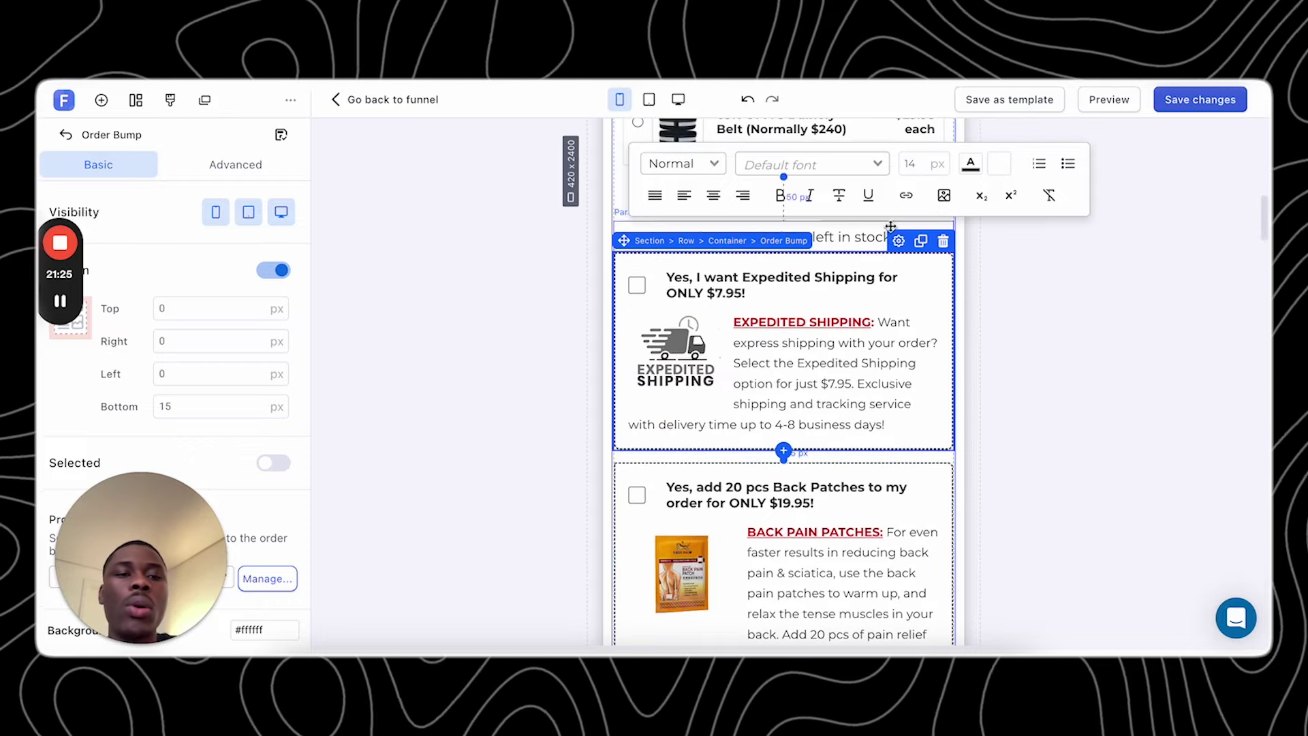
- Preview the checkout page in a responsive mobile layout and tick the 20 pcs Back Patches add-on
click(1106, 100)
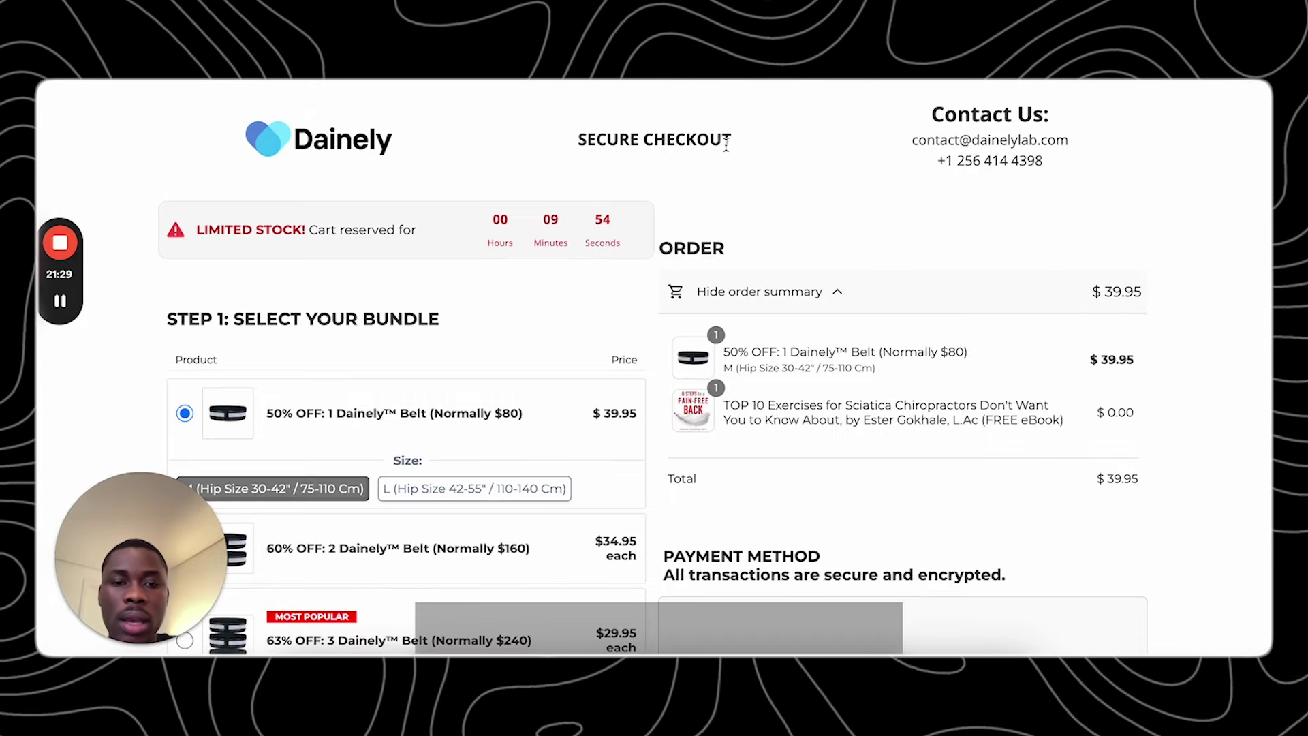
key(ctrl+shift+i)
scroll(490, 371, down, 10)
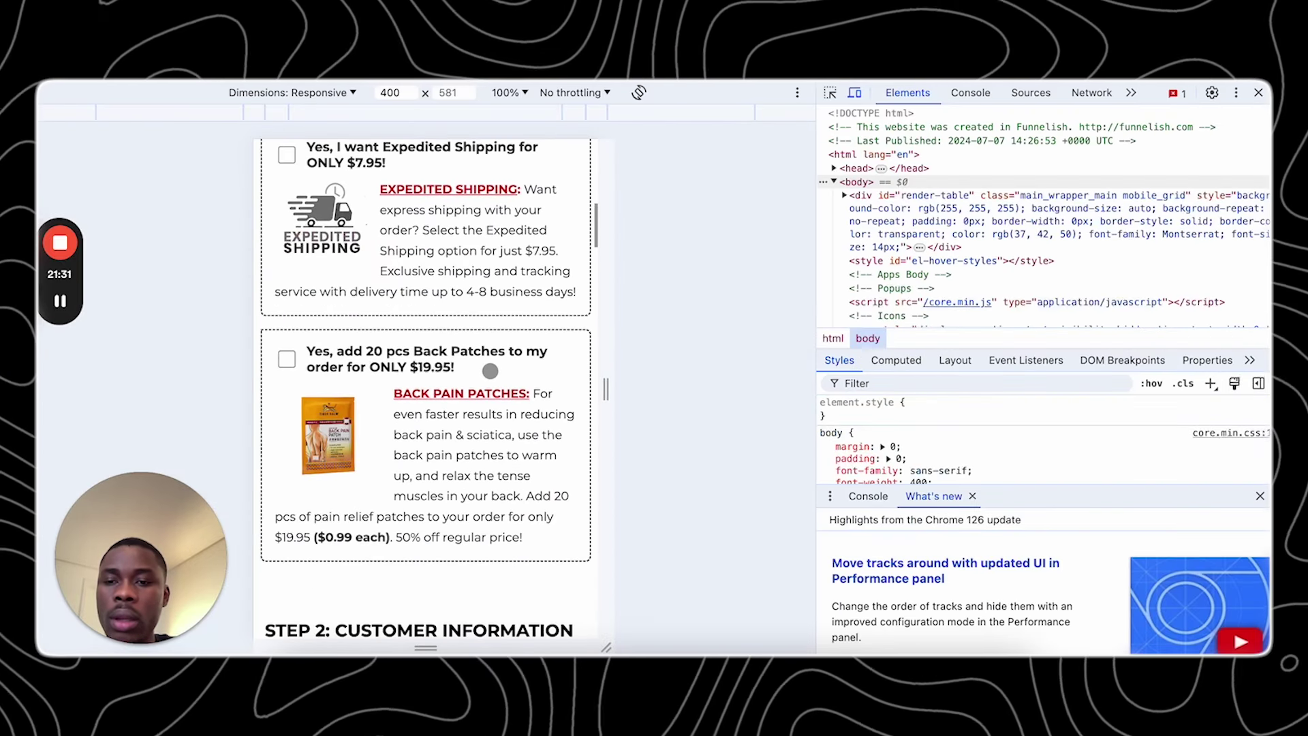
click(287, 359)
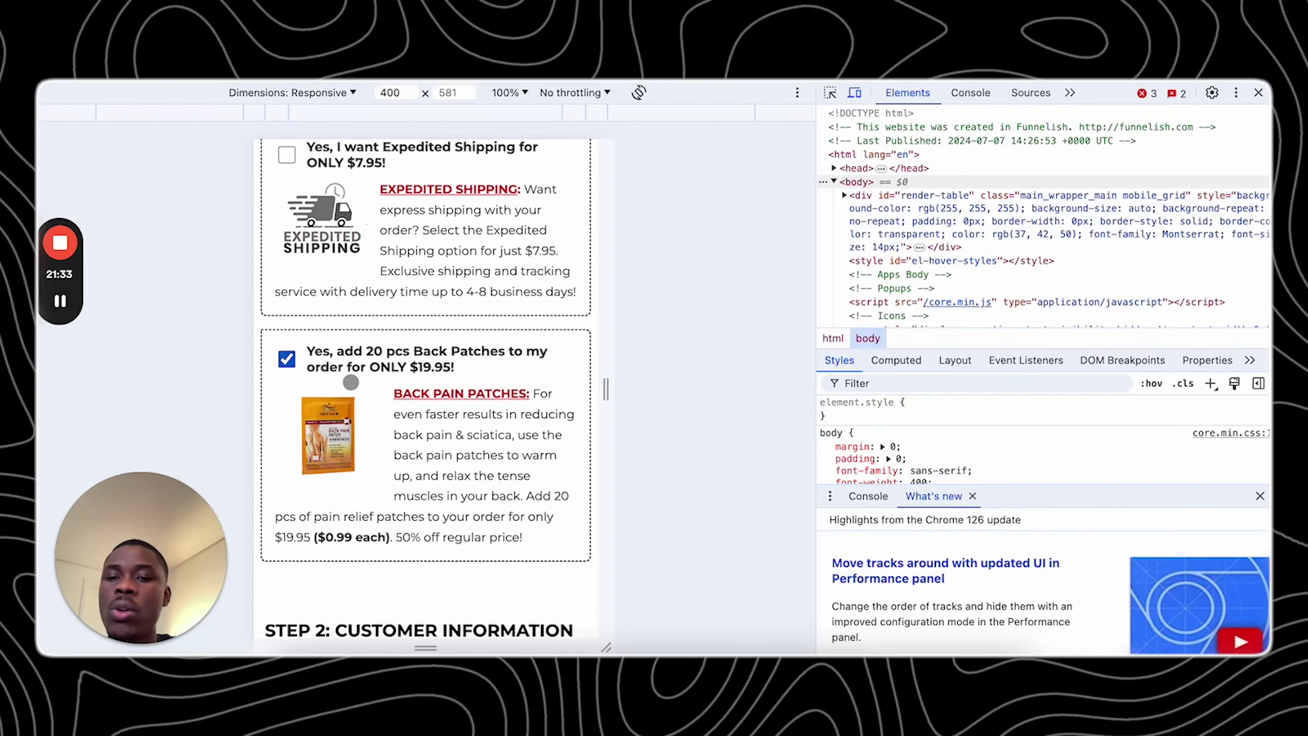
scroll(351, 382, up, 1)
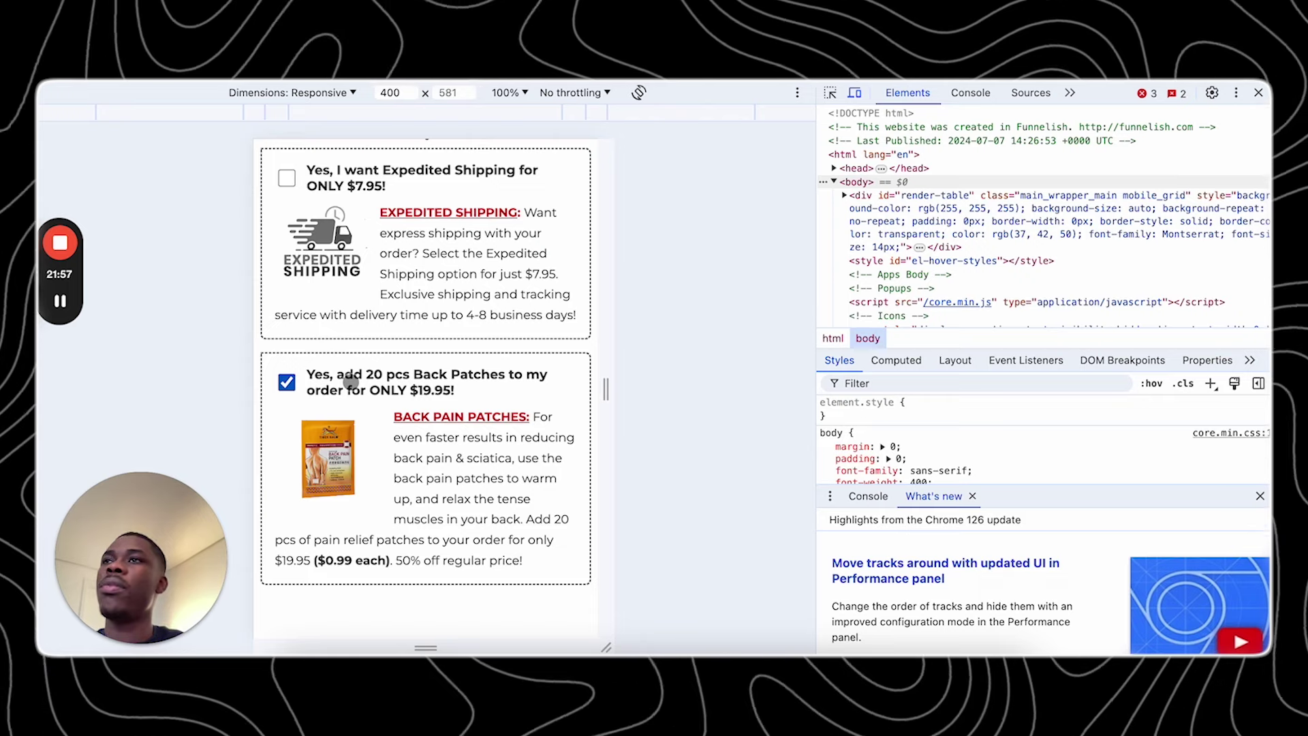
- In the preview, tick the Expedited Shipping add-on and choose the 60% OFF bundle of 2 Dainely Belts
scroll(517, 365, down, 4)
scroll(519, 368, up, 1)
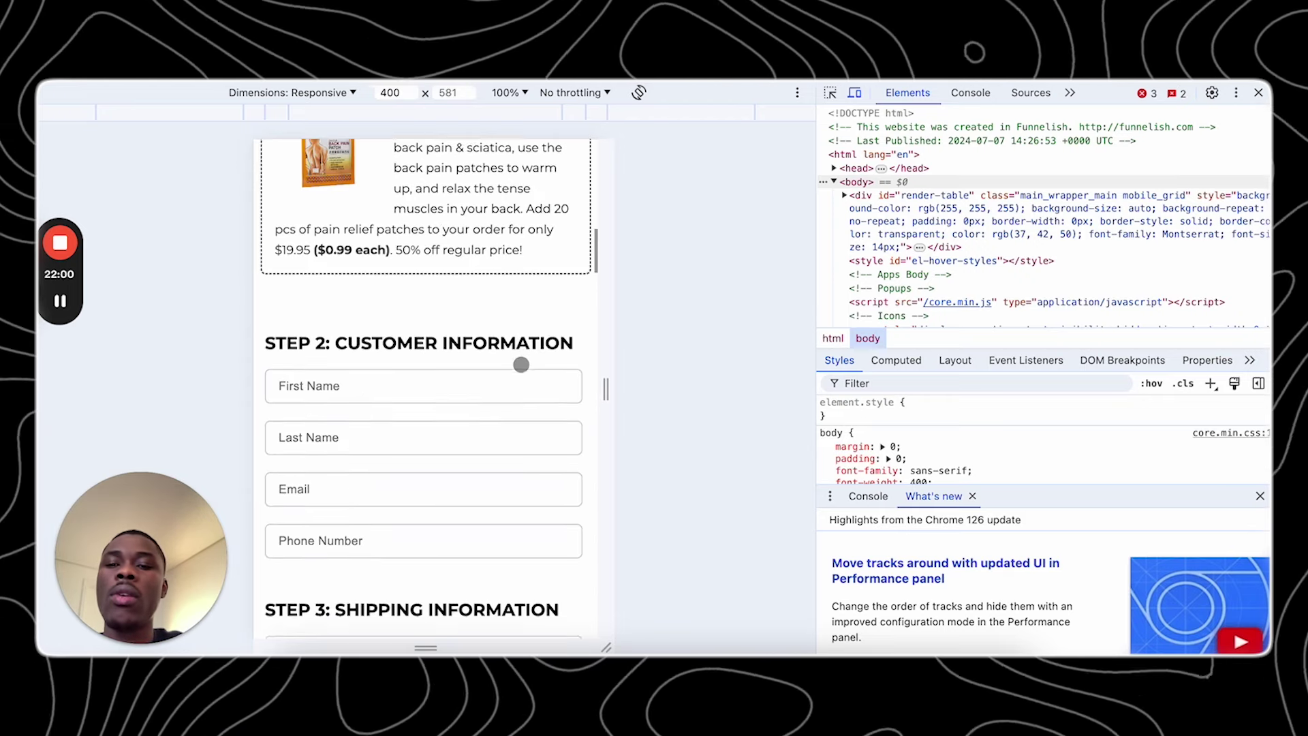
scroll(520, 364, down, 1)
scroll(476, 371, up, 5)
scroll(287, 317, up, 2)
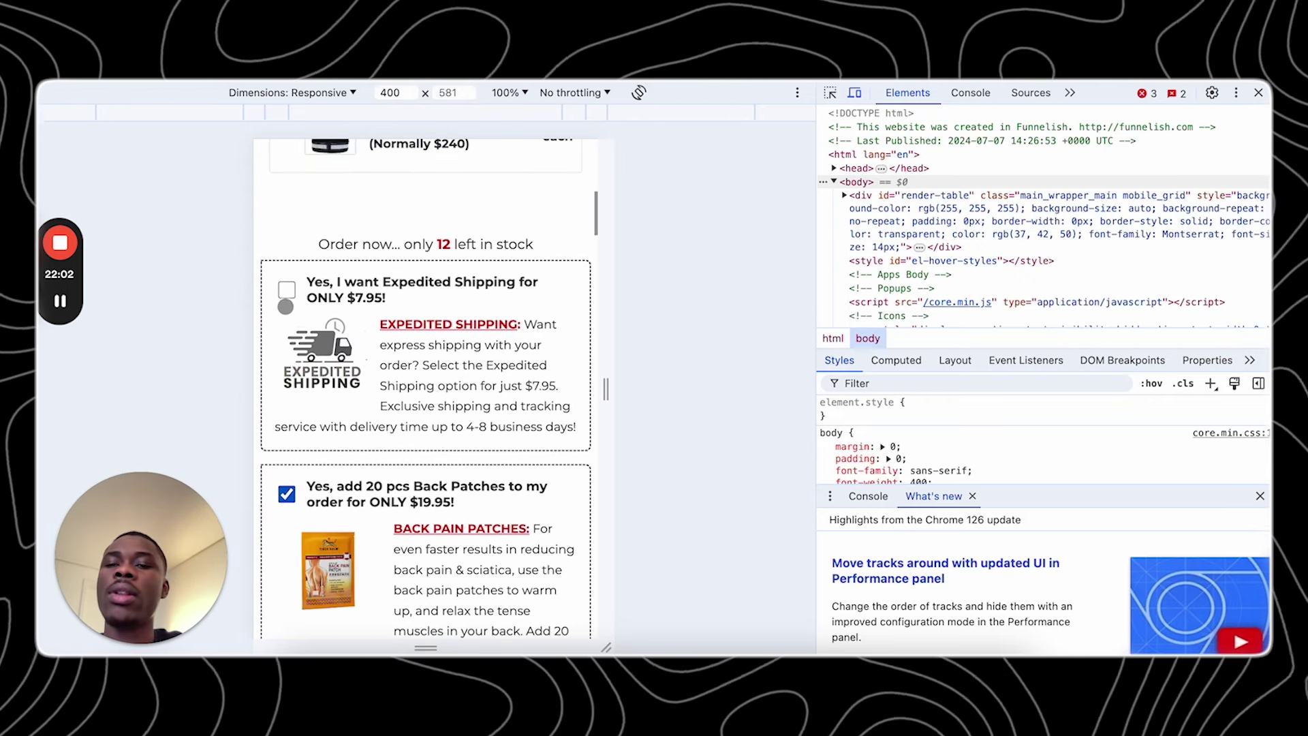
scroll(286, 293, up, 5)
click(305, 374)
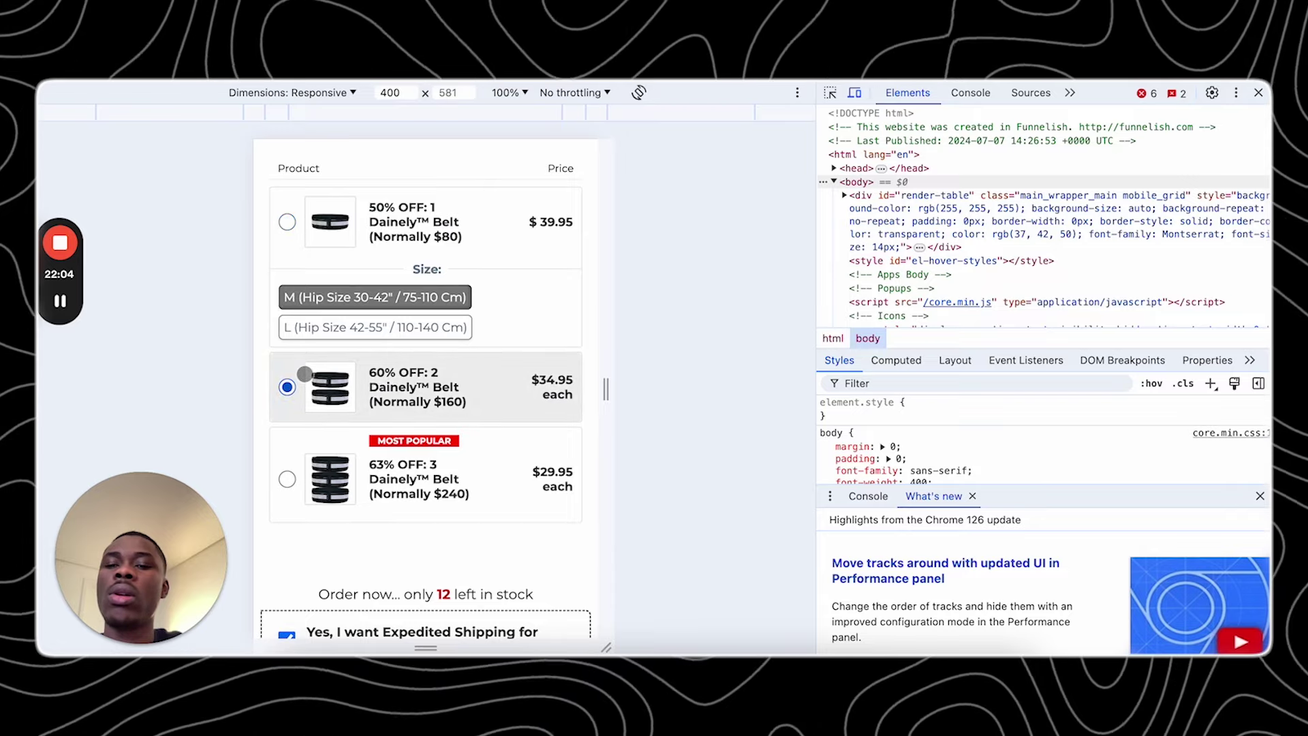
- Review the preview's customer and shipping forms, guarantee and customer reviews, and close the preview
scroll(400, 396, down, 14)
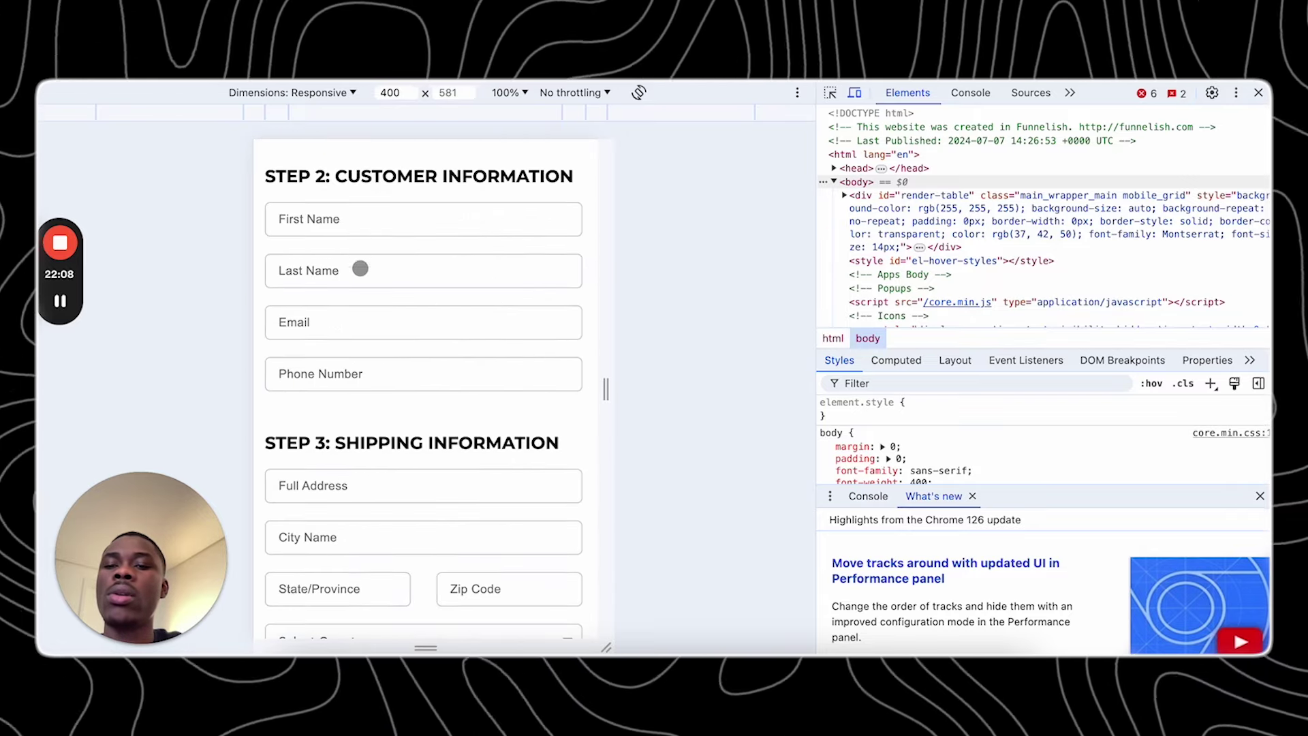
scroll(381, 356, down, 15)
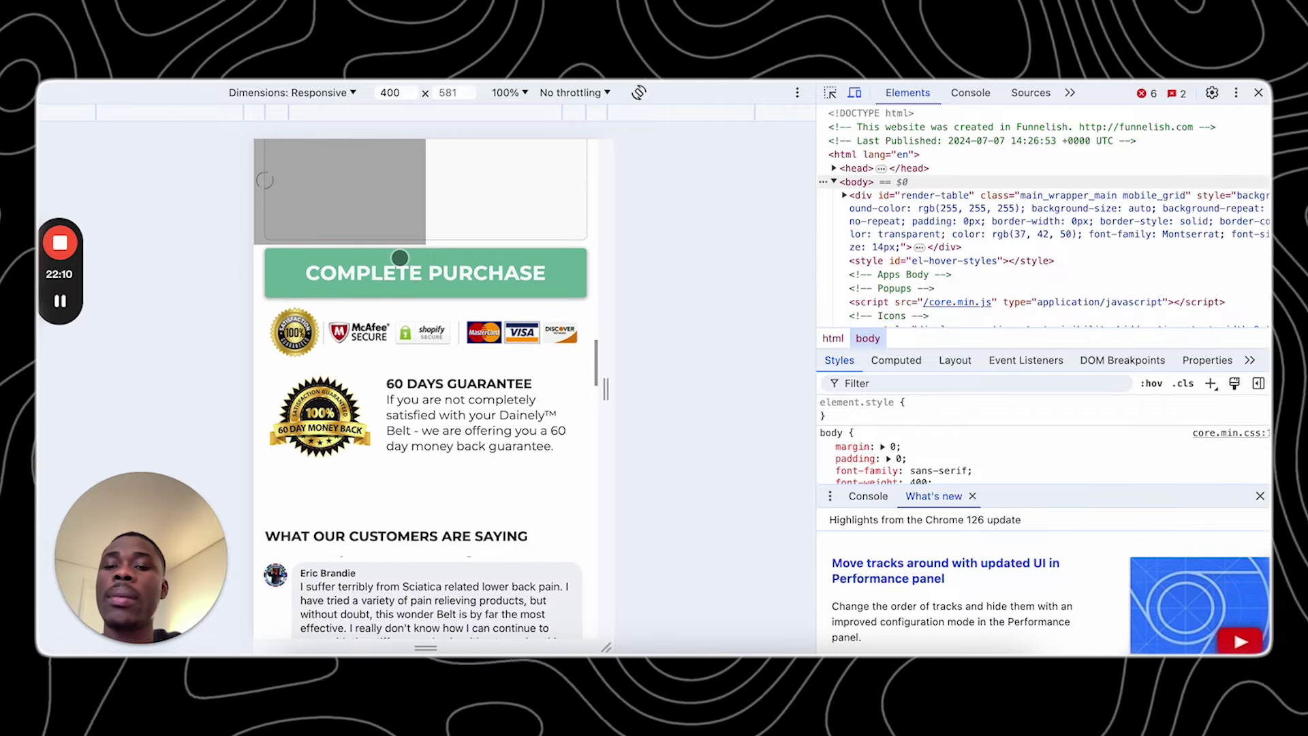
scroll(400, 258, down, 12)
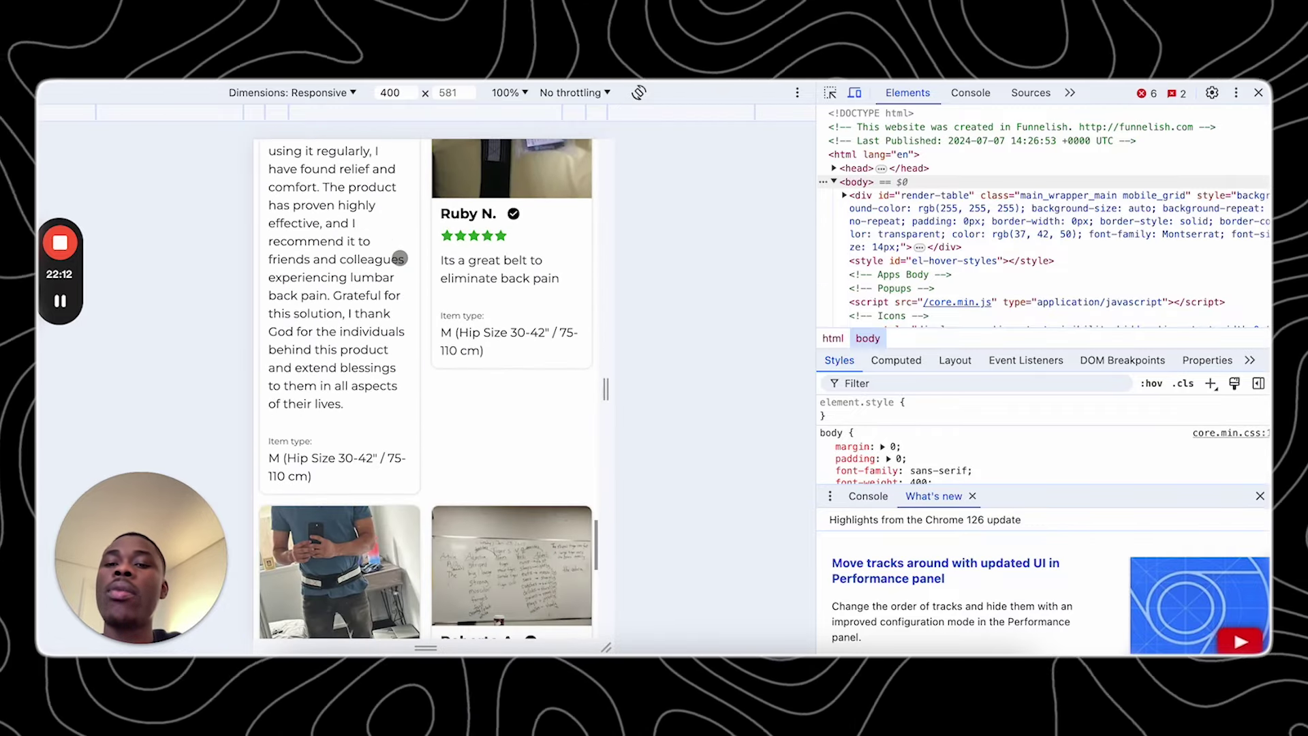
scroll(400, 257, up, 2)
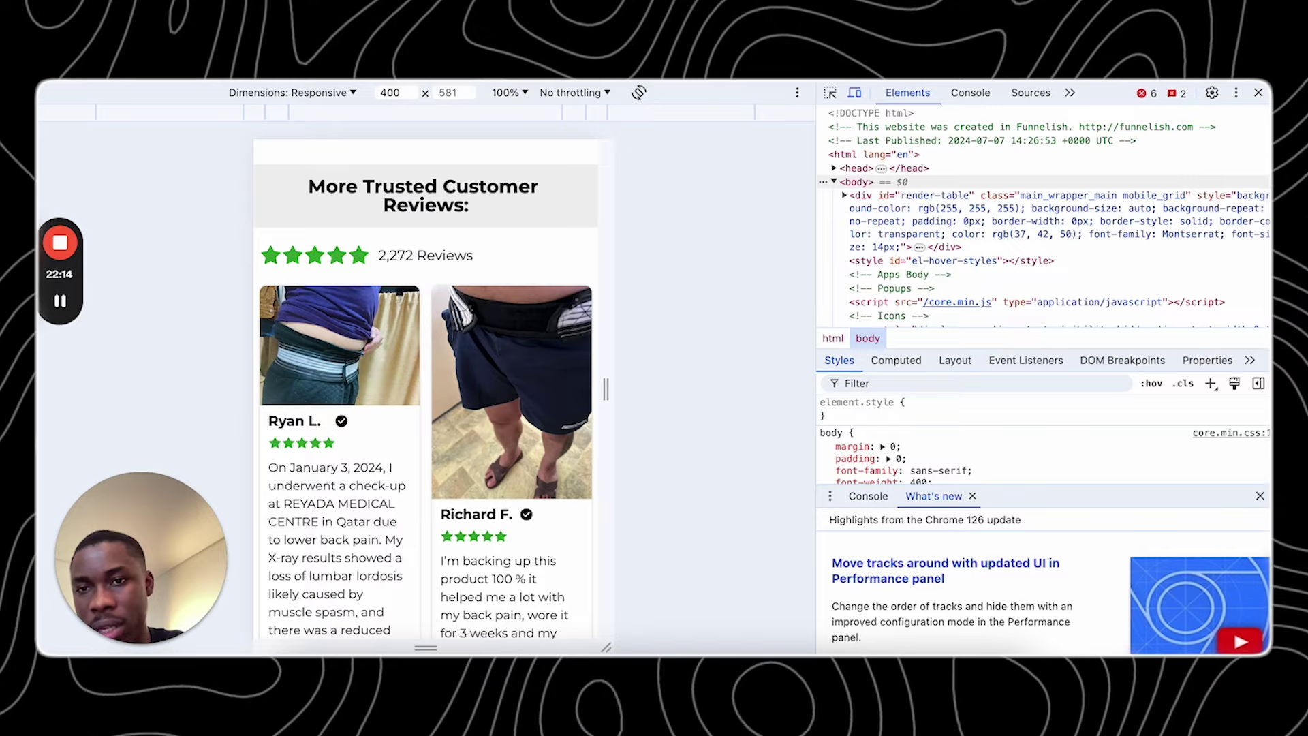
key(ctrl+w)
- Examine the checkout page's information forms, payment method, trust badges, 60-day guarantee and customer reviews in the editor
scroll(675, 327, down, 15)
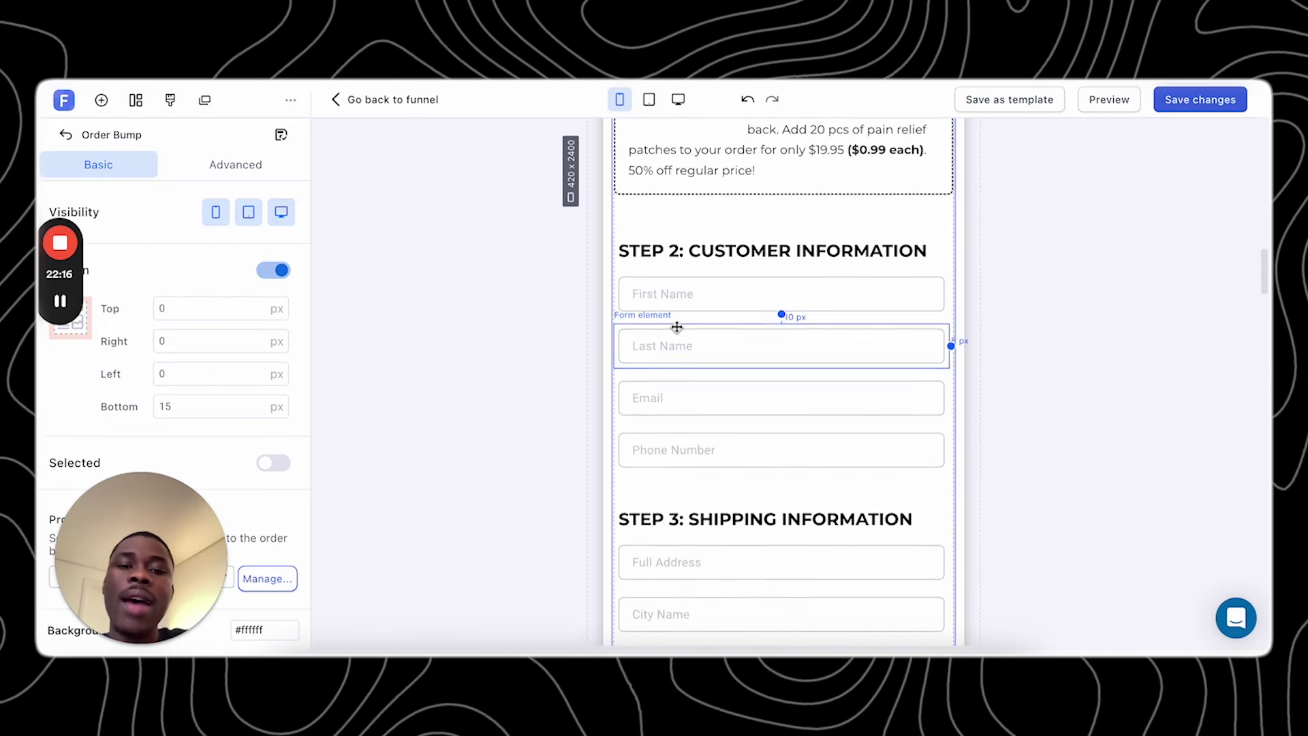
scroll(676, 327, down, 12)
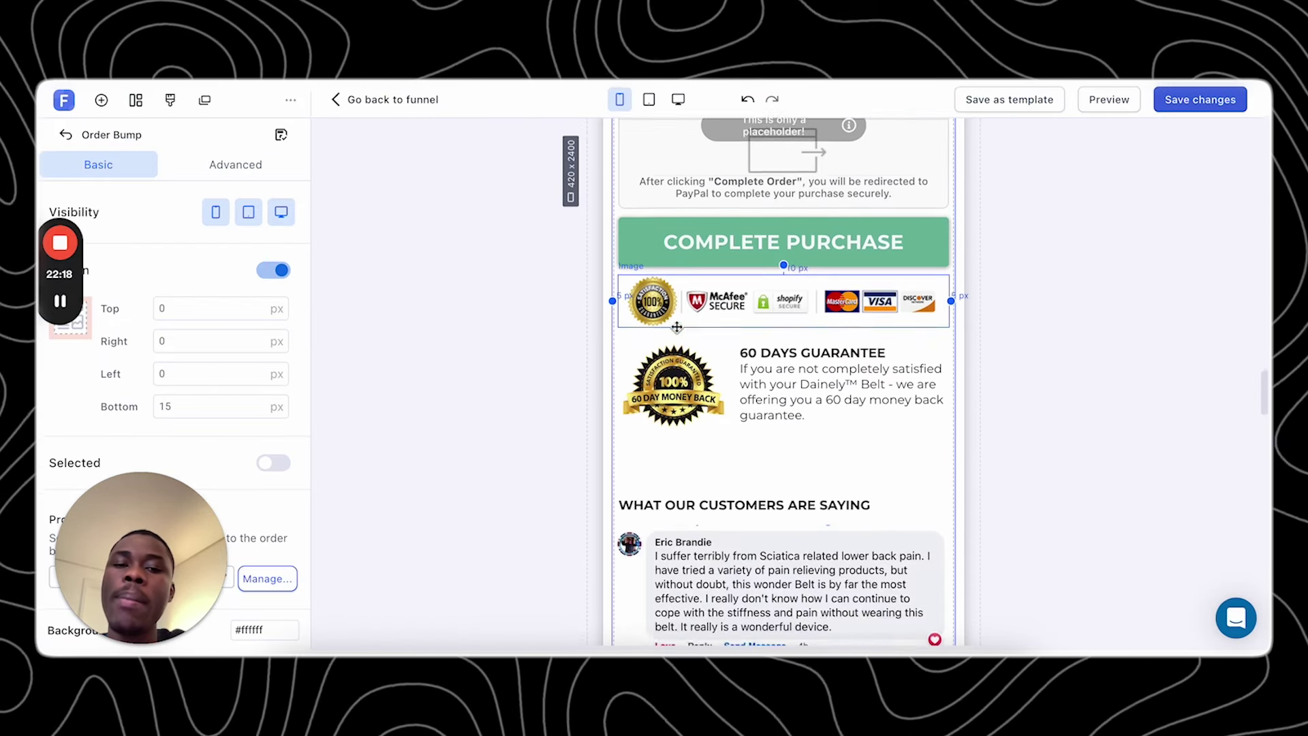
scroll(677, 327, down, 1)
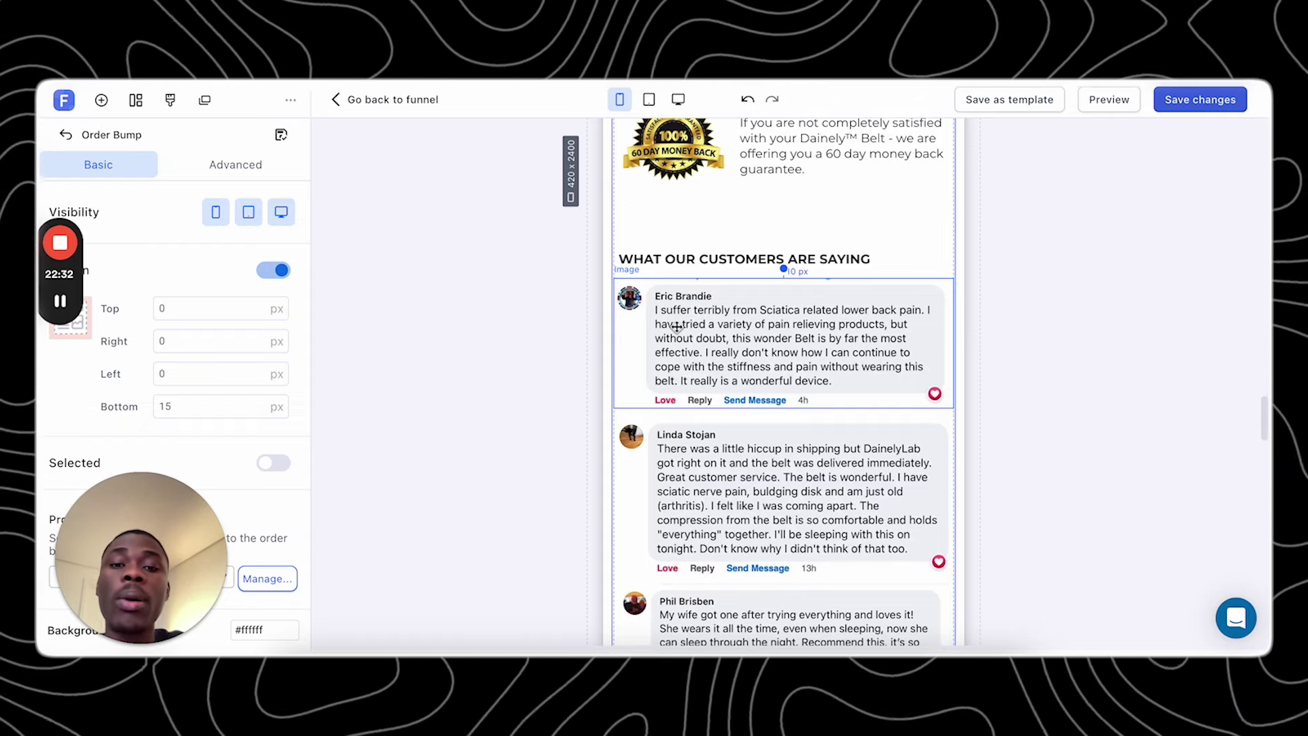
scroll(676, 326, down, 1)
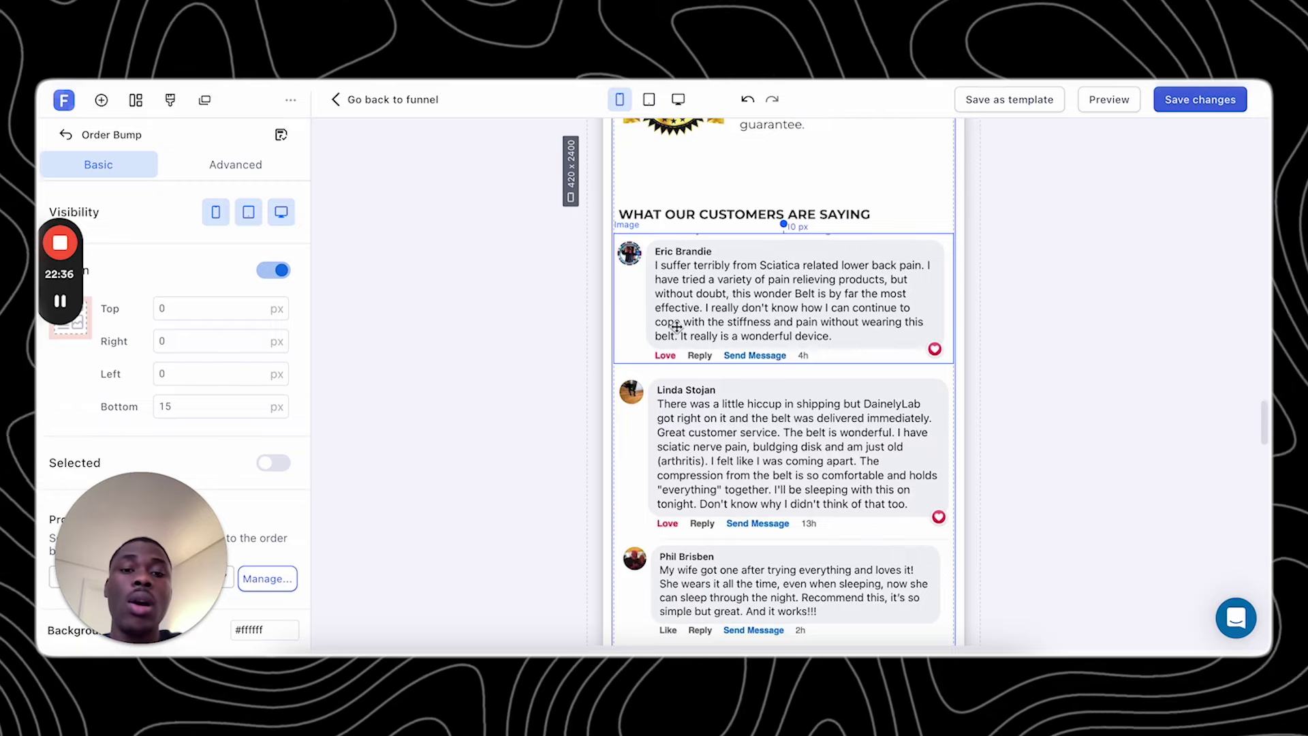
scroll(676, 327, down, 10)
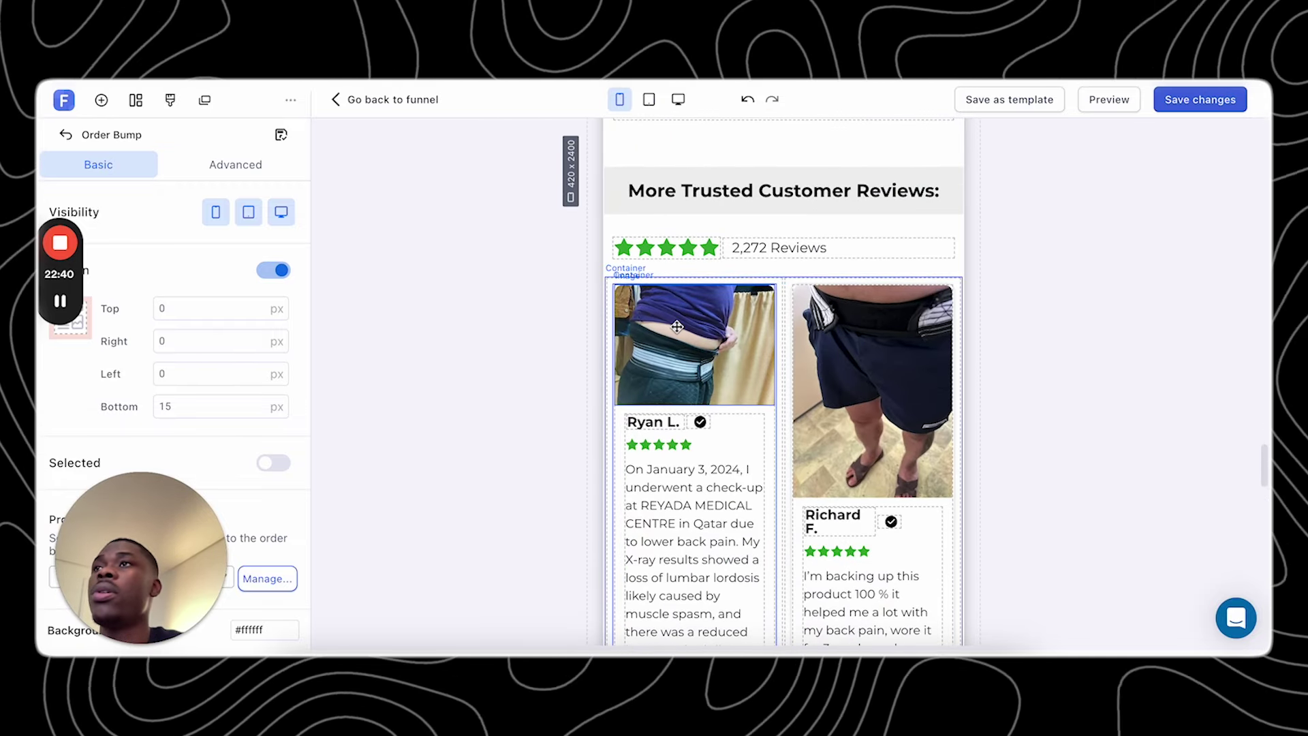
scroll(676, 327, down, 12)
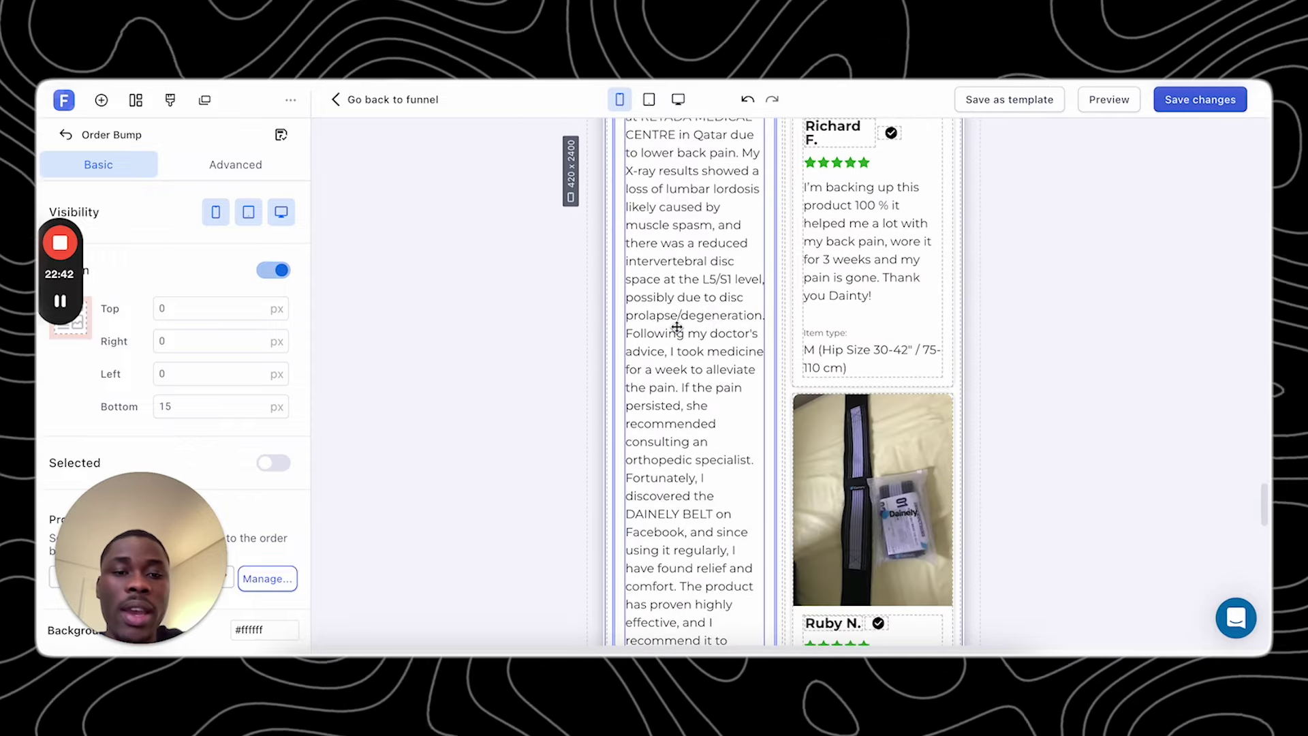
scroll(677, 327, down, 8)
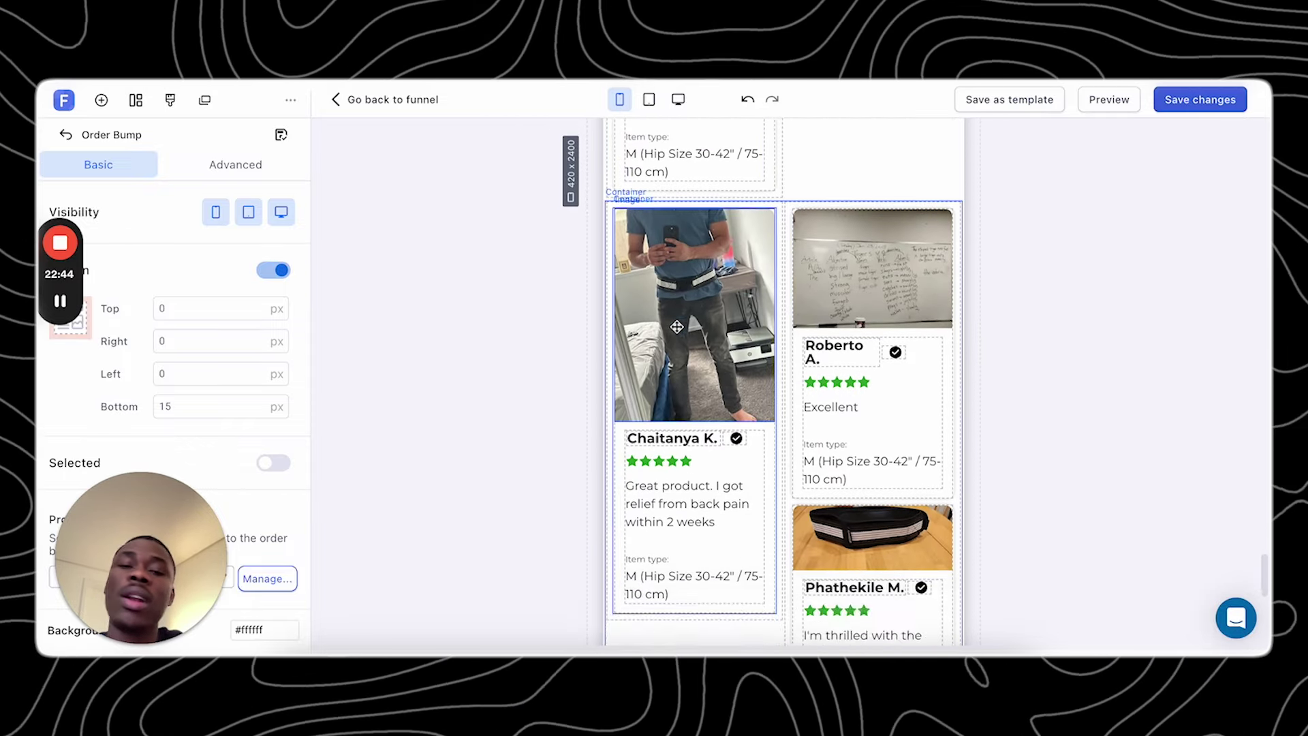
scroll(676, 327, up, 4)
scroll(676, 327, up, 12)
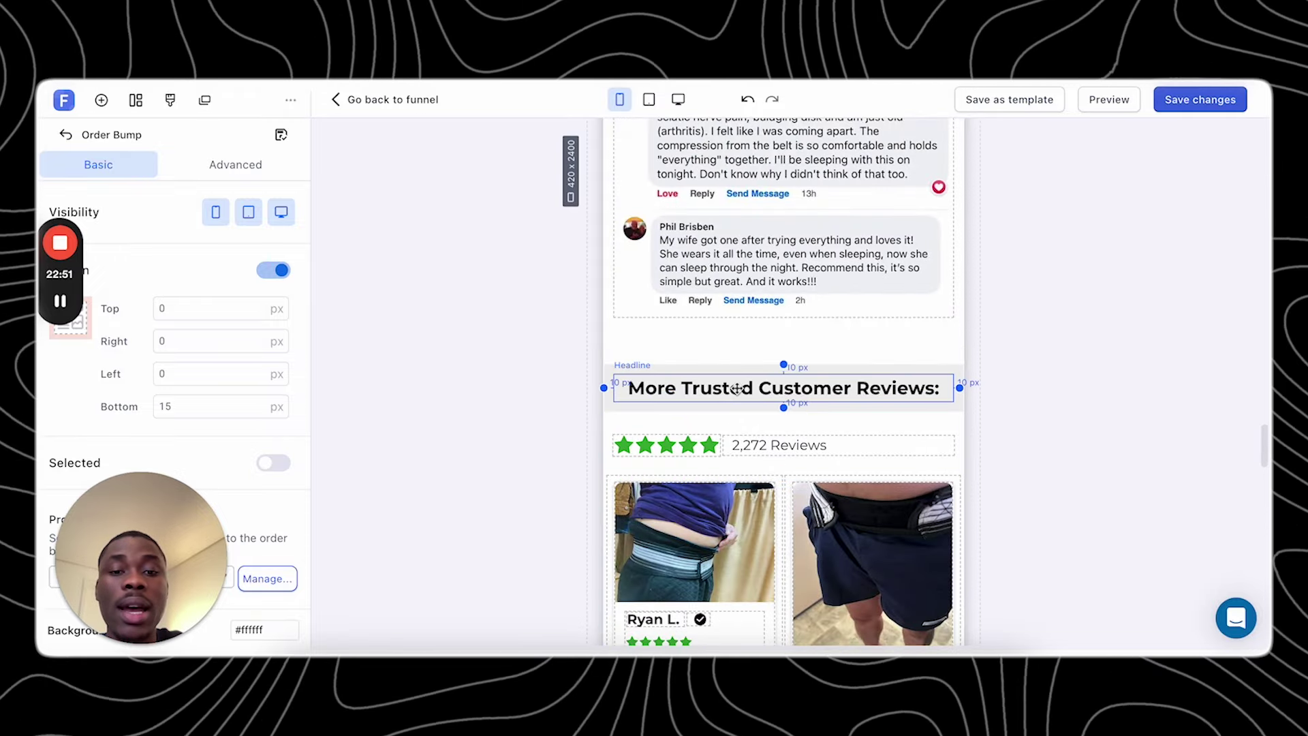
scroll(783, 422, down, 15)
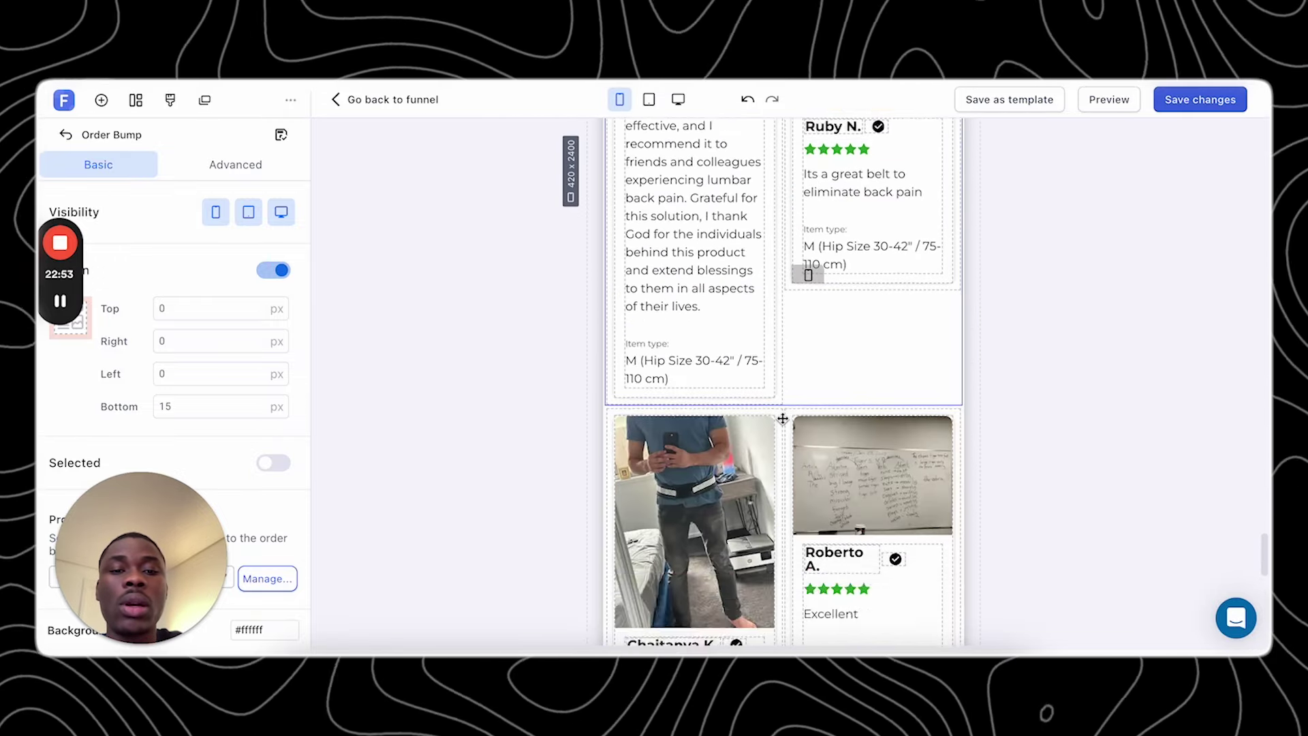
scroll(782, 419, up, 10)
scroll(783, 418, up, 15)
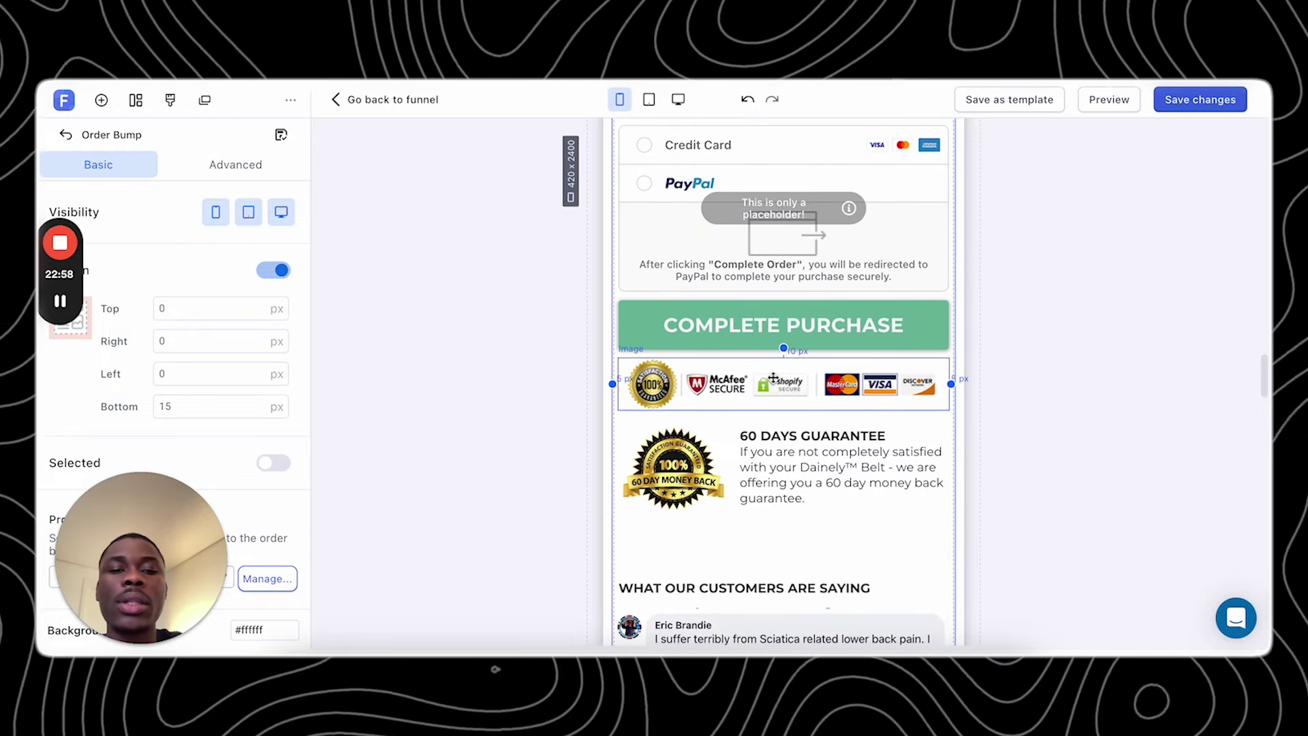
scroll(773, 379, down, 5)
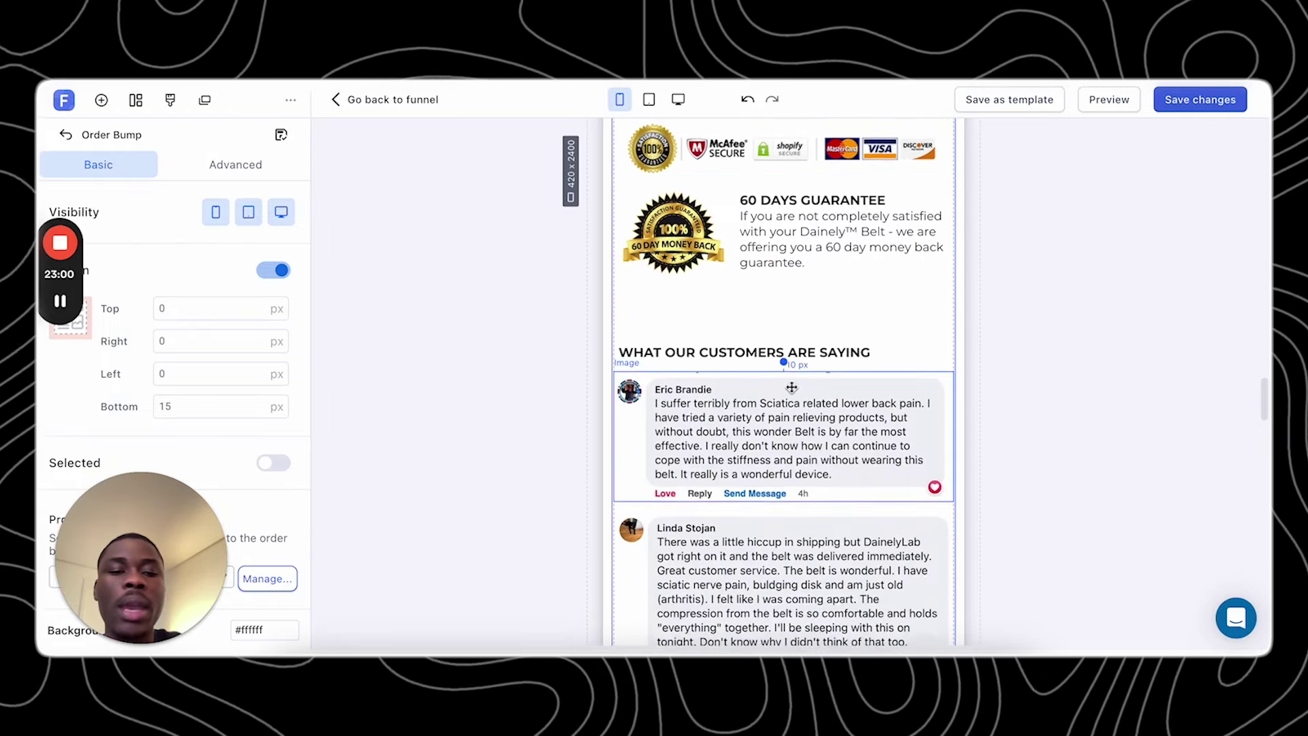
scroll(791, 386, up, 15)
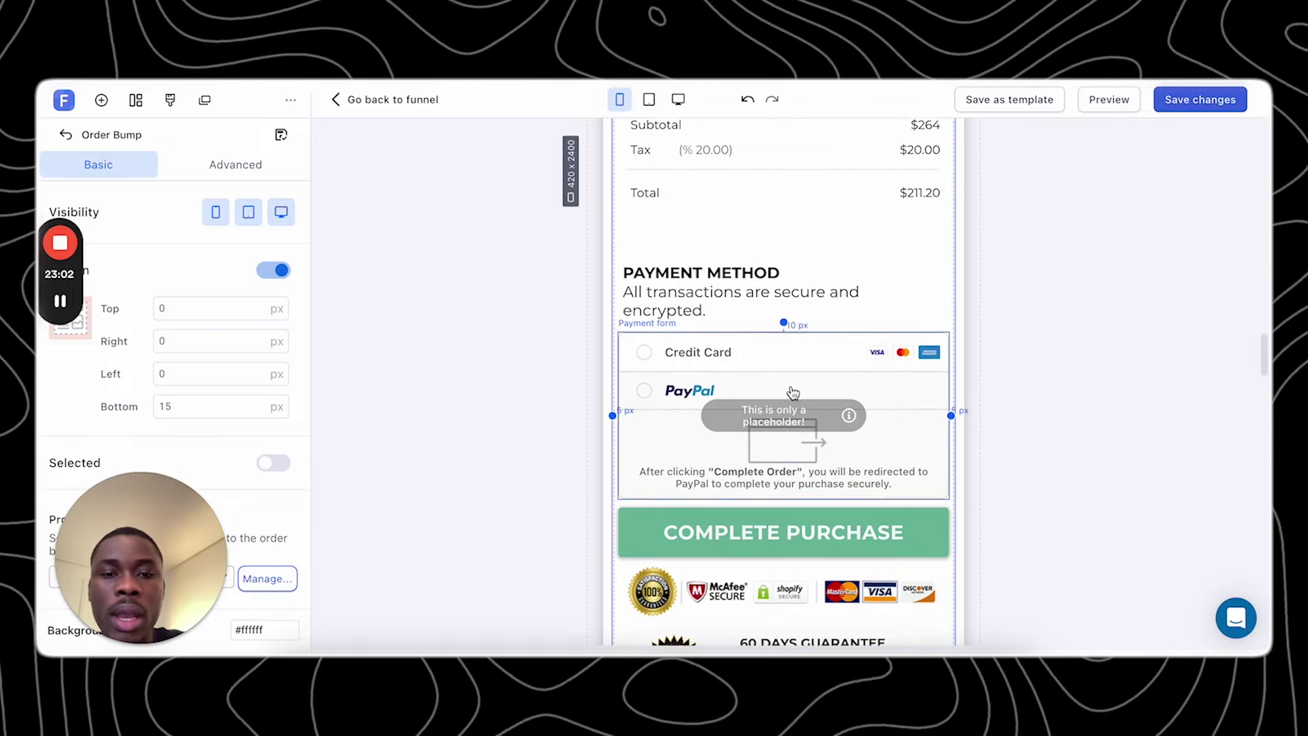
- Return to the funnel overview and view the Checkout step's product list
scroll(791, 387, up, 15)
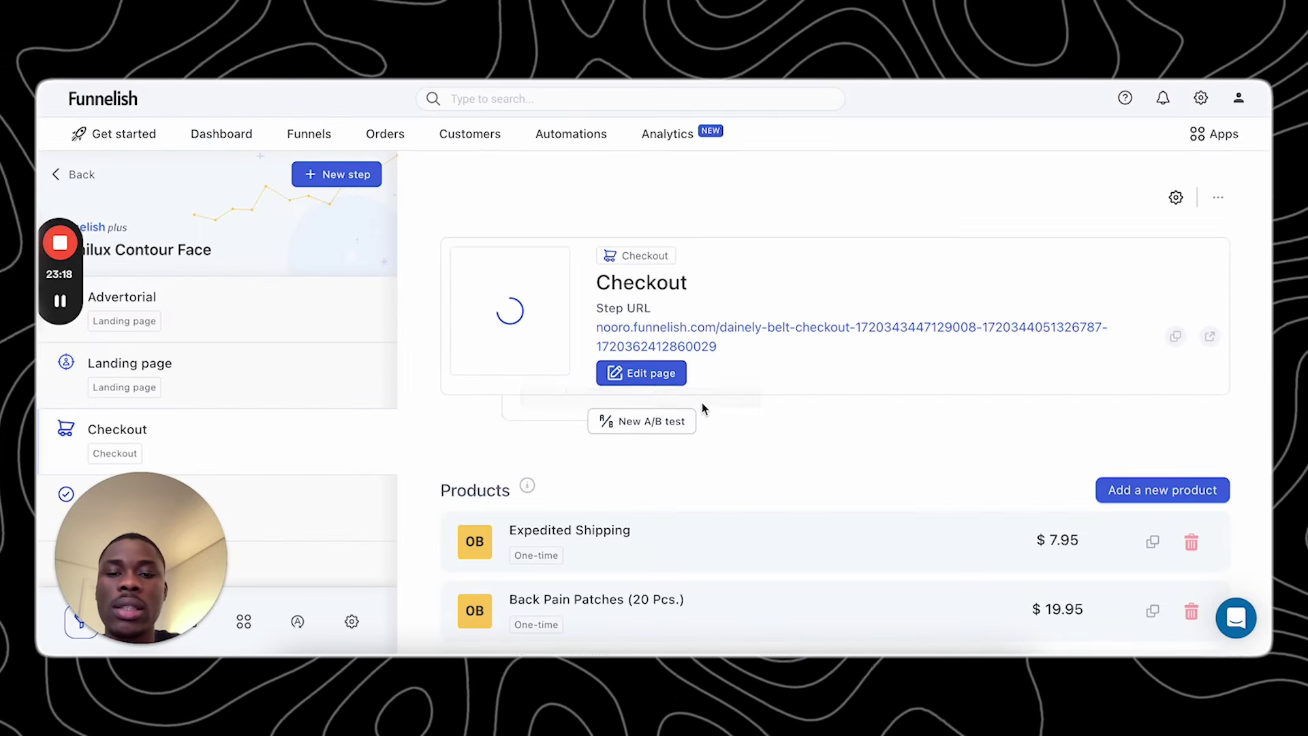
scroll(701, 406, down, 5)
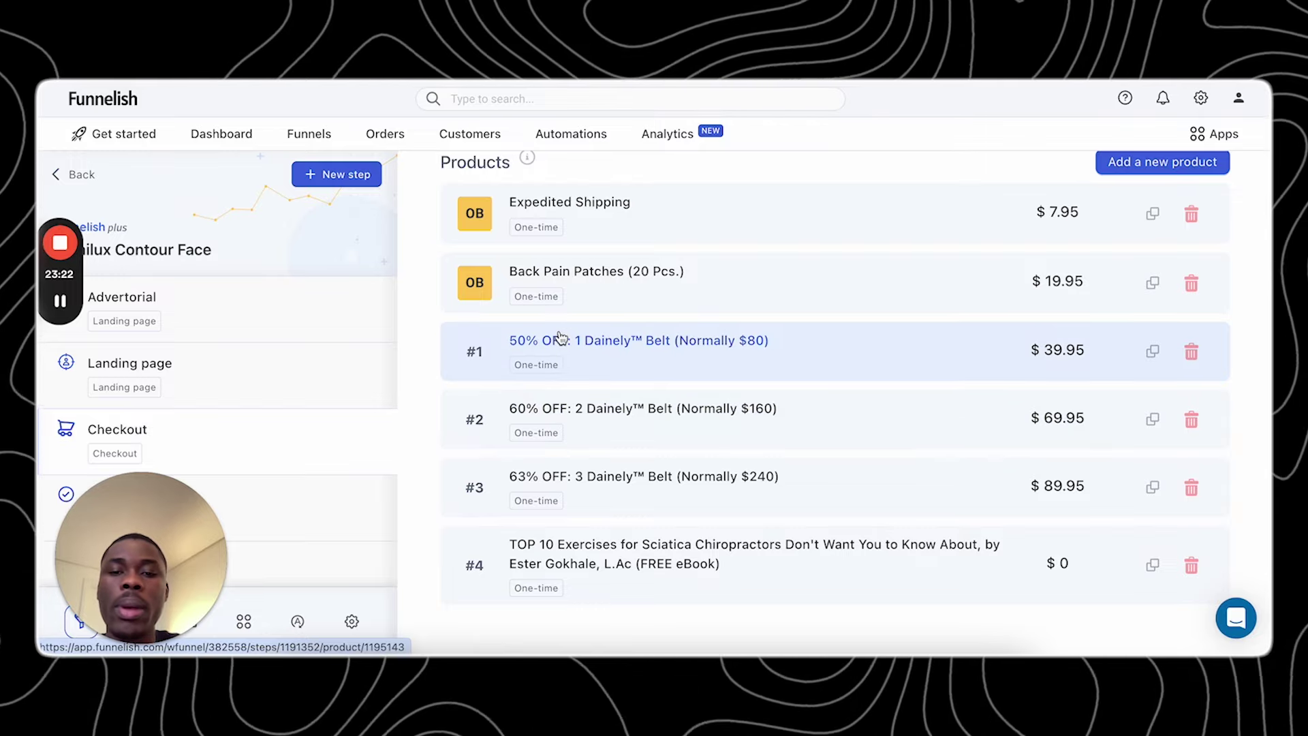
- Examine the name, order-bump option, price, displayed price and image settings of the 50% OFF 1 Dainely Belt product, and close them
click(702, 370)
scroll(907, 371, down, 1)
scroll(907, 371, up, 1)
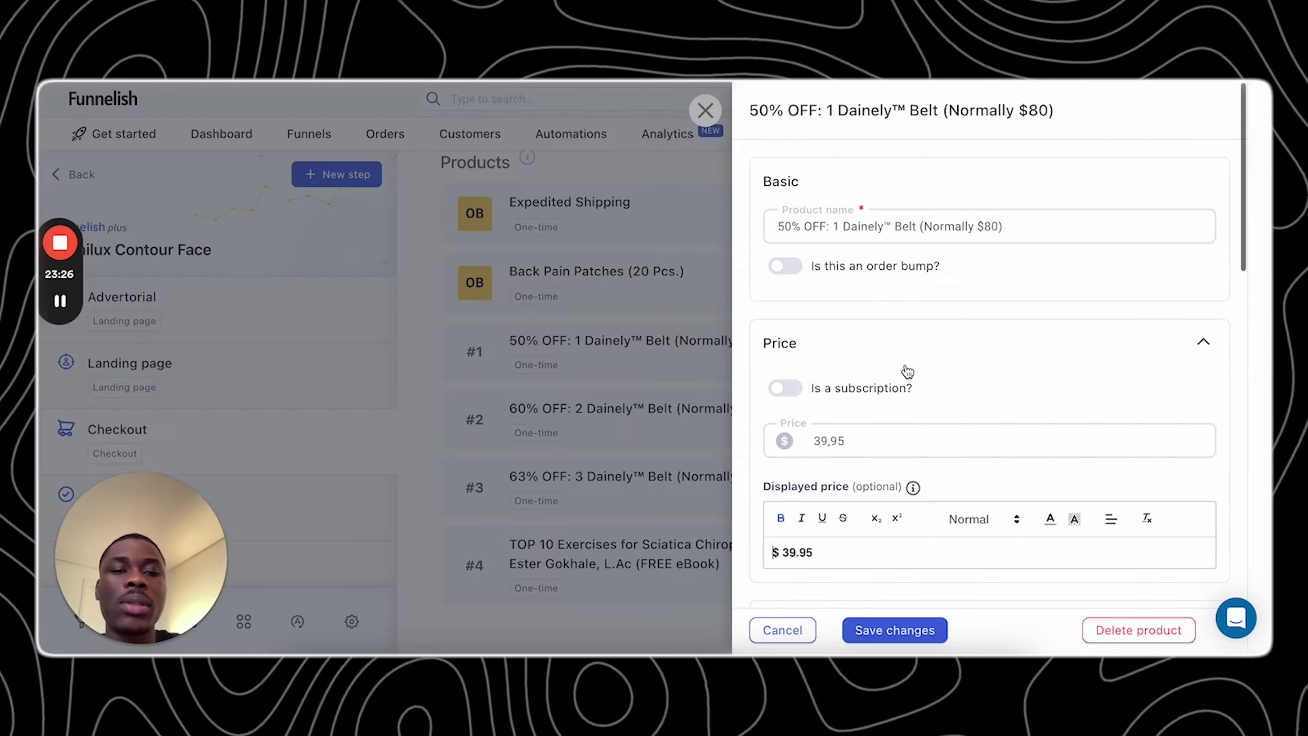
scroll(908, 378, down, 3)
scroll(885, 307, up, 3)
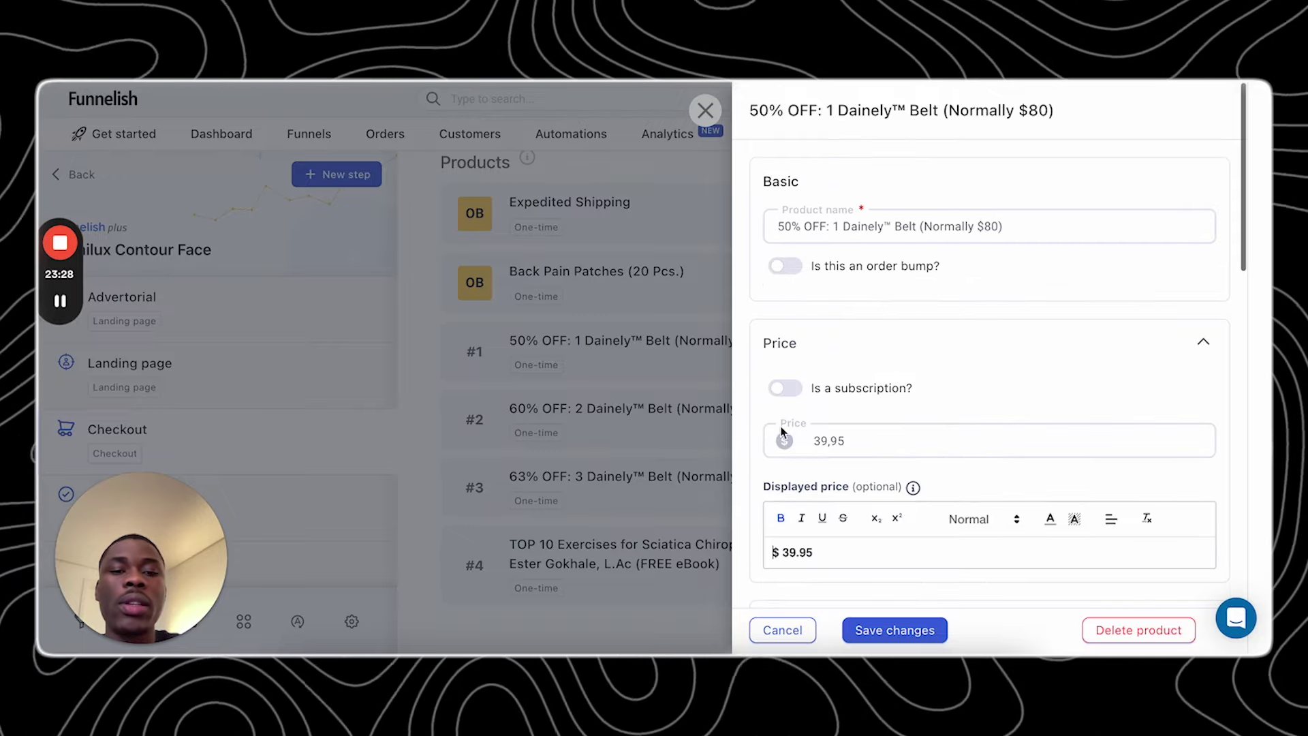
double_click(847, 228)
key(ctrl+a)
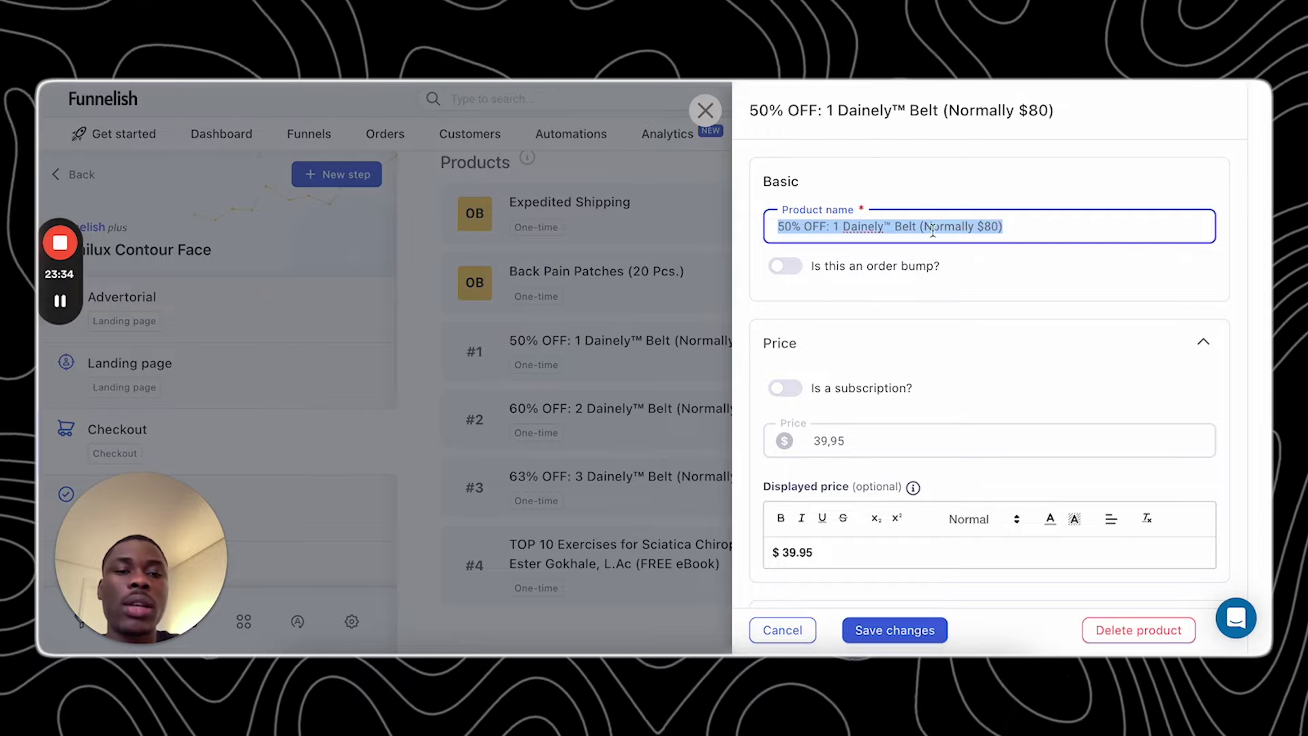
scroll(885, 327, down, 2)
click(848, 300)
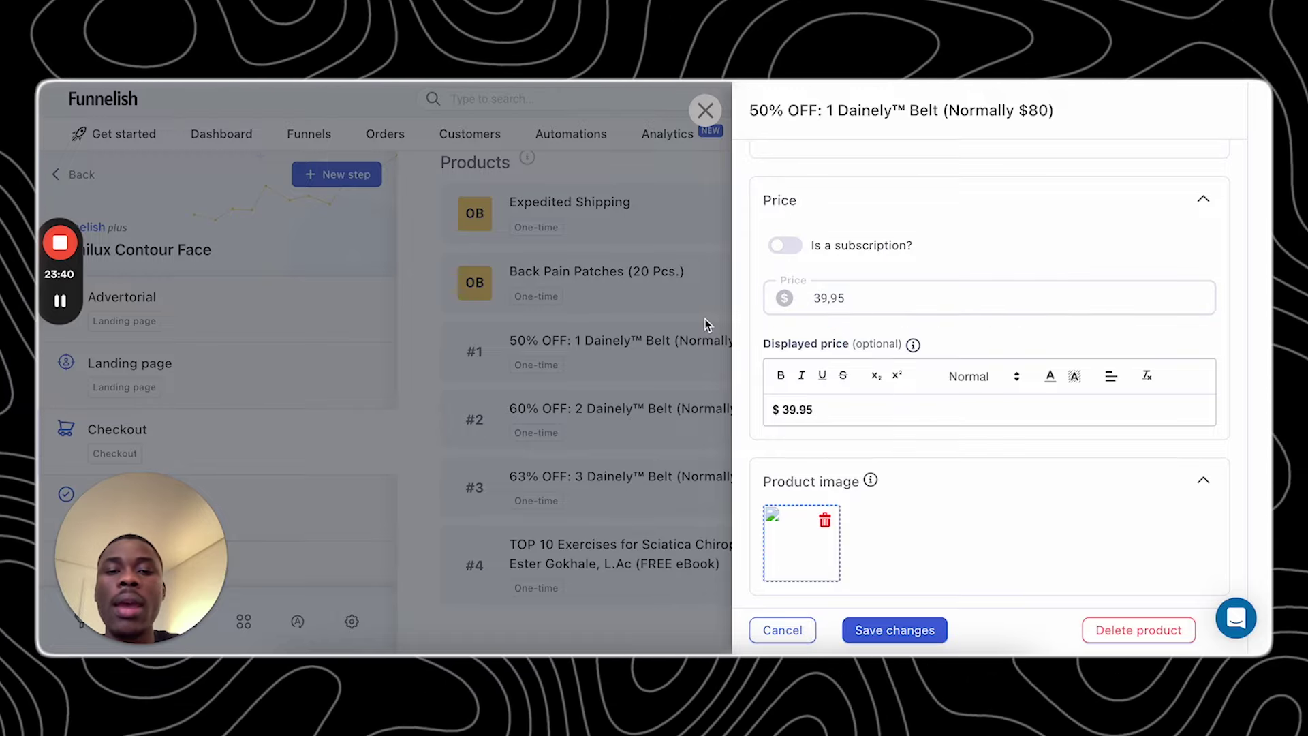
click(704, 110)
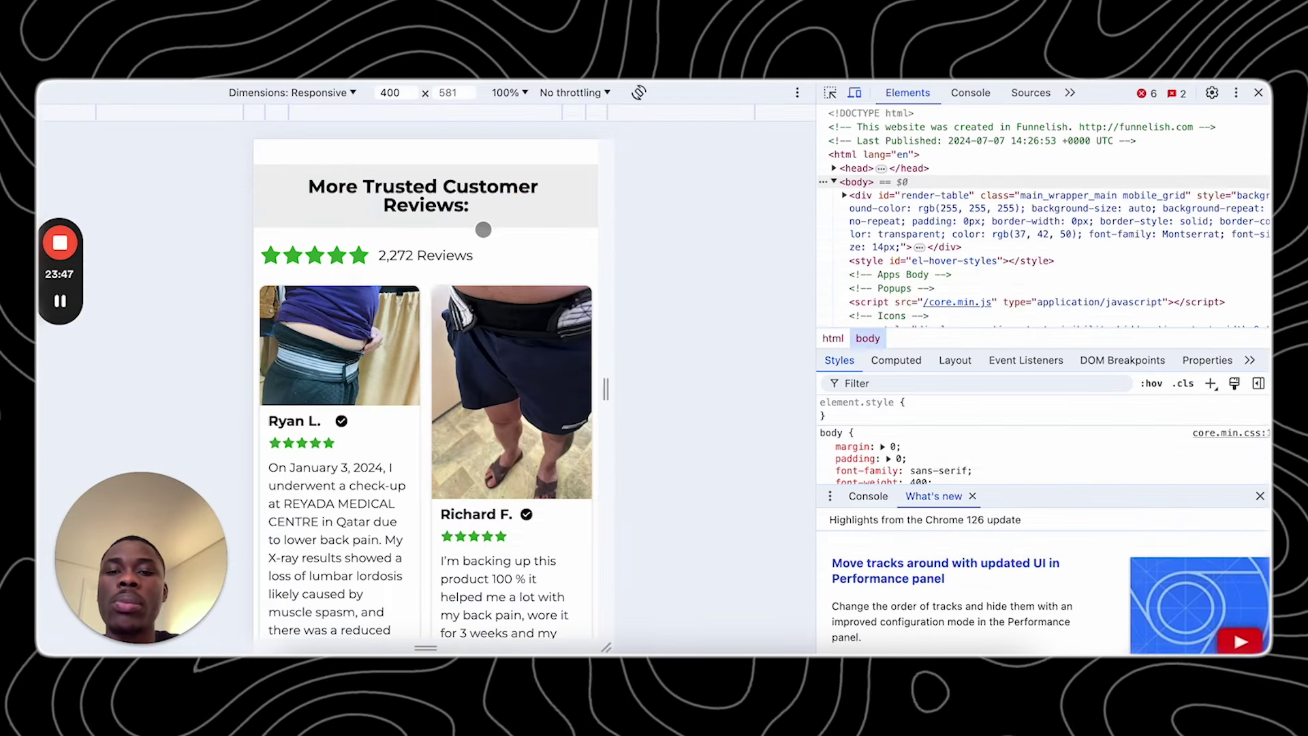
- Review the Expedited Shipping and Back Pain Patches offers on the checkout preview, and return to the funnel's product list
scroll(482, 230, down, 10)
scroll(483, 230, down, 10)
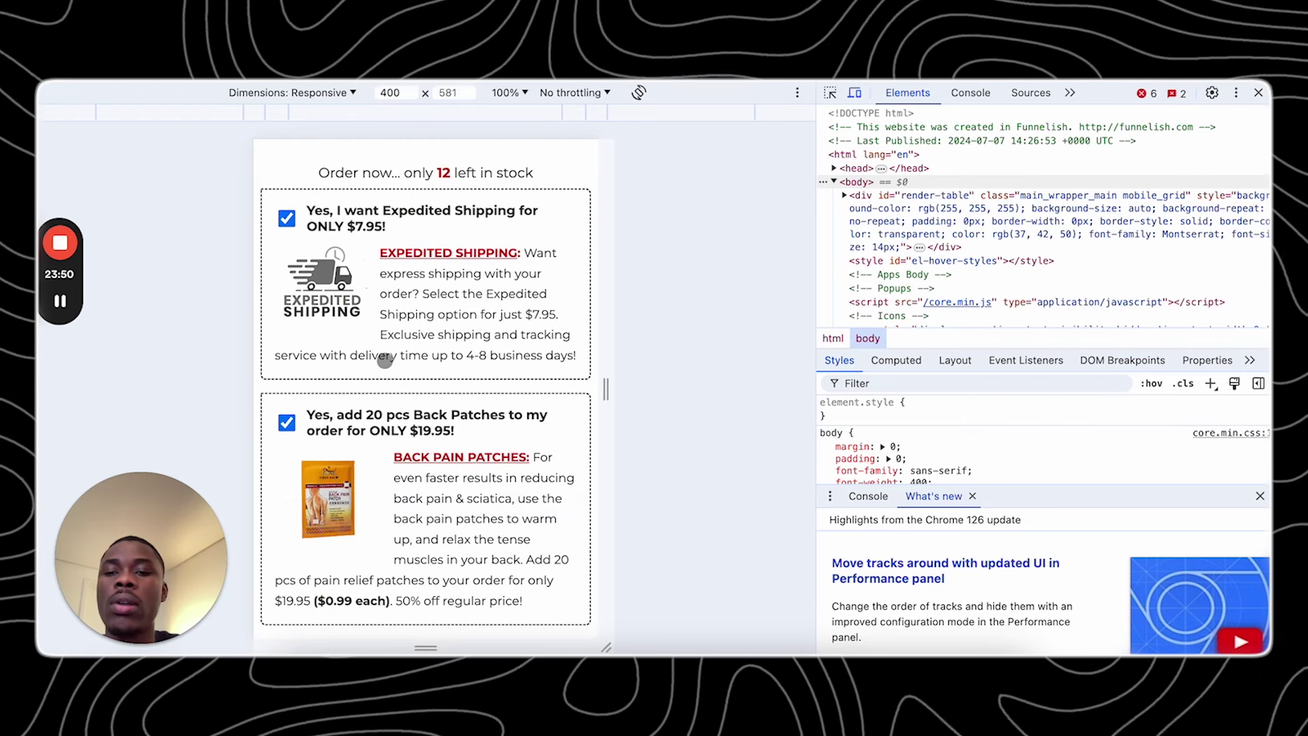
key(ctrl+Tab)
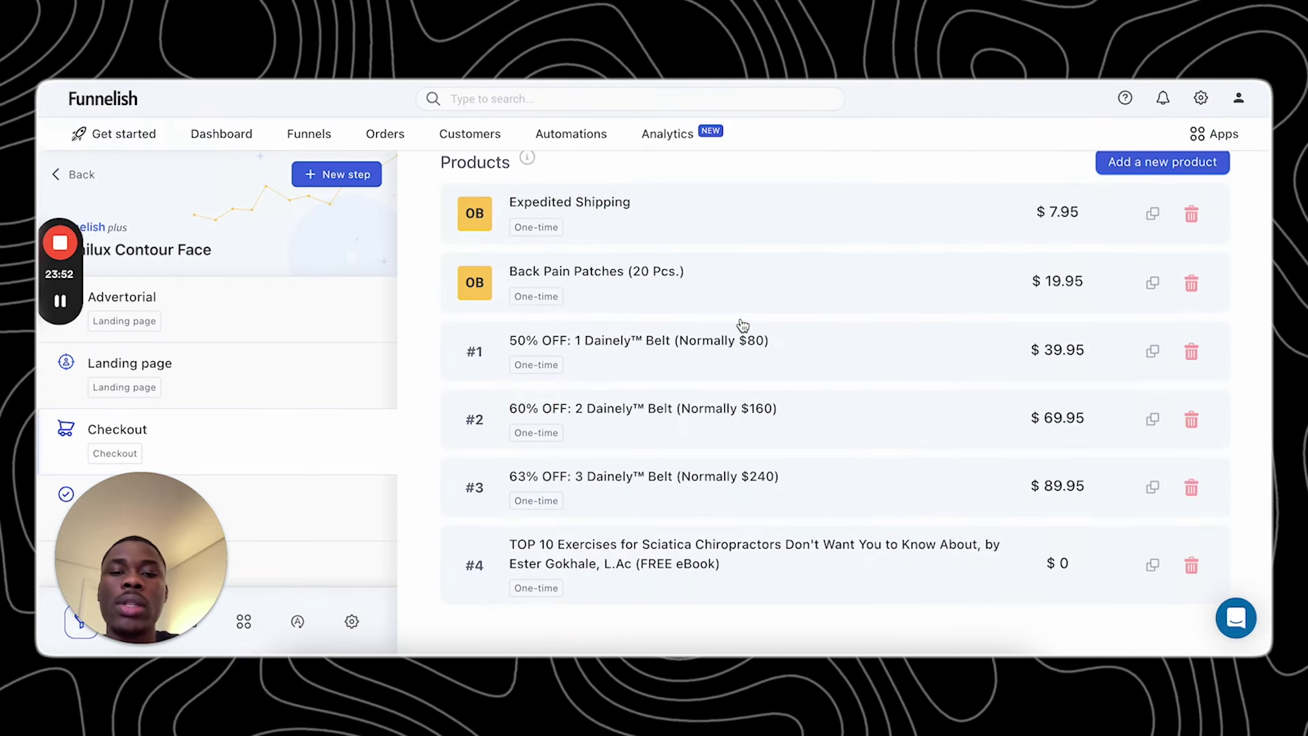
- Turn the order bump option of the 60% OFF 2 Dainely Belt product on and off again, and close without saving
click(742, 409)
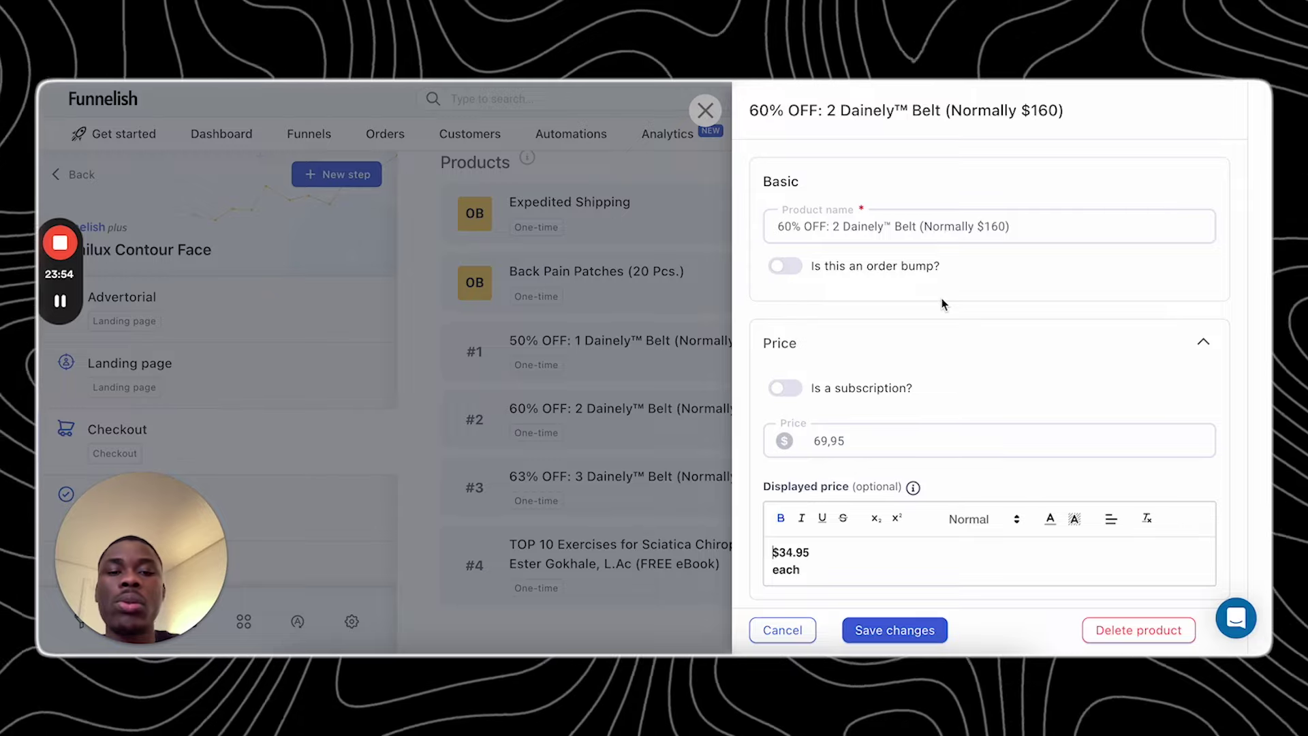
click(786, 267)
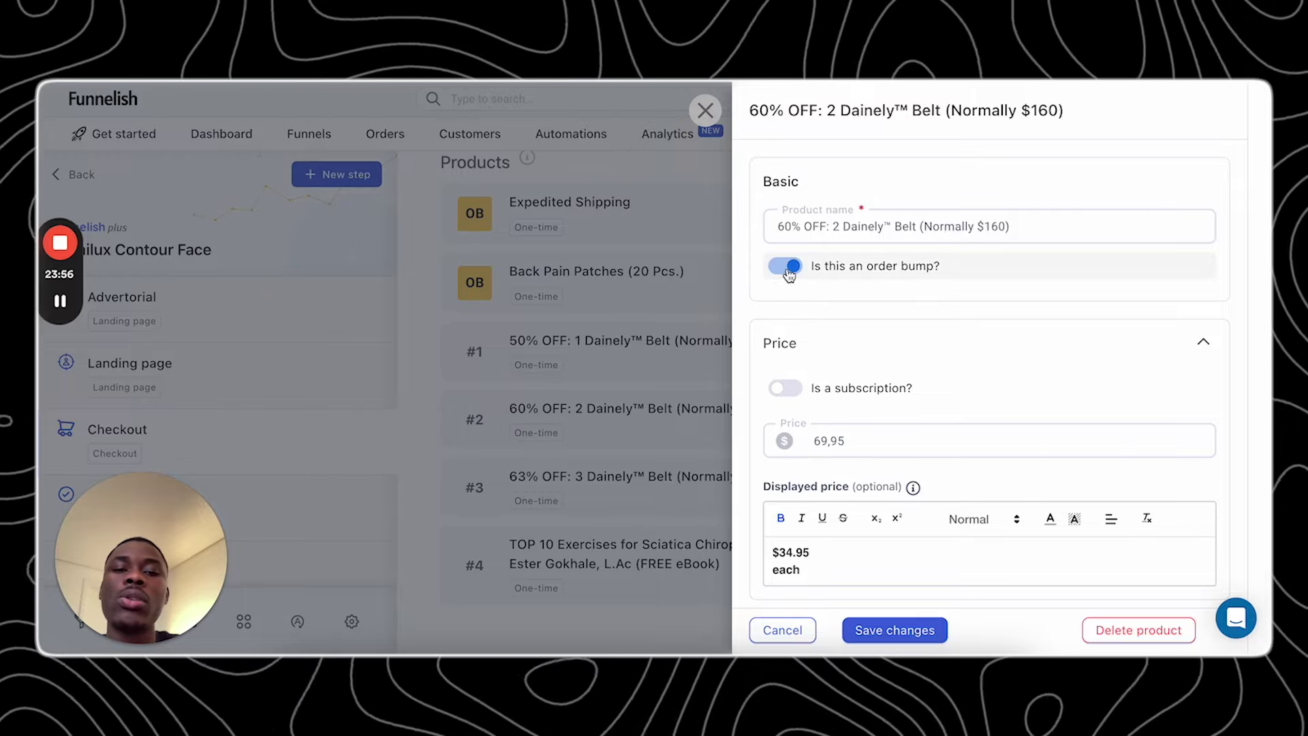
click(785, 267)
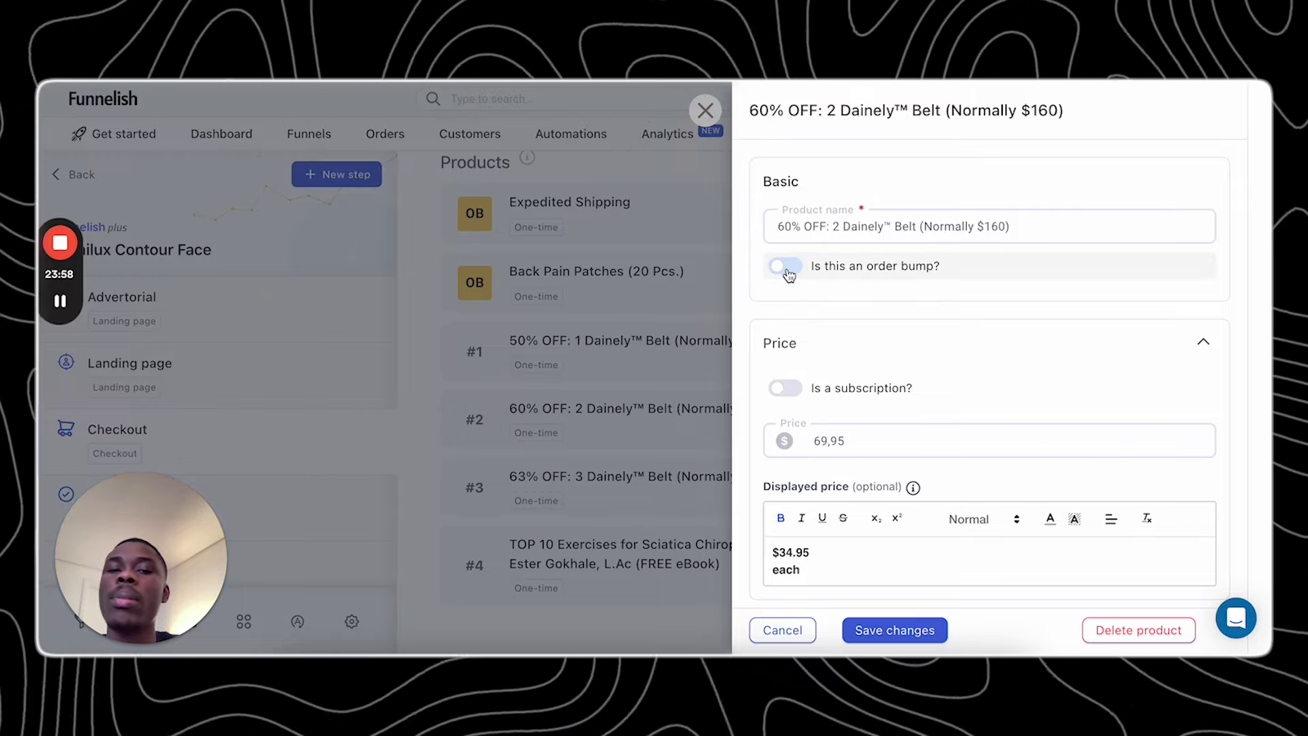
click(705, 110)
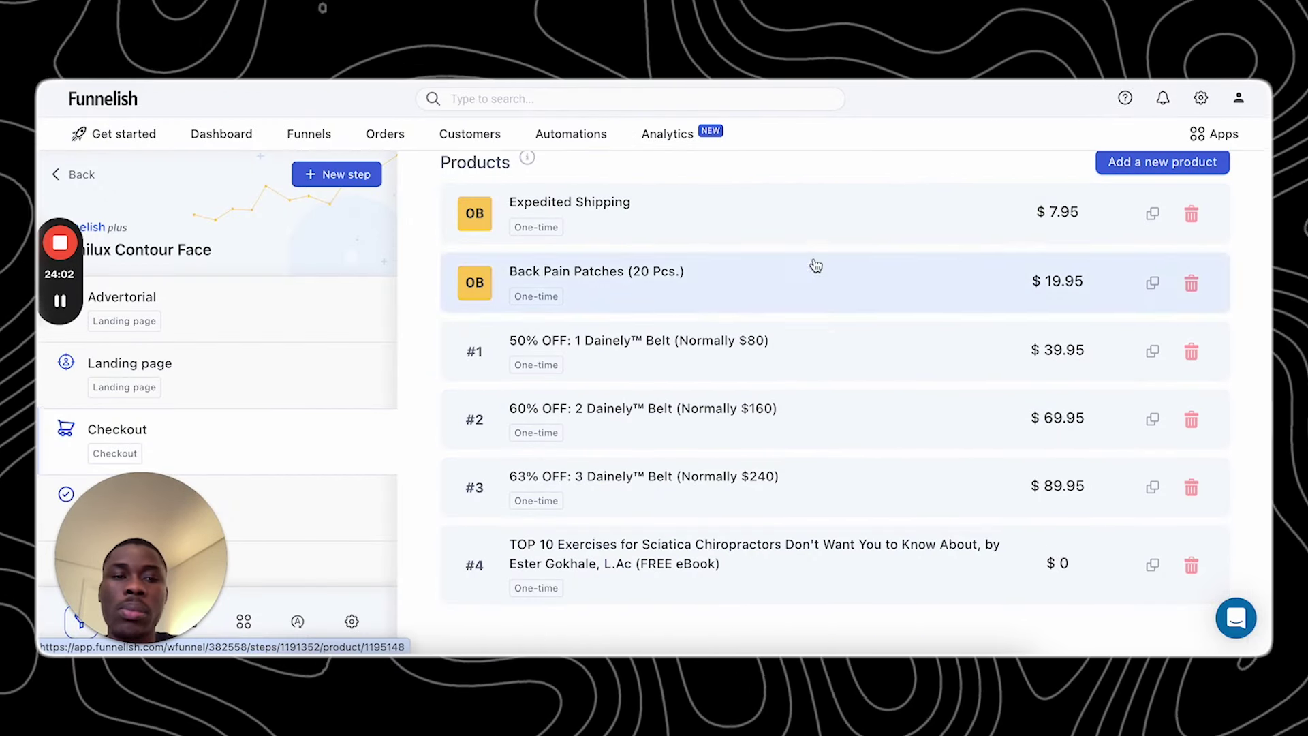
- View the product types offered for a new checkout product, and close the dialog without creating one
scroll(954, 307, up, 2)
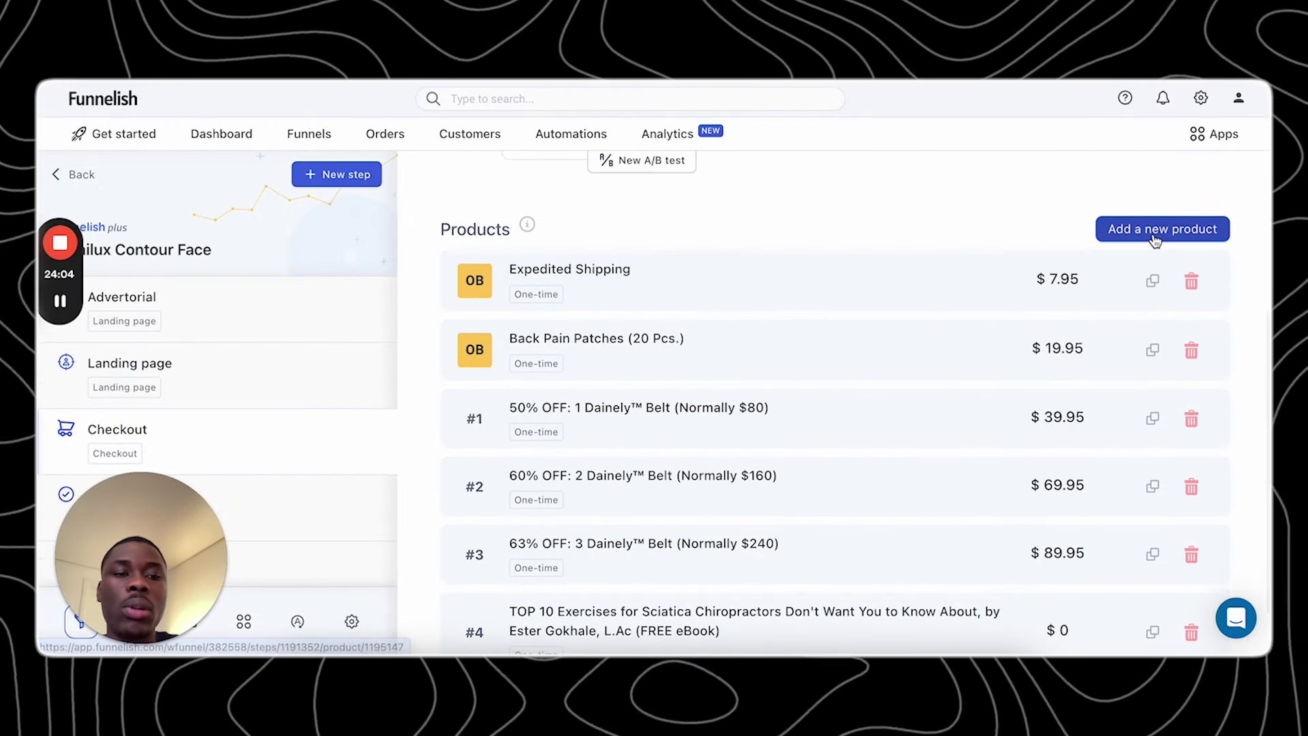
click(1156, 231)
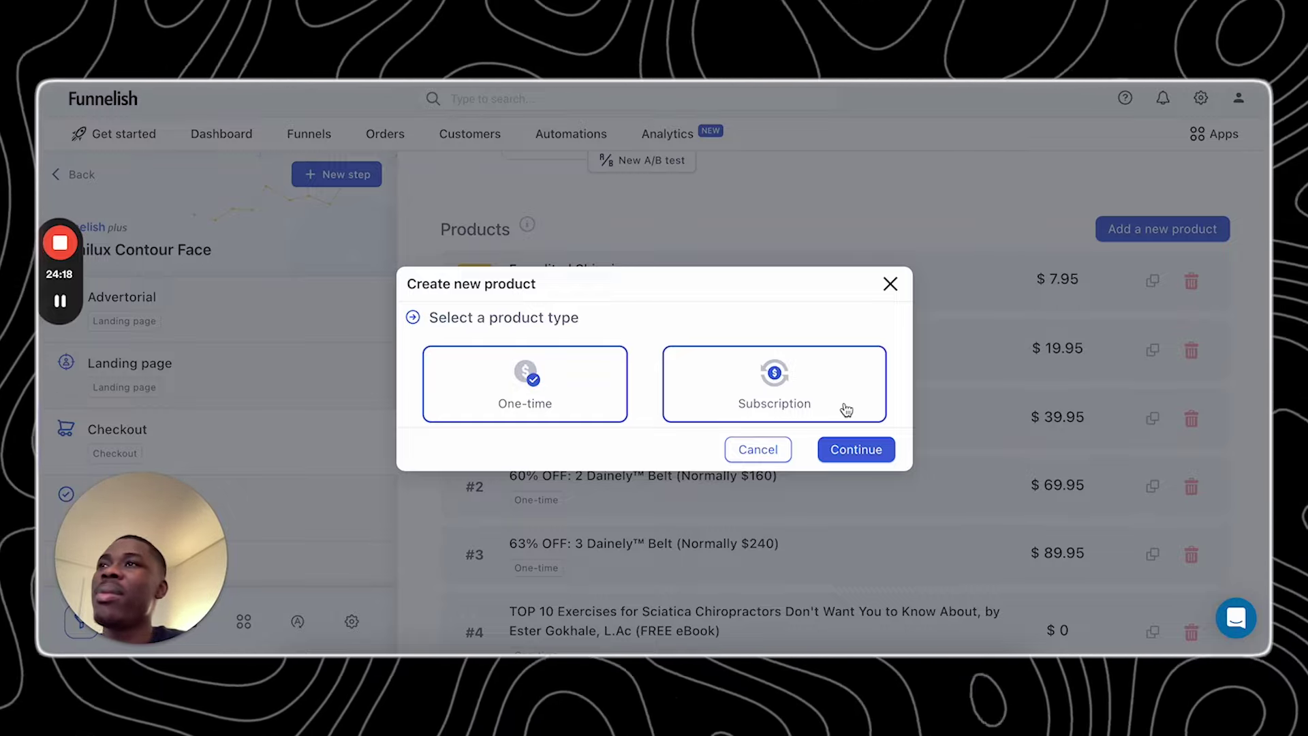
click(891, 285)
scroll(877, 351, down, 2)
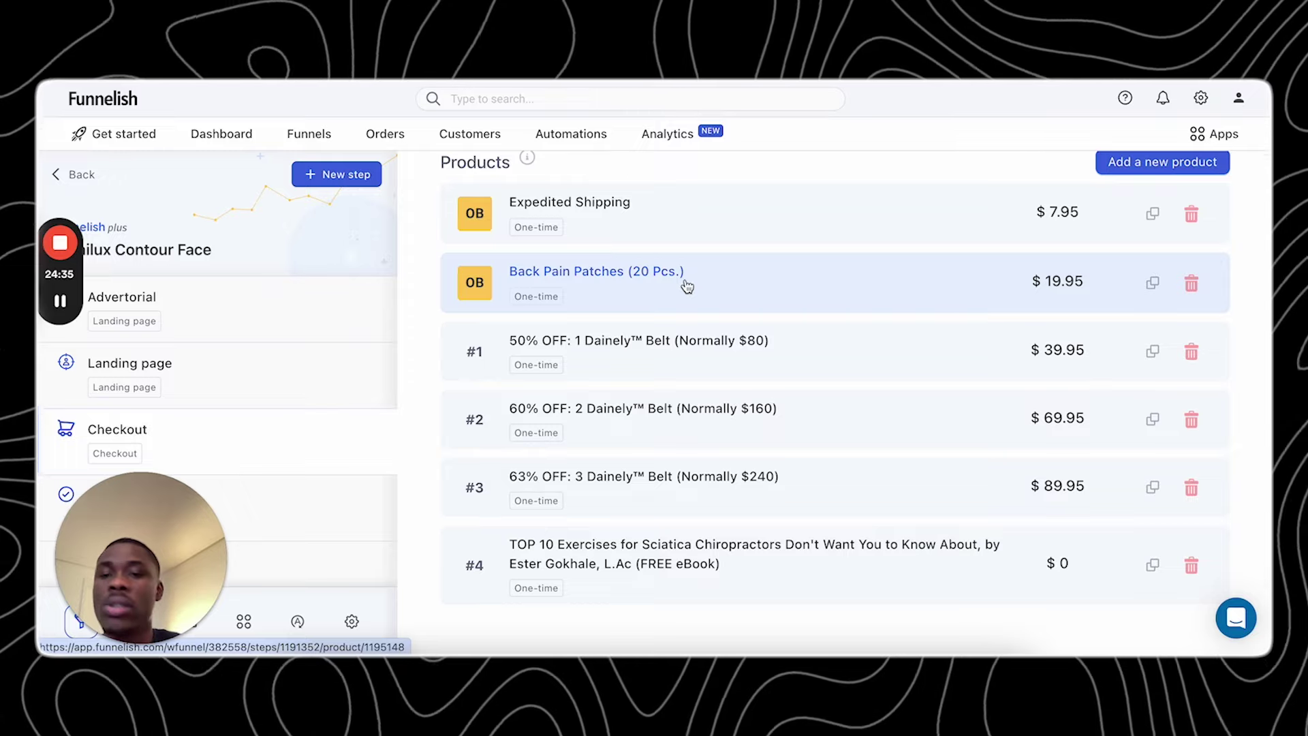
- Open the Thank you page step, view its live order receipt page, and return to the funnel overview
click(295, 493)
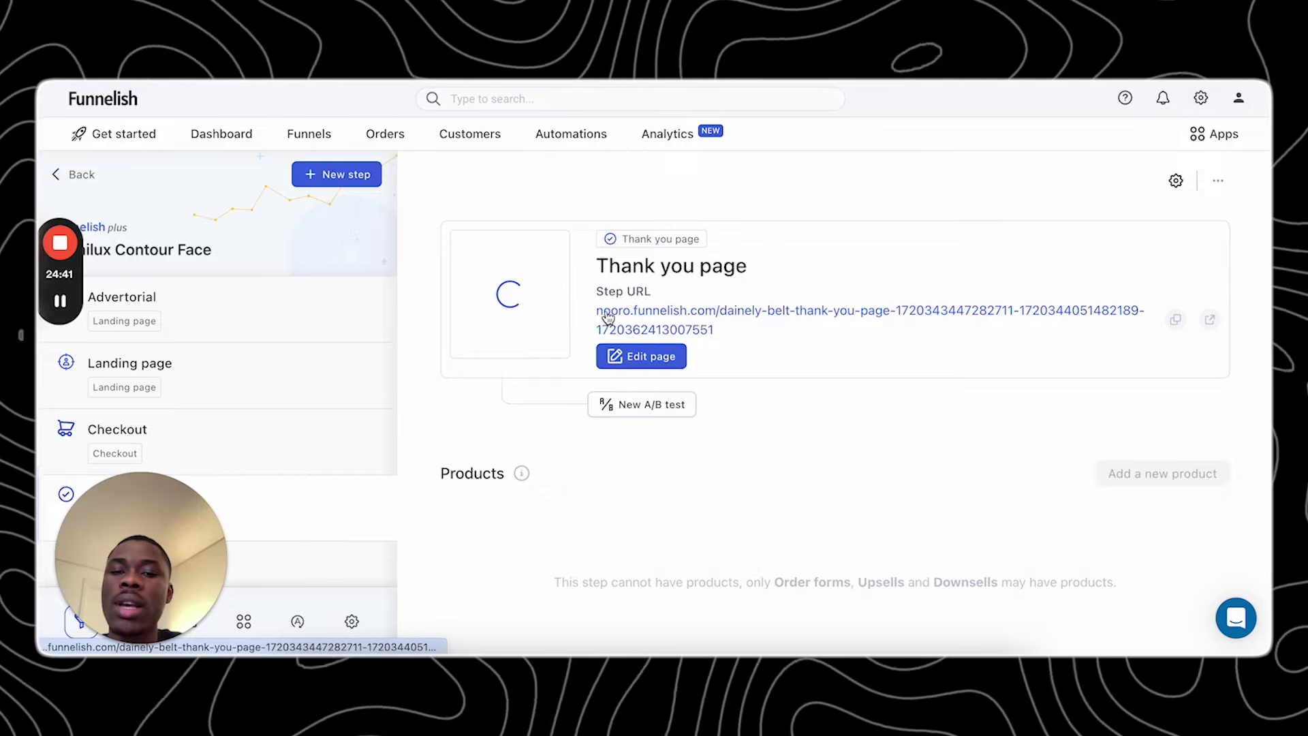
click(700, 330)
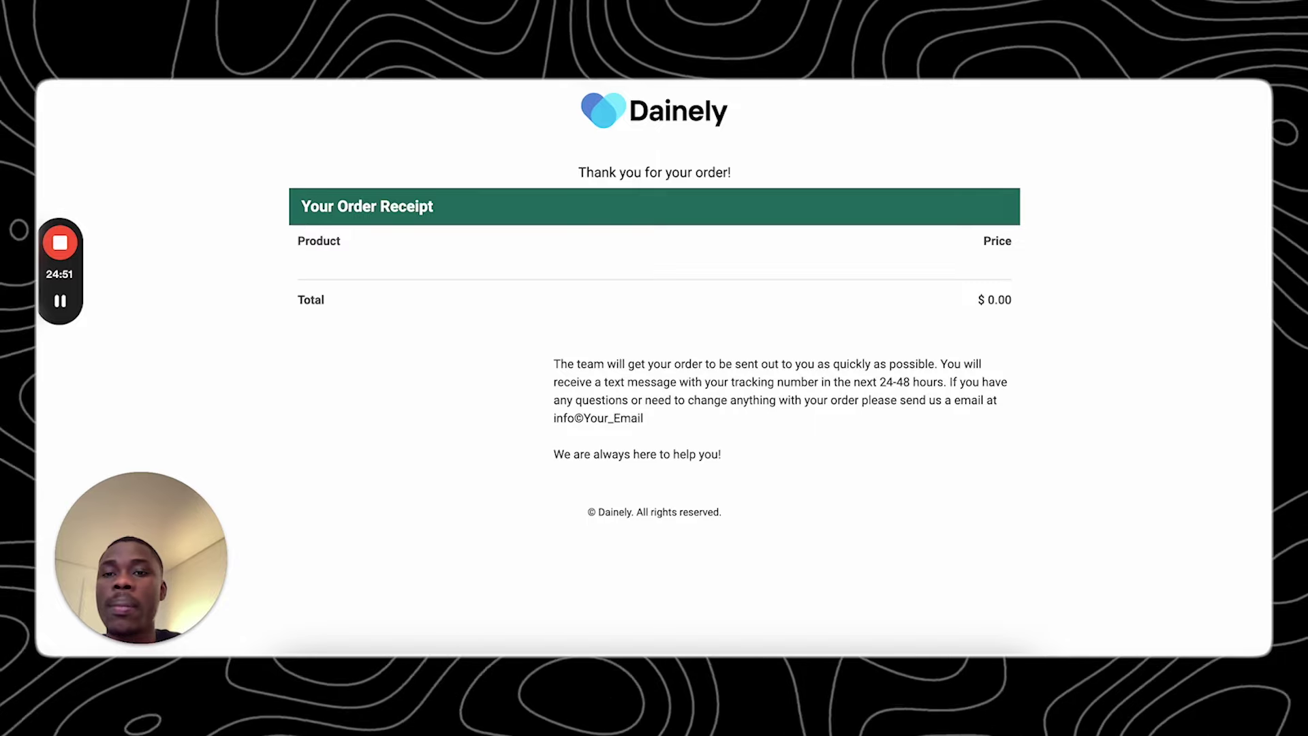
key(ctrl+w)
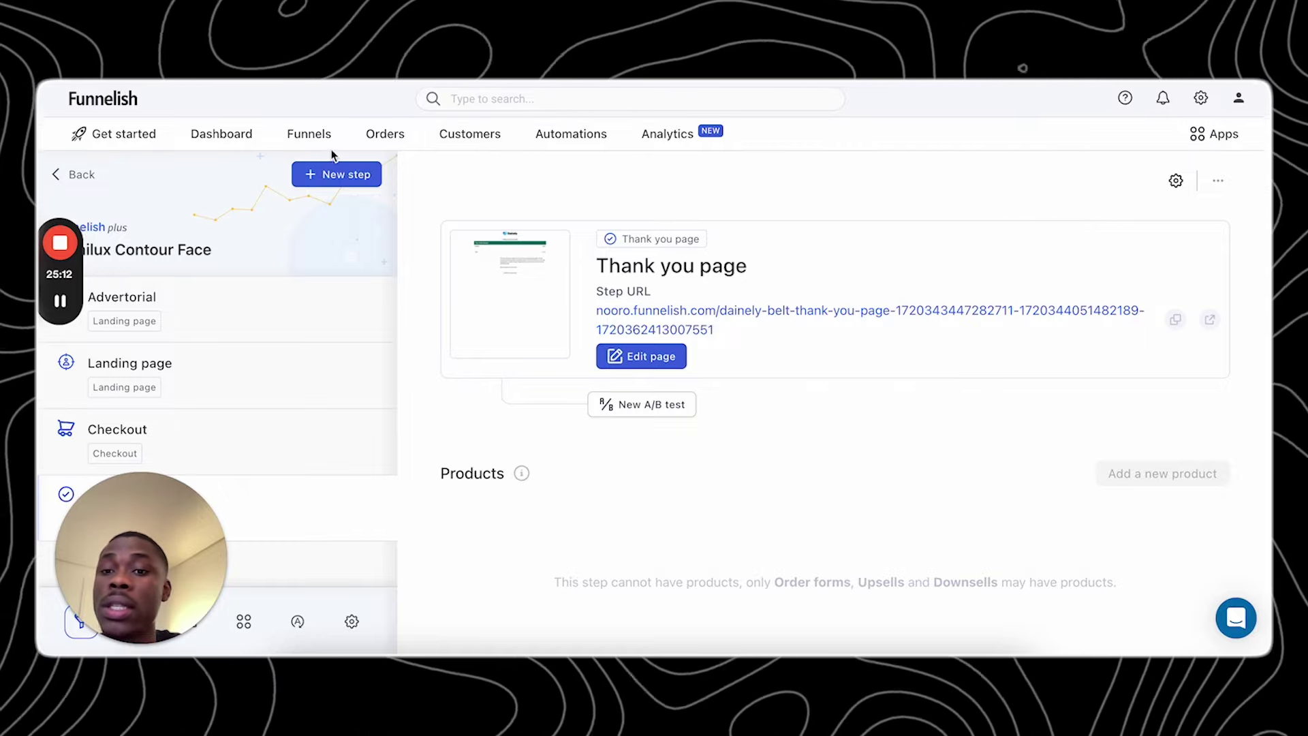
- Look over the Upsell and Sales page templates offered for a new funnel step, and close the template dialog
click(353, 178)
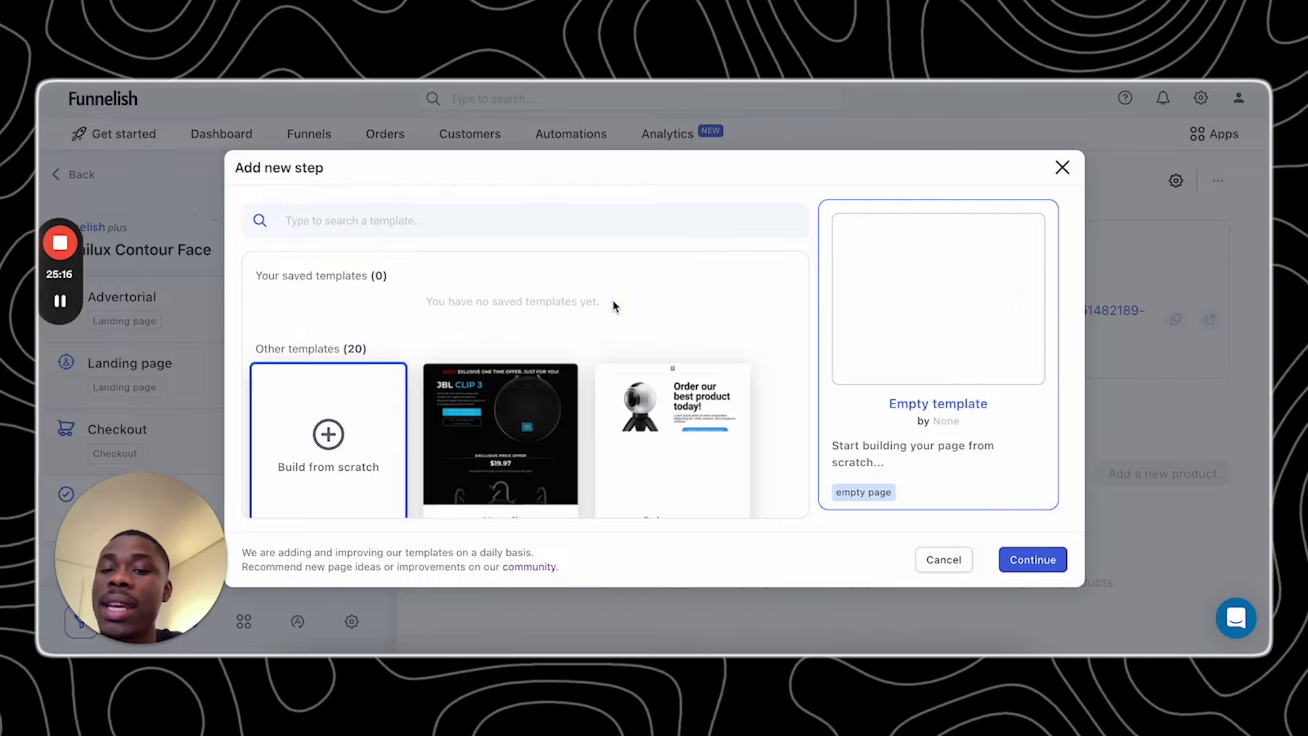
scroll(612, 300, down, 3)
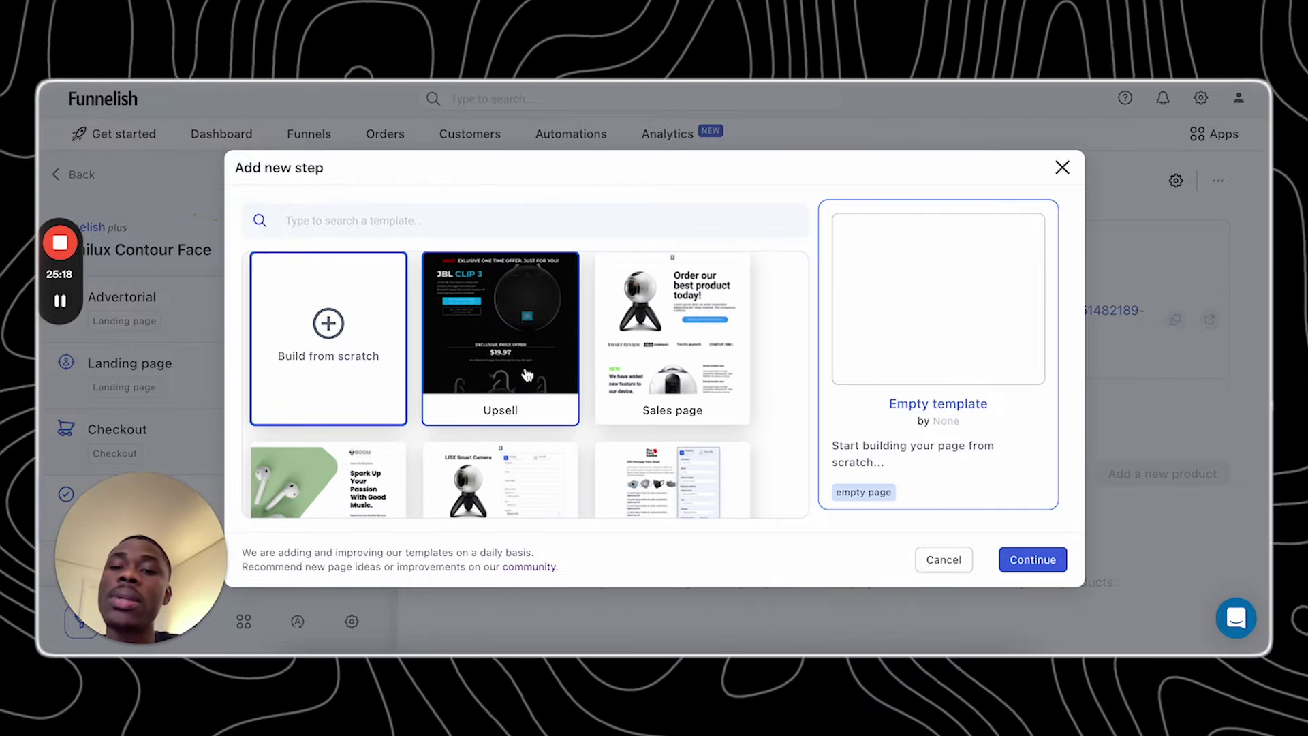
scroll(526, 374, down, 5)
scroll(526, 374, up, 8)
scroll(526, 374, down, 1)
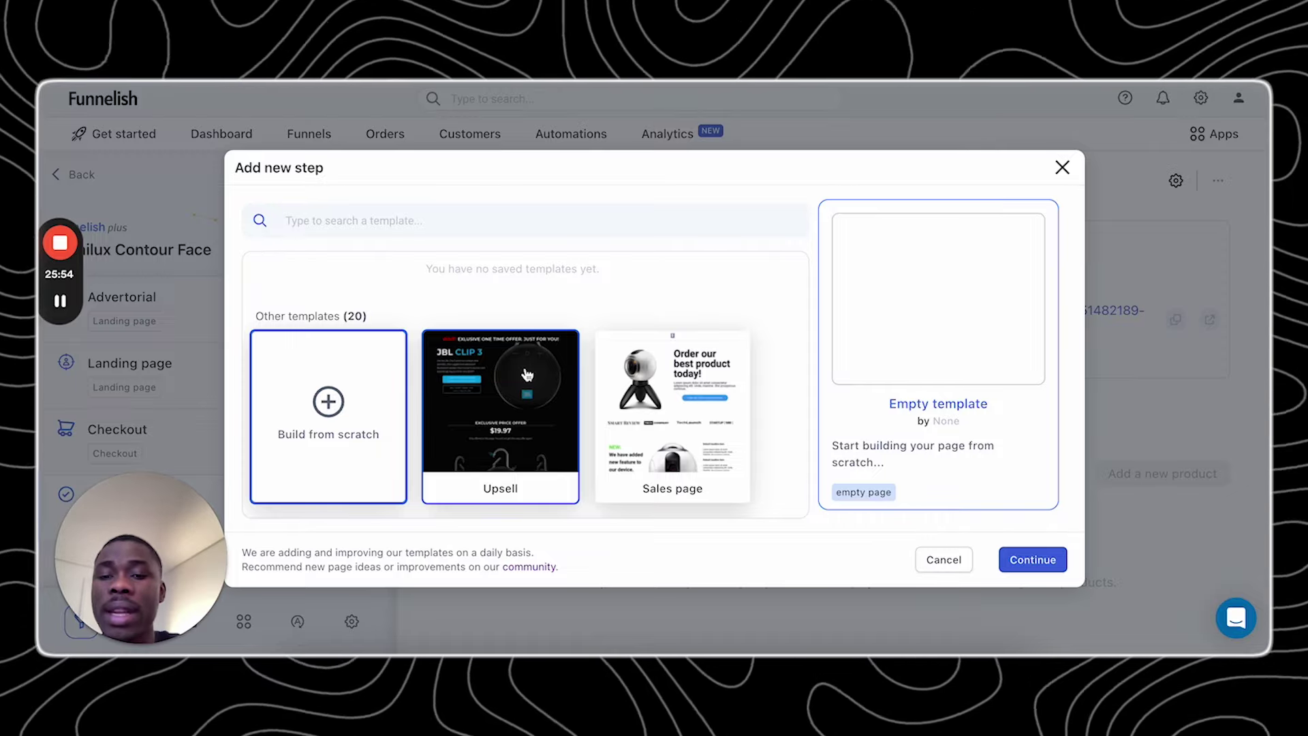
scroll(585, 368, down, 1)
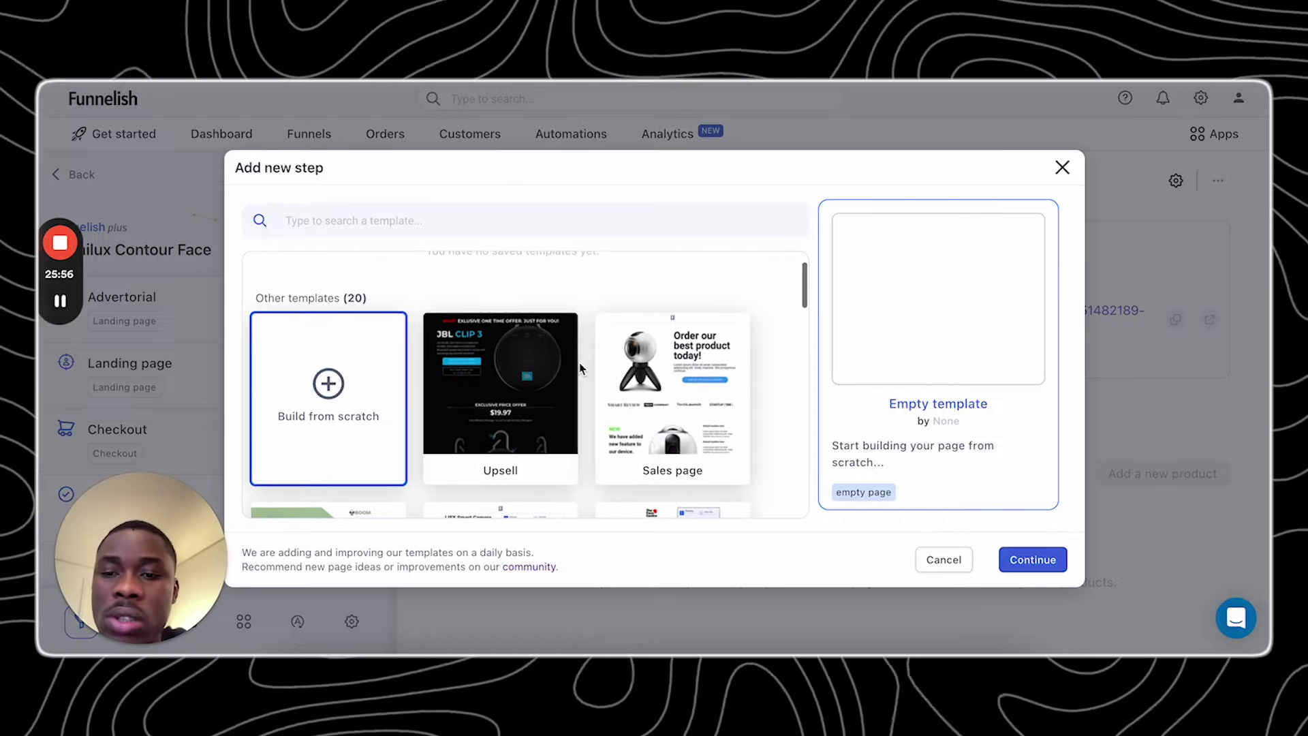
click(1061, 168)
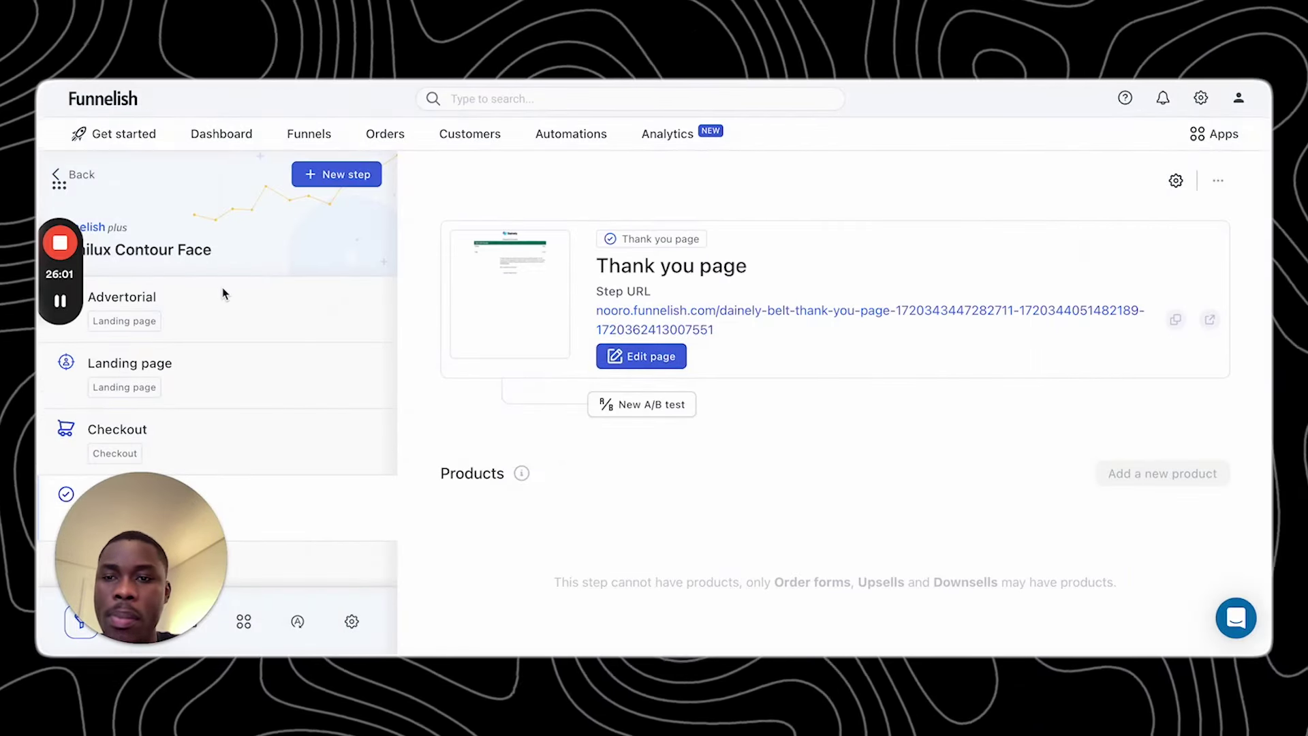
- Reopen the new-step dialog, browse its full range of upsell, thank-you, sales and checkout templates, and close it without adding a step
click(337, 176)
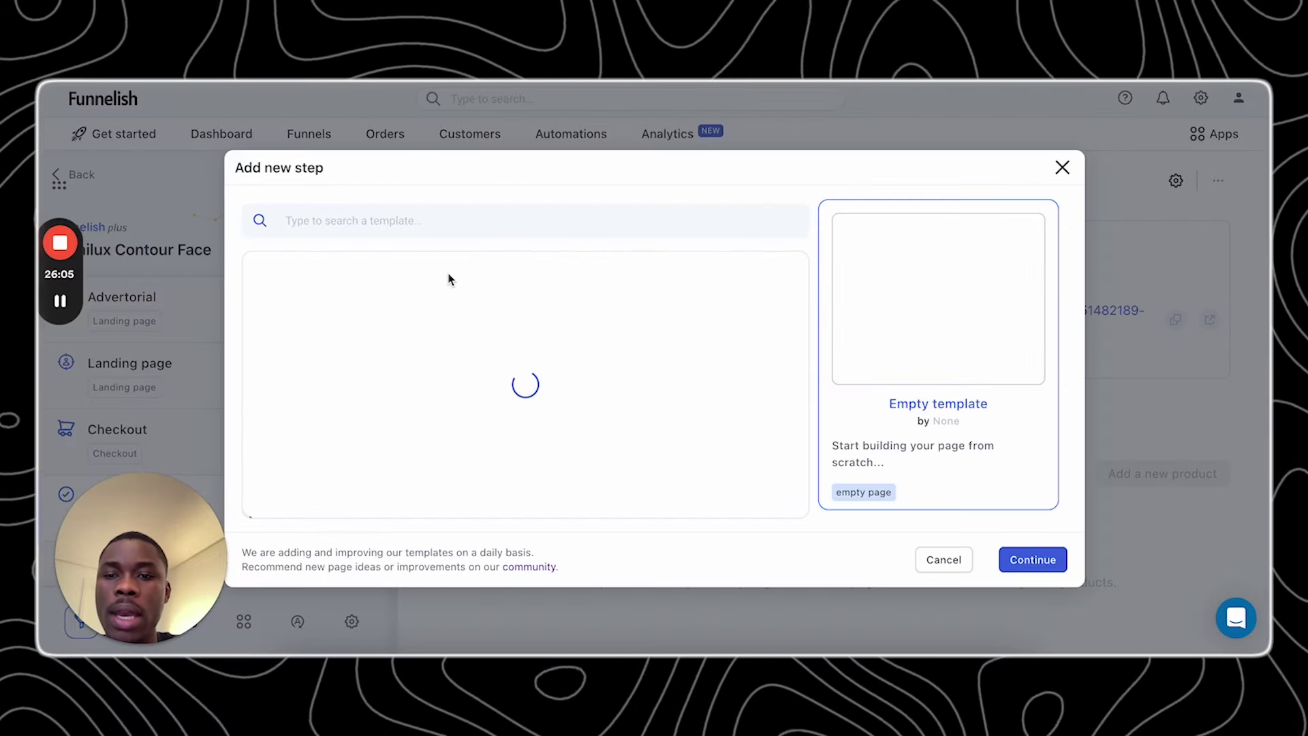
scroll(493, 395, down, 5)
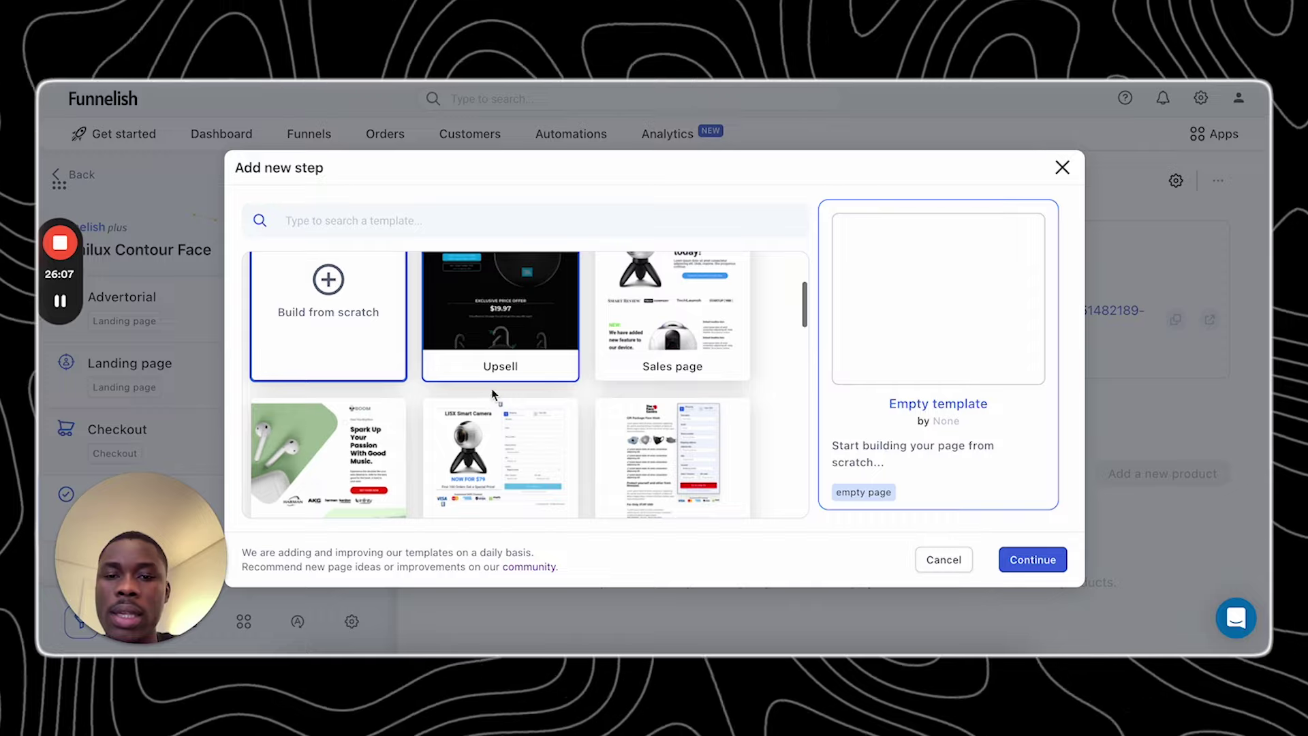
scroll(548, 367, down, 5)
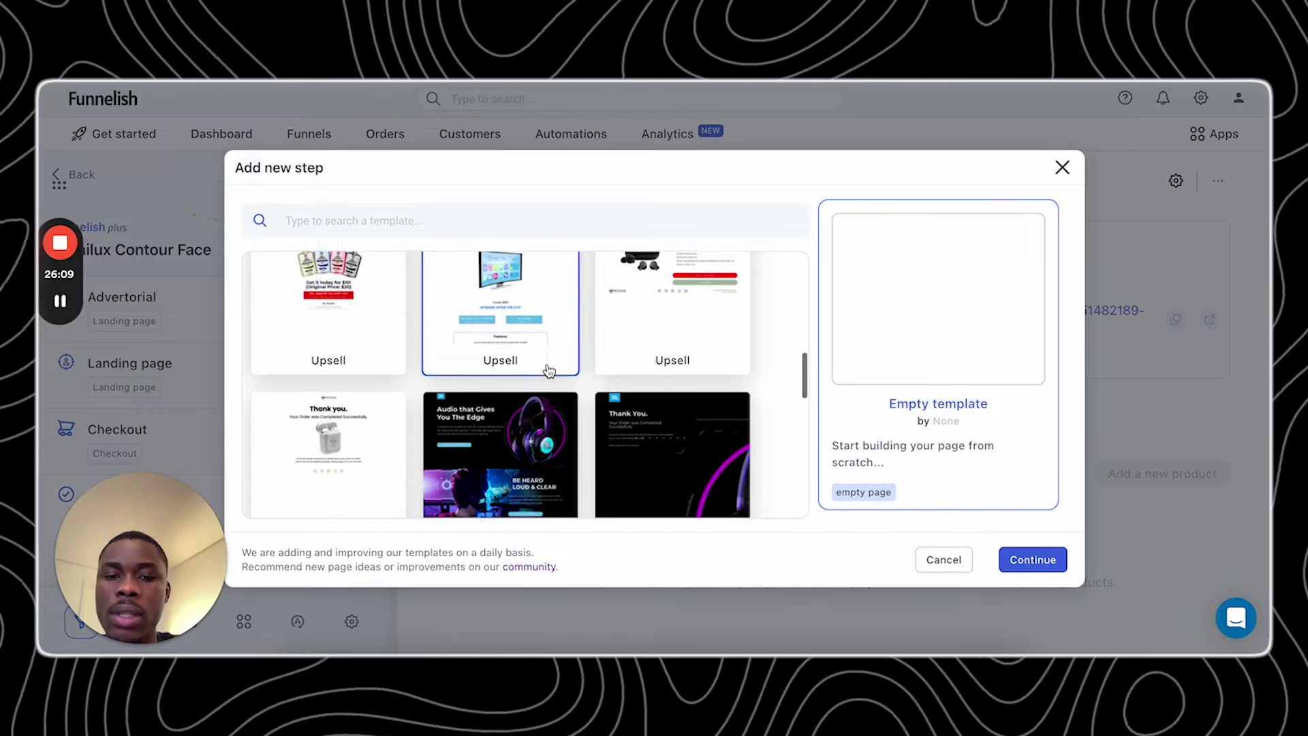
scroll(548, 367, down, 5)
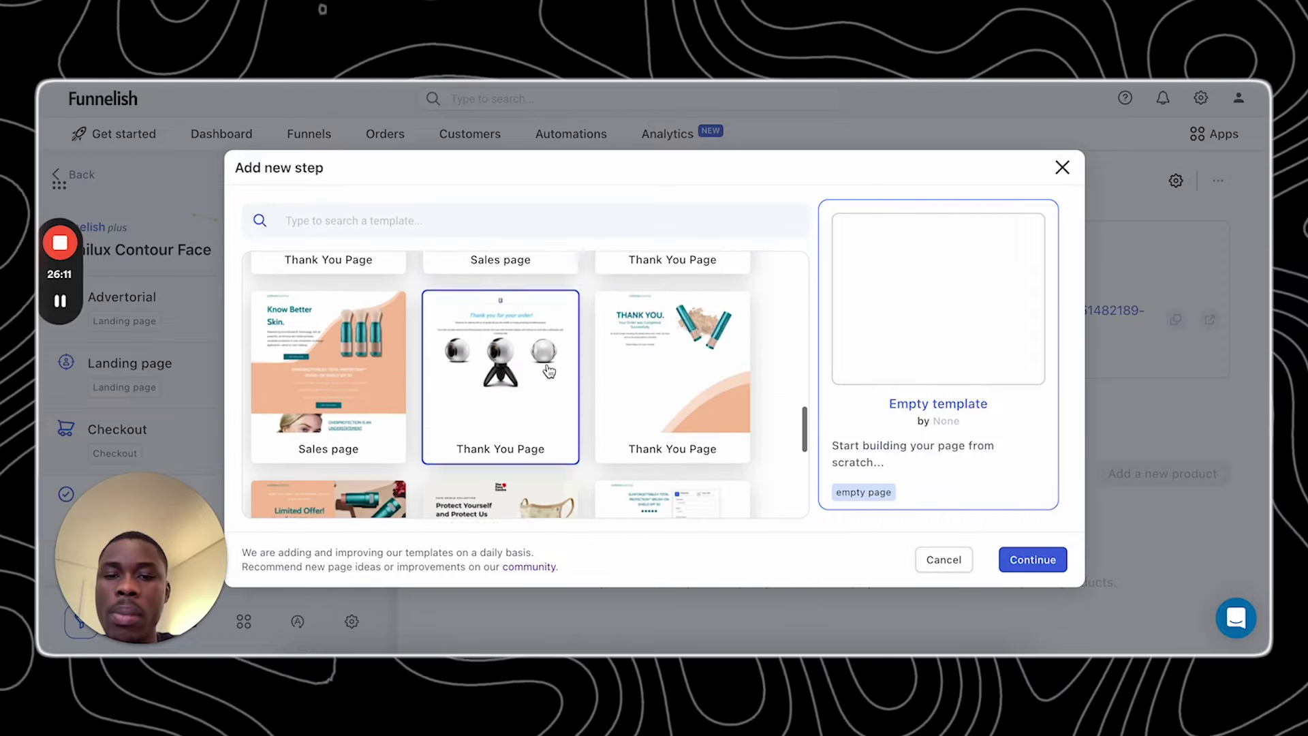
scroll(548, 370, down, 2)
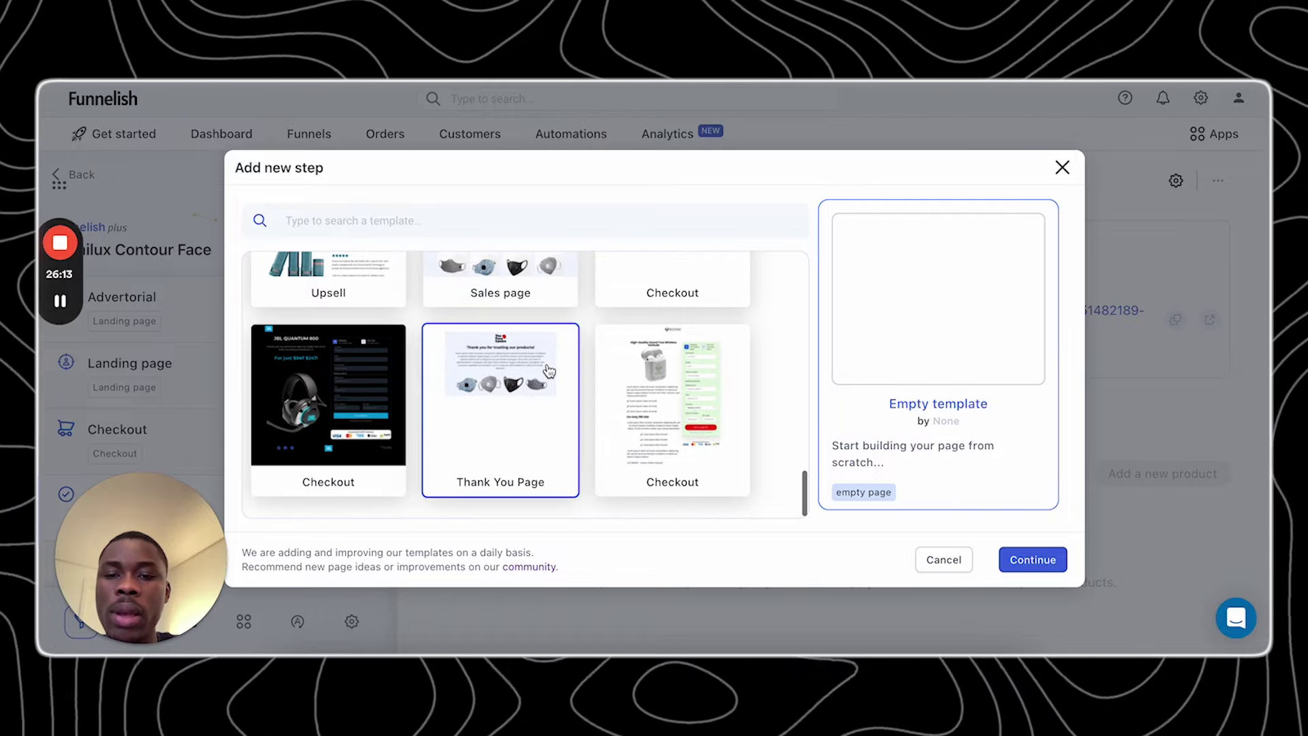
scroll(548, 370, up, 15)
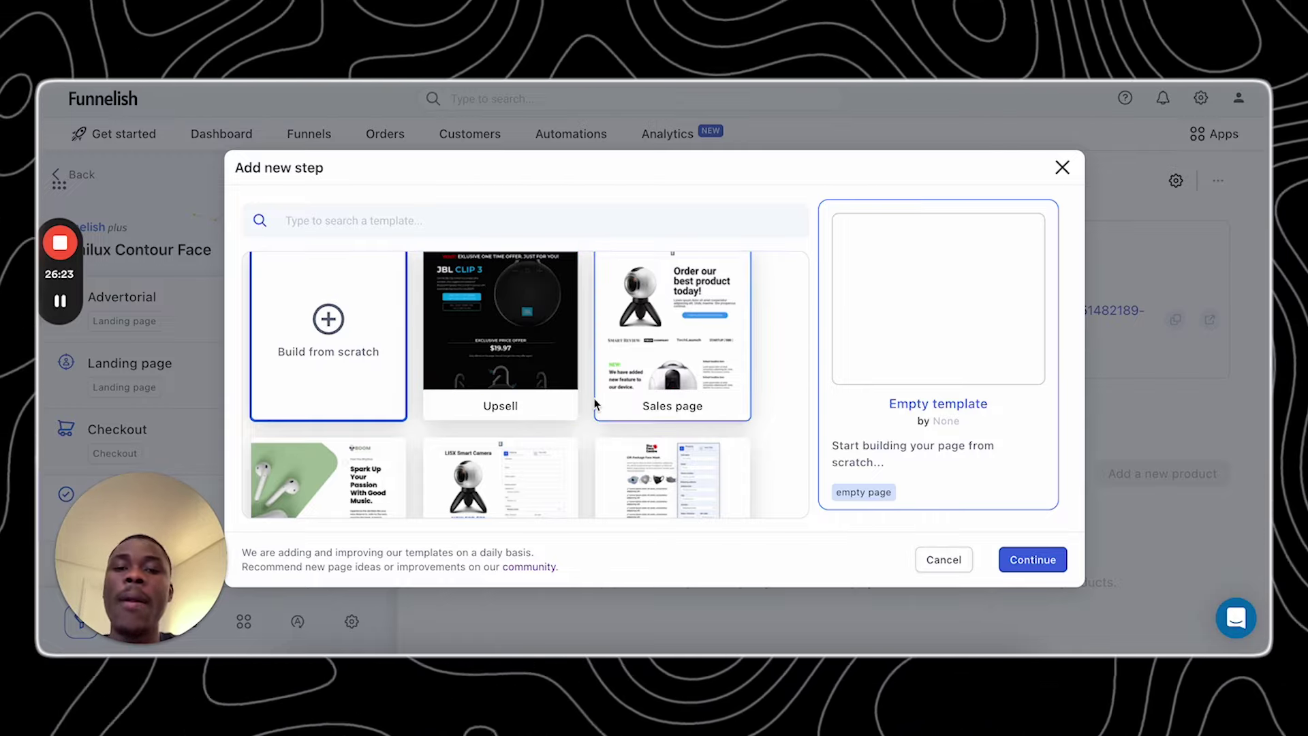
click(1063, 166)
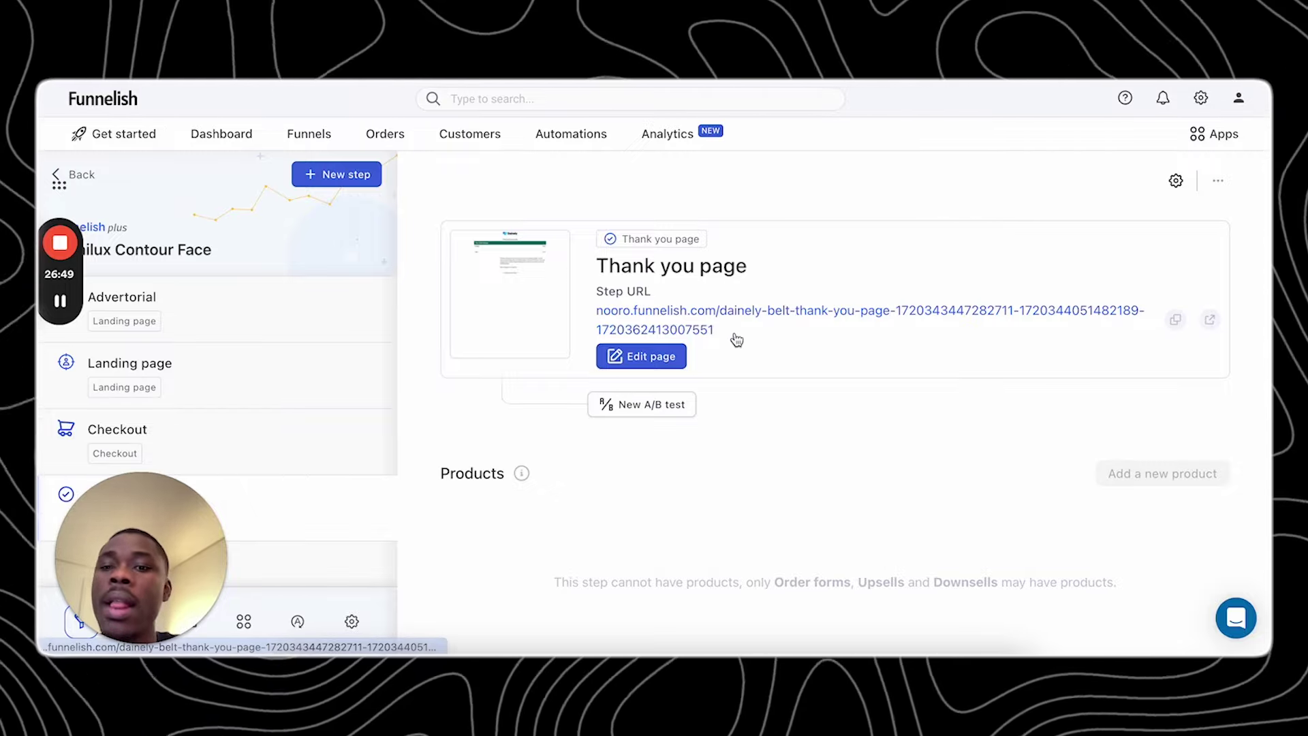
- Examine the available apps, including PayPal Plugin, Funnelish Pay, Facebook Pixel and Smart Currency Converter, and which ones are enabled
click(1220, 131)
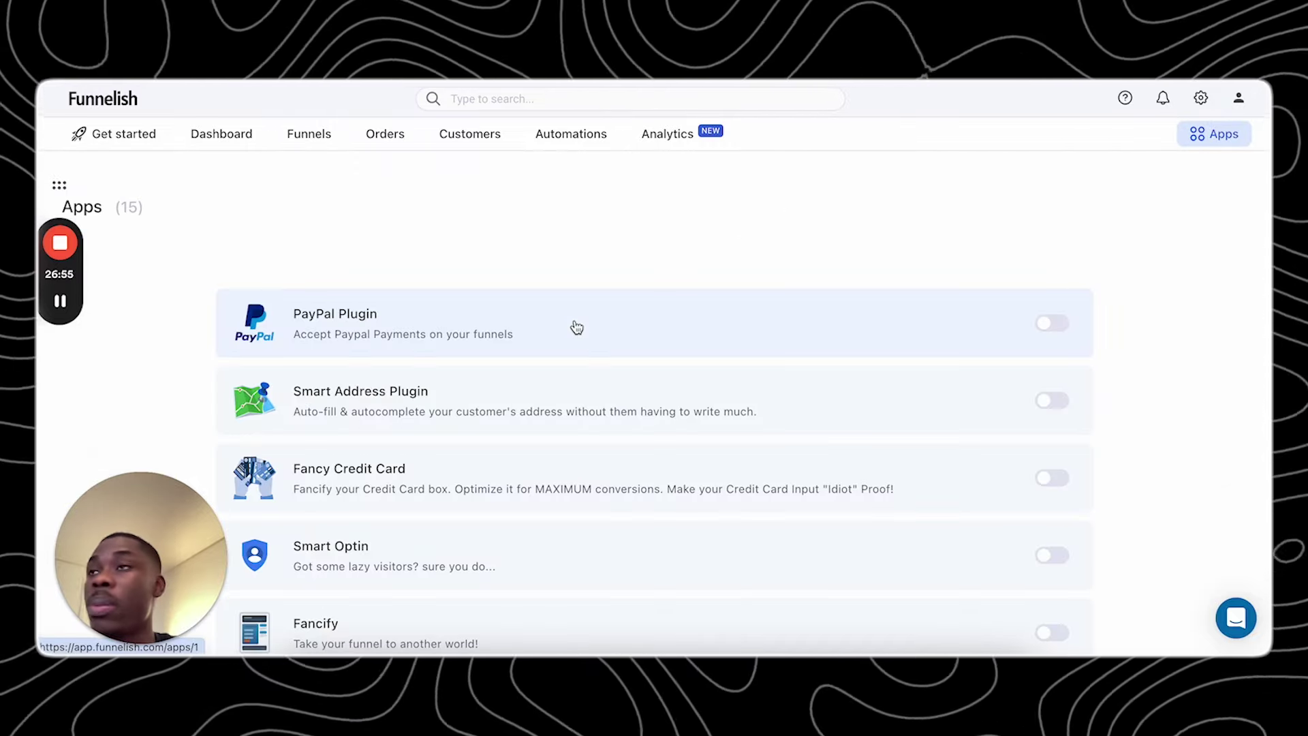
scroll(576, 327, down, 5)
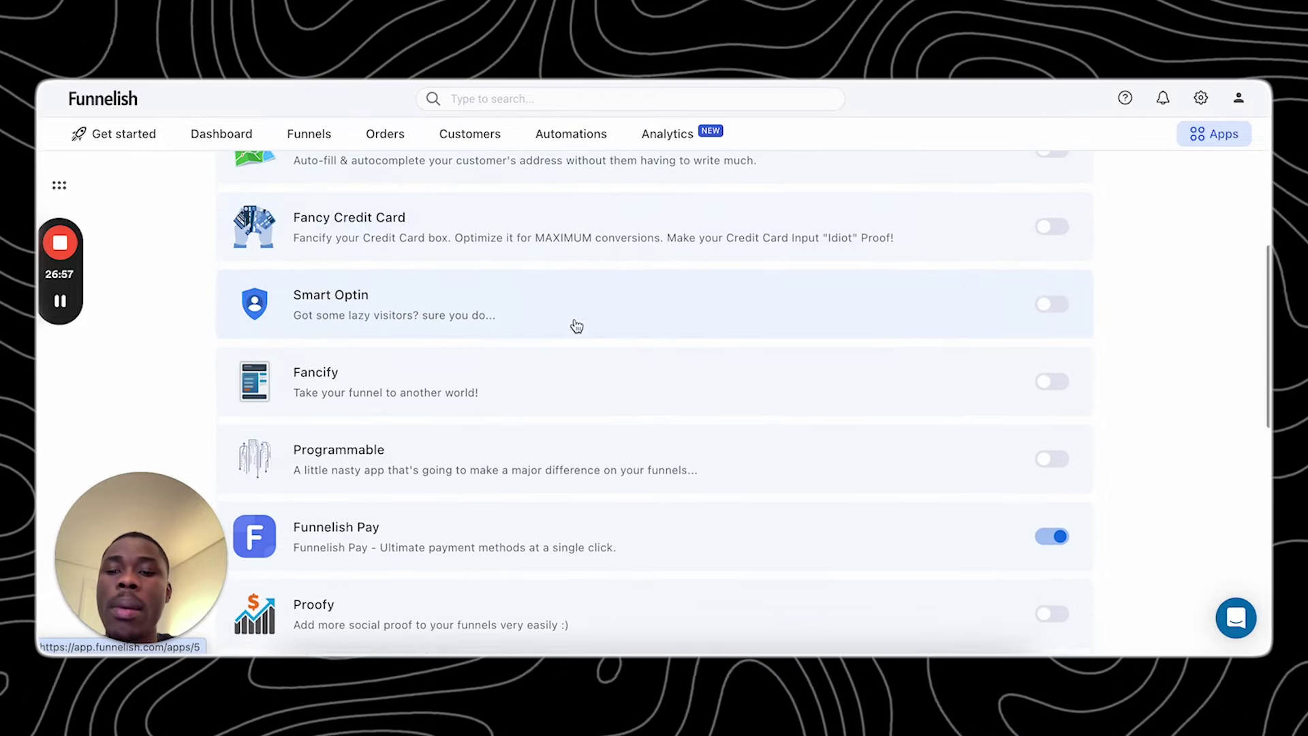
scroll(577, 327, down, 2)
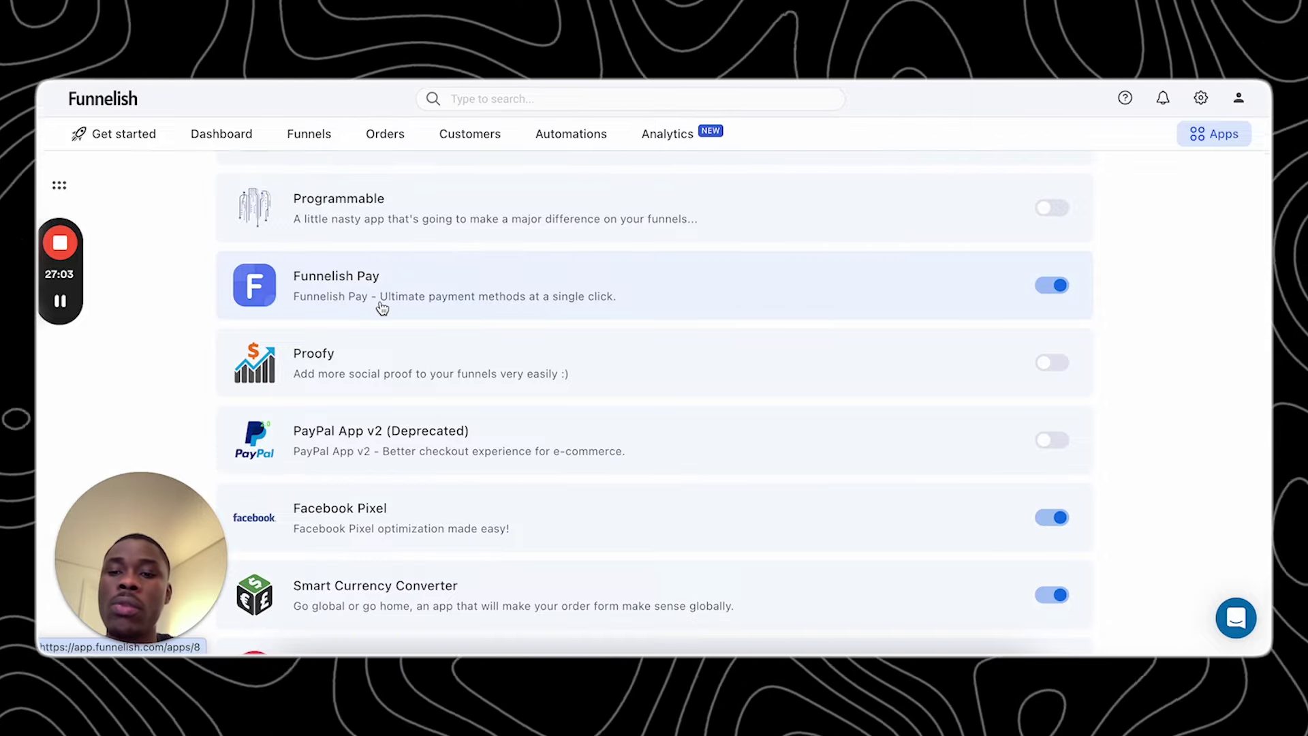
scroll(473, 295, up, 3)
scroll(474, 297, up, 4)
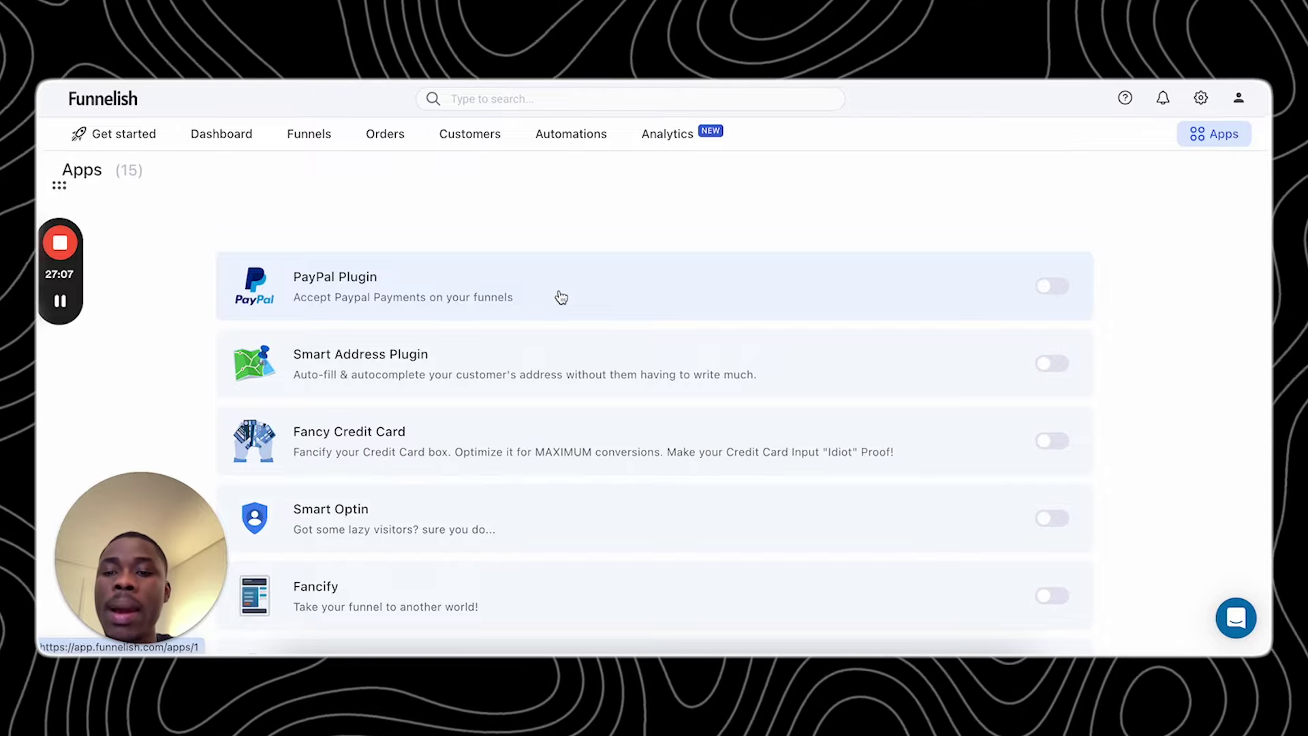
scroll(636, 309, down, 7)
scroll(638, 228, down, 4)
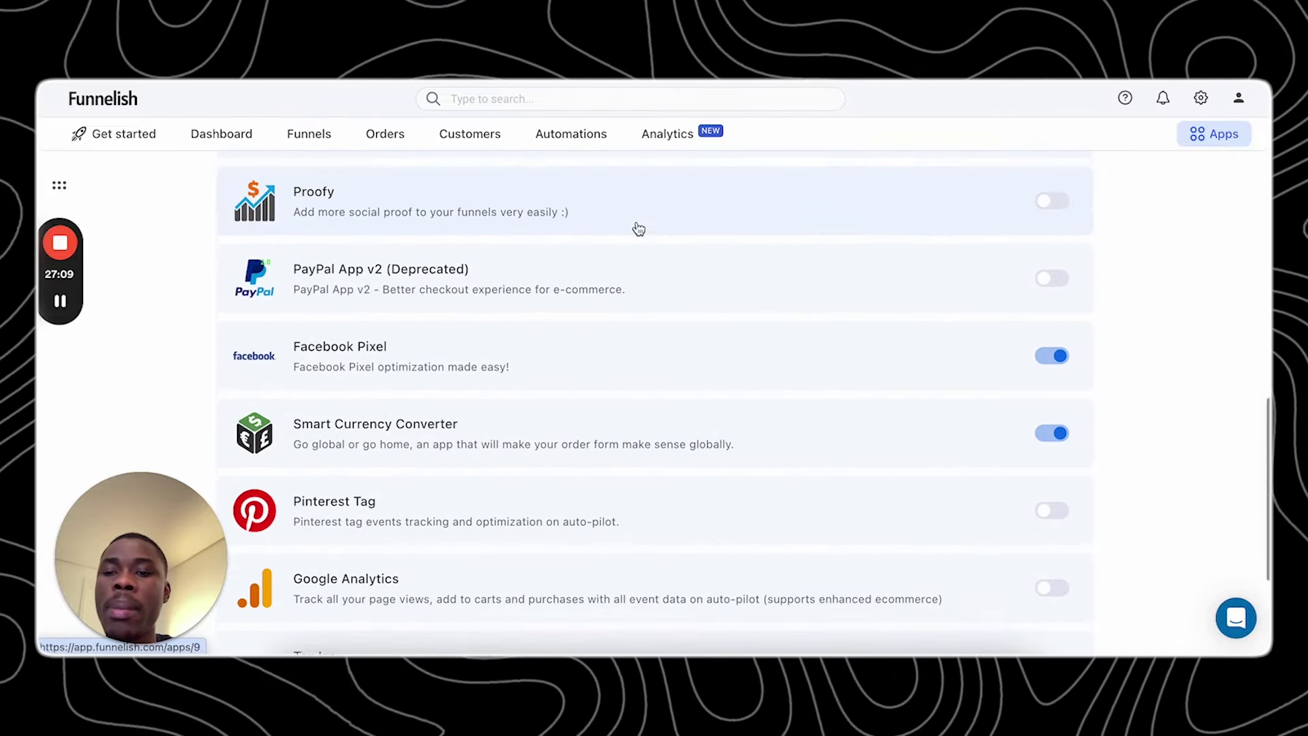
scroll(638, 228, up, 2)
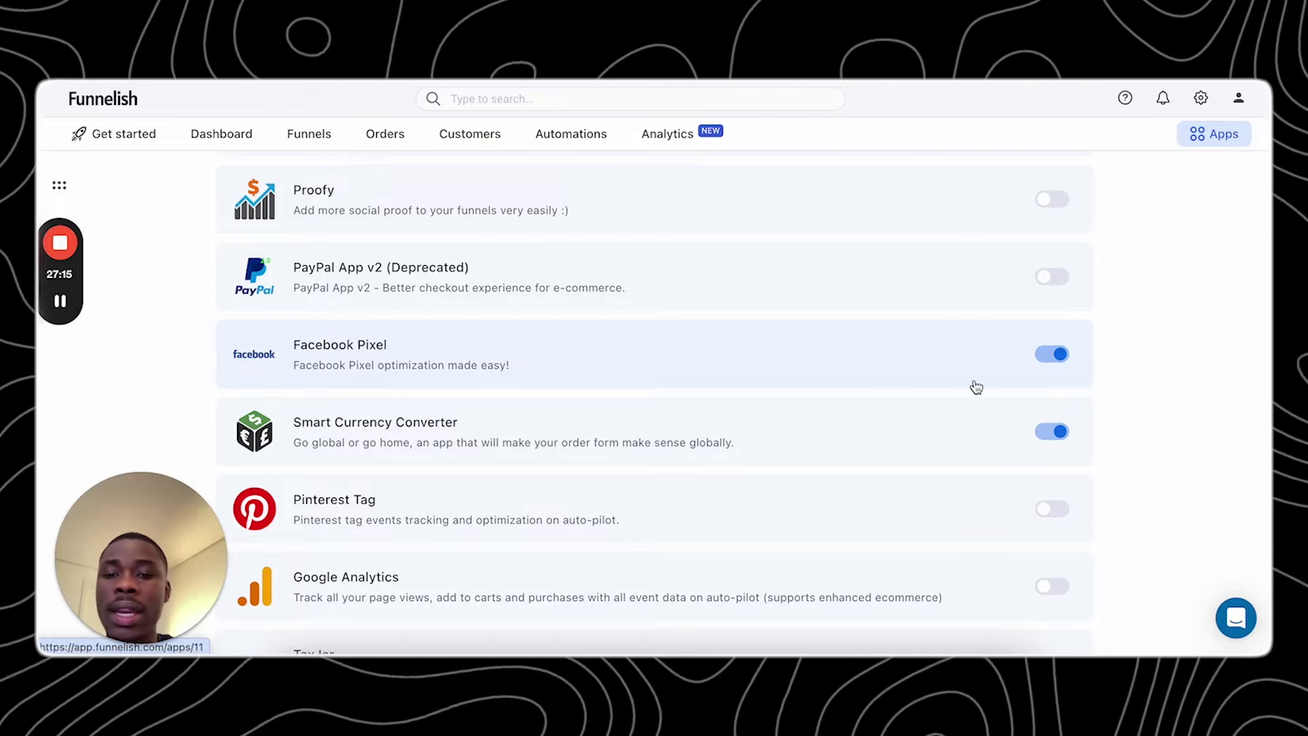
- Look through the remaining apps, from Facebook Pixel to Tiktok Pixel, and return to the start of the list
scroll(976, 385, down, 2)
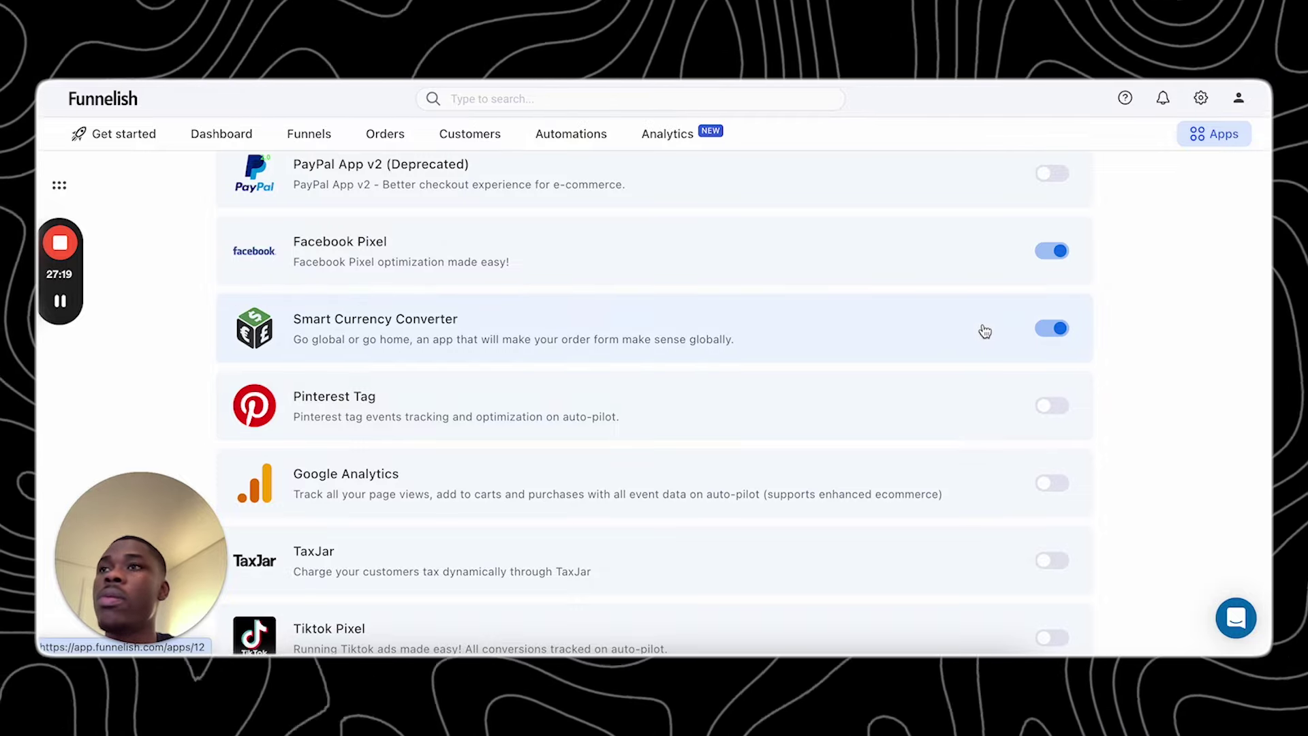
scroll(985, 331, down, 1)
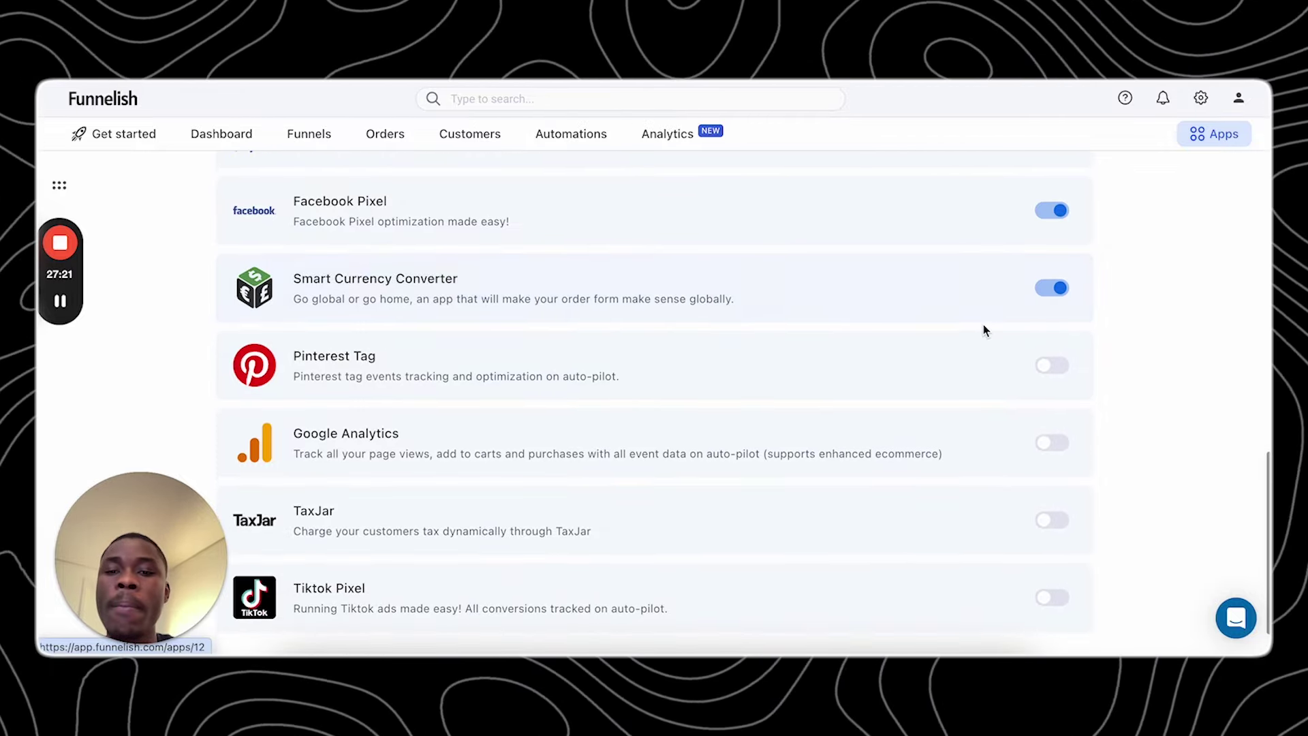
scroll(985, 331, up, 6)
scroll(985, 331, up, 7)
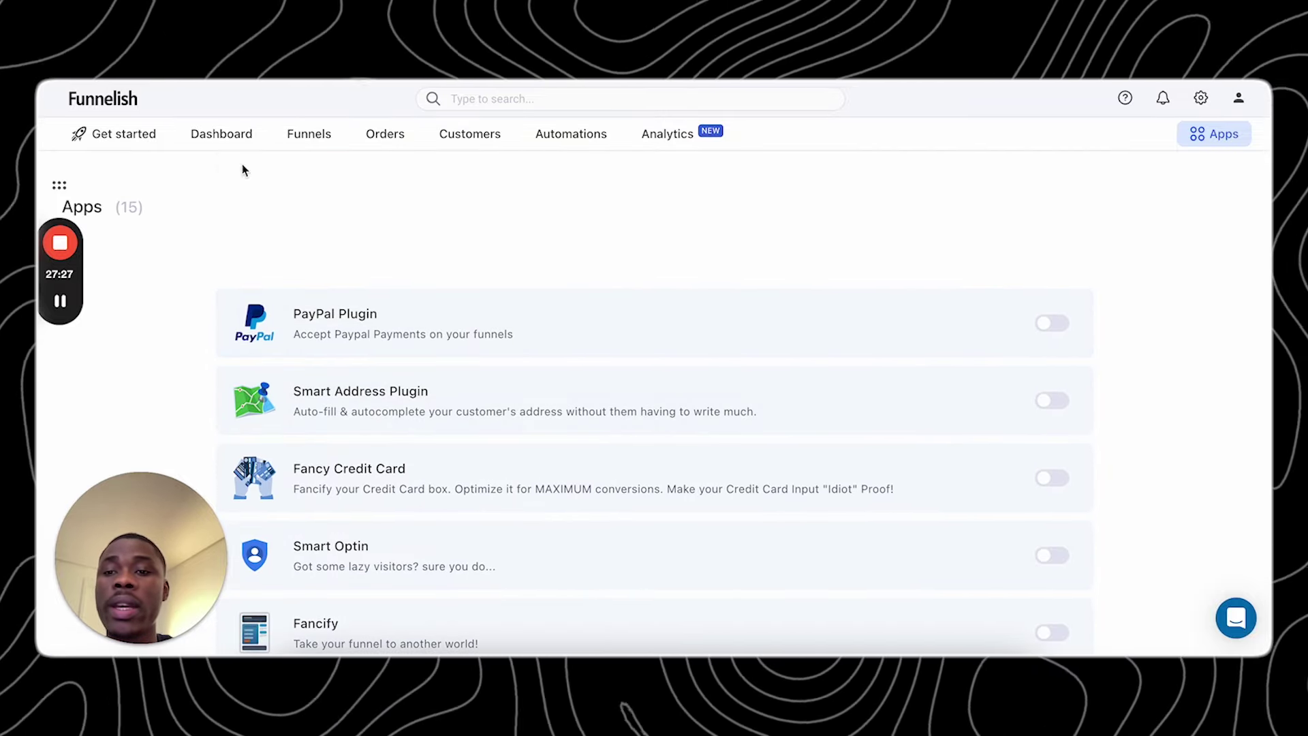
- Open the Get Started page and browse its trending funnel templates
click(140, 141)
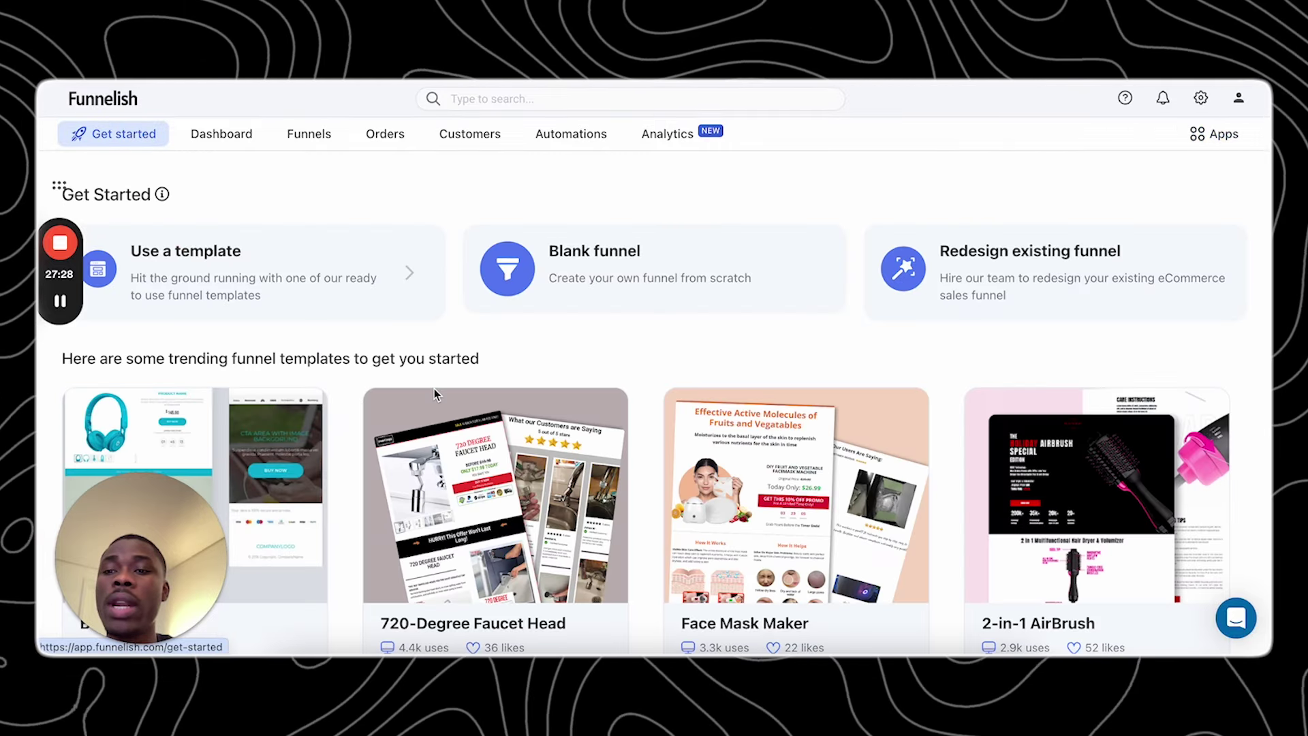
scroll(436, 393, down, 5)
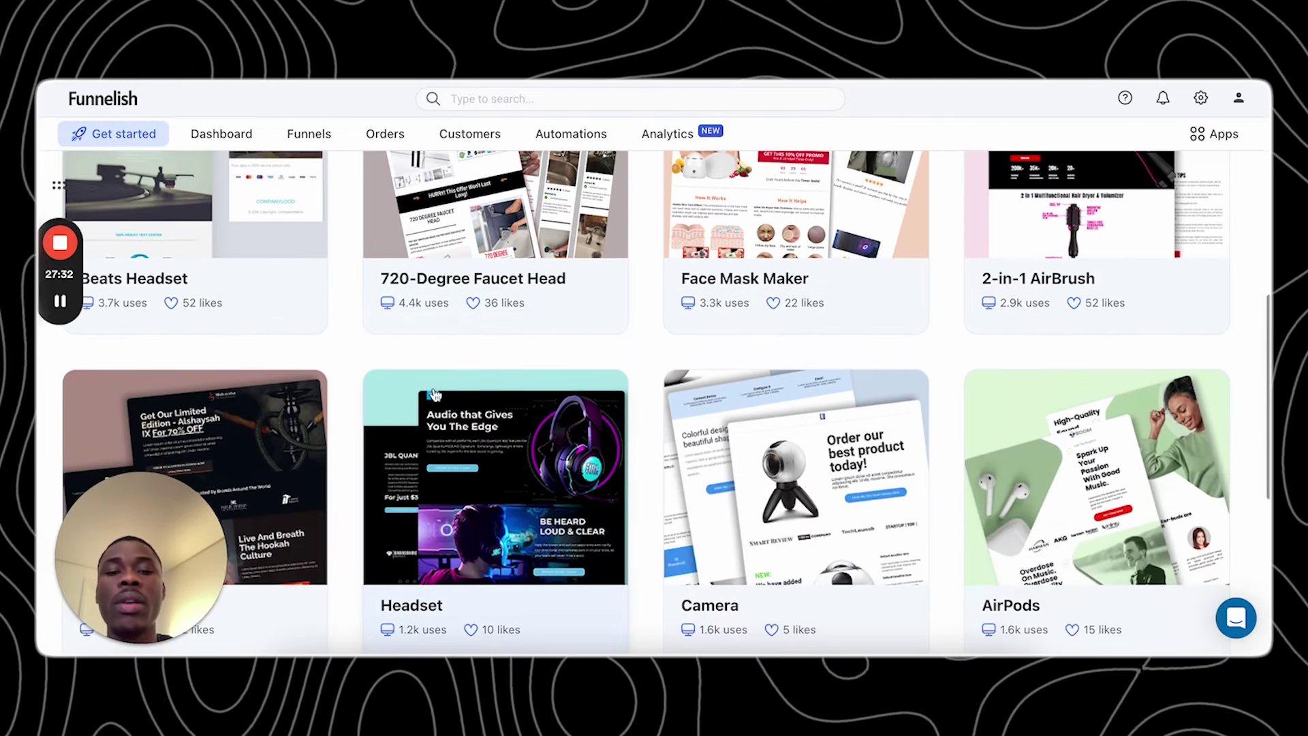
scroll(434, 394, down, 5)
scroll(434, 392, up, 7)
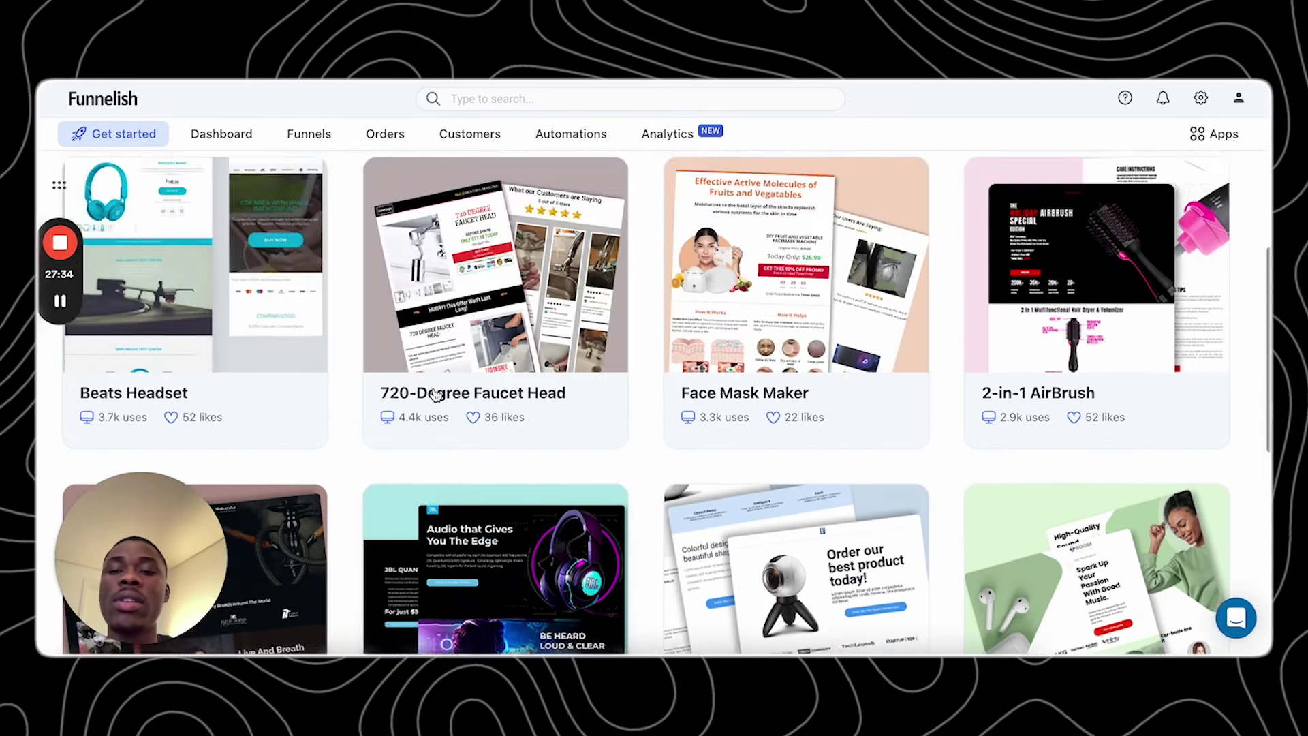
scroll(436, 394, up, 3)
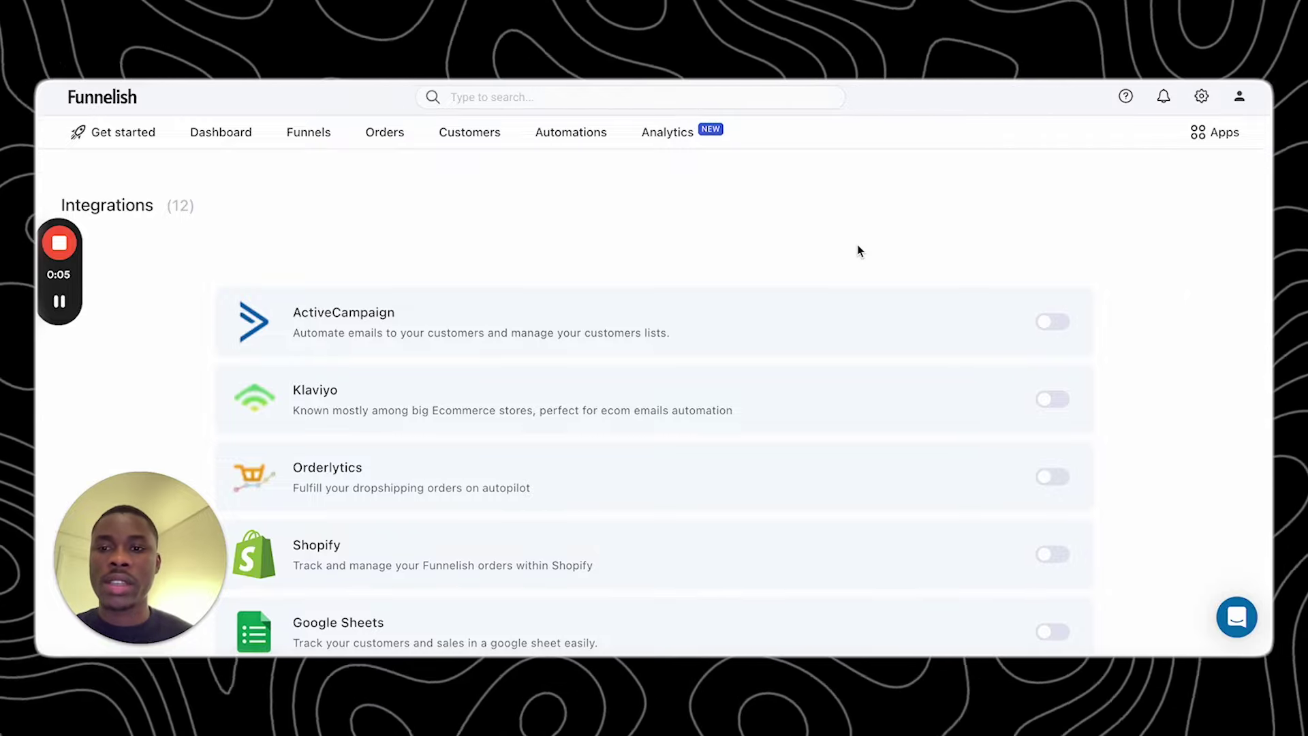
- Review the available integrations, including Klaviyo, Shopify, Google Sheets, ShipStation, Hyros, SendGrid and Zapier
scroll(858, 251, down, 3)
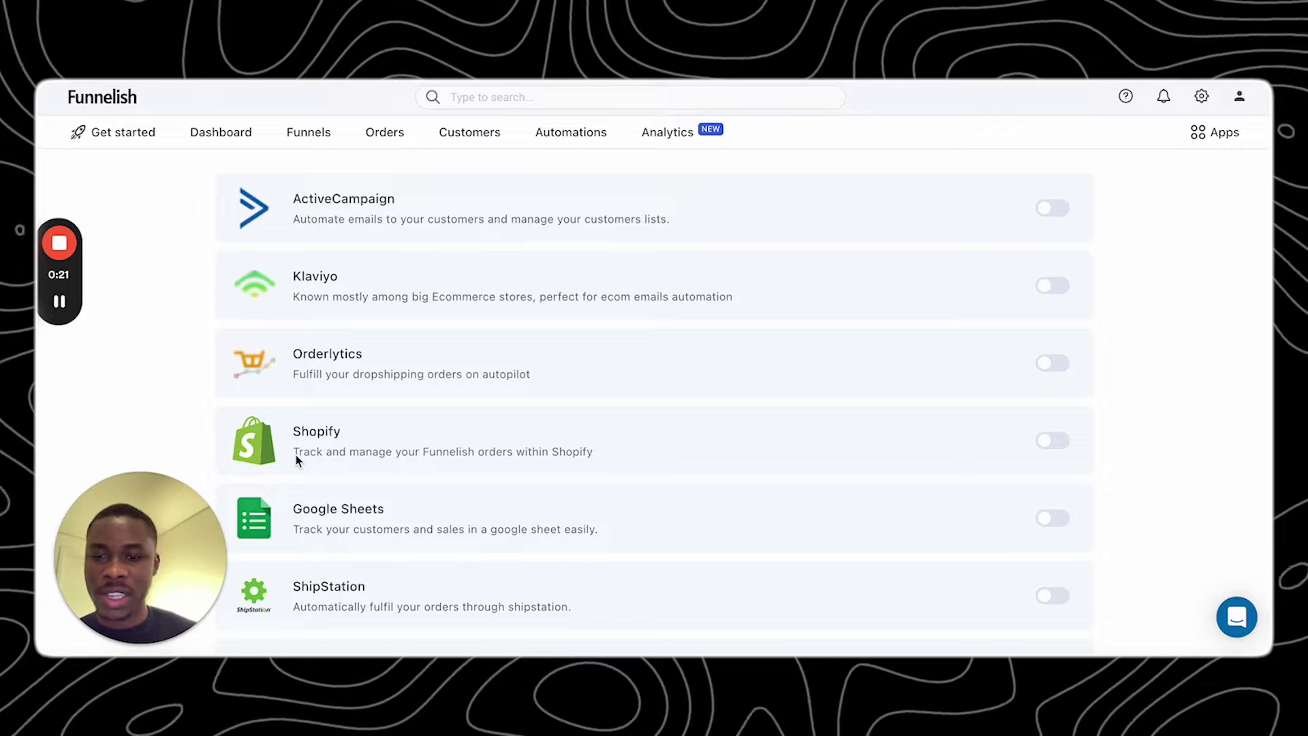
scroll(296, 455, down, 7)
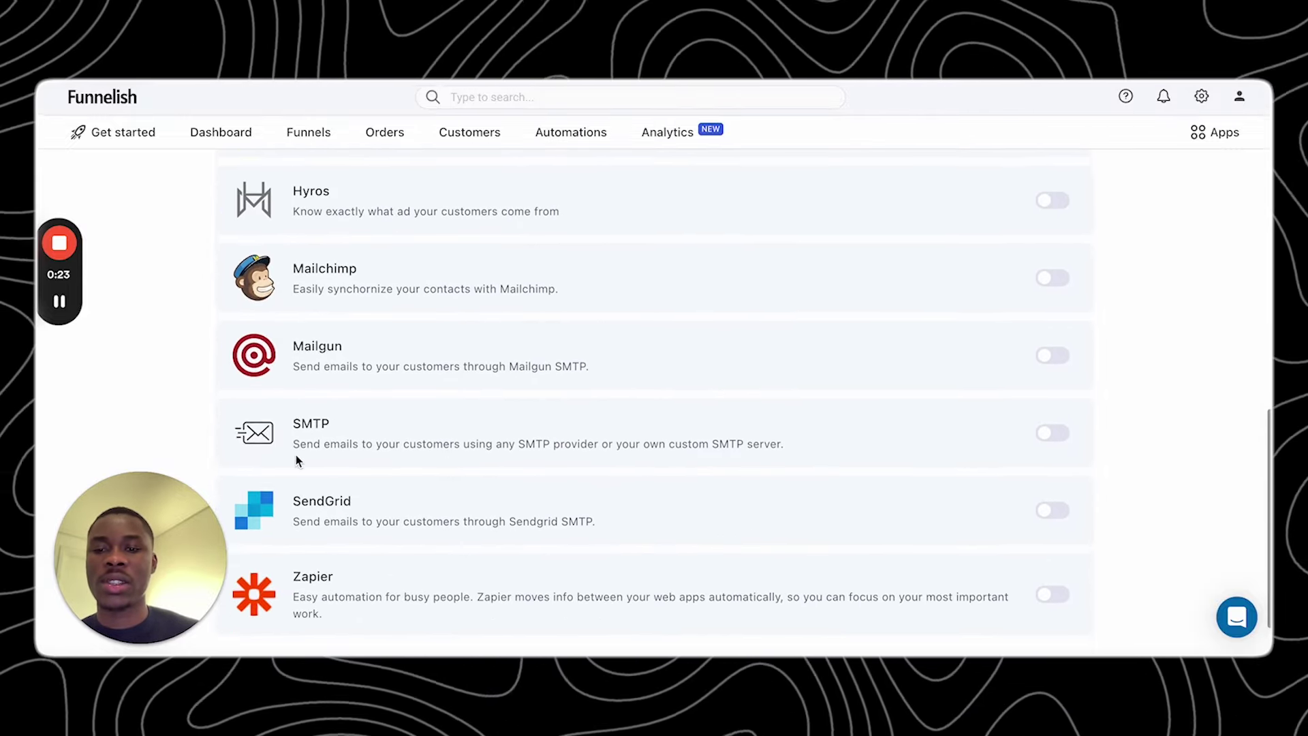
scroll(296, 455, up, 5)
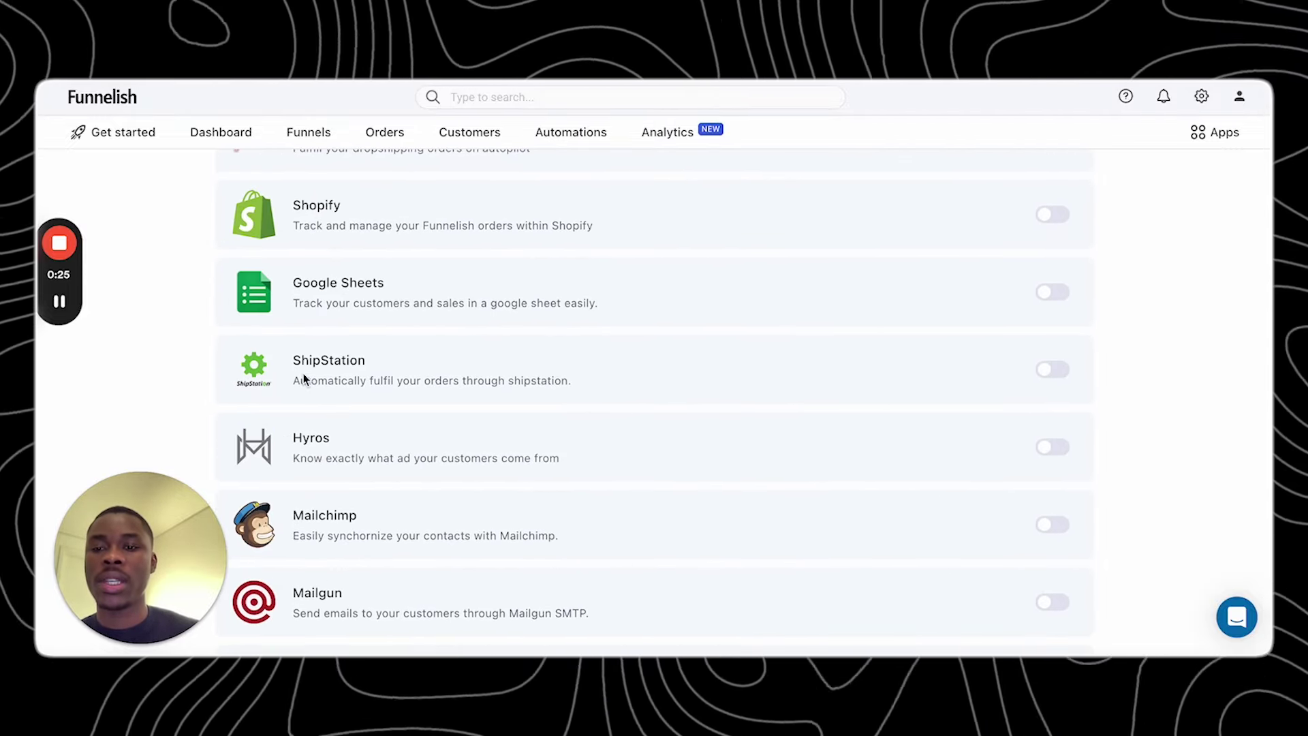
scroll(331, 544, down, 1)
scroll(331, 546, up, 4)
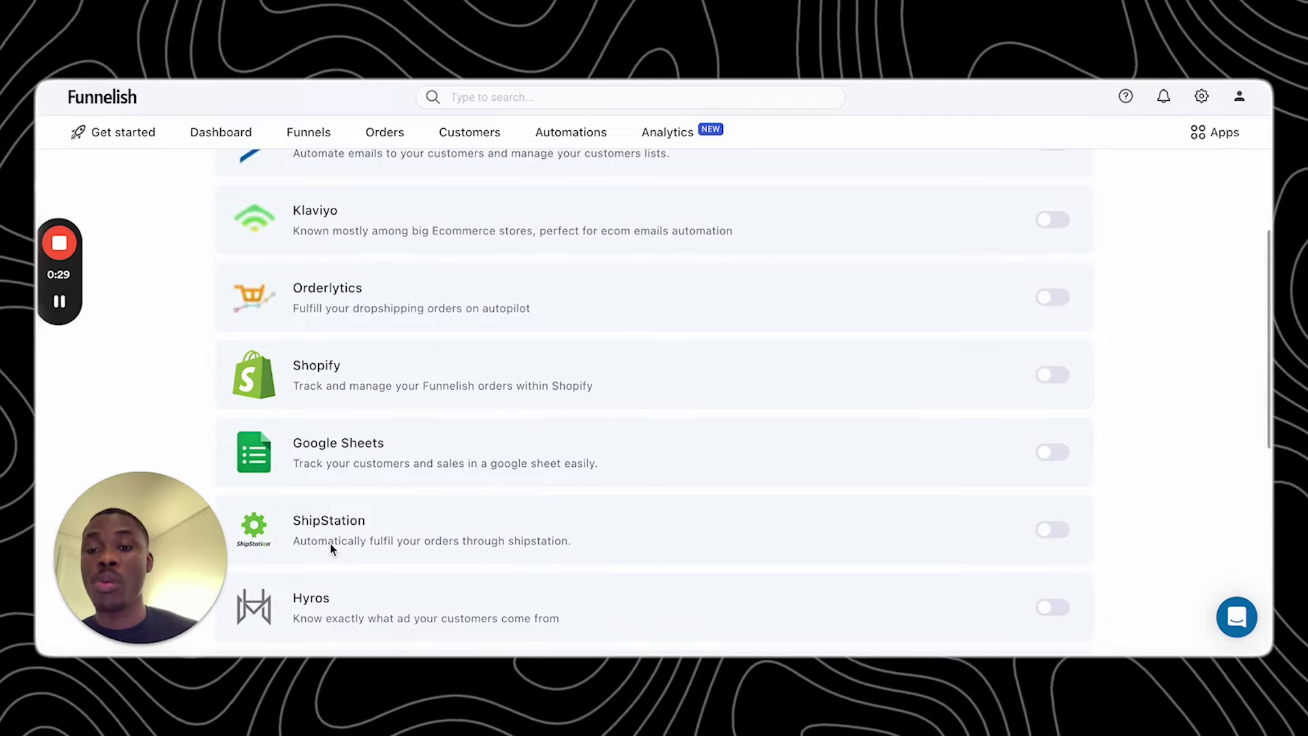
scroll(330, 548, up, 2)
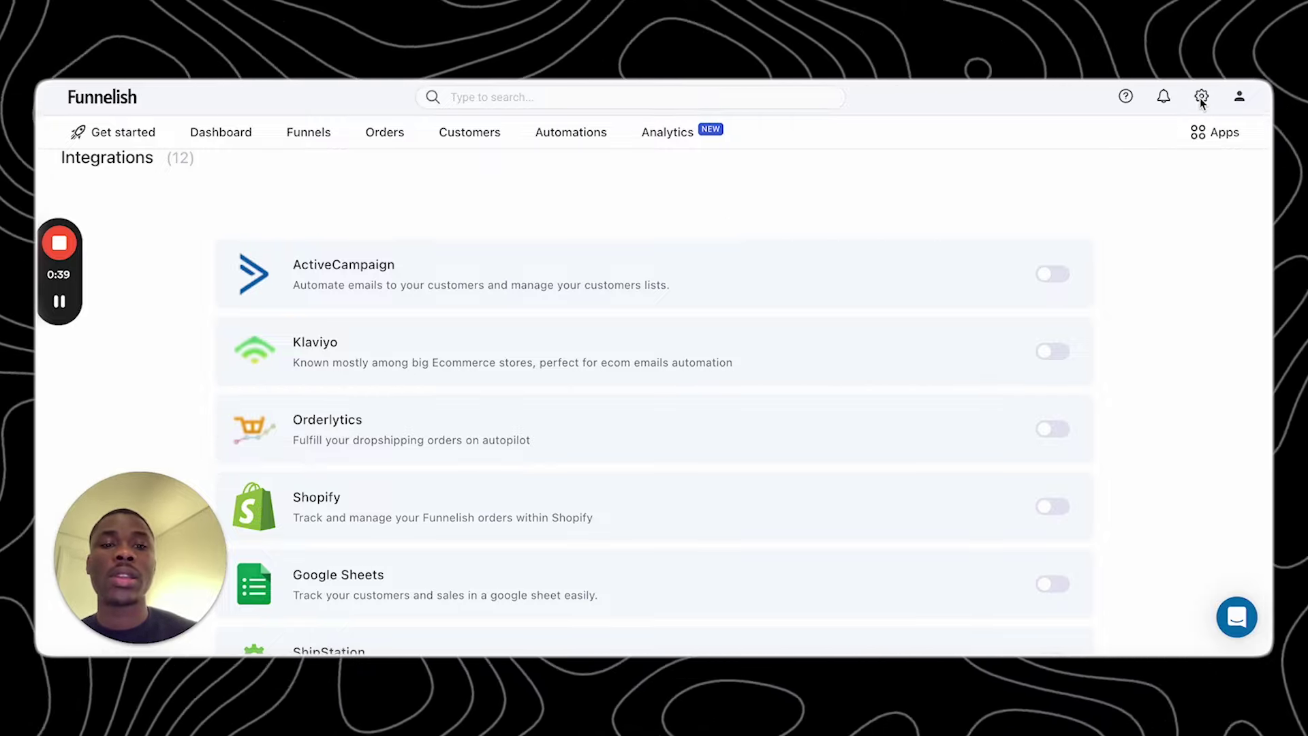
- Create a new empty automation using the Start from scratch recipe
click(584, 140)
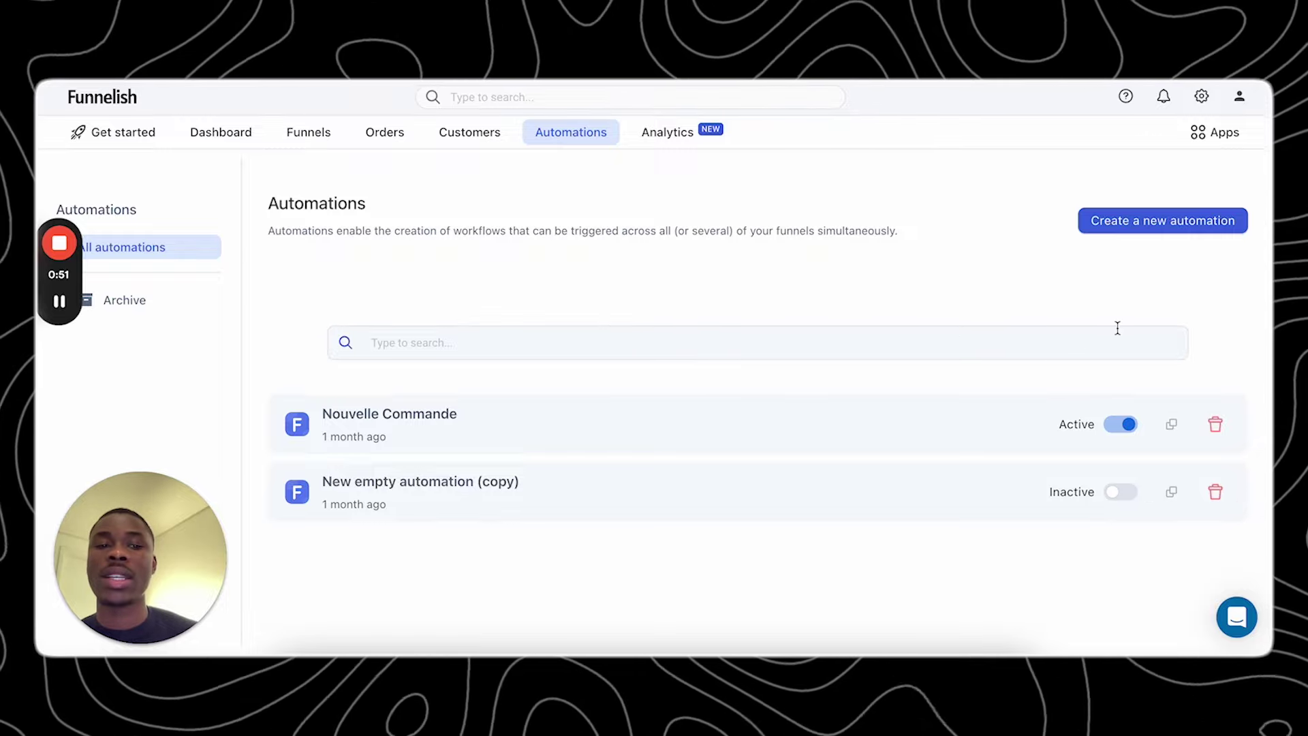
click(1153, 232)
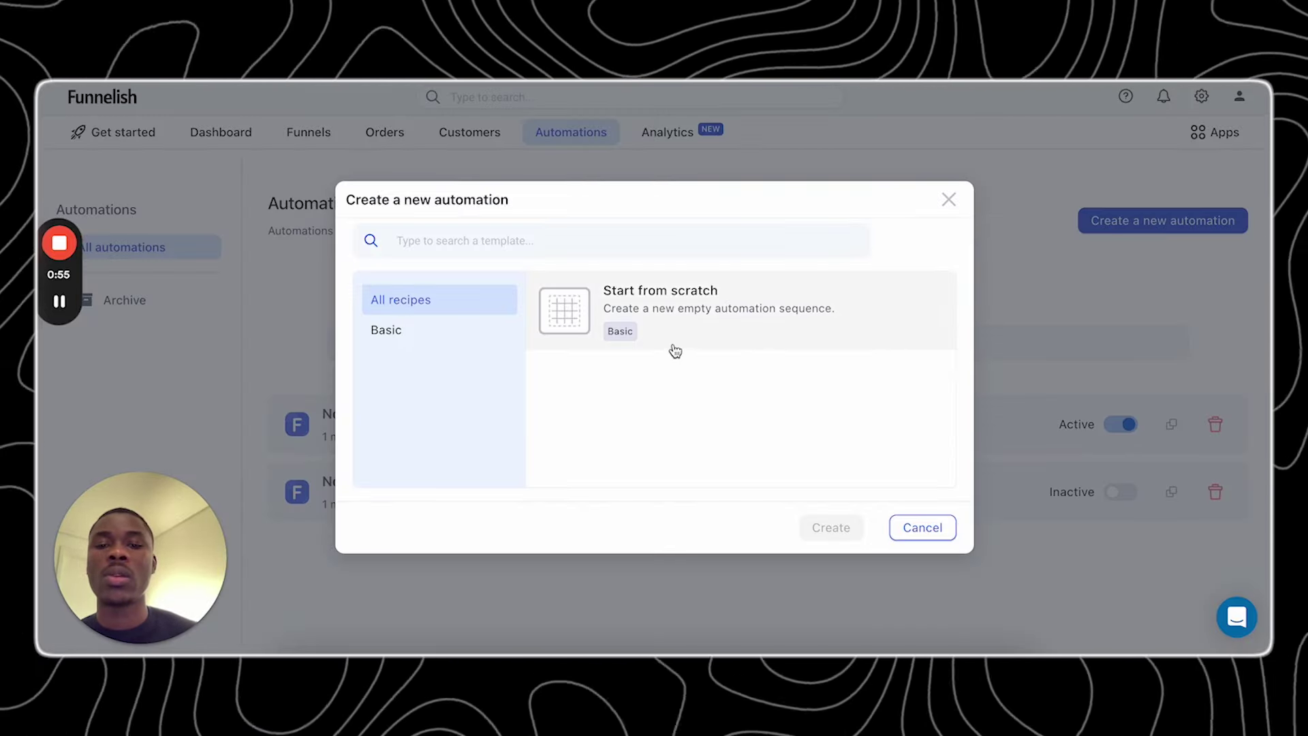
click(653, 328)
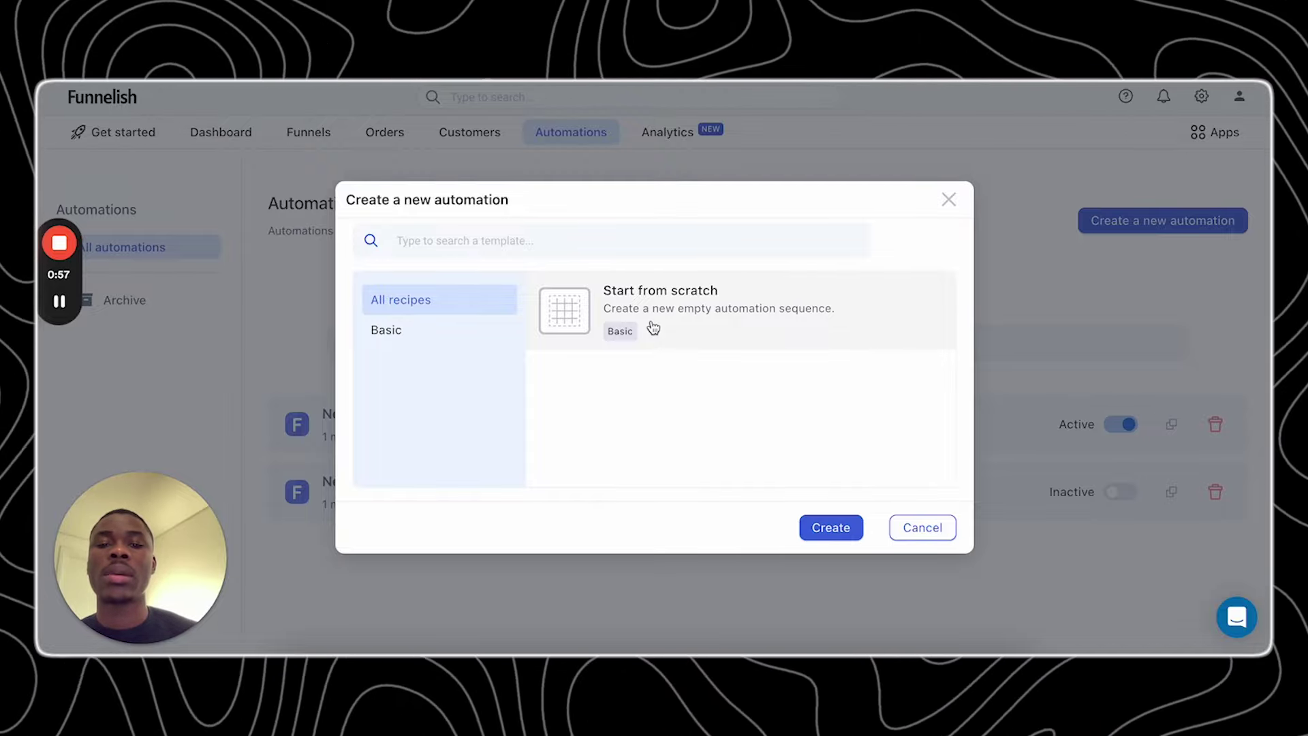
click(845, 537)
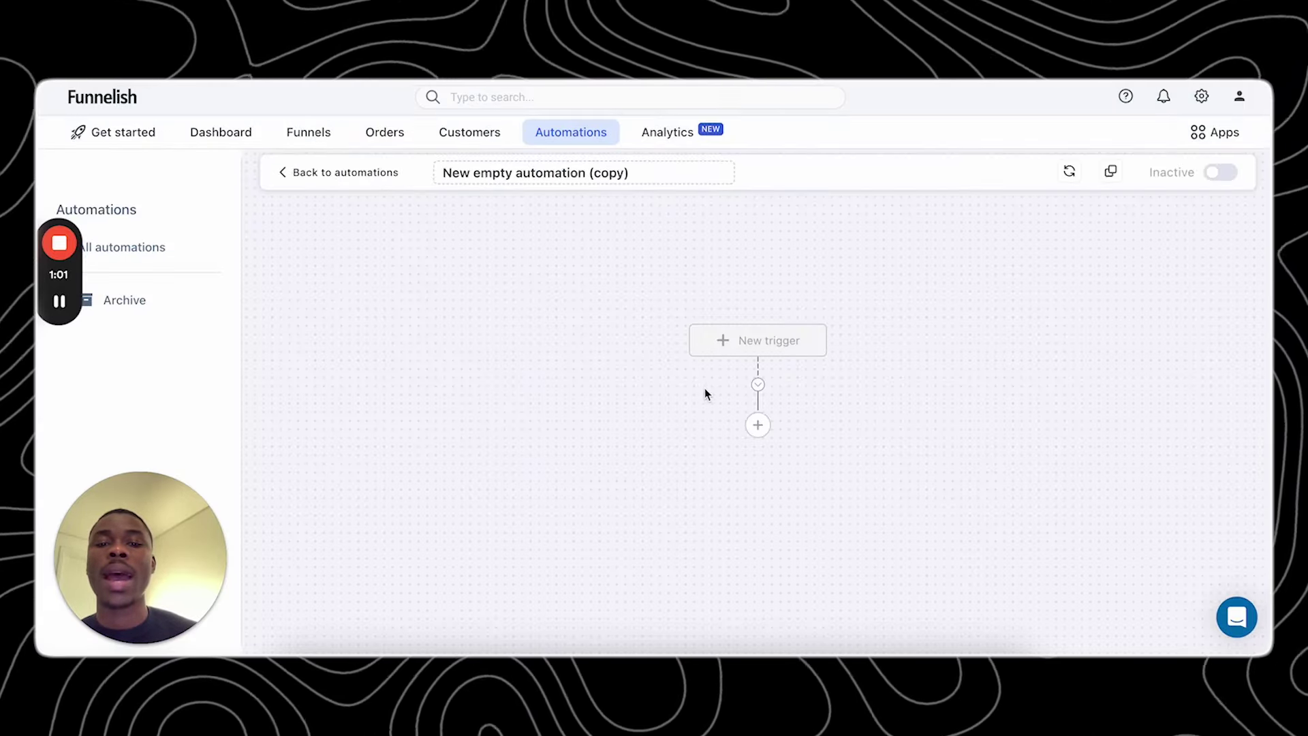
- View the available automation triggers and the On purchase trigger's refinement options, closing them without creating the trigger
click(723, 350)
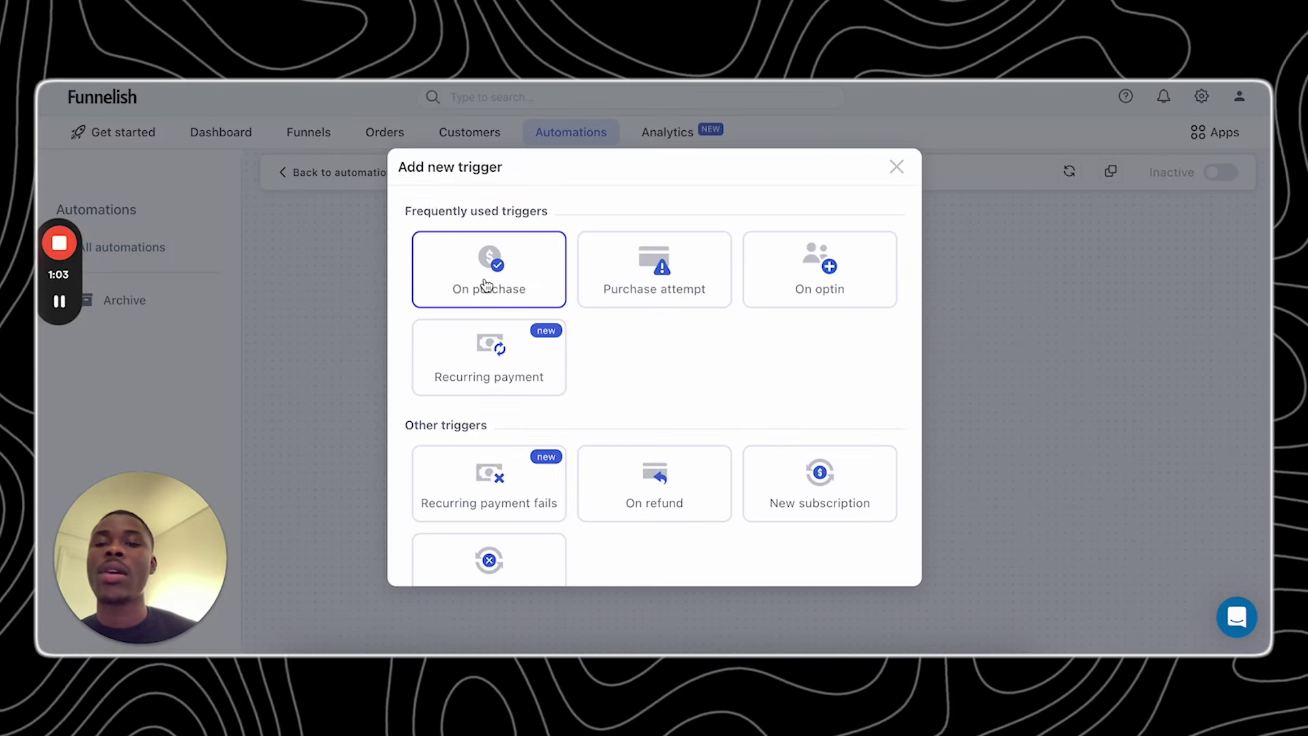
click(536, 291)
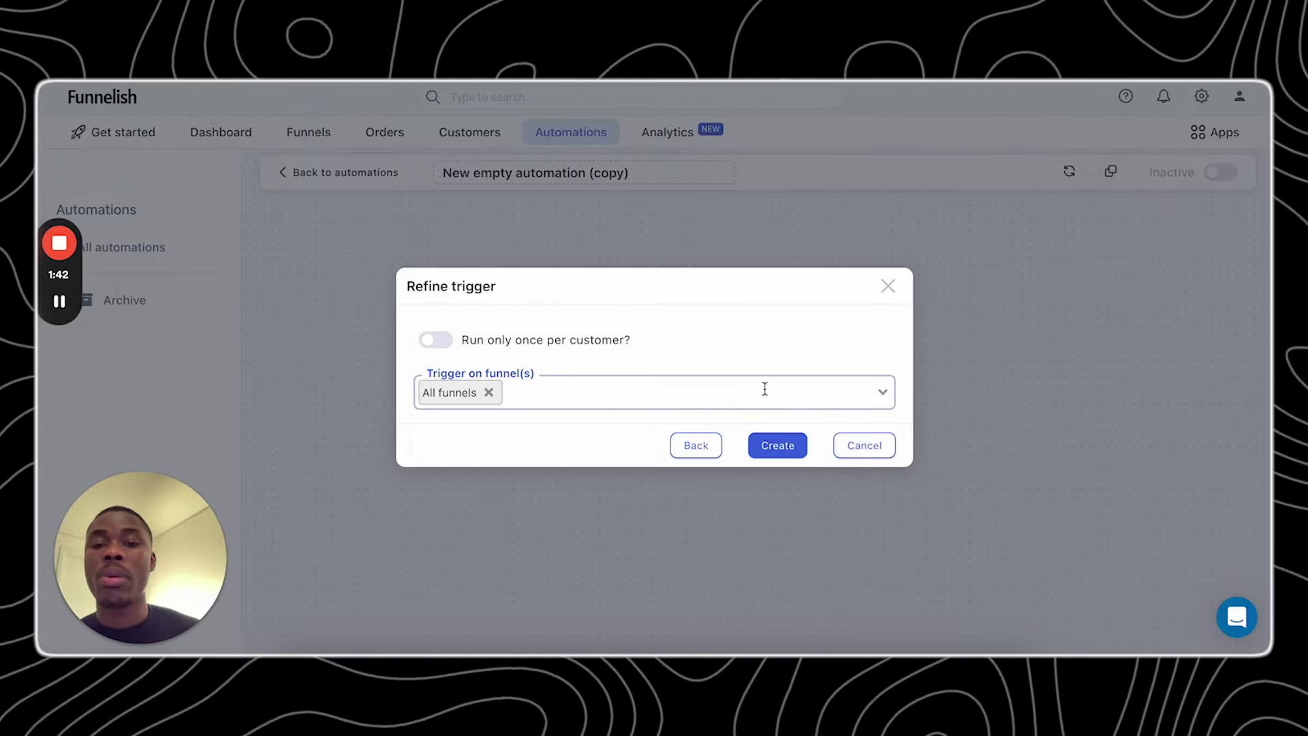
click(886, 288)
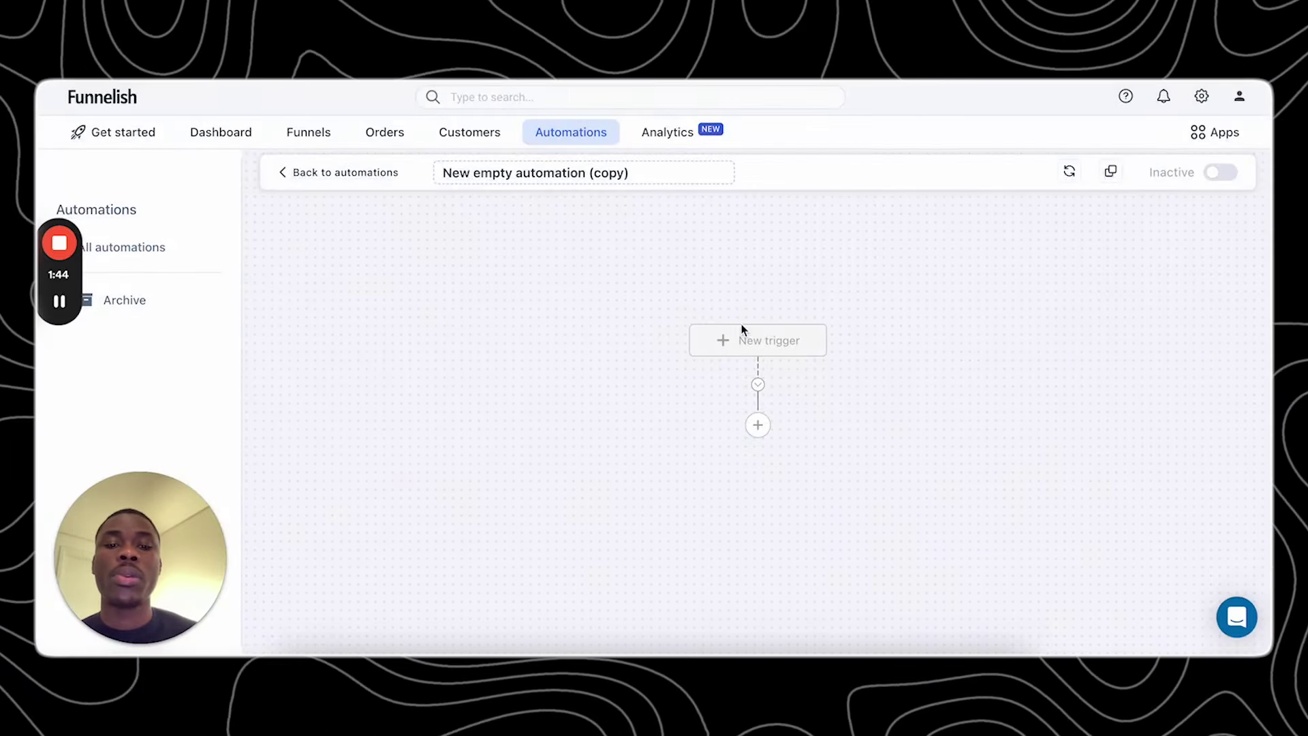
click(741, 334)
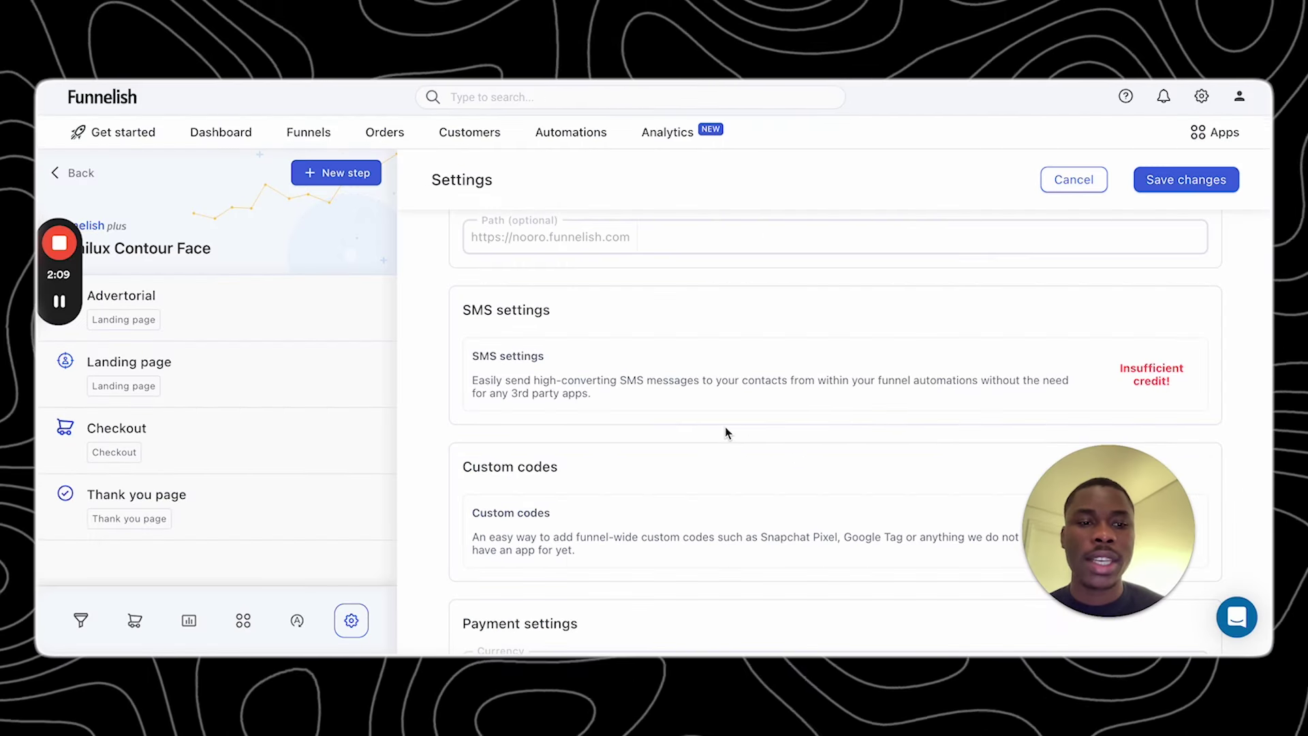
- Open the SMS settings of the Omnilux Contour Face funnel to view the sending phone number options, and close them
scroll(725, 430, down, 1)
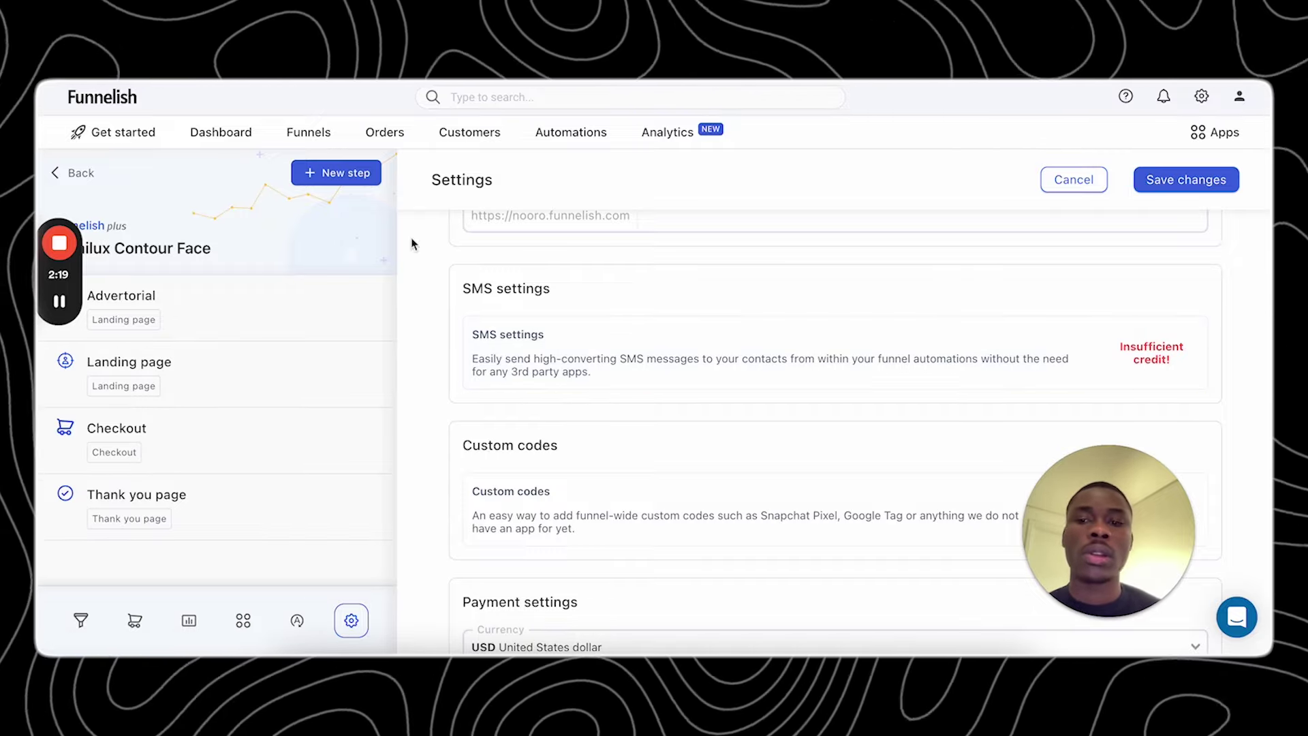
click(1107, 370)
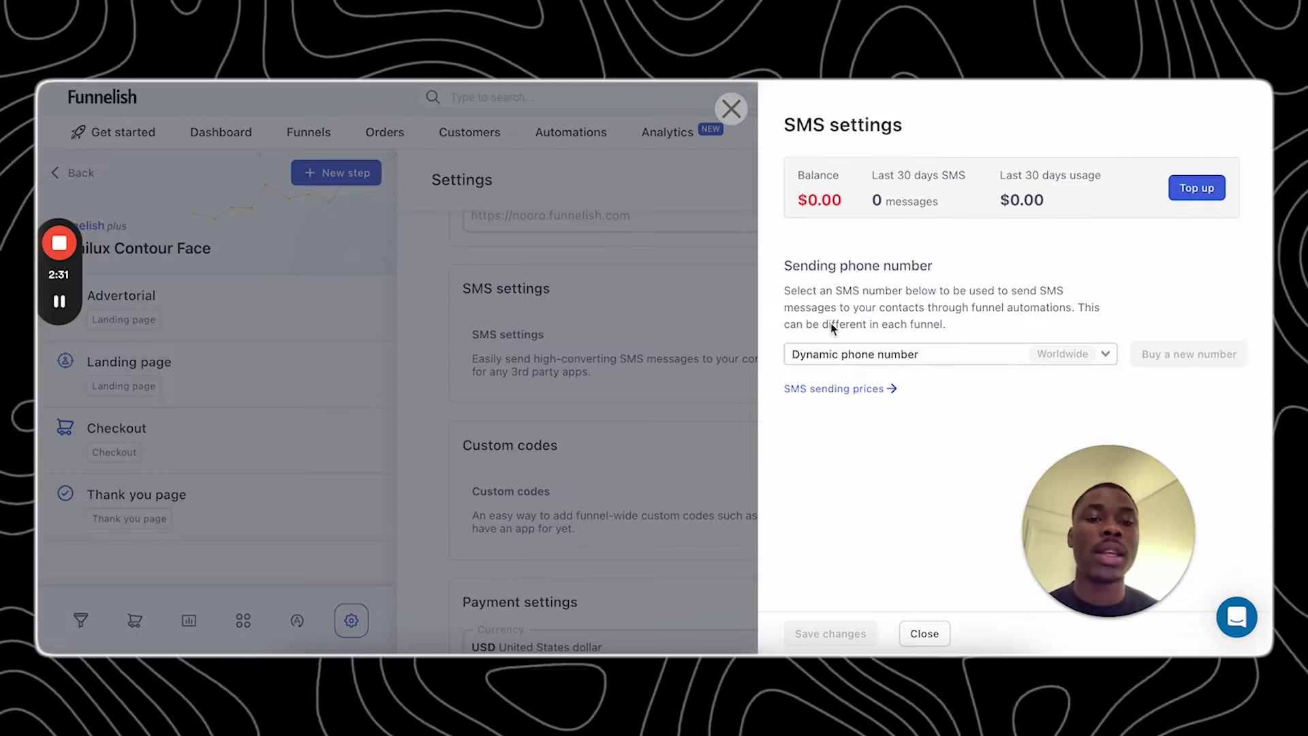
click(679, 284)
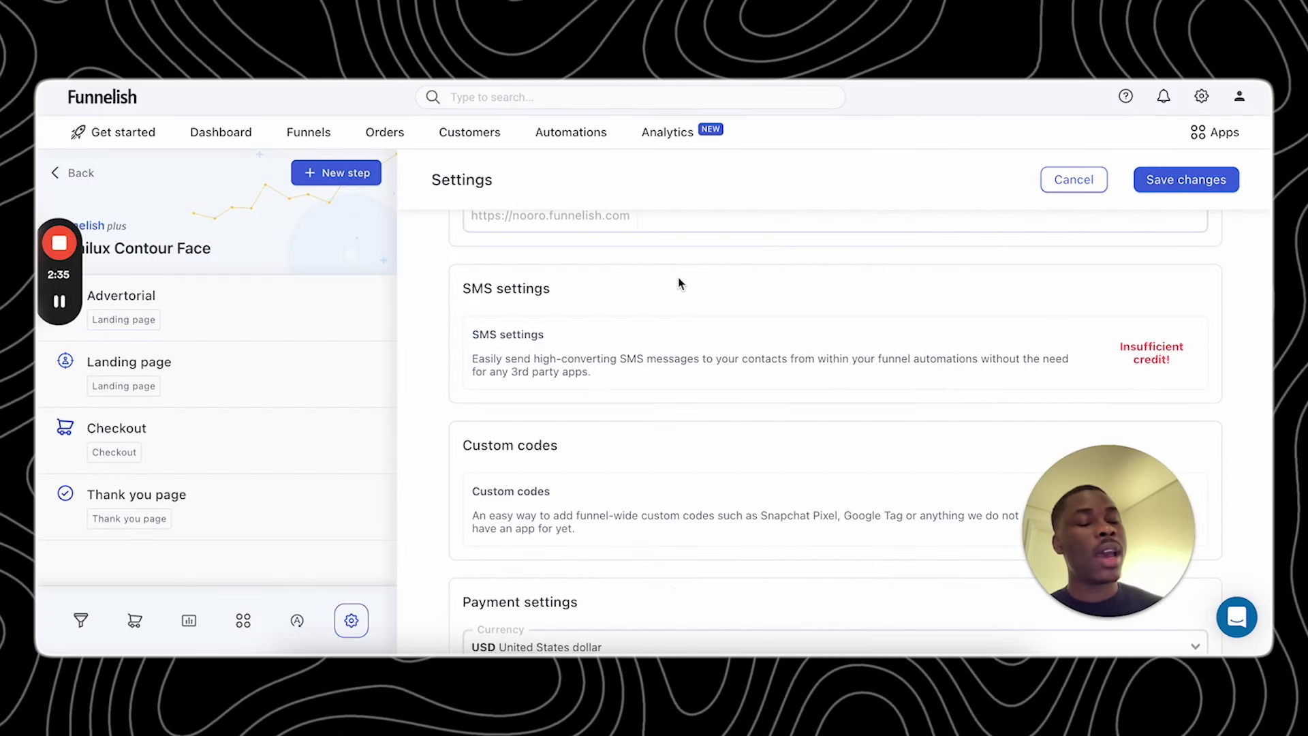